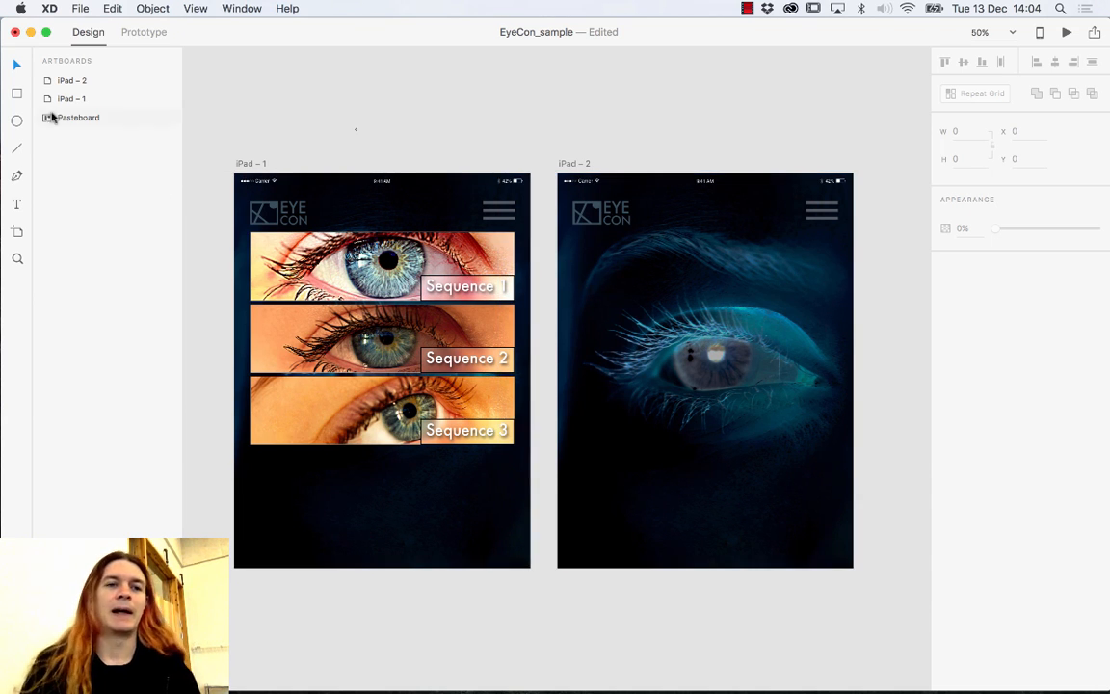
# Draw a white 768 × 712 rectangle across iPad – 2 under the header, placed at X 0, Y 155.
pyautogui.click(16, 93)
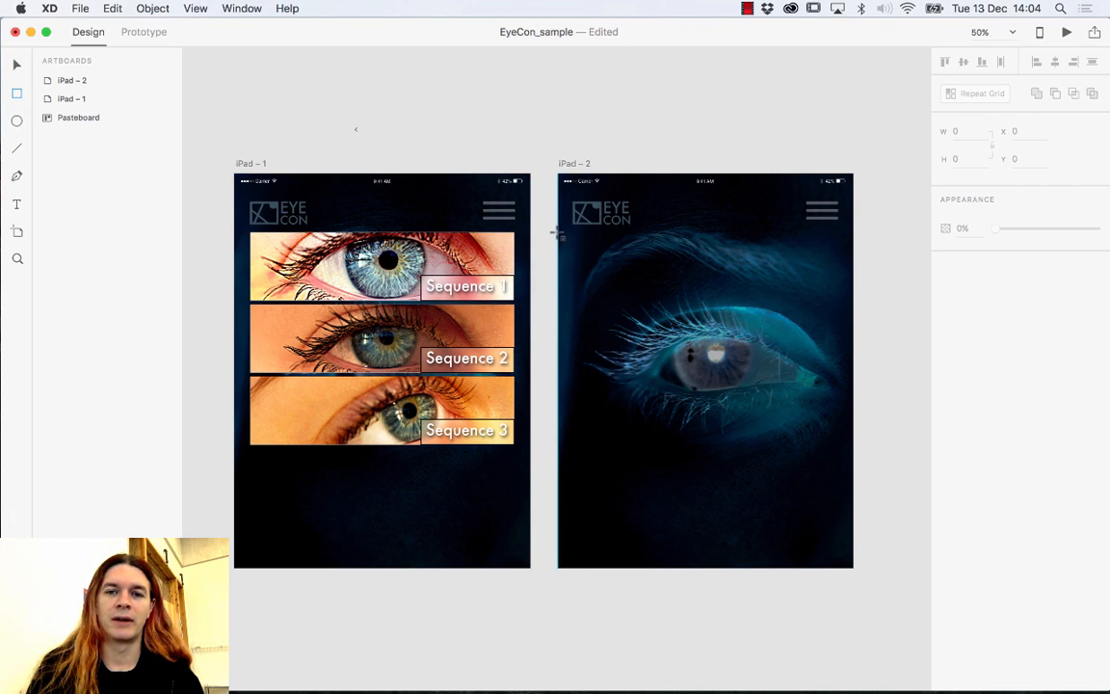
pyautogui.moveTo(559, 234); pyautogui.dragTo(856, 510)
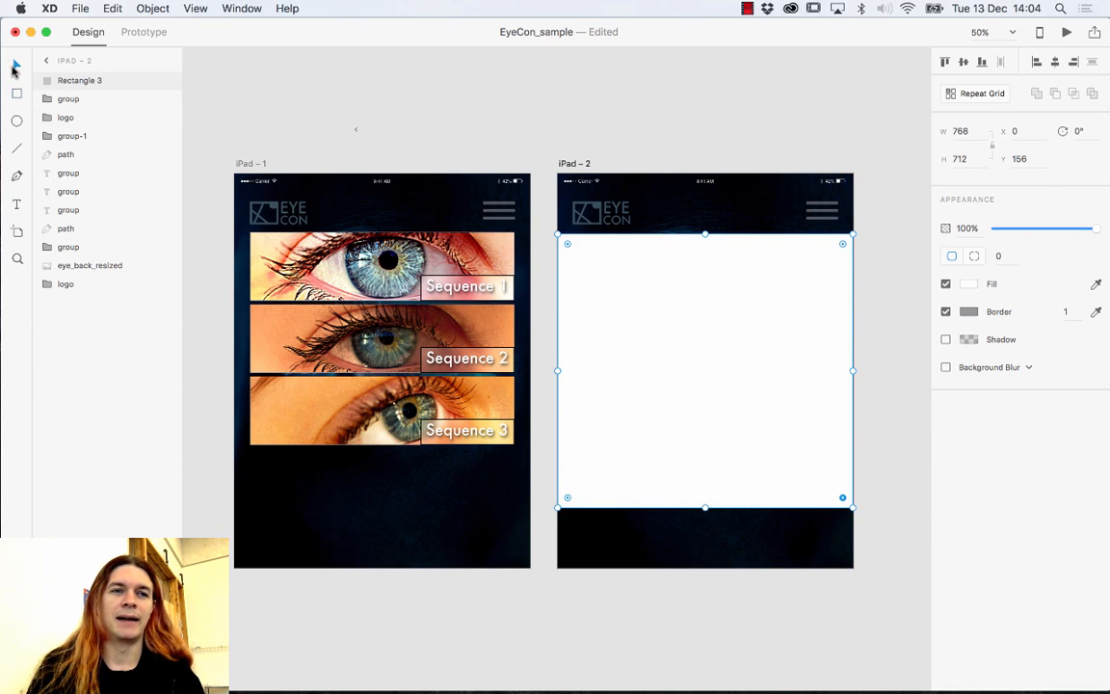
pyautogui.click(15, 67)
pyautogui.moveTo(691, 261); pyautogui.dragTo(691, 288)
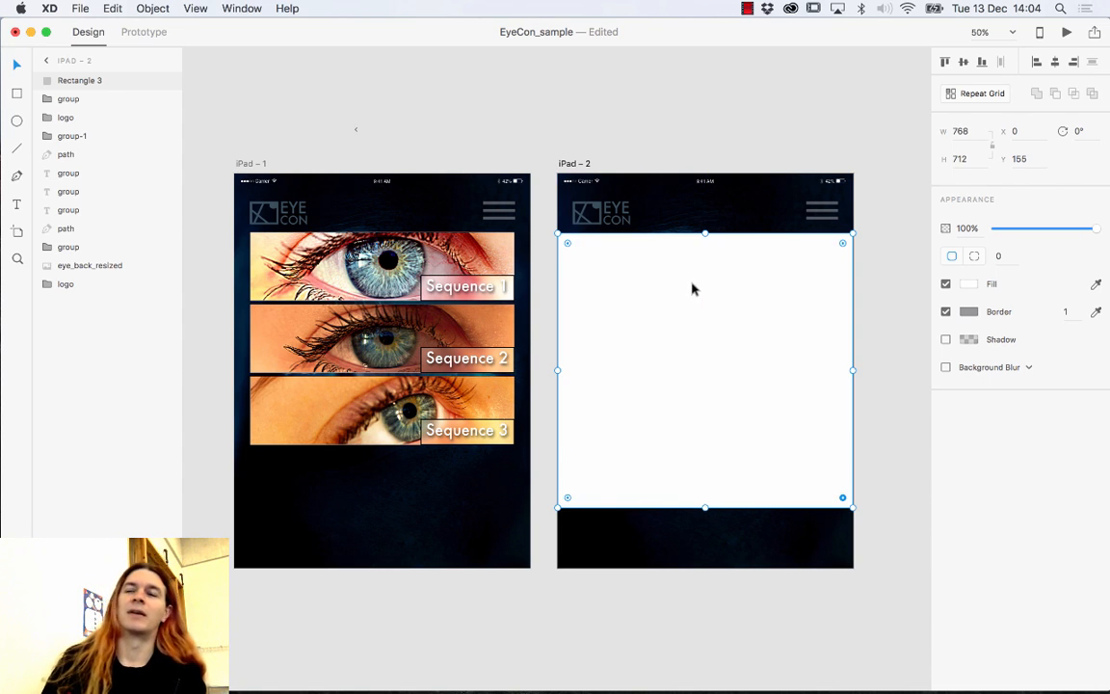
pyautogui.click(655, 136)
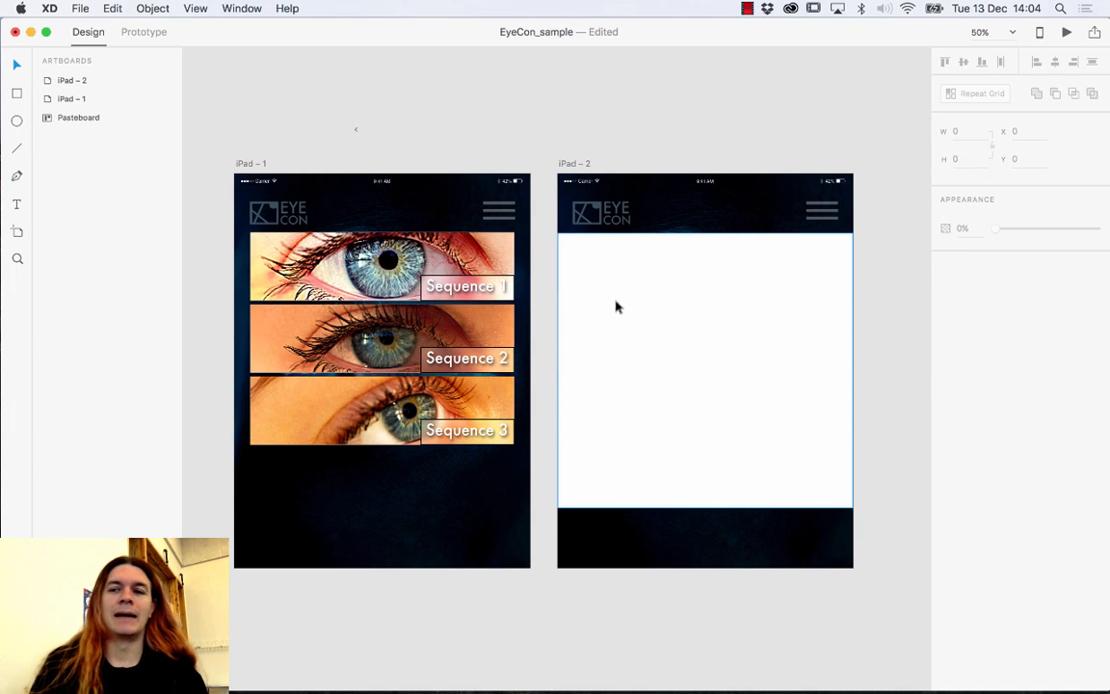
pyautogui.click(574, 164)
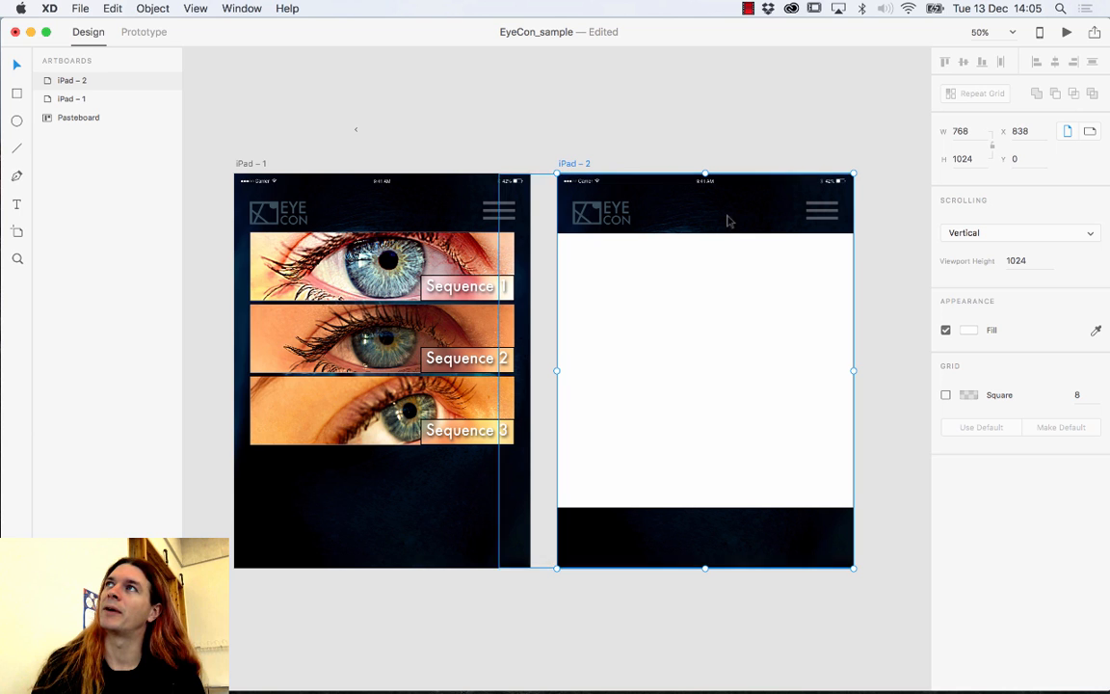
pyautogui.click(945, 395)
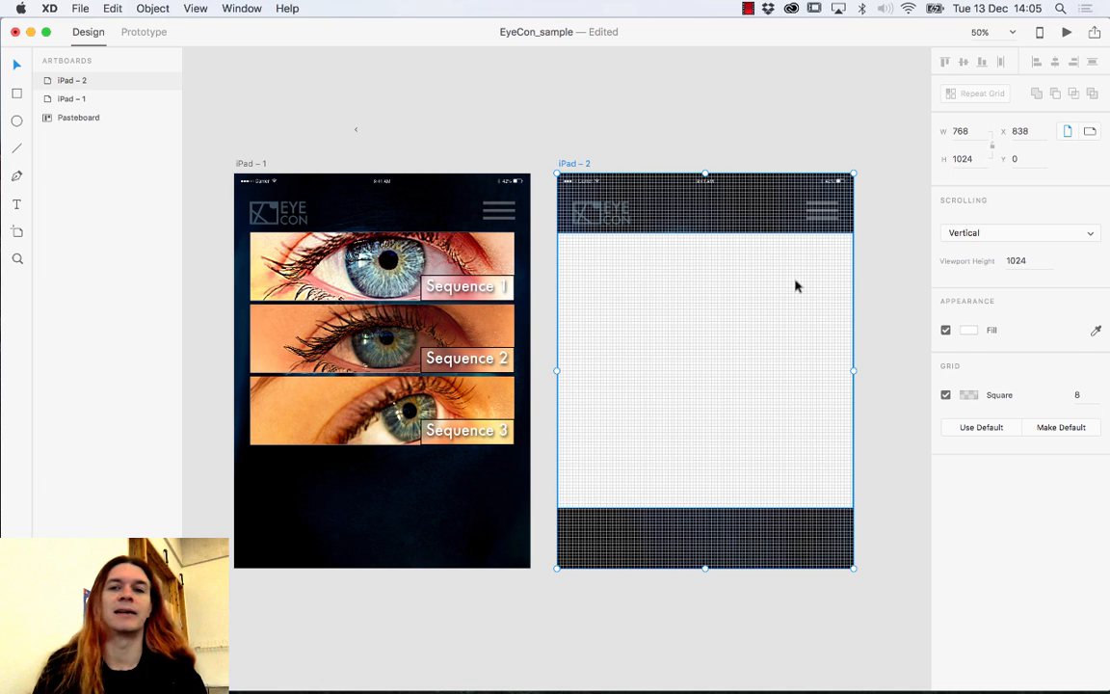
pyautogui.click(946, 395)
pyautogui.click(762, 344)
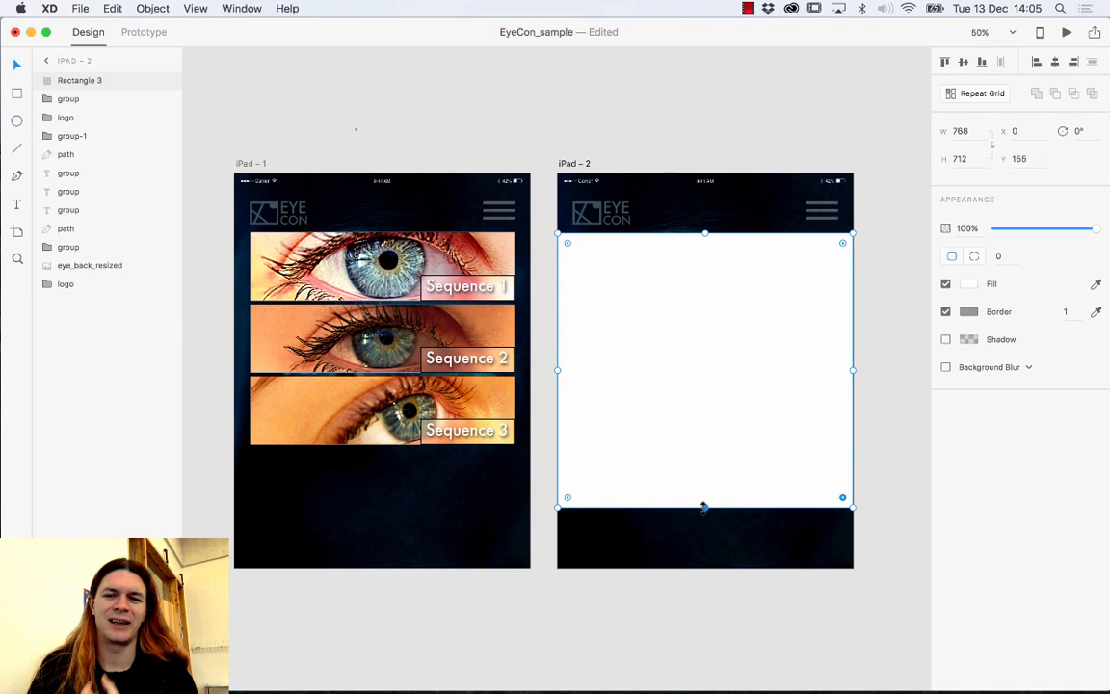
# Raise the white rectangle's bottom edge so it measures 768 × 551.
pyautogui.moveTo(705, 507); pyautogui.dragTo(701, 444)
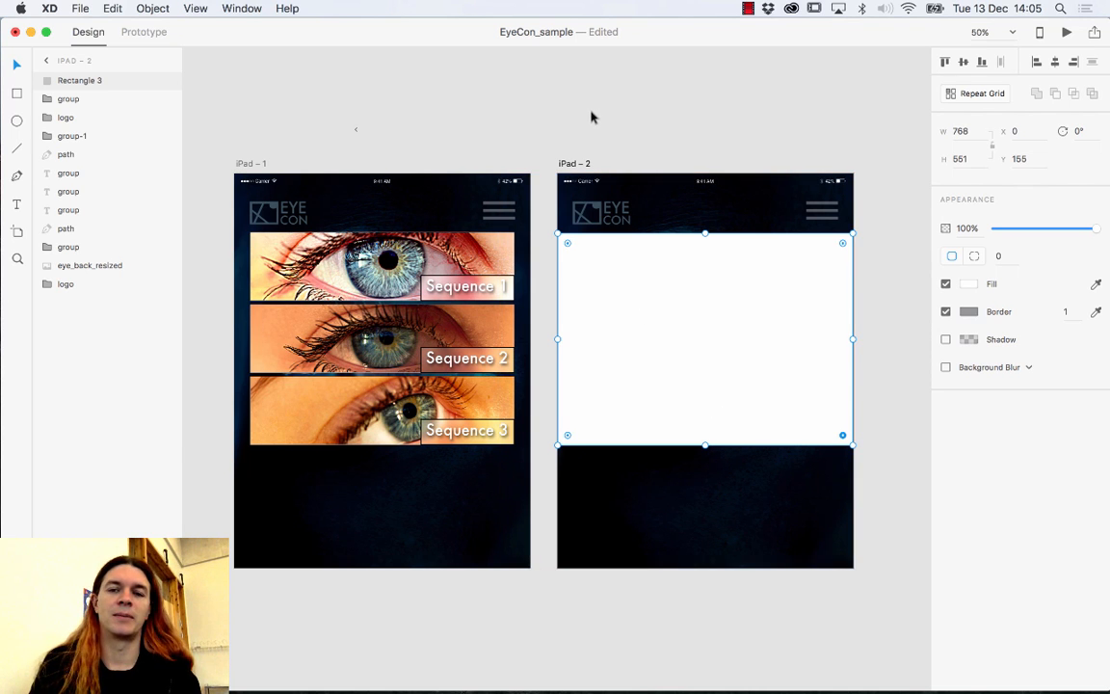
# Drag cec01.jpg from the Repeat_Grid folder onto the white rectangle on iPad – 2.
pyautogui.moveTo(208, 674)
pyautogui.click(84, 675)
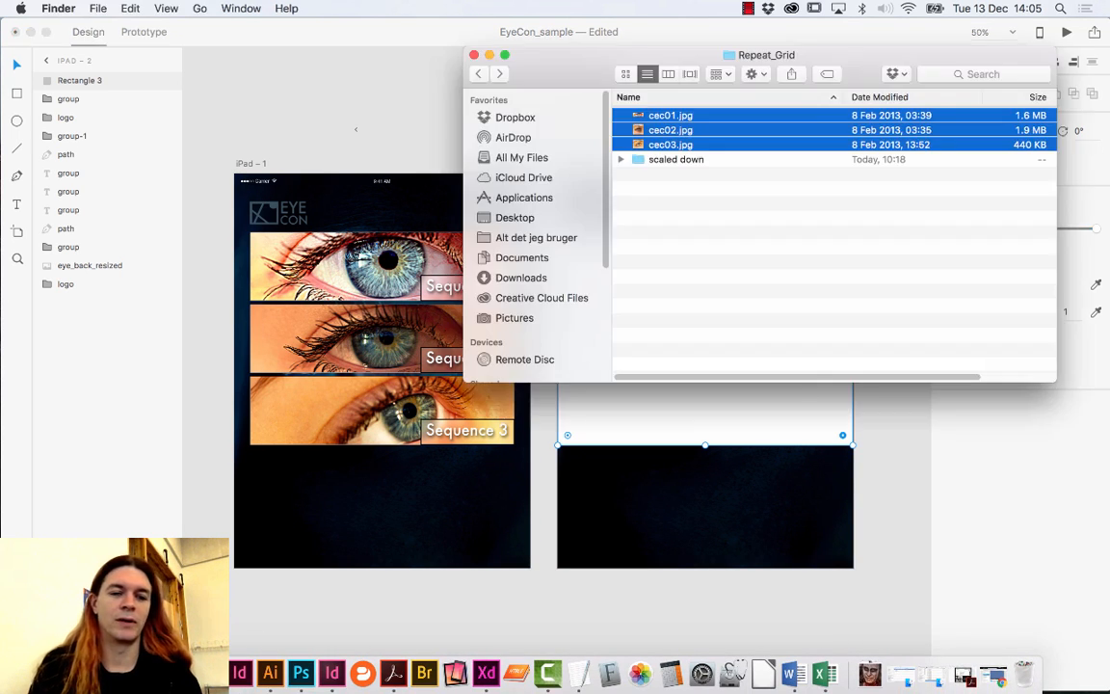
pyautogui.click(652, 212)
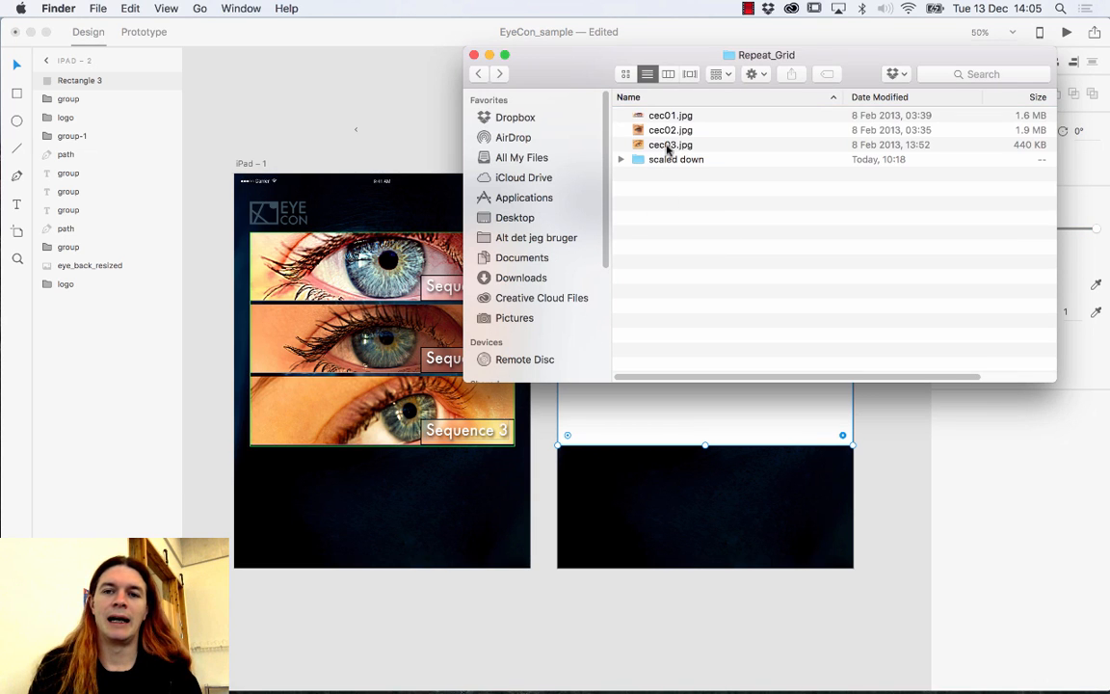
pyautogui.click(663, 117)
pyautogui.moveTo(576, 79); pyautogui.dragTo(868, 86)
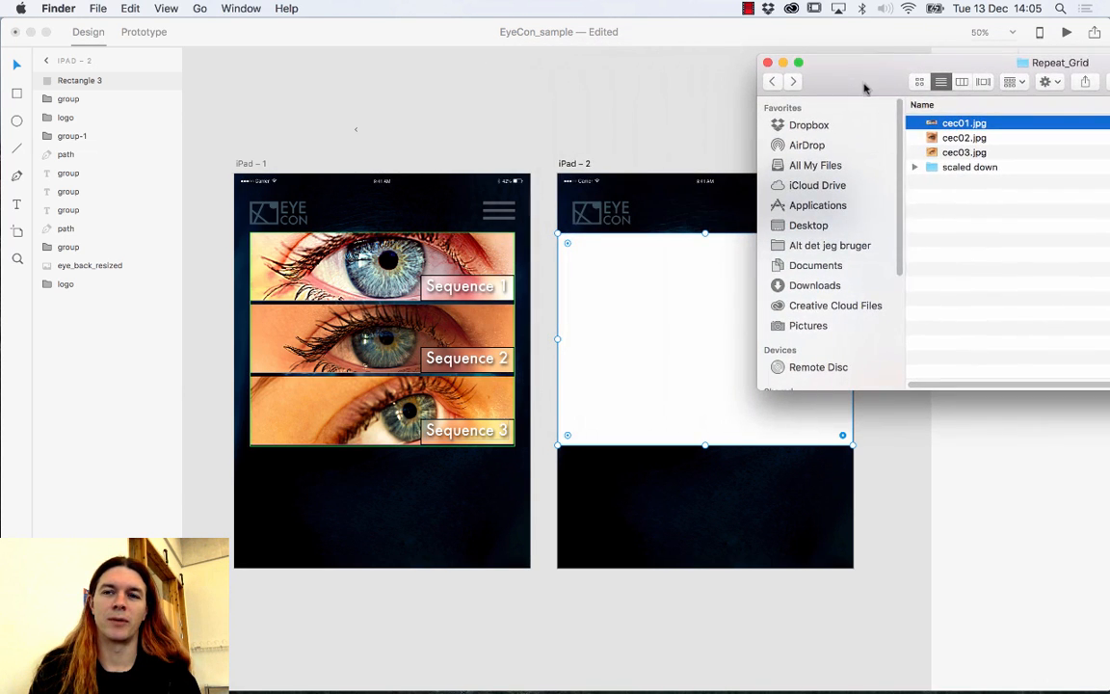
pyautogui.moveTo(931, 123); pyautogui.dragTo(665, 318)
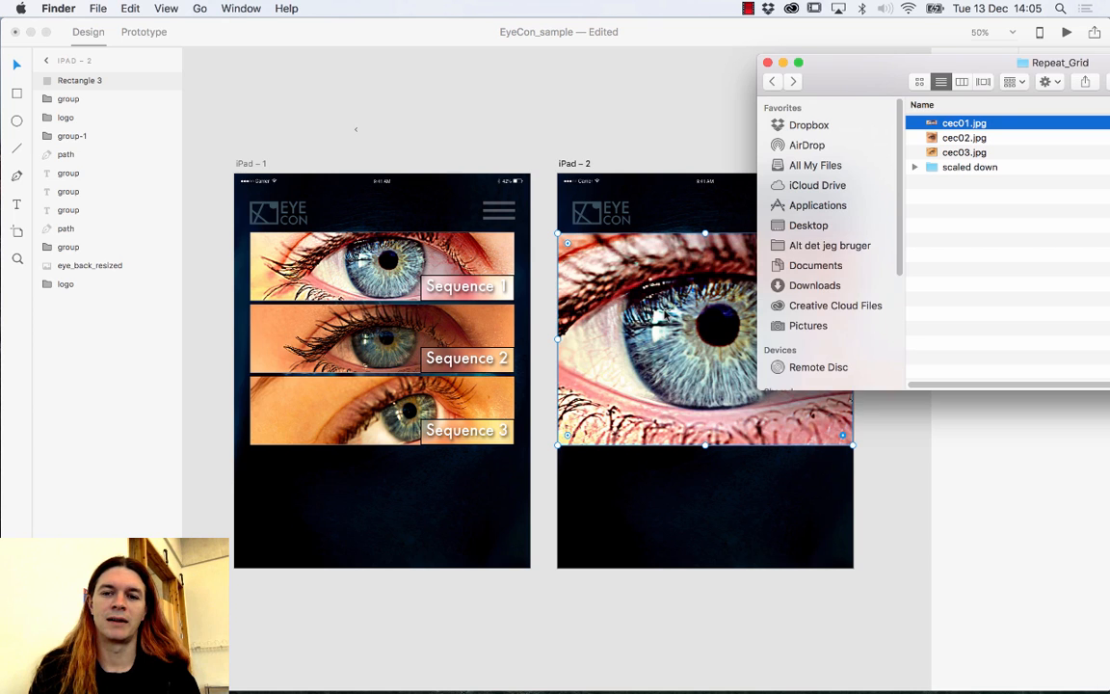
pyautogui.moveTo(872, 79); pyautogui.dragTo(922, 461)
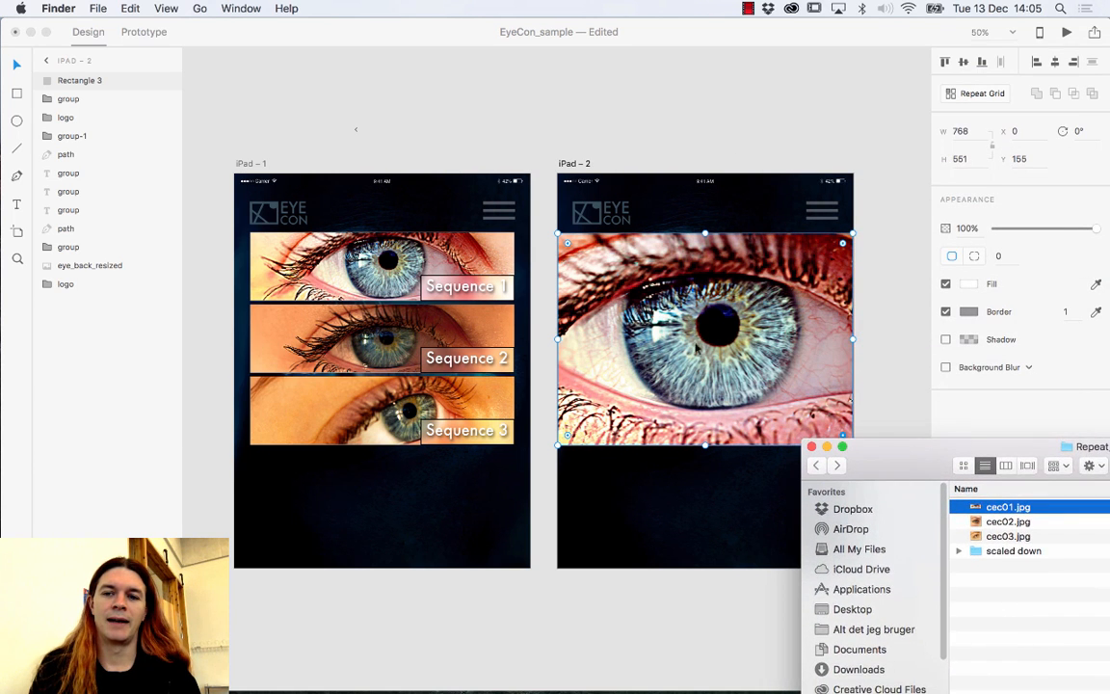
# Try skewing the image rectangle's top-right corner, undo it, and recentre iPad – 2.
pyautogui.doubleClick(692, 322)
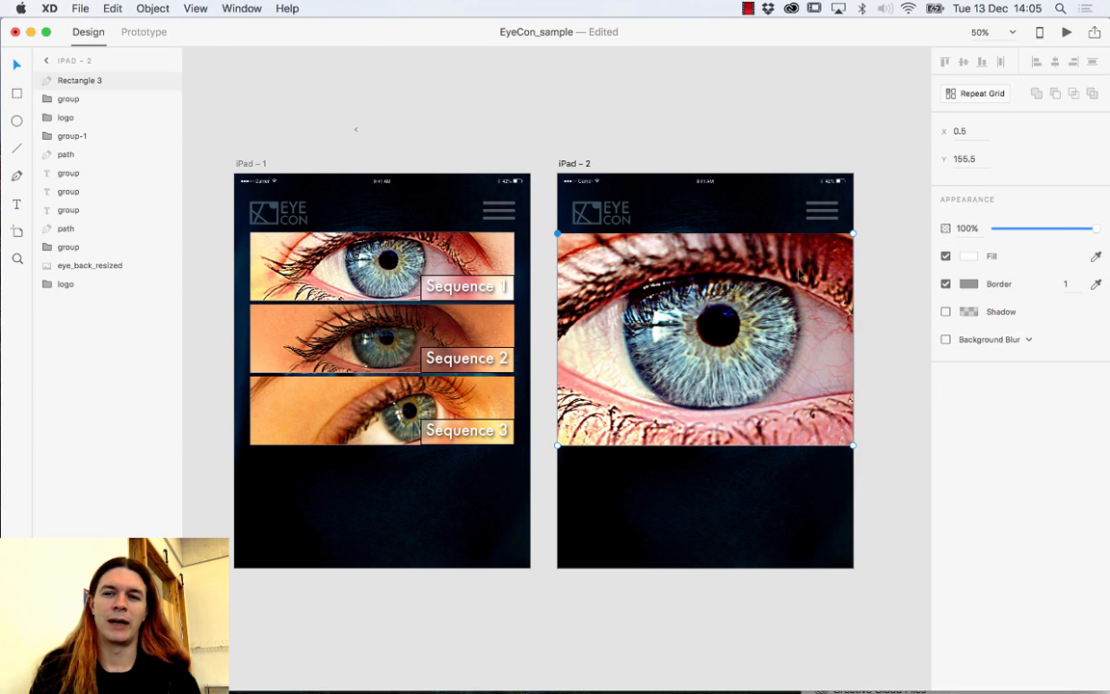
pyautogui.moveTo(853, 235); pyautogui.dragTo(826, 257)
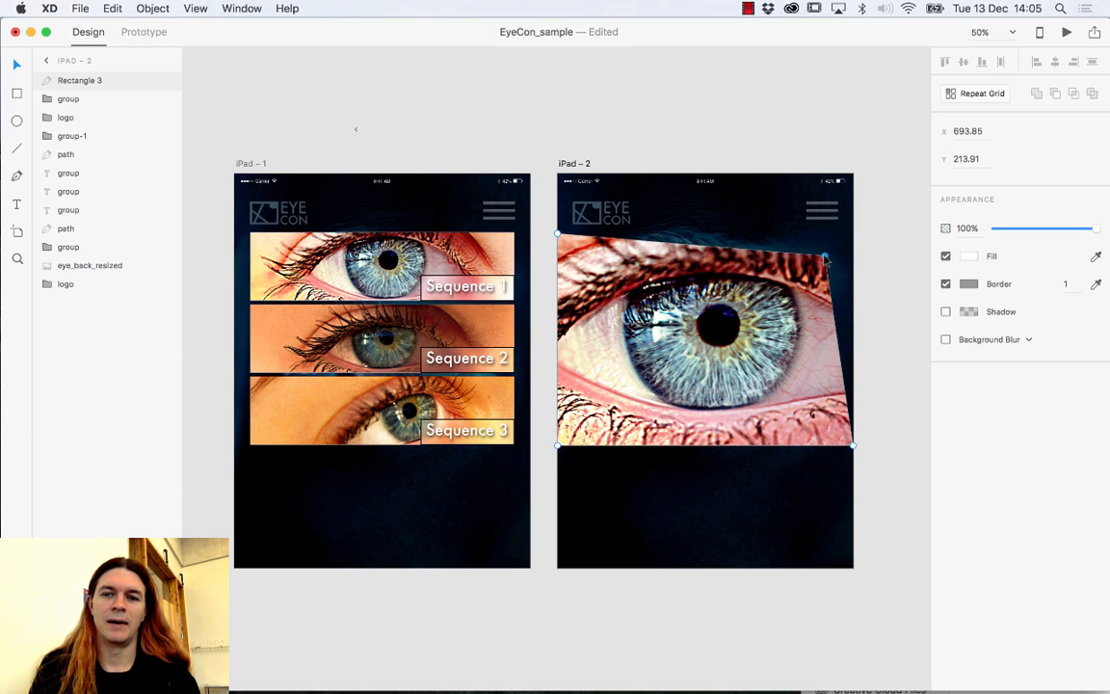
pyautogui.press('super+z')
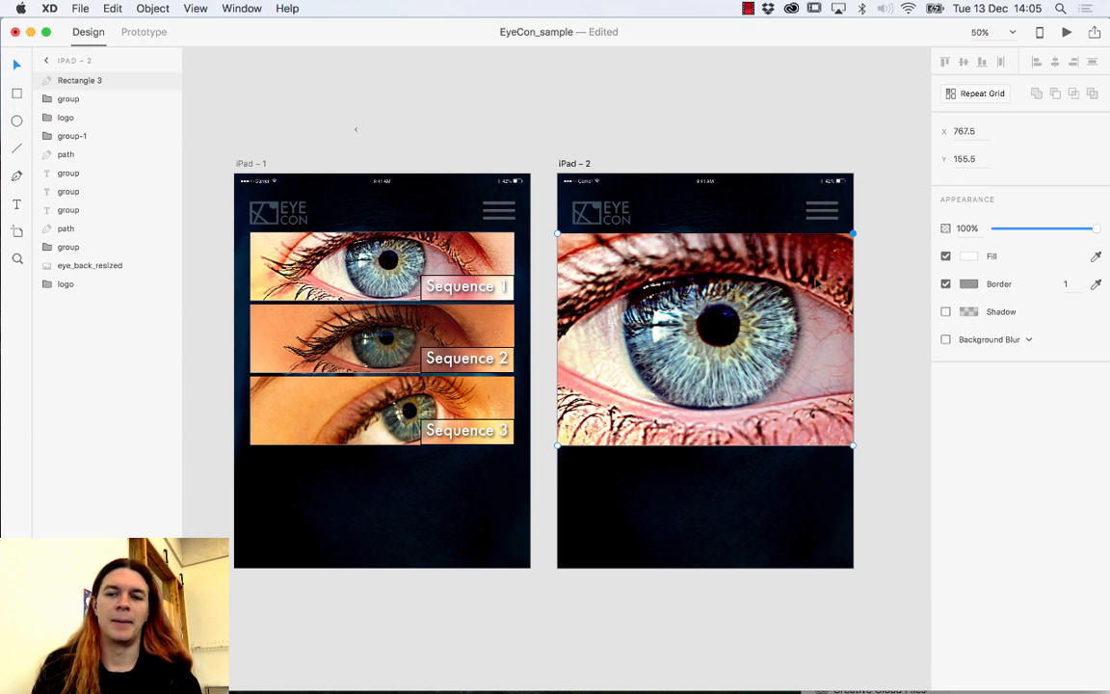
pyautogui.moveTo(855, 281); pyautogui.dragTo(618, 288)
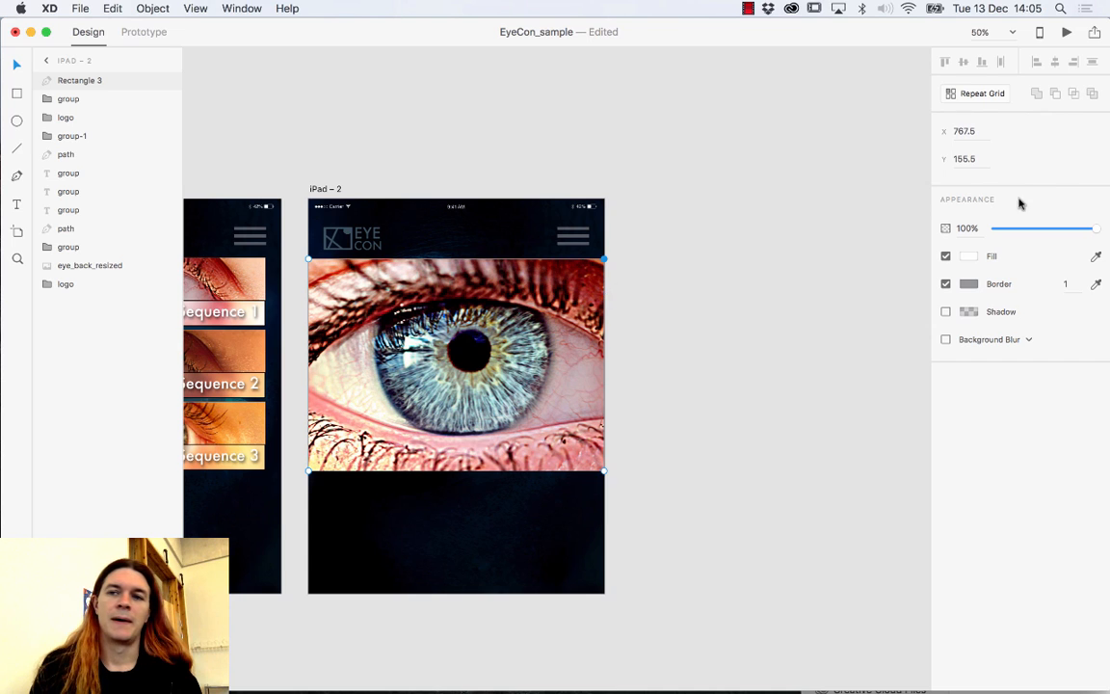
# Make the eye photo a repeat grid and widen it to 2353 px.
pyautogui.click(987, 93)
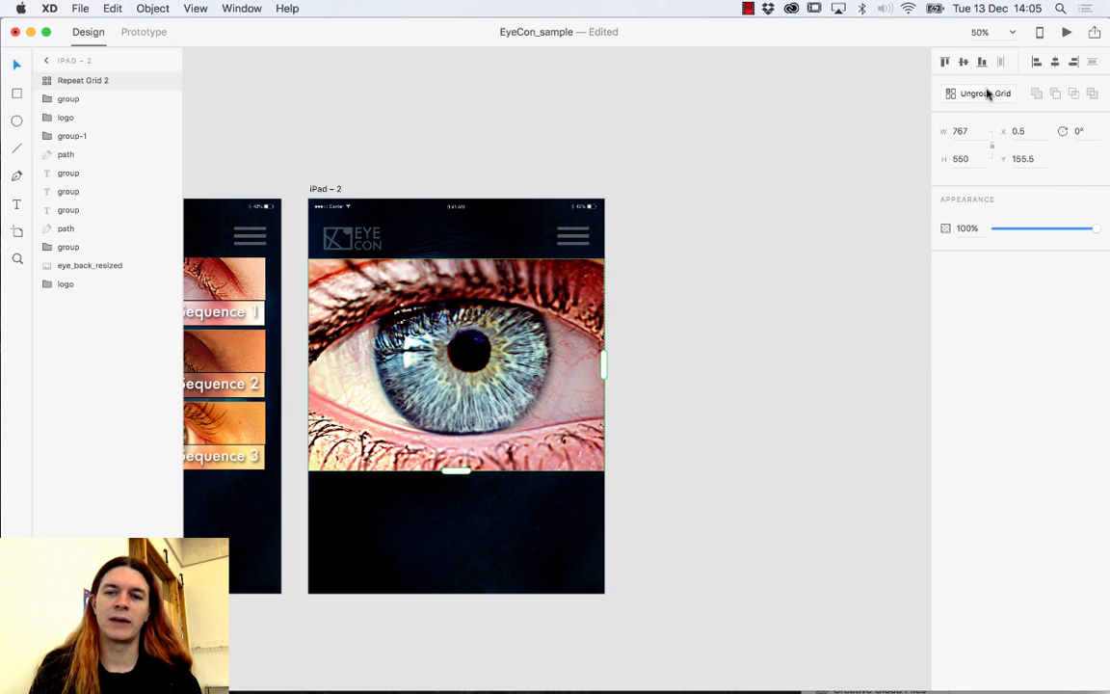
pyautogui.moveTo(603, 358); pyautogui.dragTo(1019, 368)
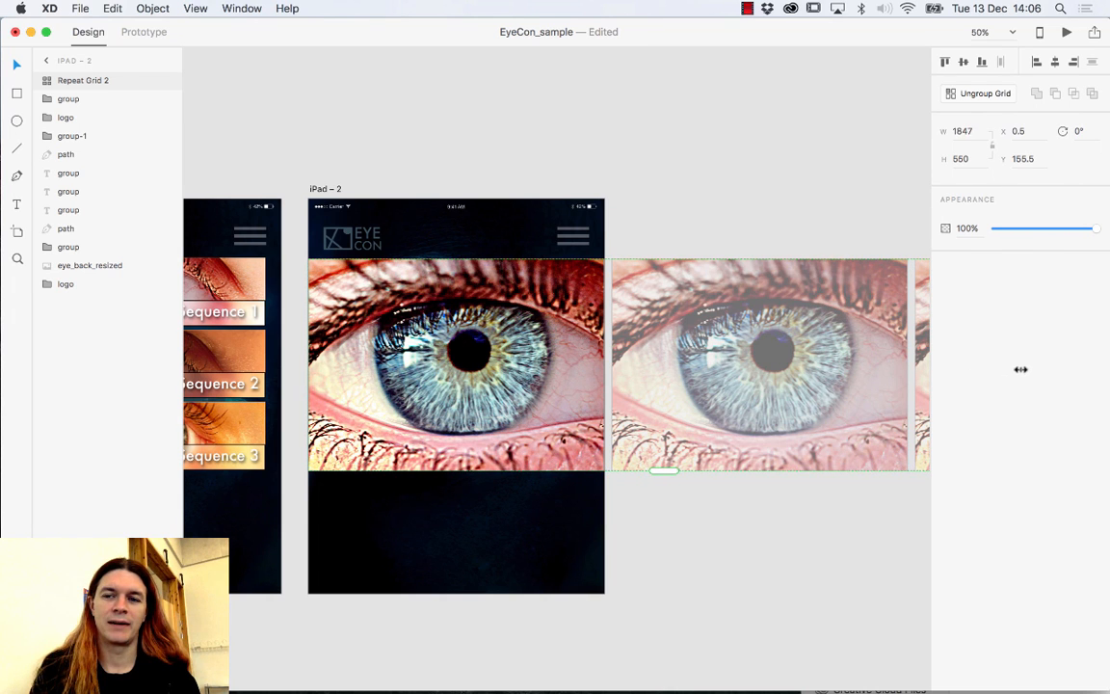
pyautogui.hscroll(5, 843, 396)
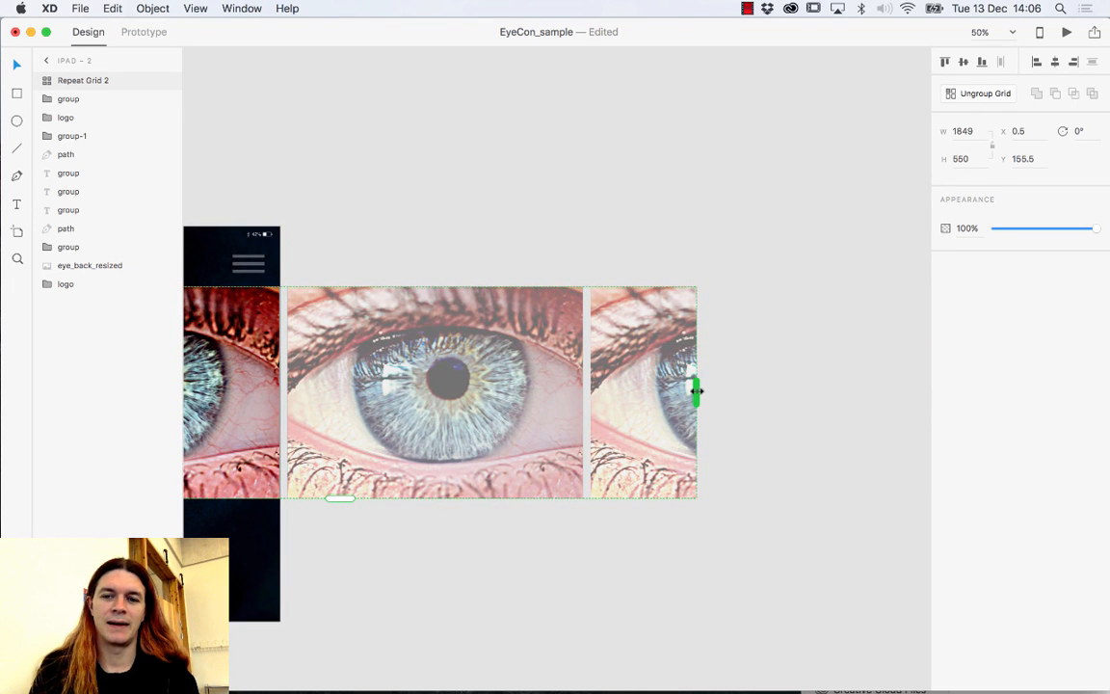
pyautogui.moveTo(695, 391); pyautogui.dragTo(890, 392)
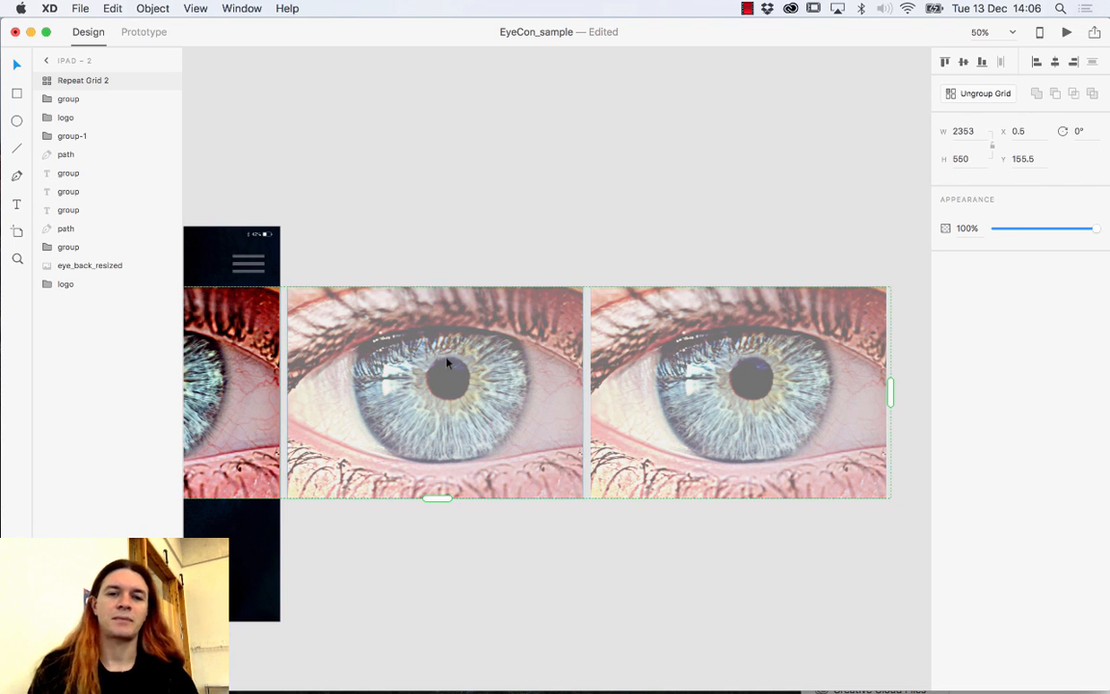
pyautogui.moveTo(434, 240); pyautogui.dragTo(577, 221)
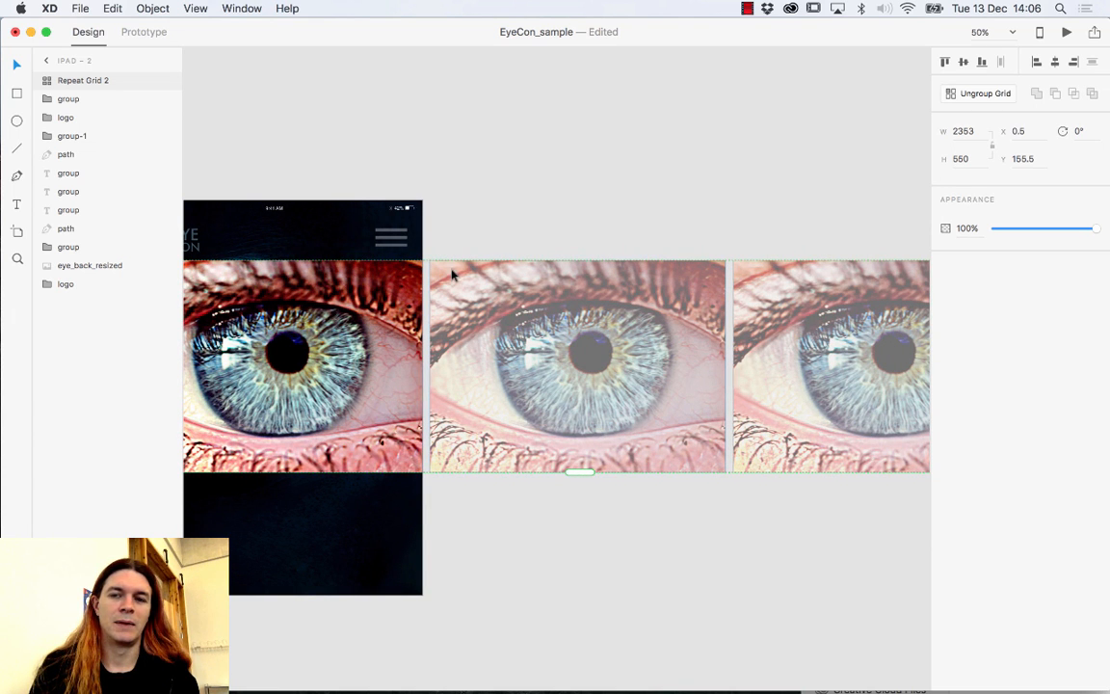
# Drop cec01.jpg, cec02.jpg and cec03.jpg onto the first grid cell, then reselect the grid.
pyautogui.moveTo(249, 690)
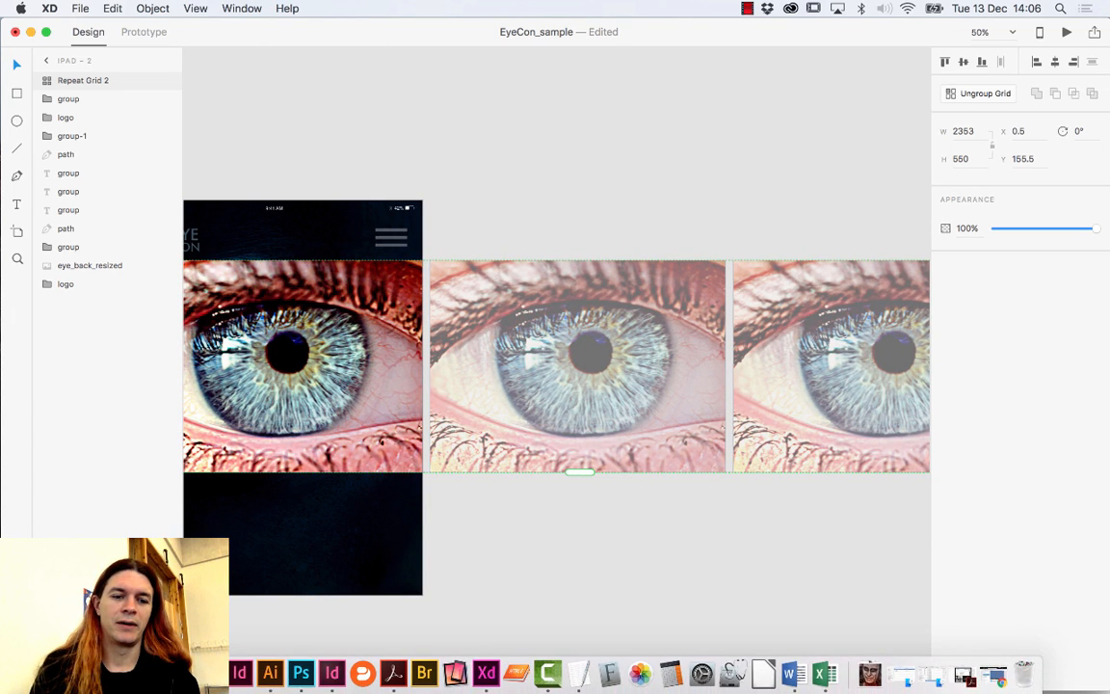
pyautogui.click(932, 676)
pyautogui.keyDown('shift'); pyautogui.click(988, 537); pyautogui.keyUp('shift')
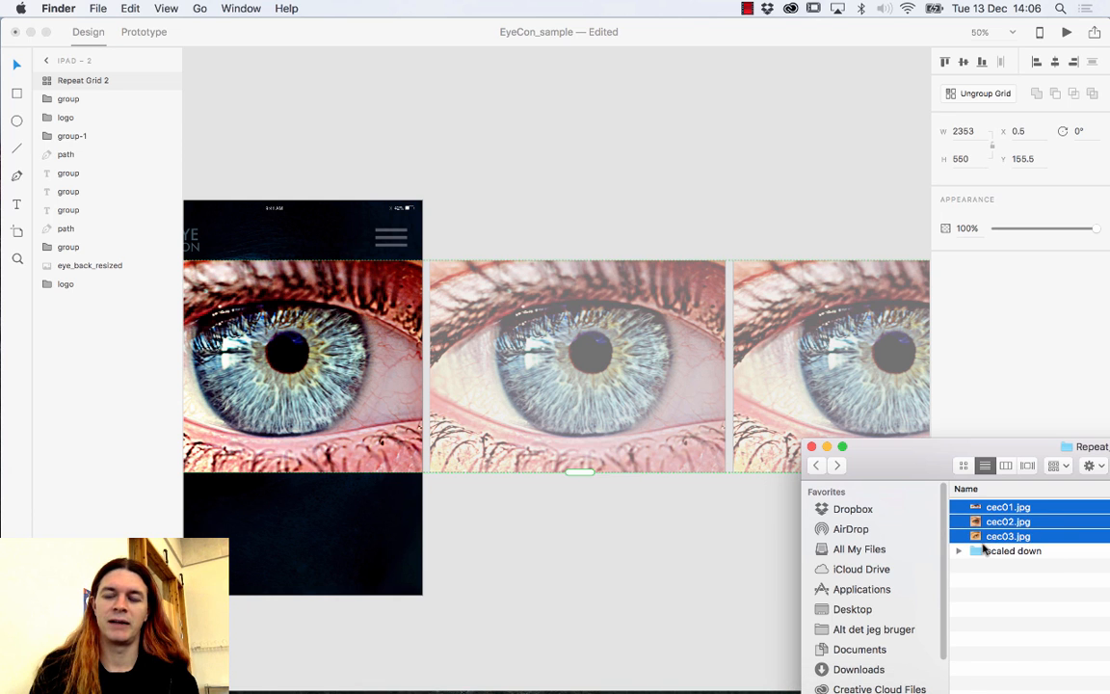
pyautogui.moveTo(935, 469); pyautogui.dragTo(845, 425)
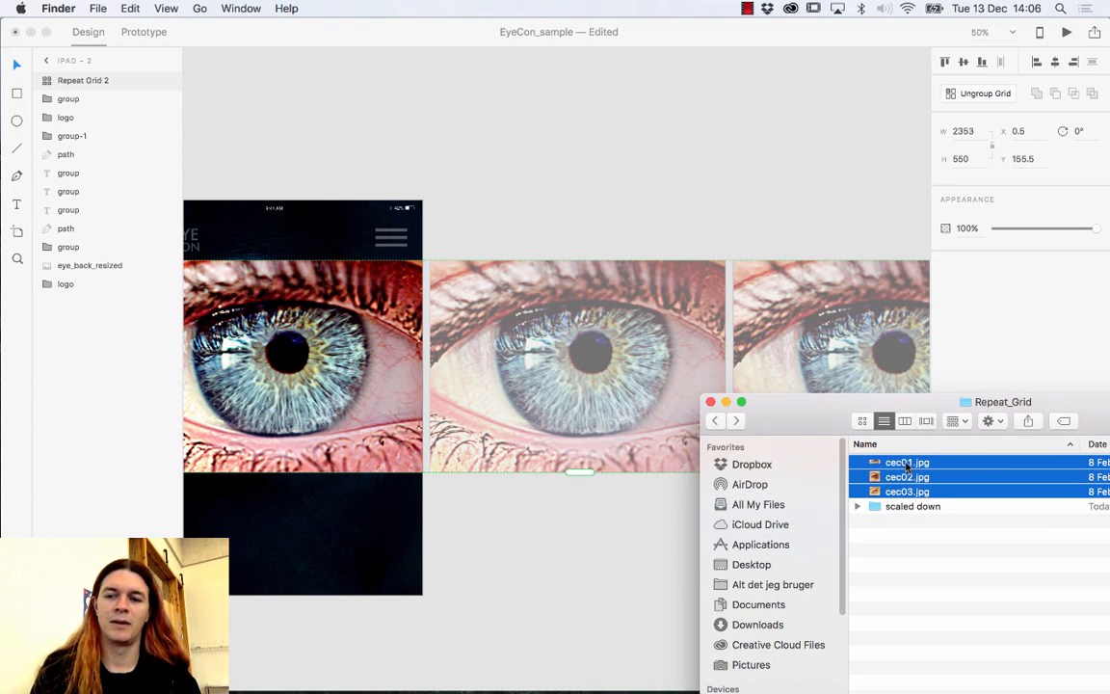
pyautogui.moveTo(906, 464); pyautogui.dragTo(283, 320)
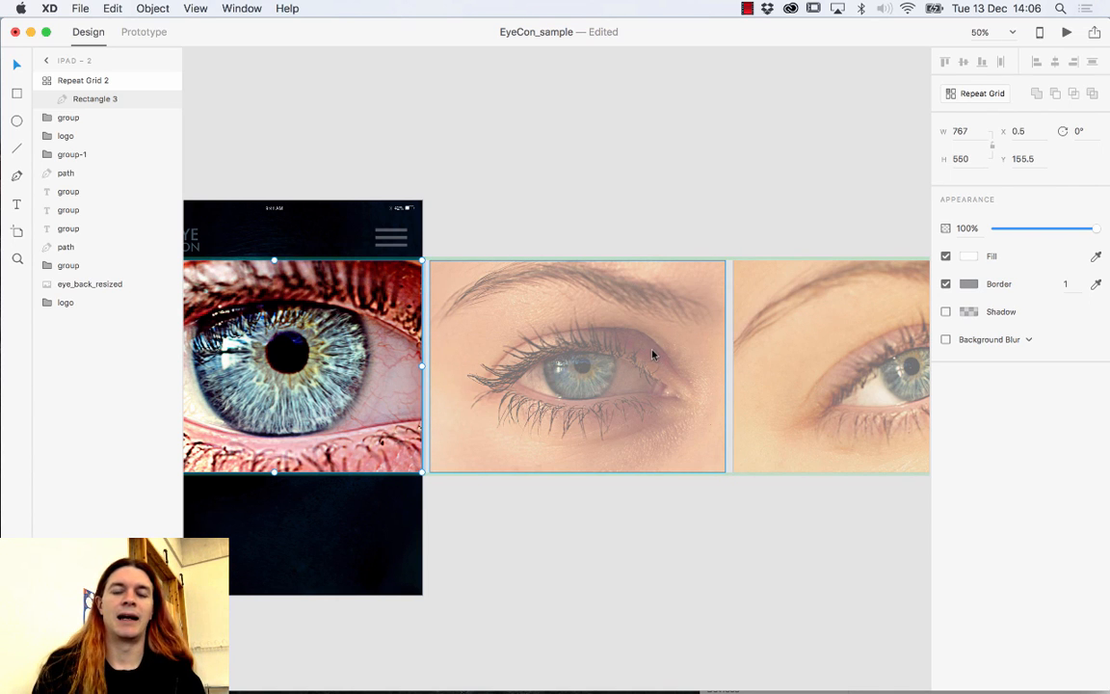
pyautogui.click(551, 232)
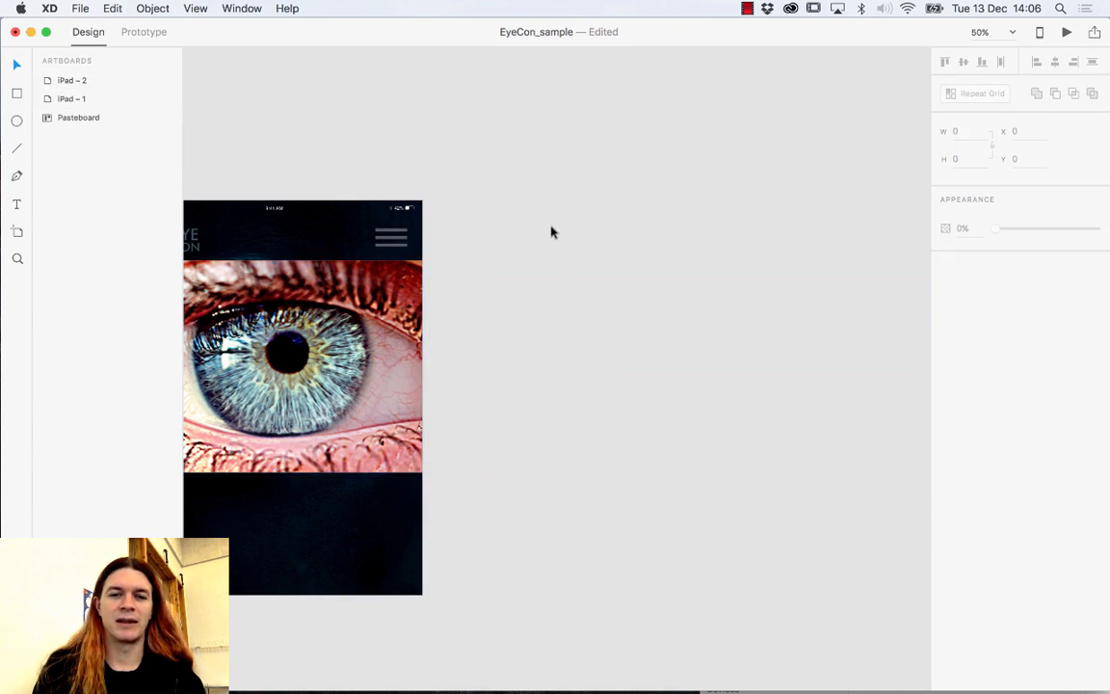
pyautogui.click(381, 293)
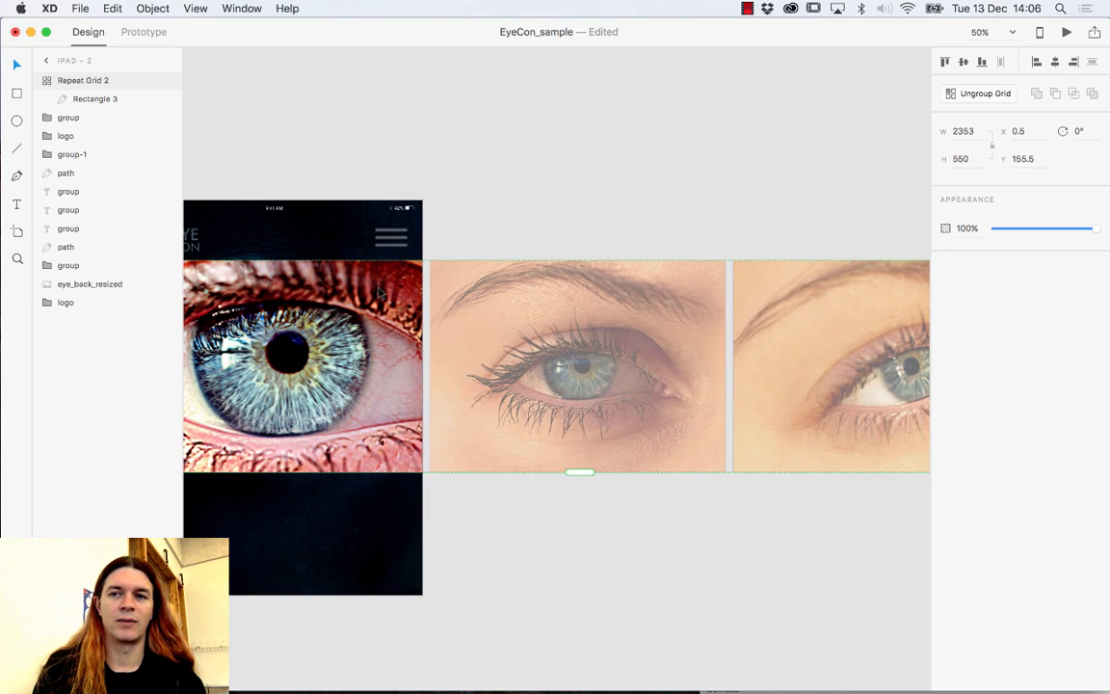
# Ungroup the eye-photo grid and duplicate iPad – 2 twice into iPad – 3 and iPad – 4.
pyautogui.click(968, 95)
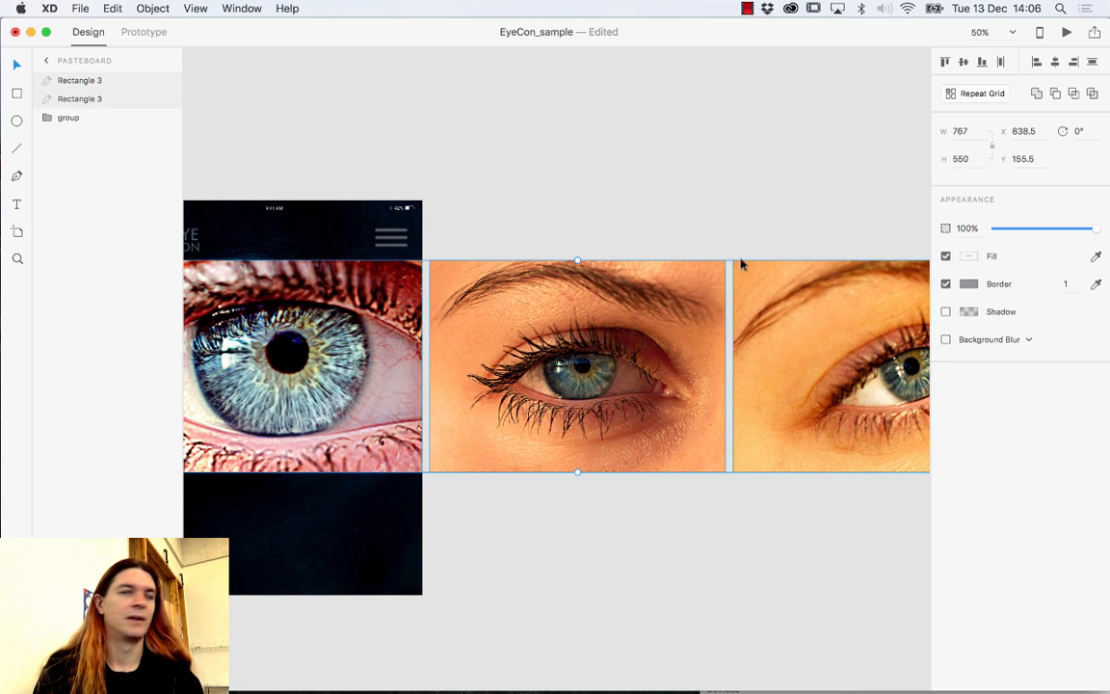
pyautogui.click(634, 220)
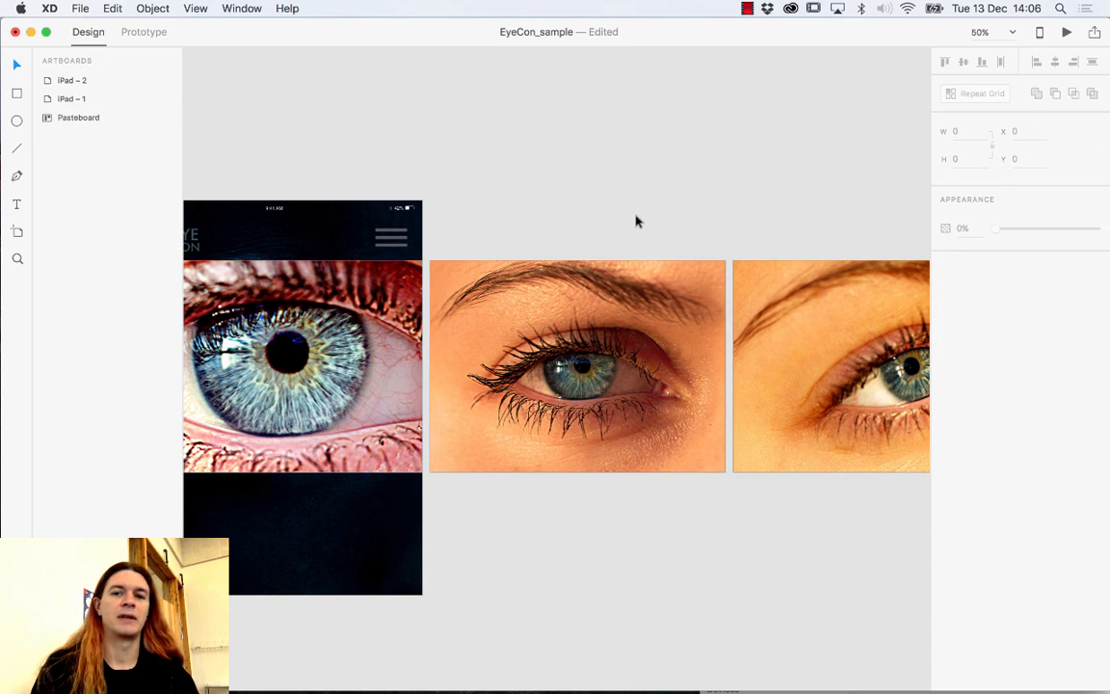
pyautogui.moveTo(513, 211); pyautogui.dragTo(660, 214)
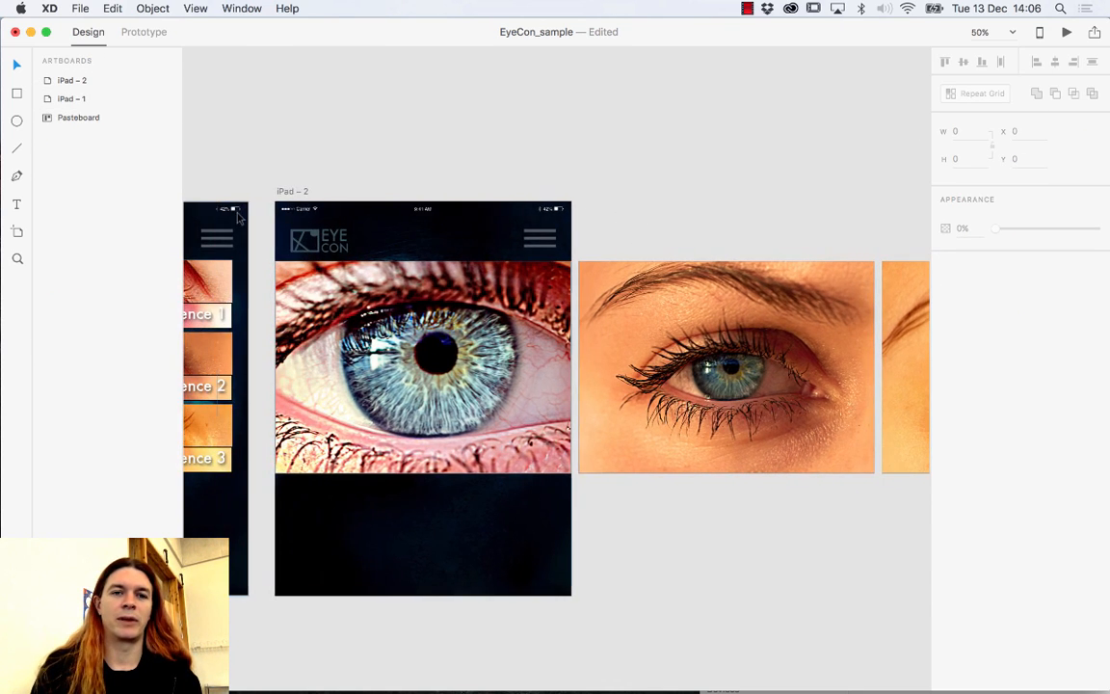
pyautogui.click(285, 189)
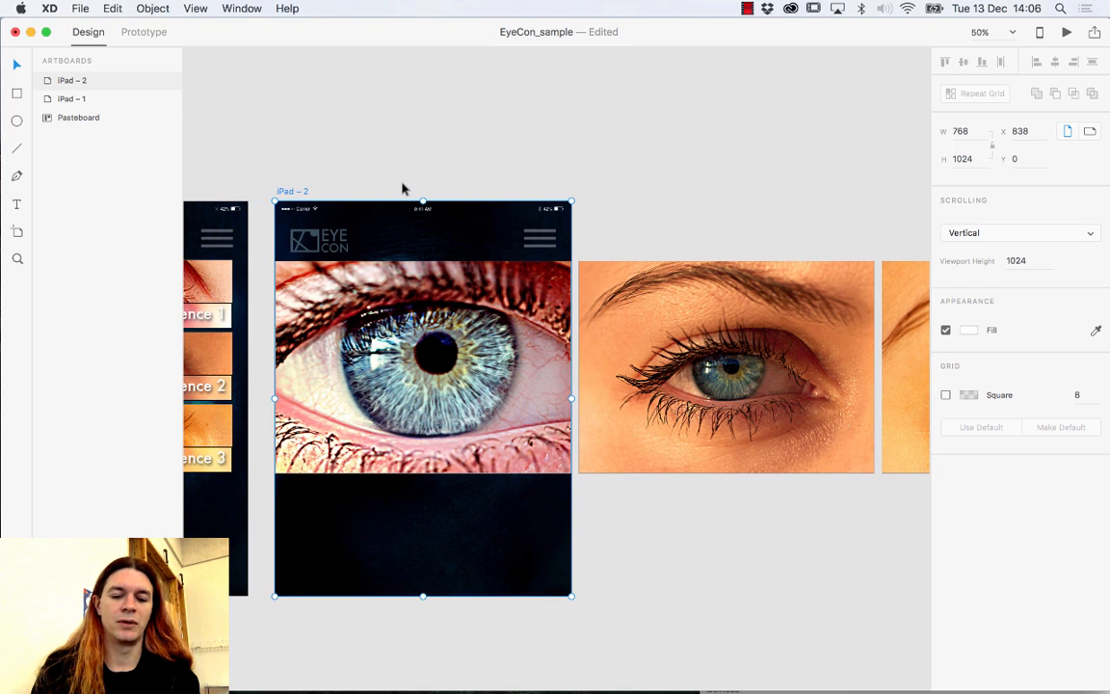
pyautogui.press('super+d')
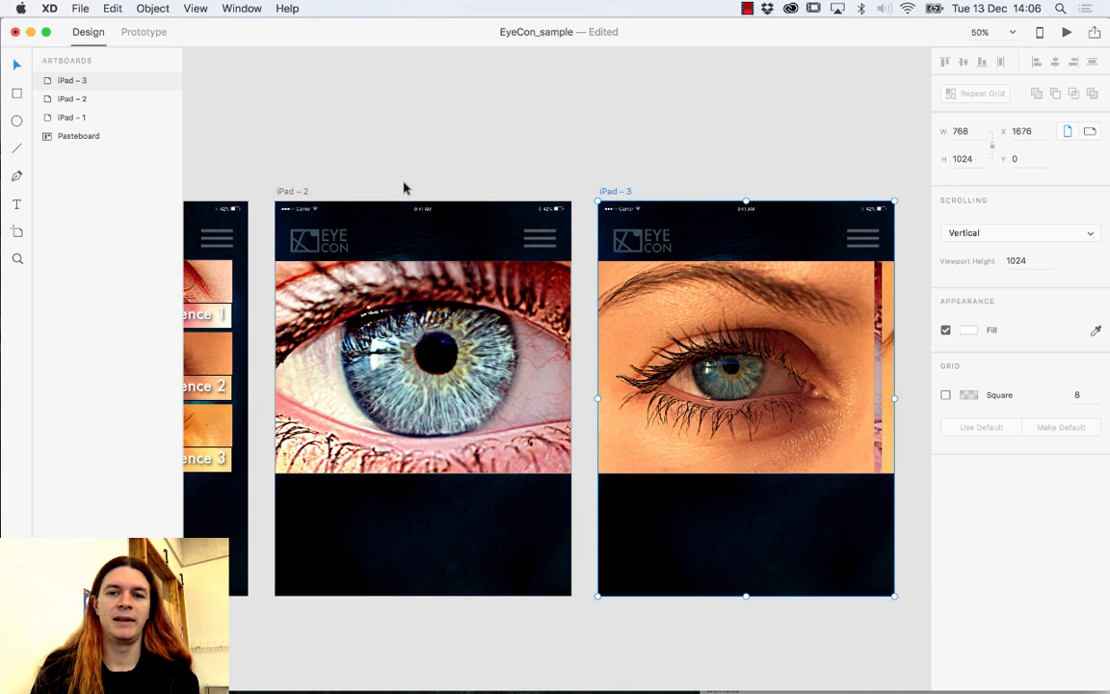
pyautogui.press('super+d')
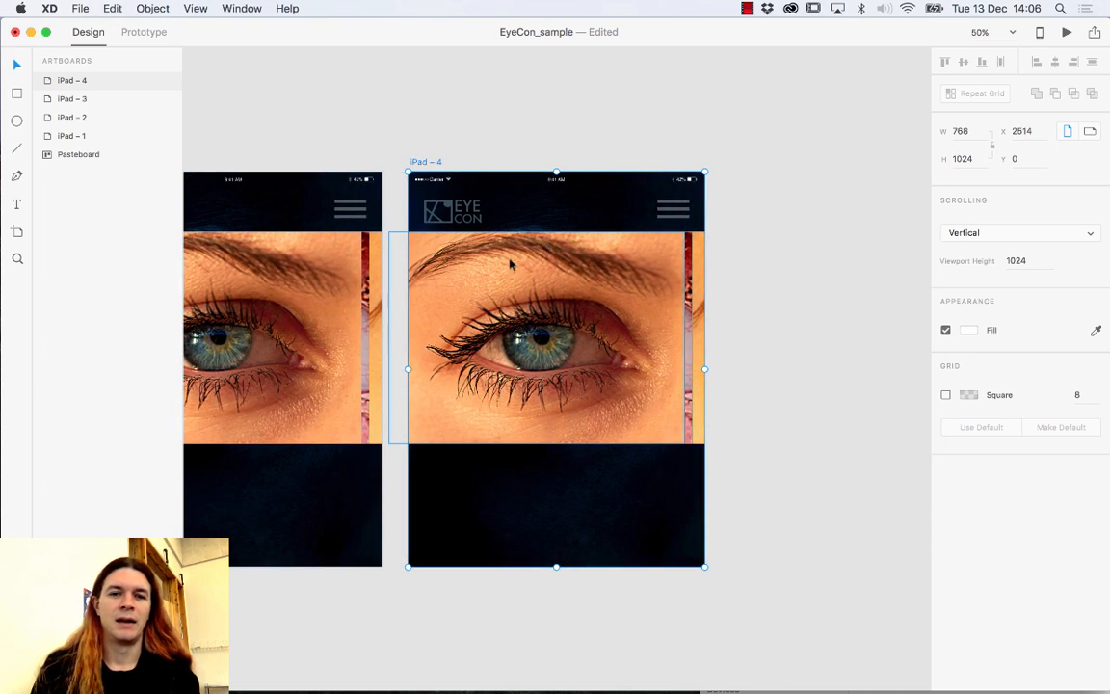
# Delete the surplus eye images overflowing iPad – 3 and iPad – 4.
pyautogui.hscroll(-10, 578, 285)
pyautogui.click(636, 313)
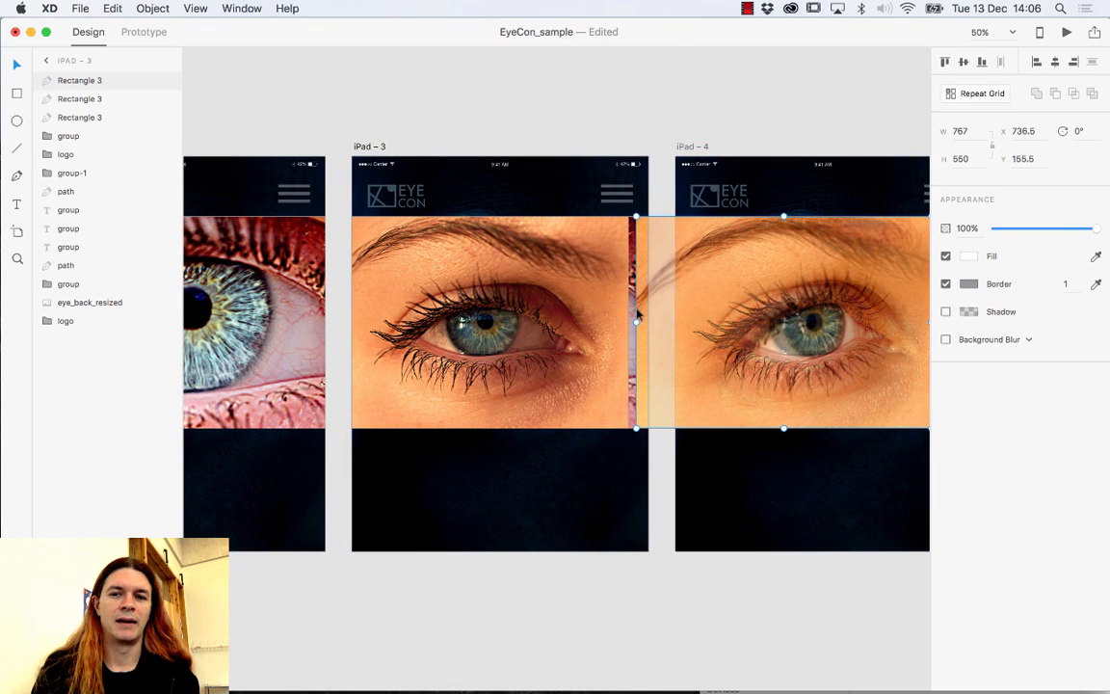
pyautogui.moveTo(701, 295); pyautogui.dragTo(661, 655)
pyautogui.press('Delete')
pyautogui.click(746, 389)
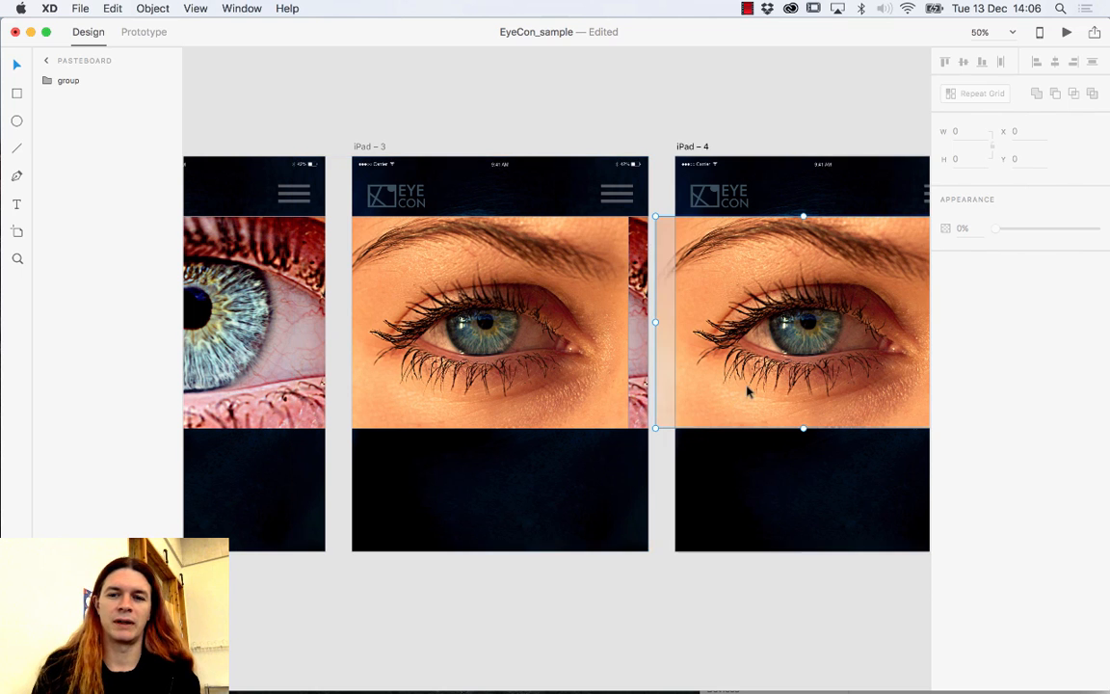
pyautogui.moveTo(815, 420); pyautogui.dragTo(547, 481)
pyautogui.press('Delete')
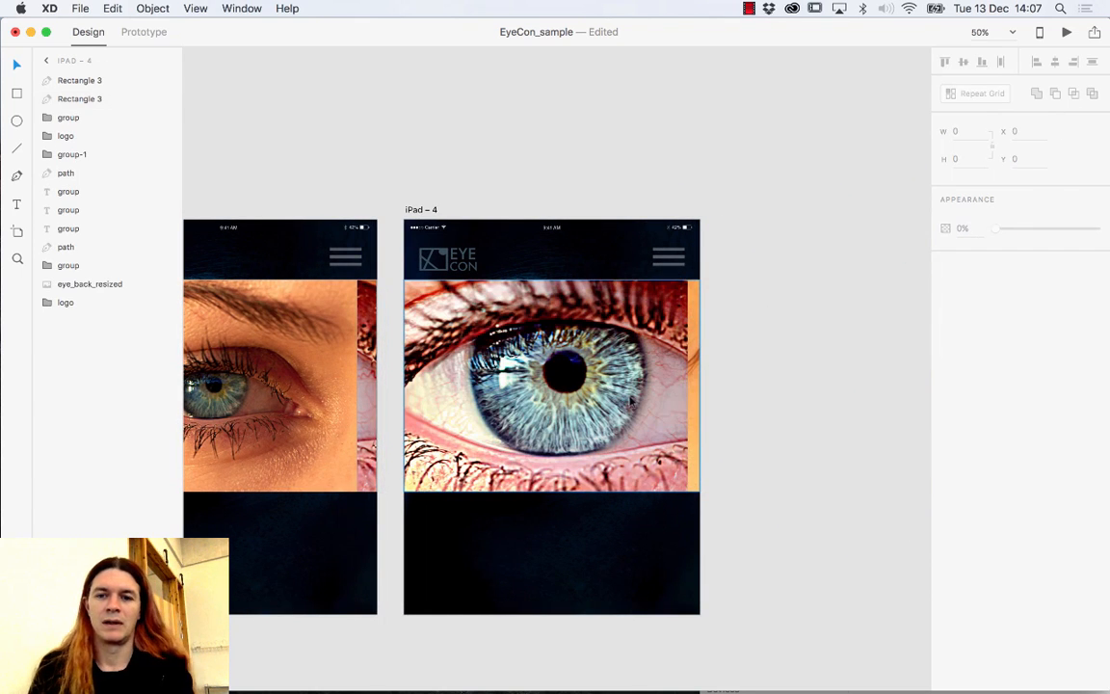
# Leave one eye image each on iPad – 3 and iPad – 4, deleting extras and aligning them.
pyautogui.click(713, 338)
pyautogui.moveTo(717, 338); pyautogui.dragTo(454, 410)
pyautogui.click(453, 307)
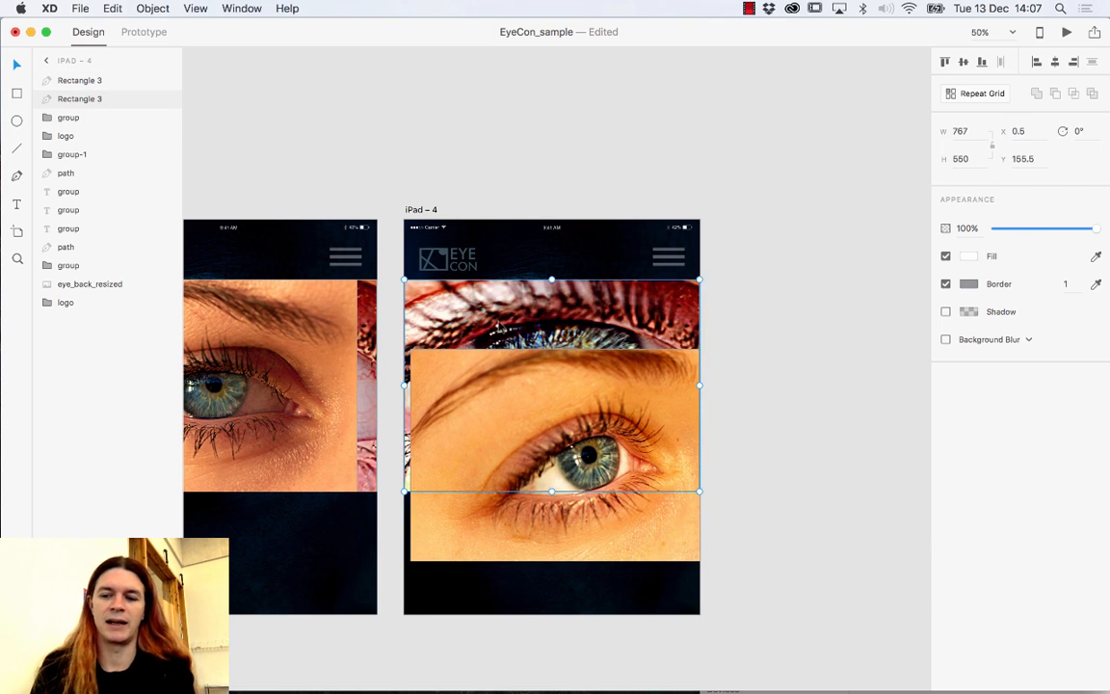
pyautogui.press('Delete')
pyautogui.click(511, 439)
pyautogui.moveTo(510, 439); pyautogui.dragTo(506, 371)
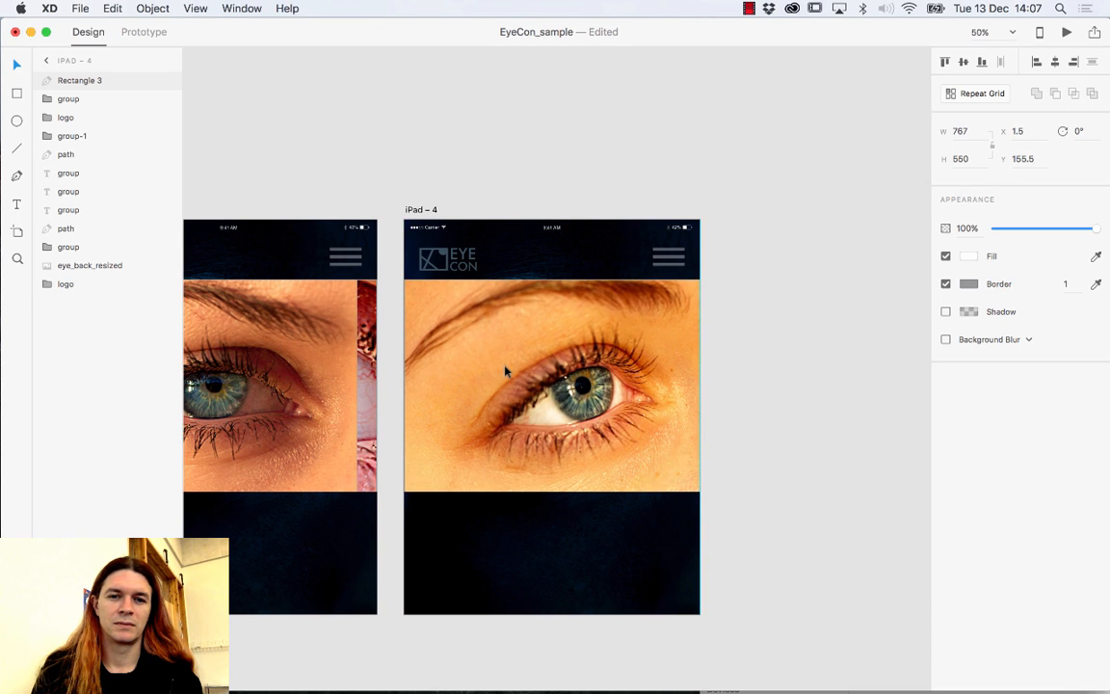
pyautogui.moveTo(433, 433); pyautogui.dragTo(590, 383)
pyautogui.click(570, 382)
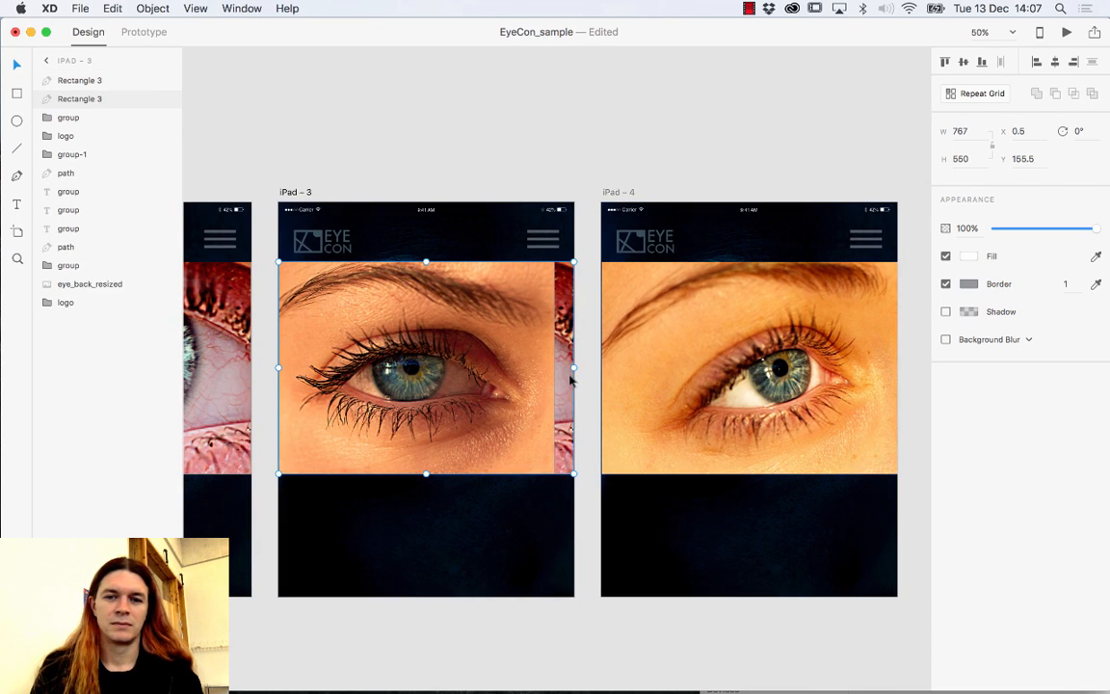
pyautogui.press('Delete')
pyautogui.moveTo(477, 383); pyautogui.dragTo(501, 379)
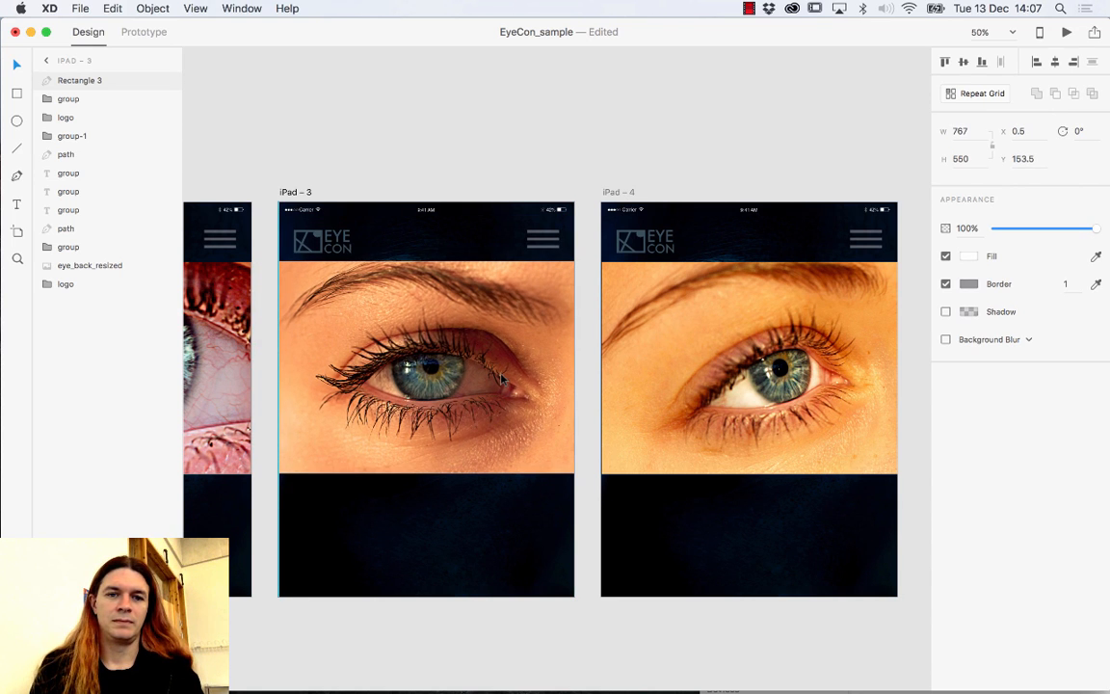
pyautogui.click(644, 387)
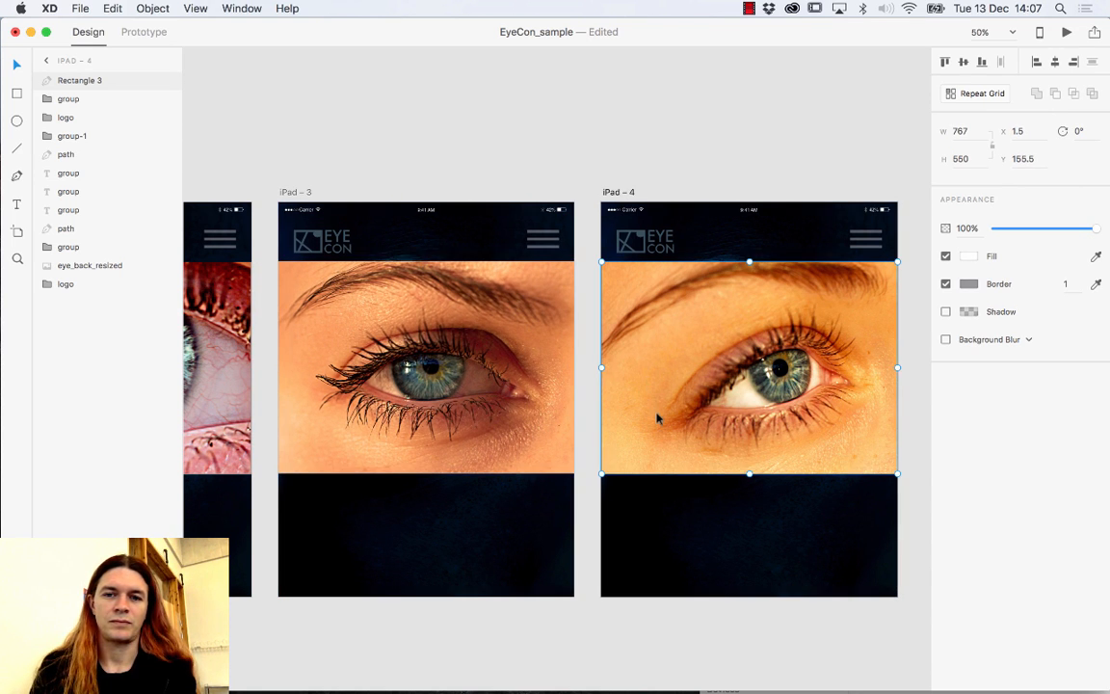
pyautogui.press('Up')
pyautogui.press('Up')
pyautogui.press('Up')
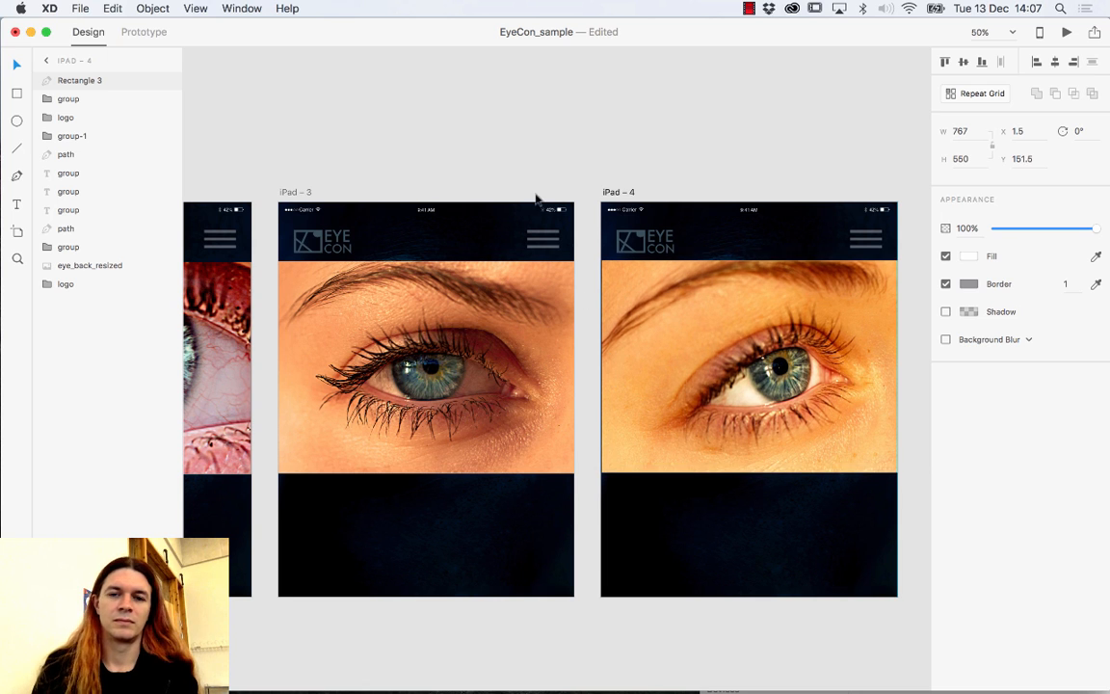
# Lower the eye images on iPad – 2, 3 and 4 beneath the header to about Y 237.5.
pyautogui.click(491, 174)
pyautogui.hscroll(-3, 548, 217)
pyautogui.moveTo(611, 218); pyautogui.dragTo(632, 220)
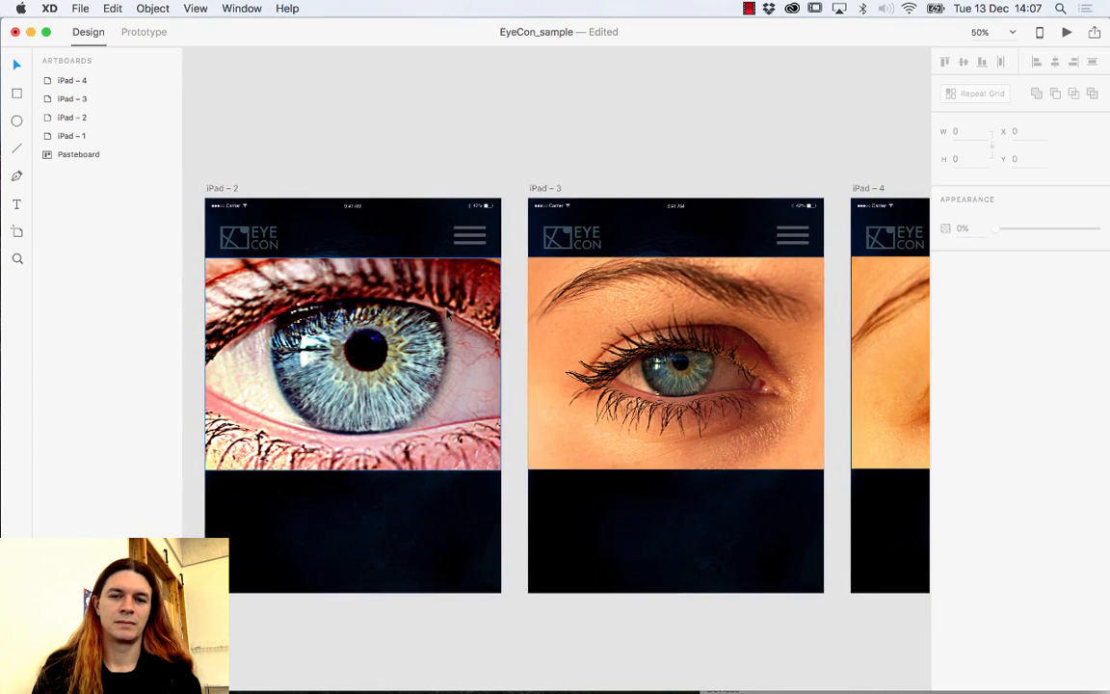
pyautogui.moveTo(386, 289); pyautogui.dragTo(513, 281)
pyautogui.click(488, 326)
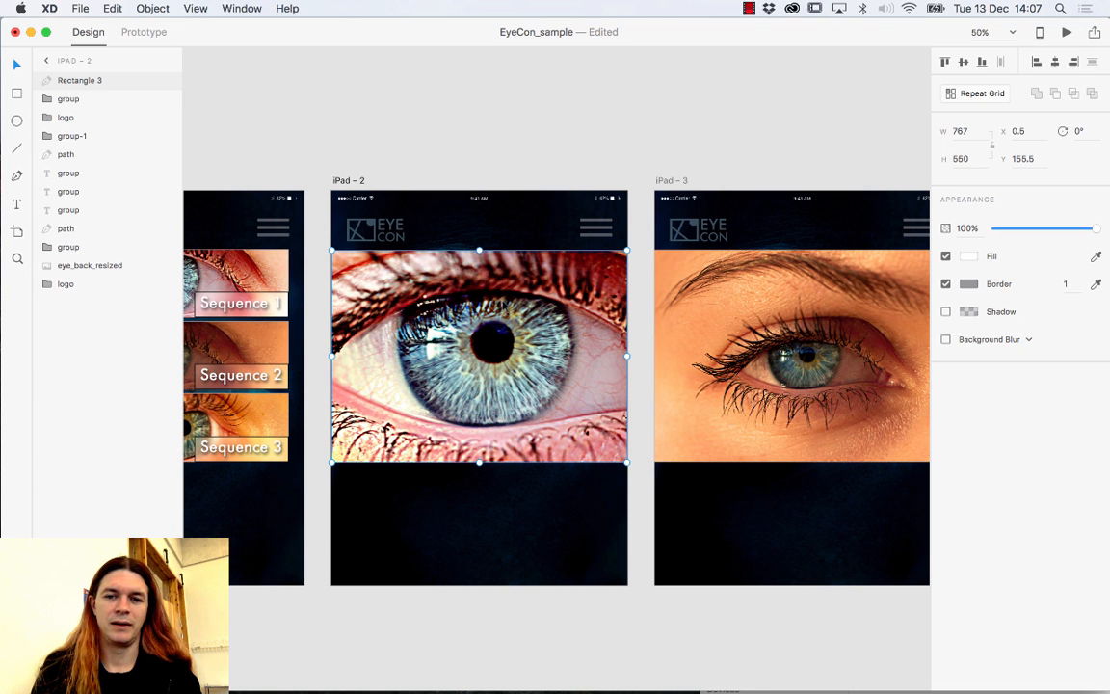
pyautogui.moveTo(453, 275); pyautogui.dragTo(453, 307)
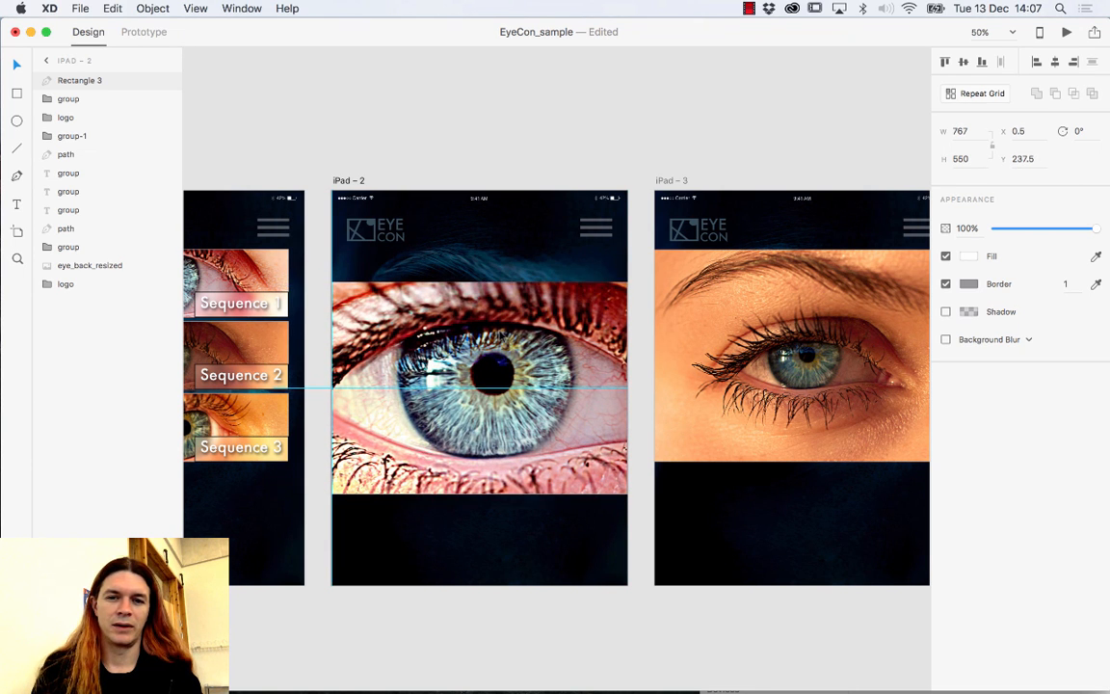
pyautogui.moveTo(781, 337); pyautogui.dragTo(551, 398)
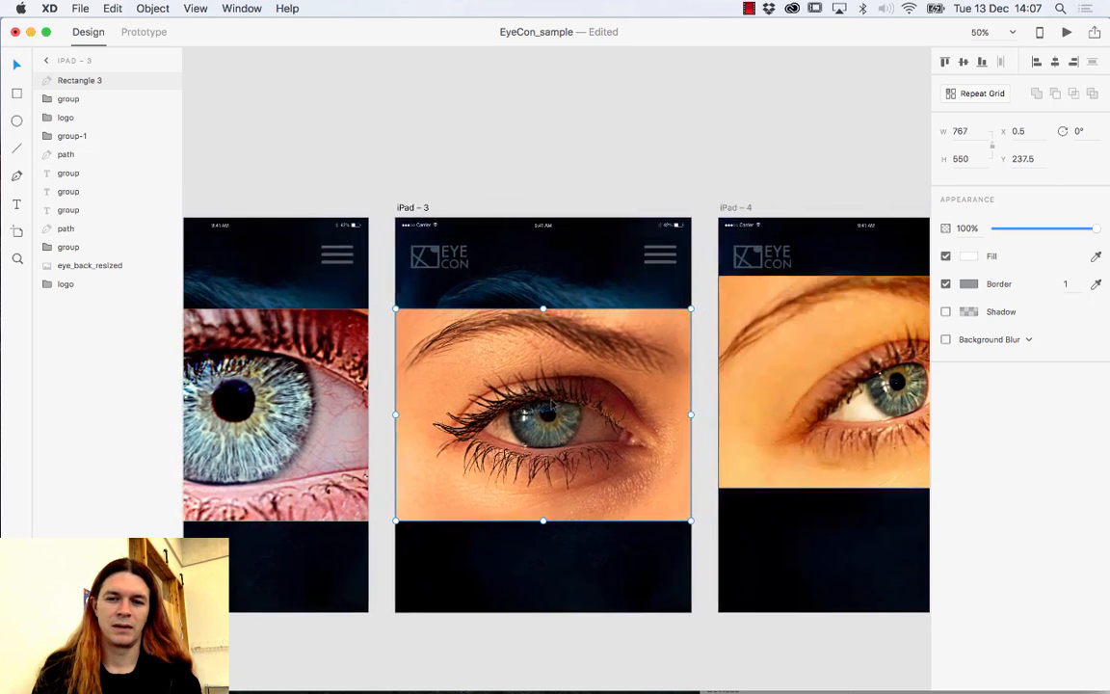
pyautogui.click(751, 382)
pyautogui.moveTo(753, 383); pyautogui.dragTo(790, 405)
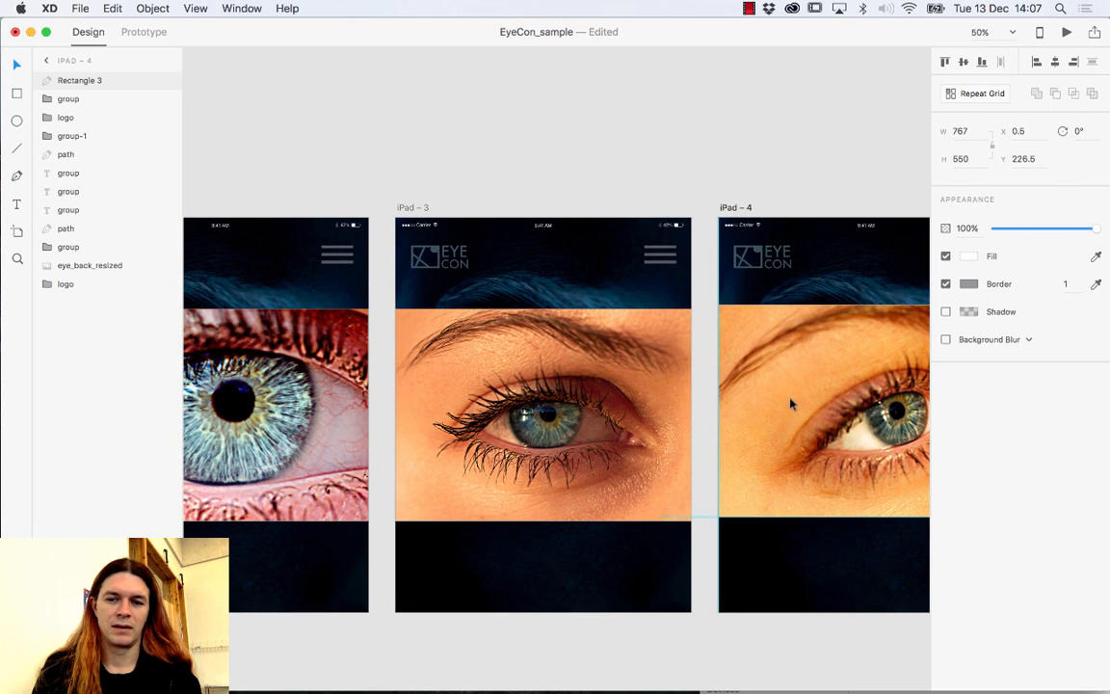
pyautogui.moveTo(582, 401); pyautogui.dragTo(756, 336)
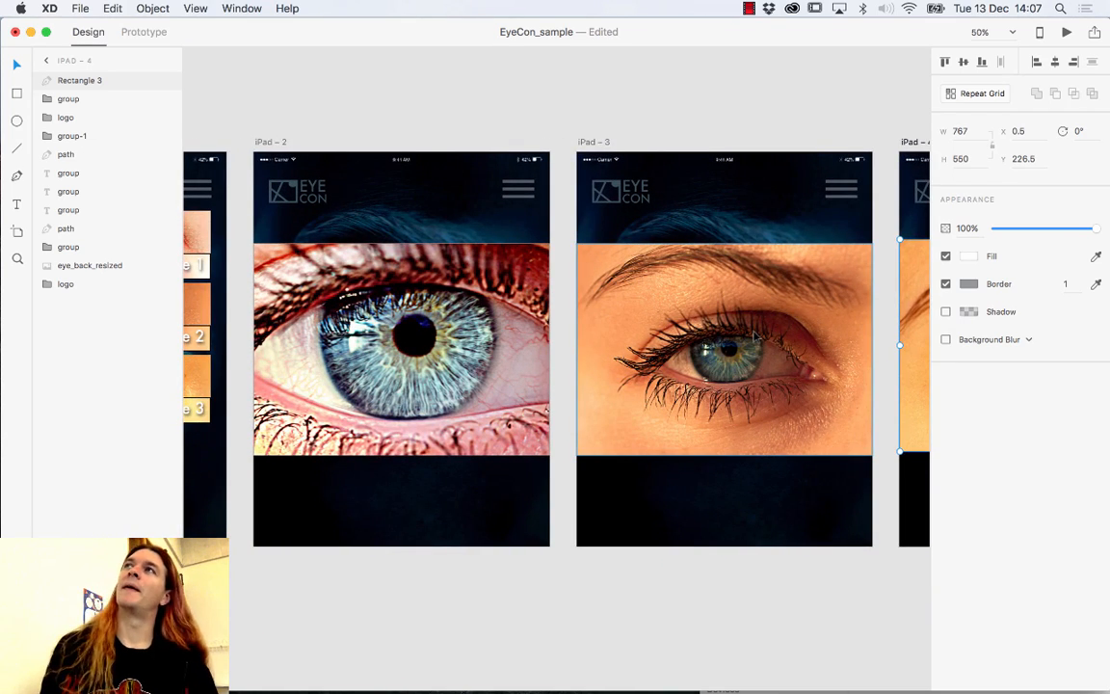
# Move the Sequence repeat grid on iPad – 1 down to X 41, Y 234.
pyautogui.moveTo(495, 394); pyautogui.dragTo(694, 399)
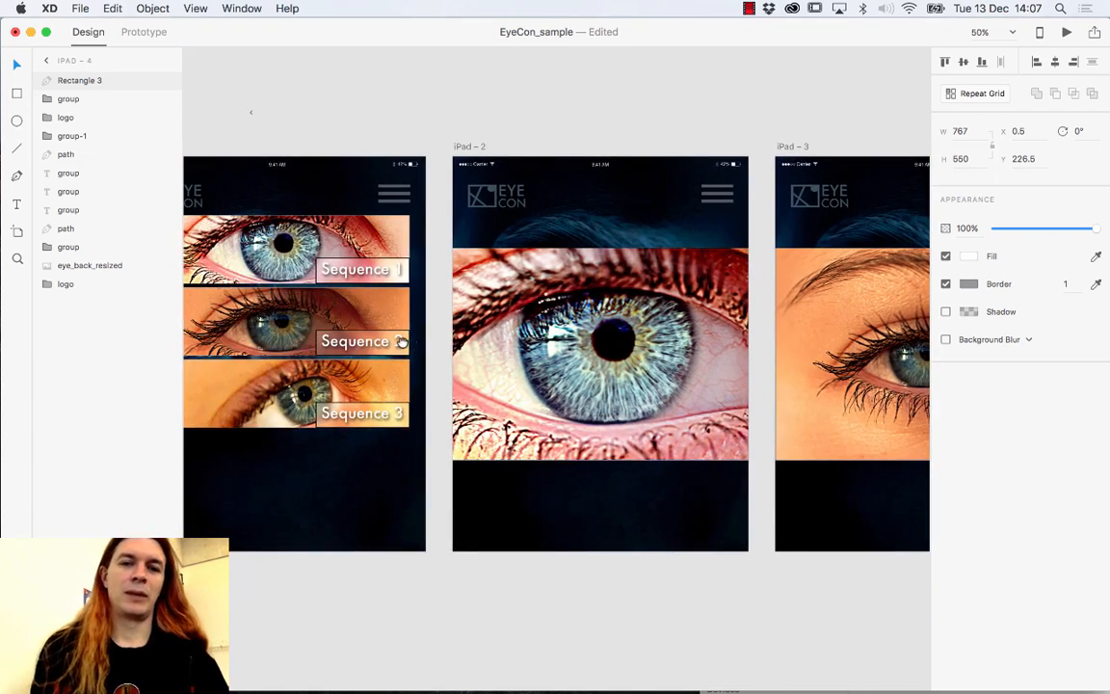
pyautogui.moveTo(401, 342); pyautogui.dragTo(509, 343)
pyautogui.click(340, 249)
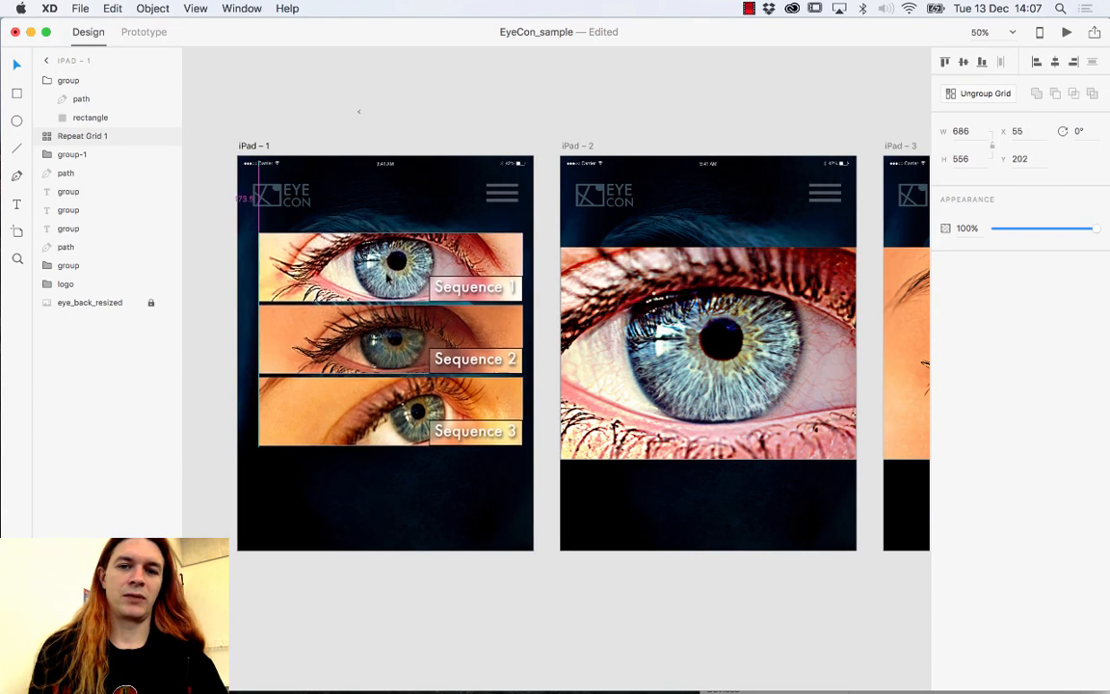
pyautogui.moveTo(349, 240); pyautogui.dragTo(383, 288)
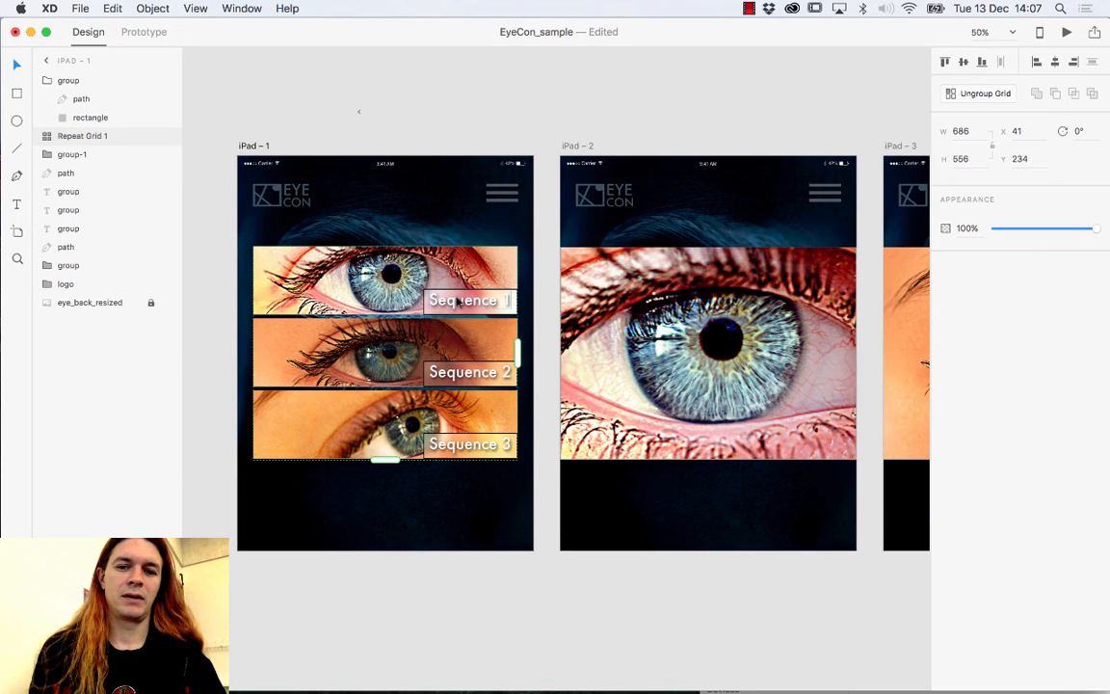
pyautogui.hscroll(5, 759, 235)
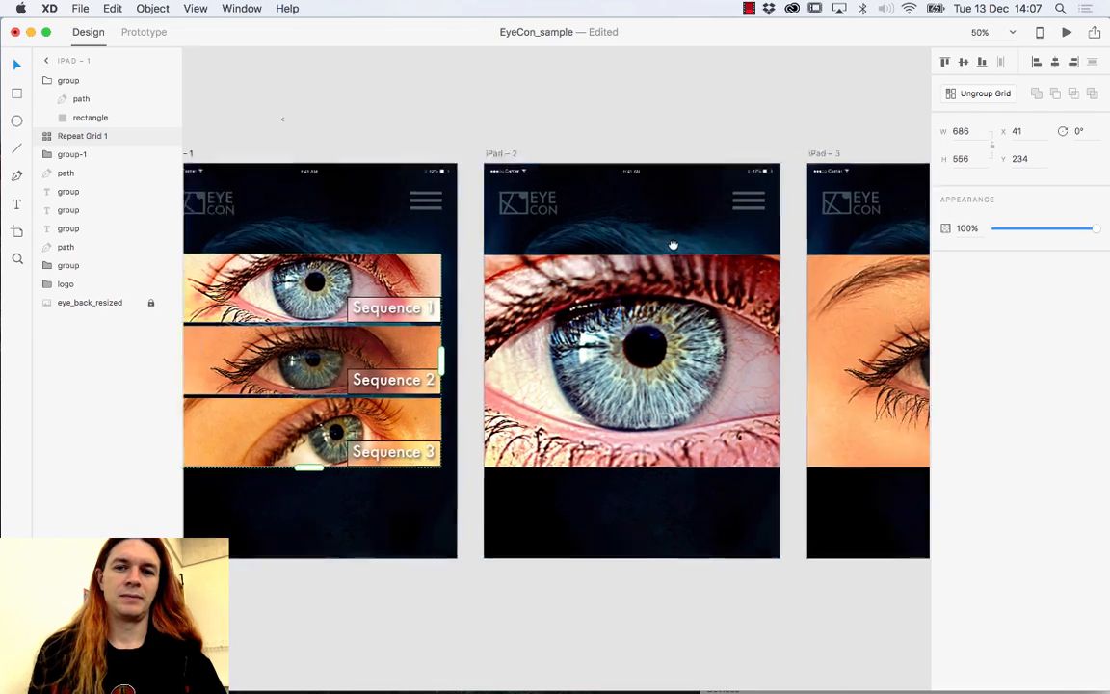
pyautogui.hscroll(8, 716, 250)
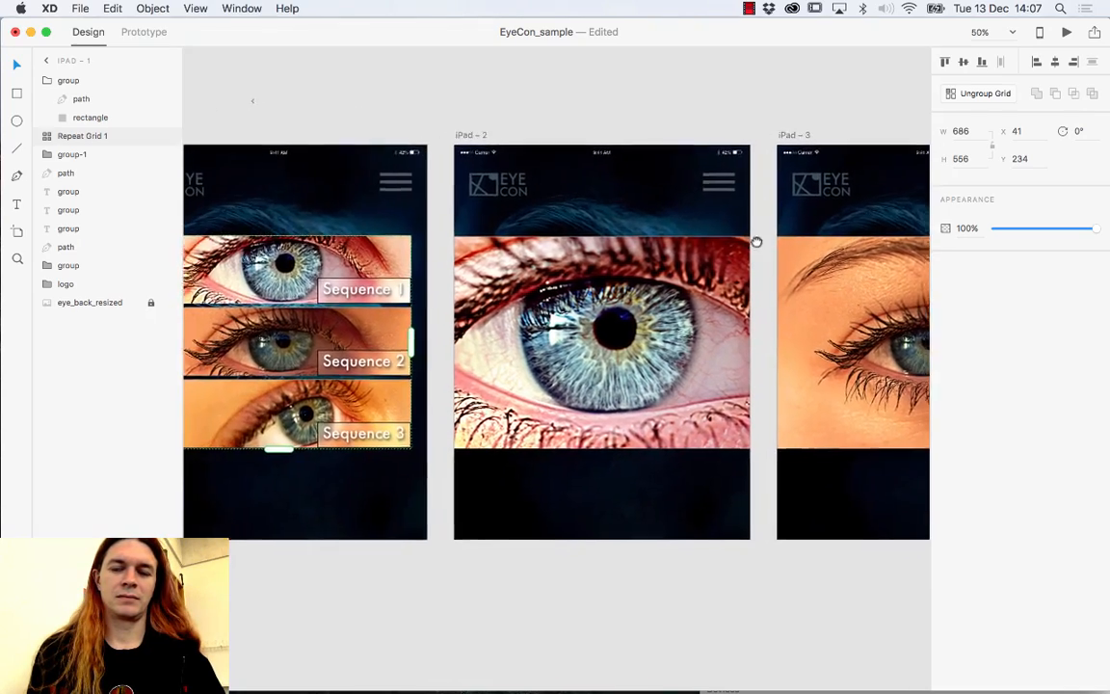
pyautogui.hscroll(3, 686, 292)
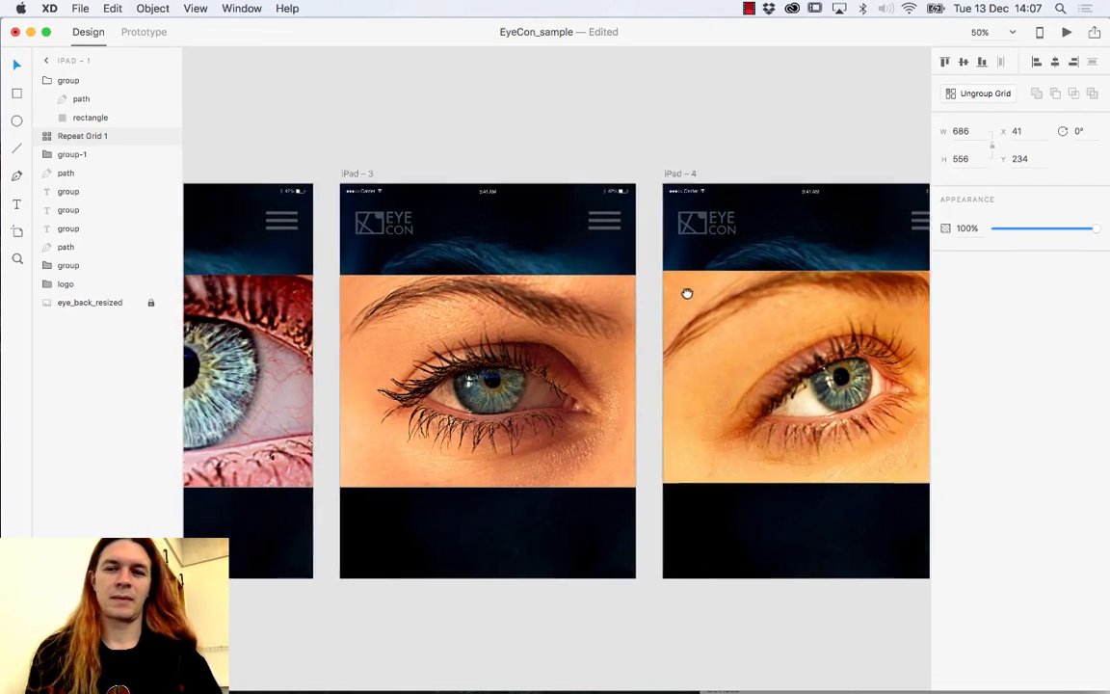
pyautogui.click(792, 293)
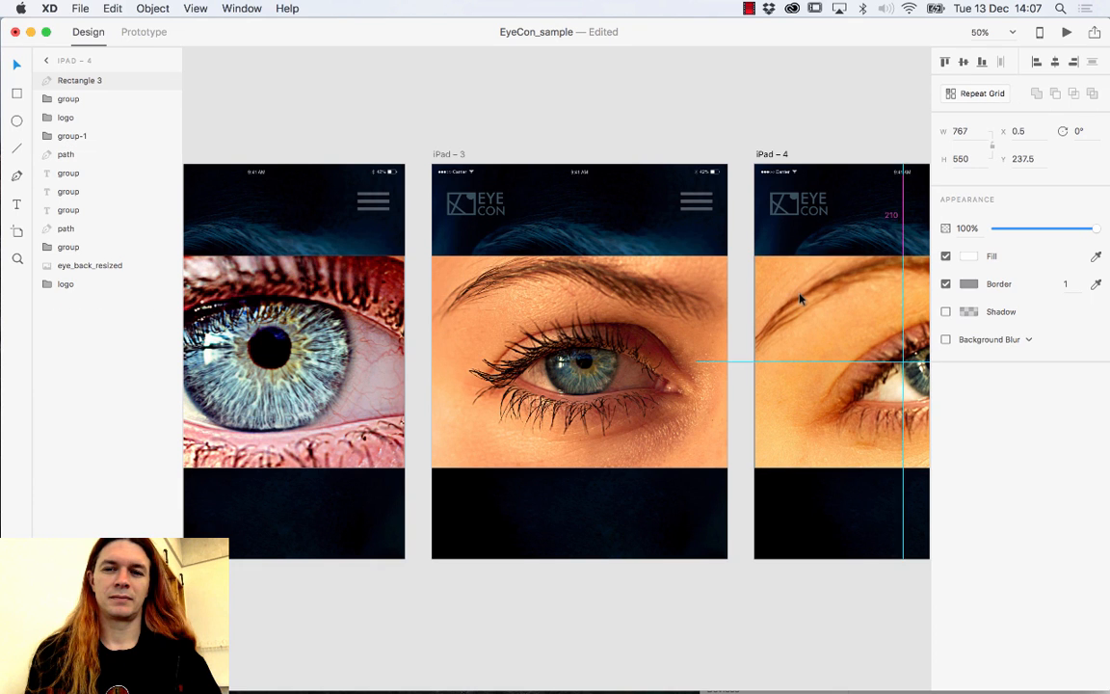
pyautogui.hscroll(-7, 495, 322)
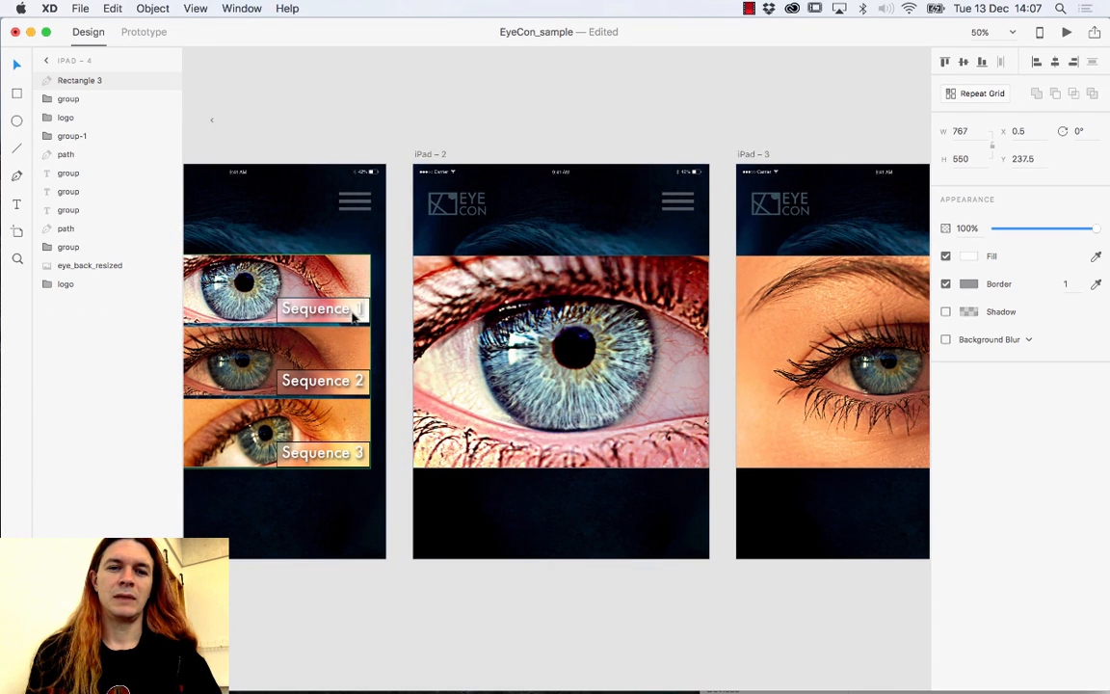
# Paste the Sequence 1 label at the bottom-right of iPad – 2's eye photo.
pyautogui.click(354, 318)
pyautogui.doubleClick(351, 309)
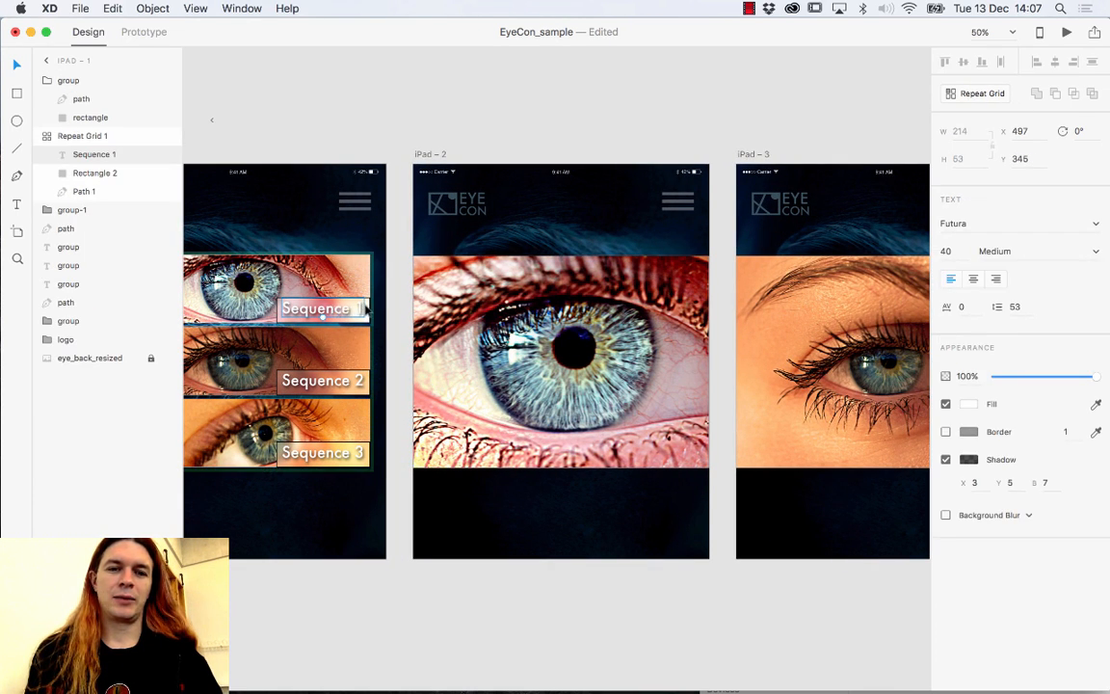
pyautogui.keyDown('shift'); pyautogui.click(367, 309); pyautogui.keyUp('shift')
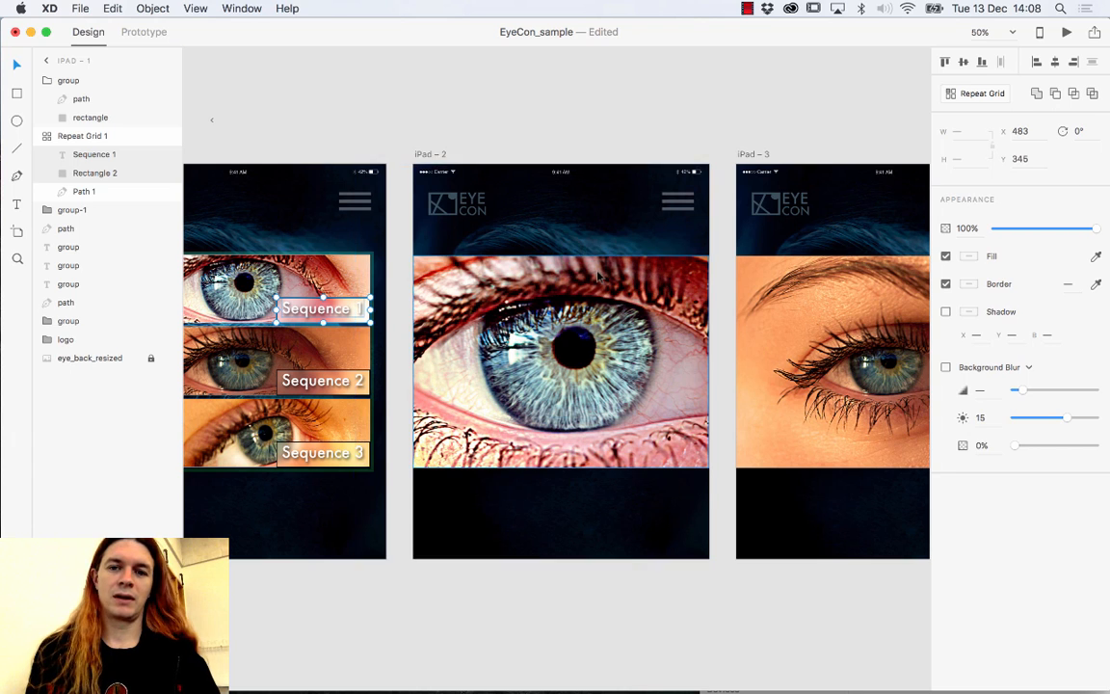
pyautogui.click(539, 219)
pyautogui.press('super+v')
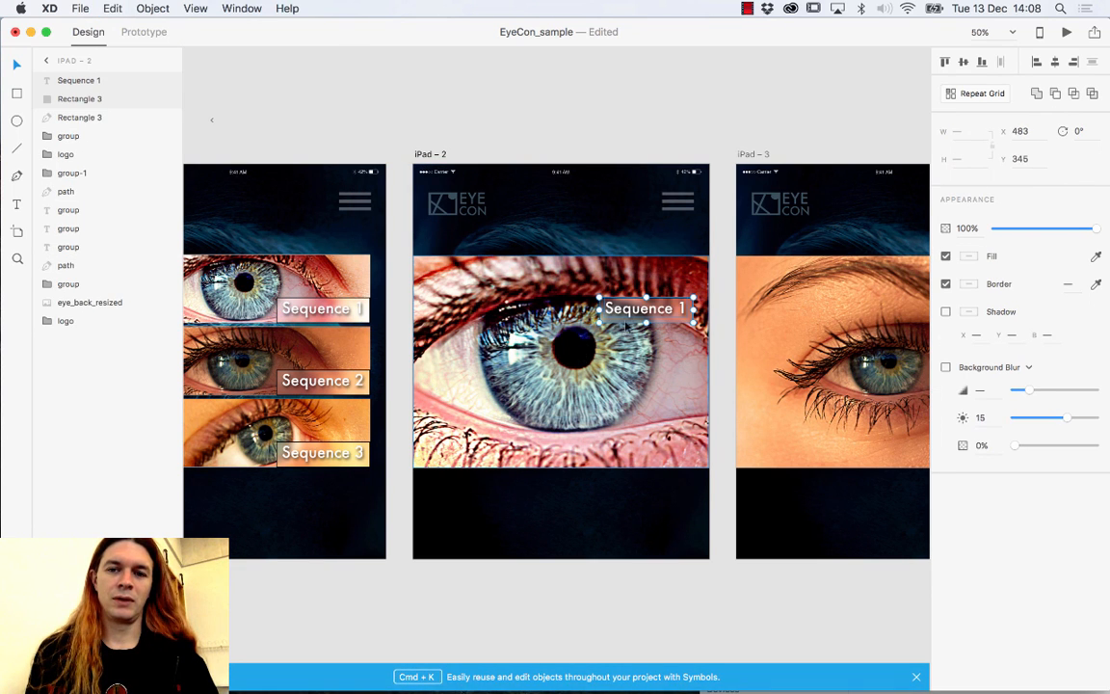
pyautogui.moveTo(575, 310); pyautogui.dragTo(653, 471)
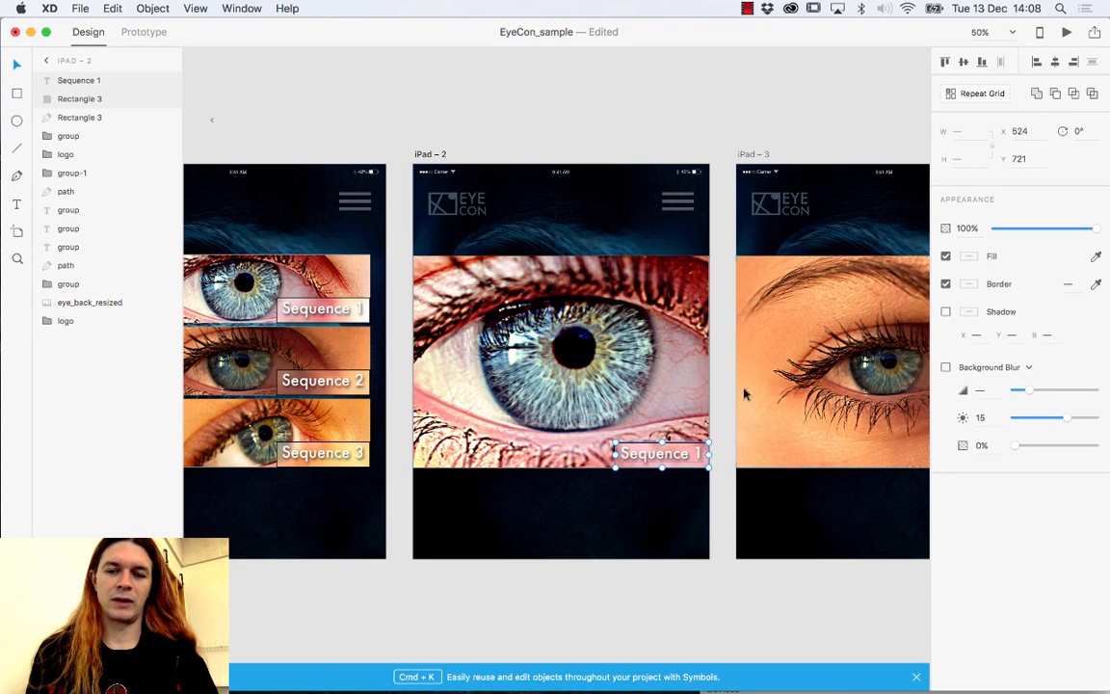
# Paste the same label at the bottom-right of the eye photos on iPad – 3 and iPad – 4.
pyautogui.hscroll(5, 675, 376)
pyautogui.click(621, 368)
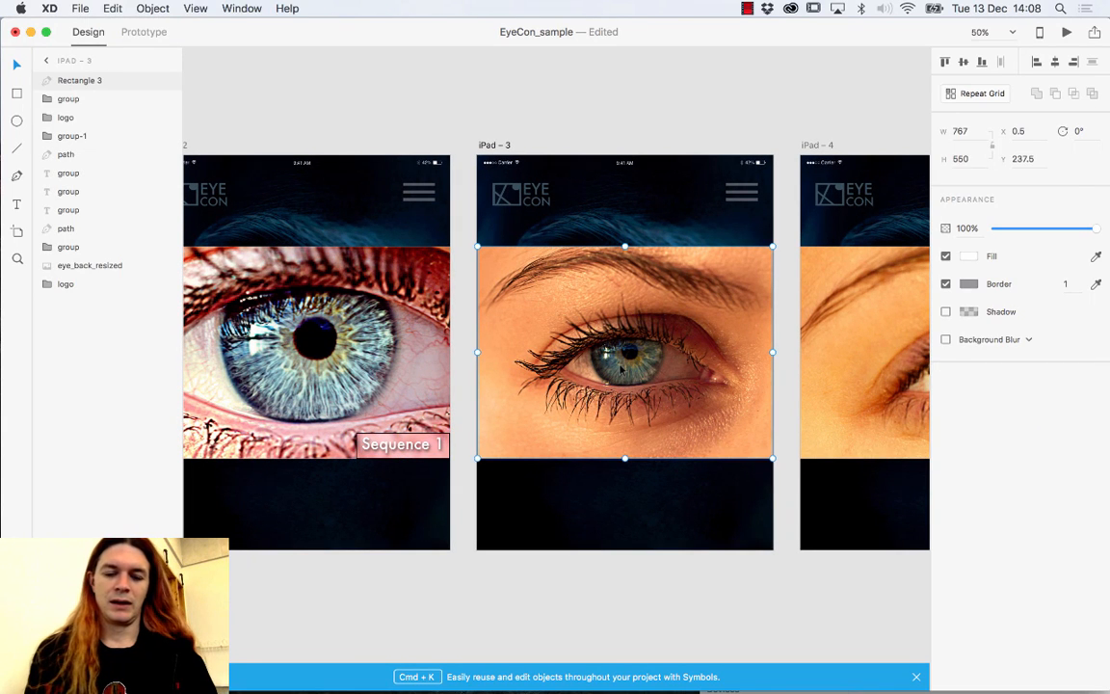
pyautogui.press('super+v')
pyautogui.moveTo(697, 308); pyautogui.dragTo(708, 445)
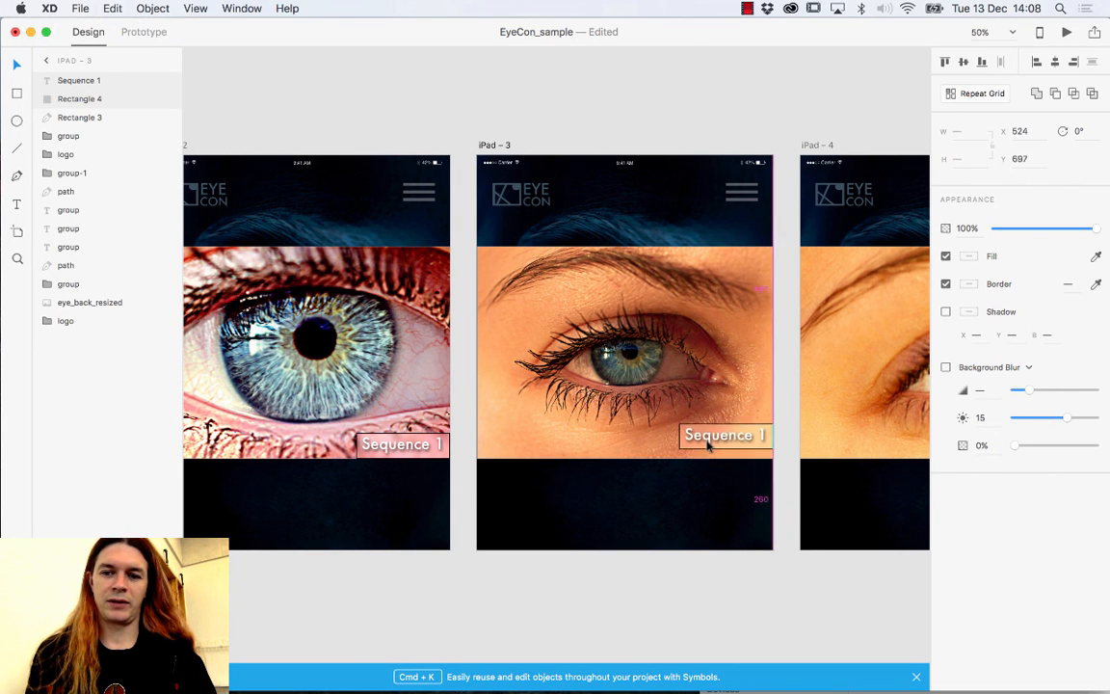
pyautogui.hscroll(5, 675, 376)
pyautogui.click(619, 381)
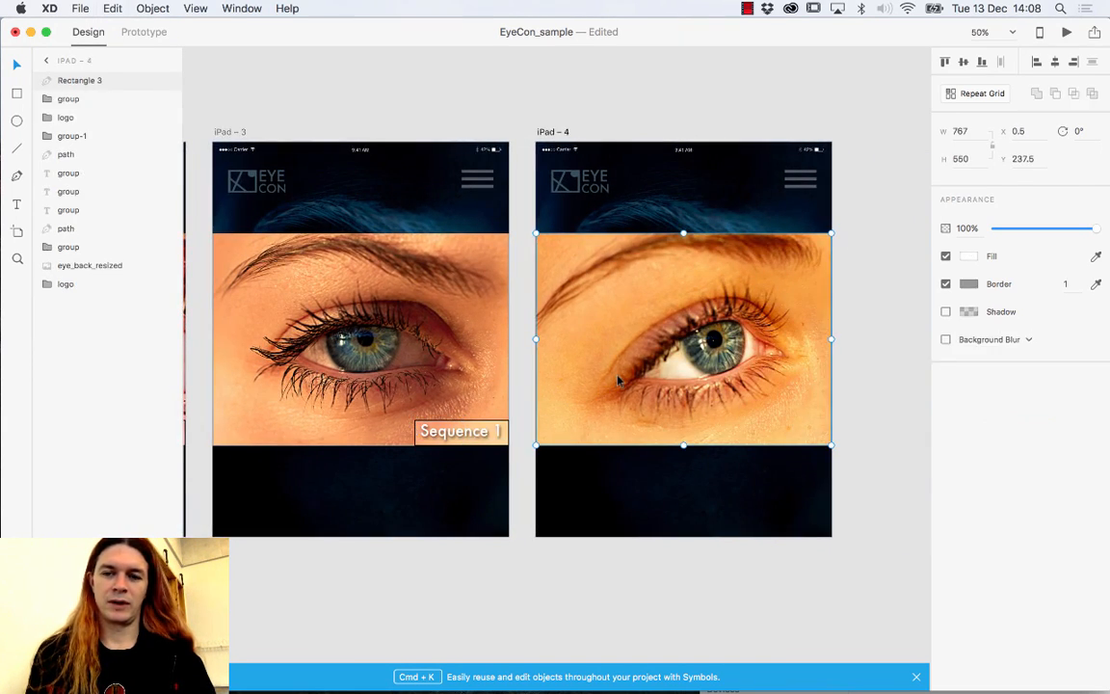
pyautogui.press('super+v')
pyautogui.moveTo(754, 307); pyautogui.dragTo(763, 436)
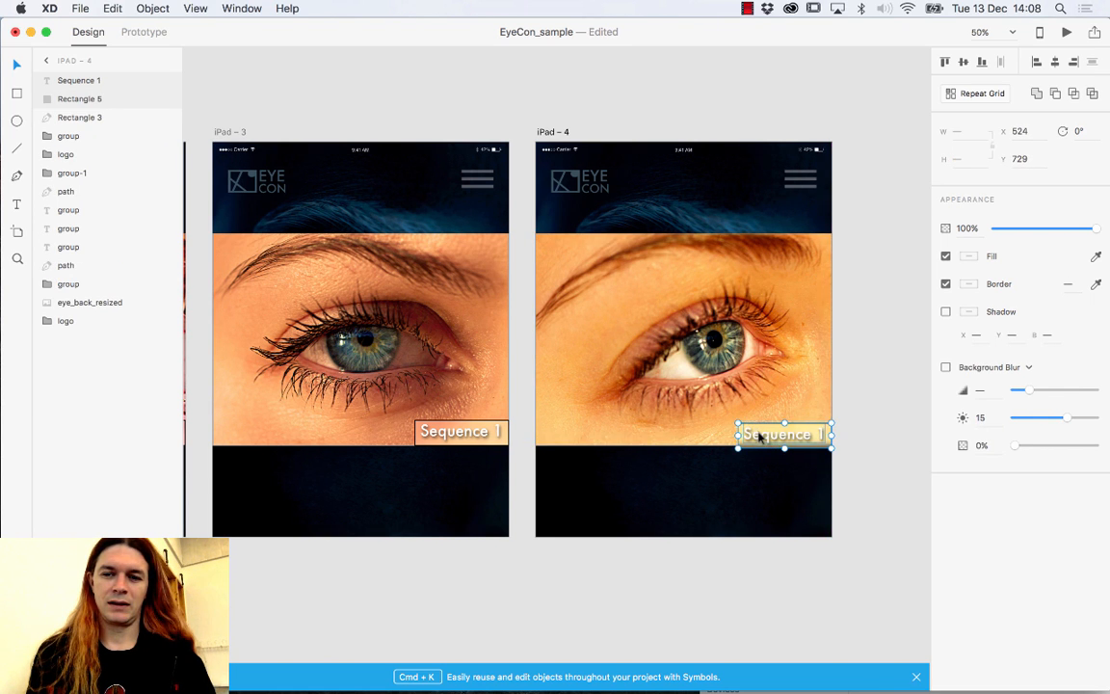
# Renumber the iPad – 3 label to Sequence 2 and iPad – 4's to Sequence 3.
pyautogui.doubleClick(492, 431)
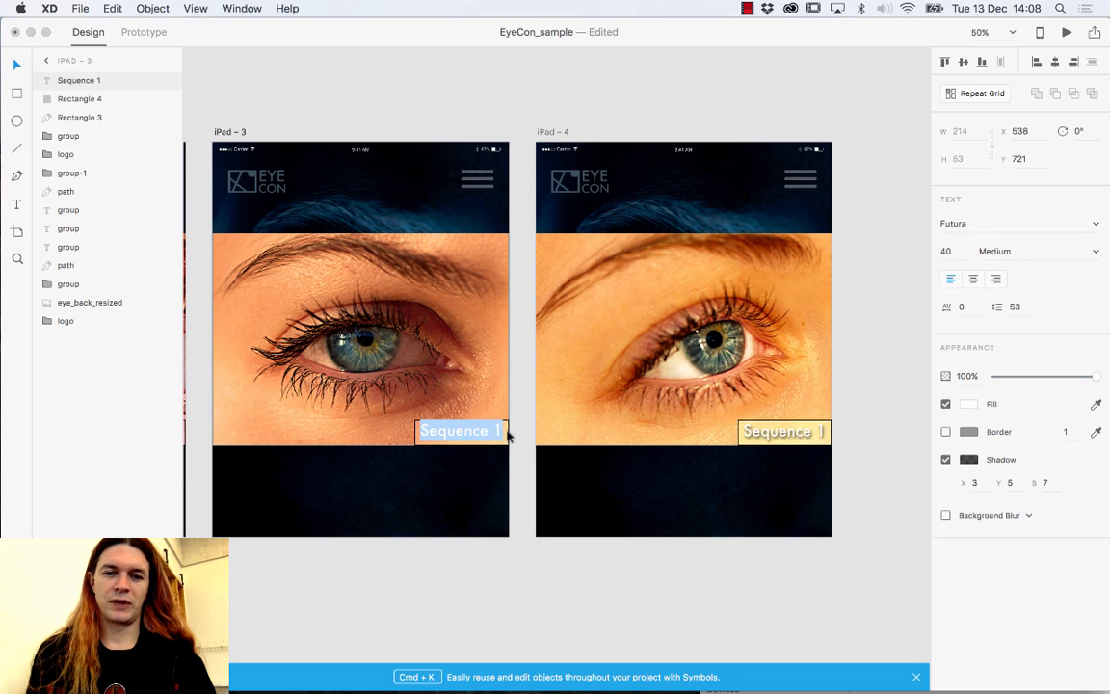
pyautogui.click(507, 434)
pyautogui.press('BackSpace')
pyautogui.write('2')
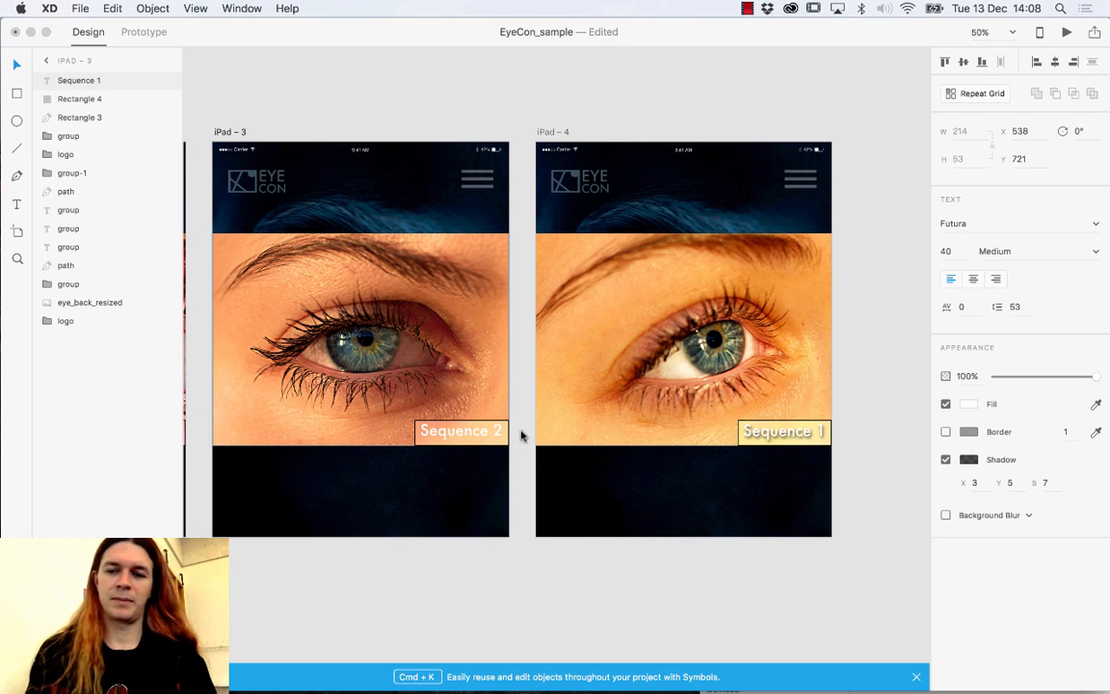
pyautogui.doubleClick(814, 435)
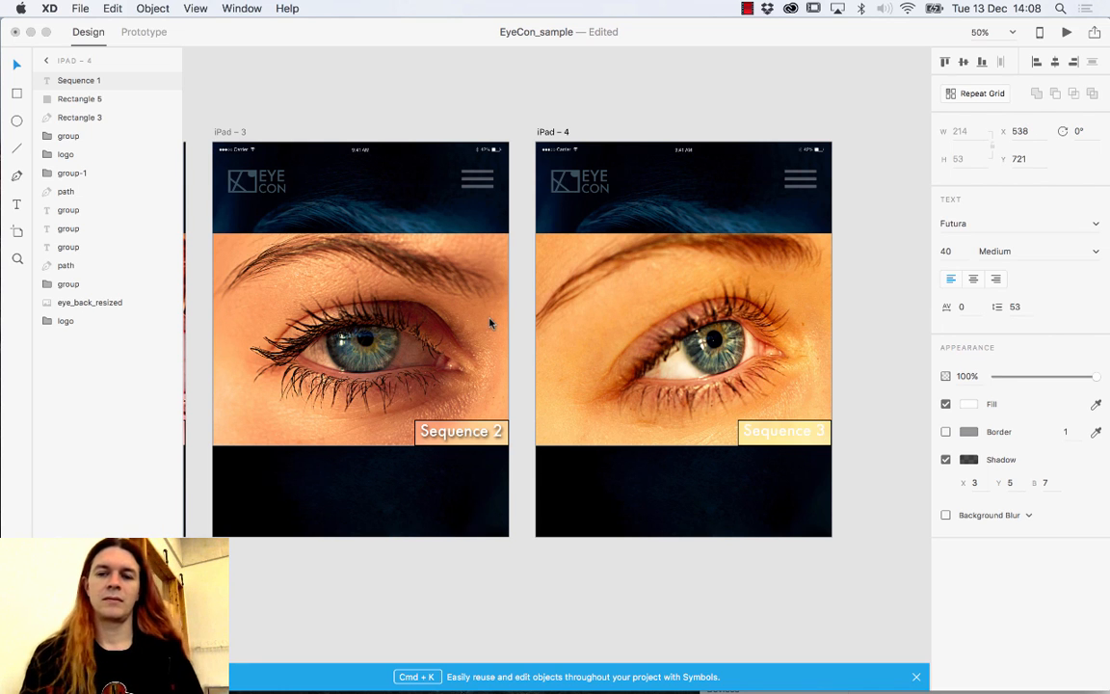
pyautogui.press('Escape')
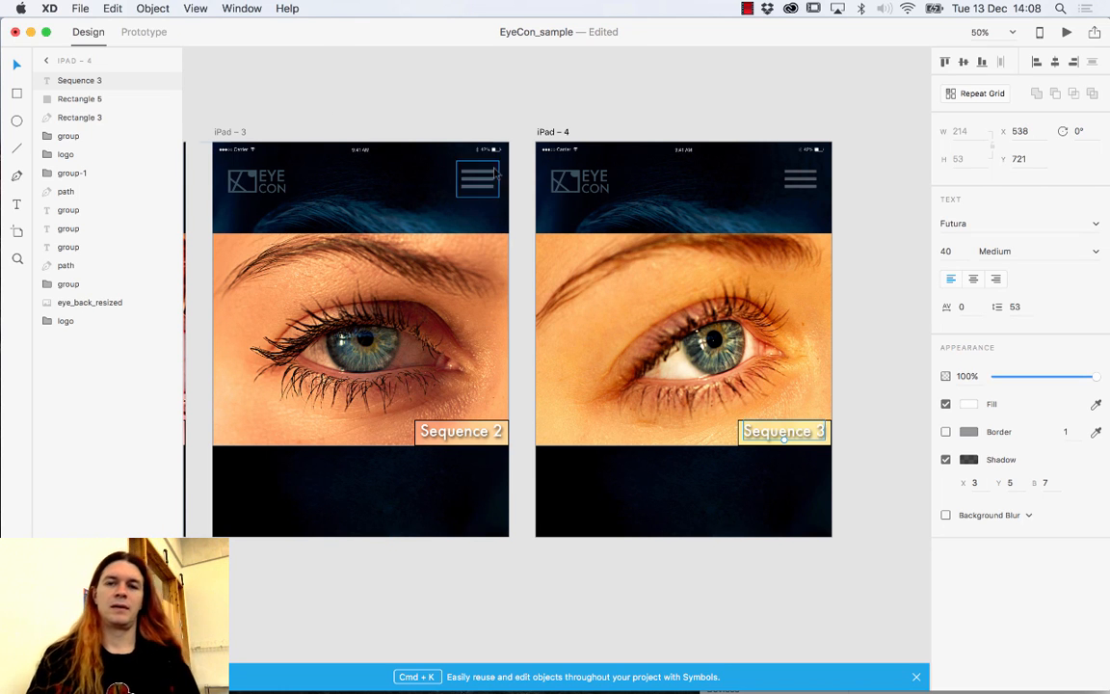
pyautogui.click(503, 122)
pyautogui.moveTo(463, 320); pyautogui.dragTo(606, 329)
pyautogui.press('super+minus')
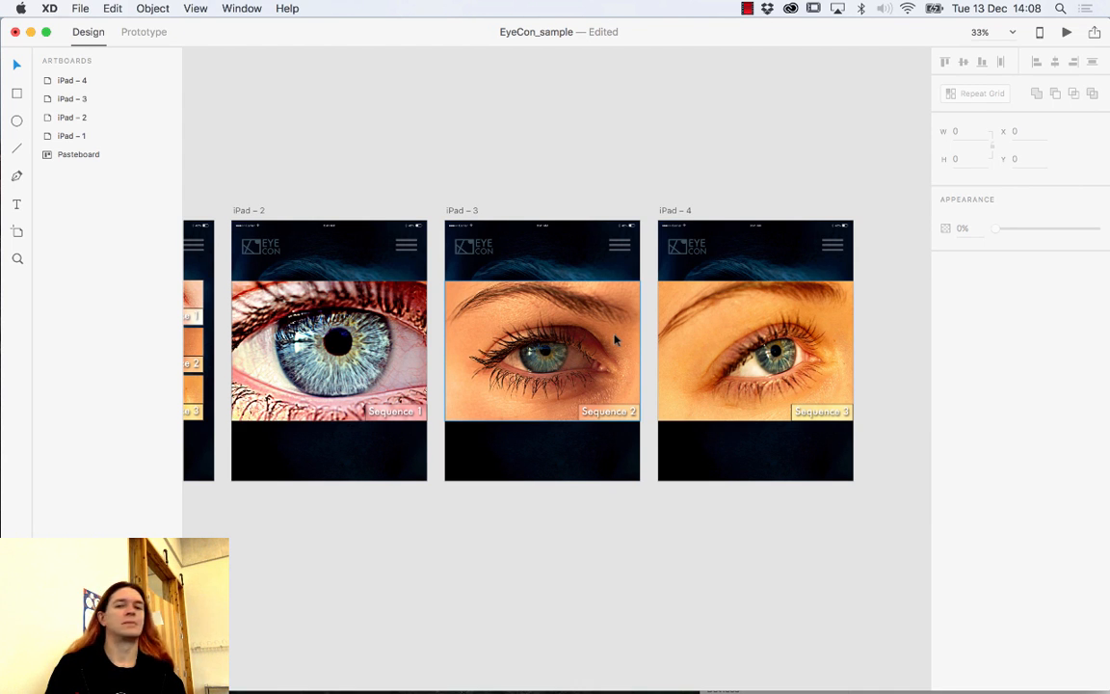
pyautogui.moveTo(644, 327); pyautogui.dragTo(565, 315)
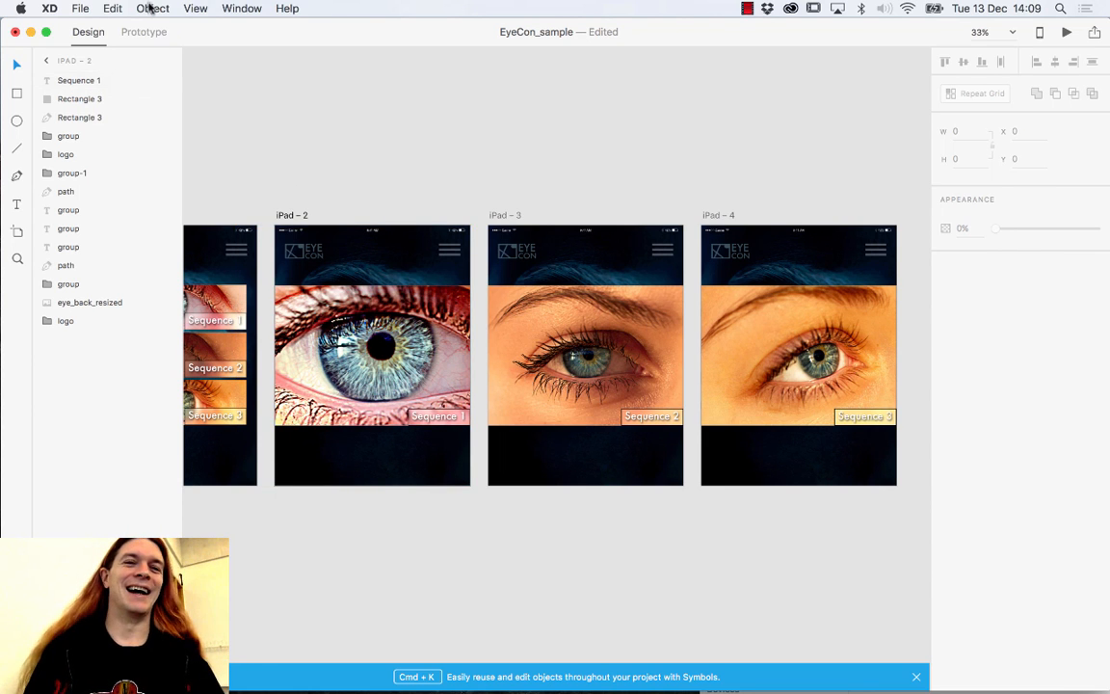
# Open the Apple iOS UI kit from the File menu's Open UI Kit list.
pyautogui.click(81, 8)
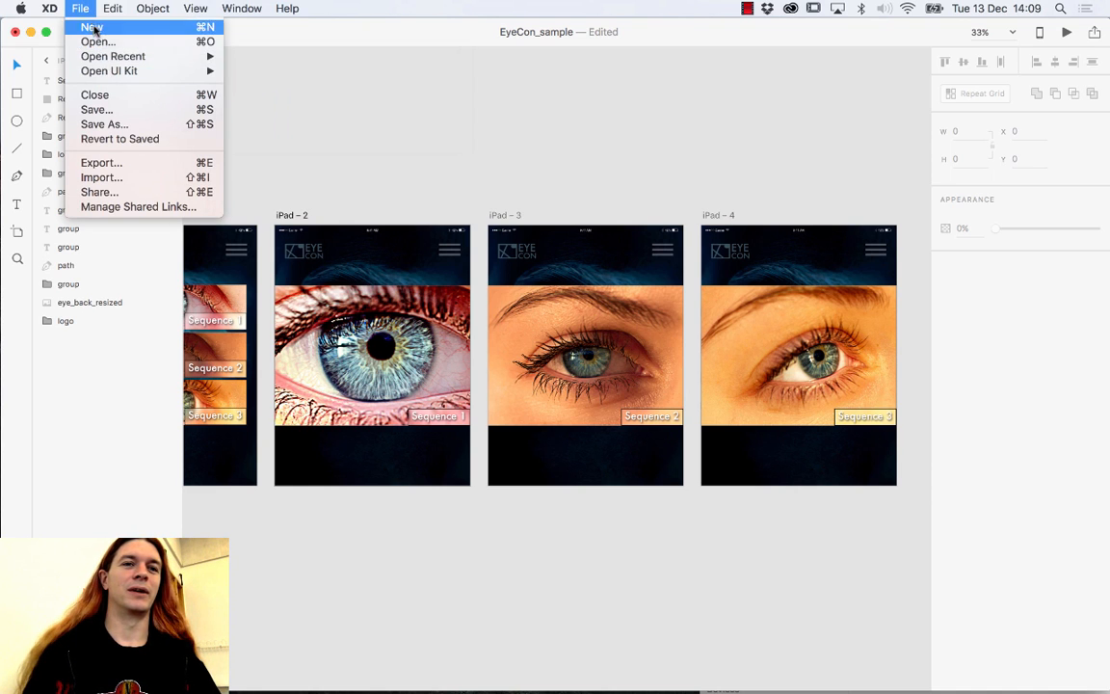
pyautogui.moveTo(91, 71)
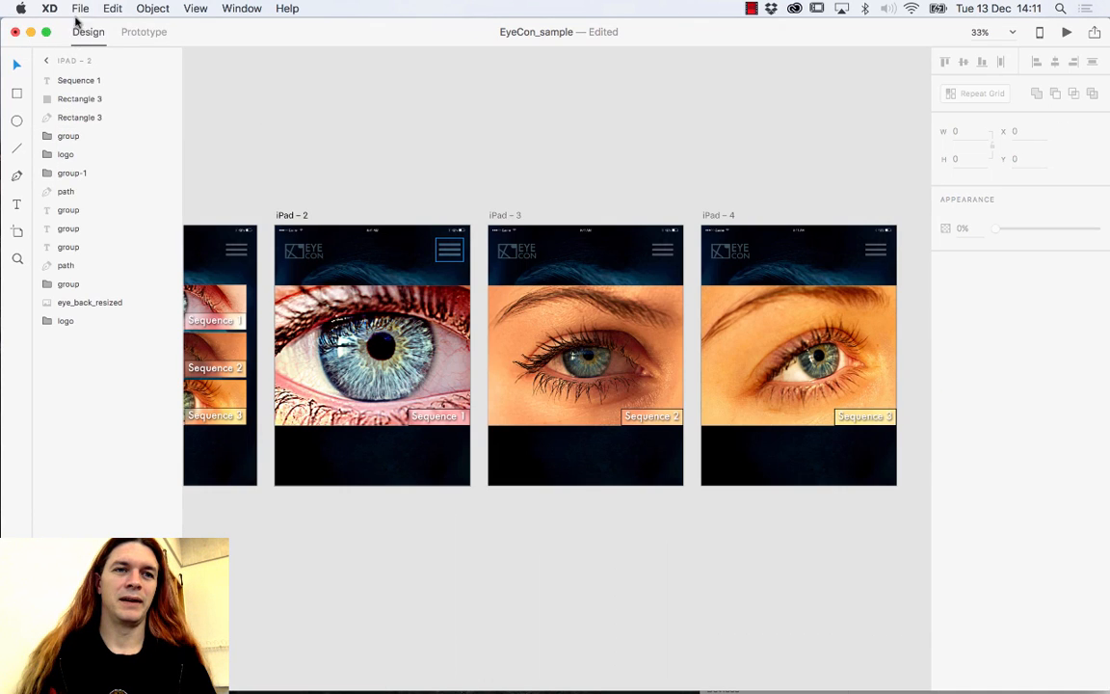
pyautogui.click(79, 9)
pyautogui.moveTo(116, 73)
pyautogui.click(263, 71)
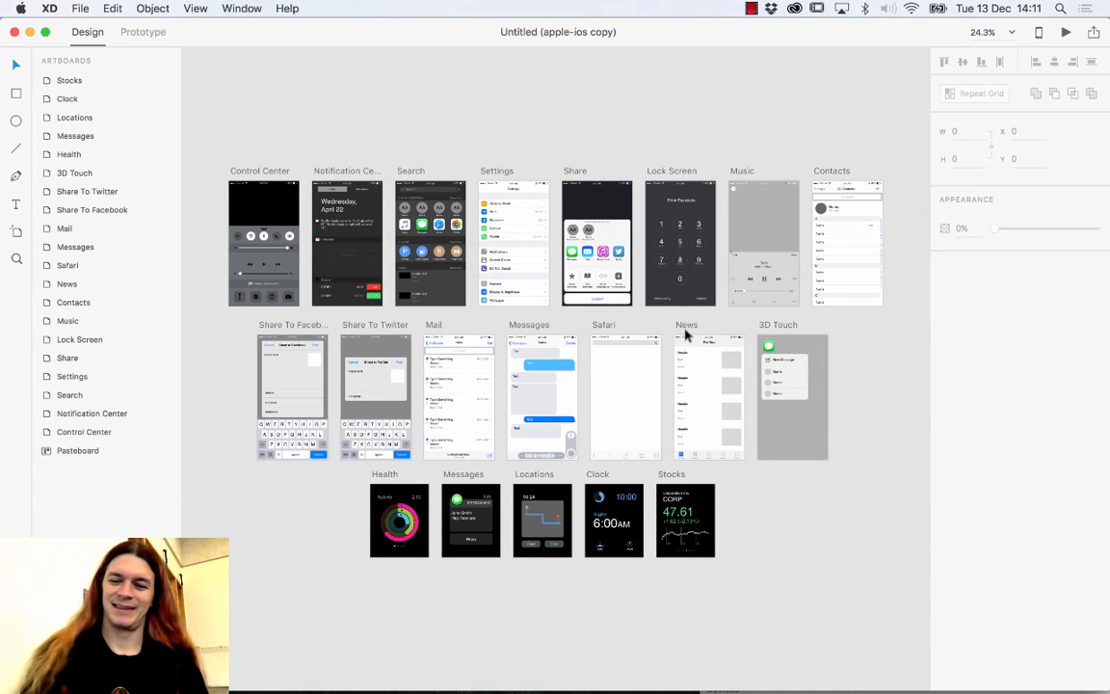
# Select the kit's Add to Favorites star icon and return to the EyeCon_sample document.
pyautogui.press('super+plus')
pyautogui.press('super+plus')
pyautogui.press('super+plus')
pyautogui.scroll(5, 662, 253)
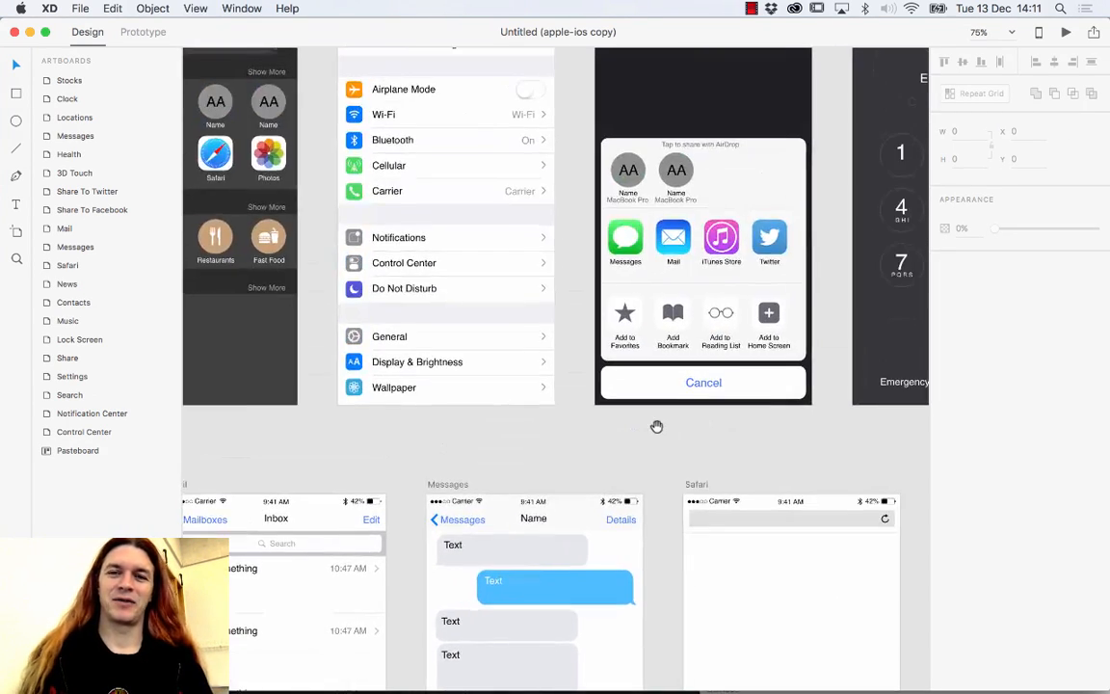
pyautogui.click(627, 321)
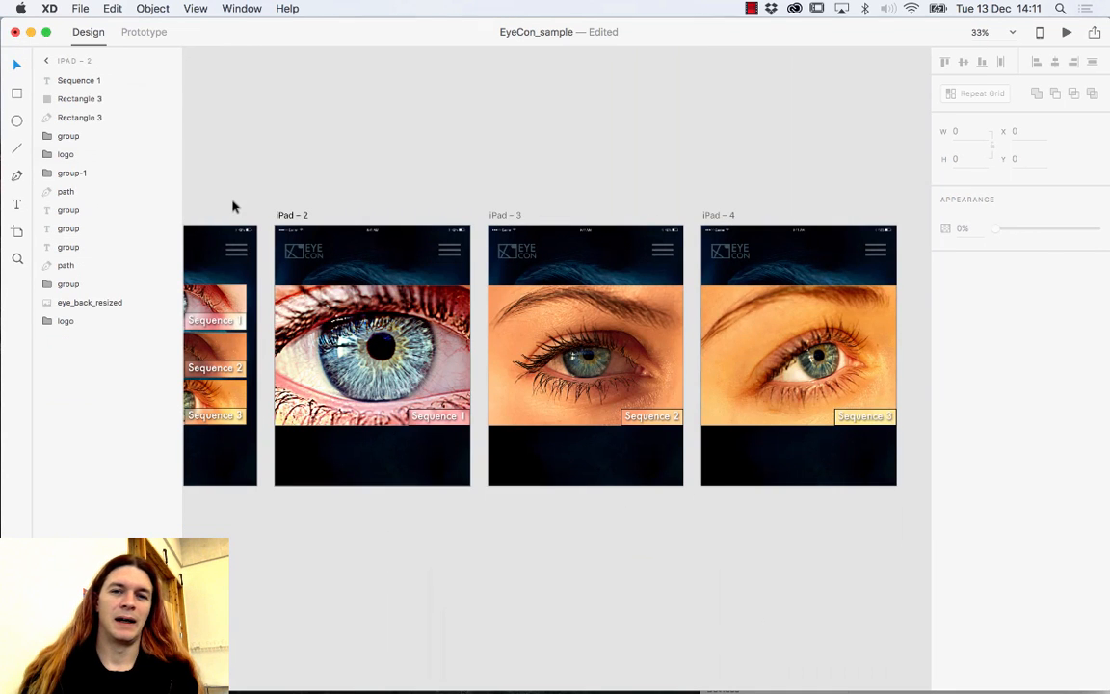
pyautogui.click(534, 176)
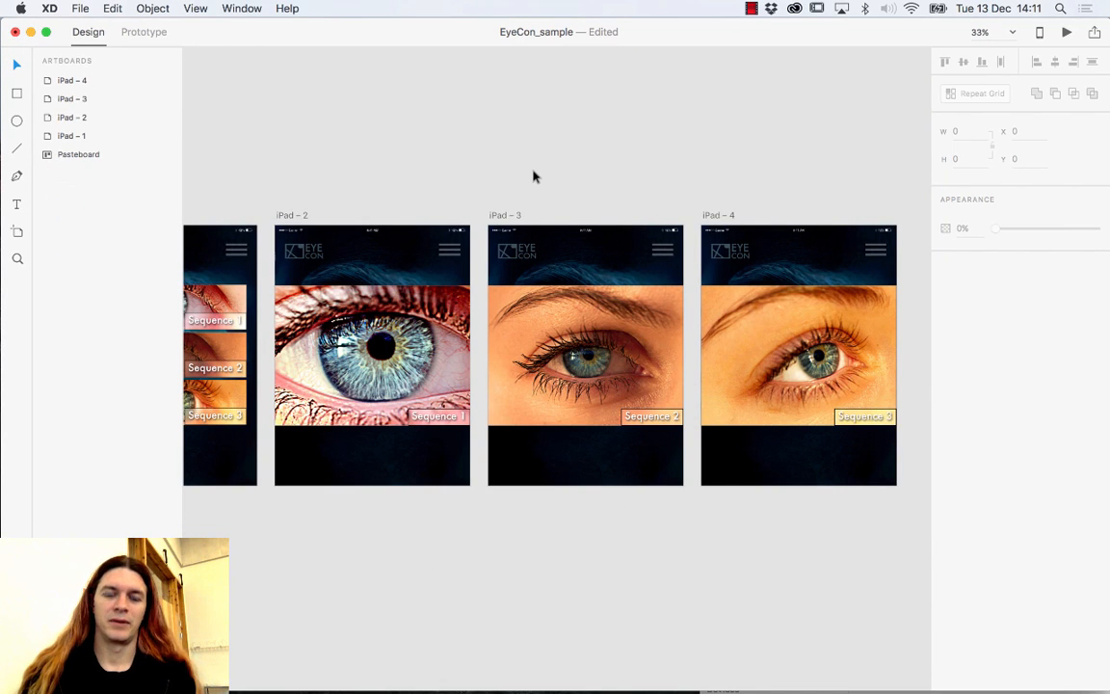
# Move the star under iPad – 2's eye photo and repeat it into a centred row of five.
pyautogui.click(529, 364)
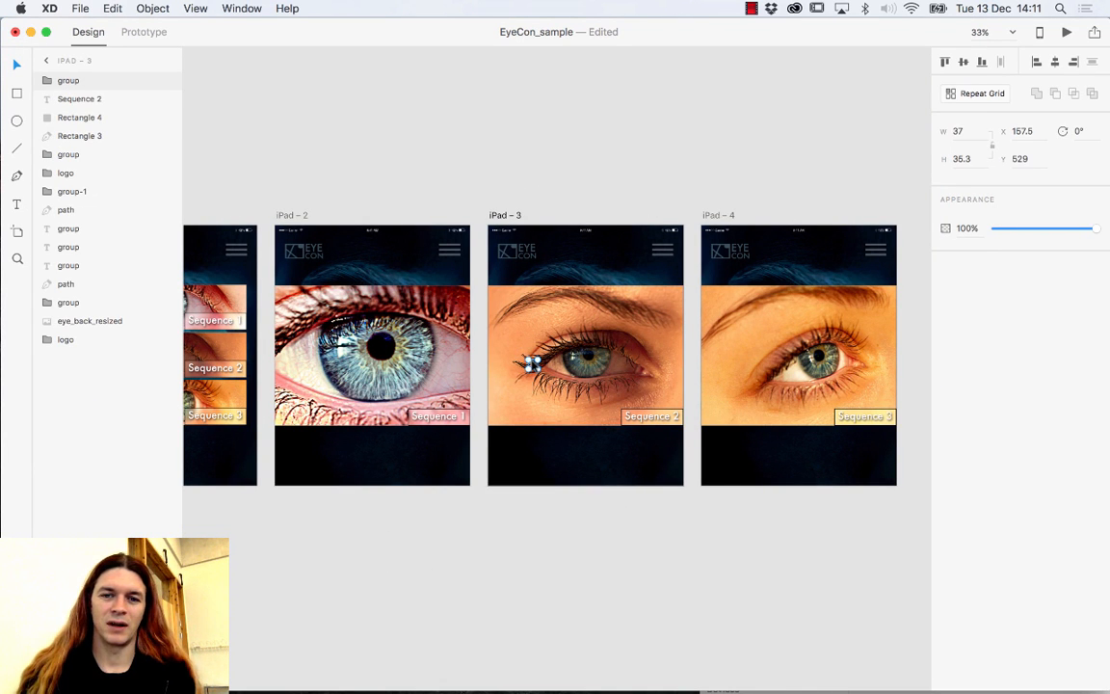
pyautogui.moveTo(529, 364); pyautogui.dragTo(313, 460)
pyautogui.hscroll(-5, 396, 465)
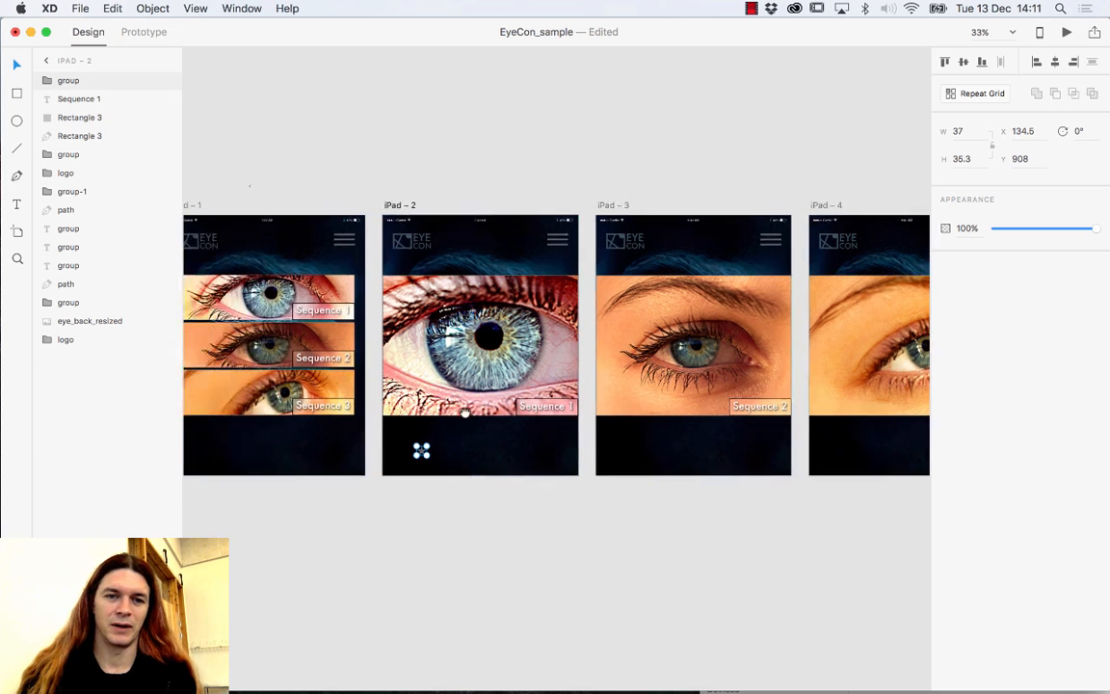
pyautogui.moveTo(454, 444)
pyautogui.mouseDown()
pyautogui.moveTo(433, 431)
pyautogui.moveTo(457, 452)
pyautogui.moveTo(448, 439)
pyautogui.mouseUp()
pyautogui.click(954, 94)
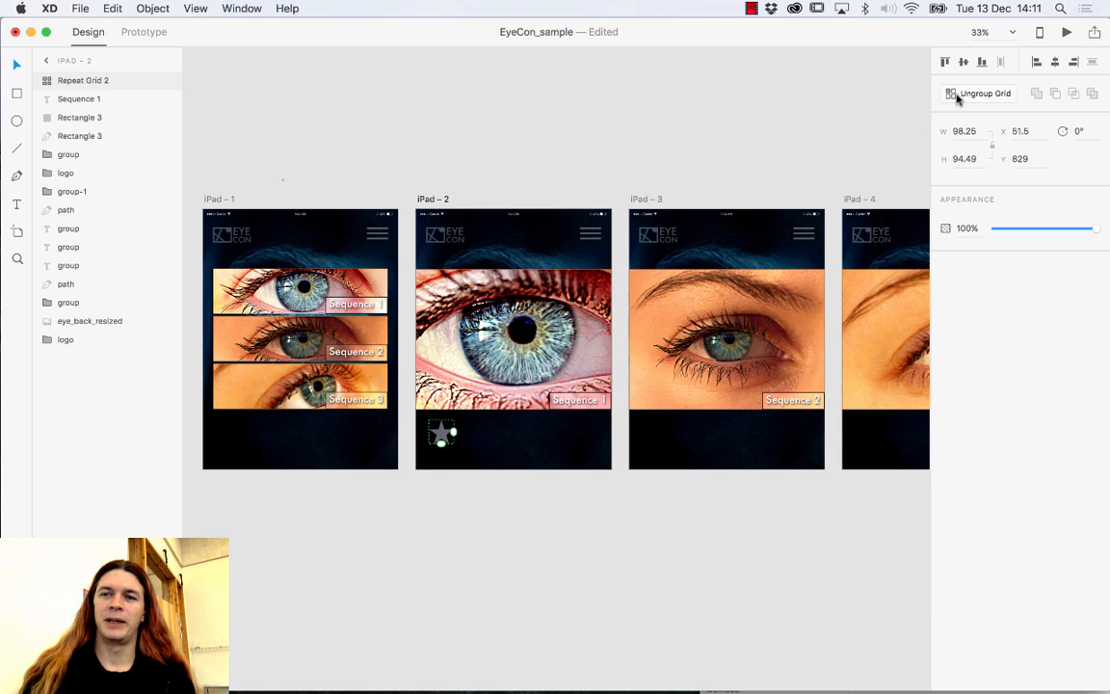
pyautogui.moveTo(453, 432); pyautogui.dragTo(579, 434)
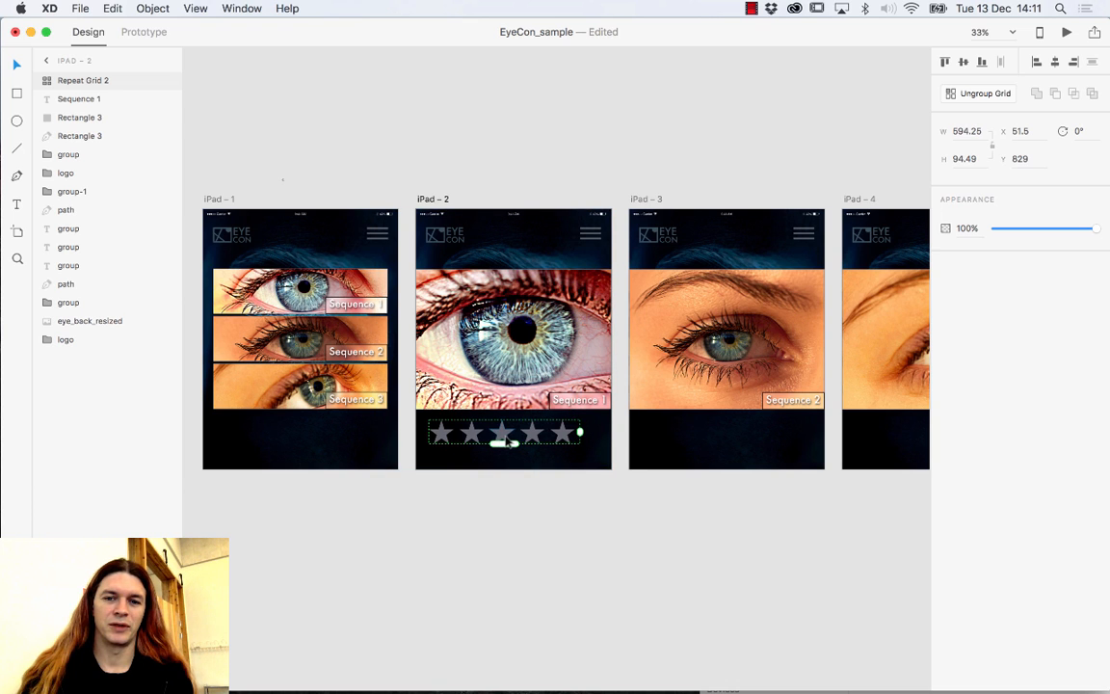
pyautogui.moveTo(508, 435); pyautogui.dragTo(511, 432)
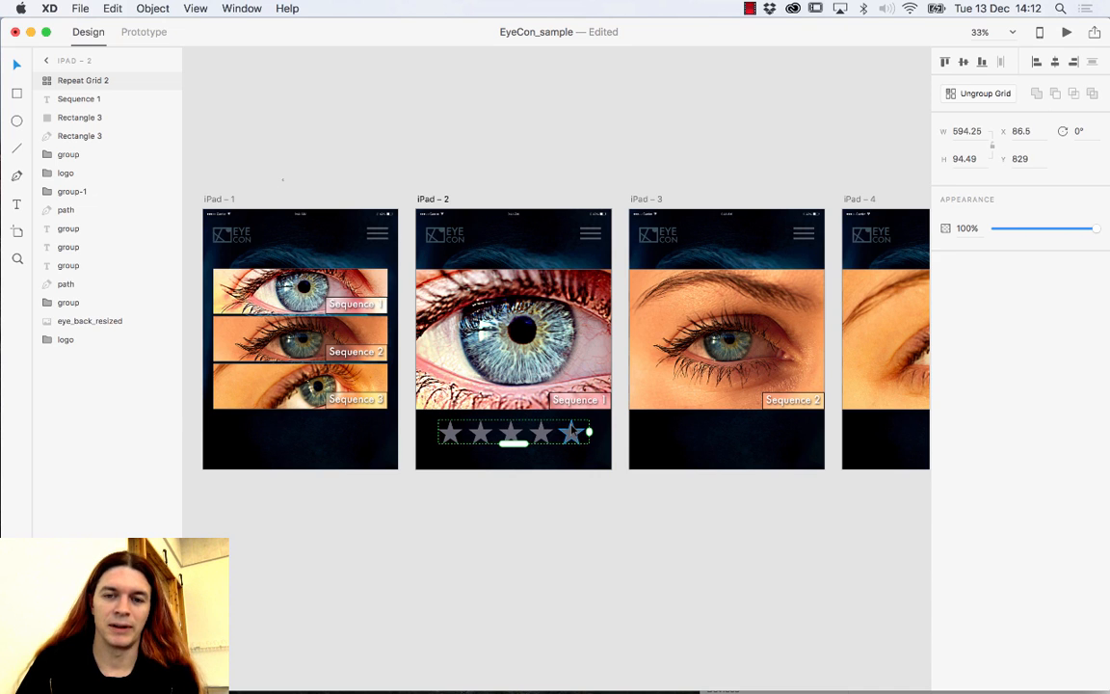
# Paste the copied five-star grid beneath the eye photos on iPad – 3 and iPad – 4.
pyautogui.click(750, 454)
pyautogui.press('super+v')
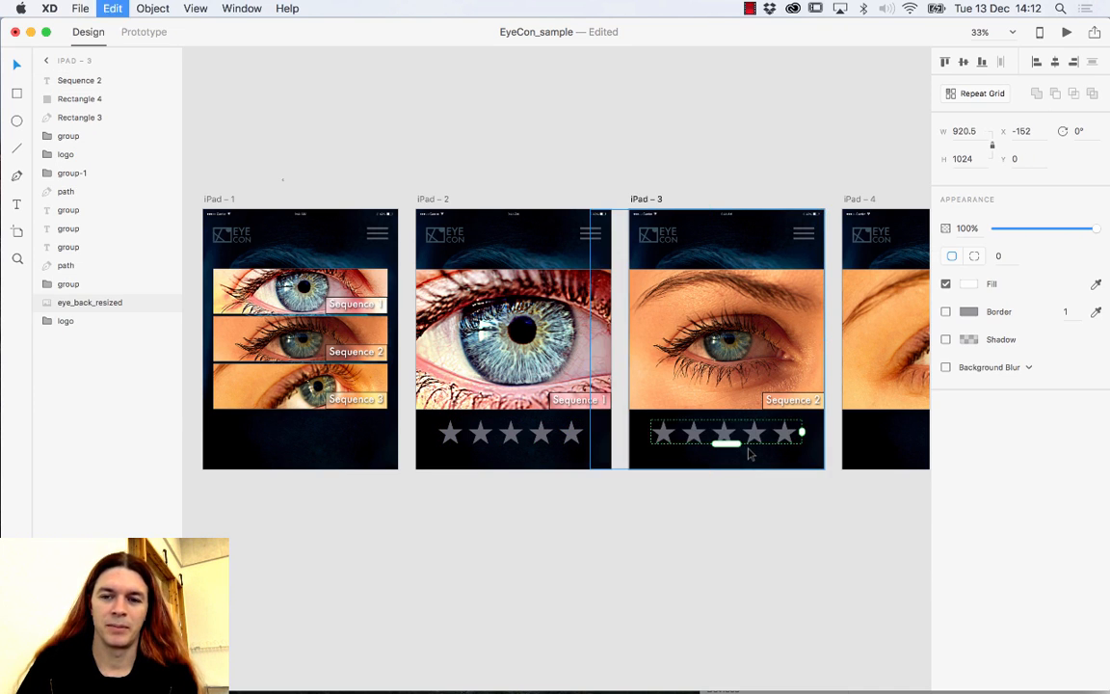
pyautogui.click(848, 446)
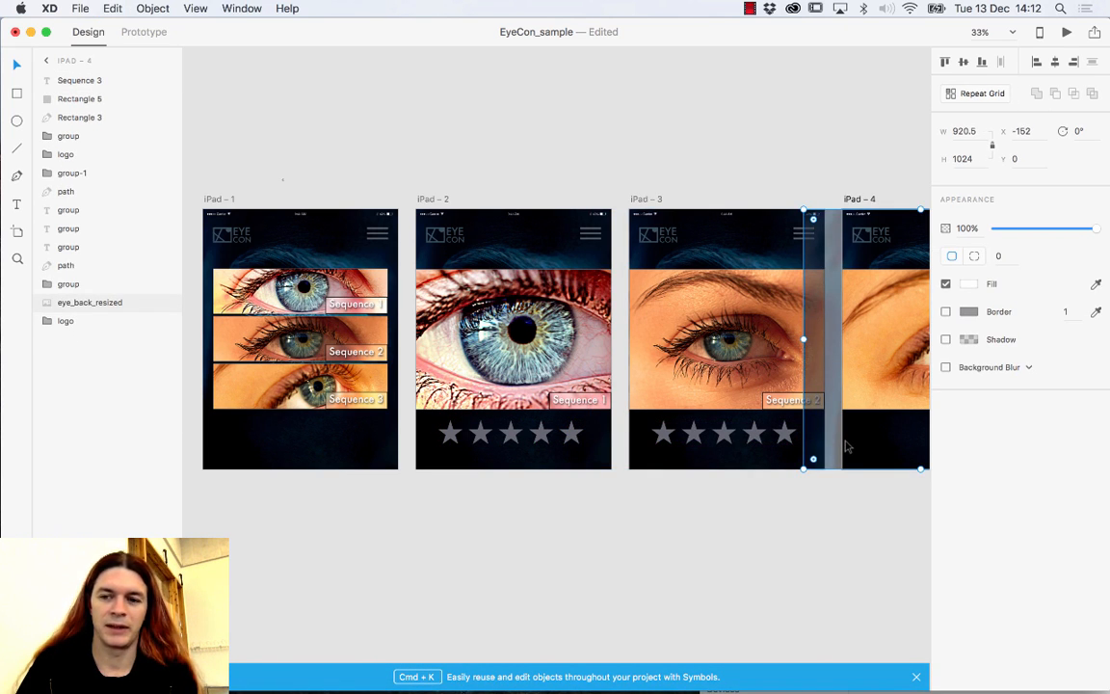
pyautogui.press('super+v')
pyautogui.hscroll(5, 783, 446)
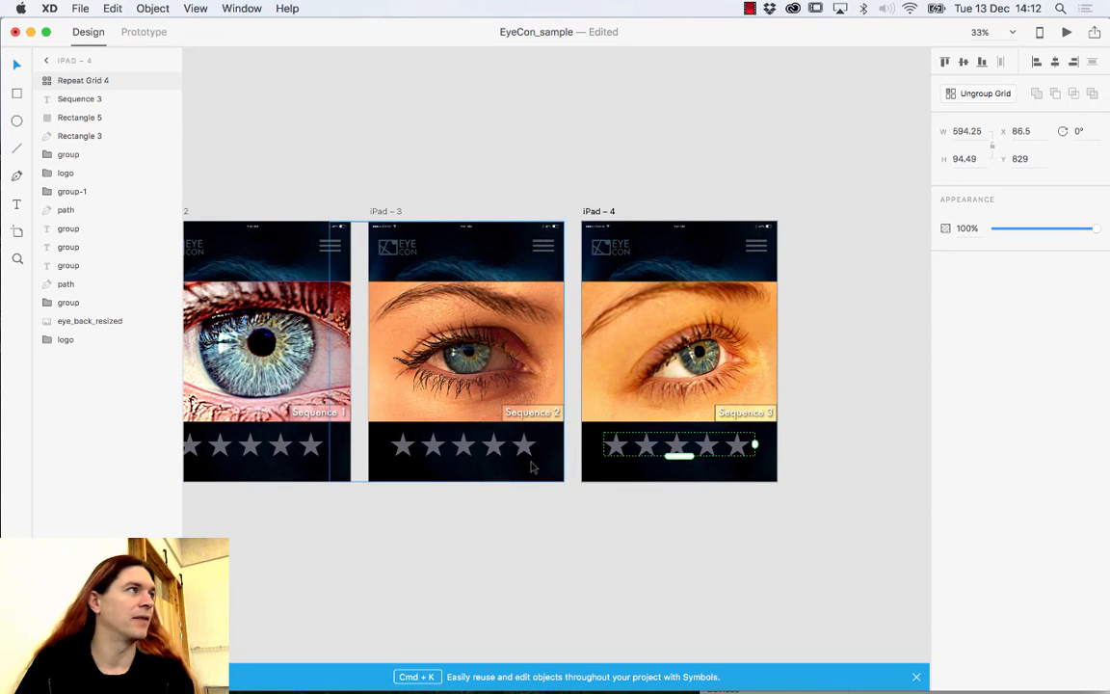
pyautogui.hscroll(-5, 436, 424)
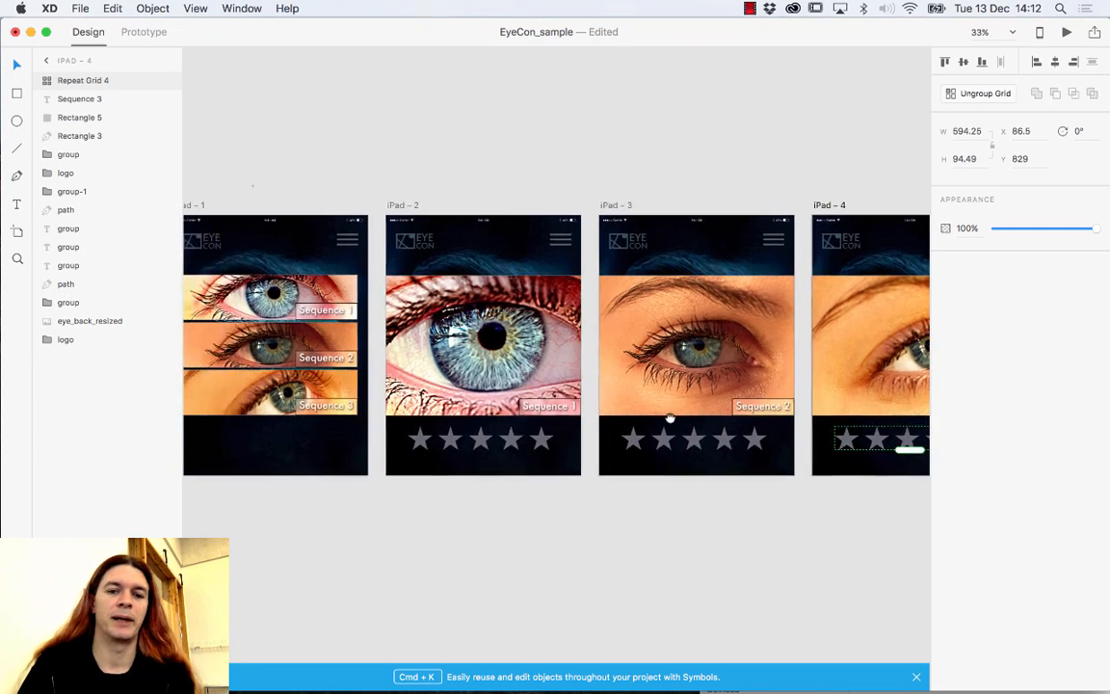
pyautogui.click(538, 440)
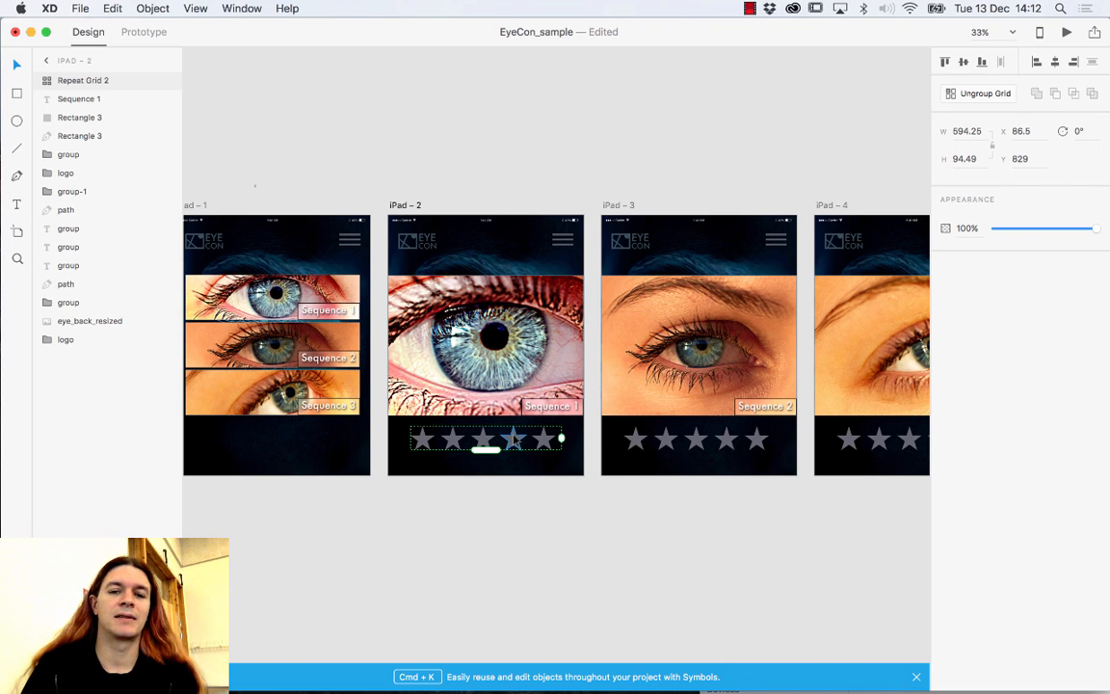
# Duplicate iPad – 2's star row and fill the copy bright yellow, #FFF500.
pyautogui.press('super+d')
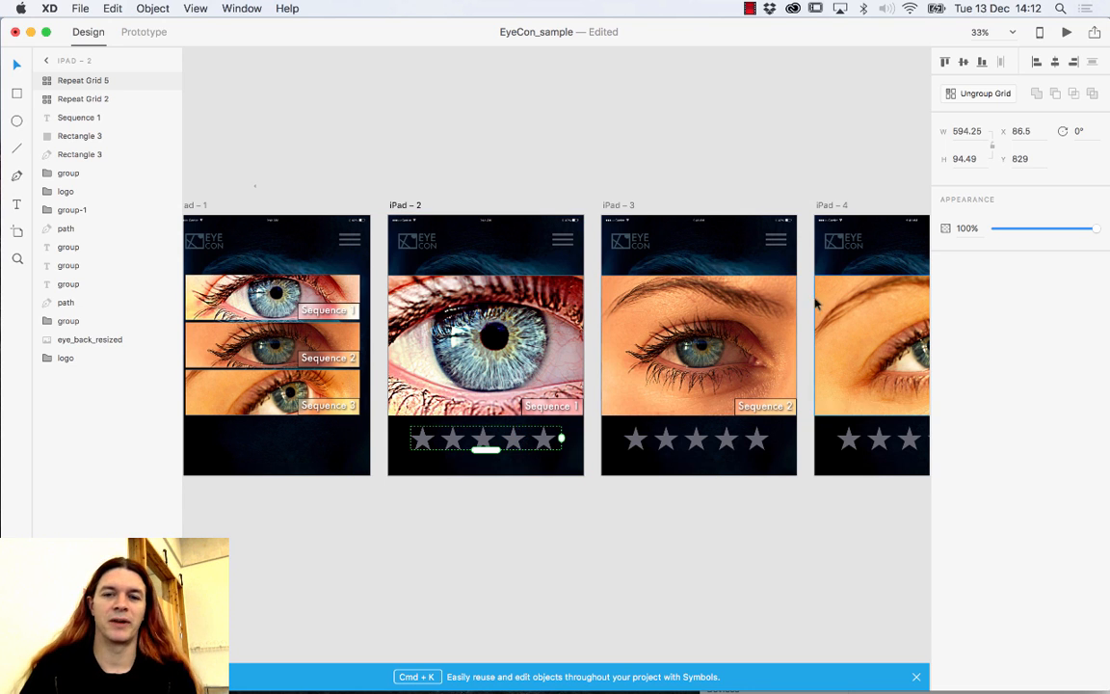
pyautogui.doubleClick(514, 442)
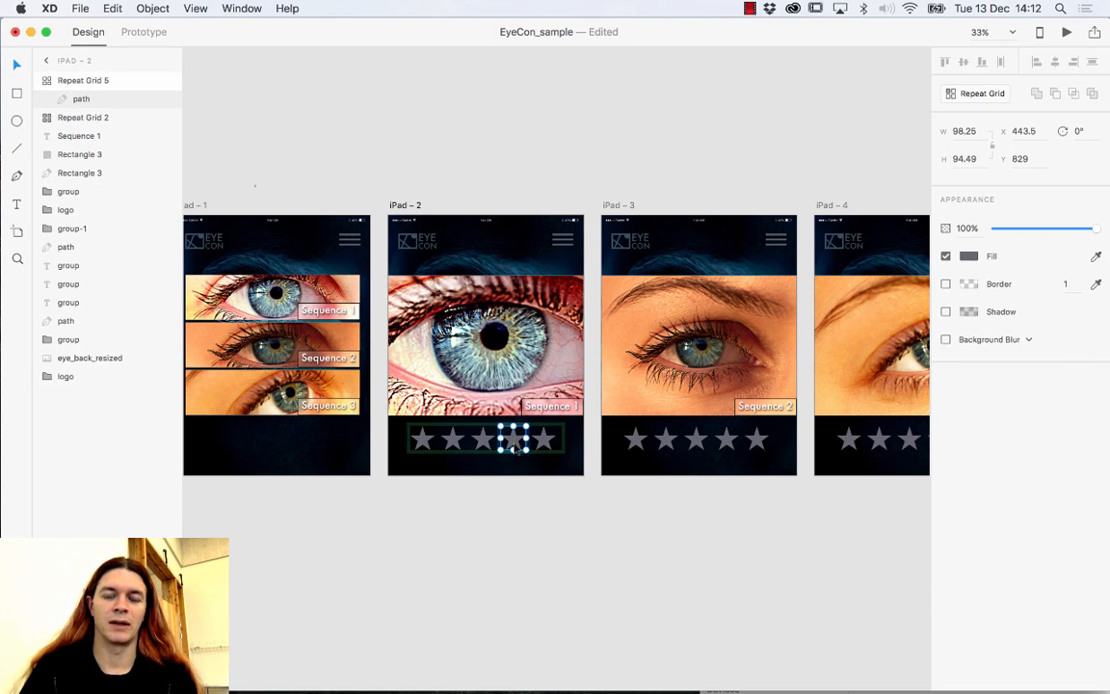
pyautogui.click(512, 485)
pyautogui.doubleClick(514, 441)
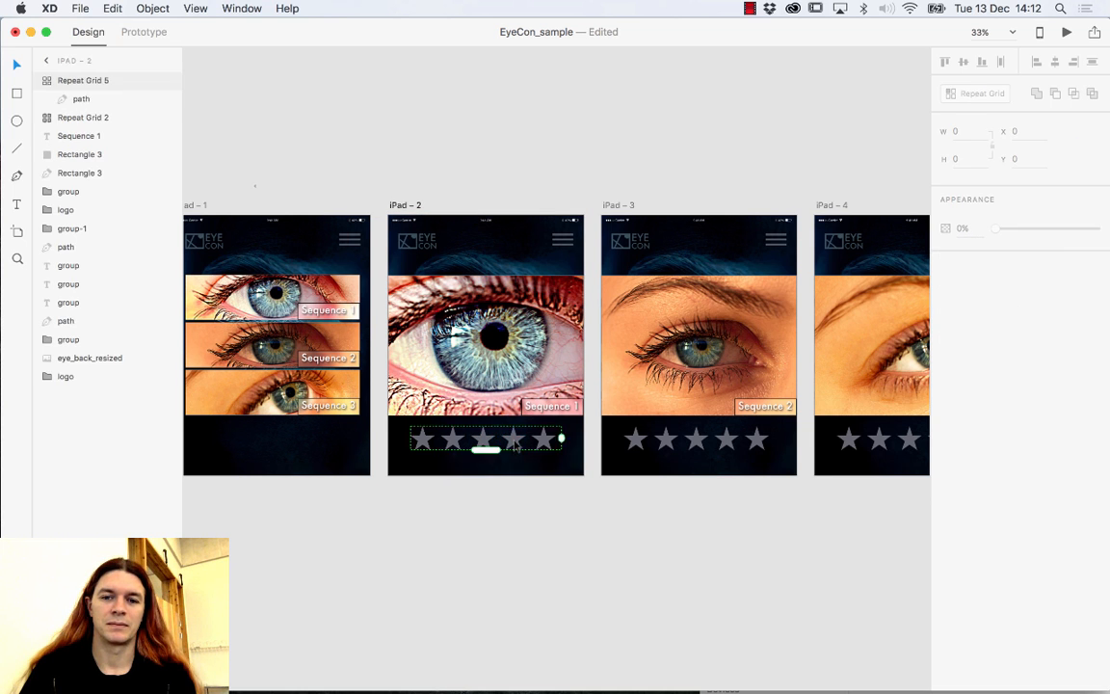
pyautogui.click(986, 262)
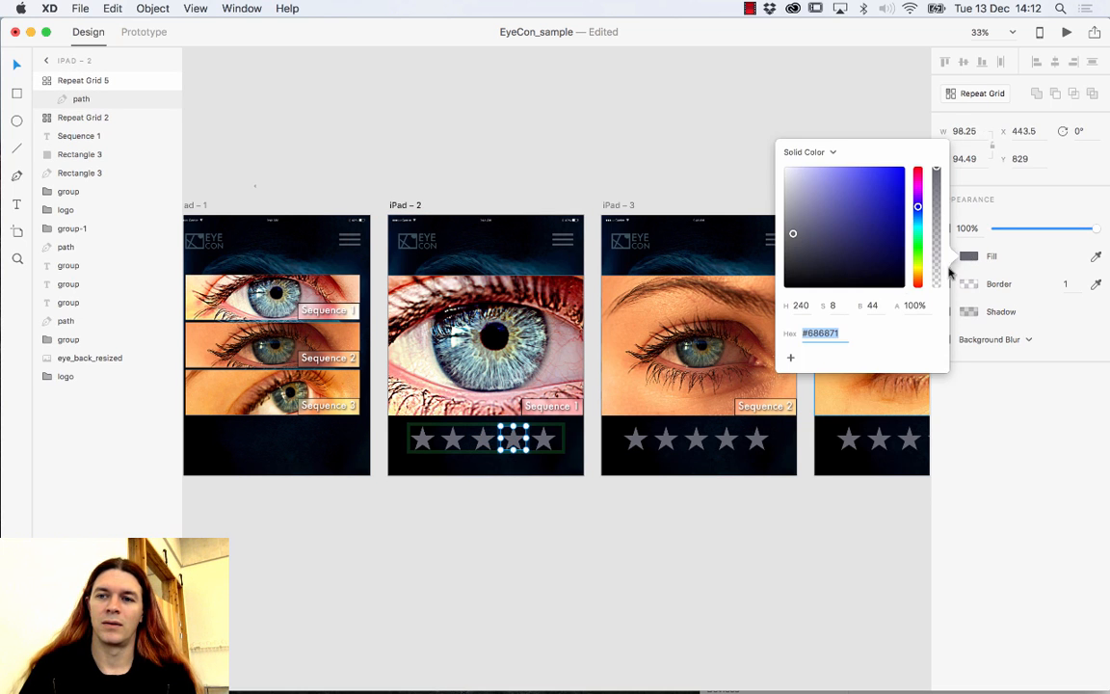
pyautogui.click(800, 195)
pyautogui.moveTo(915, 231); pyautogui.dragTo(917, 267)
pyautogui.moveTo(817, 189); pyautogui.dragTo(919, 156)
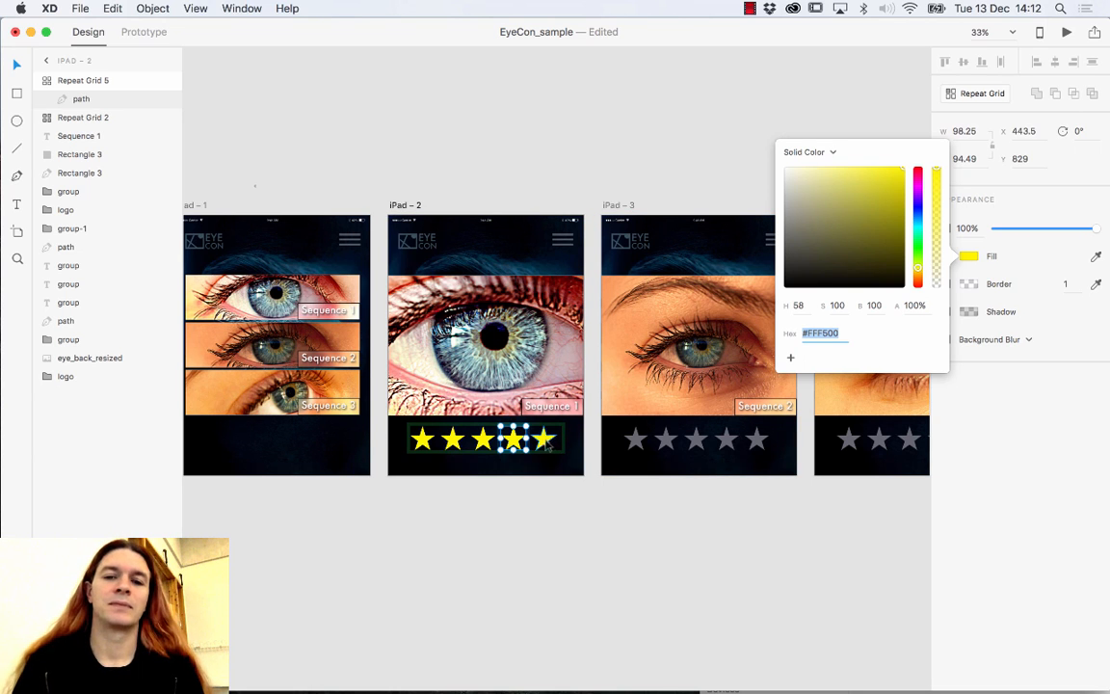
pyautogui.click(506, 506)
# Trim the yellow star row to four stars over the grey row.
pyautogui.click(557, 439)
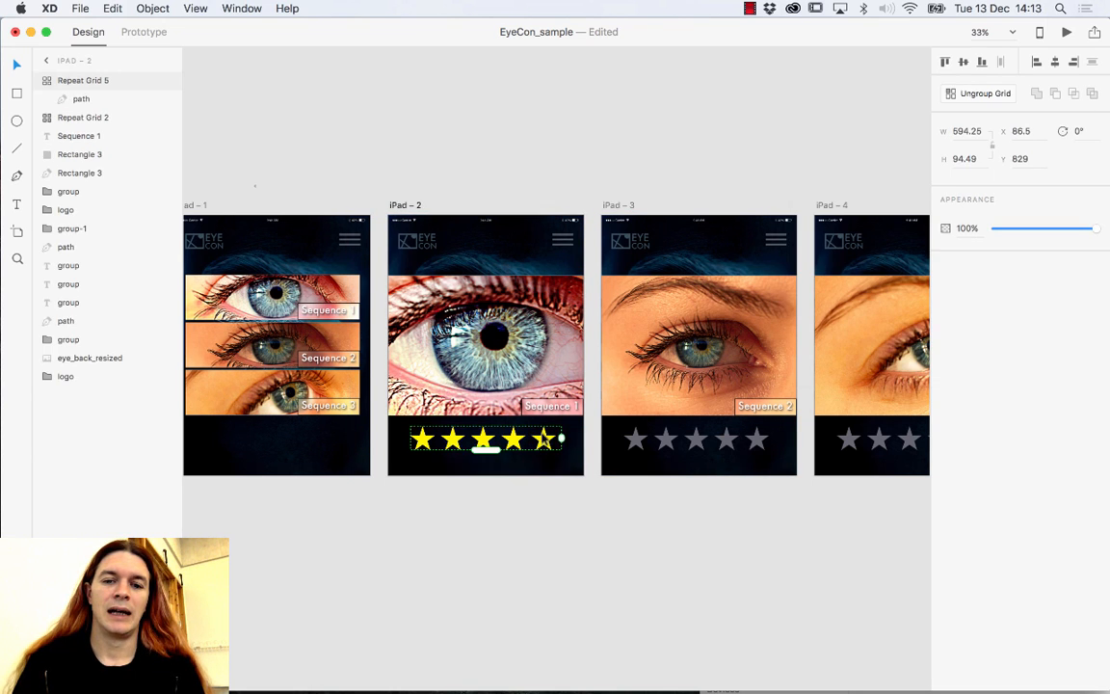
pyautogui.moveTo(562, 440); pyautogui.dragTo(531, 438)
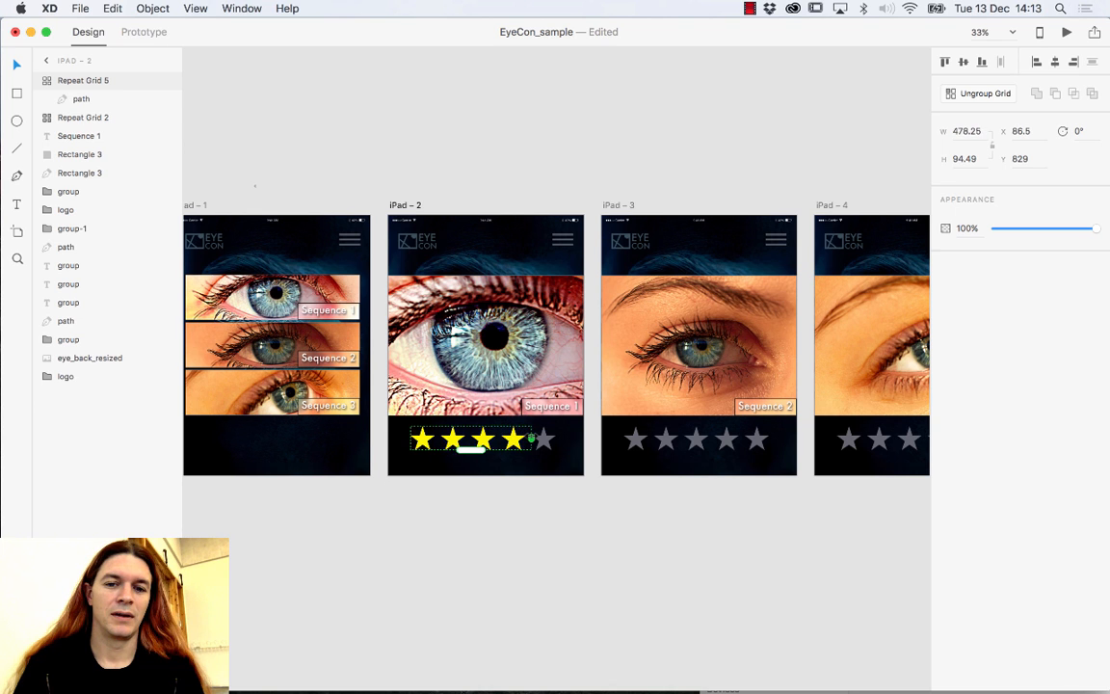
pyautogui.click(543, 575)
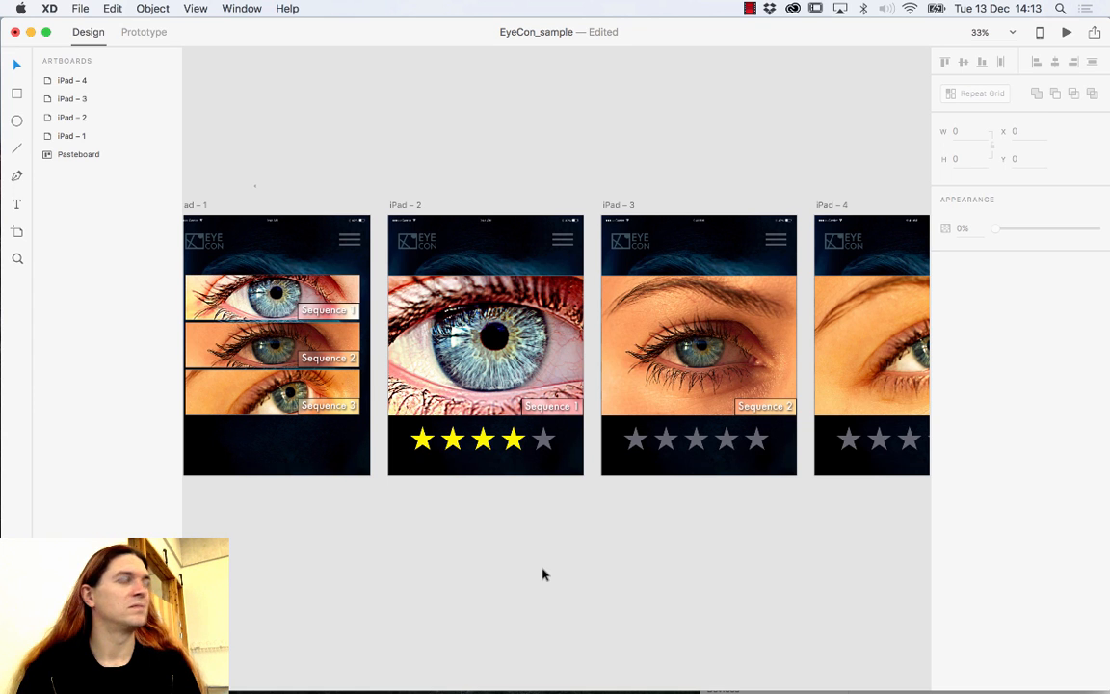
pyautogui.click(78, 8)
pyautogui.moveTo(83, 72)
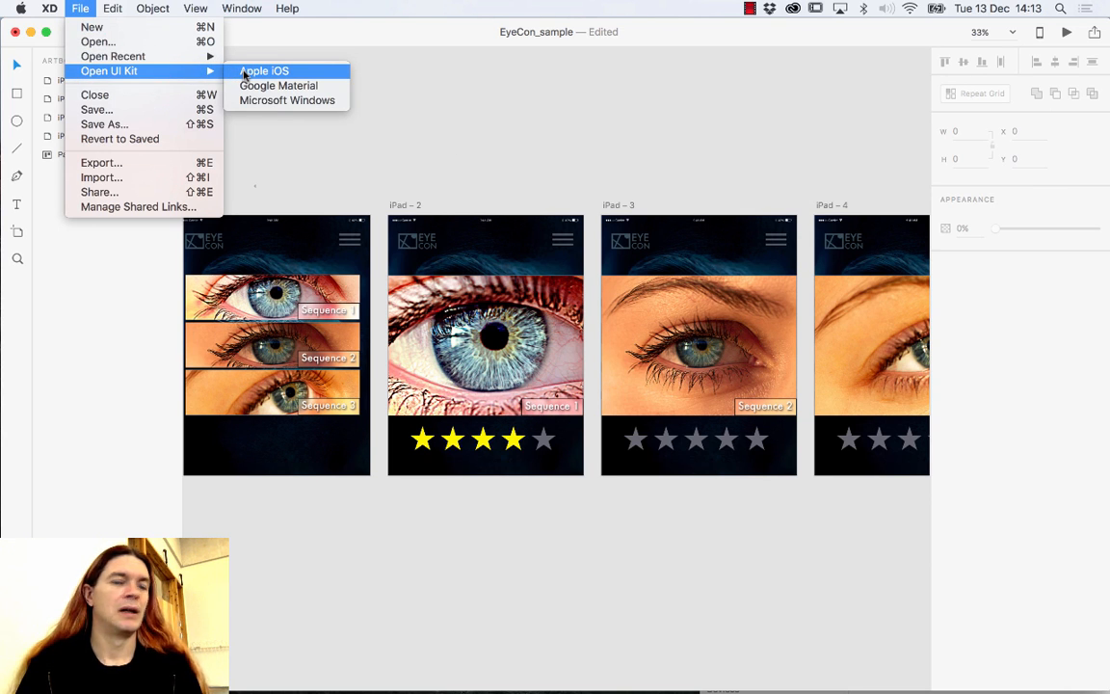
pyautogui.click(244, 74)
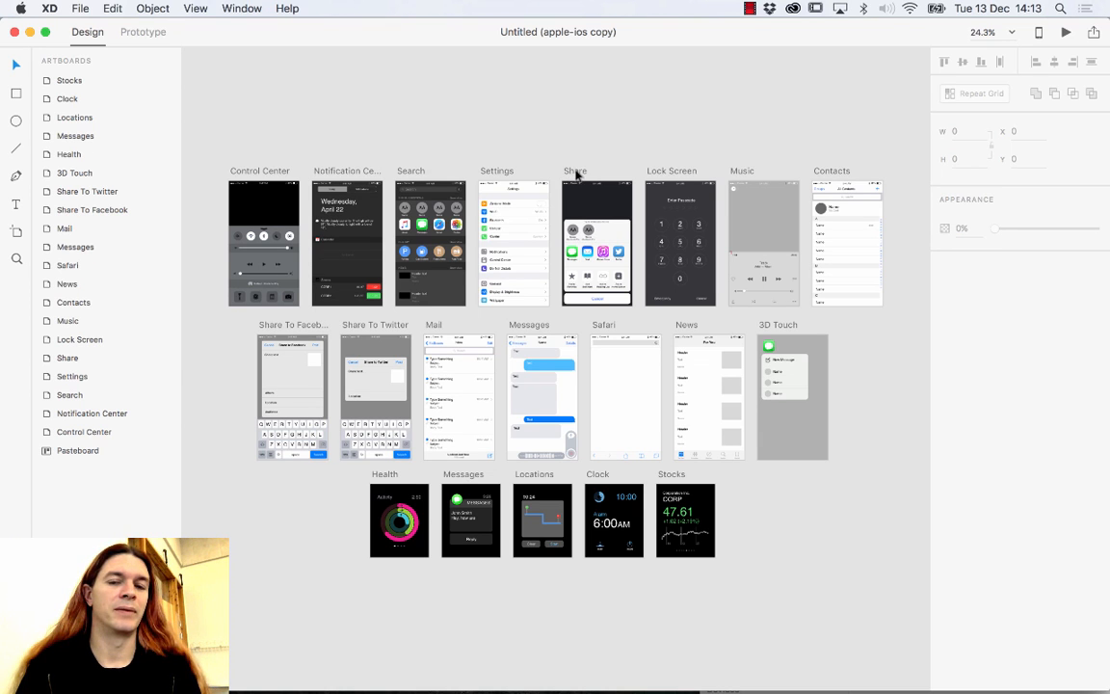
pyautogui.click(575, 172)
pyautogui.press('super+3')
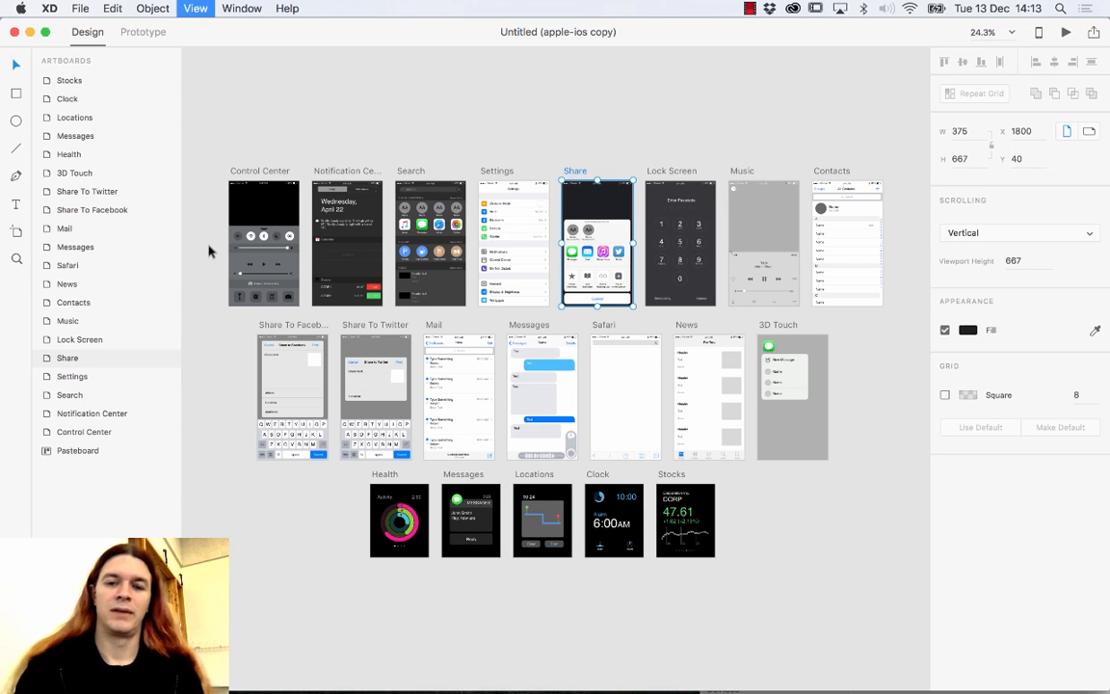
pyautogui.press('super+plus')
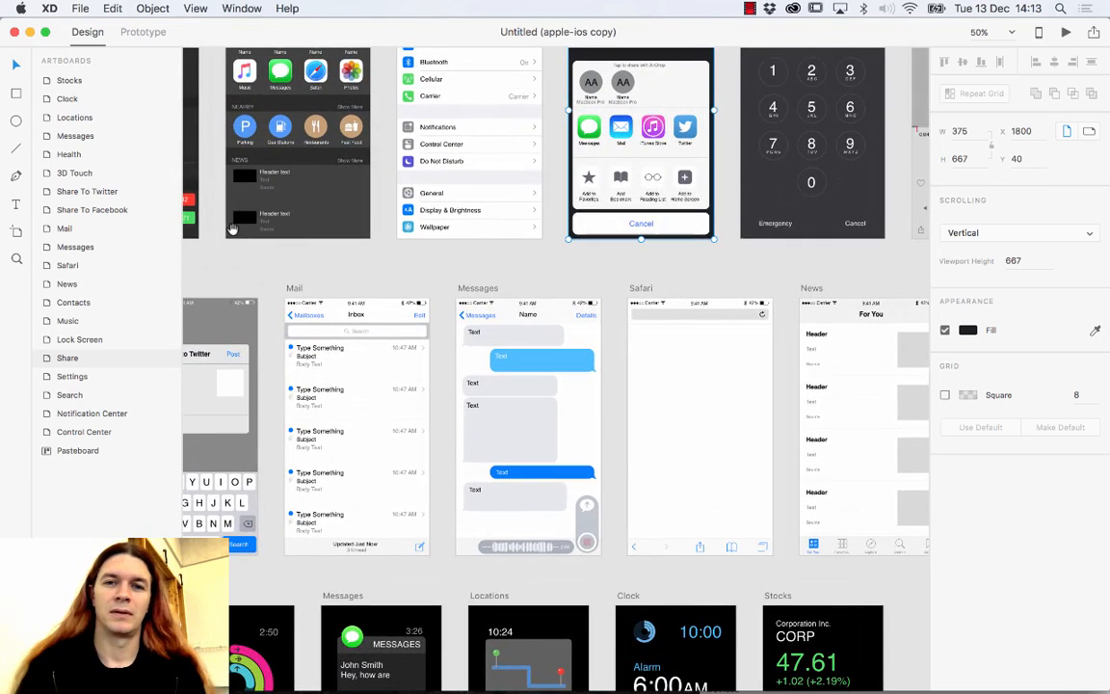
pyautogui.moveTo(418, 204); pyautogui.dragTo(297, 304)
pyautogui.click(469, 278)
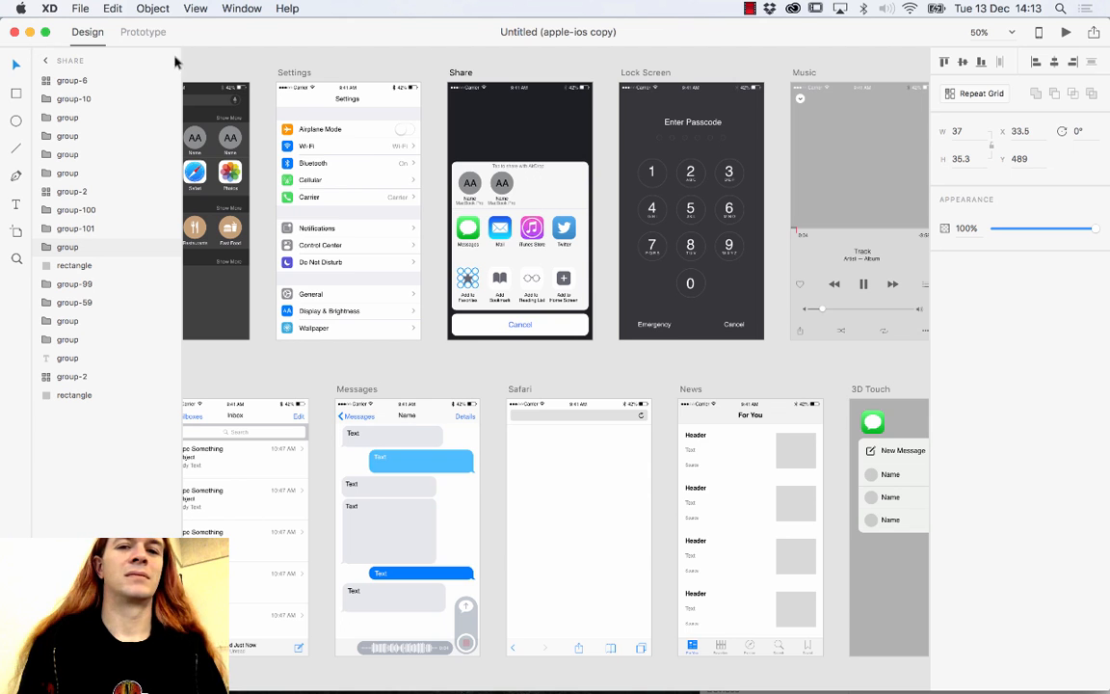
pyautogui.click(17, 259)
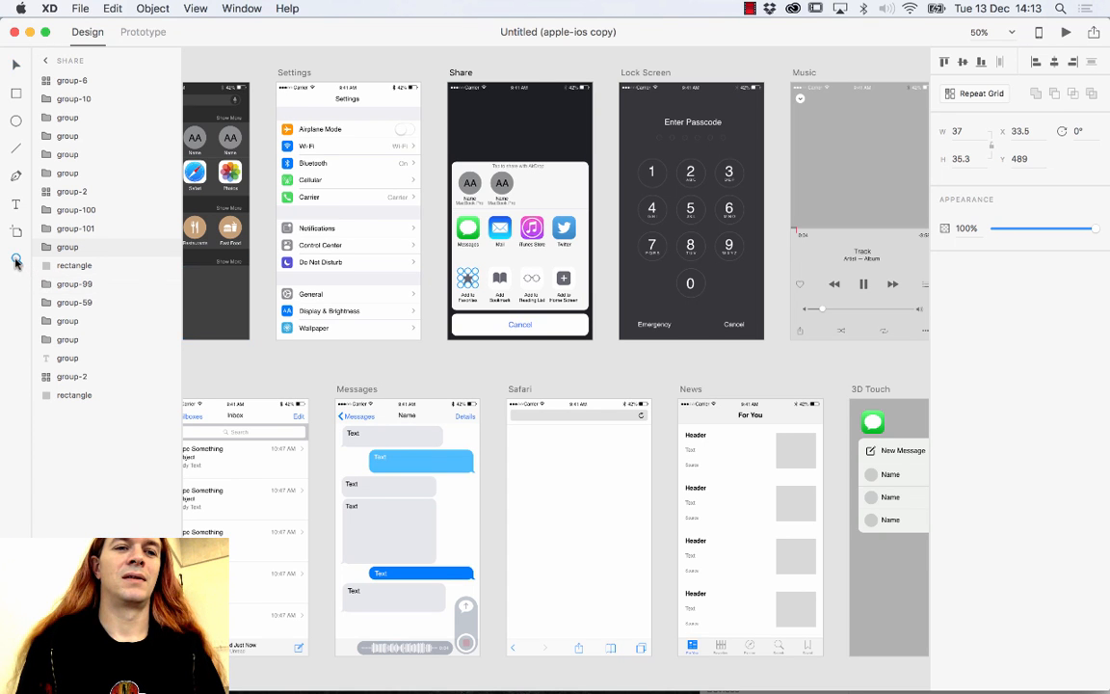
pyautogui.click(463, 274)
pyautogui.click(477, 284)
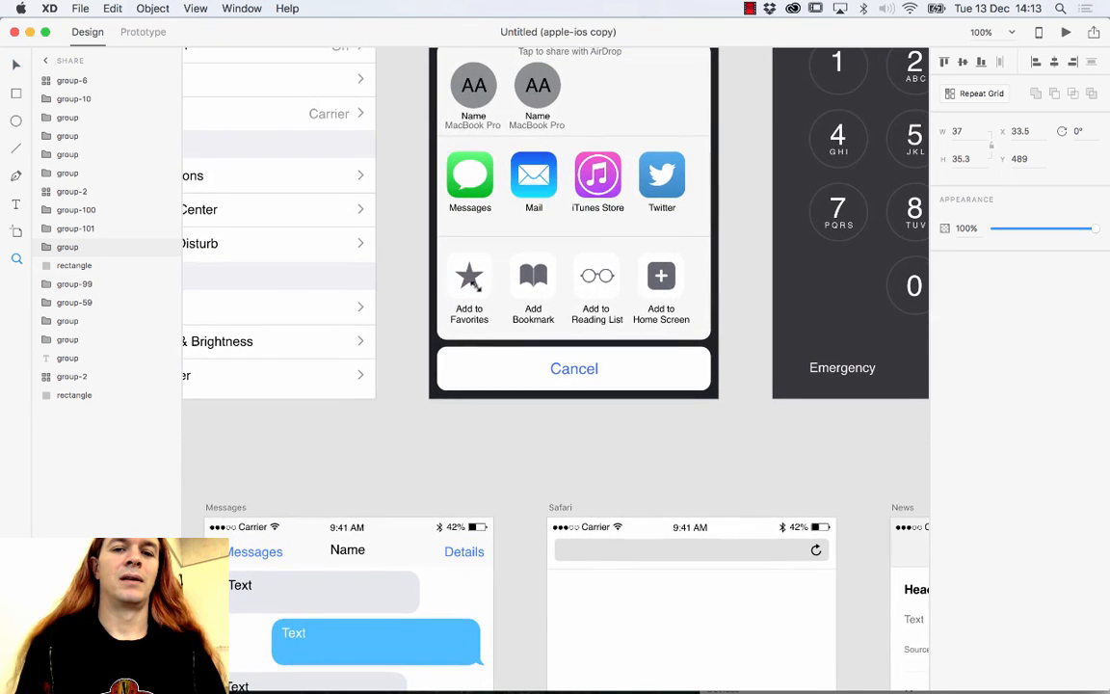
pyautogui.click(473, 282)
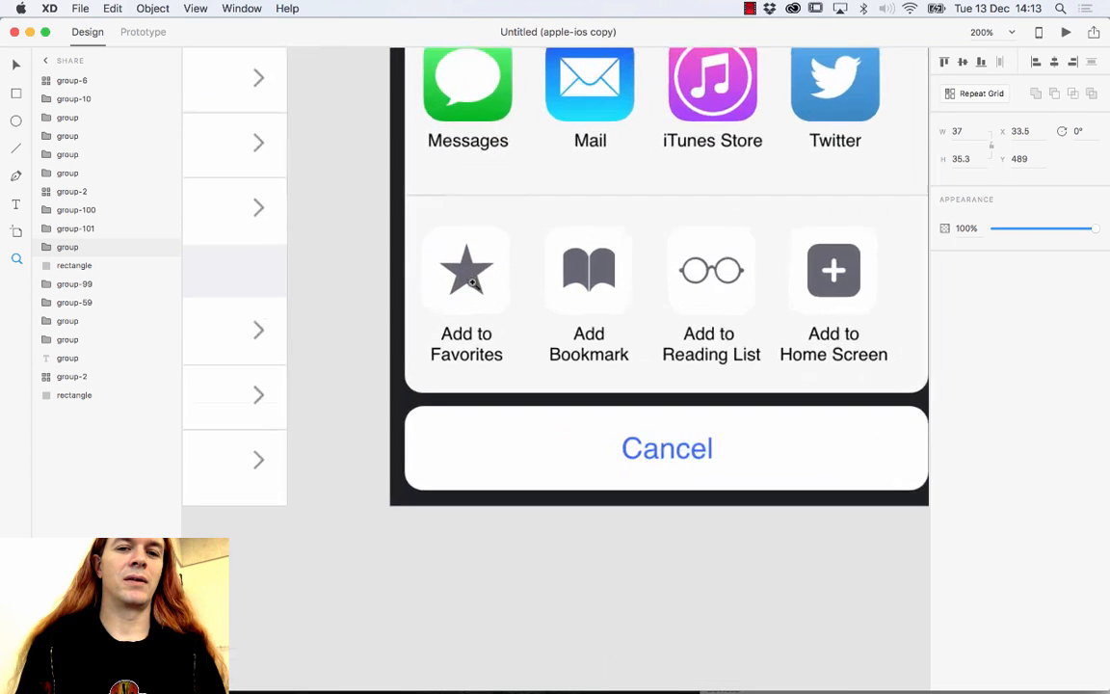
pyautogui.click(472, 282)
pyautogui.click(472, 282)
pyautogui.click(472, 283)
pyautogui.click(17, 65)
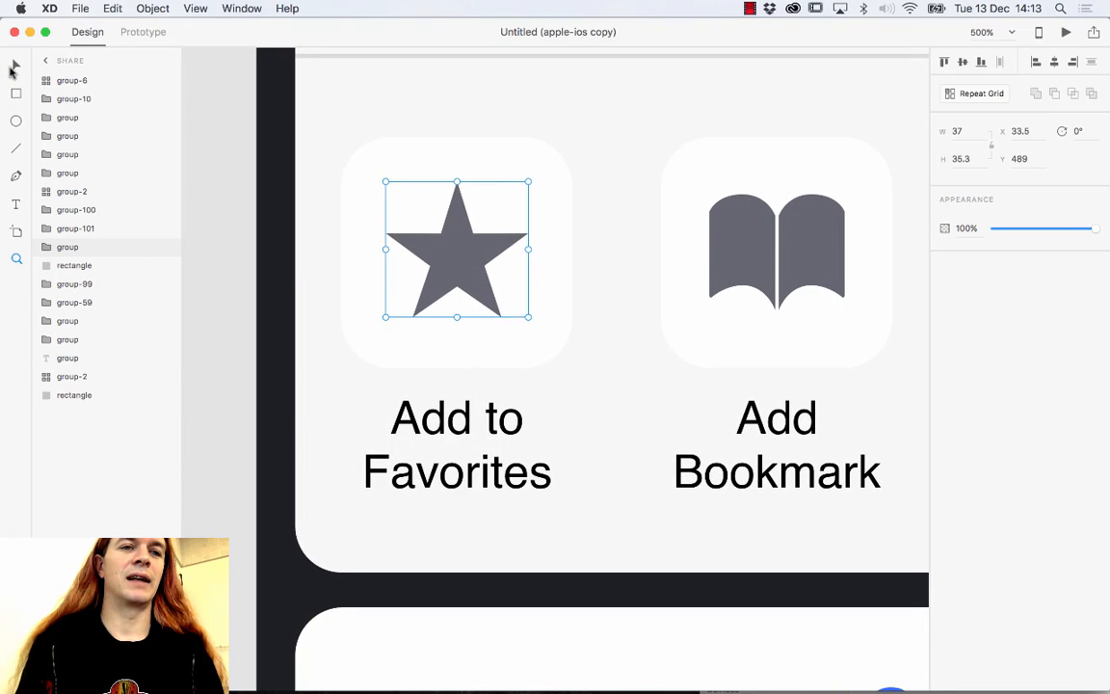
pyautogui.click(409, 167)
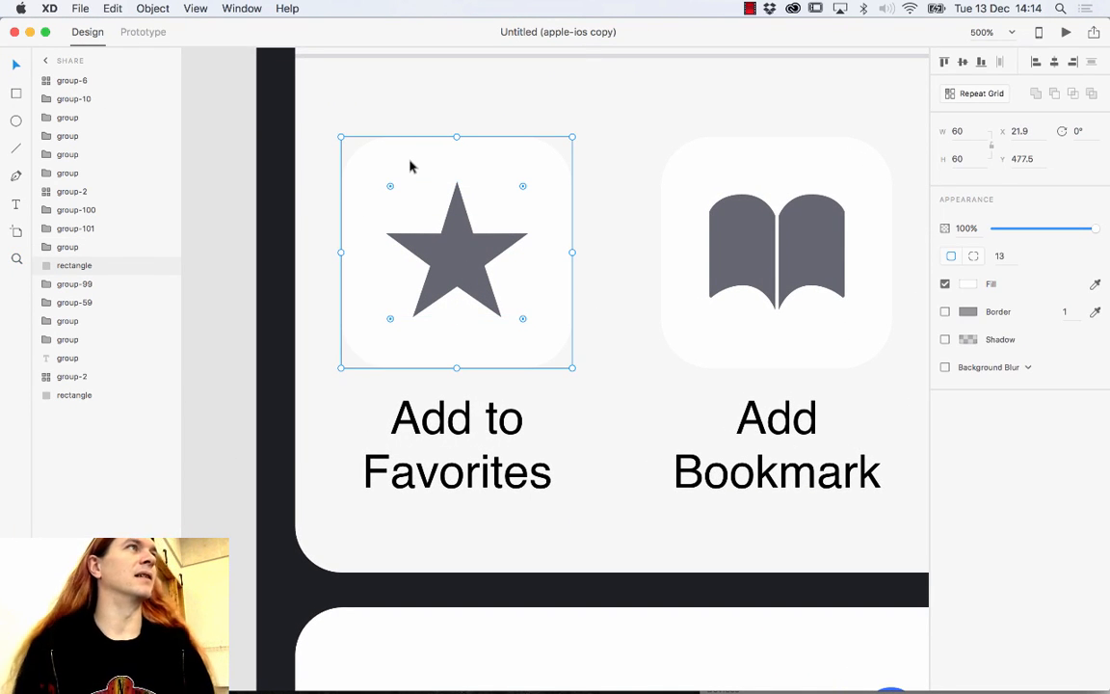
pyautogui.click(472, 268)
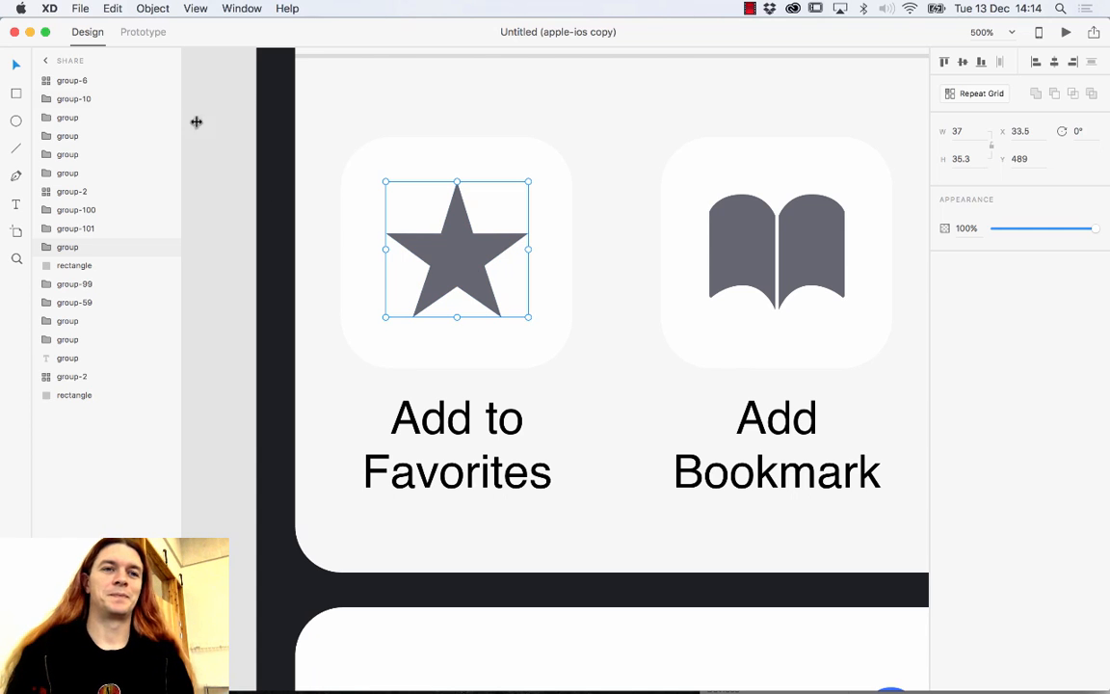
pyautogui.click(14, 34)
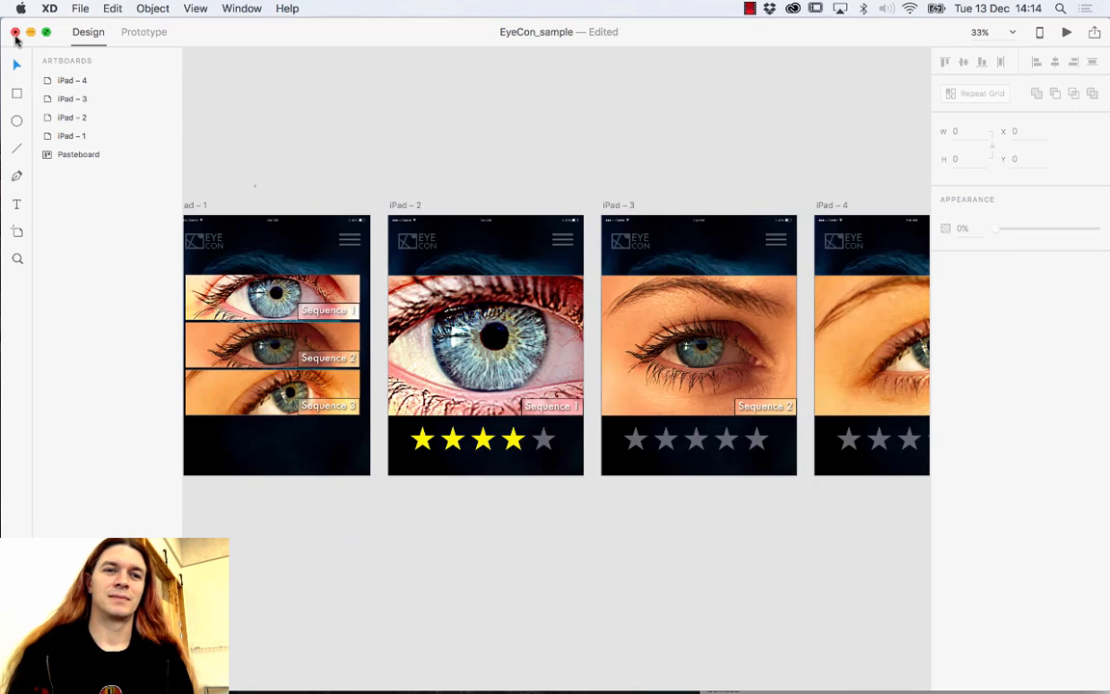
# Delete both the yellow and grey star rows on iPad – 2.
pyautogui.click(485, 441)
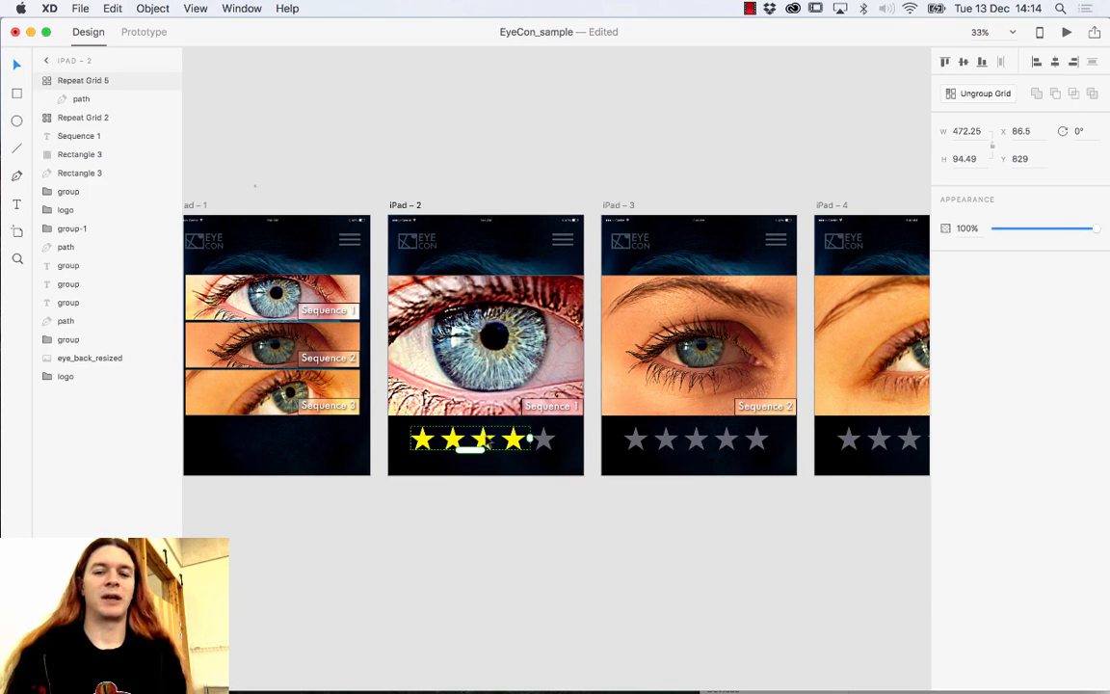
pyautogui.press('Delete')
pyautogui.click(547, 435)
pyautogui.press('Delete')
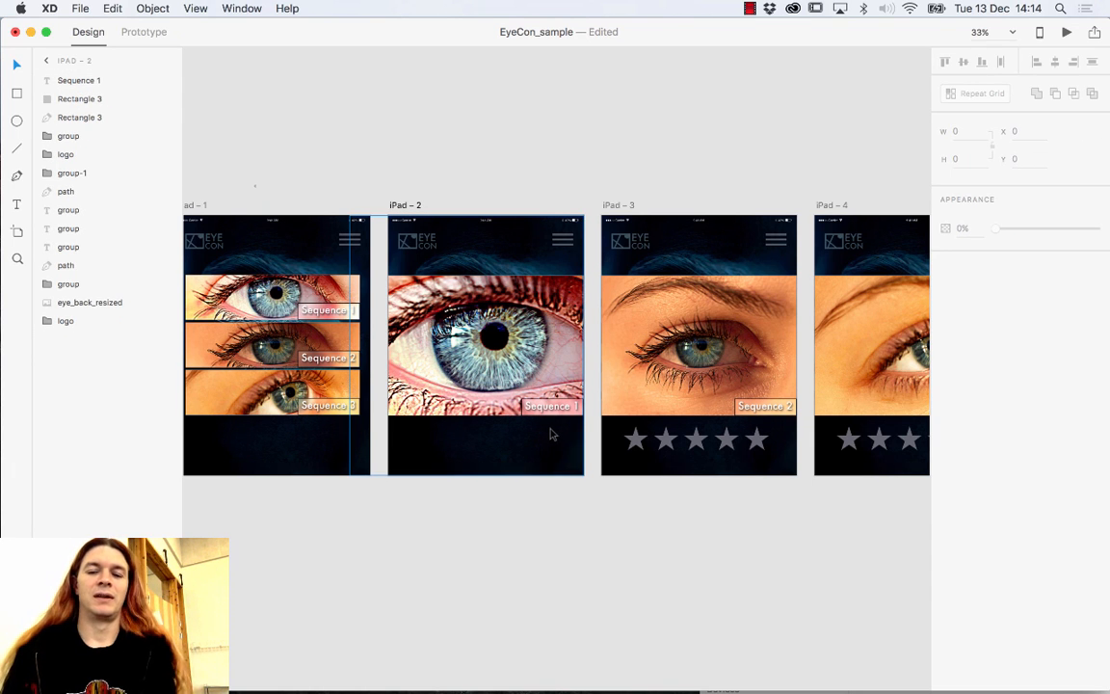
# Delete the star rows on iPad – 3 and iPad – 4, leaving only eye photos.
pyautogui.click(637, 440)
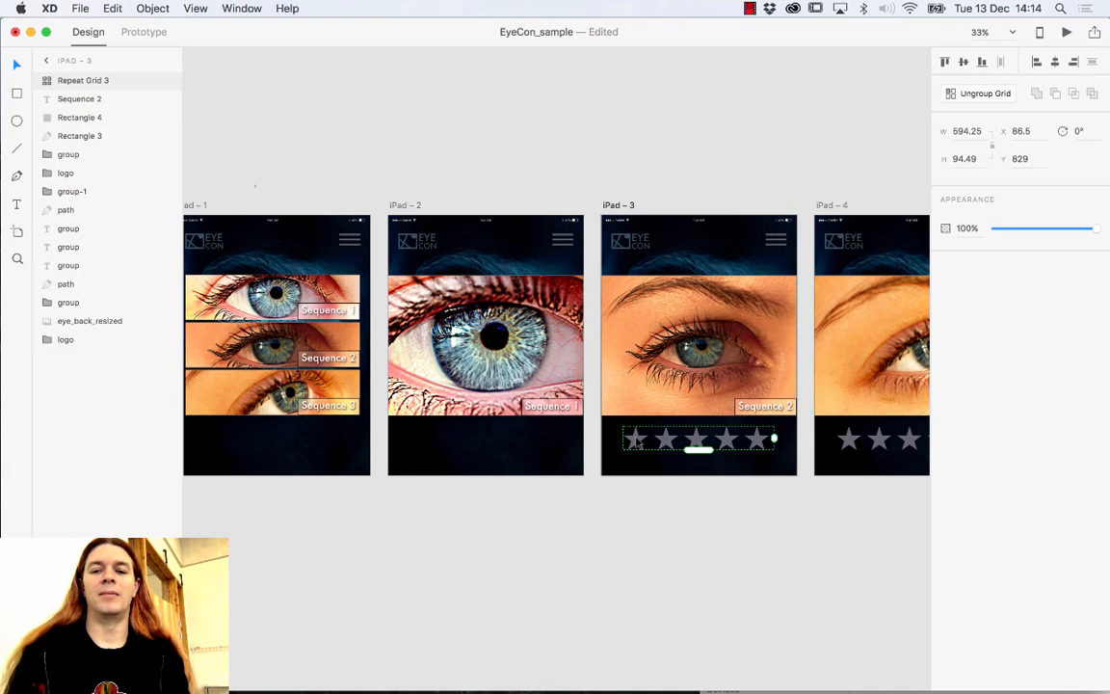
pyautogui.press('Delete')
pyautogui.click(848, 441)
pyautogui.press('Delete')
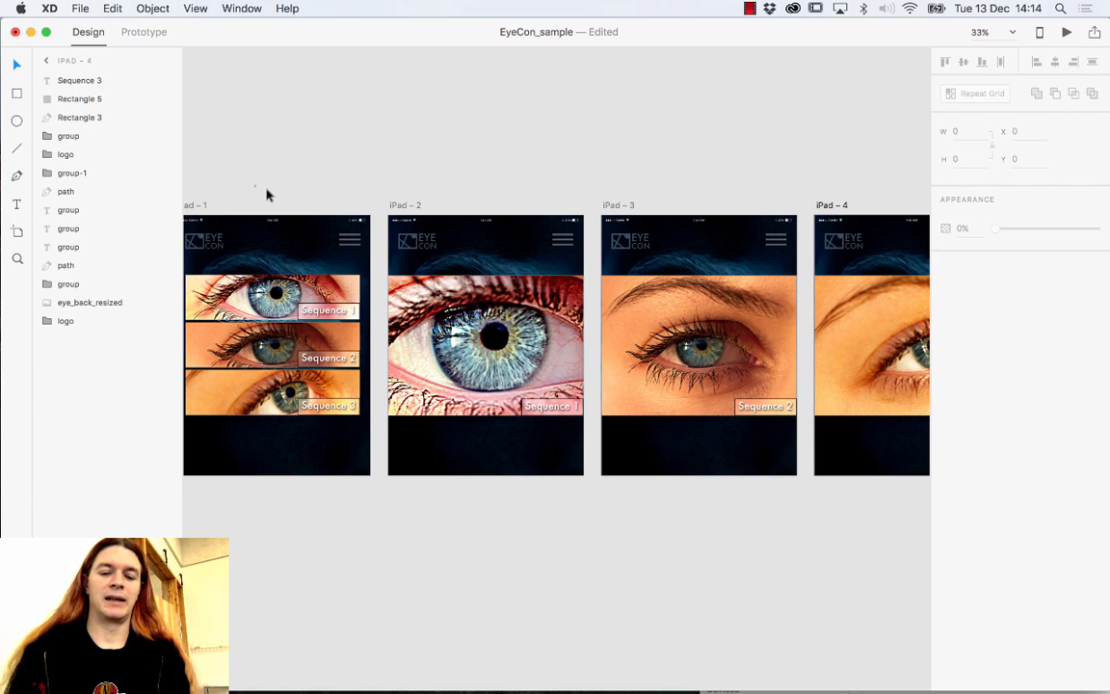
pyautogui.click(497, 258)
pyautogui.press('super+z')
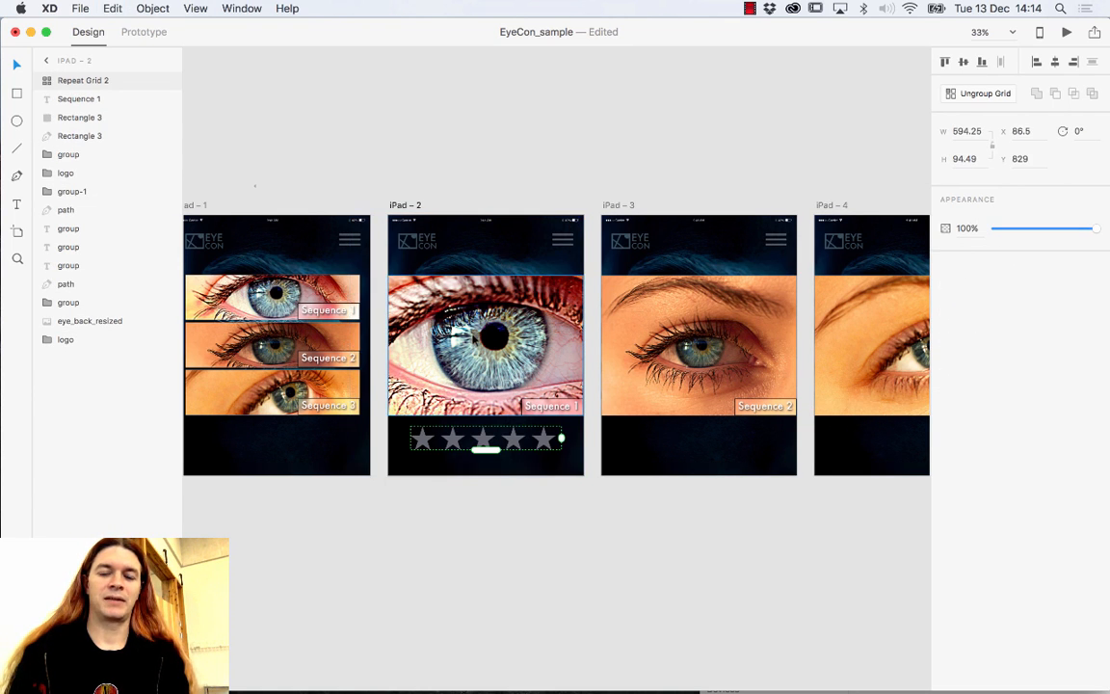
pyautogui.press('super+shift+z')
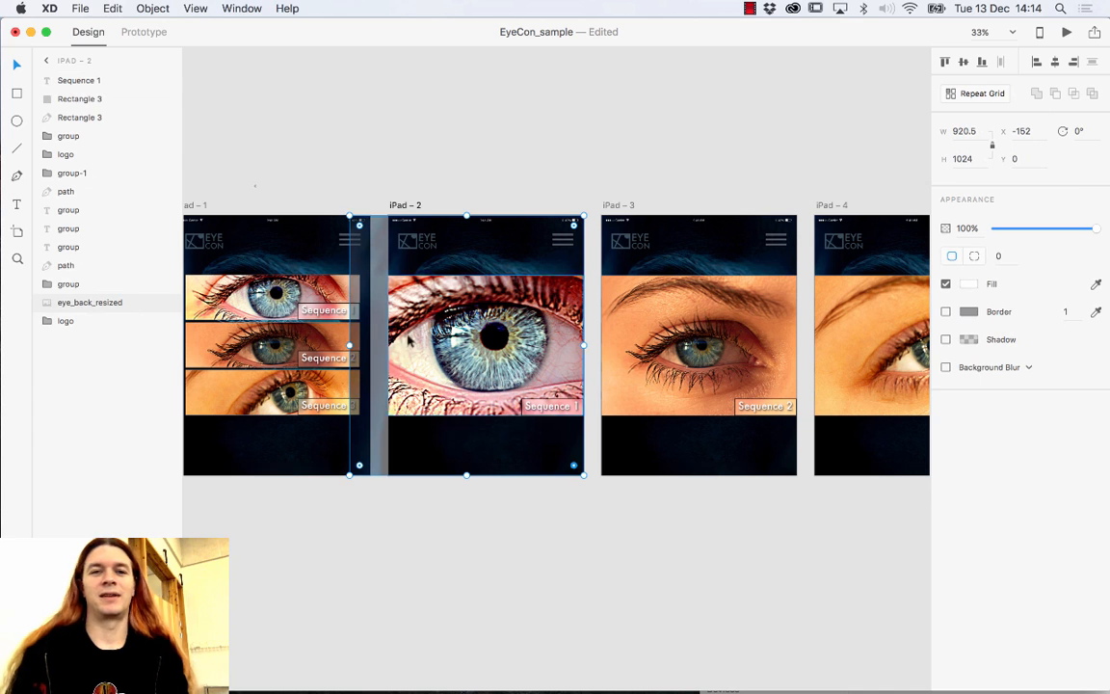
pyautogui.click(78, 7)
# Bring a grey star (131.85 × 125.79) from the Apple iOS UI kit below iPad – 2's eye photo.
pyautogui.moveTo(94, 72)
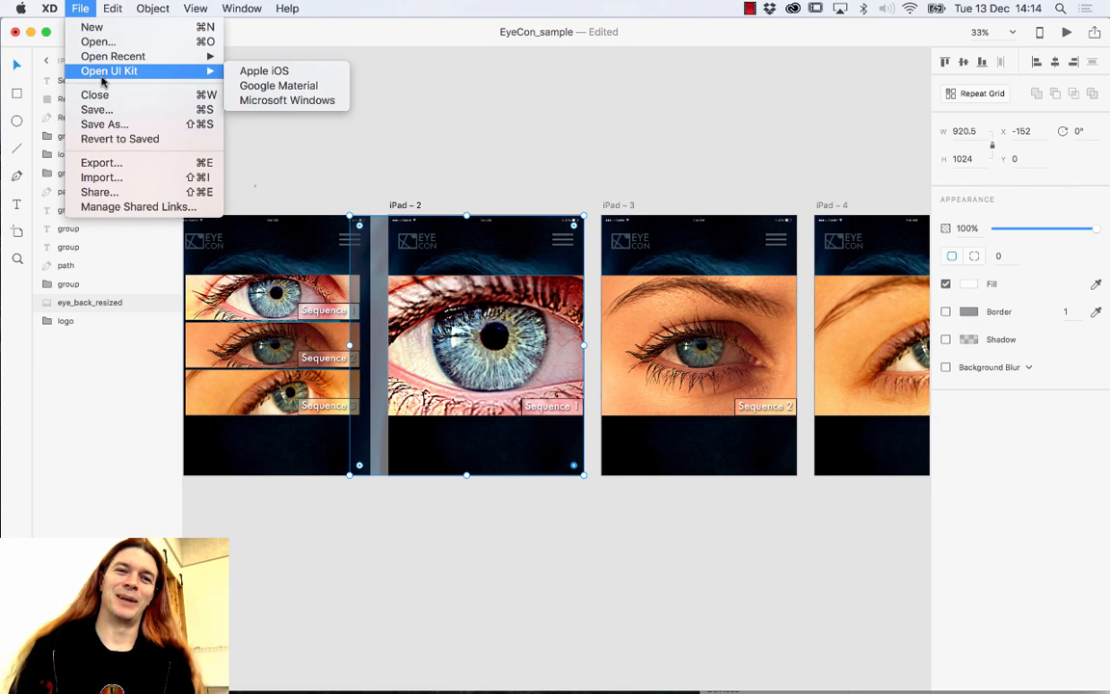
pyautogui.click(301, 73)
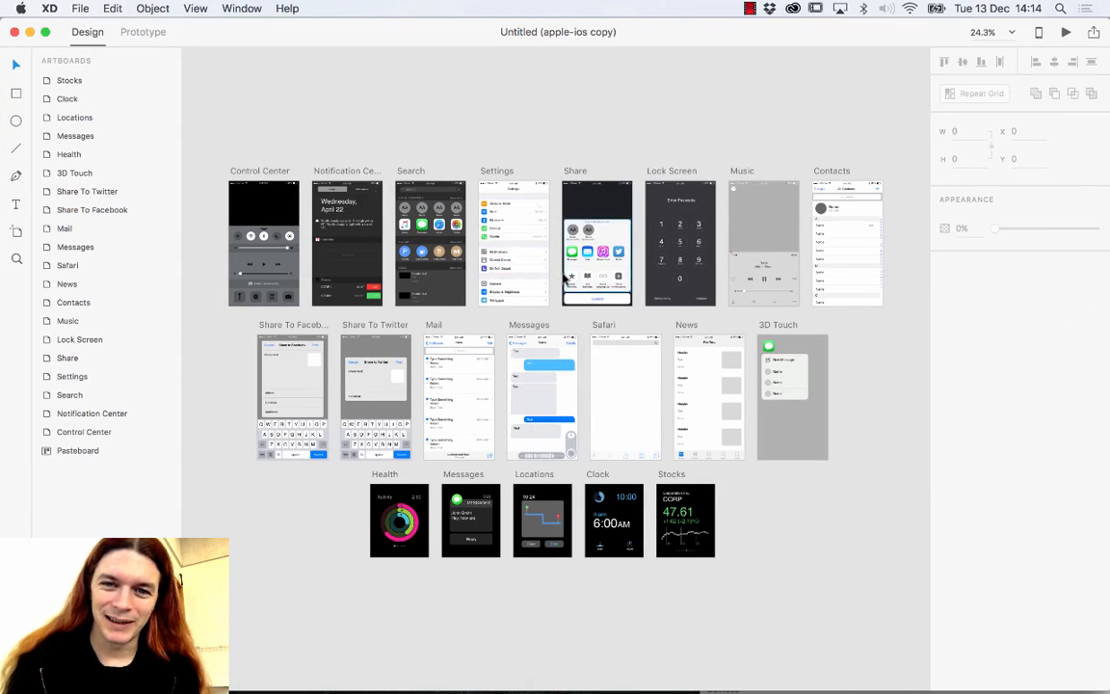
pyautogui.click(570, 277)
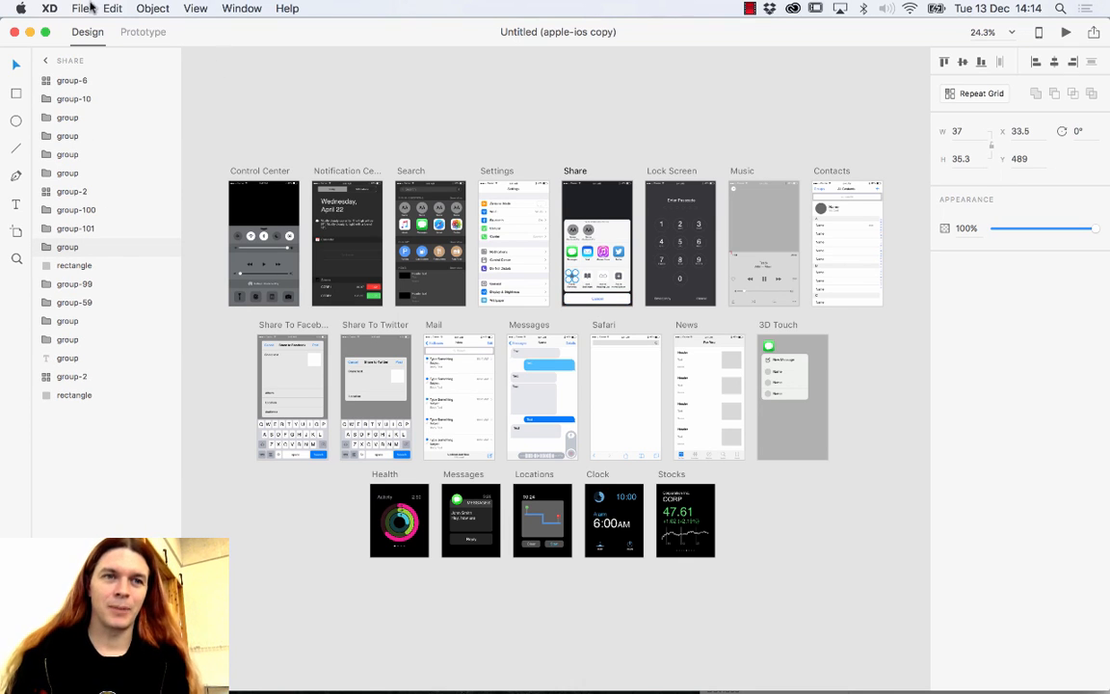
pyautogui.click(15, 32)
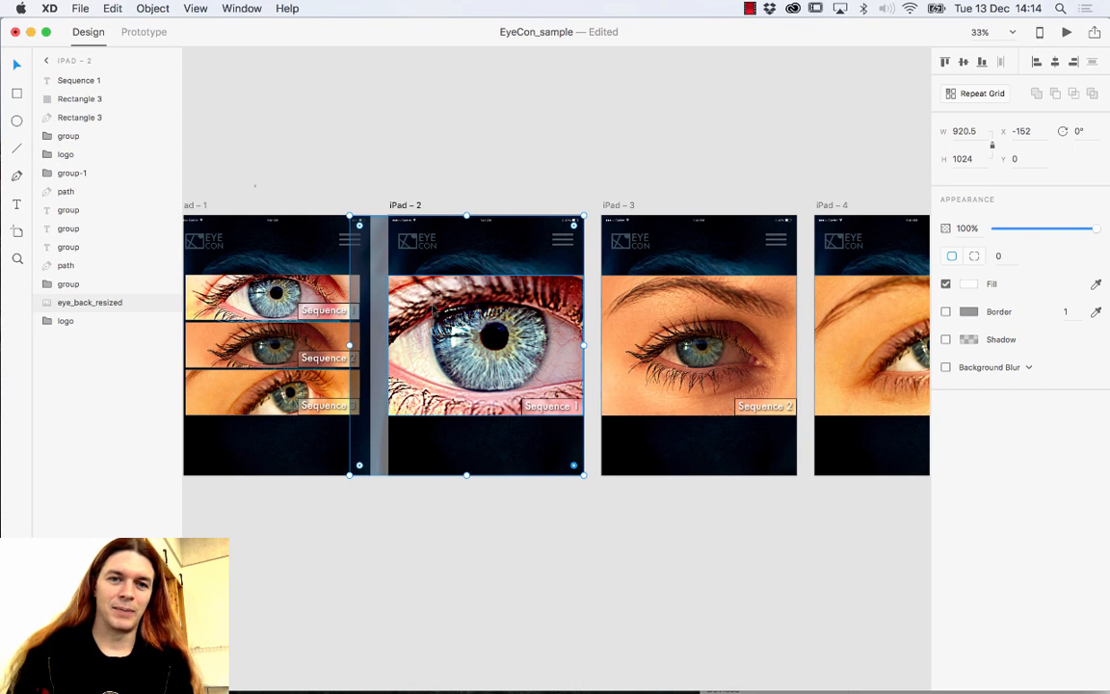
pyautogui.press('super+v')
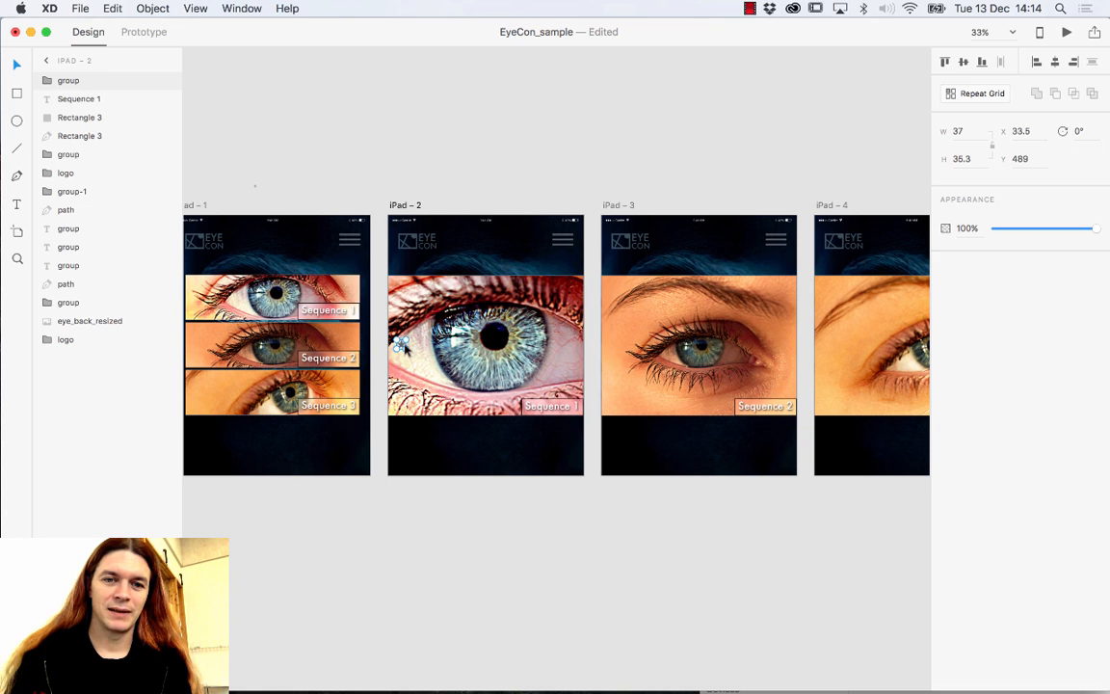
pyautogui.moveTo(401, 345); pyautogui.dragTo(420, 445)
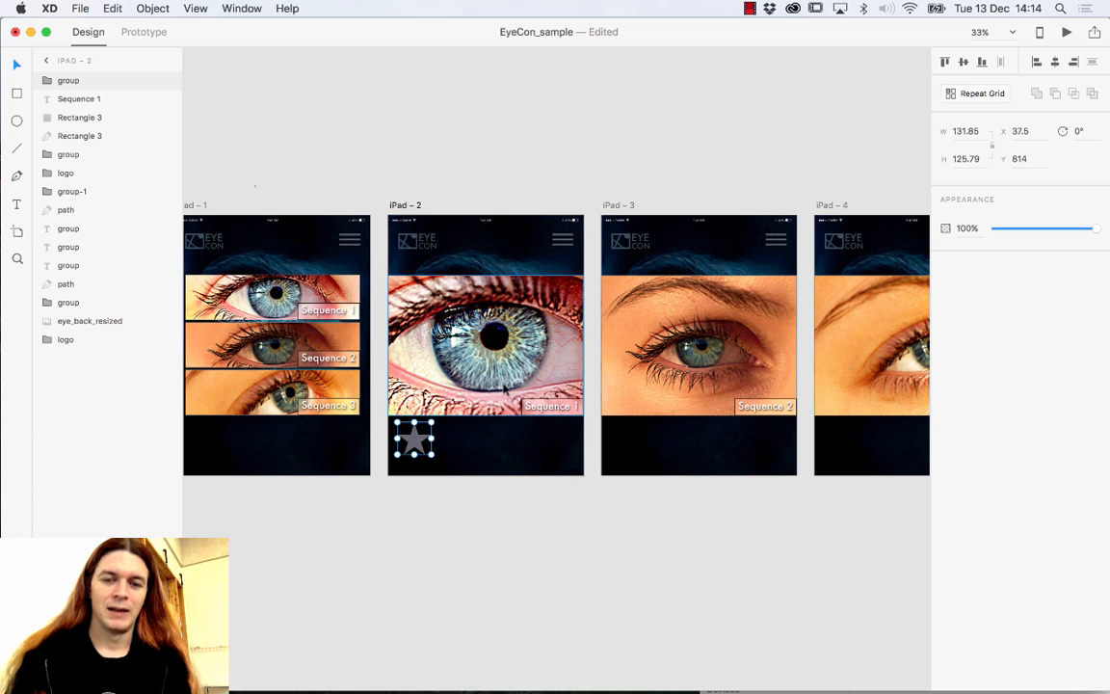
# Repeat the star into a five-star grey row, 608.16 × 98.42, along iPad – 2's bottom.
pyautogui.click(975, 94)
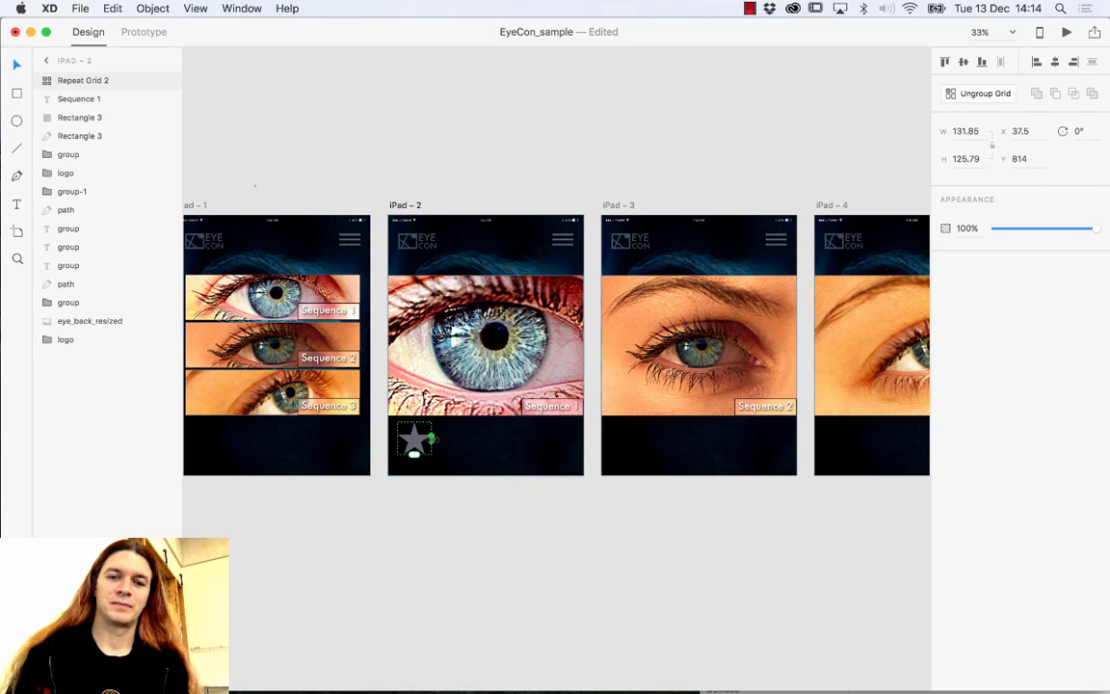
pyautogui.moveTo(434, 439); pyautogui.dragTo(590, 455)
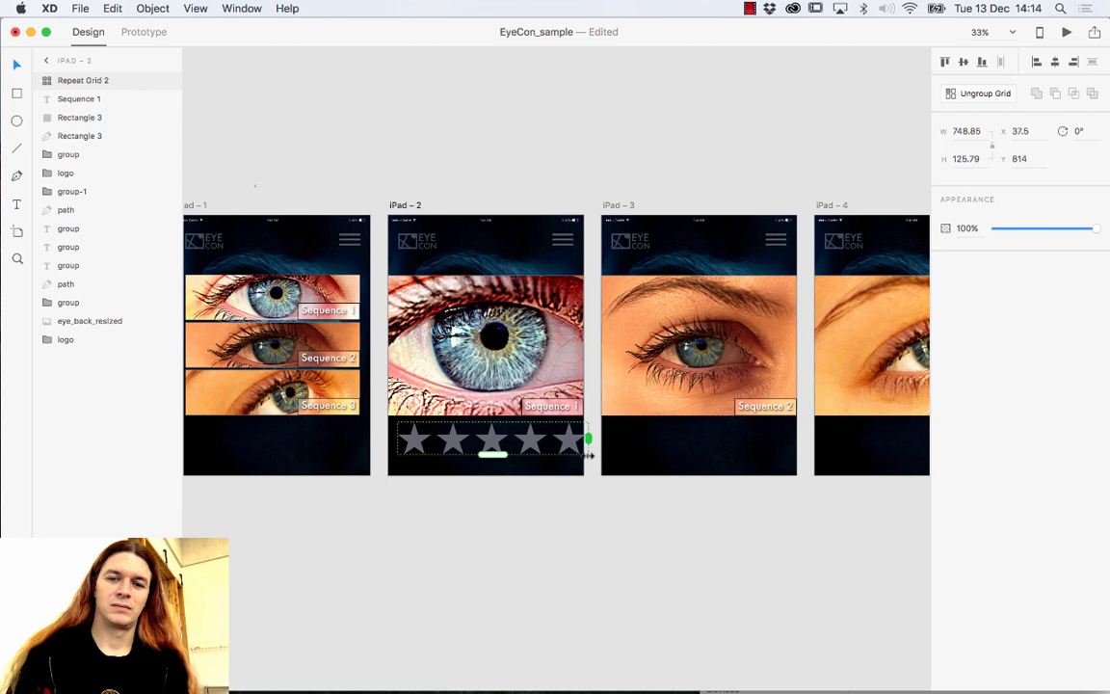
pyautogui.press('cmd+z')
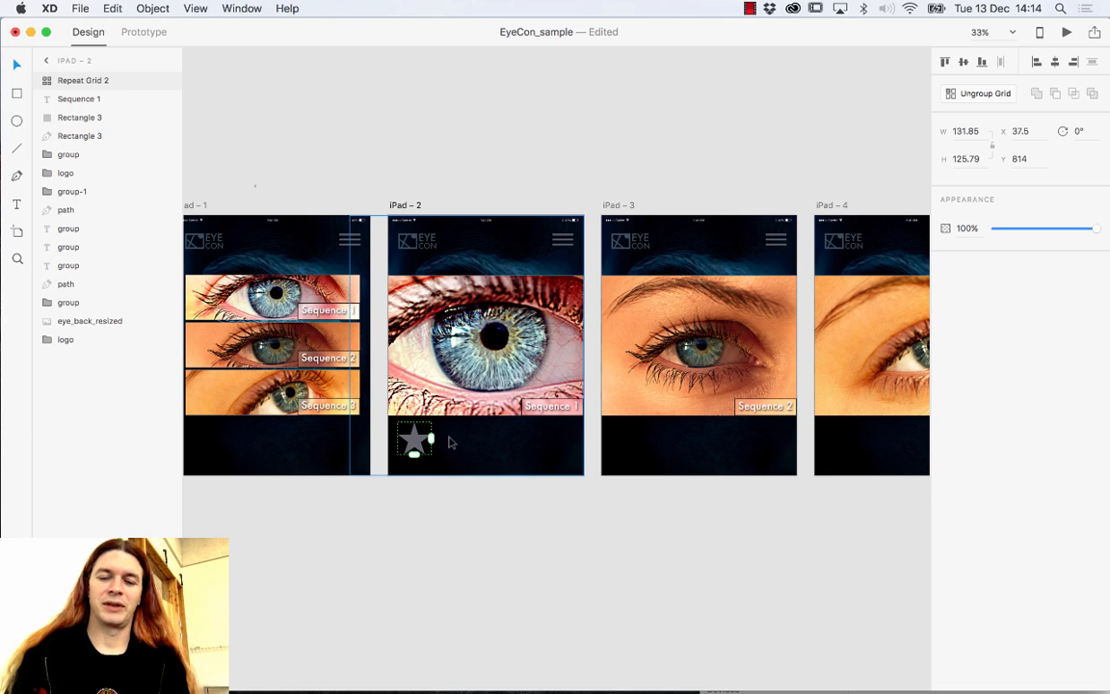
pyautogui.press('super+z')
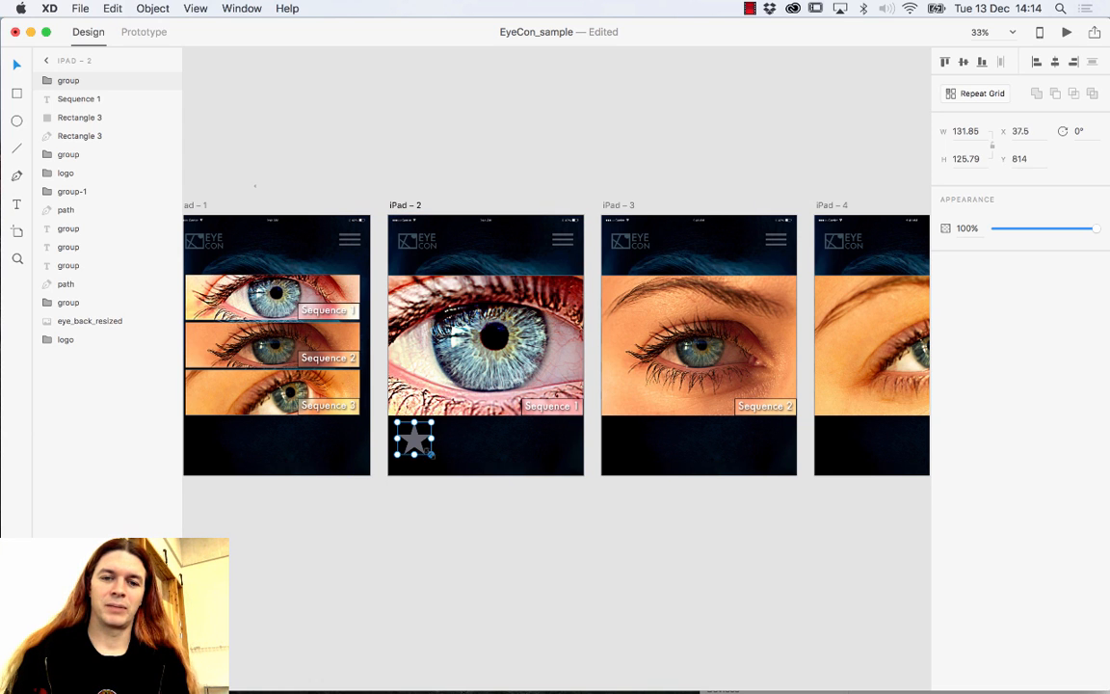
pyautogui.click(983, 96)
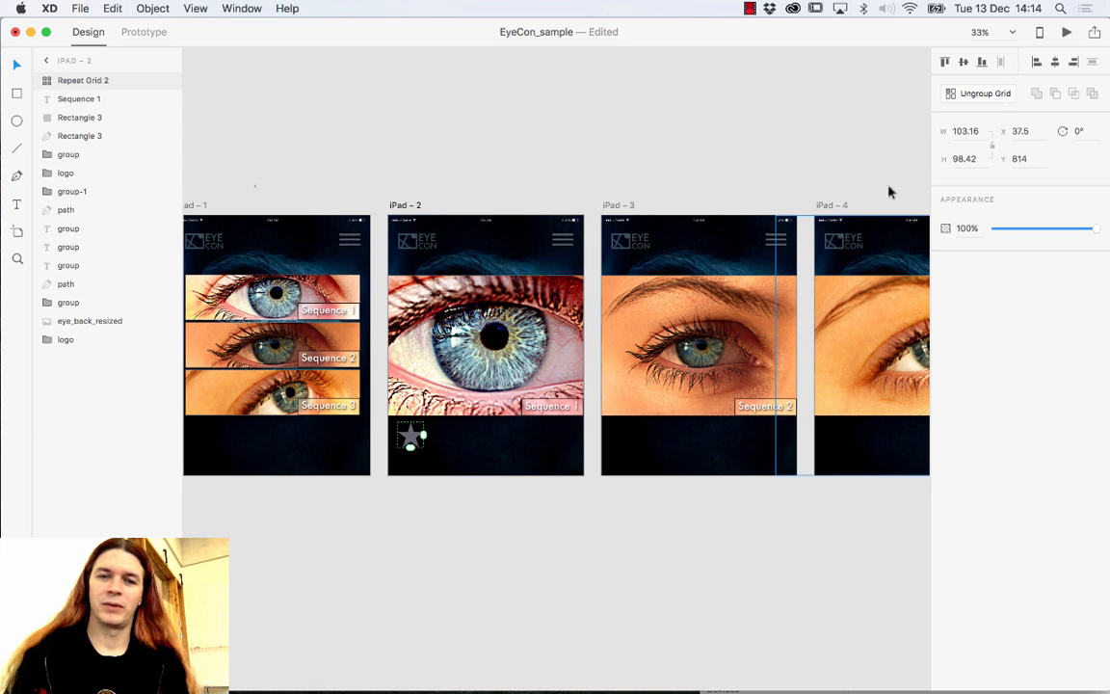
pyautogui.moveTo(424, 436); pyautogui.dragTo(551, 440)
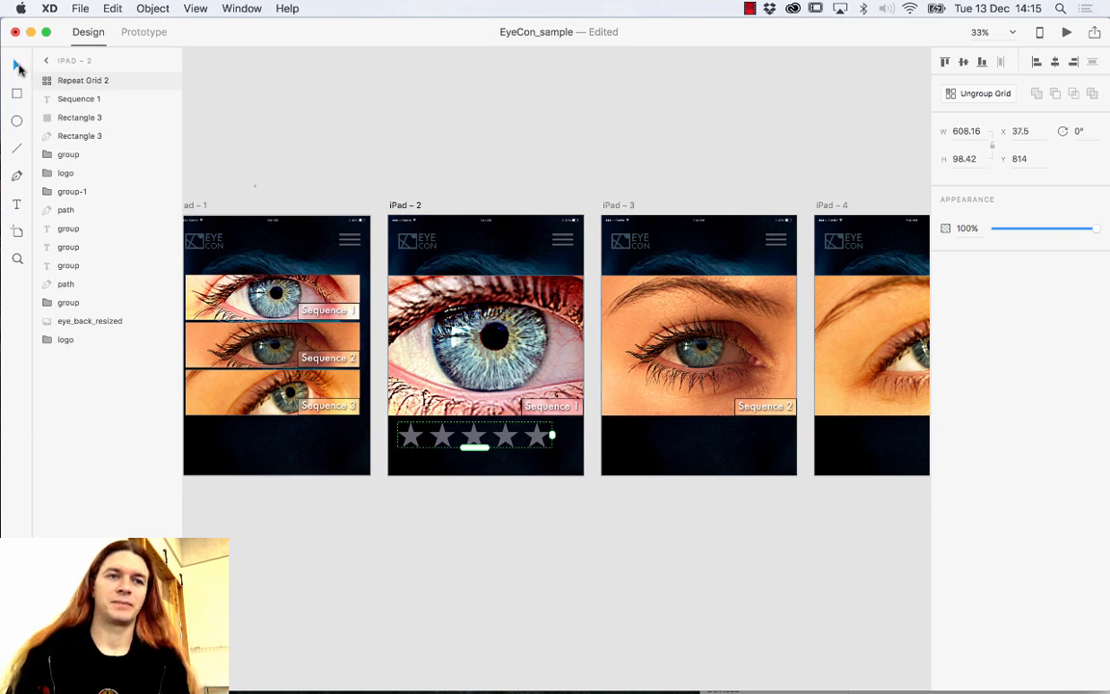
pyautogui.moveTo(446, 435); pyautogui.dragTo(463, 446)
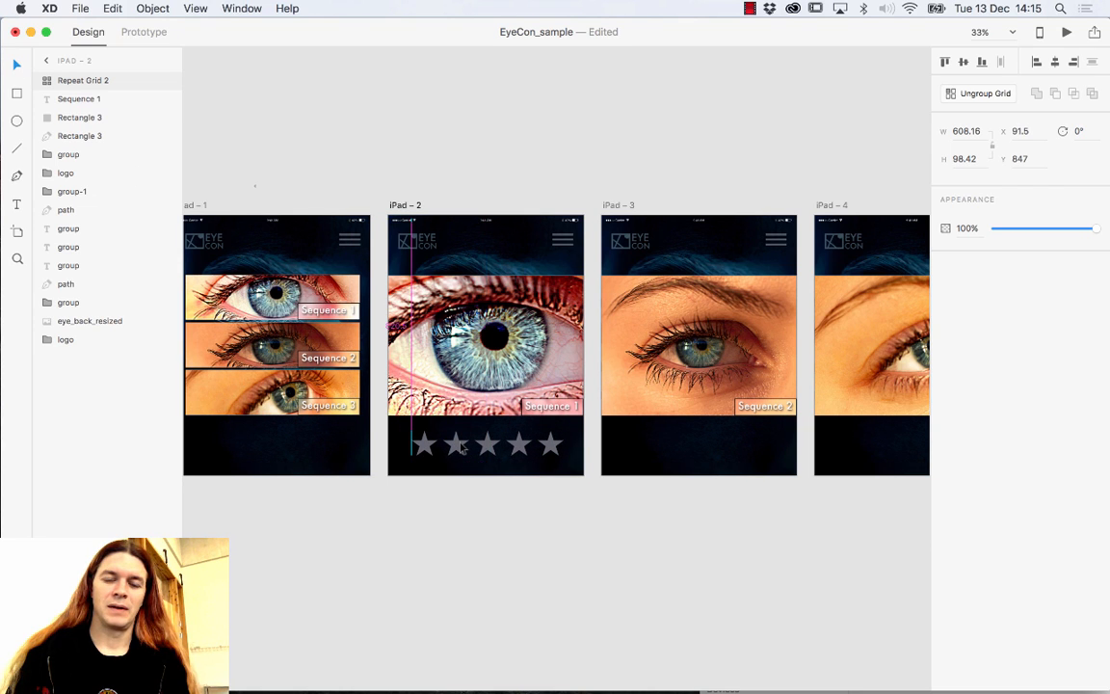
pyautogui.press('Up')
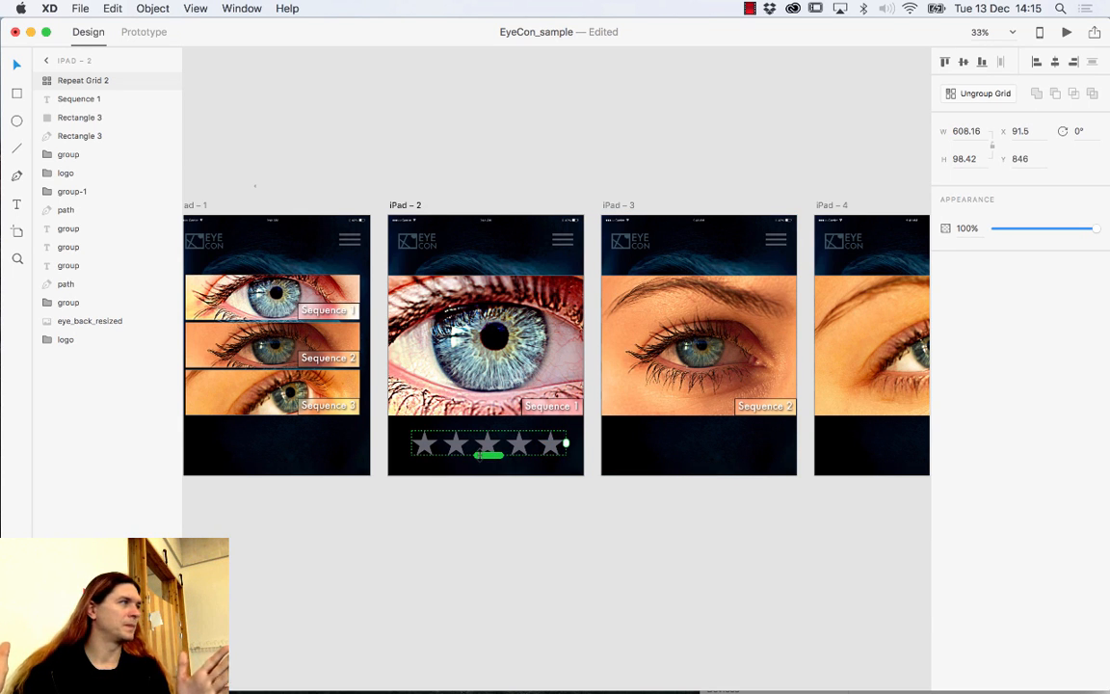
pyautogui.click(674, 451)
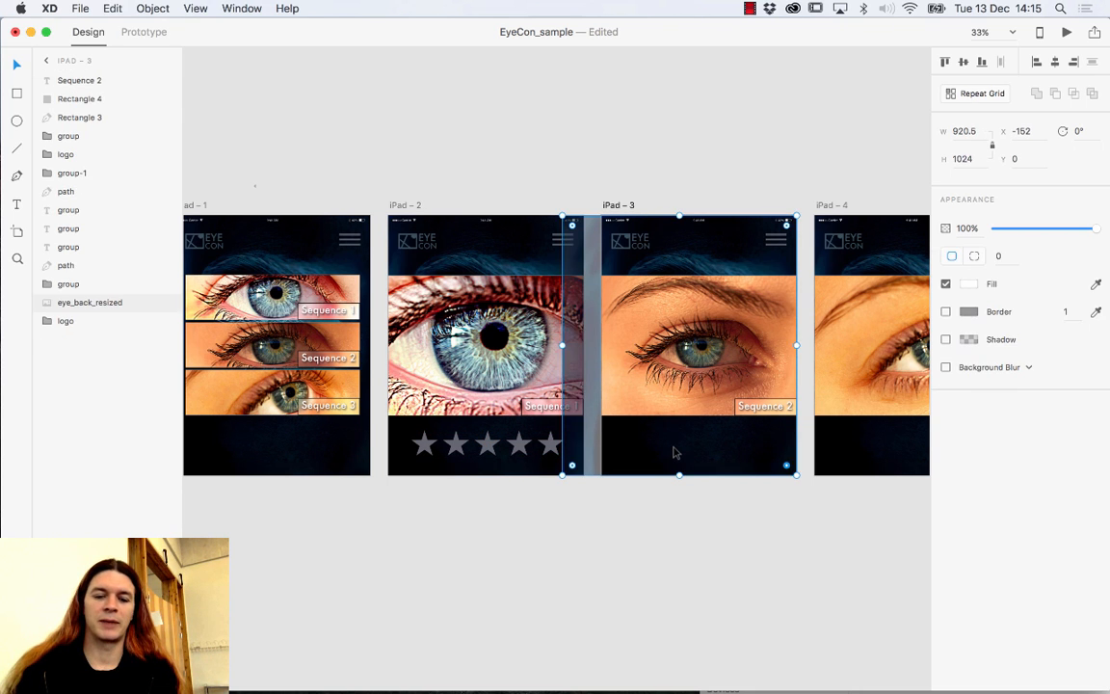
# Paste the grey five-star grid onto iPad – 3 and iPad – 4, then duplicate iPad – 2's row.
pyautogui.press('super+v')
pyautogui.click(844, 457)
pyautogui.press('super+v')
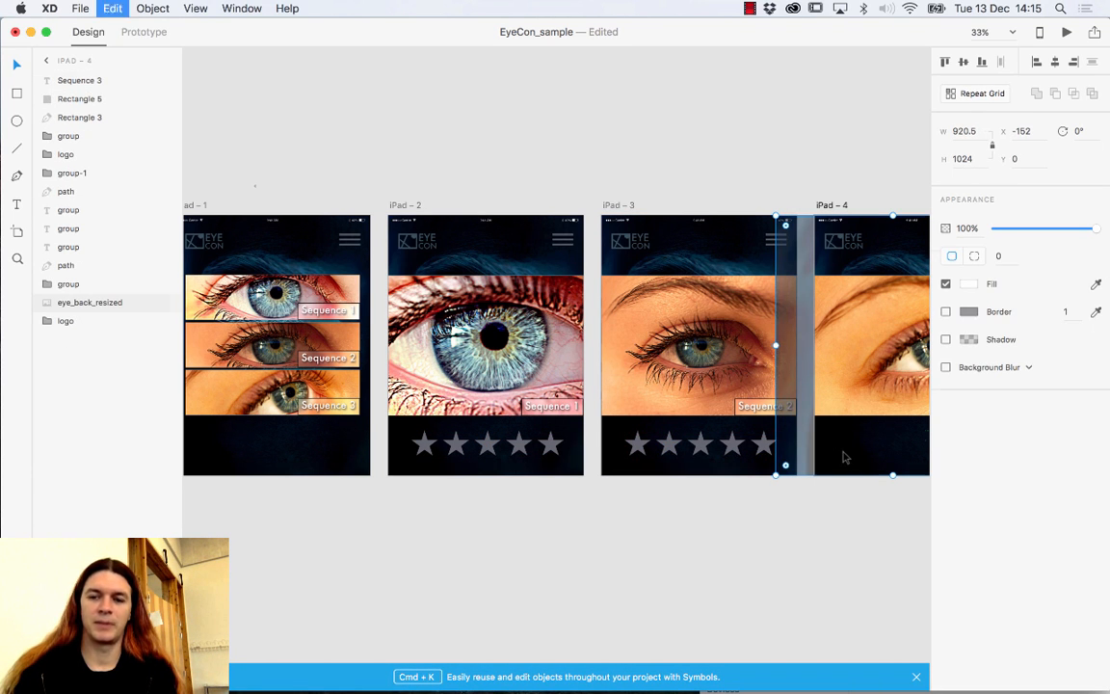
pyautogui.click(491, 452)
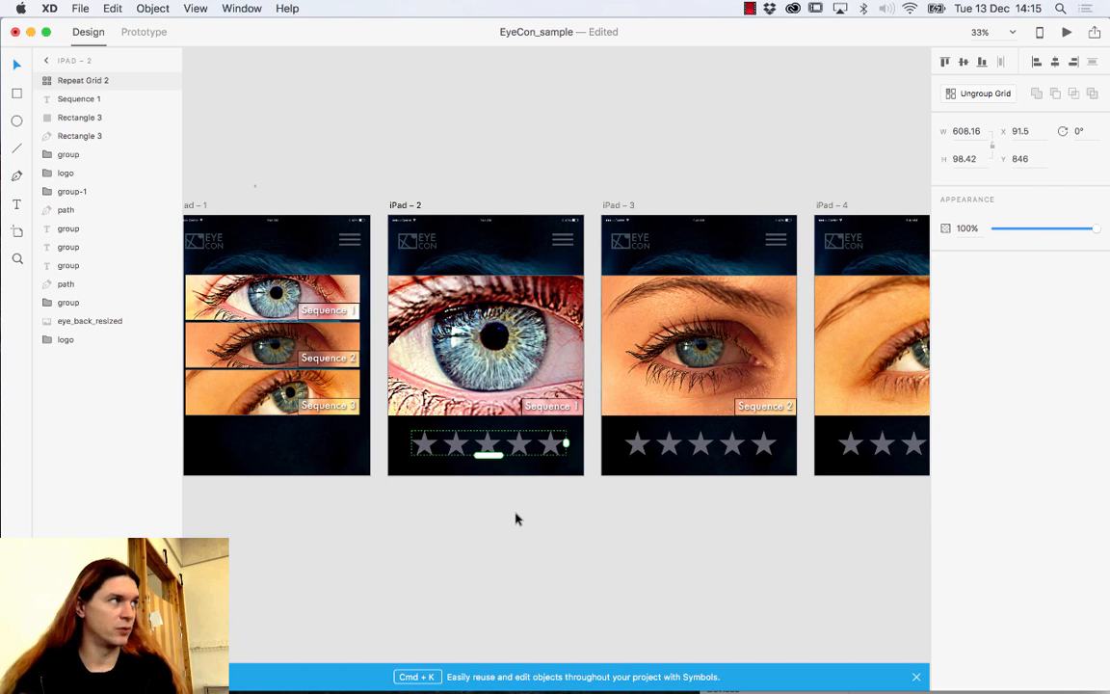
pyautogui.press('super+d')
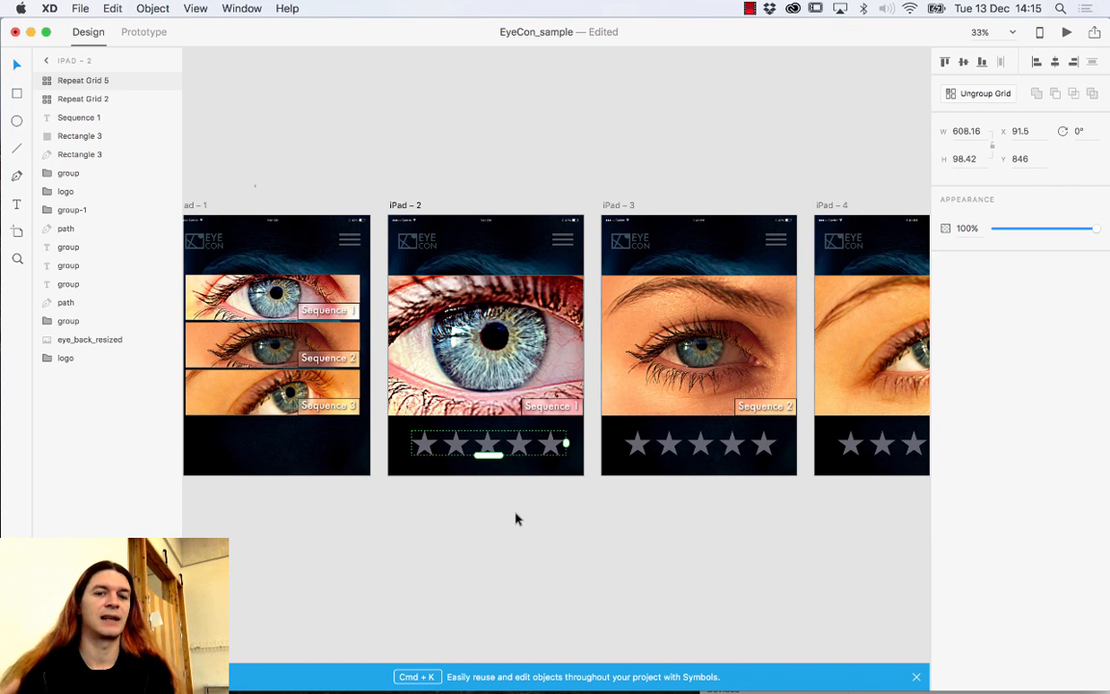
pyautogui.doubleClick(490, 448)
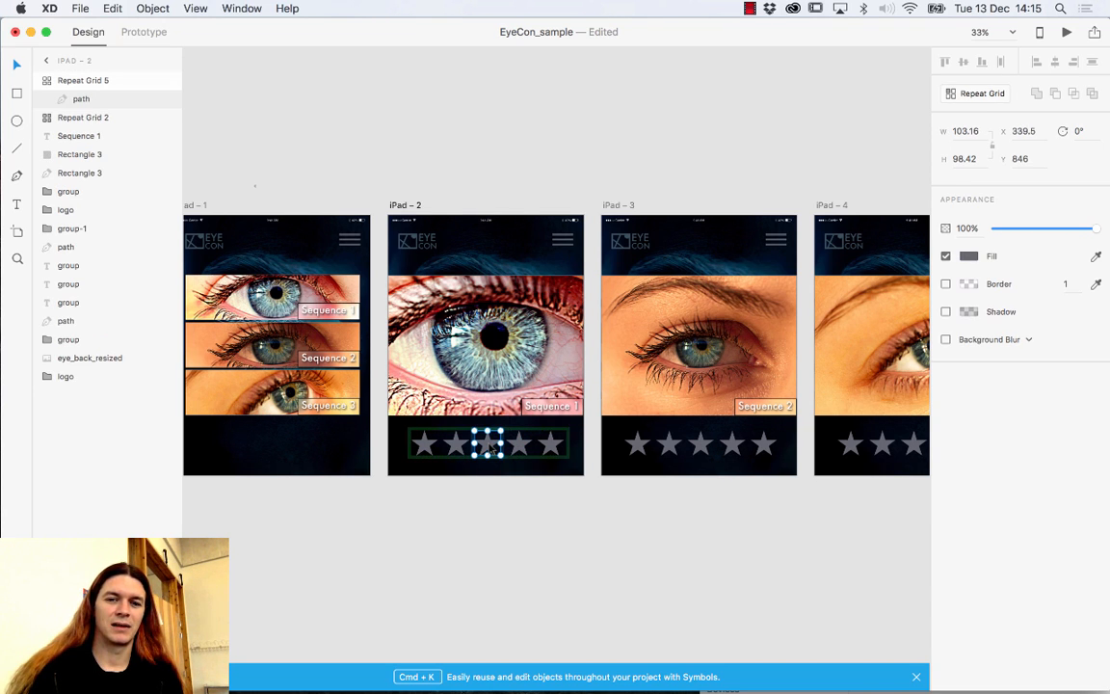
# Fill the duplicate star row on iPad – 2 with golden yellow #FFBA00.
pyautogui.click(969, 257)
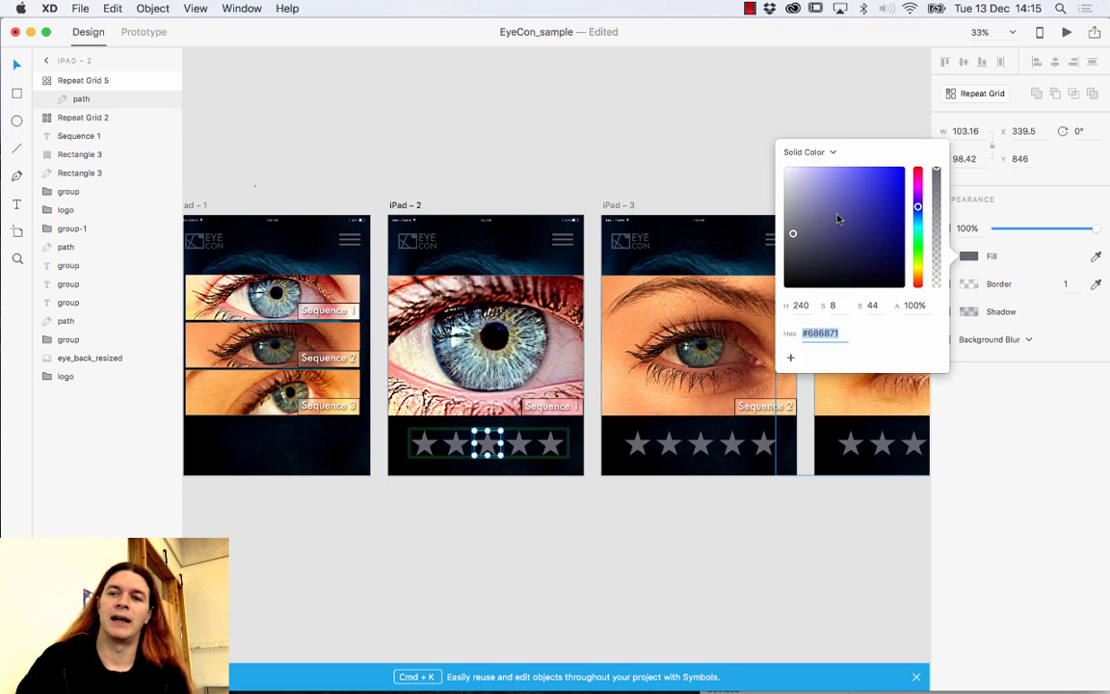
pyautogui.moveTo(837, 215); pyautogui.dragTo(917, 273)
pyautogui.moveTo(884, 232); pyautogui.dragTo(906, 168)
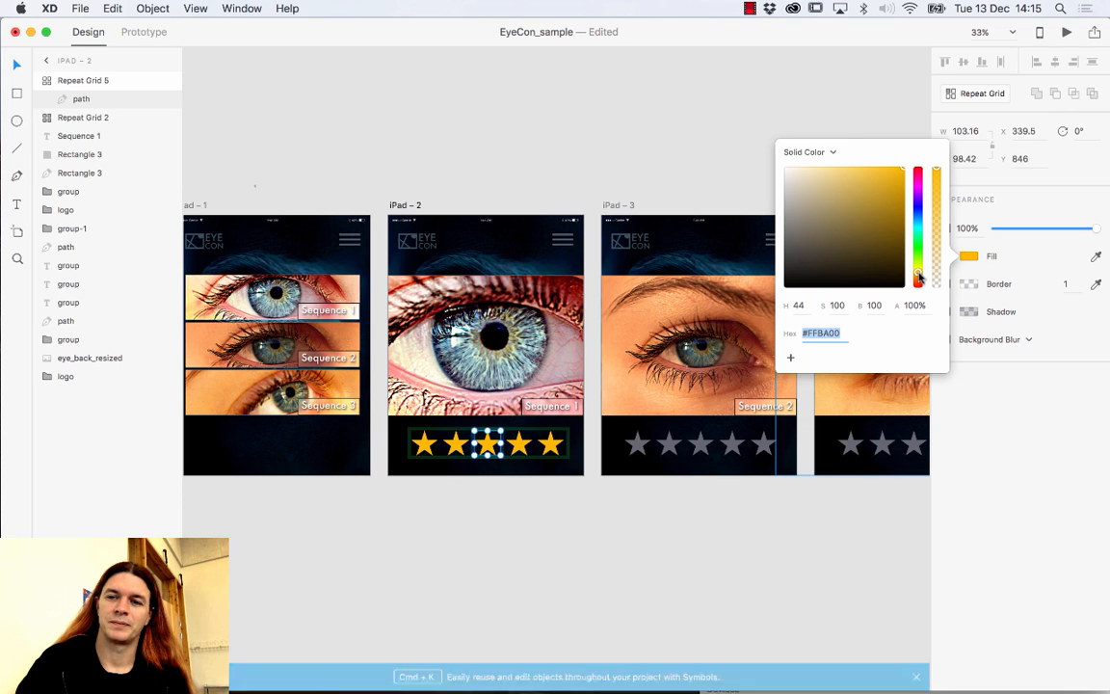
pyautogui.moveTo(921, 276); pyautogui.dragTo(920, 275)
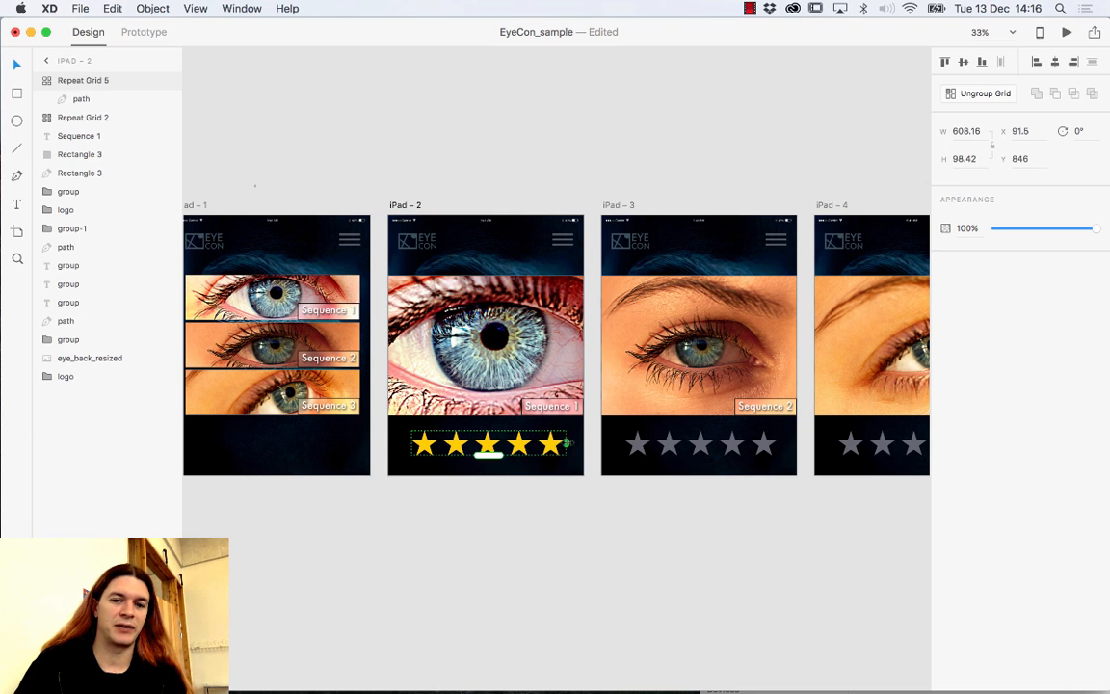
# Shorten iPad – 2's yellow star row to four stars.
pyautogui.moveTo(568, 443); pyautogui.dragTo(536, 442)
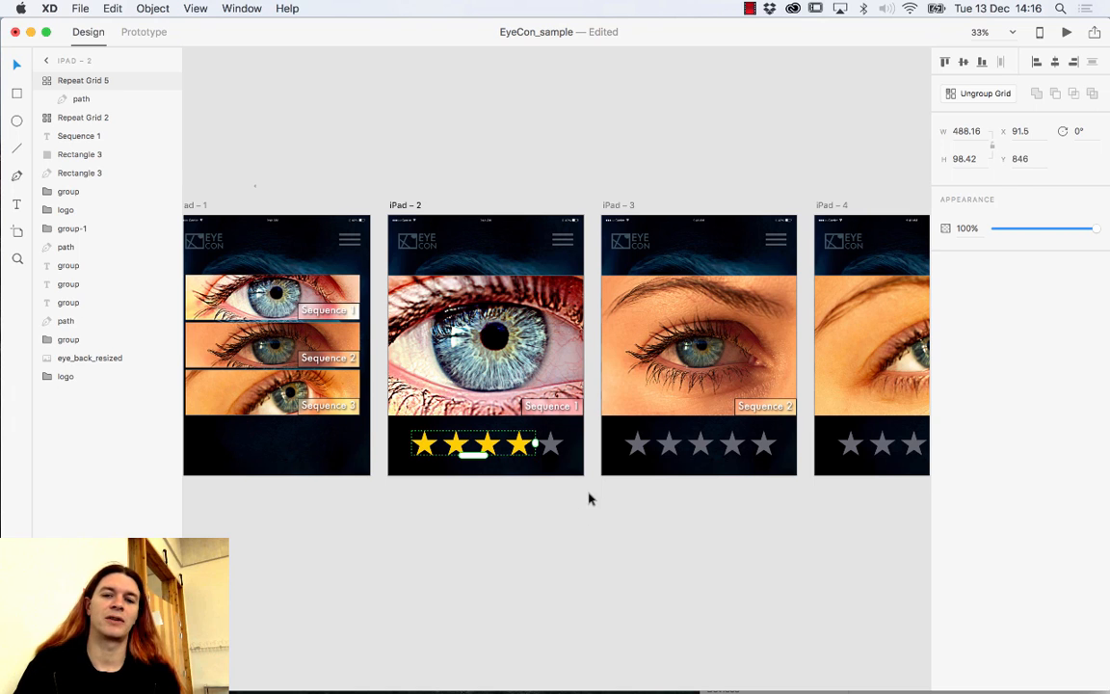
pyautogui.click(543, 522)
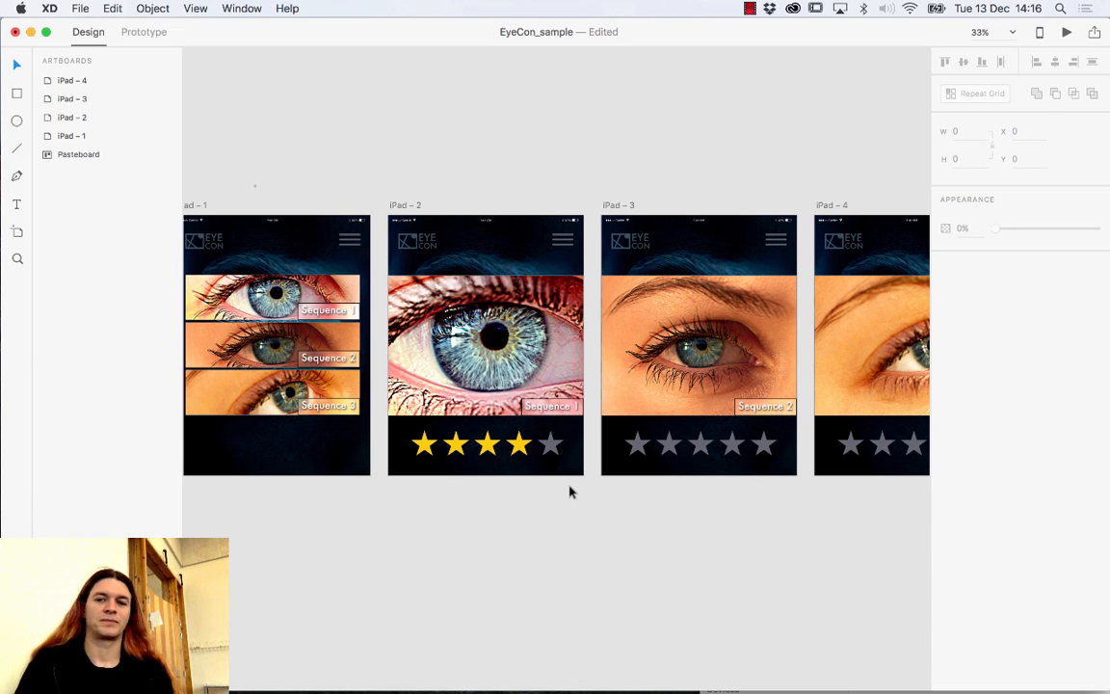
pyautogui.click(461, 459)
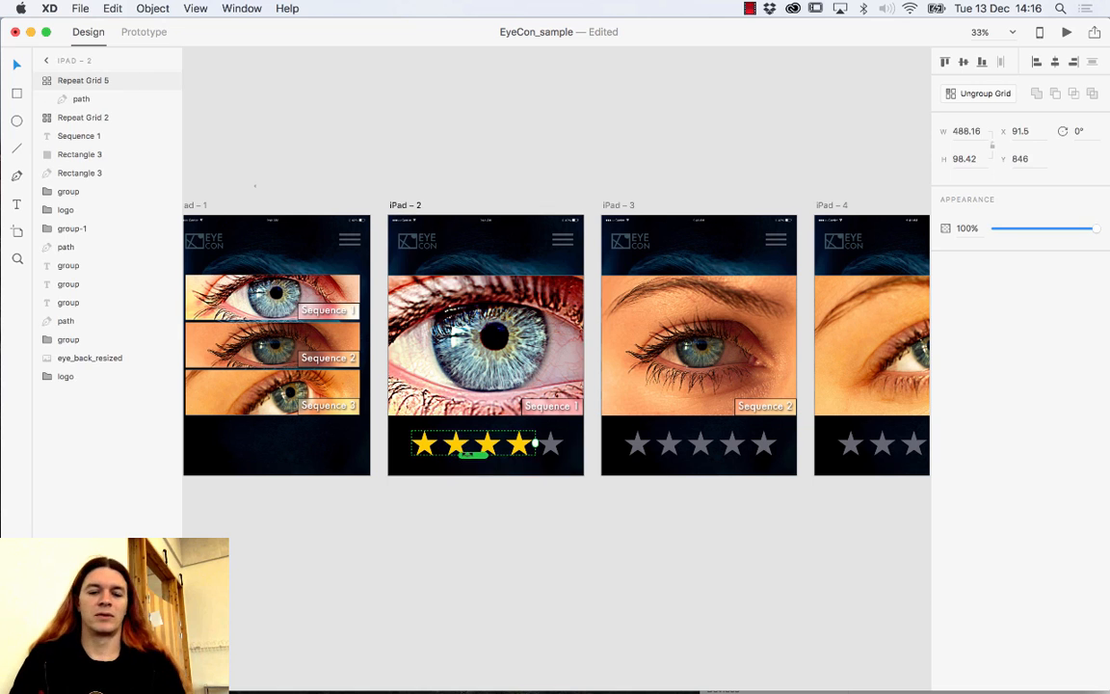
# Copy the yellow row onto iPad – 3 and extend it to five yellow stars.
pyautogui.press('super+c')
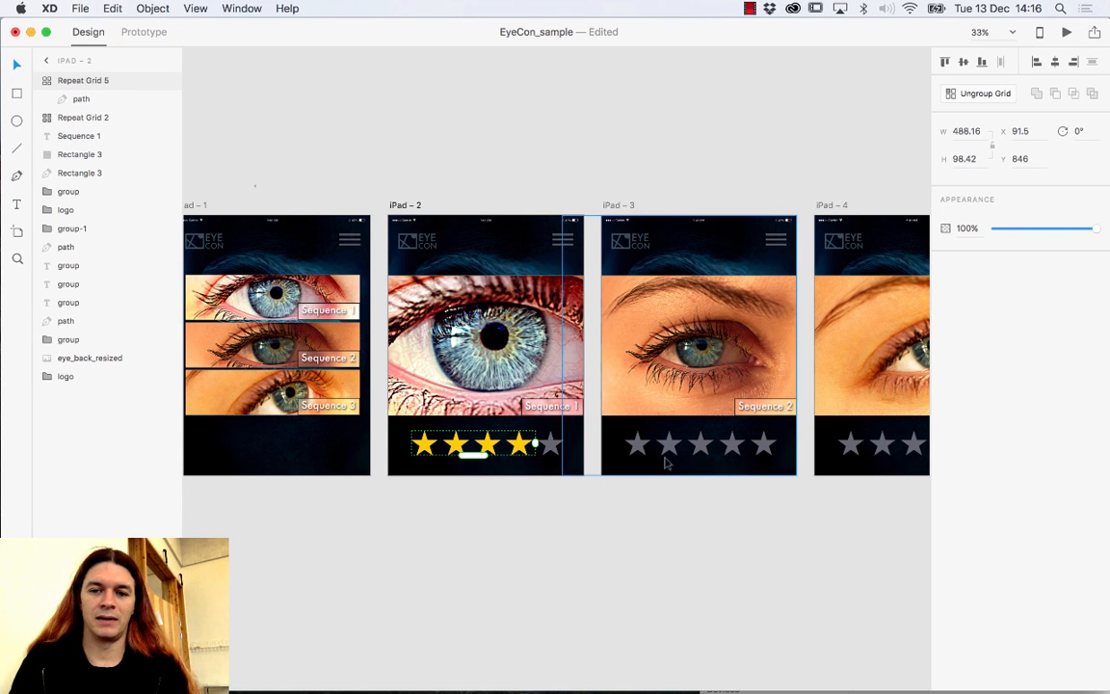
pyautogui.press('super+v')
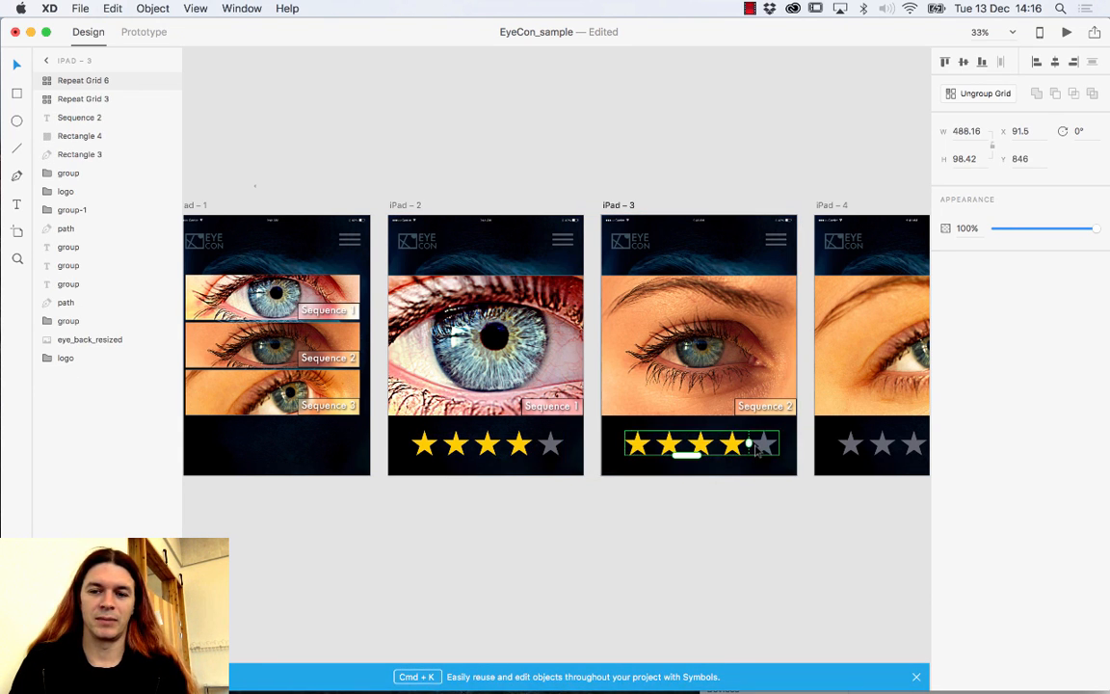
pyautogui.moveTo(748, 443); pyautogui.dragTo(778, 443)
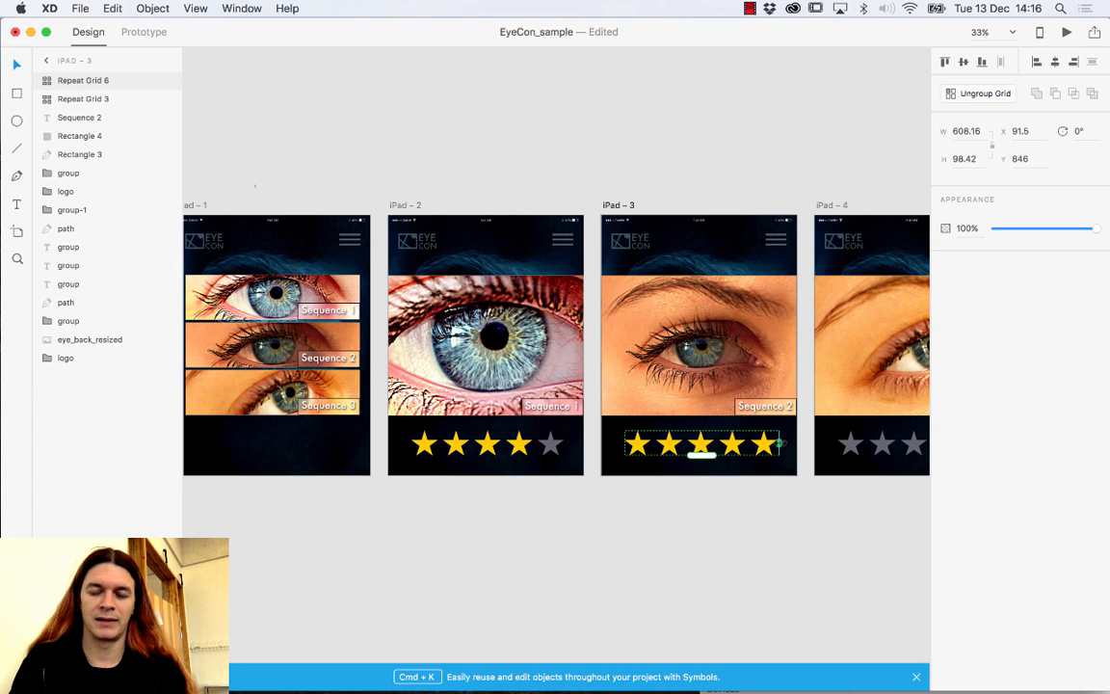
pyautogui.click(771, 511)
pyautogui.hscroll(1, 820, 474)
pyautogui.hscroll(5, 820, 475)
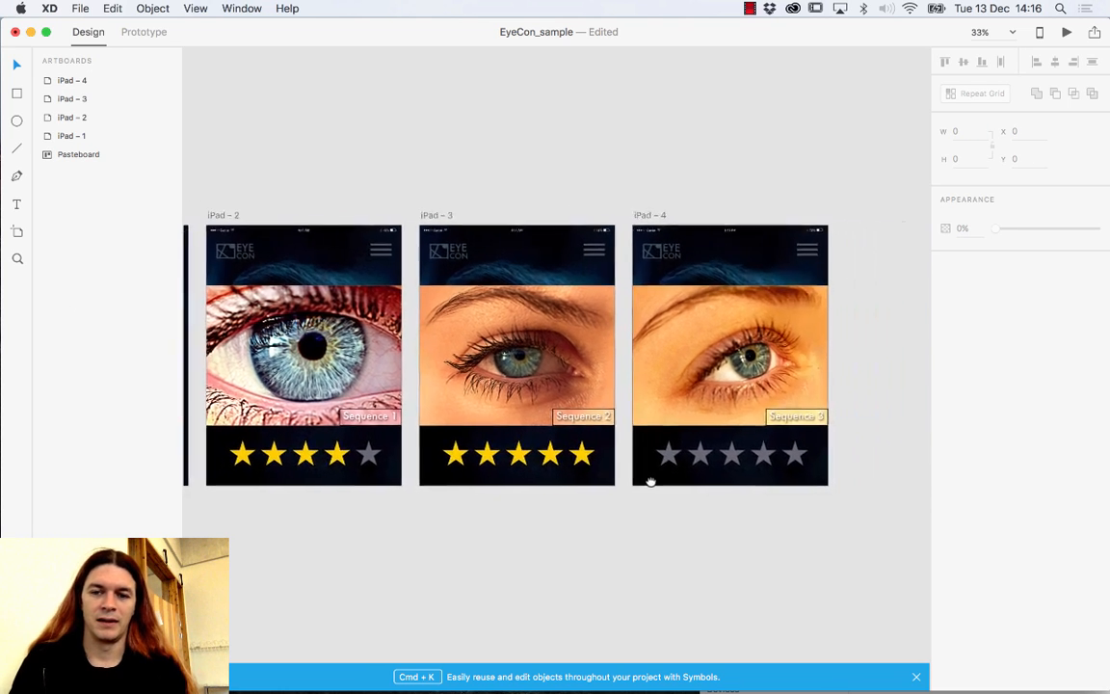
pyautogui.click(670, 444)
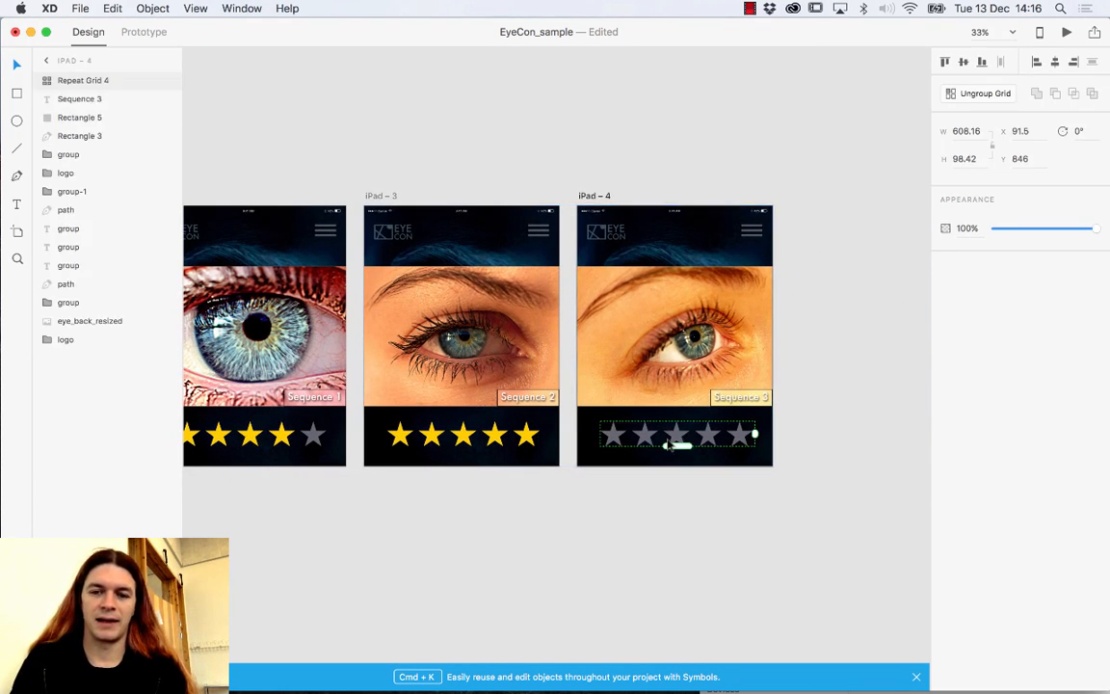
# Paste the yellow star row over iPad – 4's grey row and trim it shorter.
pyautogui.press('super+v')
pyautogui.moveTo(724, 434)
pyautogui.mouseDown()
pyautogui.moveTo(705, 434)
pyautogui.moveTo(716, 456)
pyautogui.moveTo(717, 436)
pyautogui.mouseUp()
pyautogui.doubleClick(709, 436)
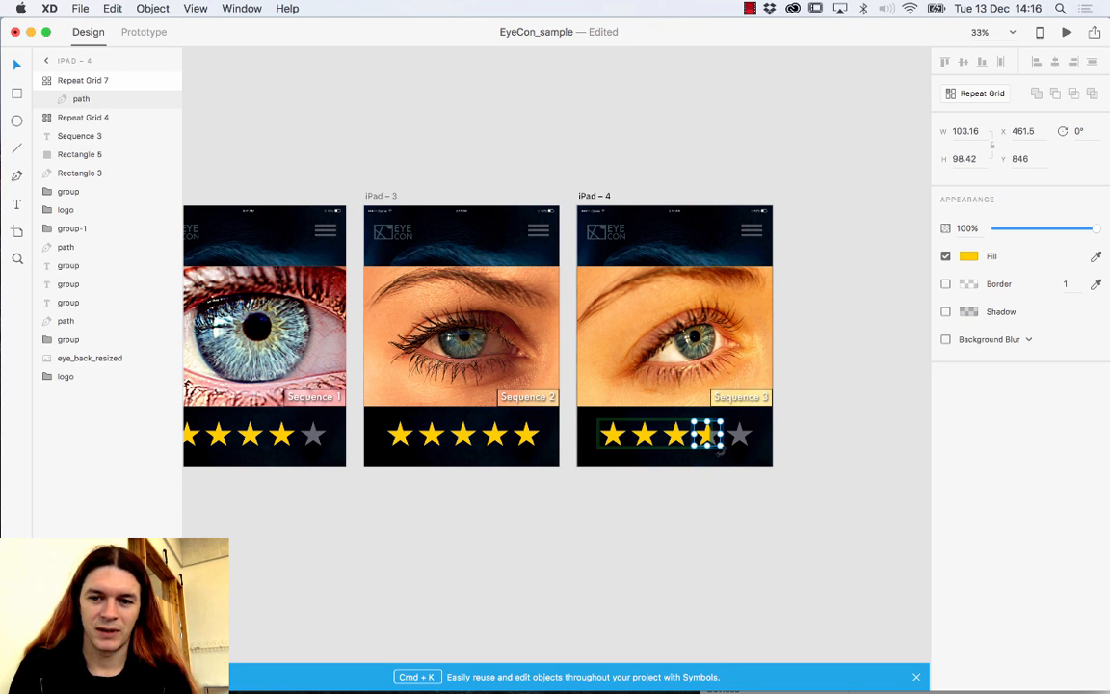
pyautogui.click(702, 482)
pyautogui.click(678, 445)
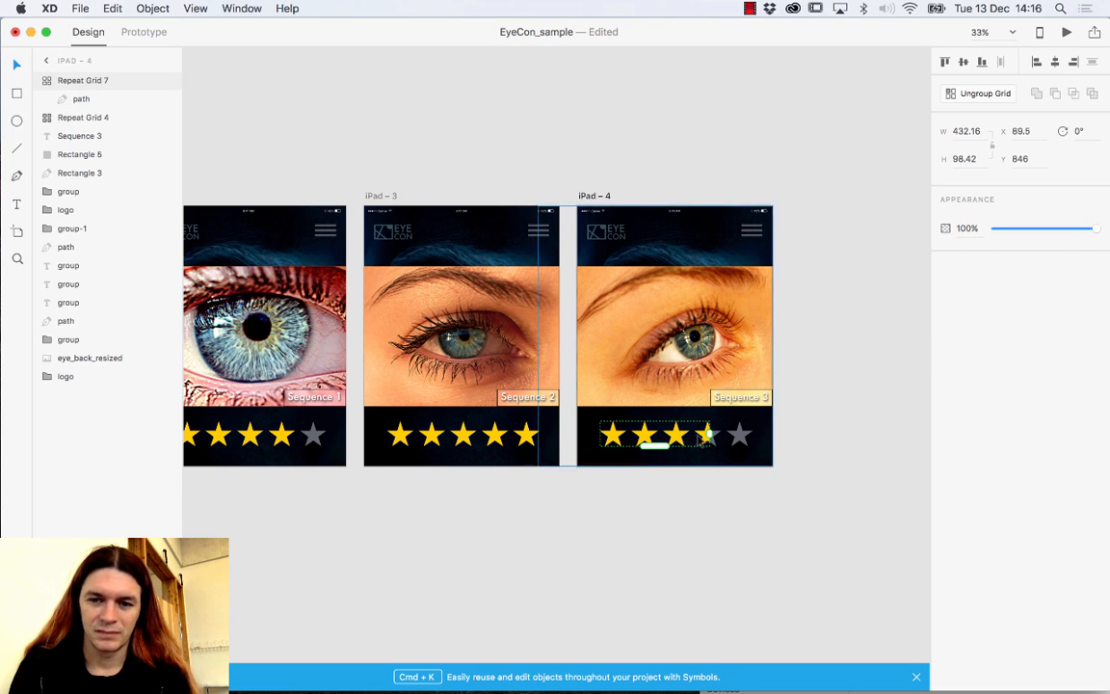
# Narrow iPad – 4's yellow row to width 423.16, showing three and a half stars.
pyautogui.press('super+1')
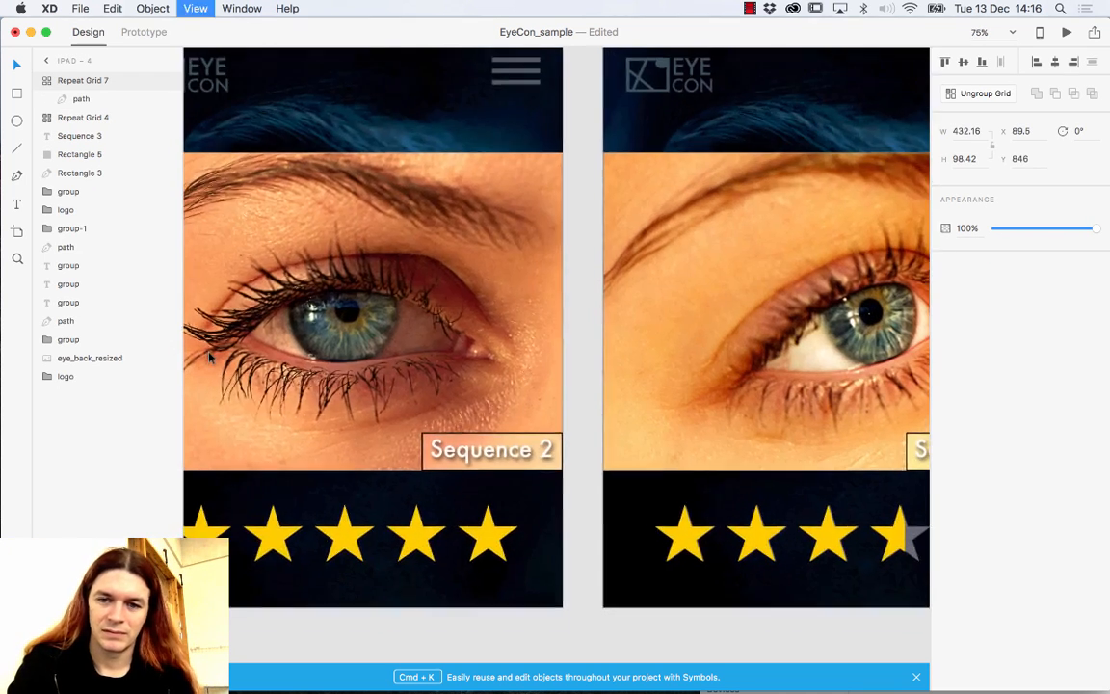
pyautogui.moveTo(685, 503); pyautogui.dragTo(385, 335)
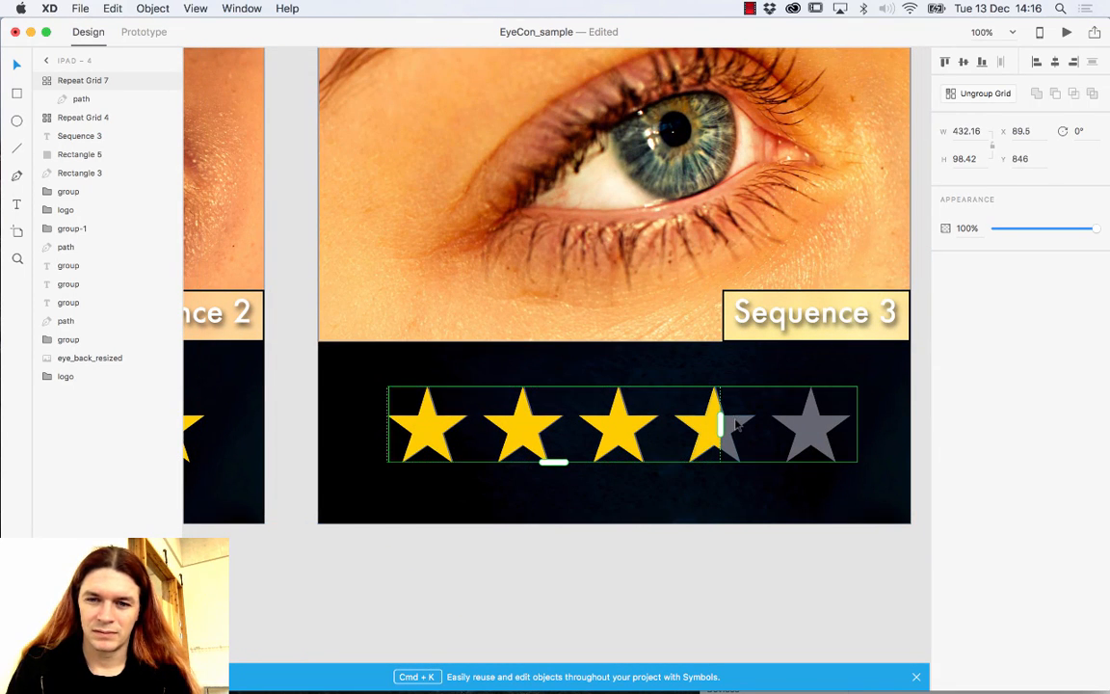
pyautogui.moveTo(719, 424); pyautogui.dragTo(713, 424)
pyautogui.click(731, 547)
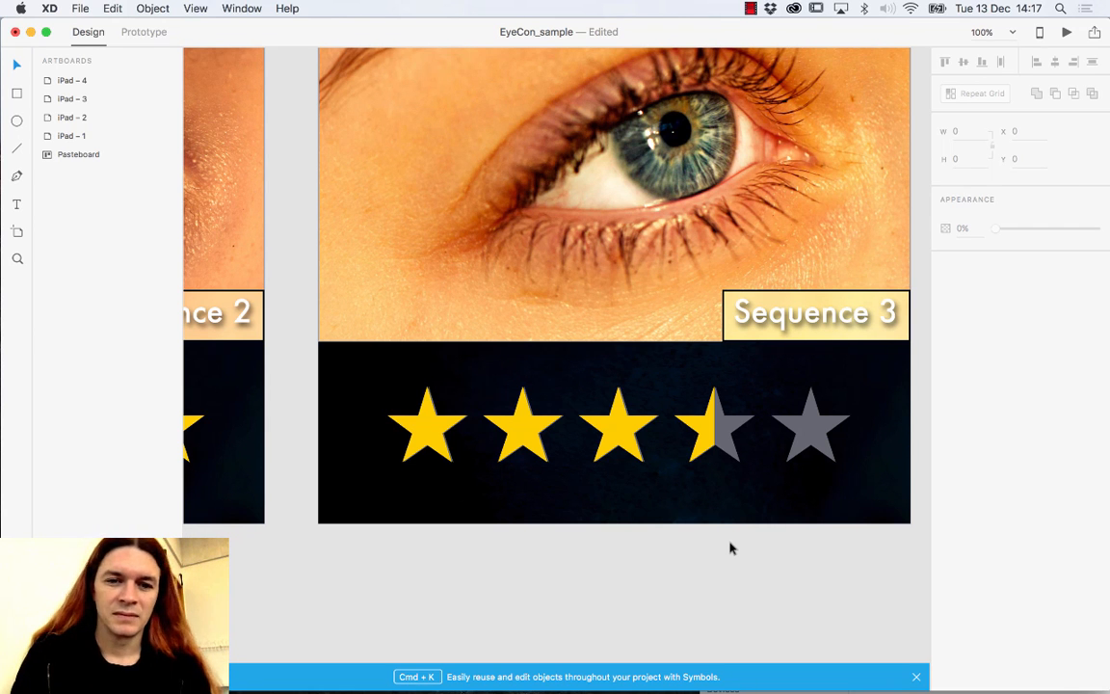
pyautogui.press('super+z')
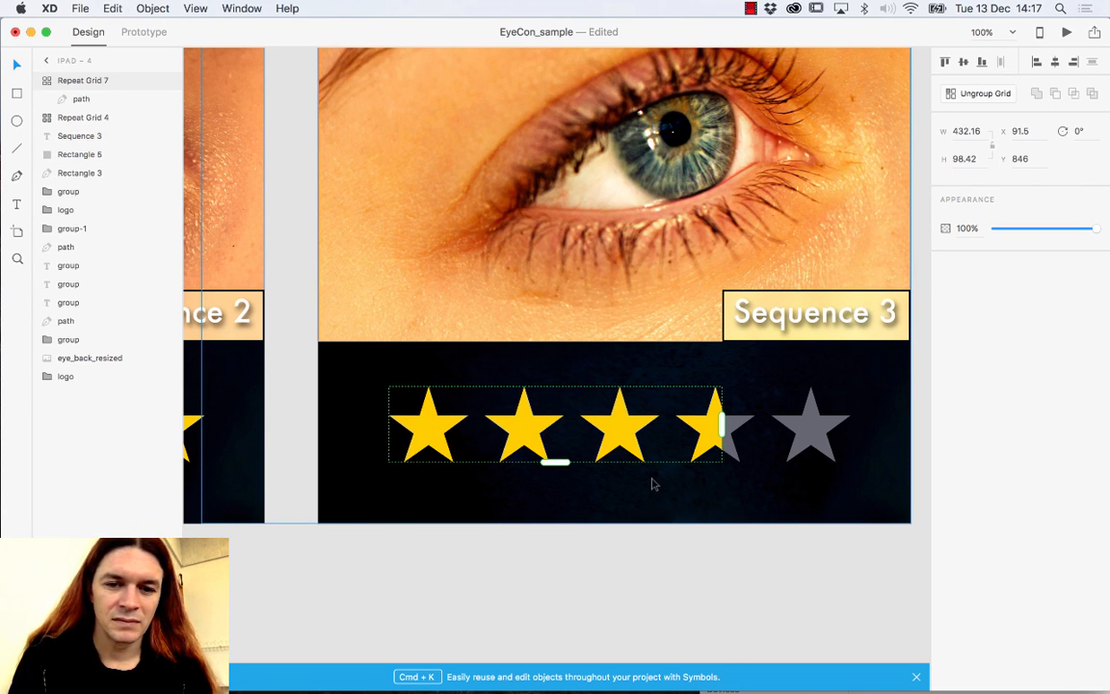
pyautogui.moveTo(722, 424); pyautogui.dragTo(714, 422)
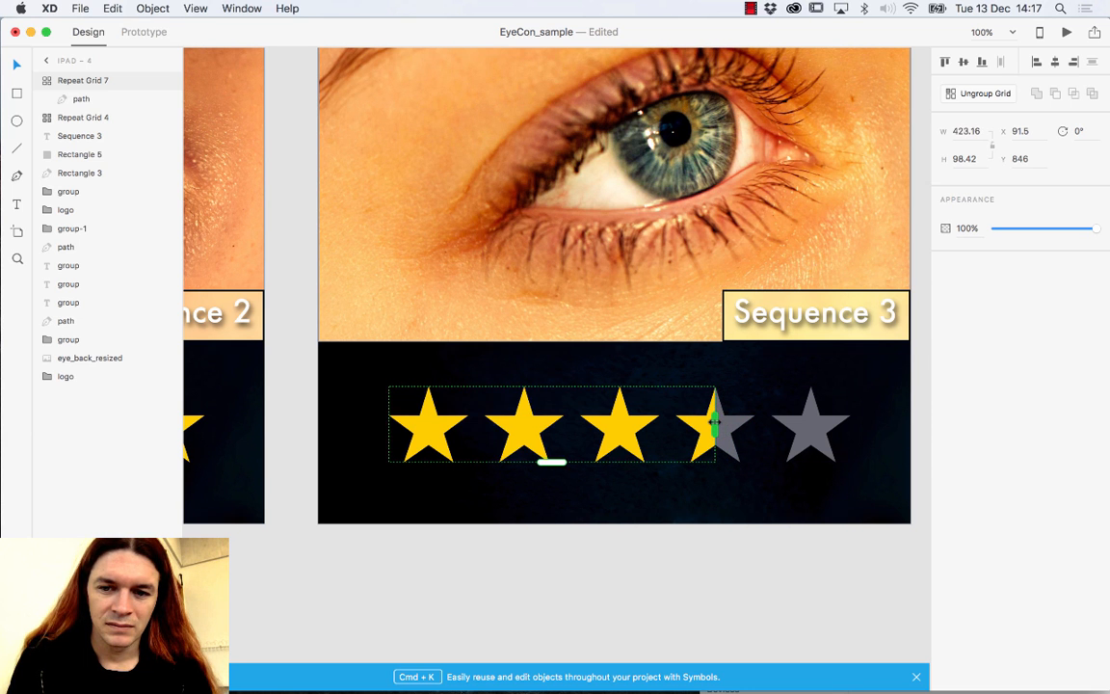
pyautogui.click(707, 513)
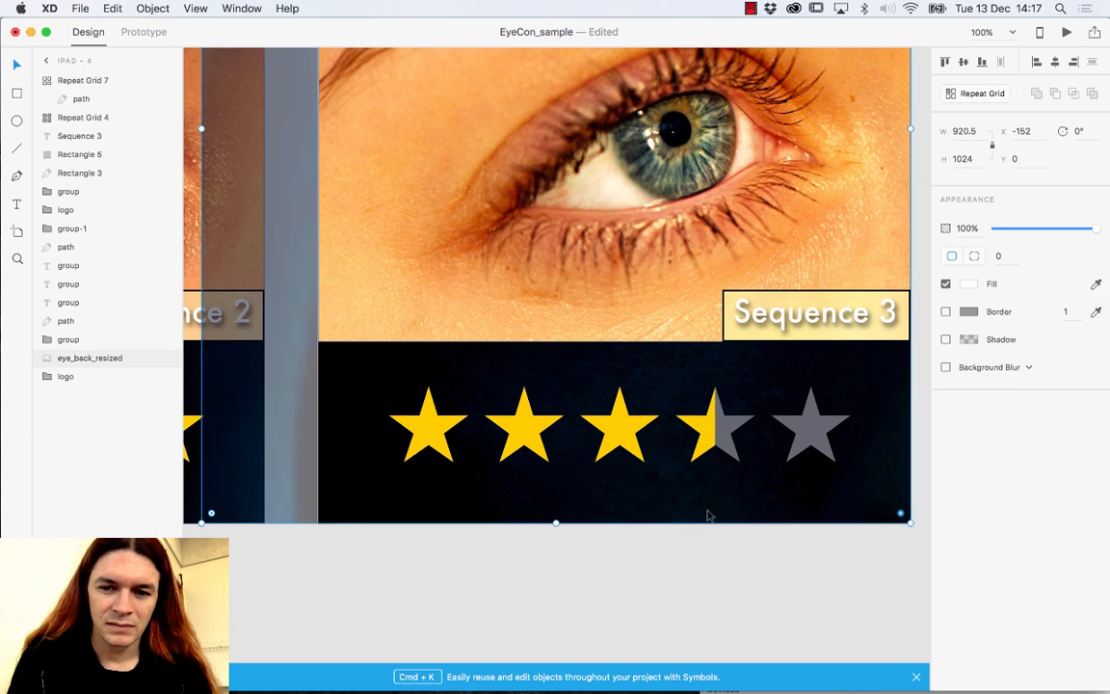
pyautogui.click(705, 585)
pyautogui.press('super+0')
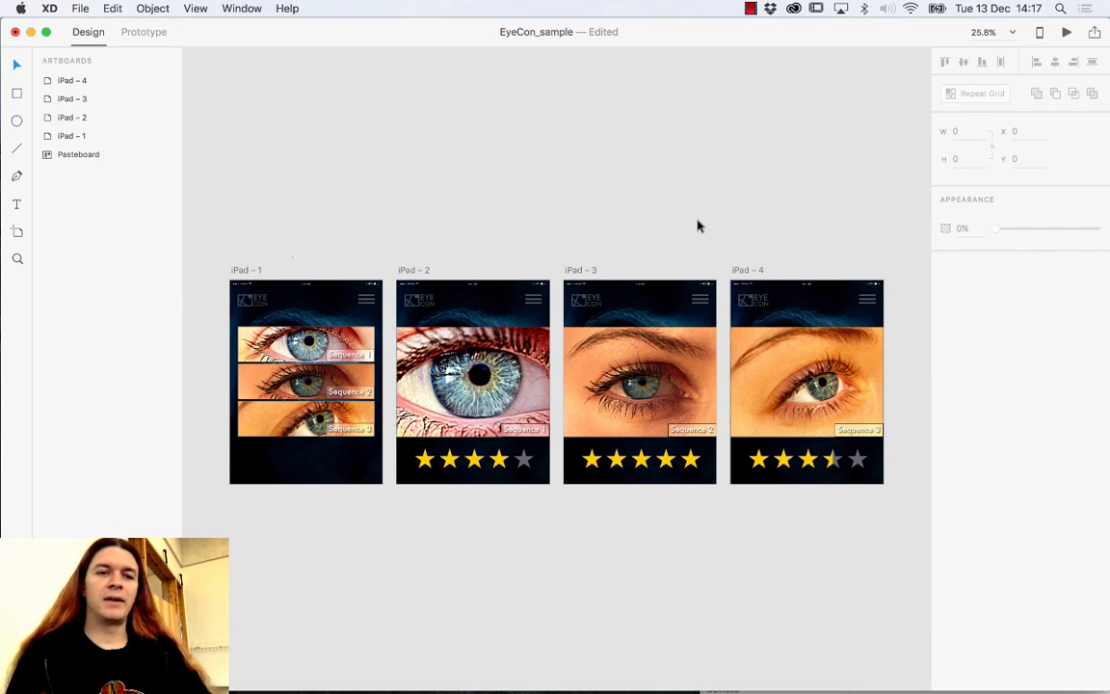
# Zoom to 200% on iPad – 4's EyeCon logo and step inside its group.
pyautogui.click(17, 258)
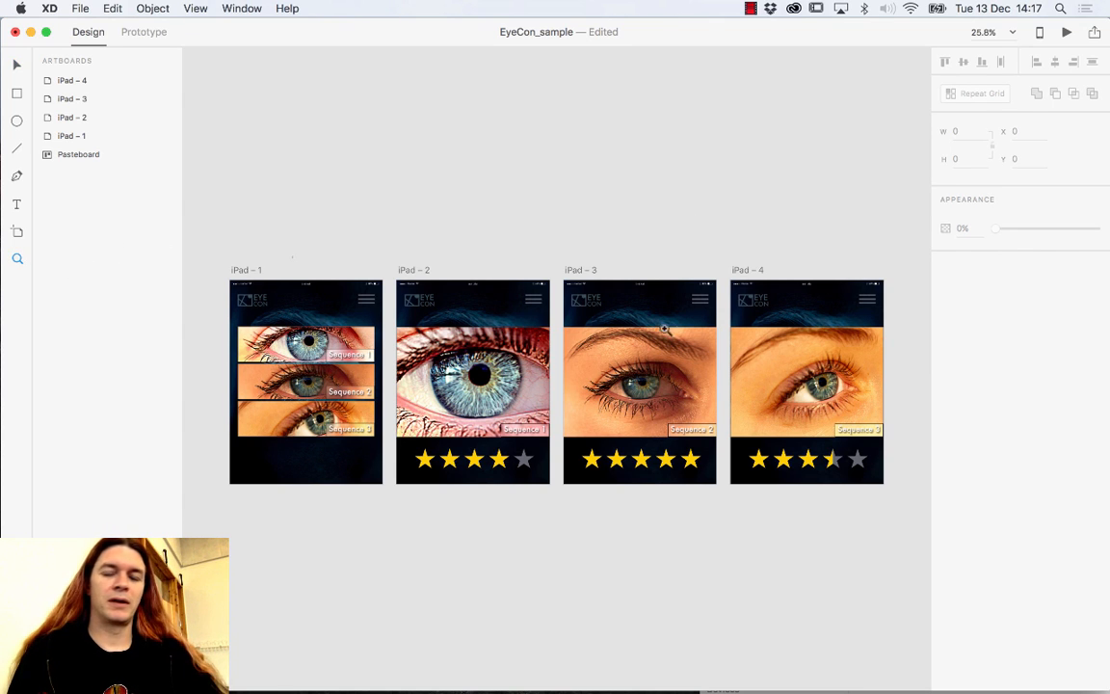
pyautogui.click(694, 297)
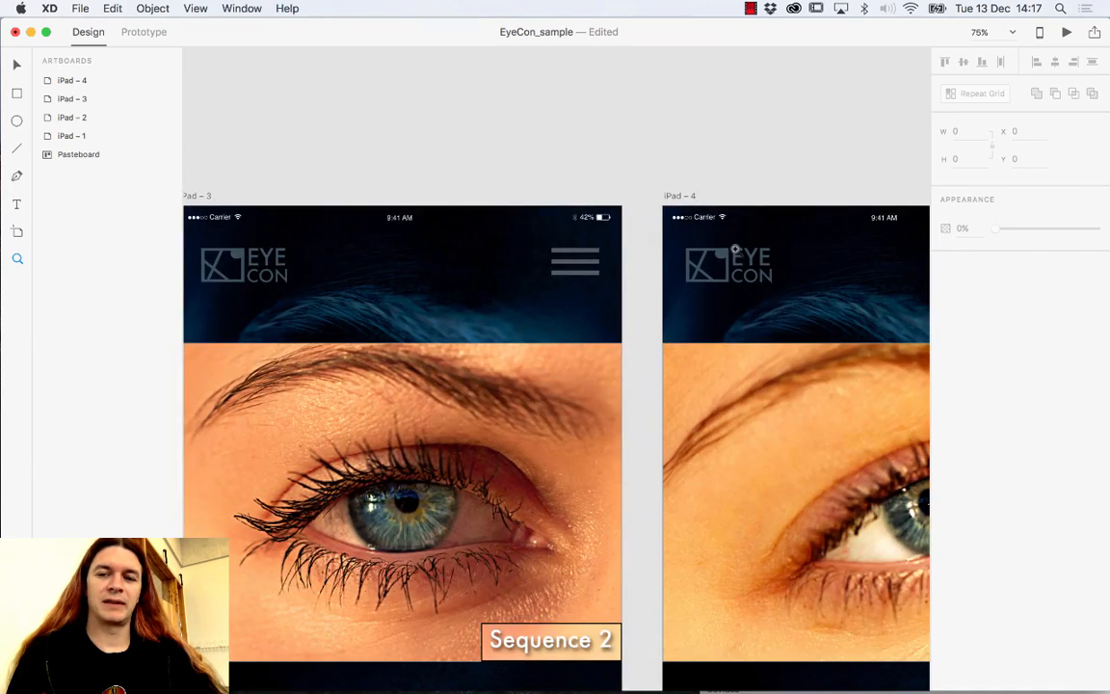
pyautogui.click(734, 248)
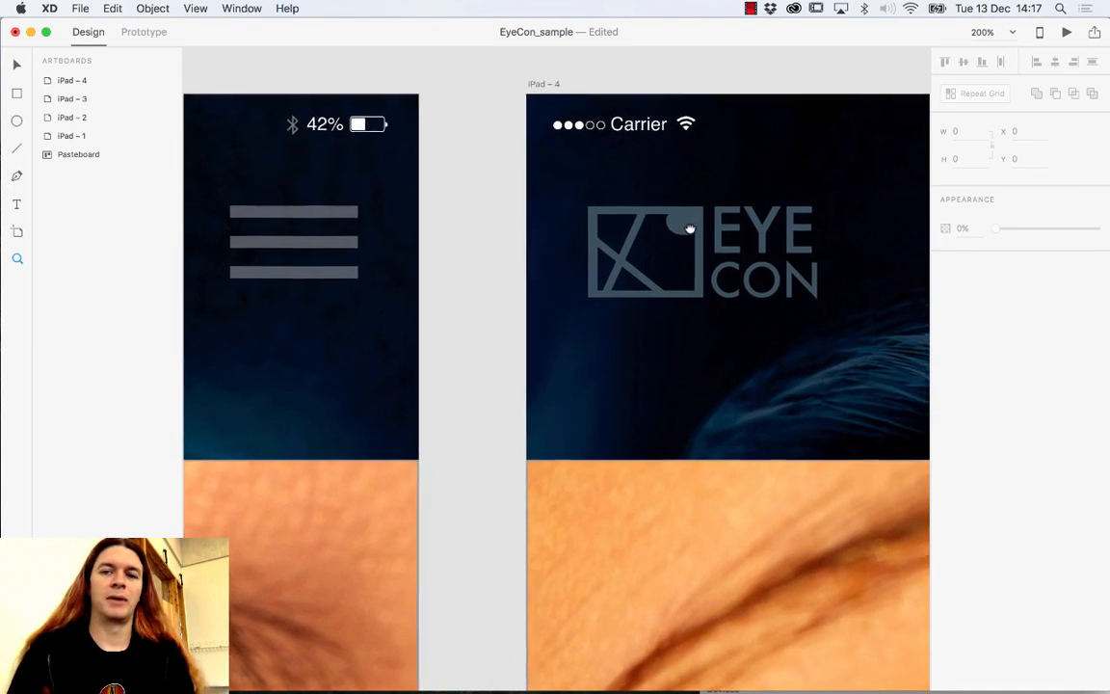
pyautogui.moveTo(689, 228); pyautogui.dragTo(636, 251)
pyautogui.press('v')
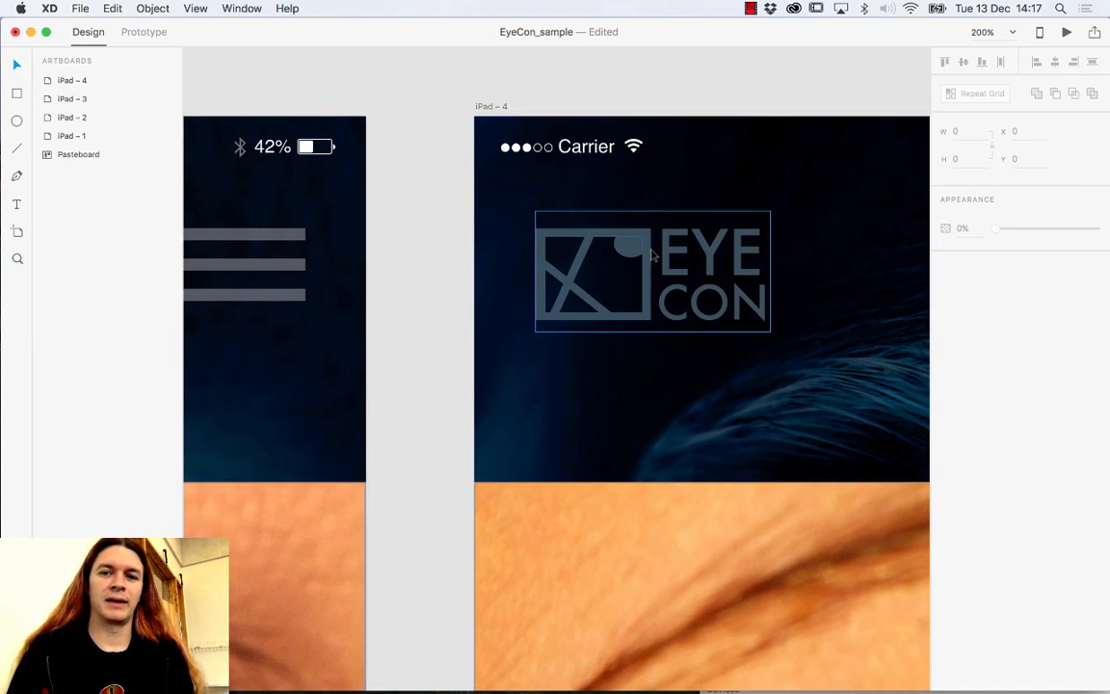
pyautogui.click(652, 256)
pyautogui.doubleClick(671, 239)
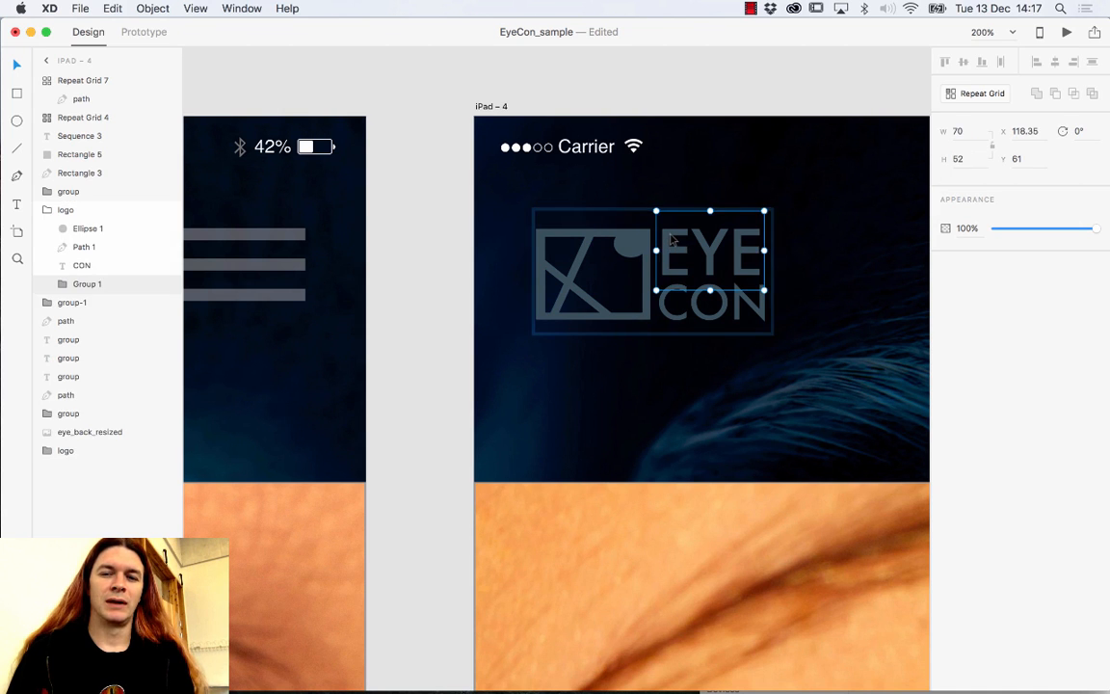
pyautogui.doubleClick(672, 239)
# Make the logo's small circle, Ellipse 1, narrower and shift it right.
pyautogui.click(641, 238)
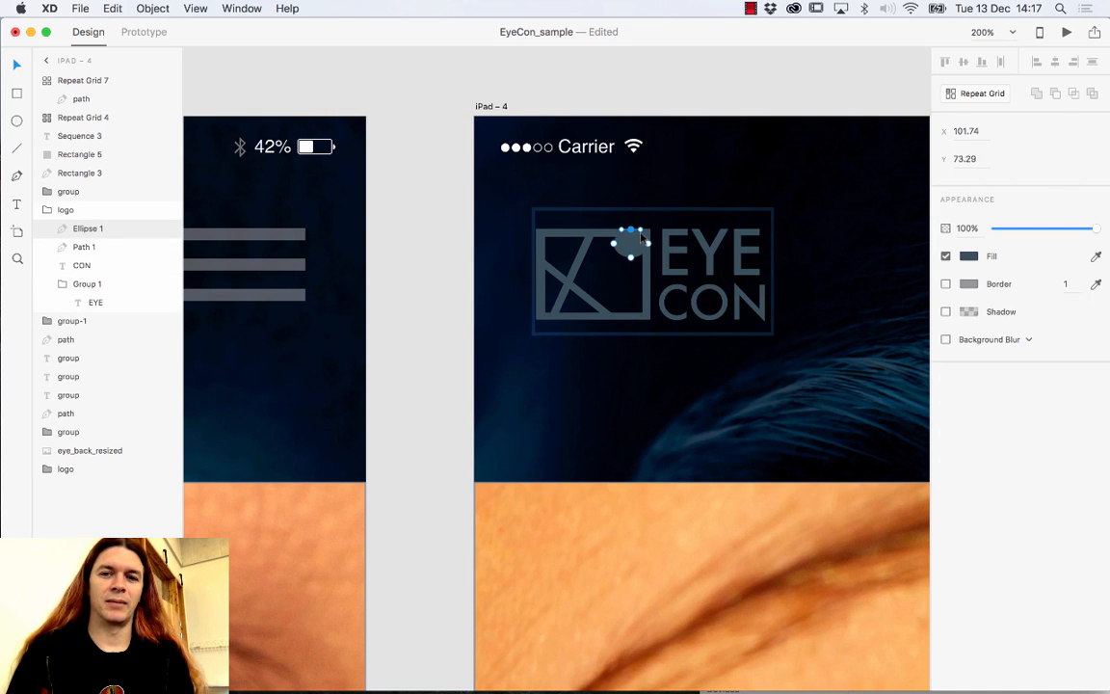
pyautogui.click(637, 247)
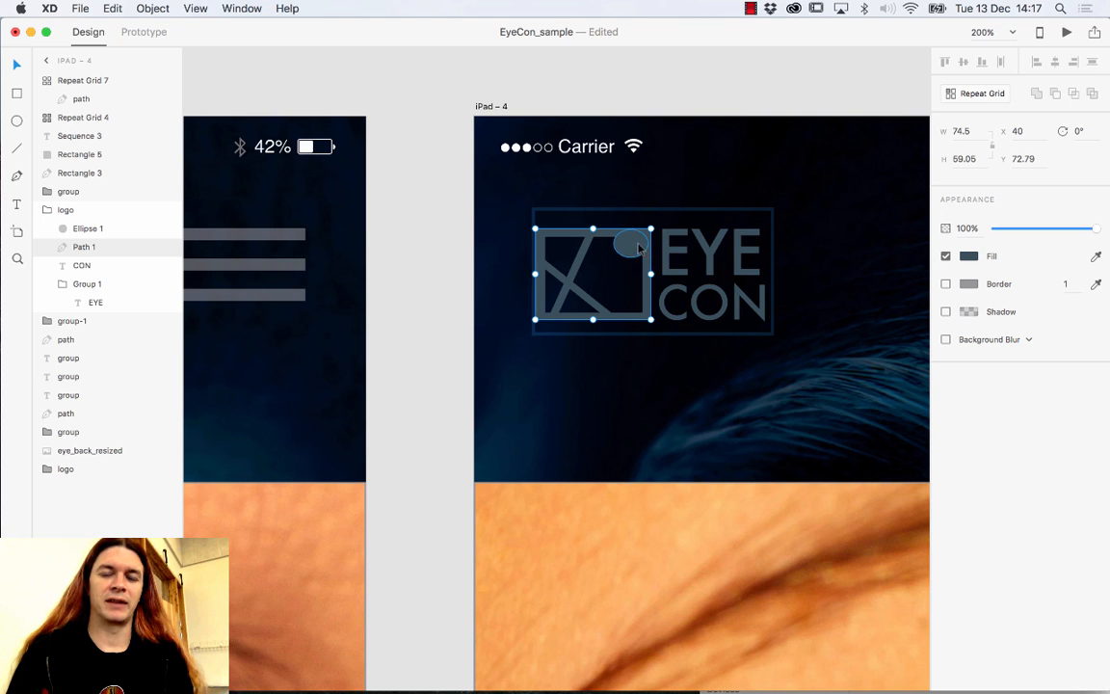
pyautogui.click(632, 245)
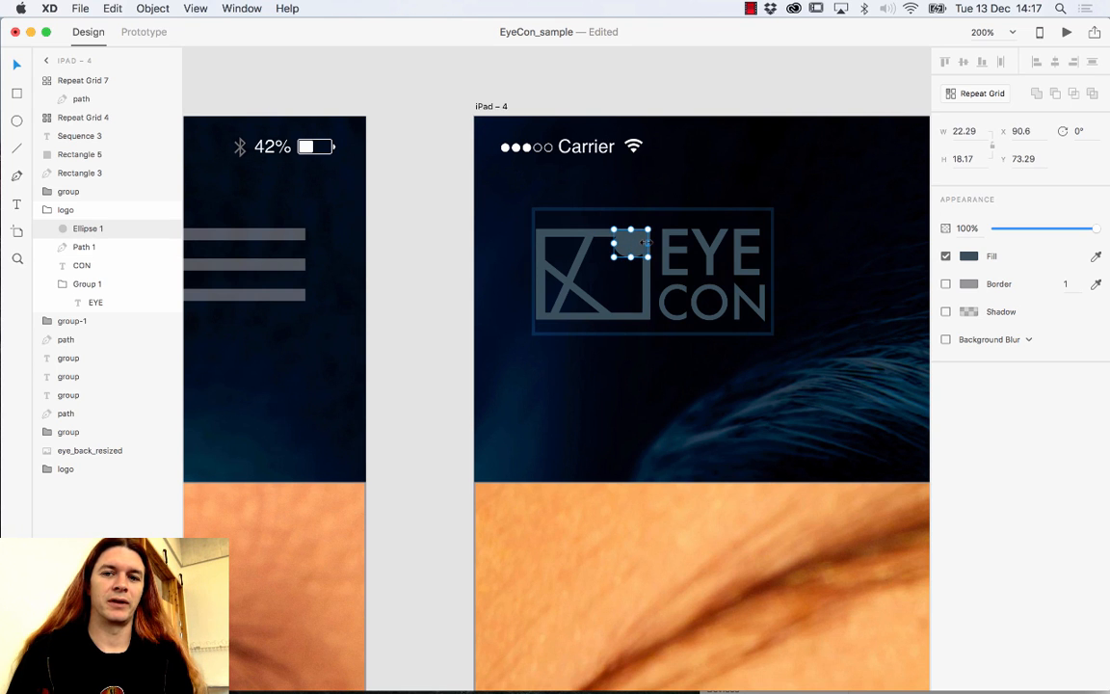
pyautogui.moveTo(648, 243)
pyautogui.mouseDown()
pyautogui.moveTo(644, 264)
pyautogui.moveTo(638, 248)
pyautogui.mouseUp()
pyautogui.click(584, 259)
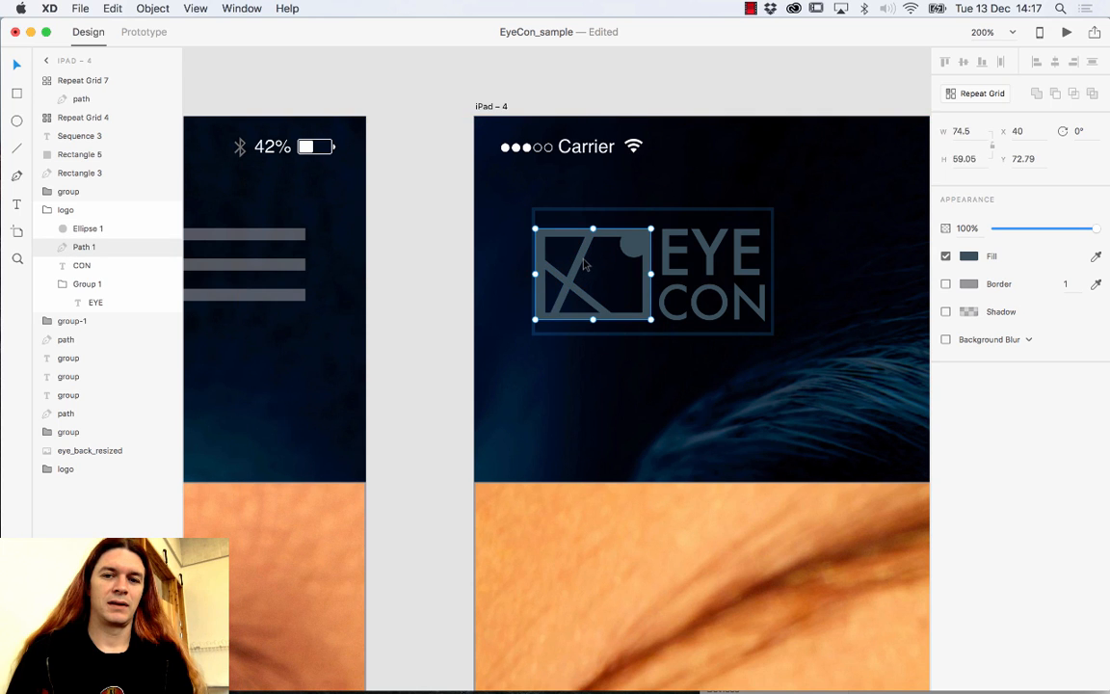
# Try moving an anchor on the logo's Path 1, then undo it and zoom out.
pyautogui.doubleClick(582, 269)
pyautogui.moveTo(576, 280)
pyautogui.mouseDown()
pyautogui.moveTo(632, 274)
pyautogui.moveTo(585, 278)
pyautogui.mouseUp()
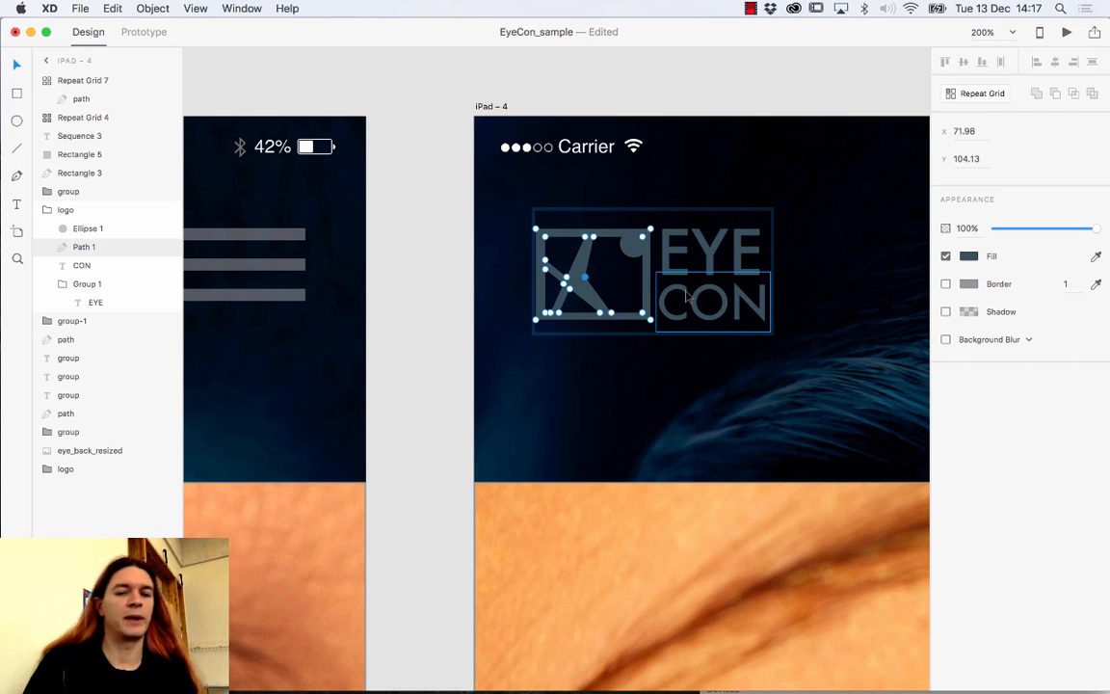
pyautogui.press('super+minus')
pyautogui.press('super+minus')
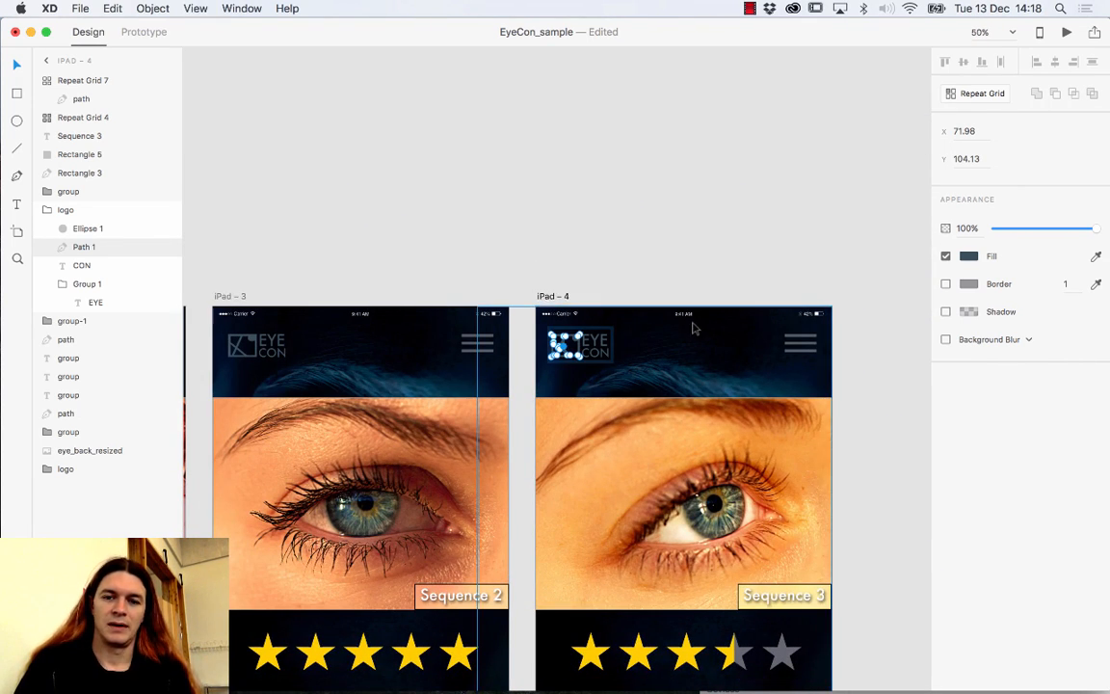
pyautogui.press('super+z')
pyautogui.press('super+z')
pyautogui.click(663, 289)
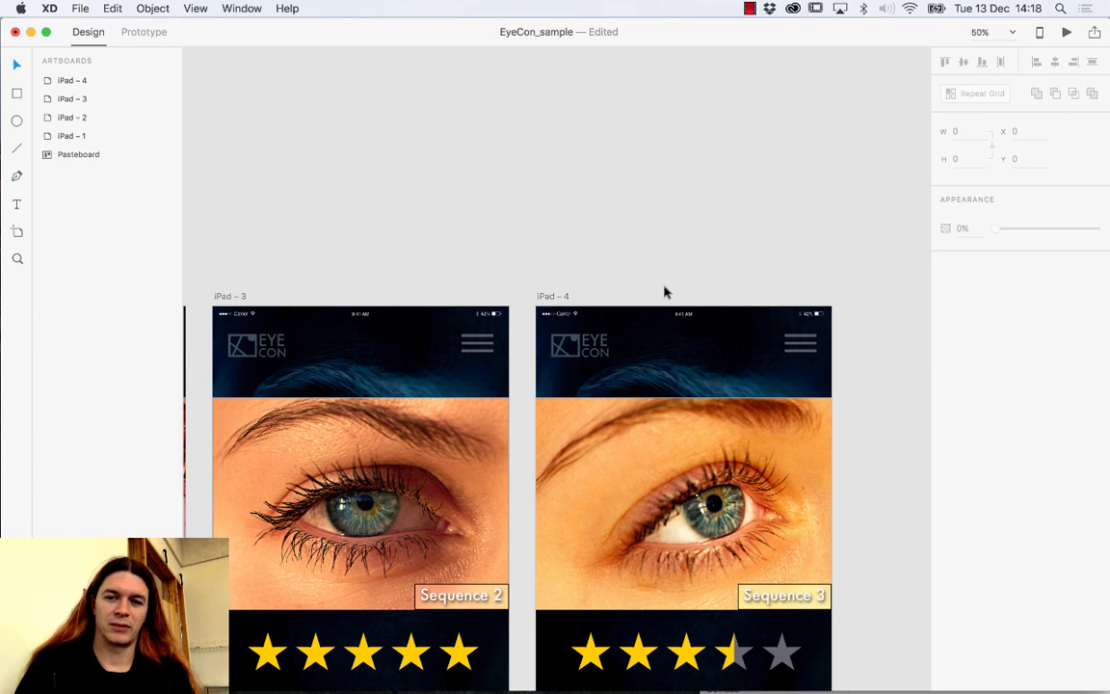
# Undo the last change, clear the selection and zoom out to show iPad – 2 through iPad – 4.
pyautogui.press('super+z')
pyautogui.click(673, 290)
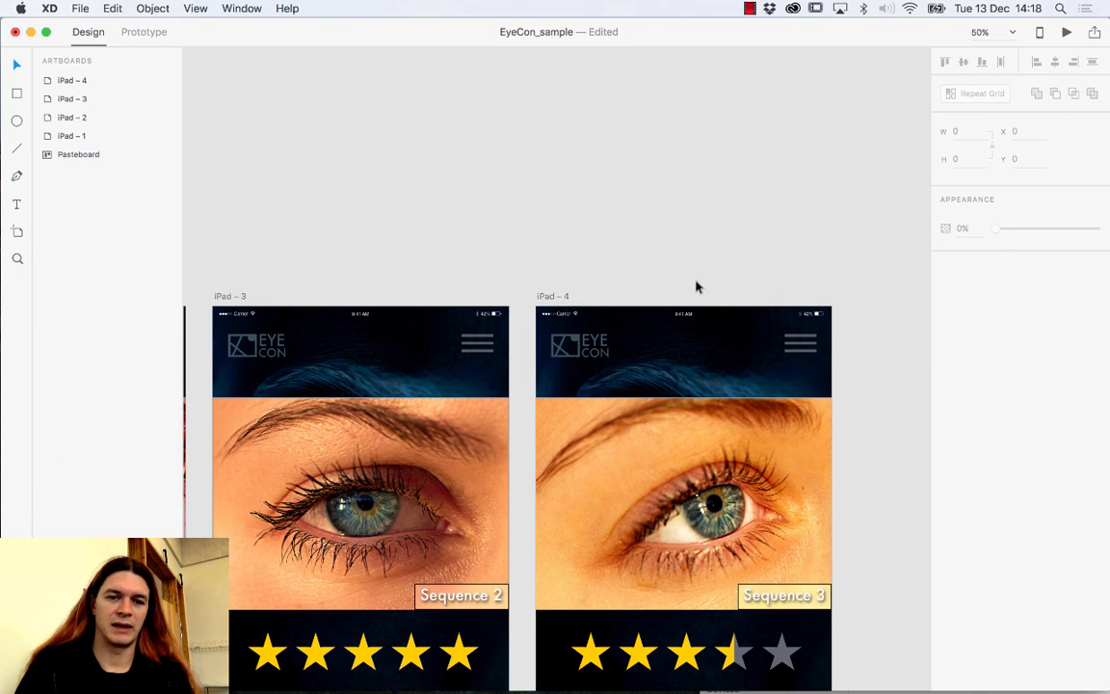
pyautogui.hscroll(5, 718, 280)
pyautogui.scroll(-2, 718, 280)
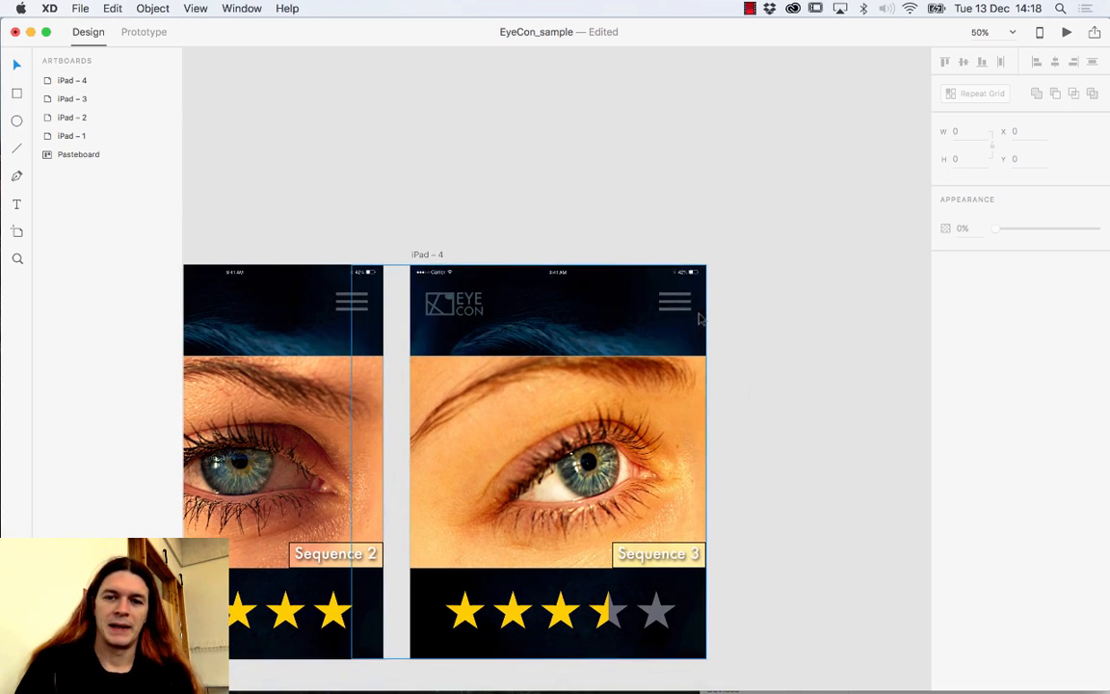
pyautogui.press('super+minus')
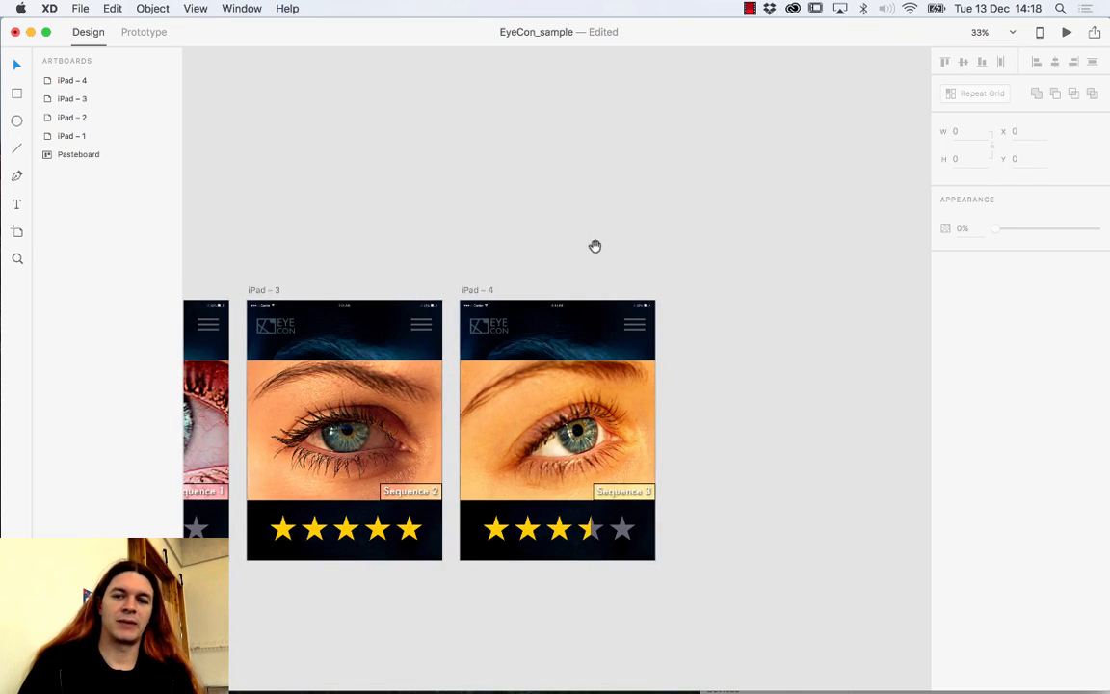
pyautogui.moveTo(595, 246); pyautogui.dragTo(751, 238)
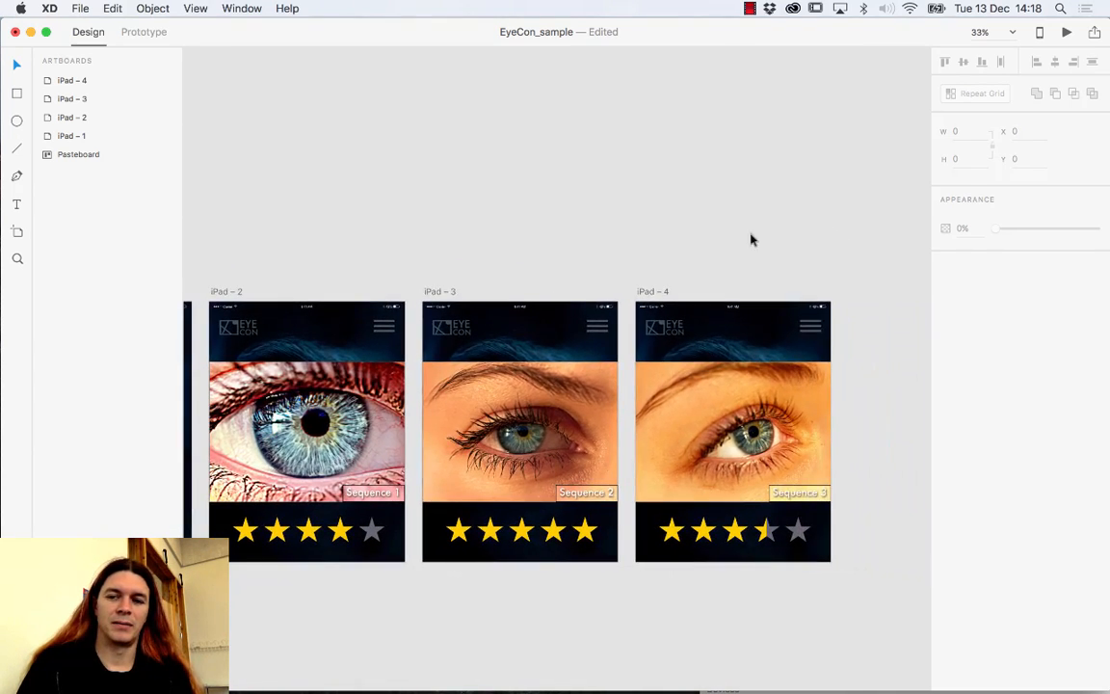
# Select the whole iPad – 4 artboard by its title.
pyautogui.click(811, 331)
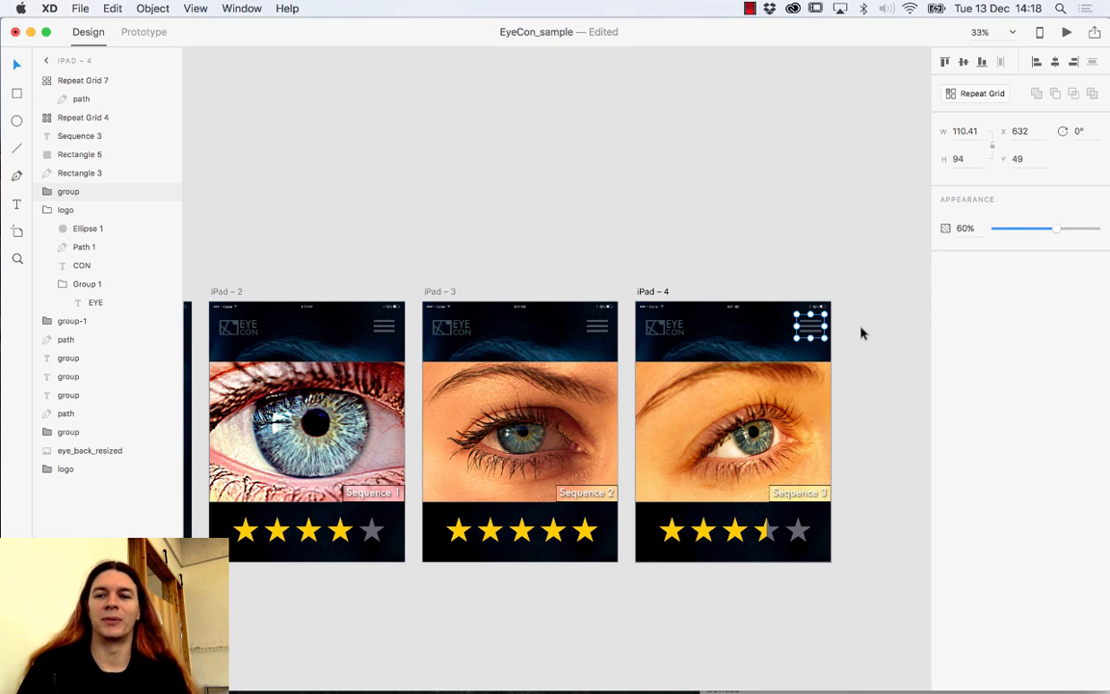
pyautogui.moveTo(863, 330); pyautogui.dragTo(629, 338)
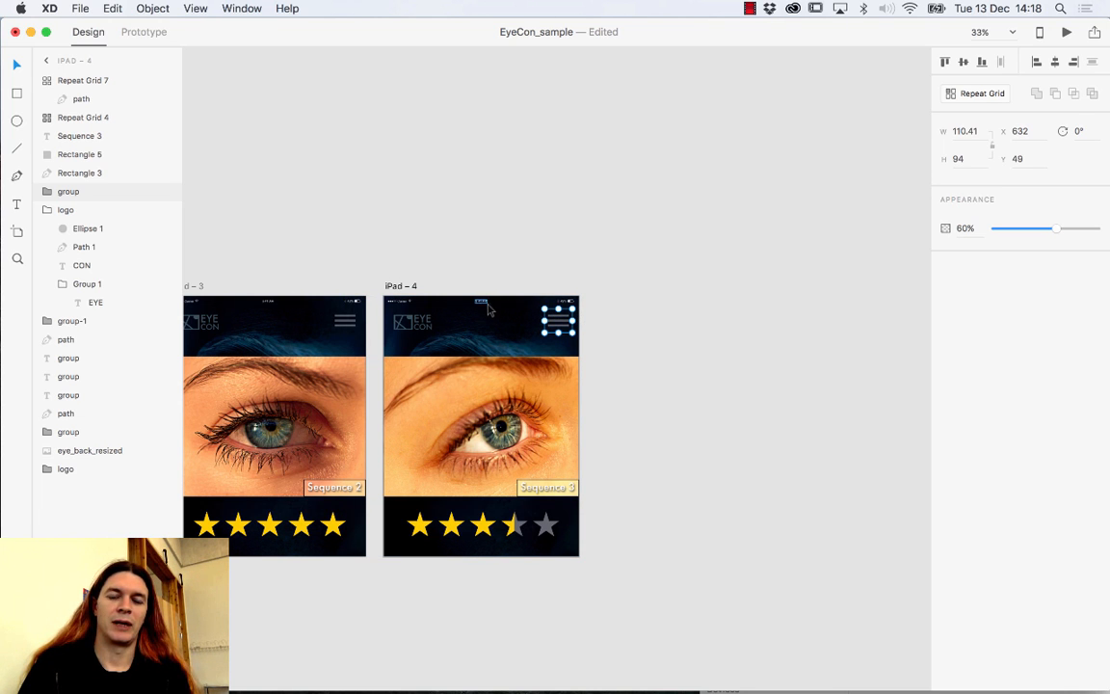
pyautogui.hscroll(-10, 446, 296)
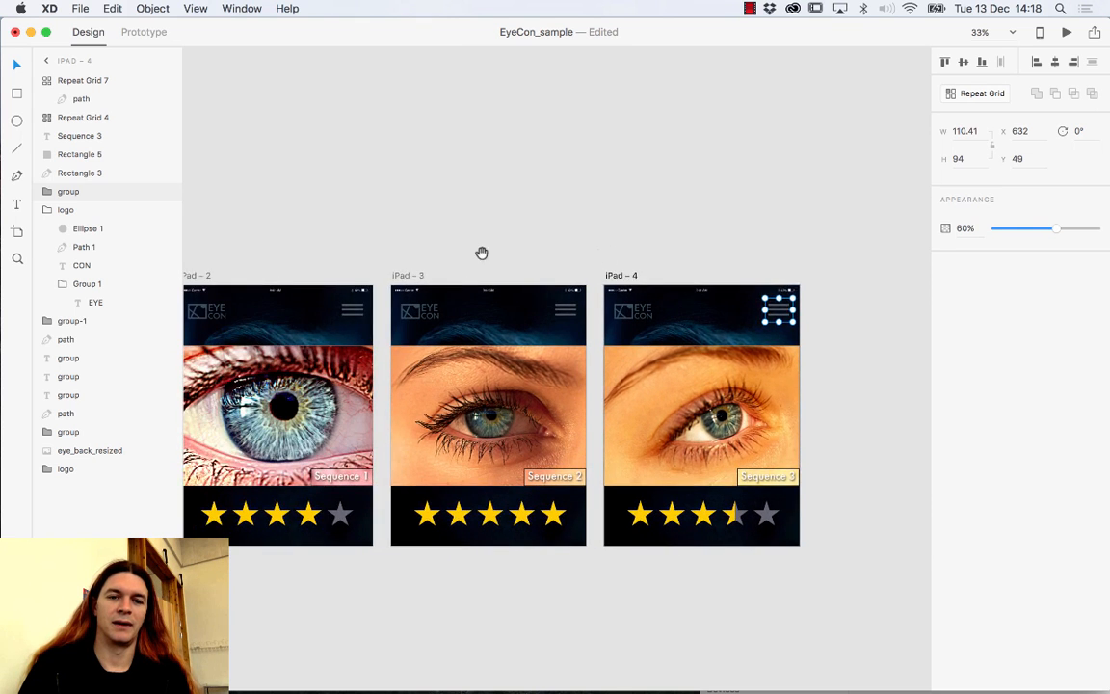
pyautogui.moveTo(607, 252); pyautogui.dragTo(256, 249)
pyautogui.click(556, 302)
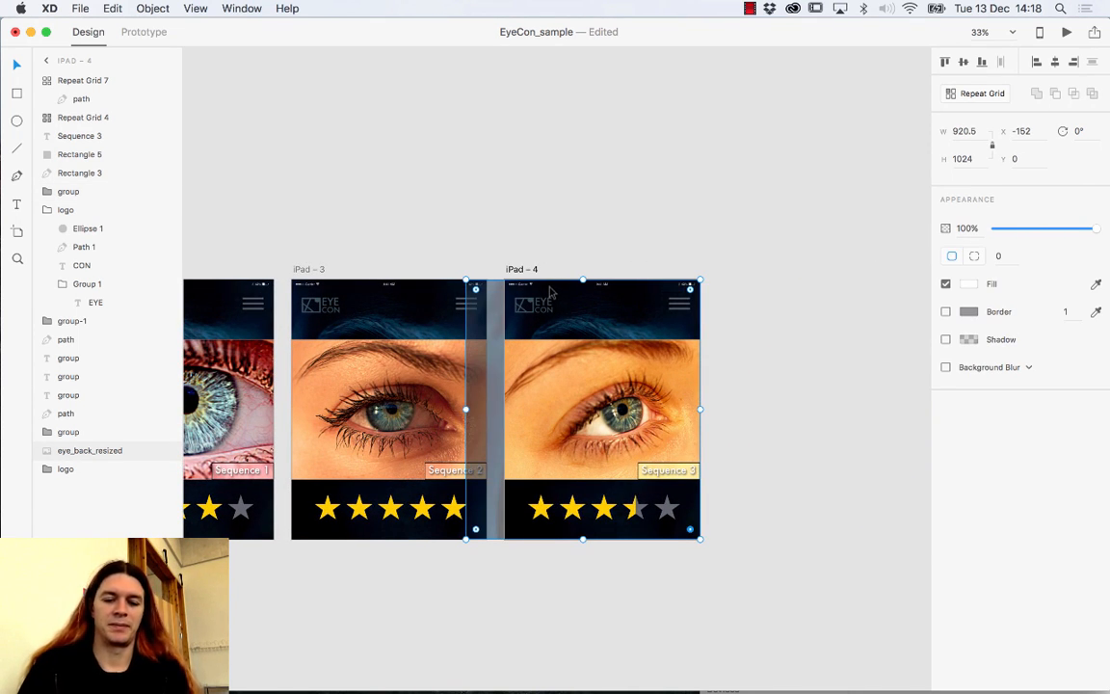
pyautogui.click(533, 269)
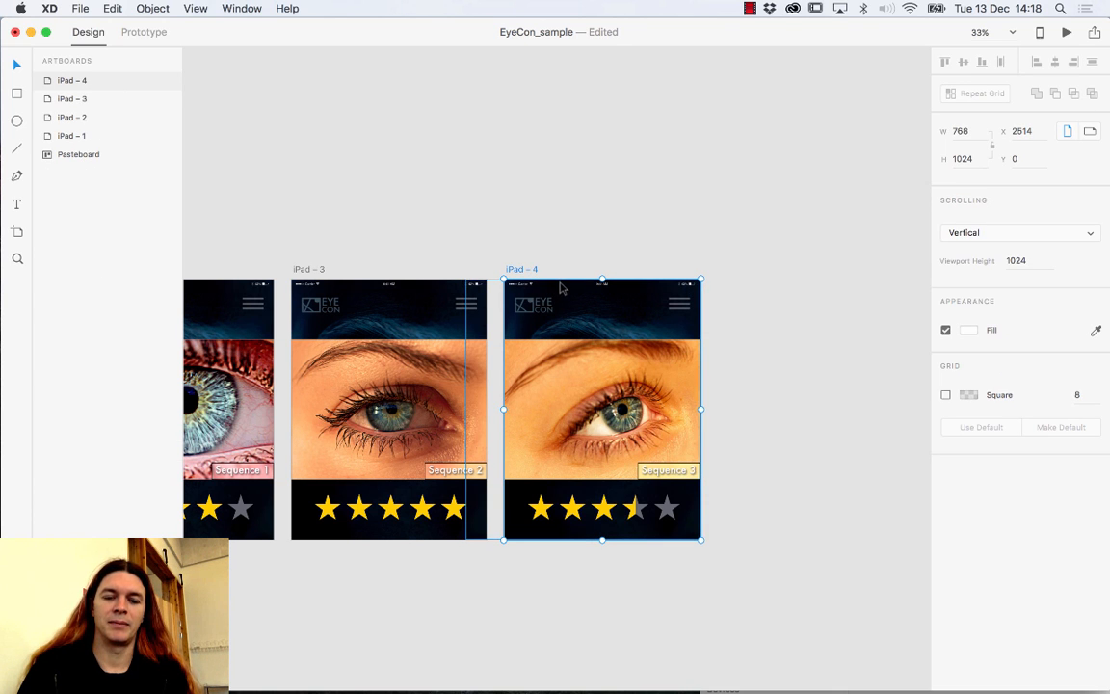
# Duplicate iPad – 4 as iPad – 5 and delete its orange eye photo.
pyautogui.press('super+d')
pyautogui.click(763, 362)
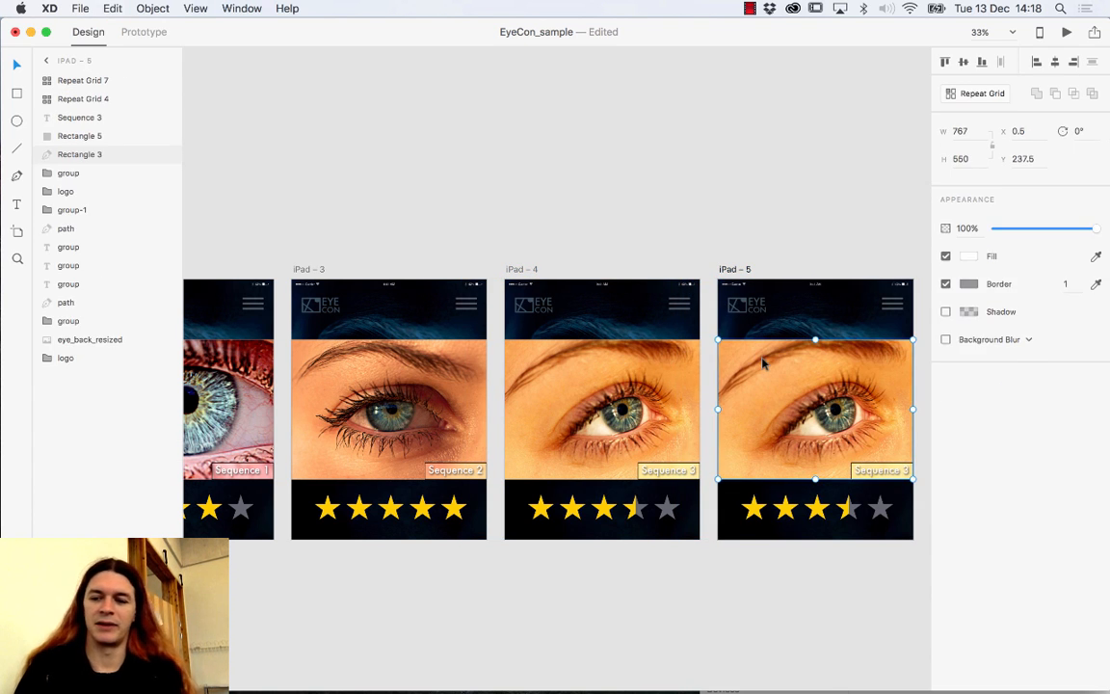
pyautogui.press('Delete')
# Delete the yellow and grey rating stars, the Sequence 3 label and the dark bottom strip.
pyautogui.click(778, 507)
pyautogui.press('Delete')
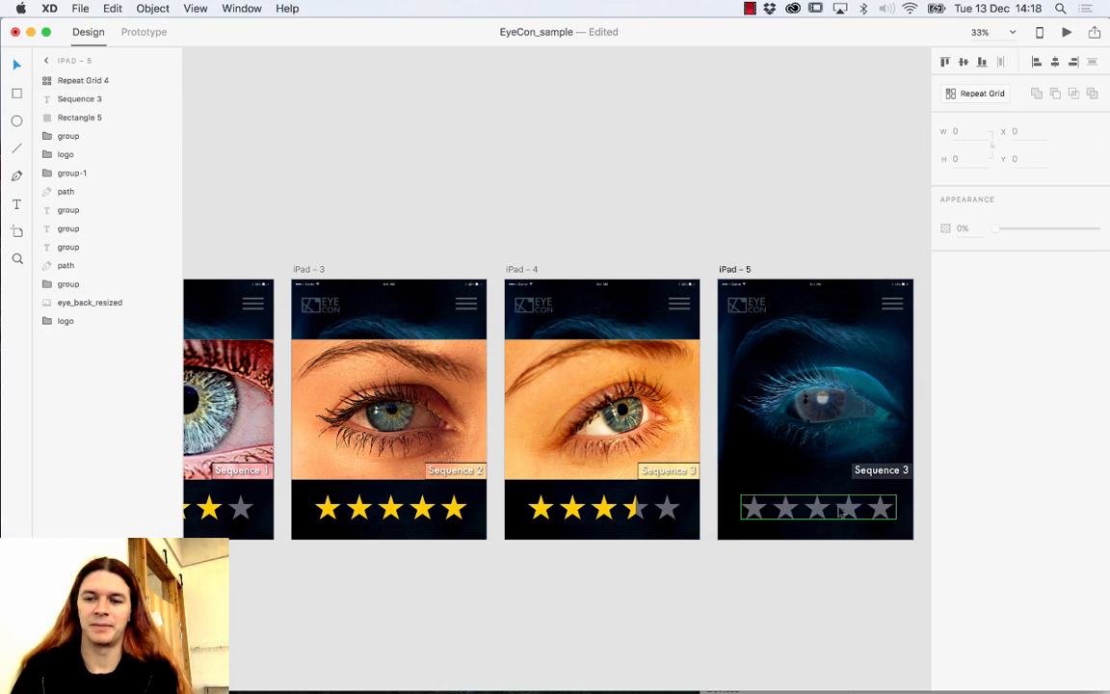
pyautogui.press('Delete')
pyautogui.click(880, 471)
pyautogui.press('Delete')
pyautogui.click(884, 479)
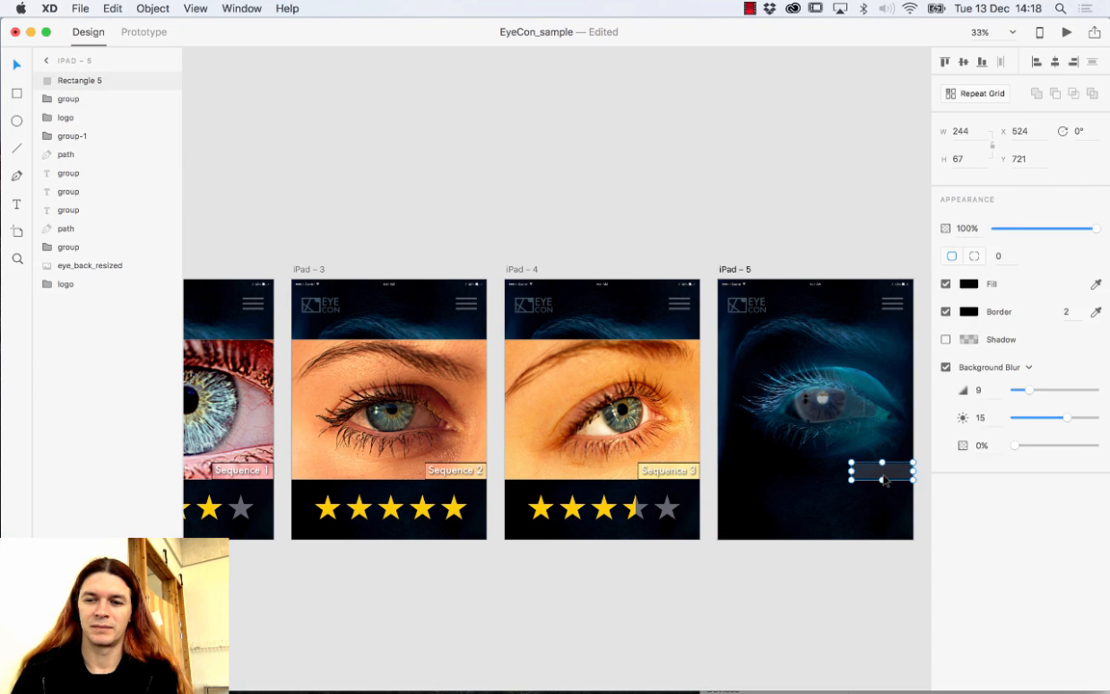
pyautogui.press('Delete')
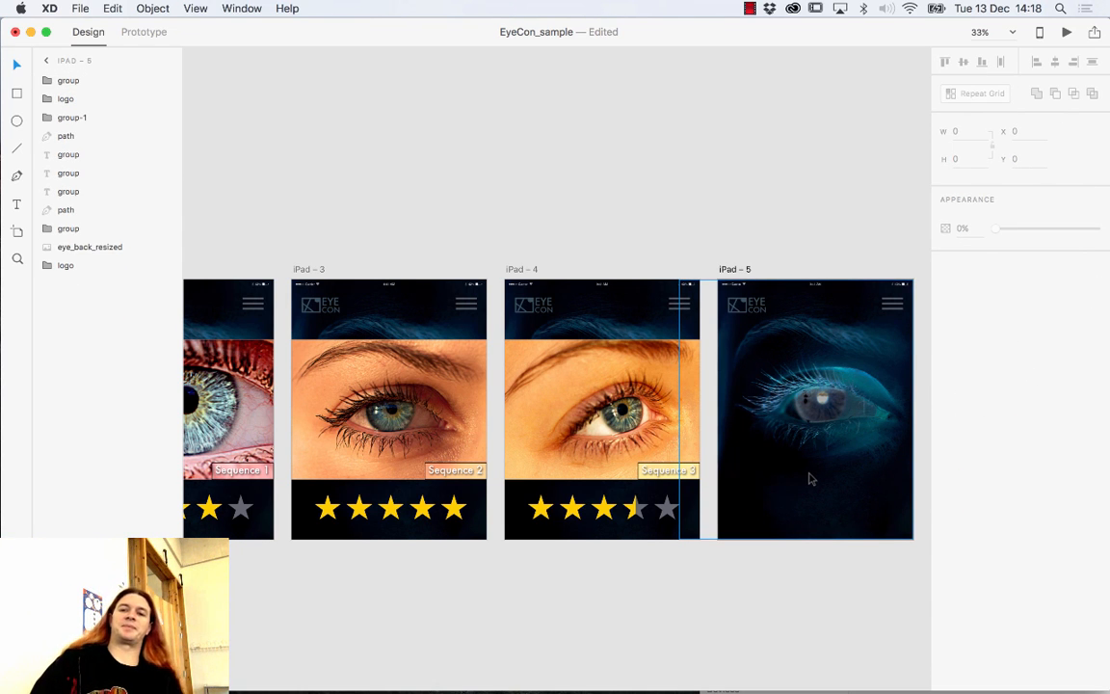
pyautogui.moveTo(834, 265); pyautogui.dragTo(738, 263)
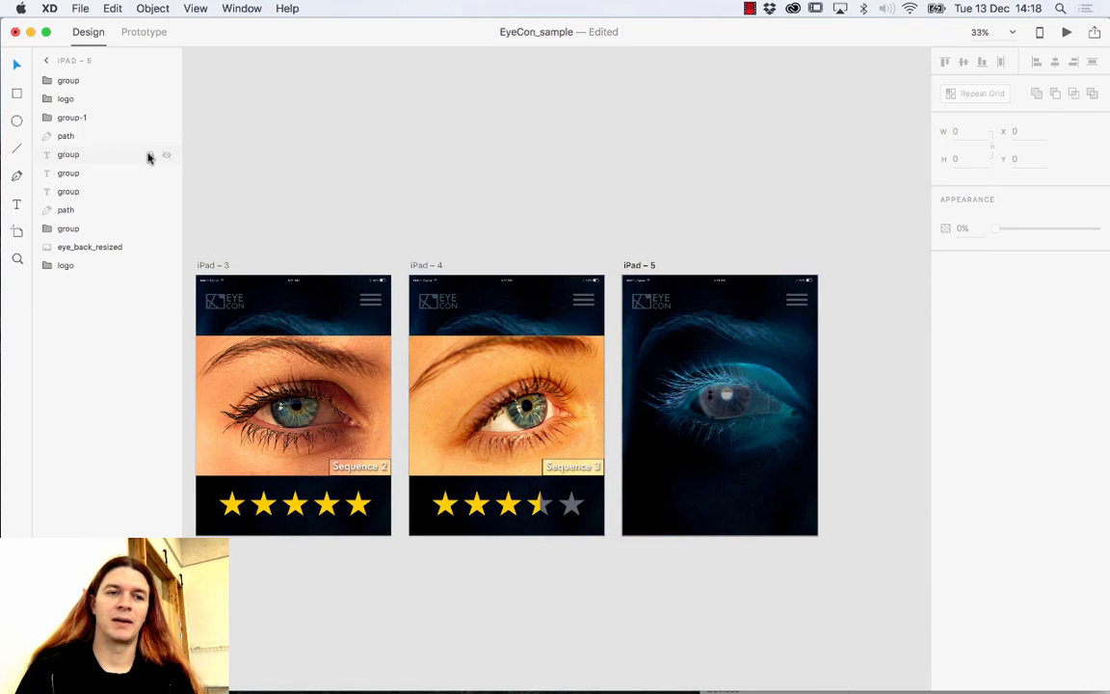
pyautogui.click(16, 93)
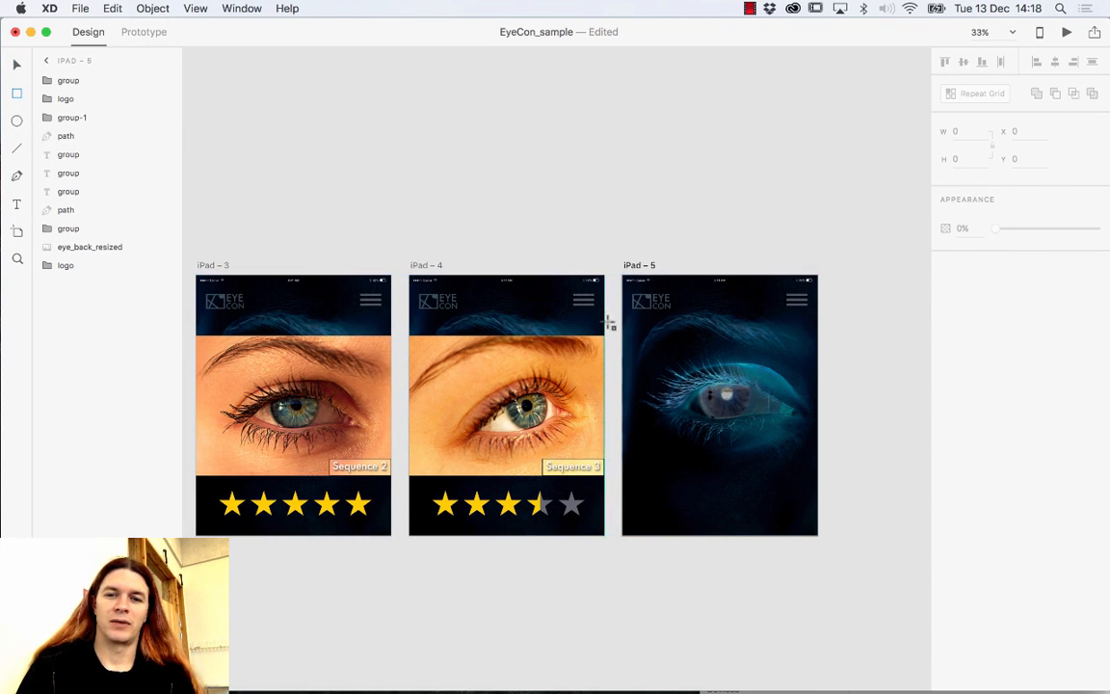
# Draw a borderless 768 × 161 bar at Y 185 across iPad – 5, filled orange #FFA700.
pyautogui.moveTo(621, 323); pyautogui.dragTo(822, 366)
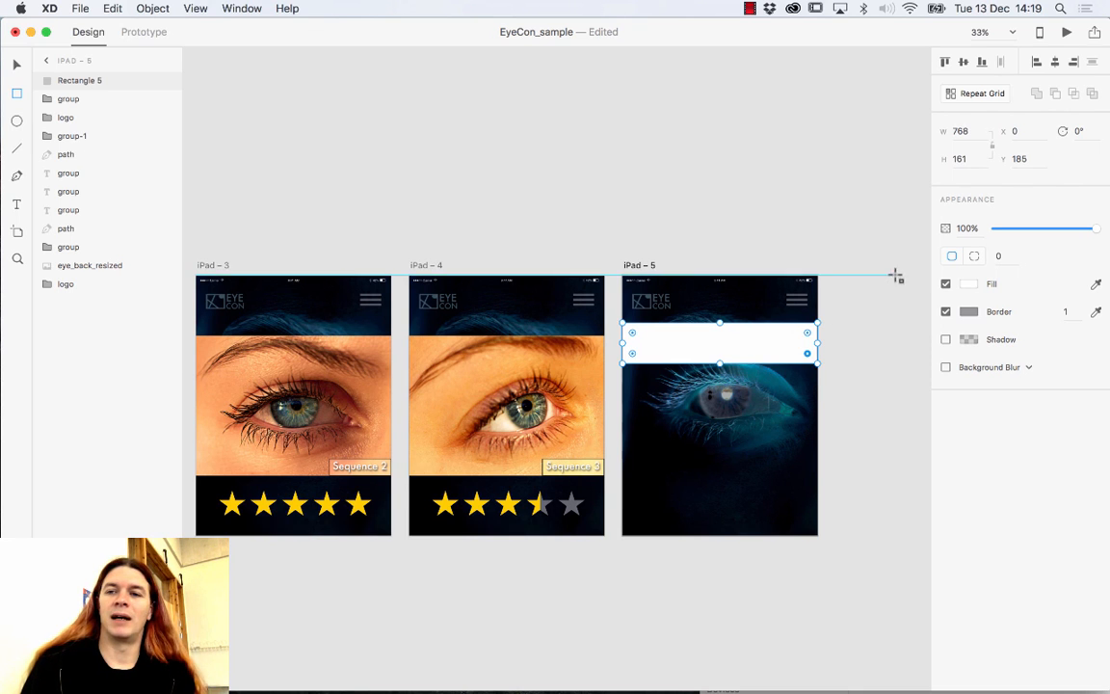
pyautogui.click(945, 311)
pyautogui.click(738, 333)
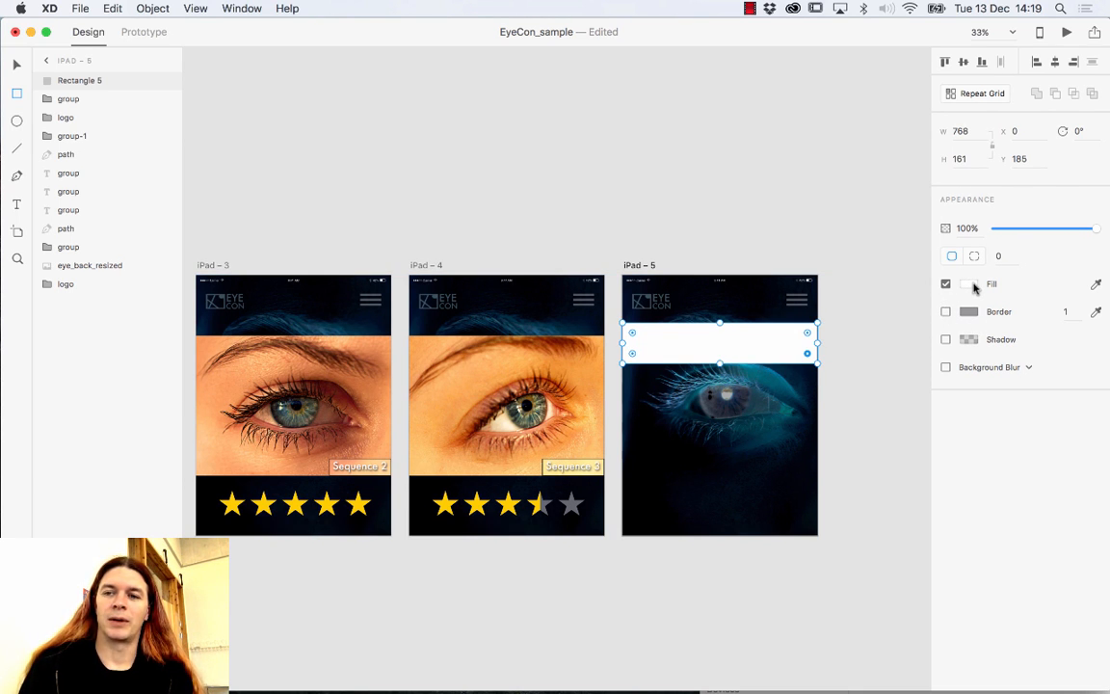
pyautogui.click(968, 284)
pyautogui.moveTo(867, 216); pyautogui.dragTo(918, 304)
pyautogui.click(918, 295)
pyautogui.moveTo(918, 302); pyautogui.dragTo(917, 305)
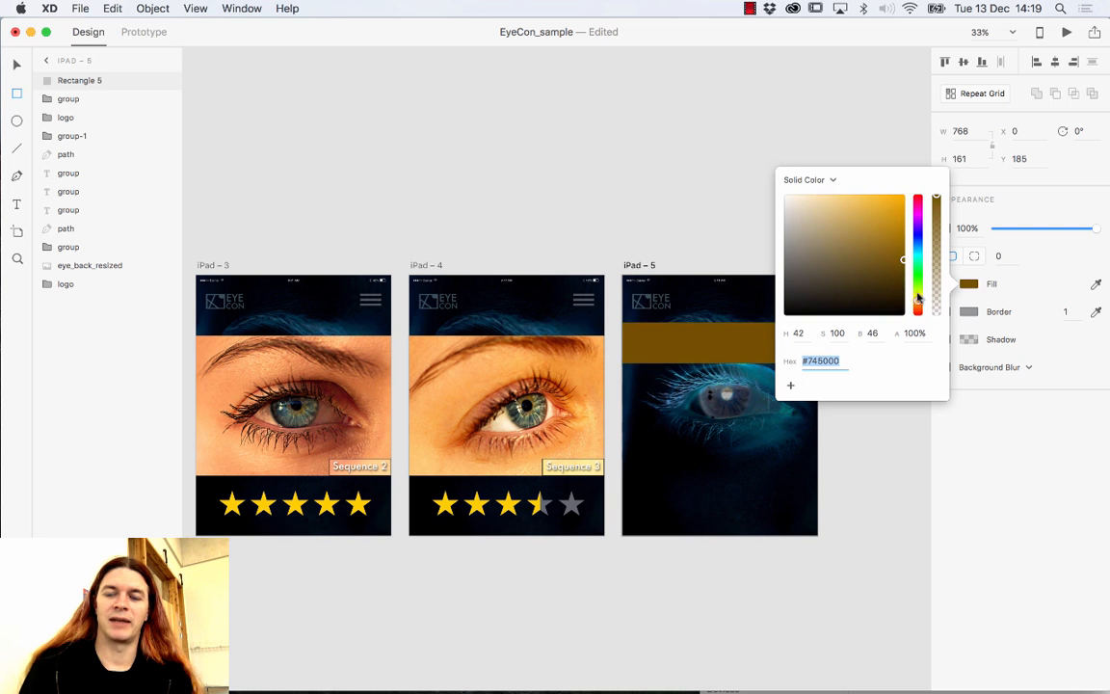
pyautogui.moveTo(902, 248); pyautogui.dragTo(905, 195)
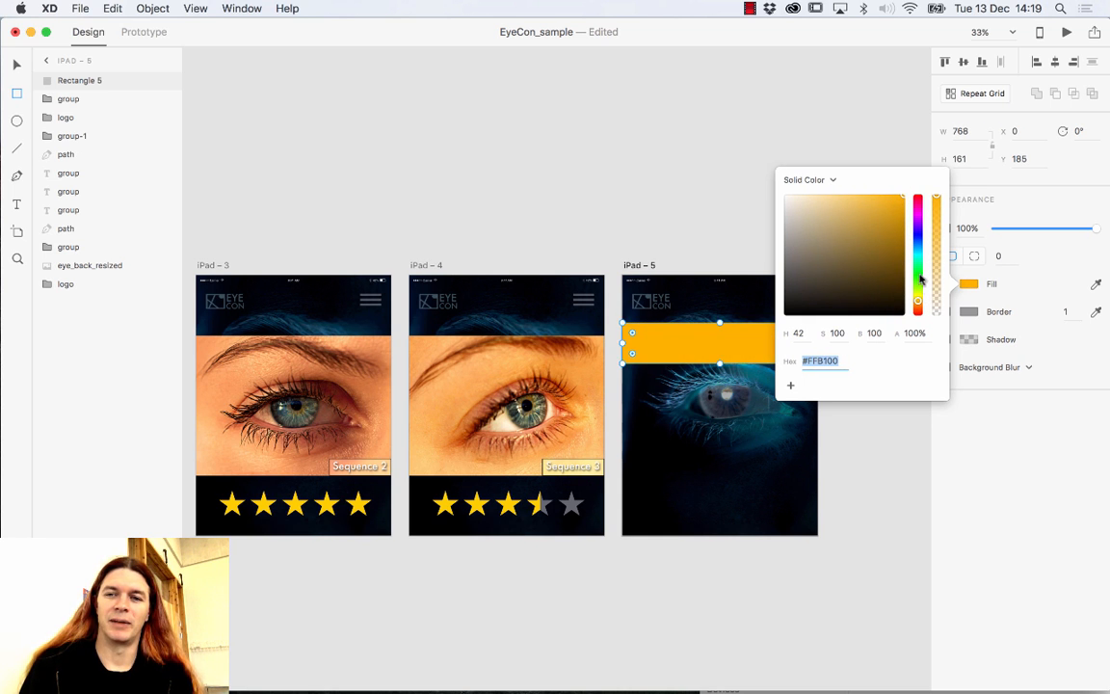
pyautogui.moveTo(917, 299); pyautogui.dragTo(919, 302)
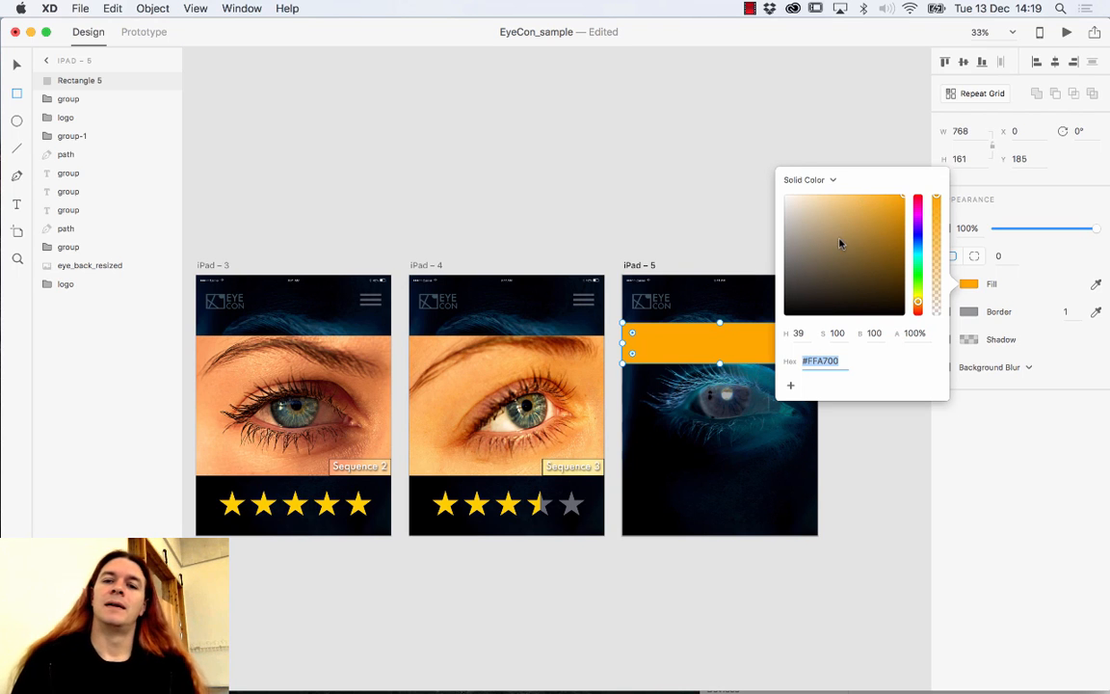
pyautogui.click(633, 228)
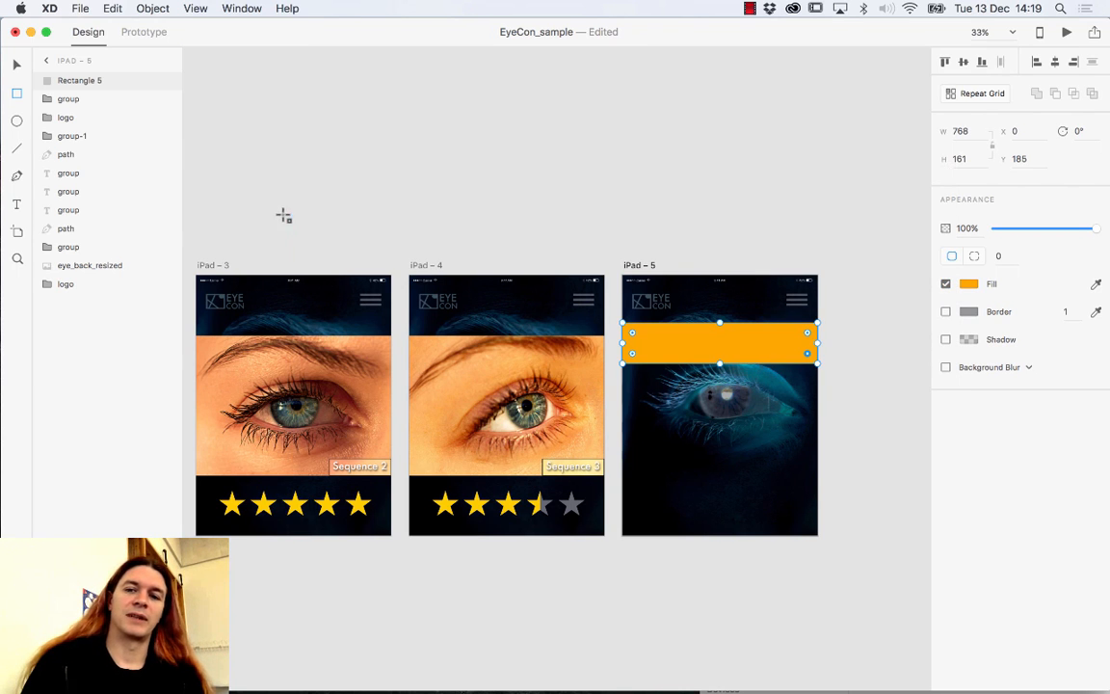
# Add a text box on the orange bar set in Futura at size 60.
pyautogui.click(16, 204)
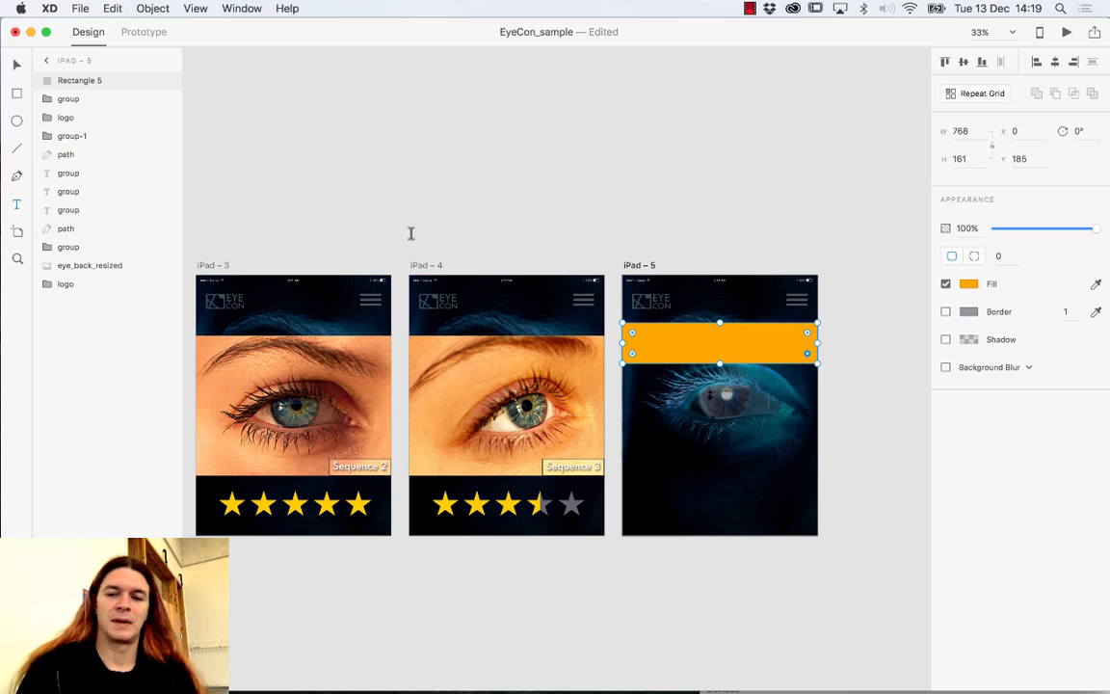
pyautogui.click(677, 348)
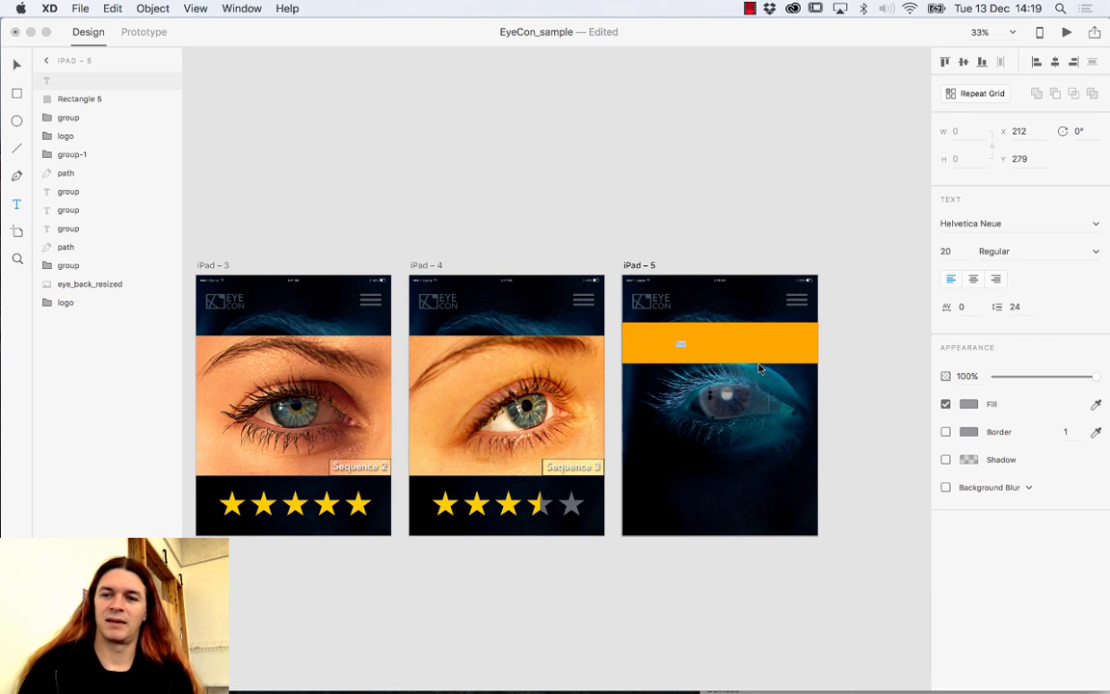
pyautogui.click(956, 249)
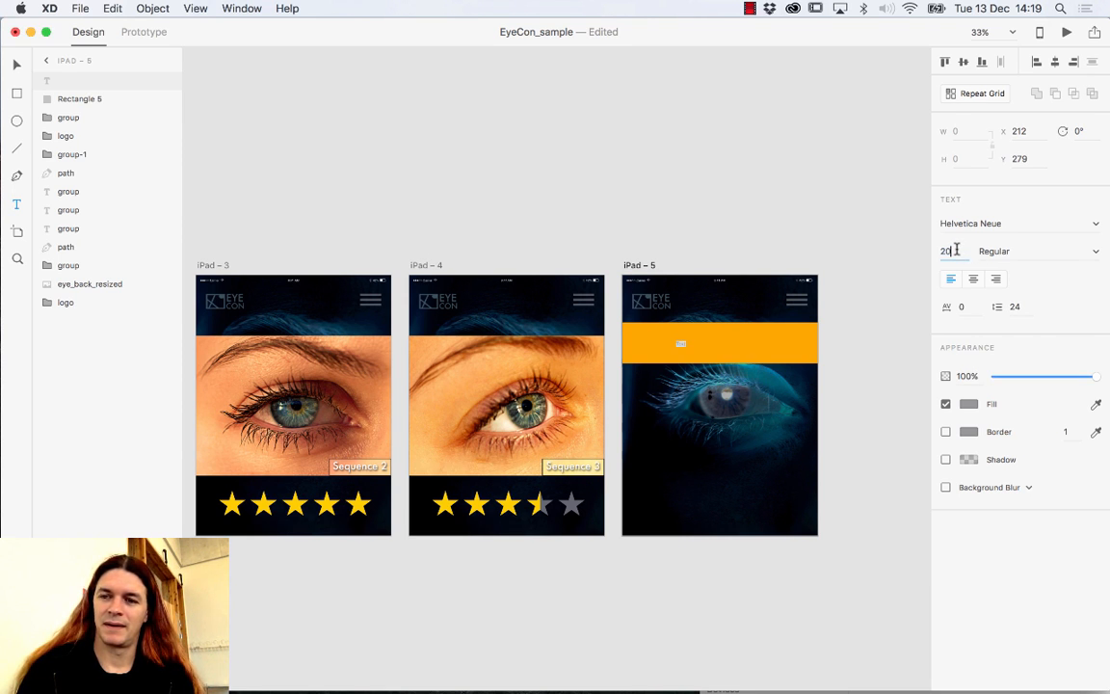
pyautogui.tripleClick(984, 223)
pyautogui.write('Futura')
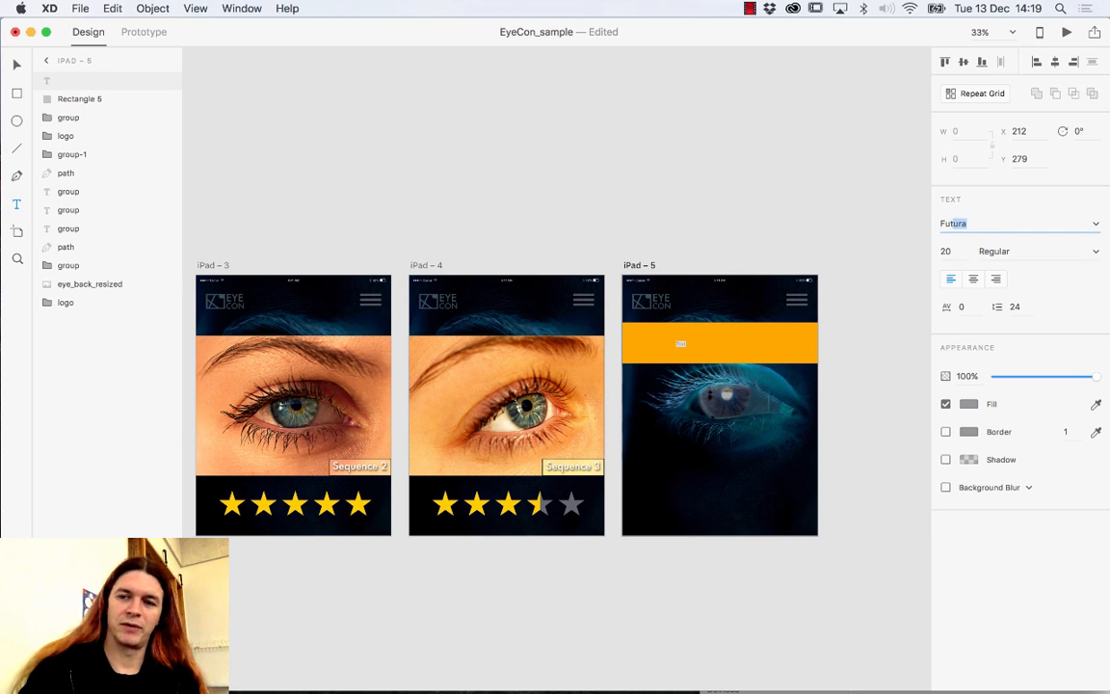
pyautogui.press('Tab')
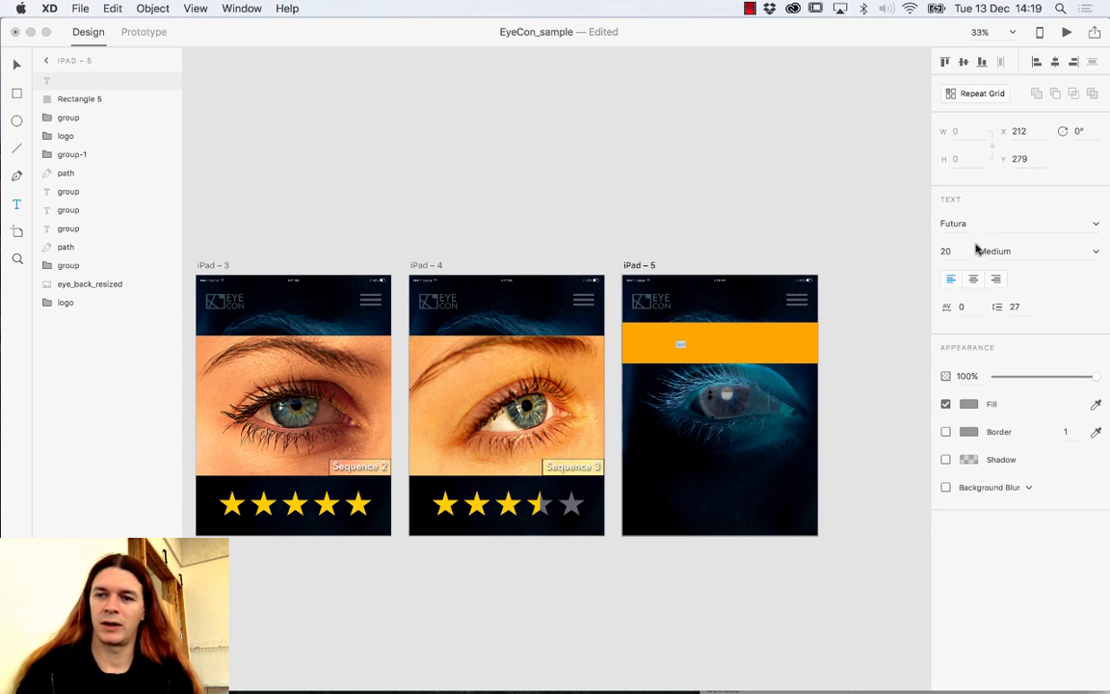
pyautogui.write('50')
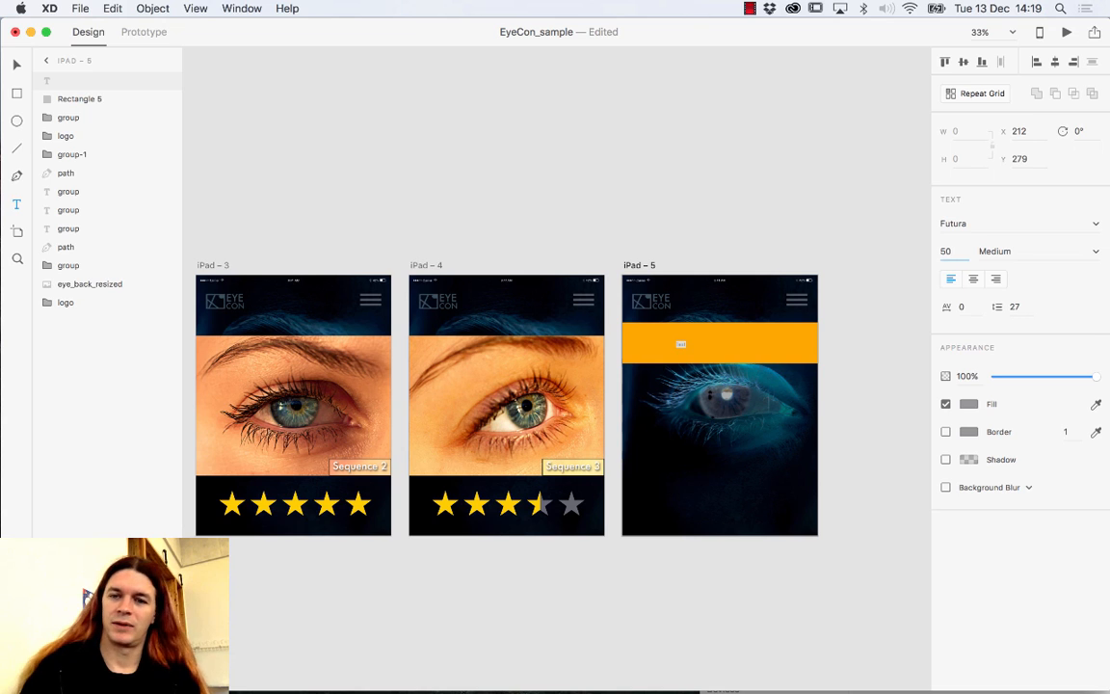
pyautogui.hotkey('shift', 'Up')
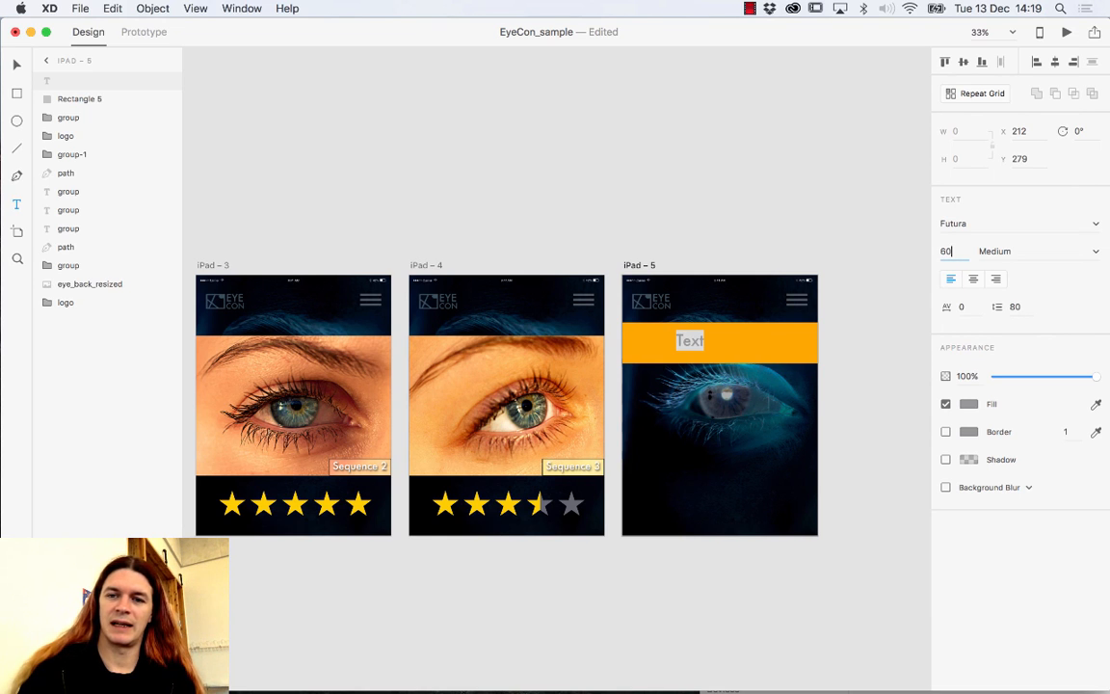
# Make the text white #FFFFFF and move it to the middle of the orange bar.
pyautogui.doubleClick(699, 343)
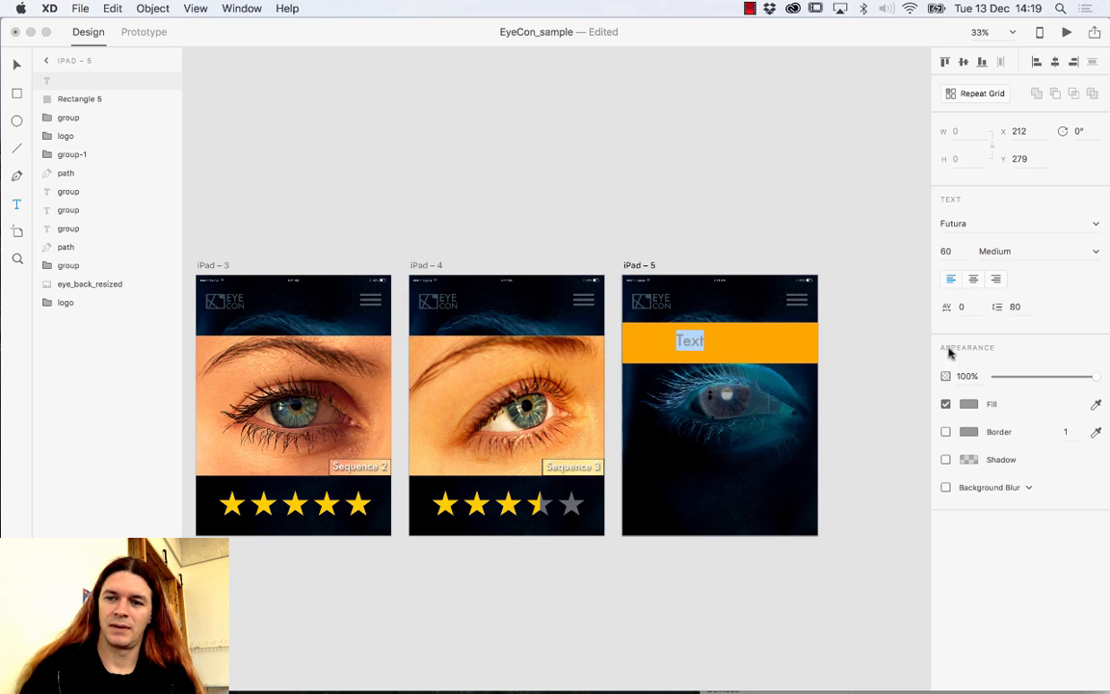
pyautogui.click(969, 404)
pyautogui.moveTo(800, 344); pyautogui.dragTo(807, 443)
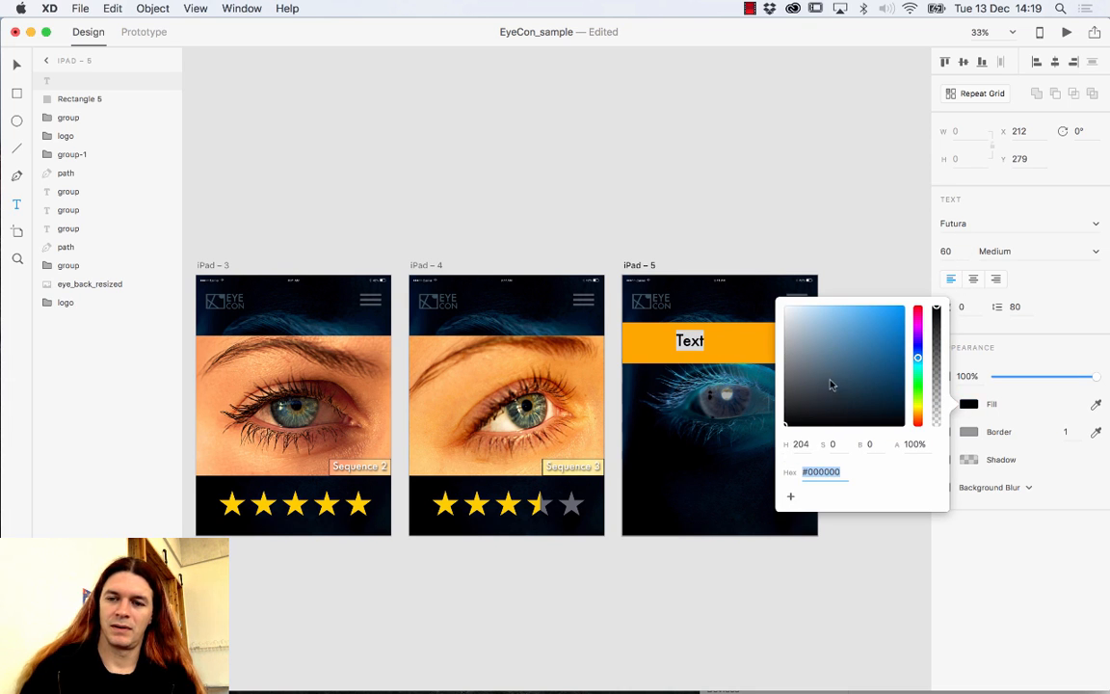
pyautogui.write('ffffff')
pyautogui.press('Return')
pyautogui.click(701, 349)
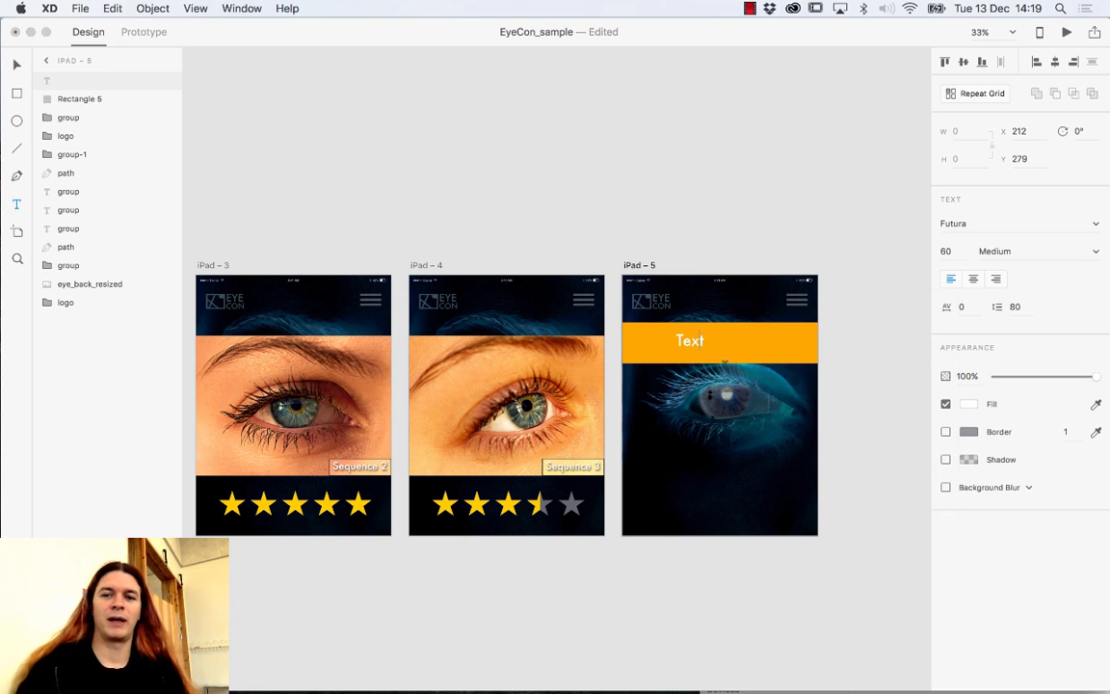
pyautogui.press('Escape')
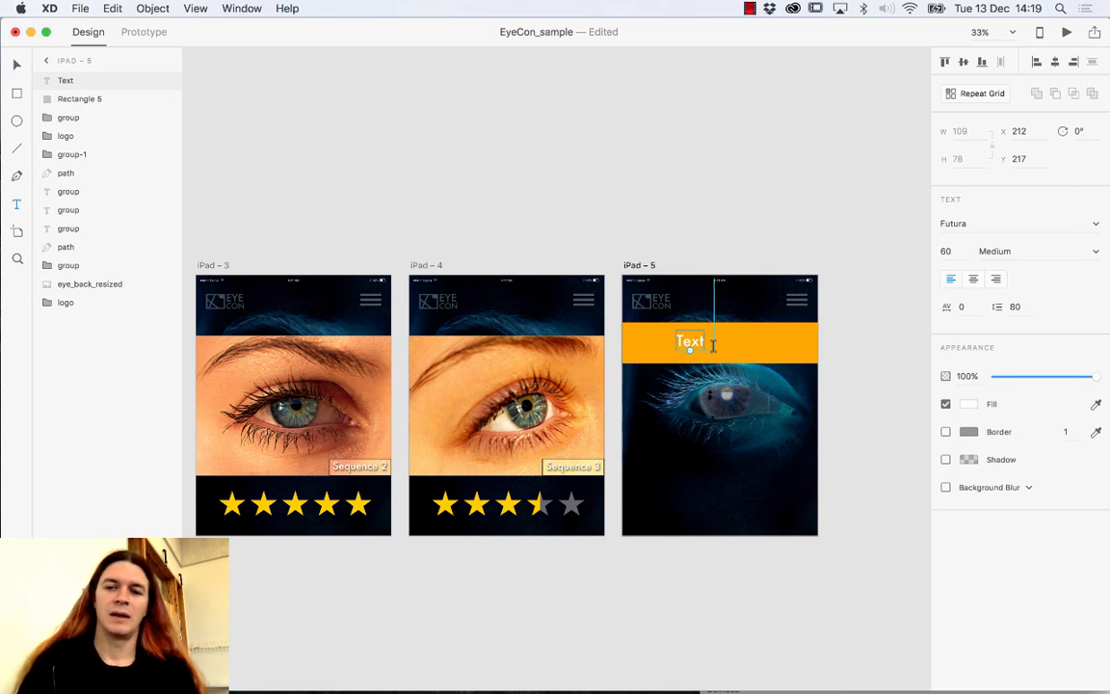
pyautogui.click(18, 65)
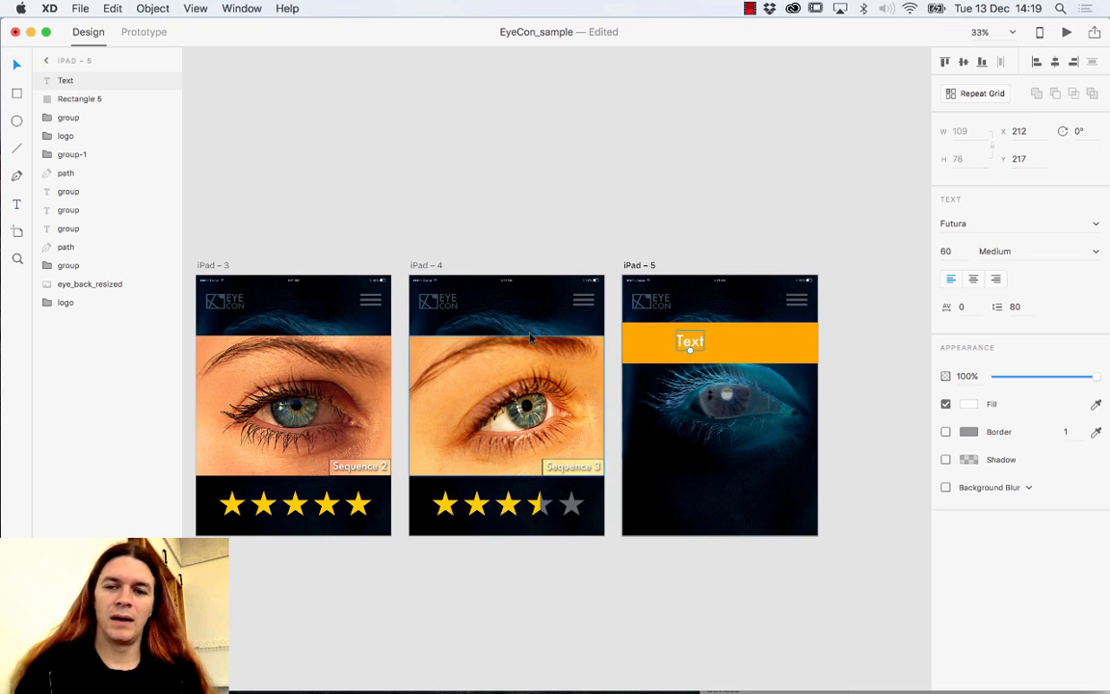
pyautogui.moveTo(690, 344); pyautogui.dragTo(715, 351)
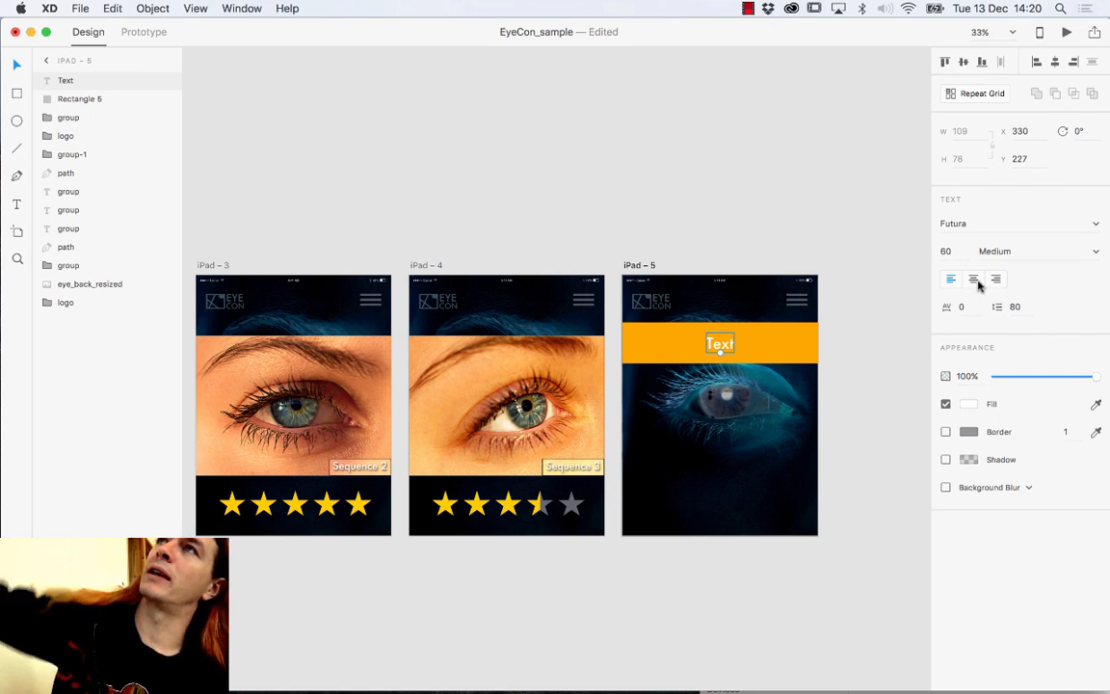
# Centre-align the placeholder text and change it to 'Profile'.
pyautogui.click(975, 280)
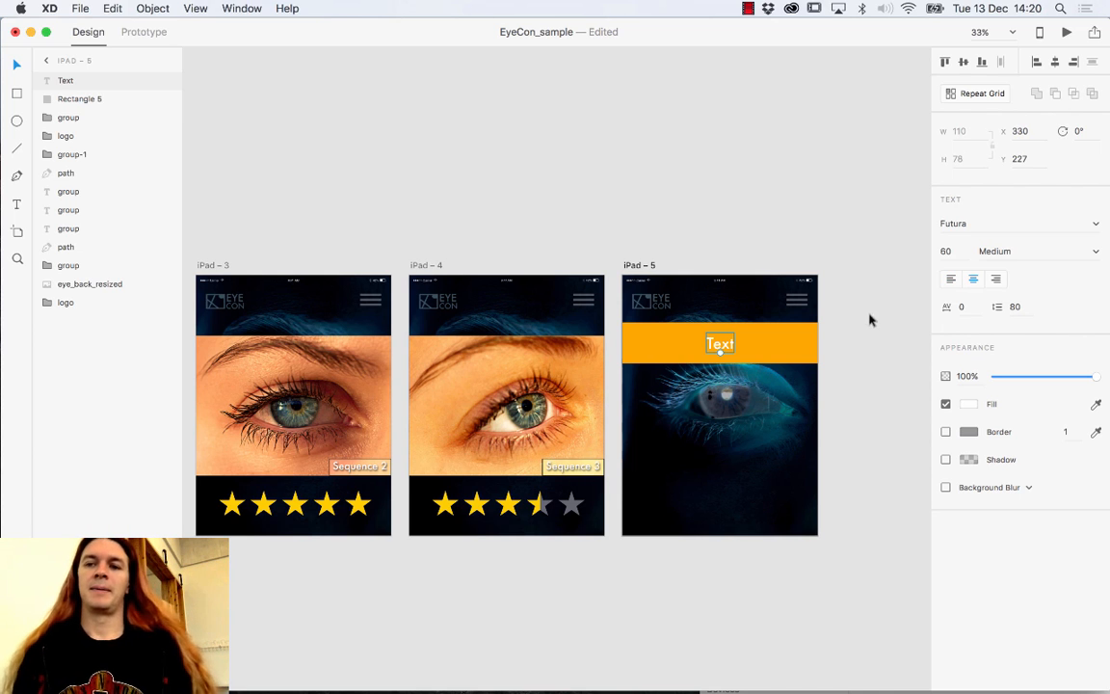
pyautogui.doubleClick(730, 345)
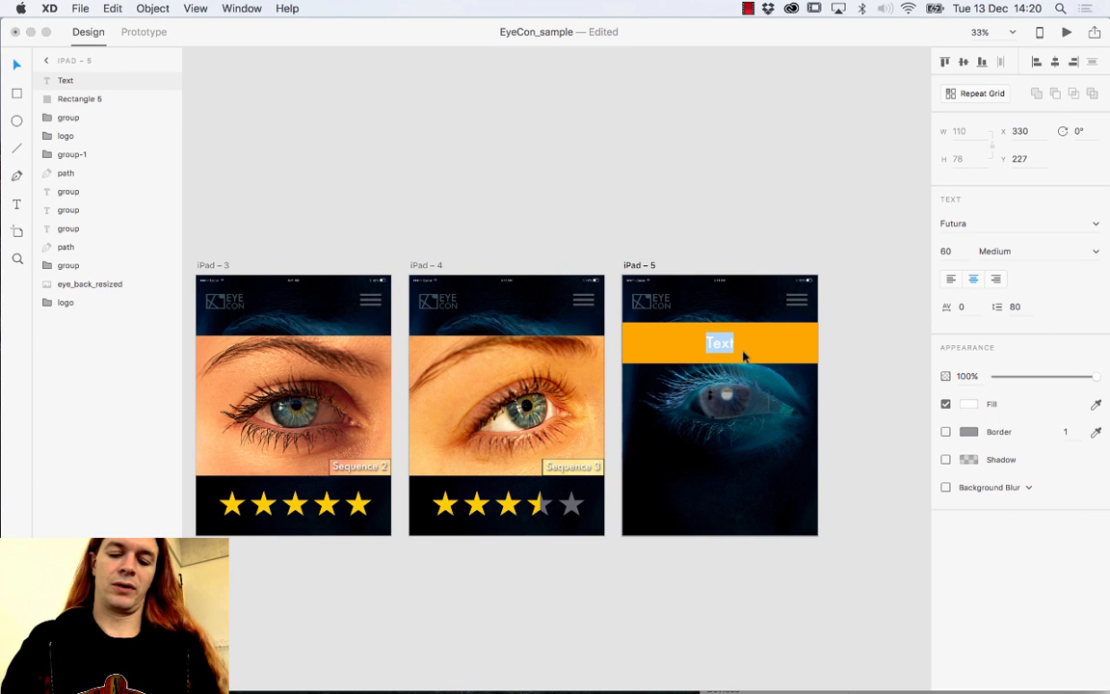
pyautogui.write('P')
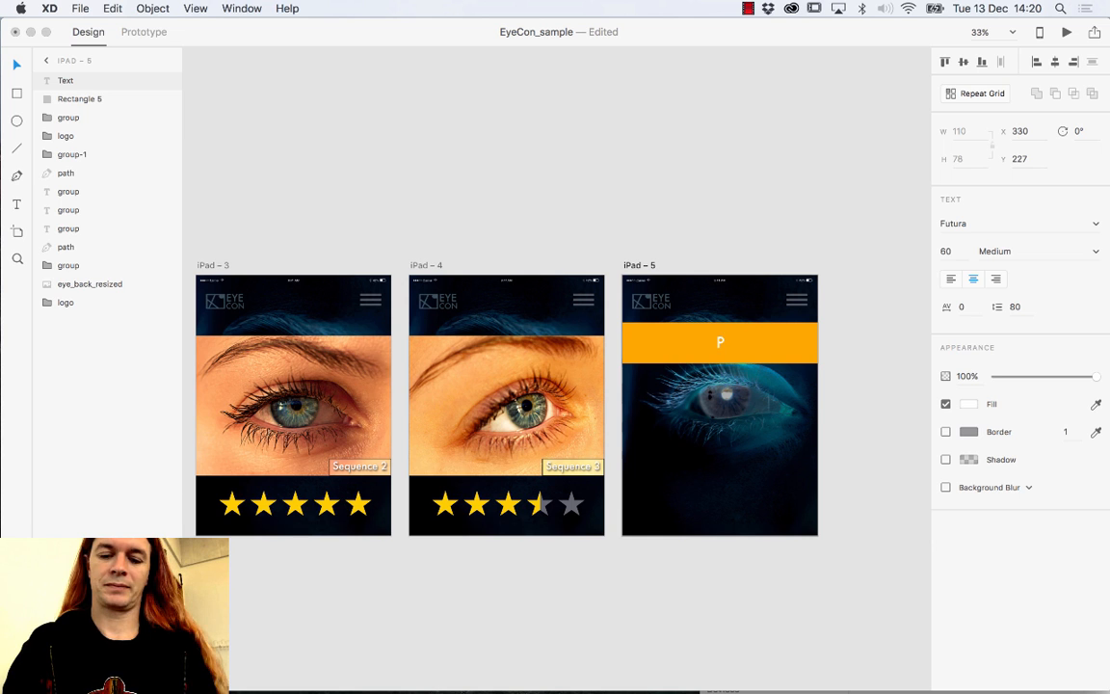
pyautogui.write('rofile')
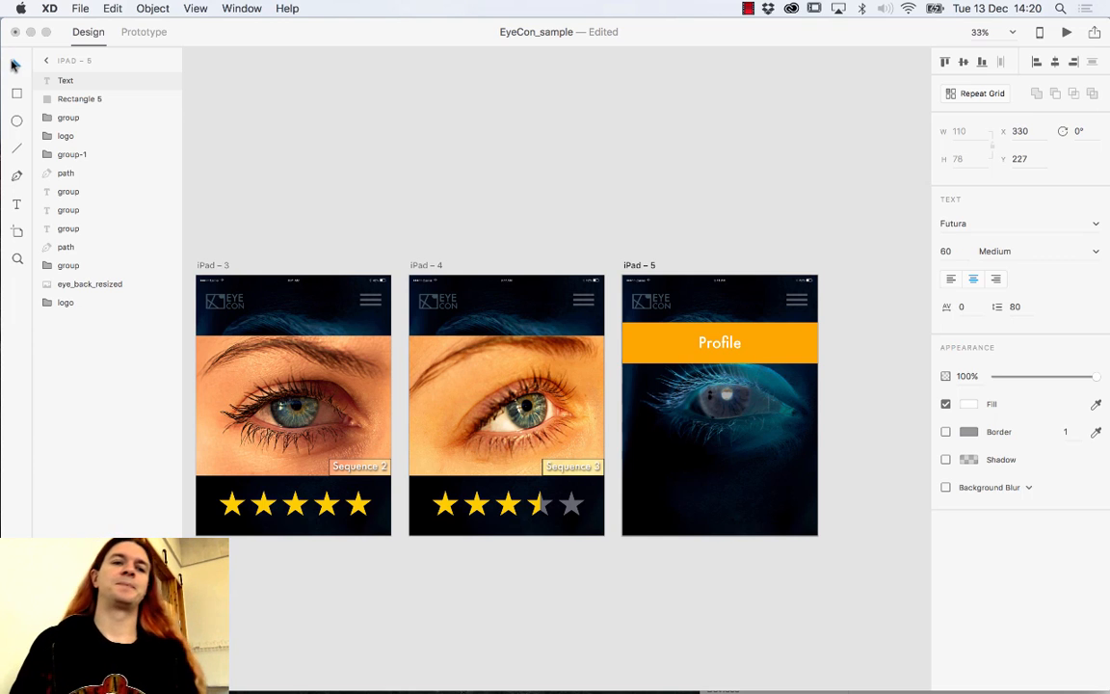
pyautogui.press('Escape')
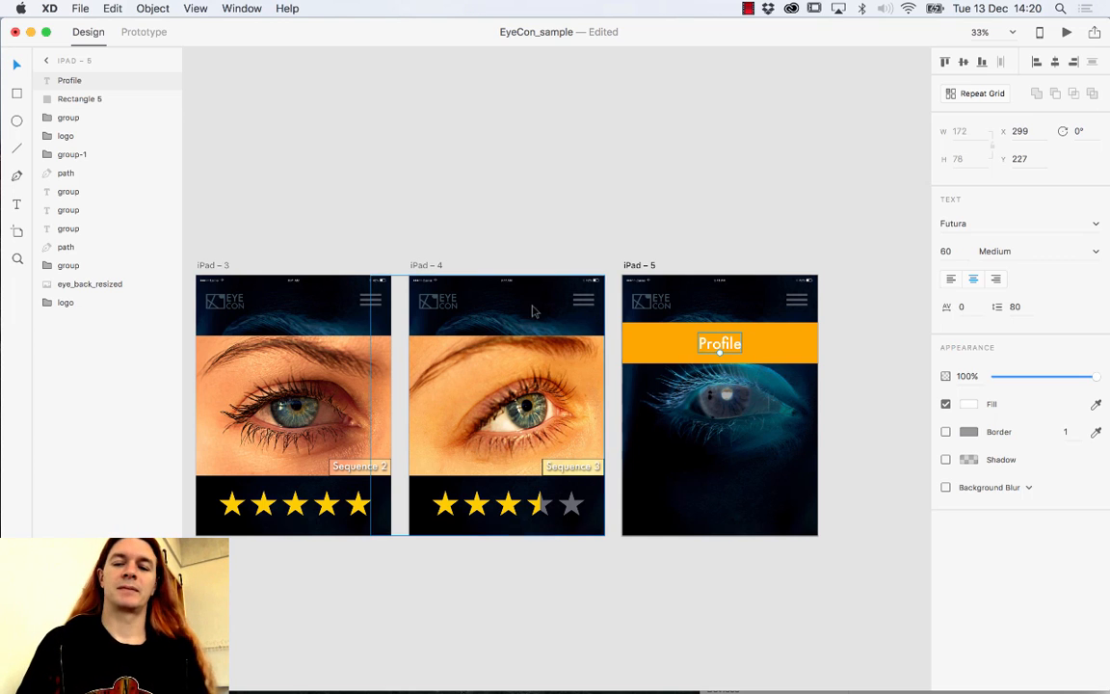
# Group the Profile label with its orange bar as Group 2.
pyautogui.click(757, 344)
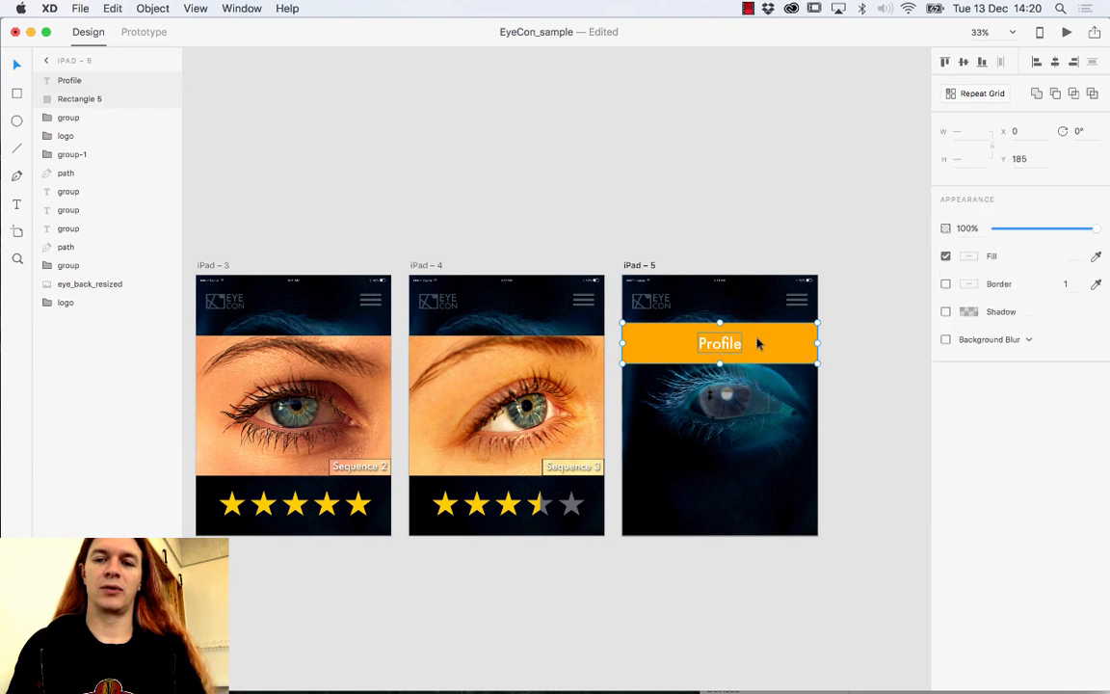
pyautogui.press('super+g')
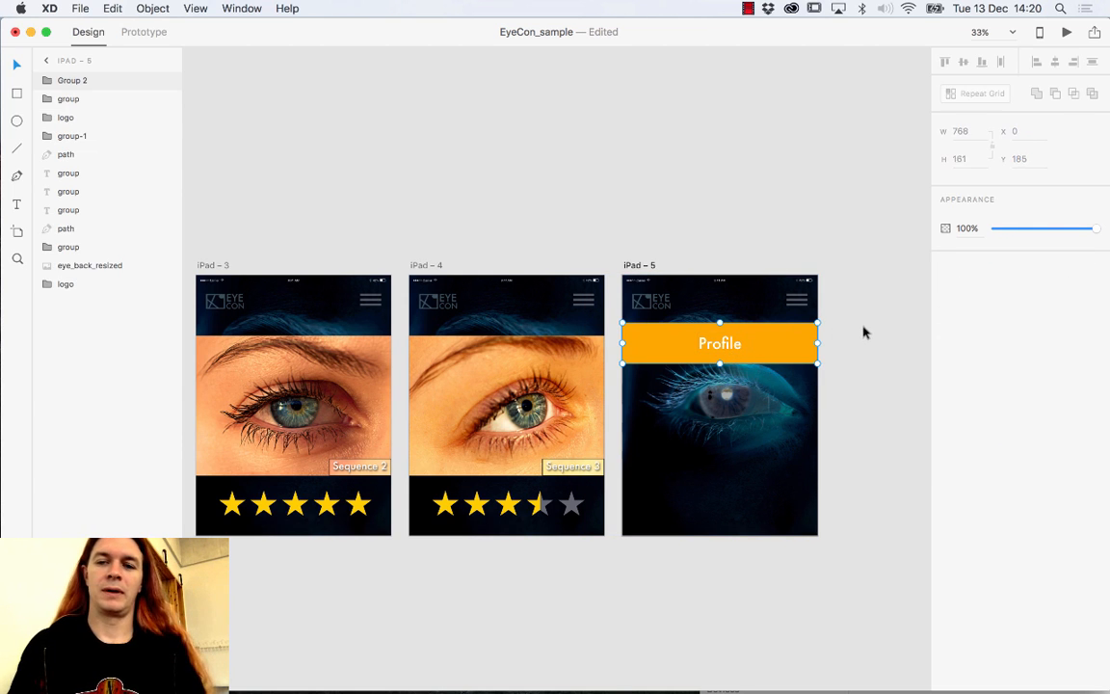
pyautogui.click(864, 332)
pyautogui.click(743, 347)
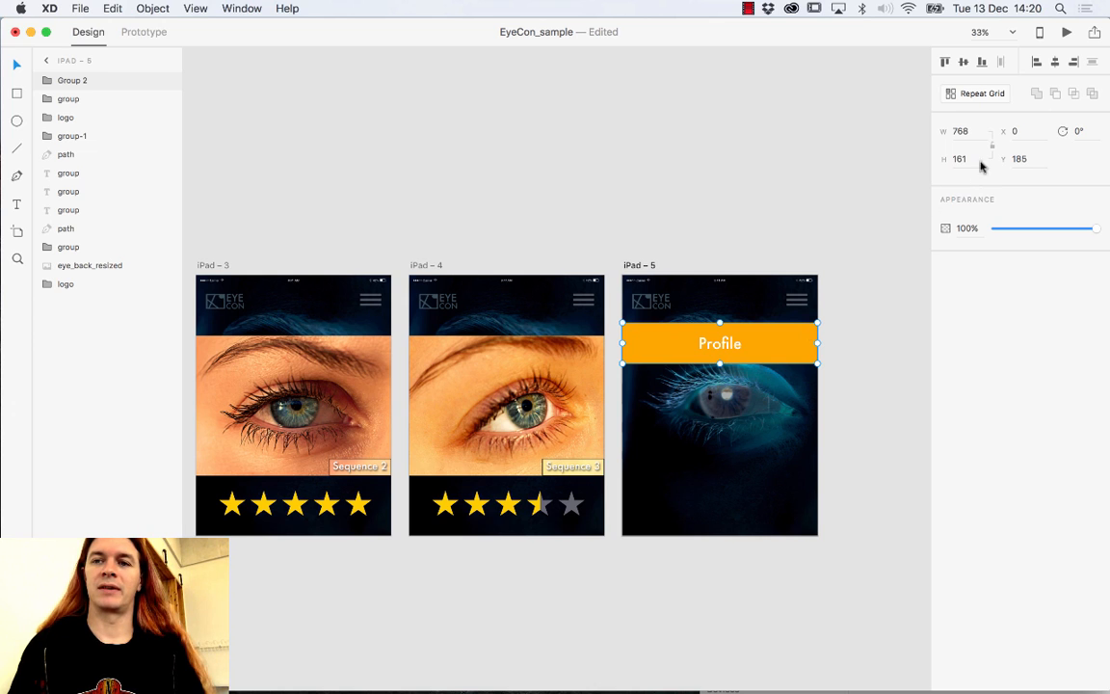
# Repeat the Profile bar into three stacked bars, 768 × 558 at Y 244, with wider gaps.
pyautogui.click(982, 93)
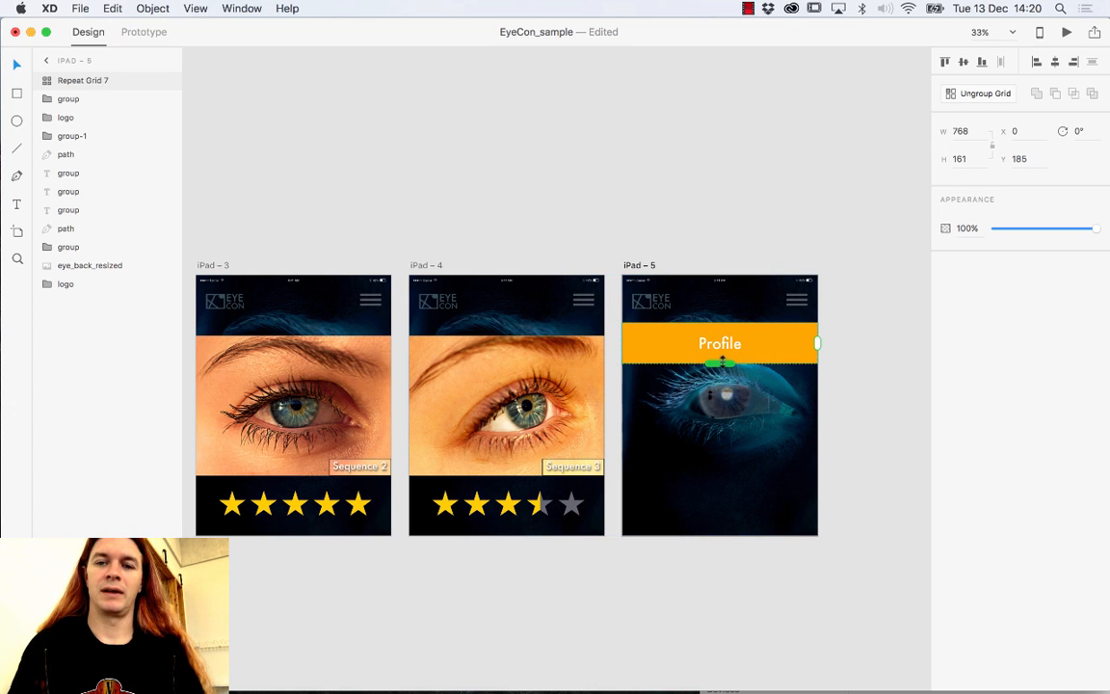
pyautogui.moveTo(720, 365); pyautogui.dragTo(731, 507)
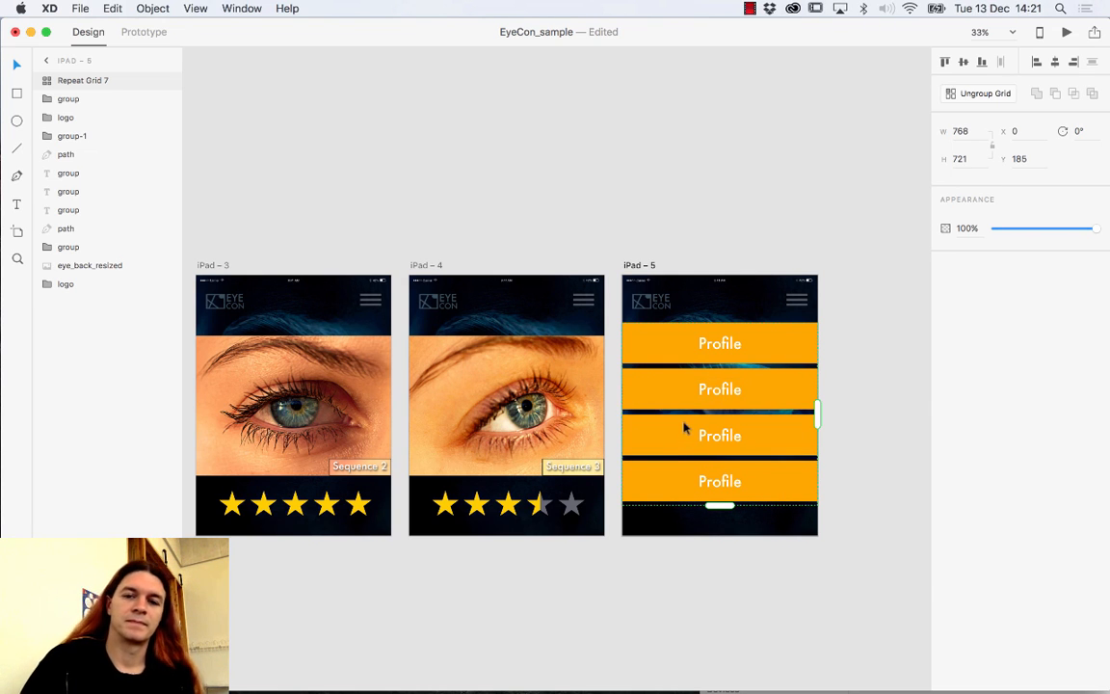
pyautogui.moveTo(720, 505); pyautogui.dragTo(720, 459)
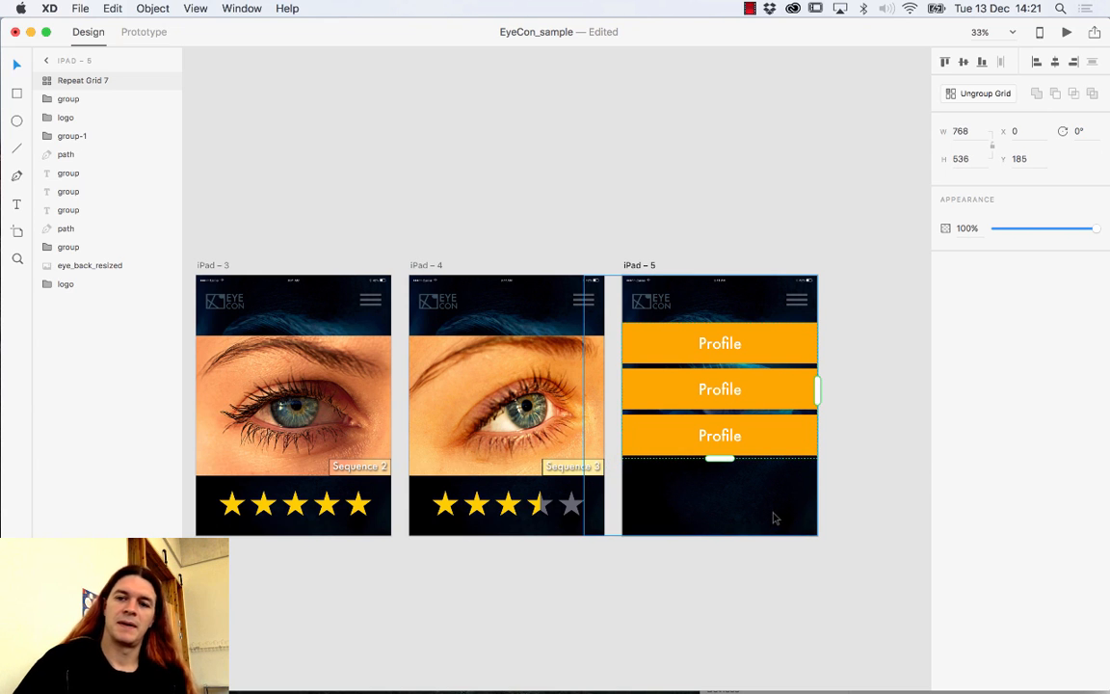
pyautogui.moveTo(667, 342); pyautogui.dragTo(667, 357)
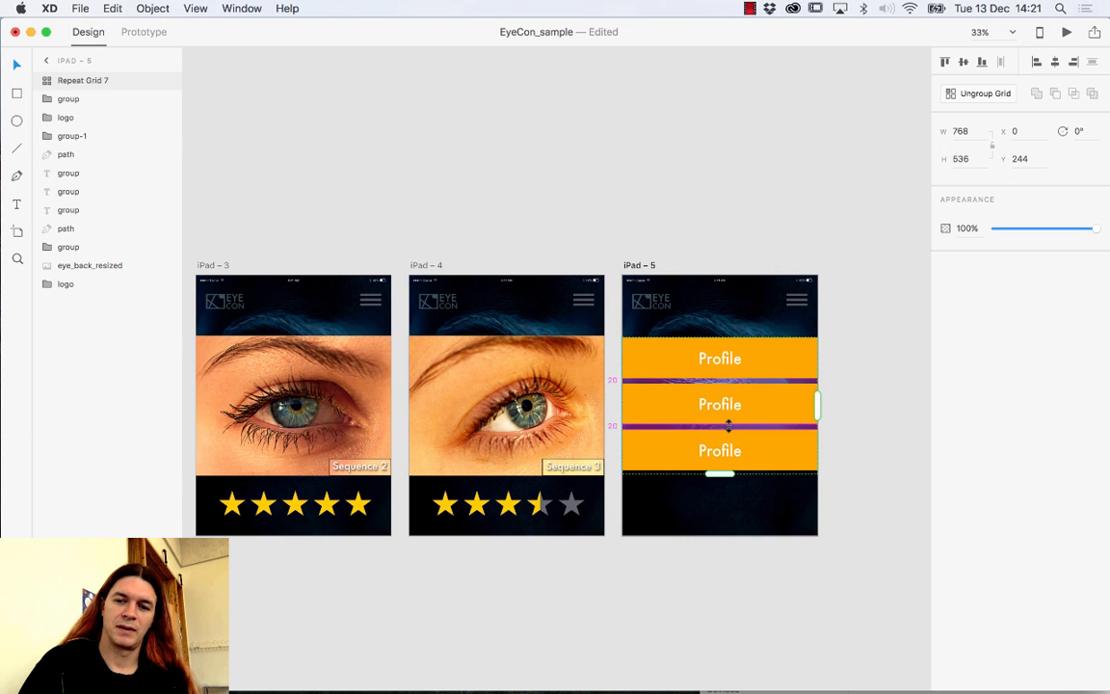
pyautogui.moveTo(726, 421); pyautogui.dragTo(730, 432)
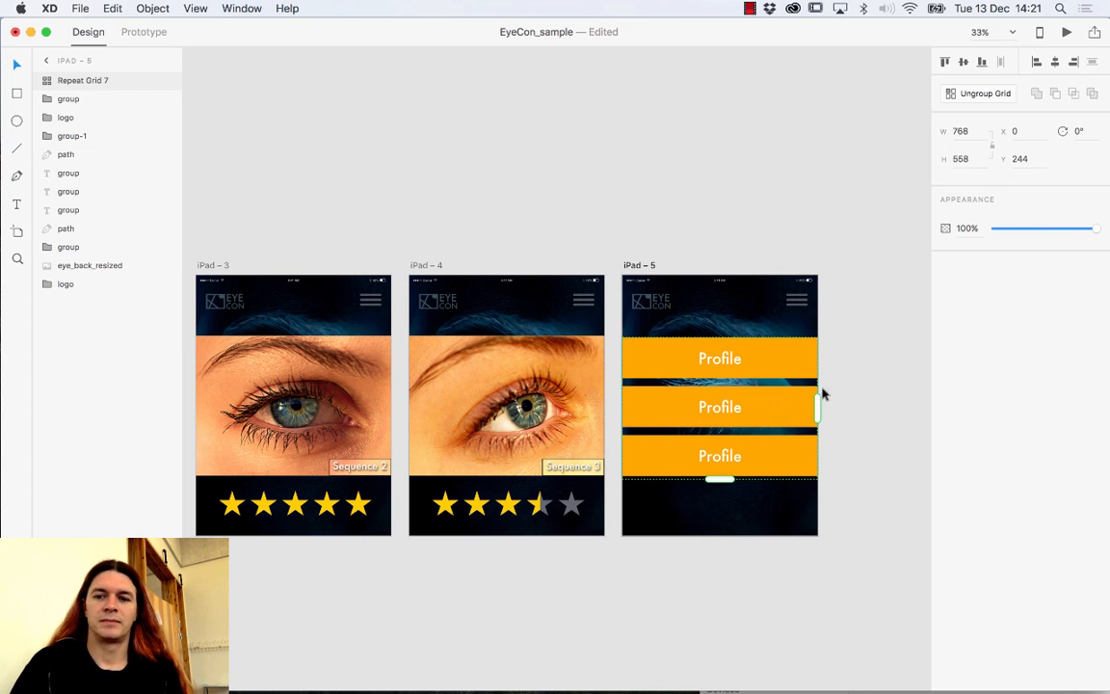
pyautogui.click(854, 386)
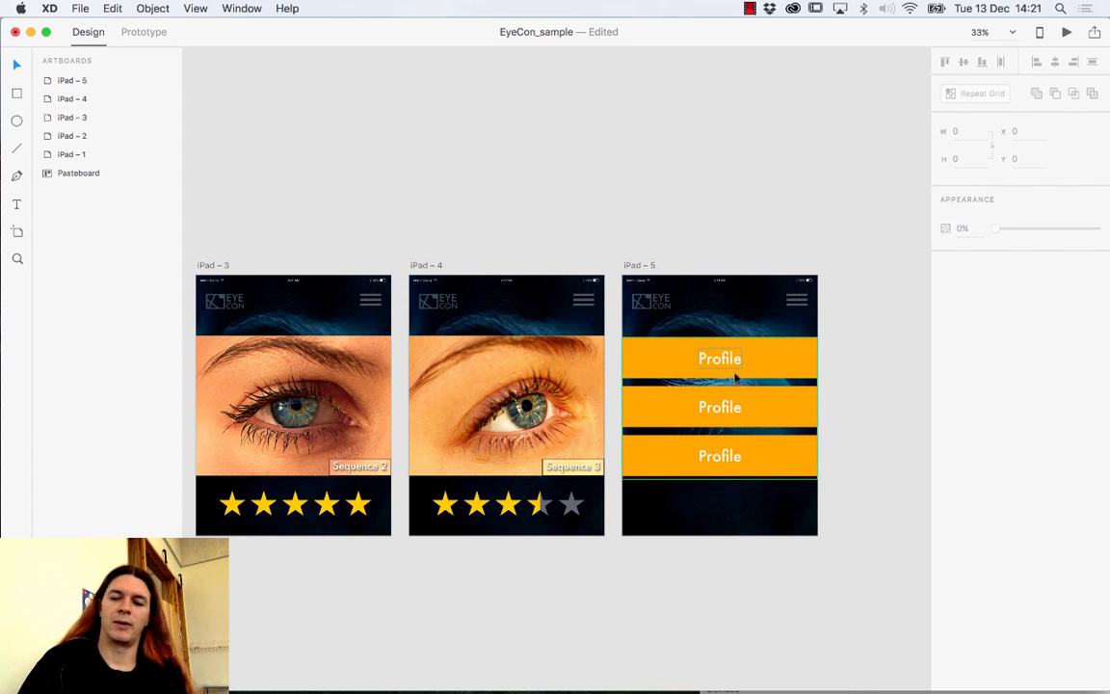
# Change the second and third bar labels to 'Ratings' and 'Log out'.
pyautogui.doubleClick(730, 405)
pyautogui.doubleClick(734, 410)
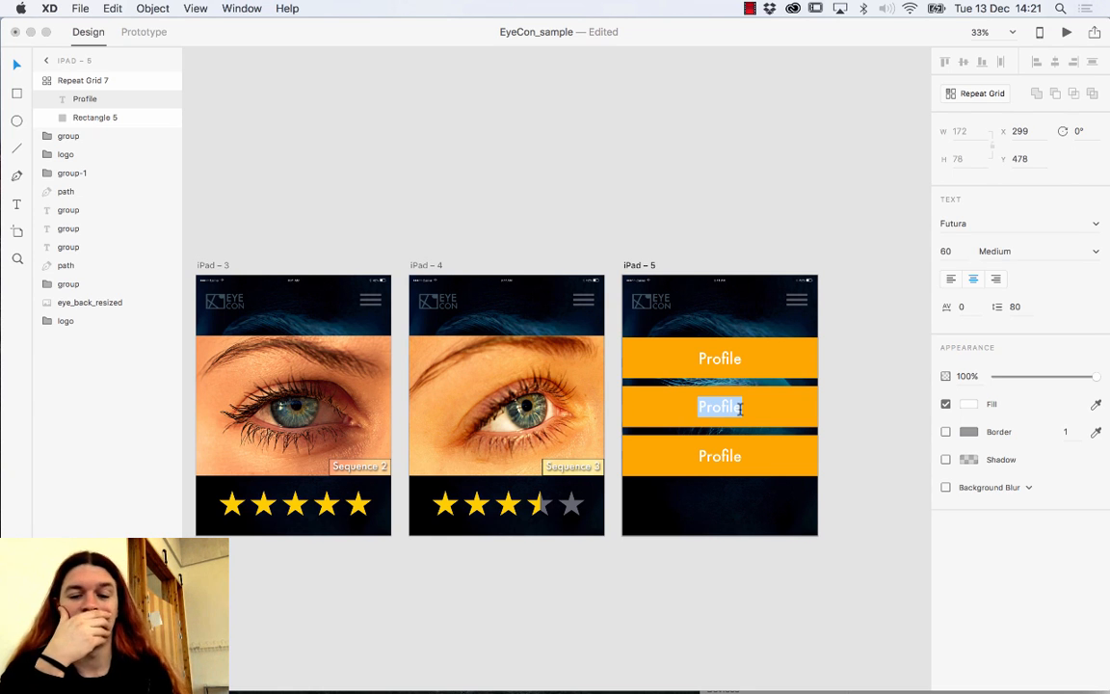
pyautogui.write('Ratings')
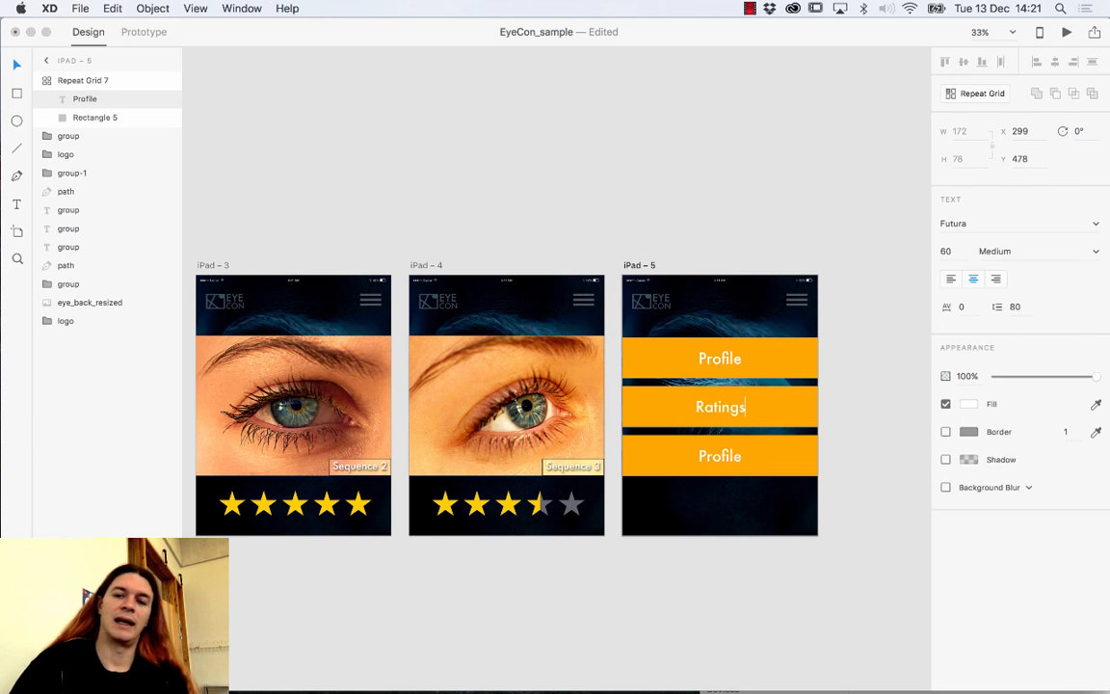
pyautogui.doubleClick(731, 455)
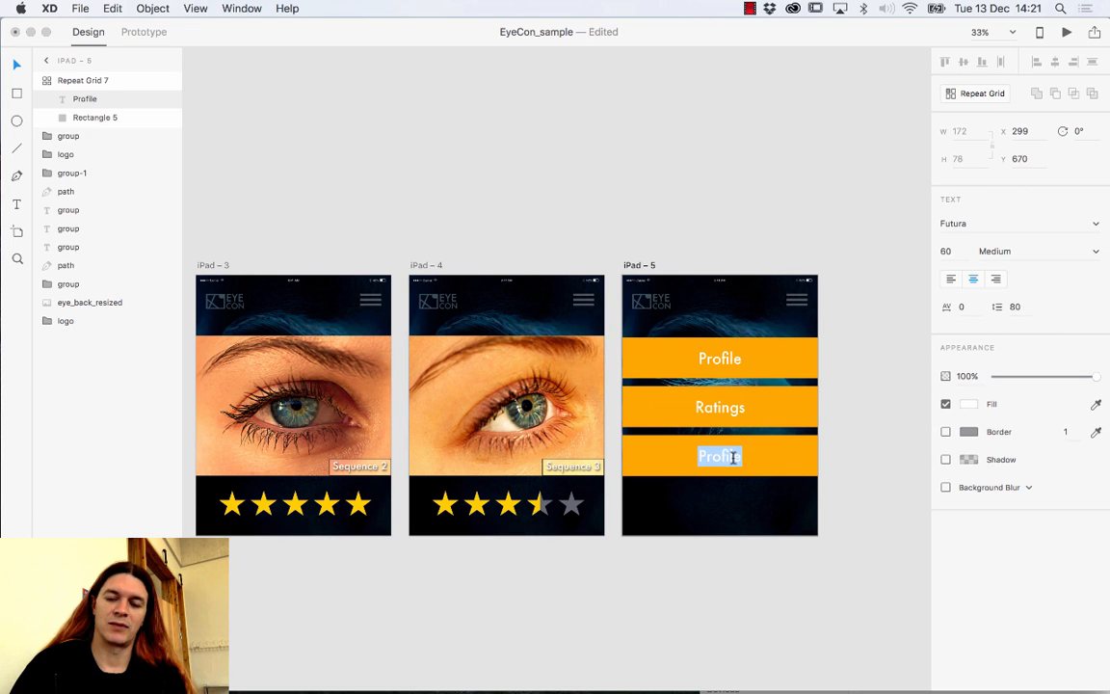
pyautogui.write('Log out')
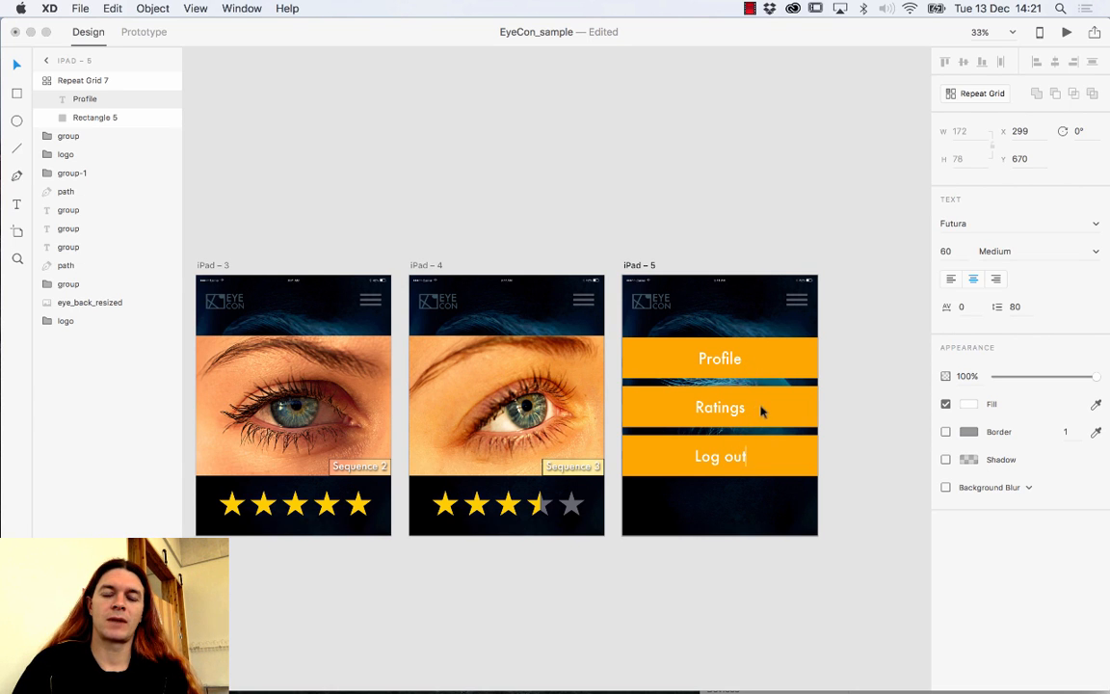
pyautogui.press('Escape')
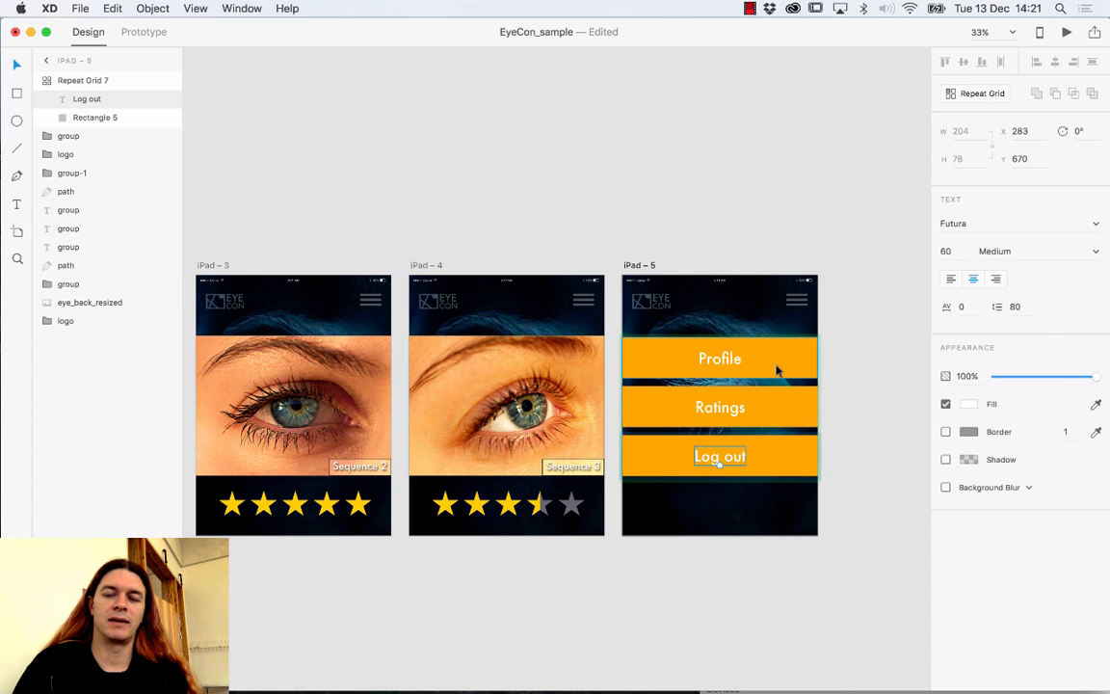
pyautogui.click(776, 370)
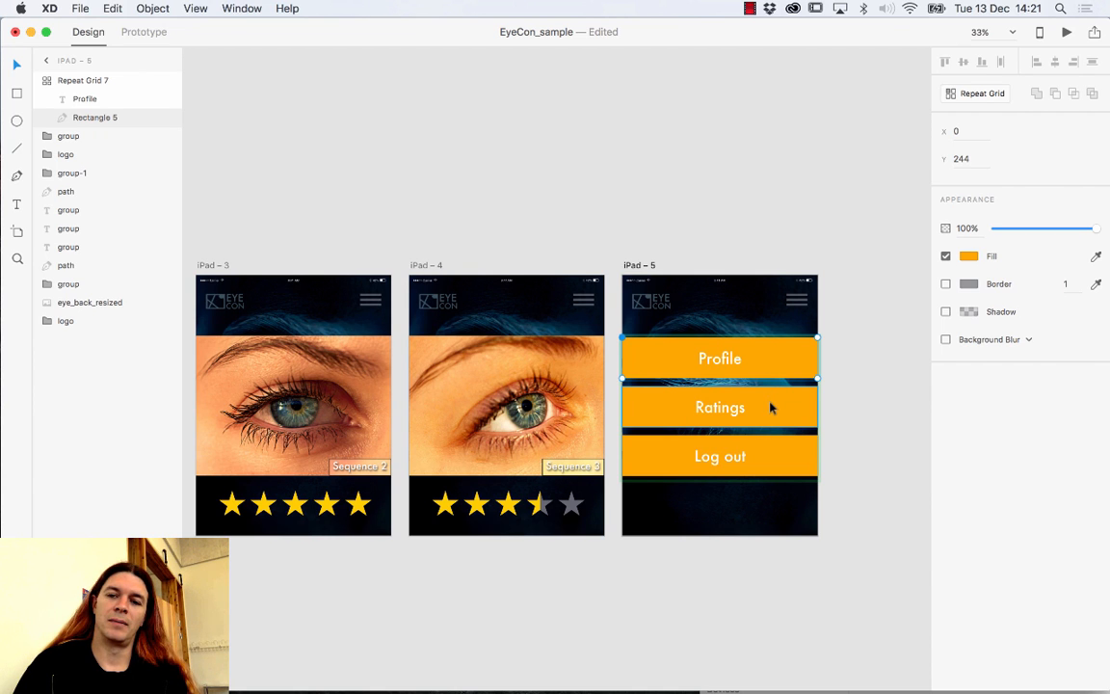
# Try a dark brown fill on the Ratings bar, then undo it.
pyautogui.click(771, 408)
pyautogui.click(967, 255)
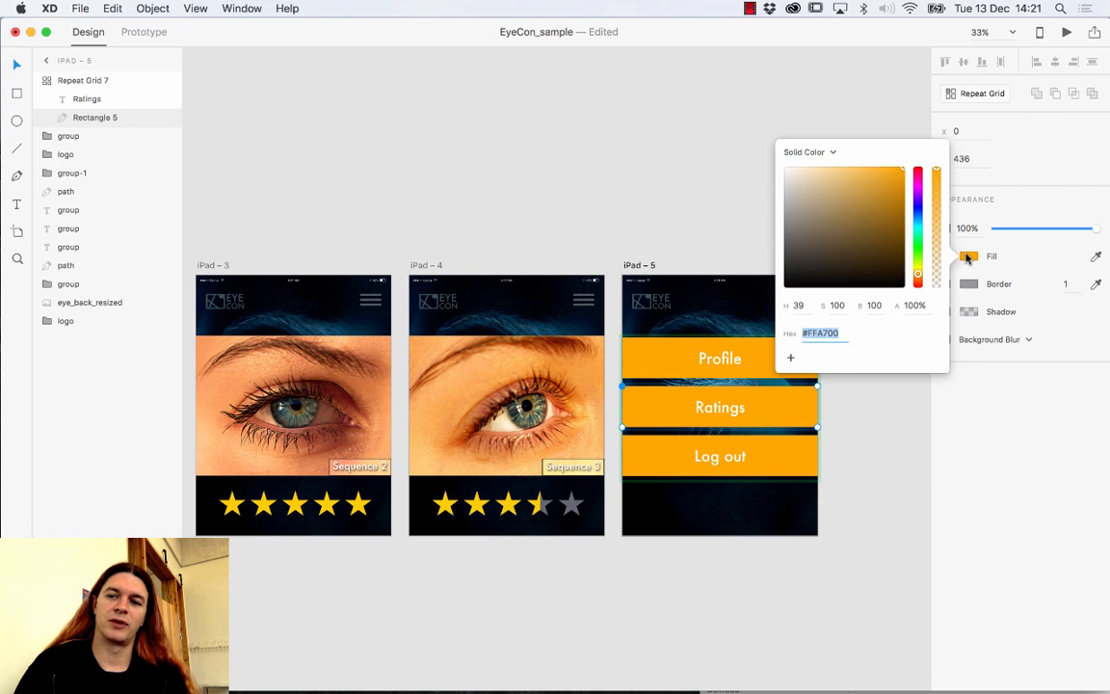
pyautogui.moveTo(872, 241)
pyautogui.mouseDown()
pyautogui.moveTo(884, 205)
pyautogui.moveTo(840, 221)
pyautogui.moveTo(875, 256)
pyautogui.mouseUp()
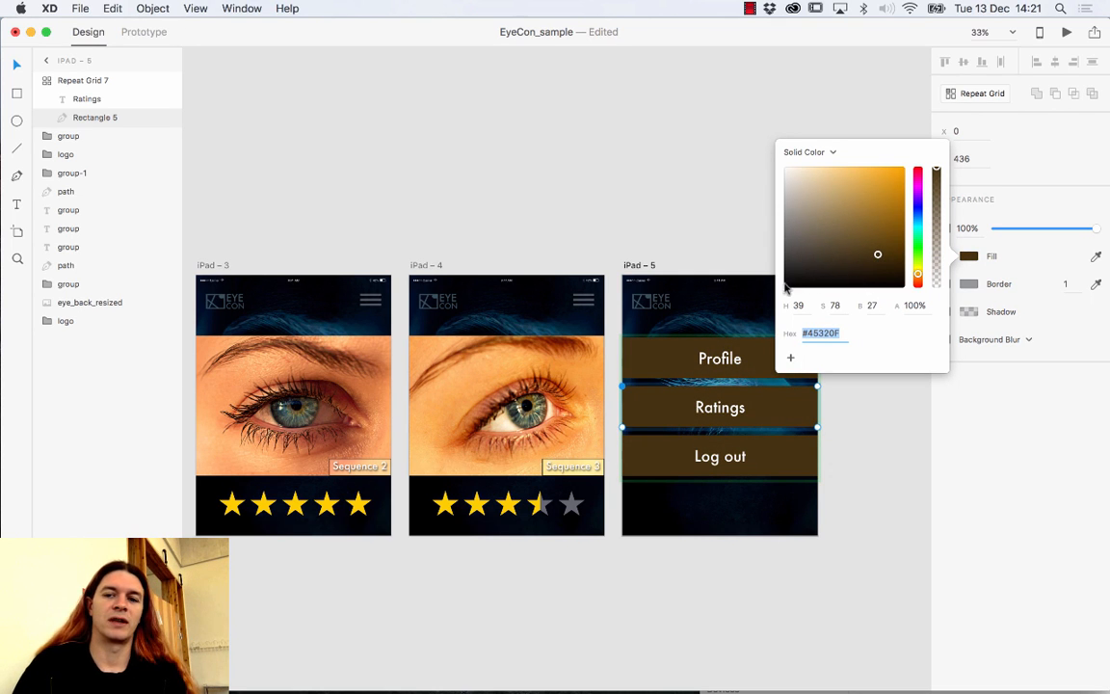
pyautogui.click(849, 396)
pyautogui.press('super+z')
pyautogui.press('super+z')
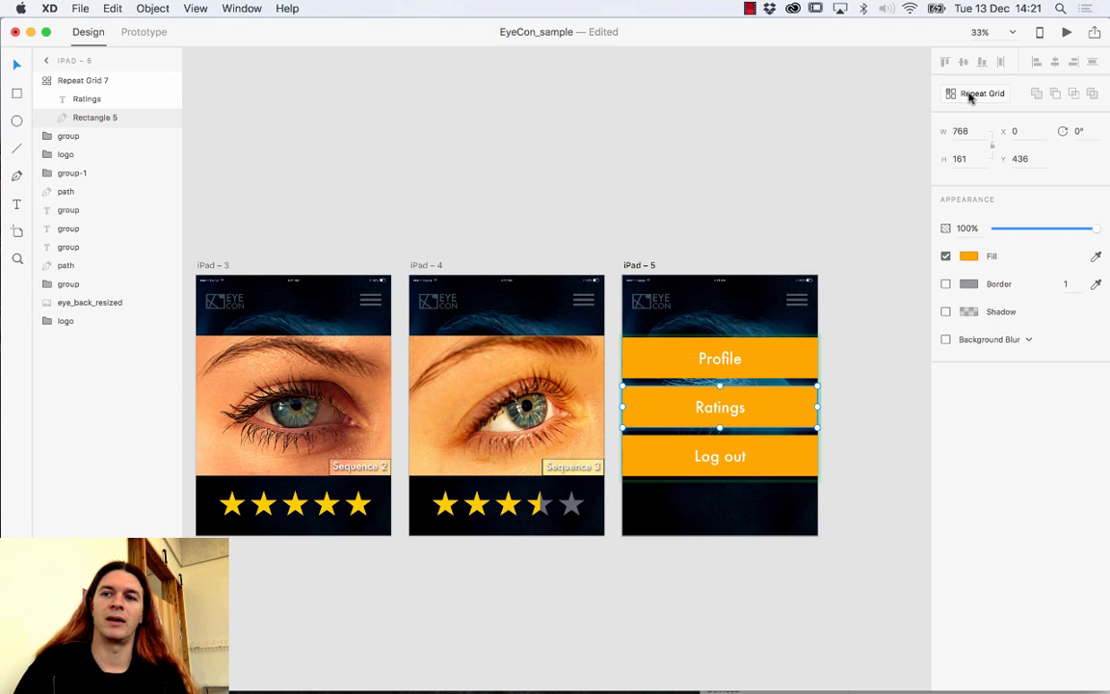
pyautogui.click(870, 285)
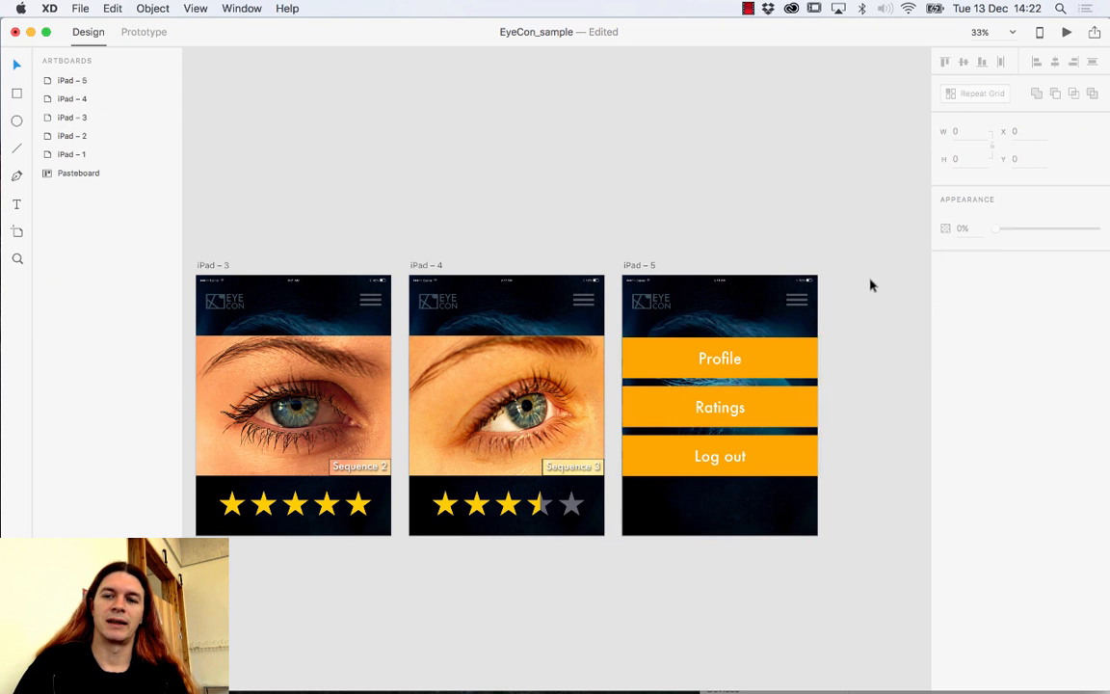
# Ungroup the repeat grid into separate bars; try a golden Ratings fill and undo it.
pyautogui.click(760, 356)
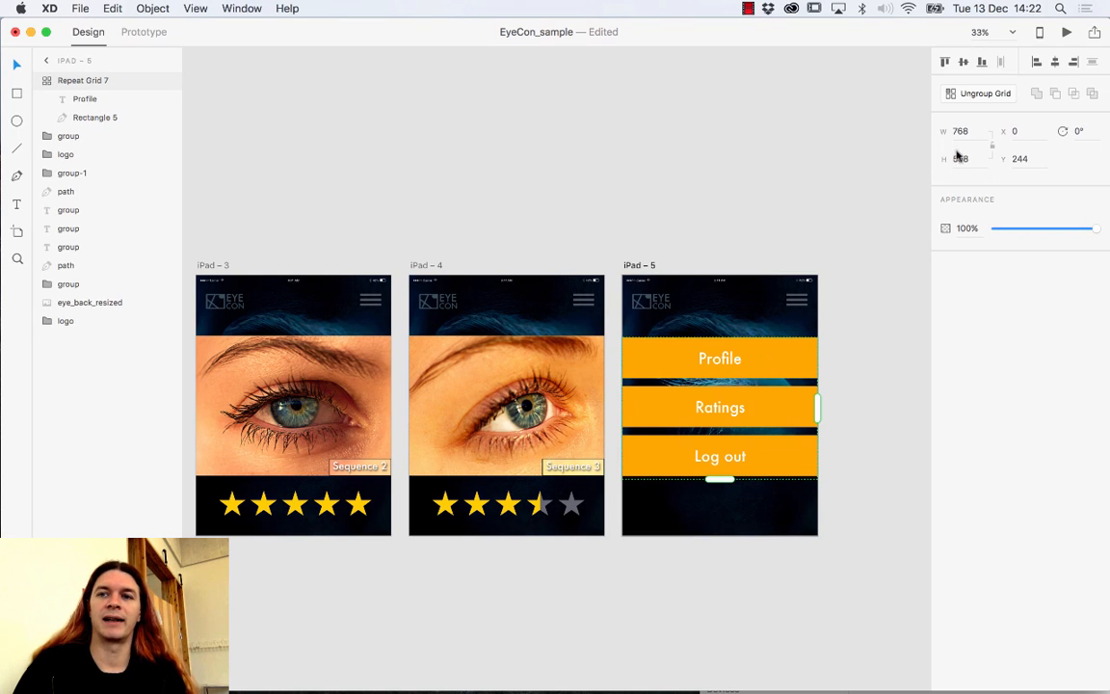
pyautogui.click(981, 93)
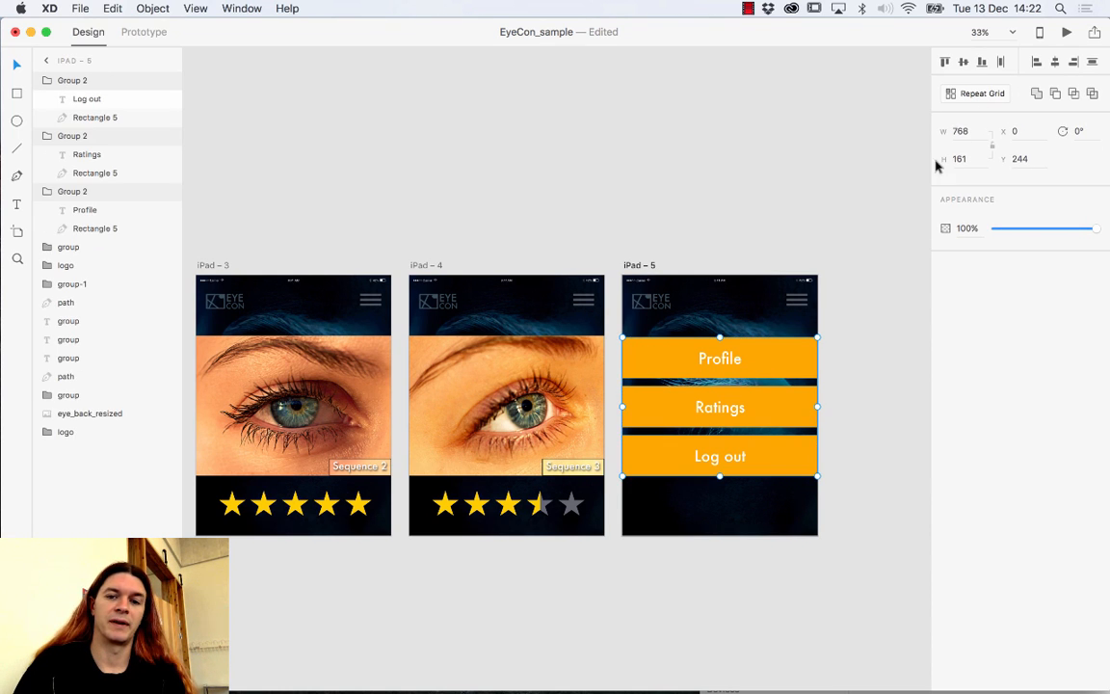
pyautogui.click(842, 367)
pyautogui.doubleClick(793, 405)
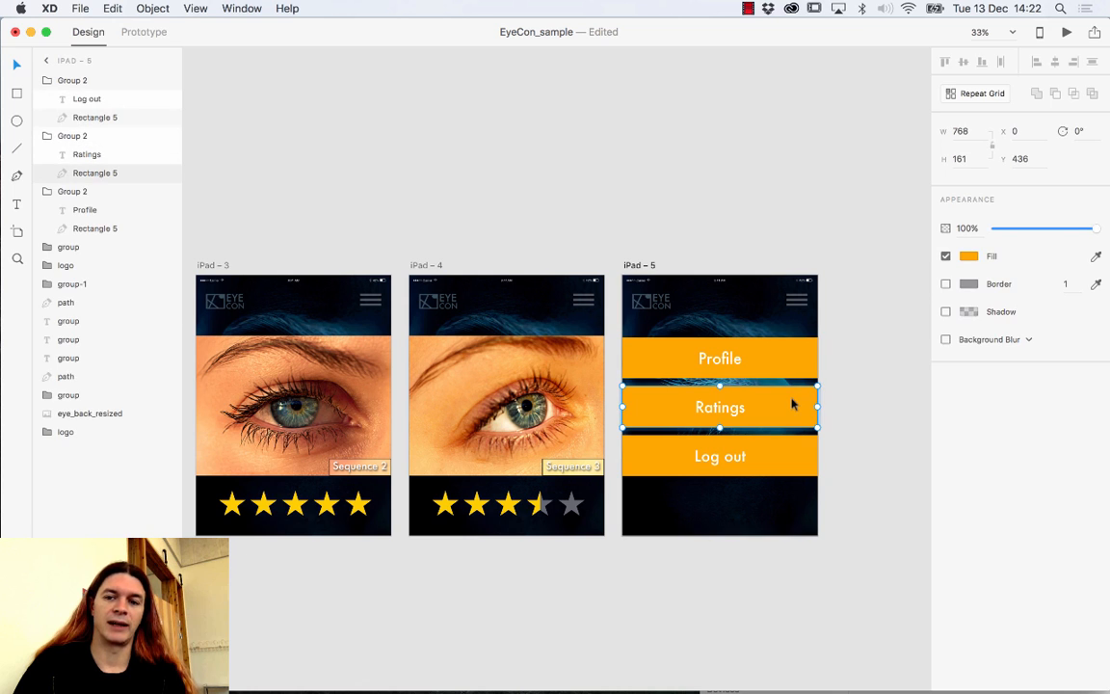
pyautogui.click(968, 255)
pyautogui.click(867, 198)
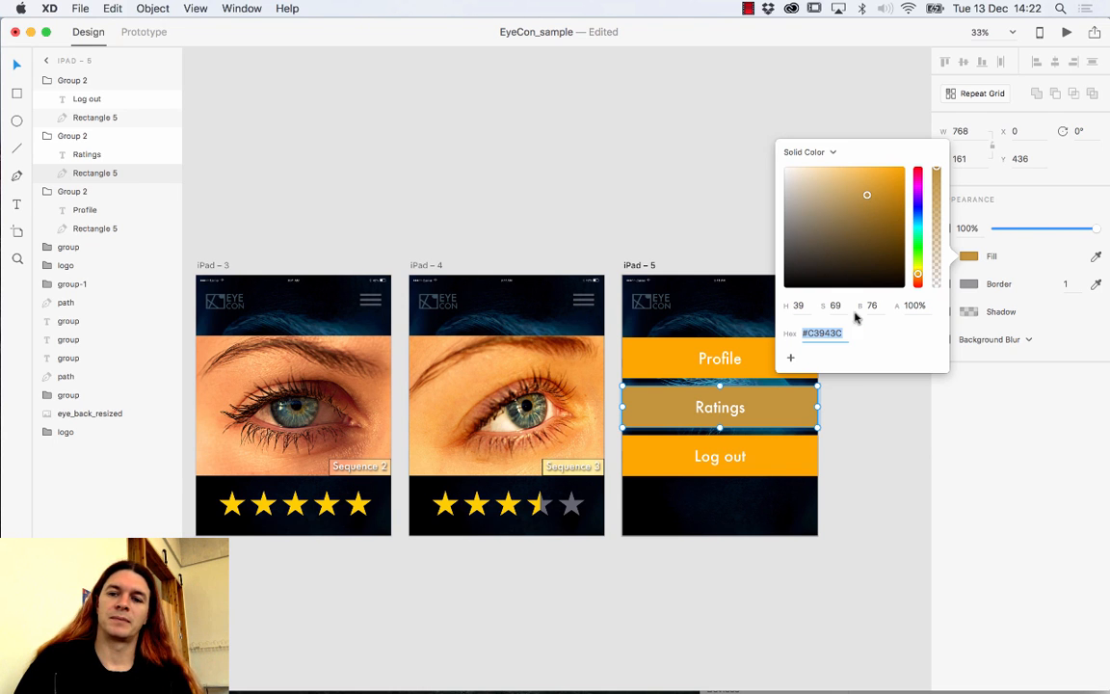
pyautogui.click(847, 401)
pyautogui.press('super+z')
# Save the Profile bar's orange #FFA700 as a colour swatch.
pyautogui.click(790, 366)
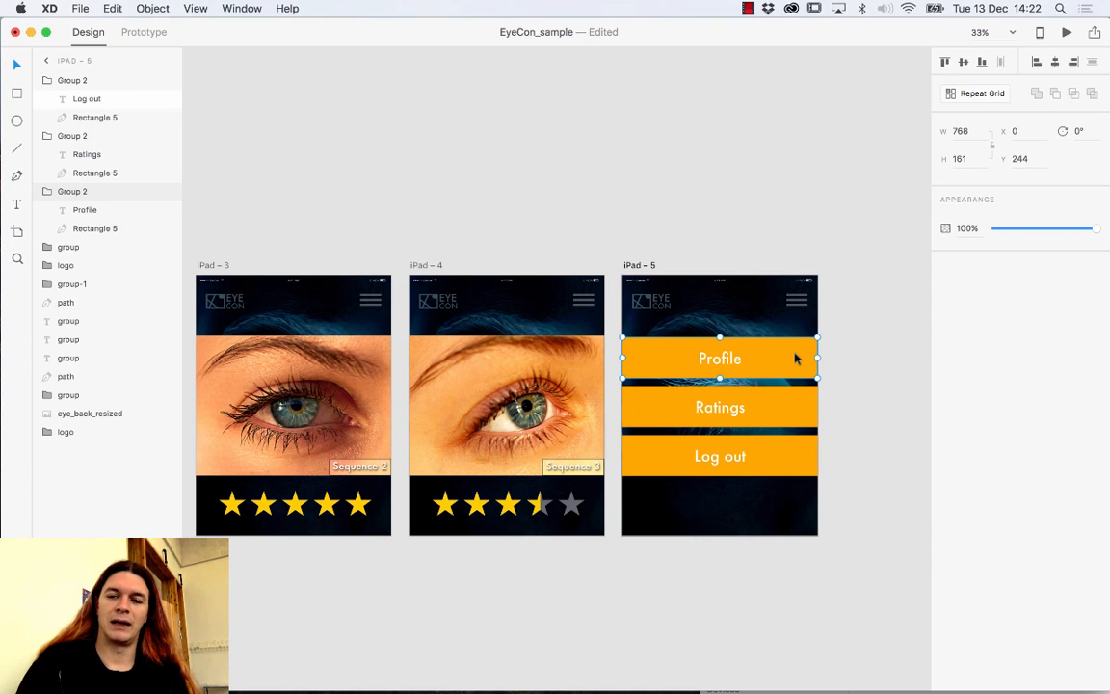
pyautogui.doubleClick(796, 358)
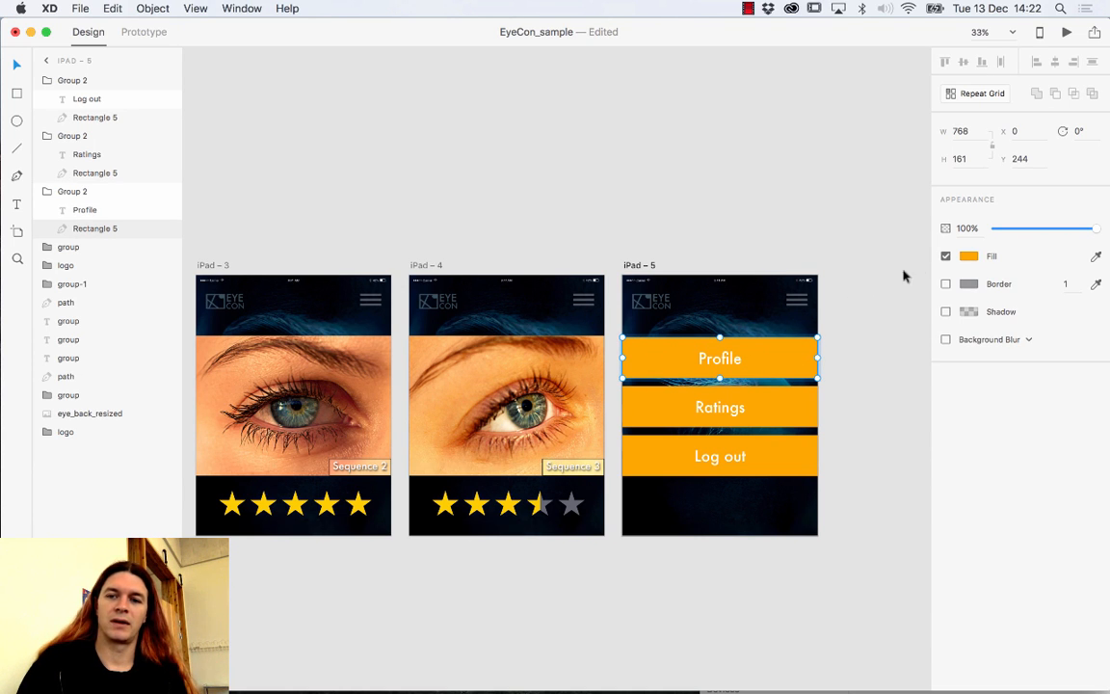
pyautogui.click(968, 258)
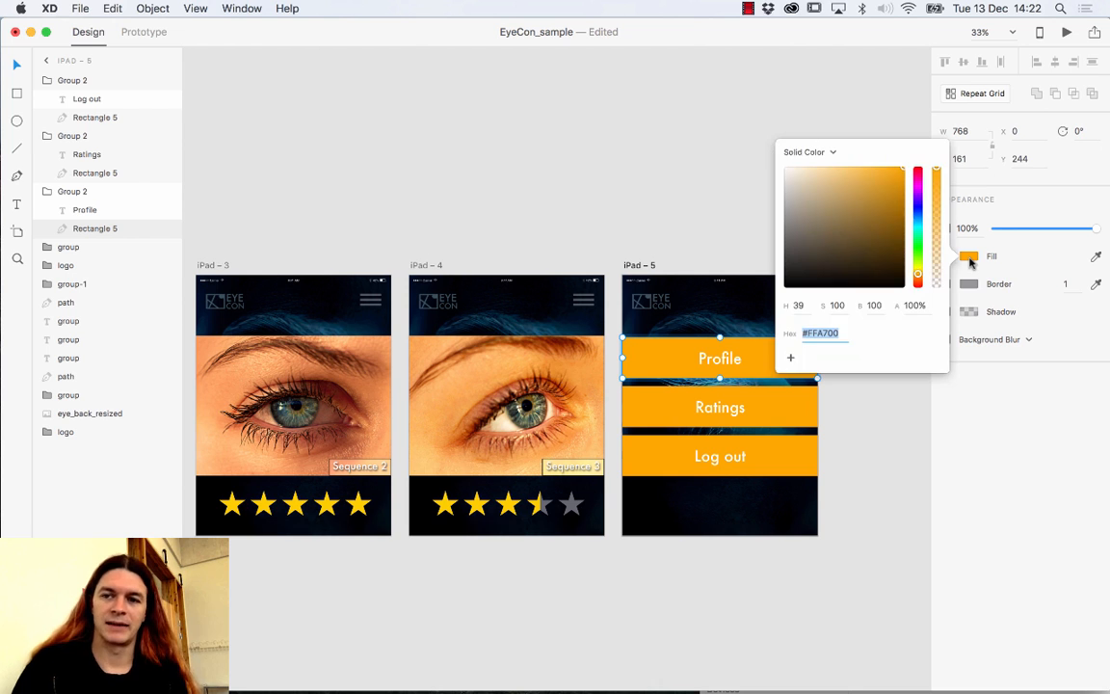
pyautogui.click(790, 359)
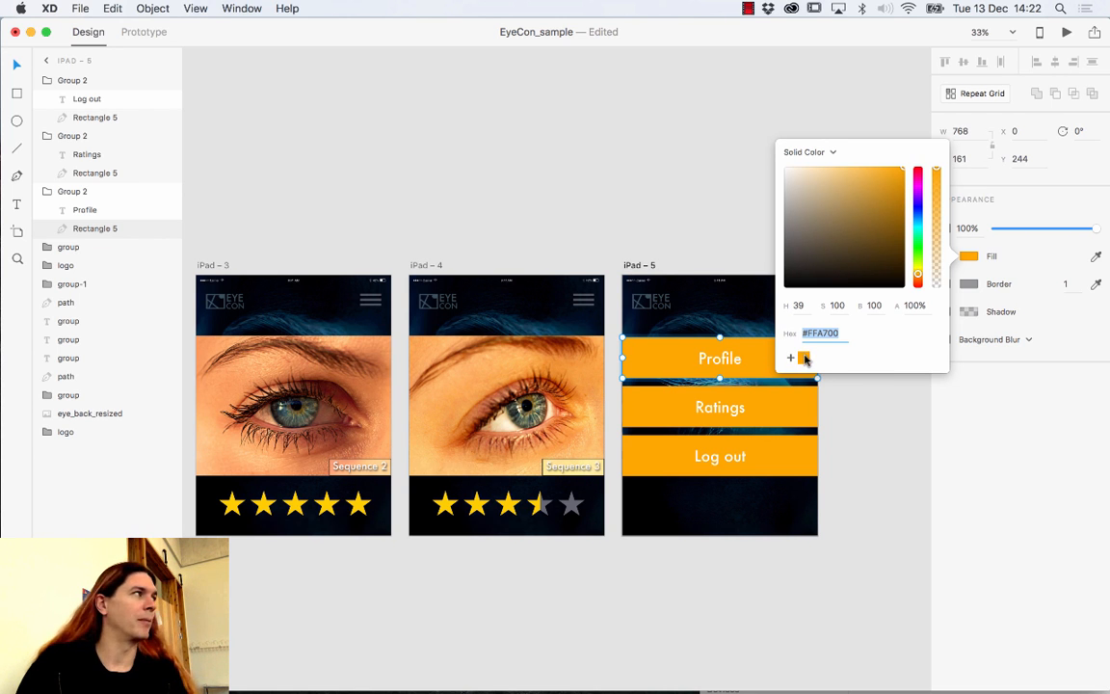
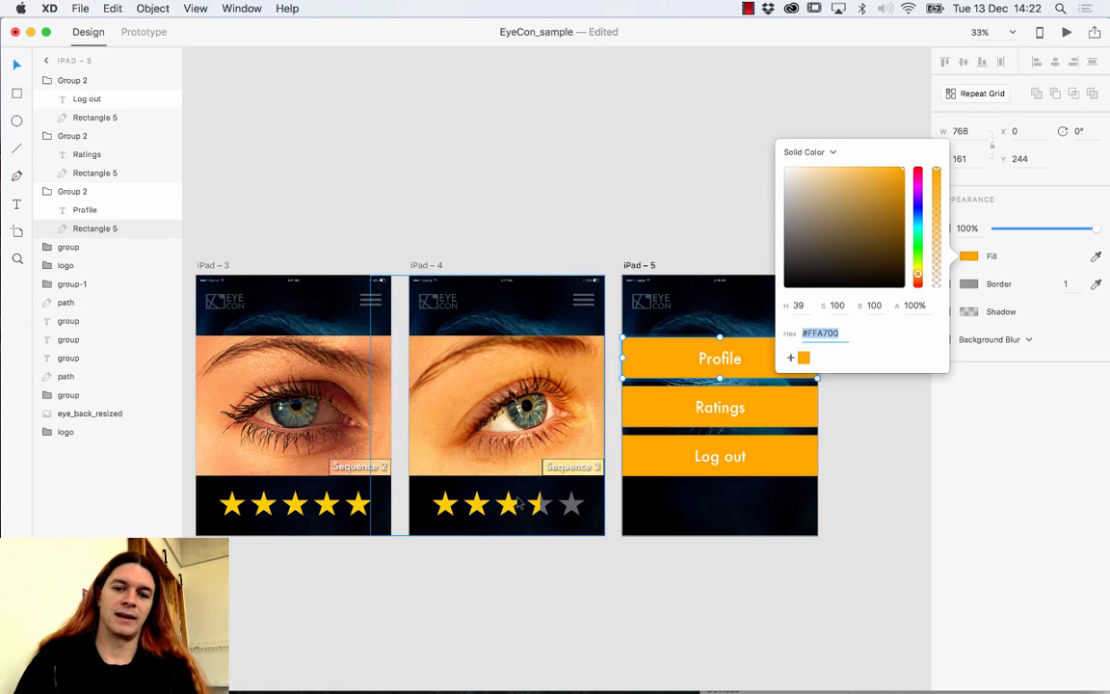
# Recolour the iPad – 4 rating stars with the saved orange #FFA700 swatch.
pyautogui.click(487, 506)
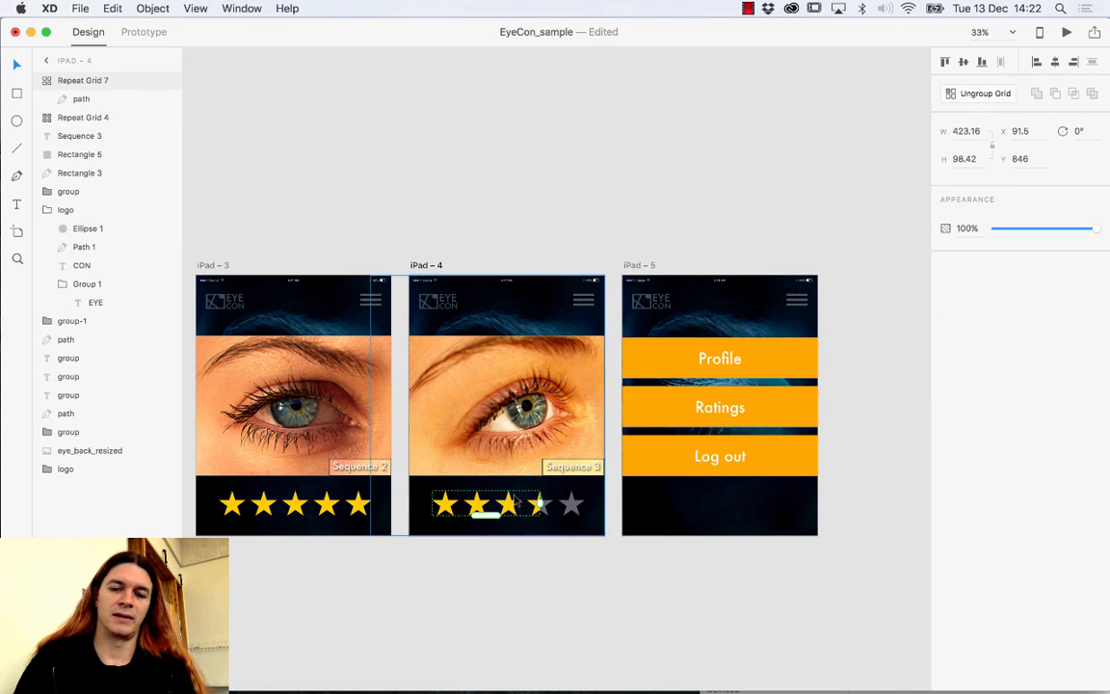
pyautogui.doubleClick(509, 505)
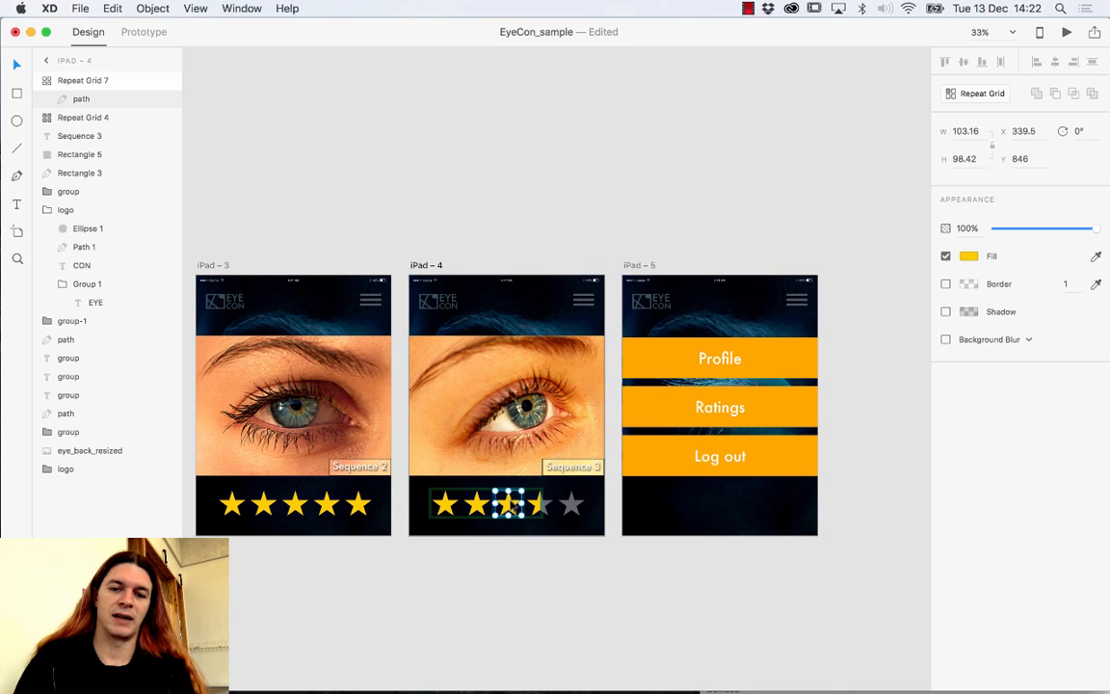
pyautogui.click(968, 256)
pyautogui.click(804, 359)
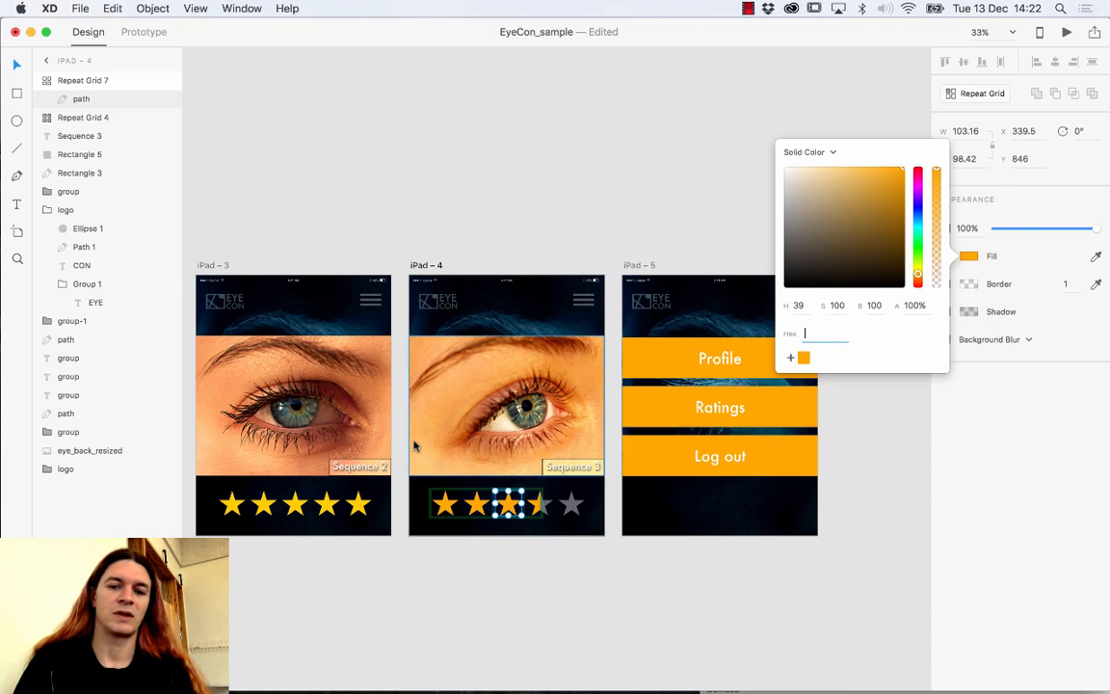
pyautogui.moveTo(413, 445); pyautogui.dragTo(649, 490)
pyautogui.press('super+z')
pyautogui.click(466, 610)
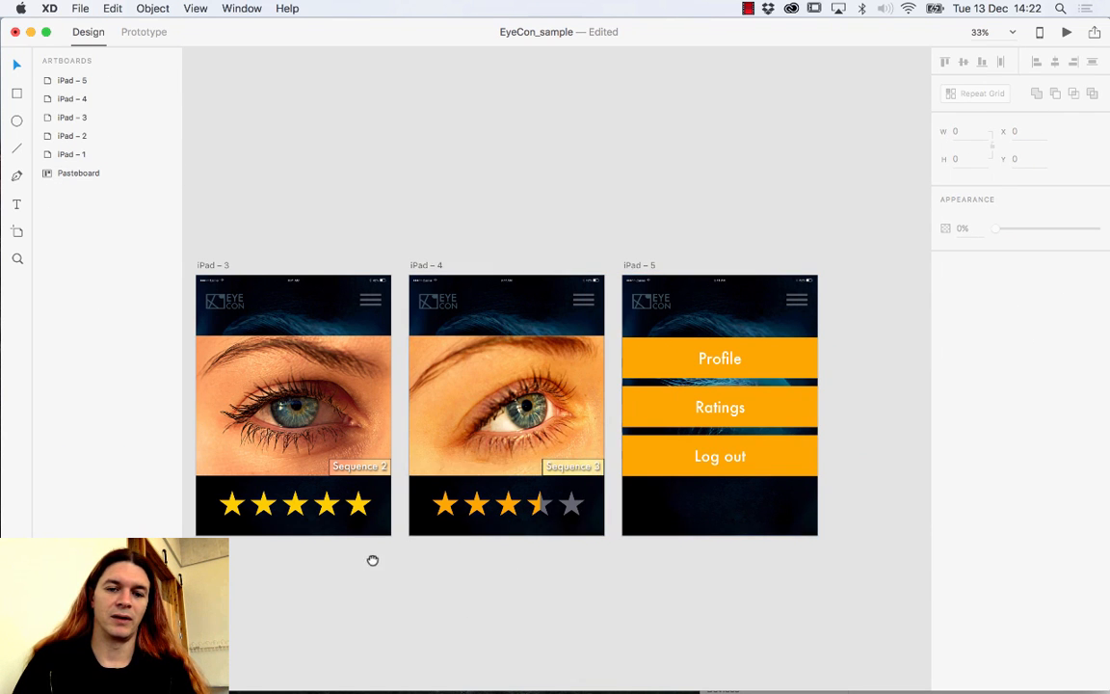
# Apply the saved orange #FFA700 to the iPad – 3 and iPad – 2 rating stars.
pyautogui.moveTo(372, 560); pyautogui.dragTo(893, 596)
pyautogui.click(792, 542)
pyautogui.doubleClick(784, 540)
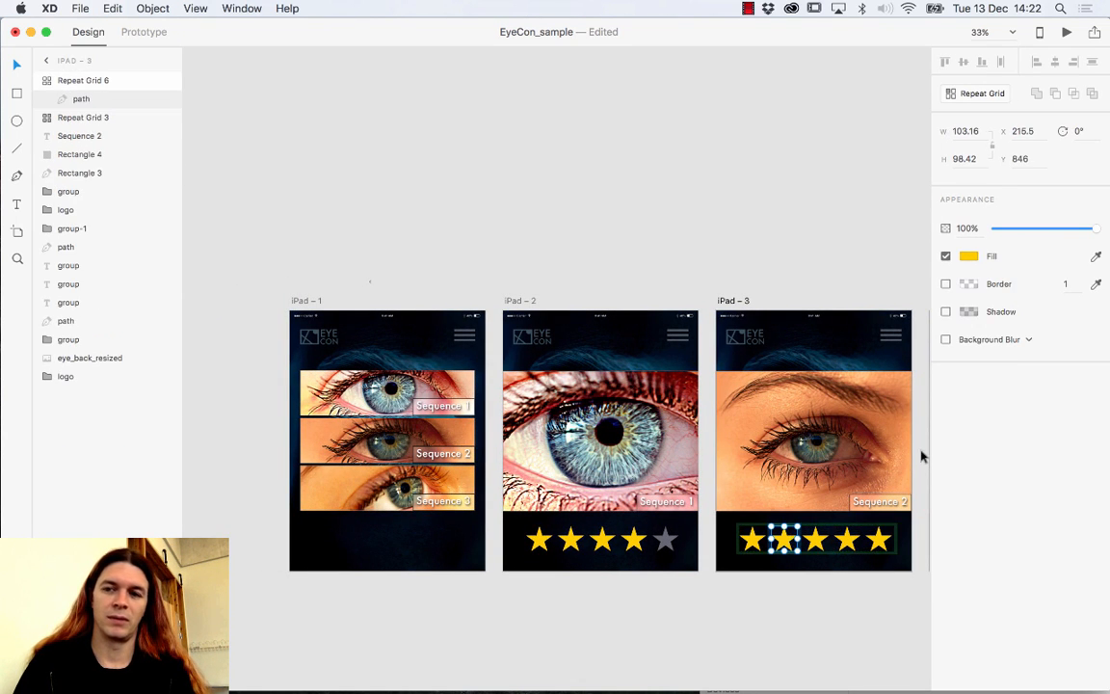
pyautogui.click(969, 257)
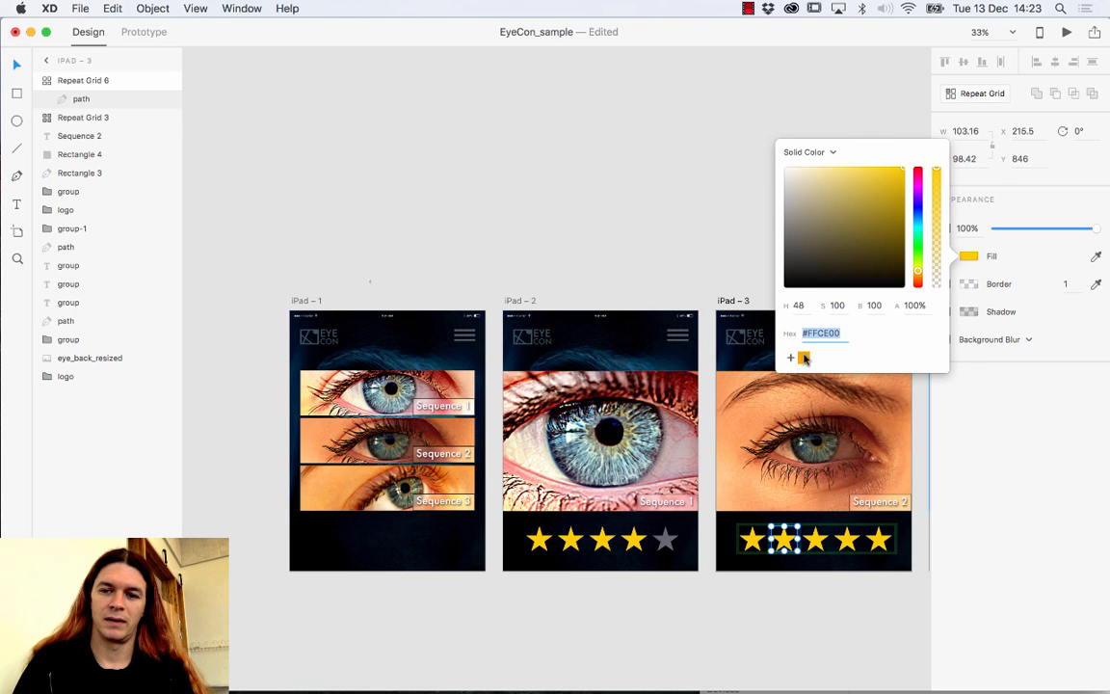
pyautogui.doubleClick(602, 539)
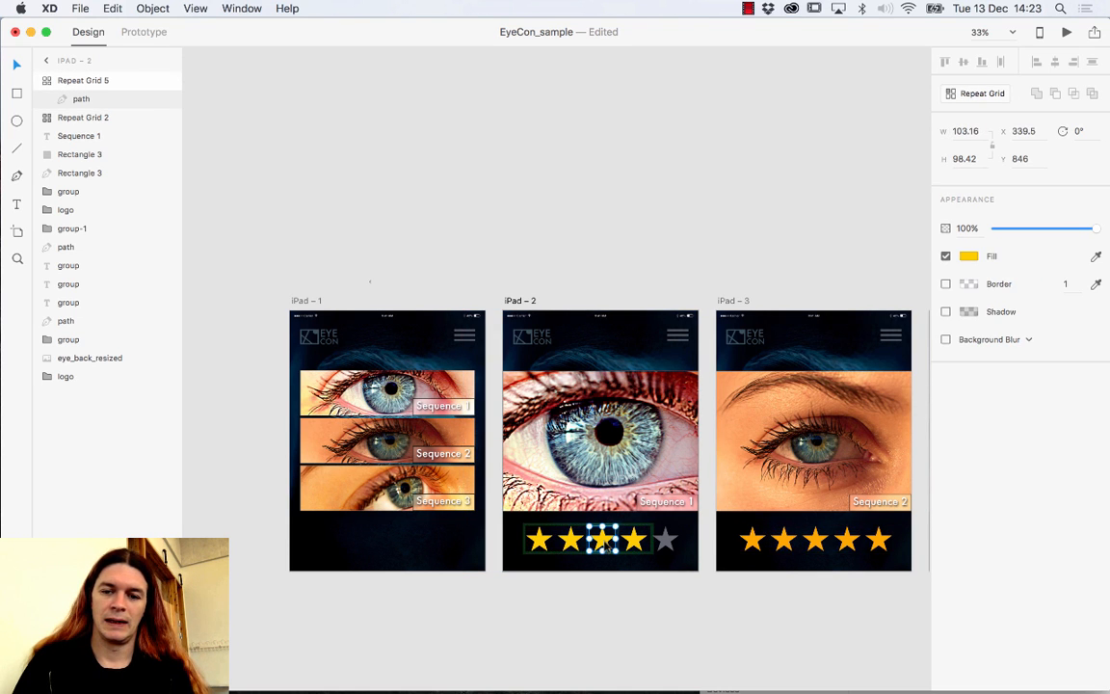
pyautogui.click(970, 258)
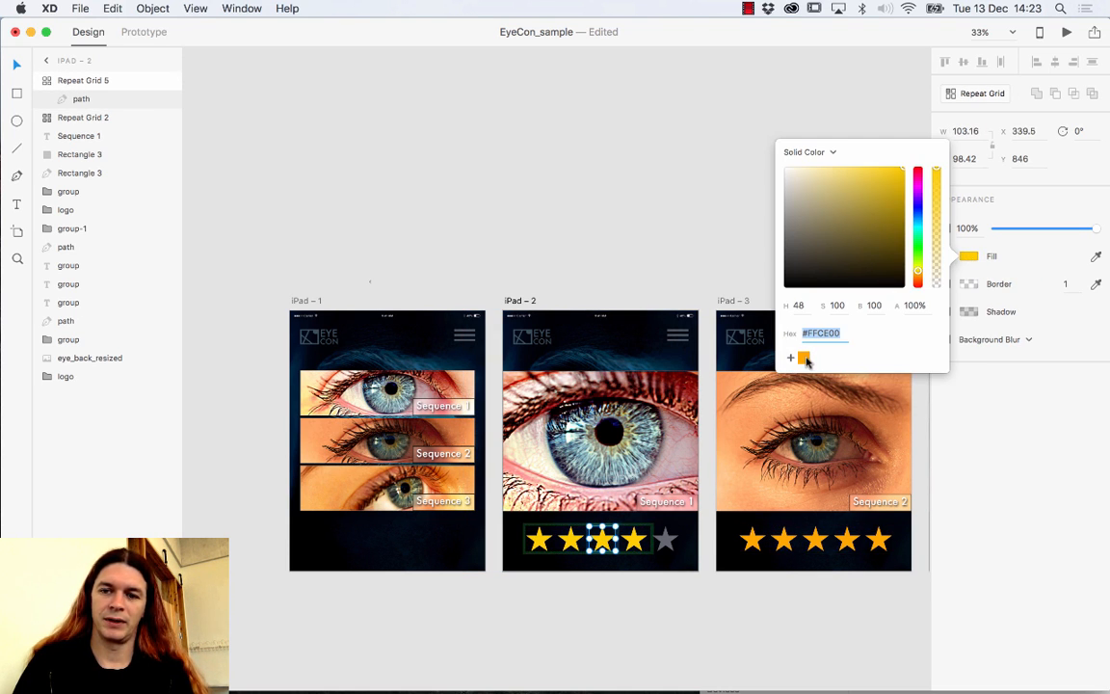
pyautogui.click(804, 352)
pyautogui.click(815, 607)
pyautogui.hscroll(10, 814, 607)
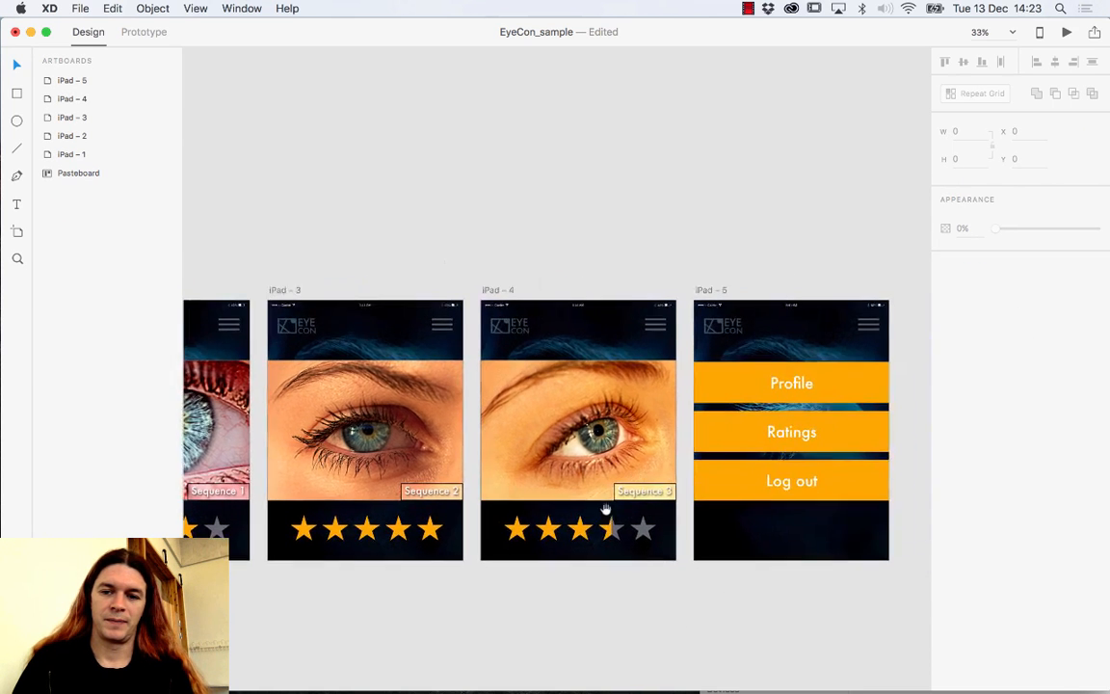
# Shift the iPad – 5 Ratings bar to red-orange #FF6C00 and save it as a swatch.
pyautogui.click(821, 407)
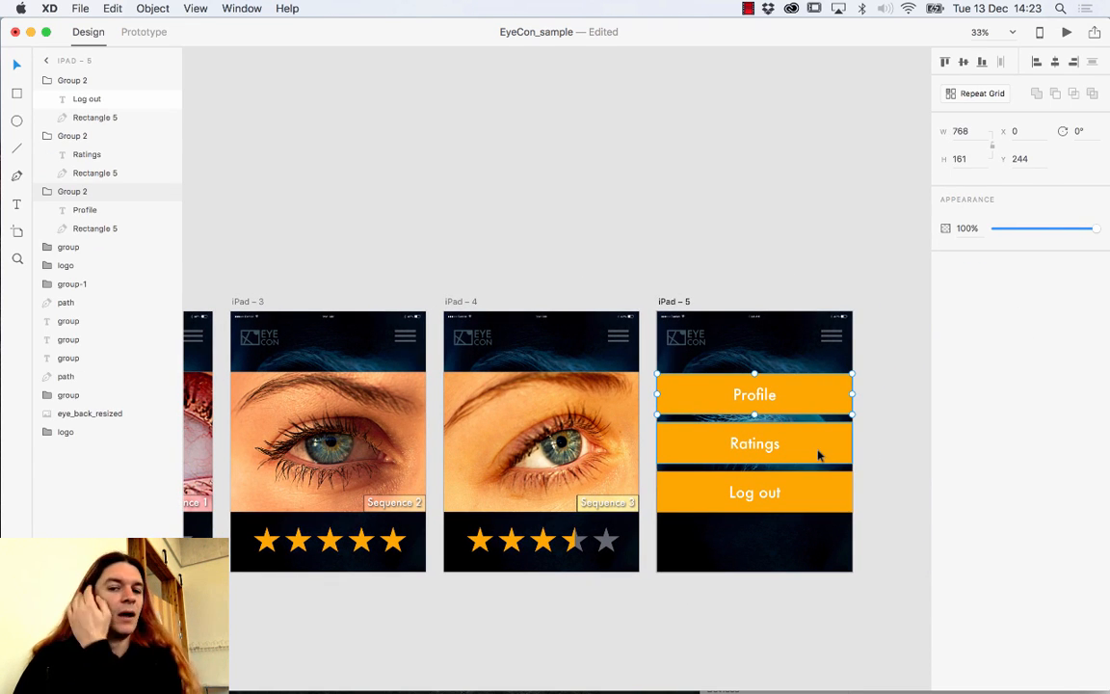
pyautogui.doubleClick(819, 457)
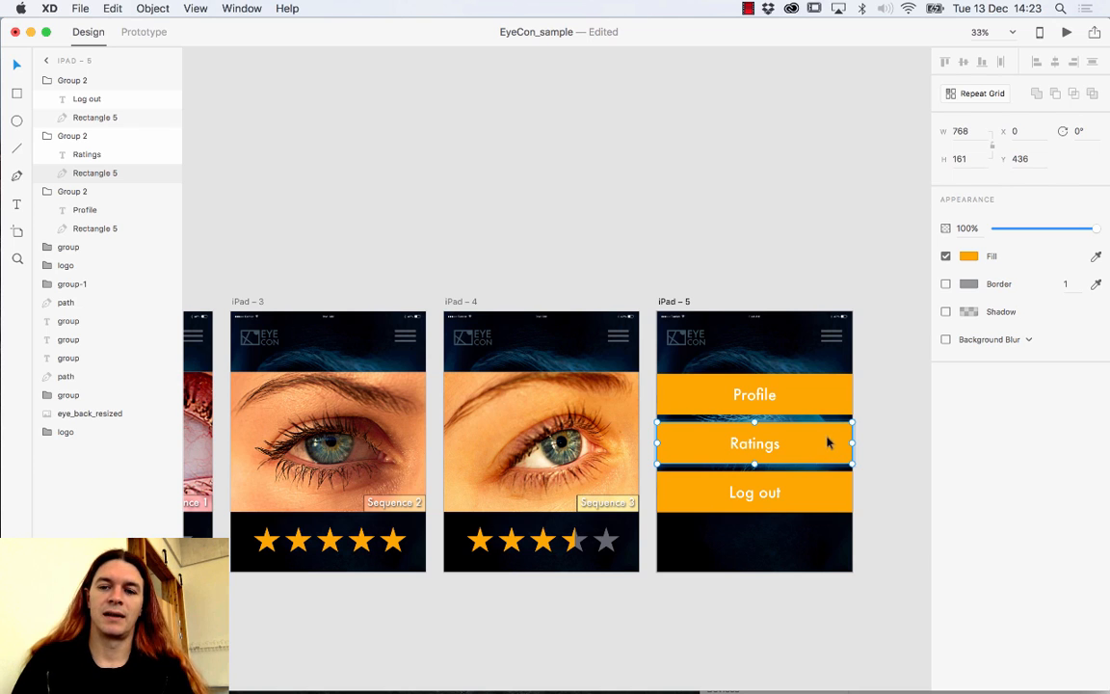
pyautogui.click(968, 255)
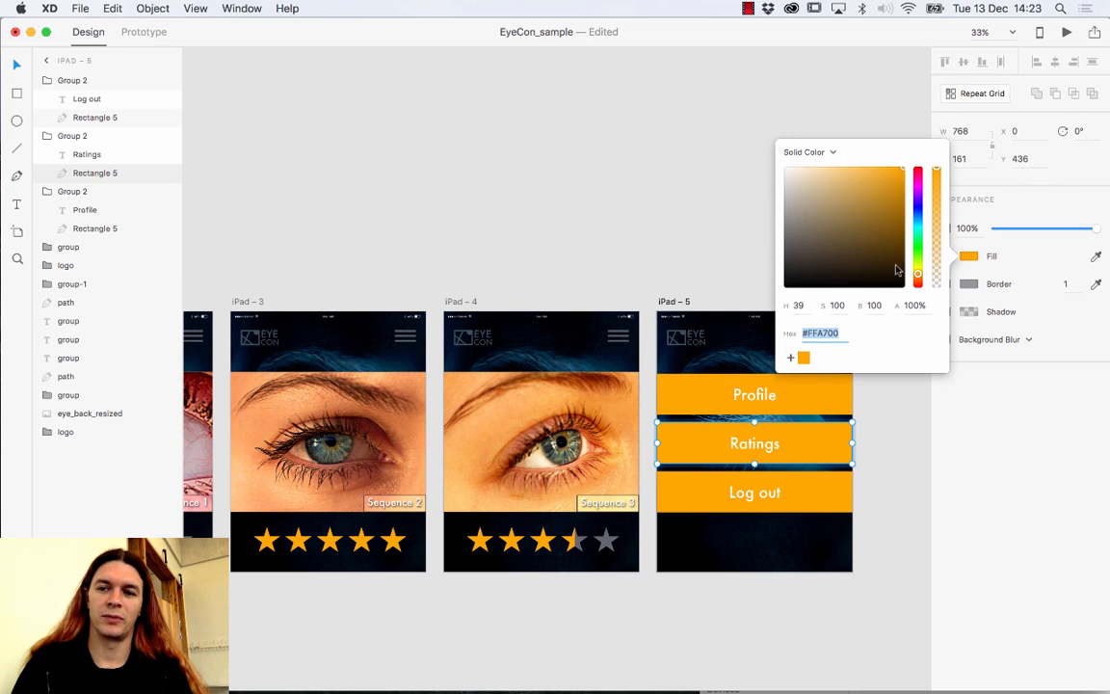
pyautogui.moveTo(917, 278); pyautogui.dragTo(917, 280)
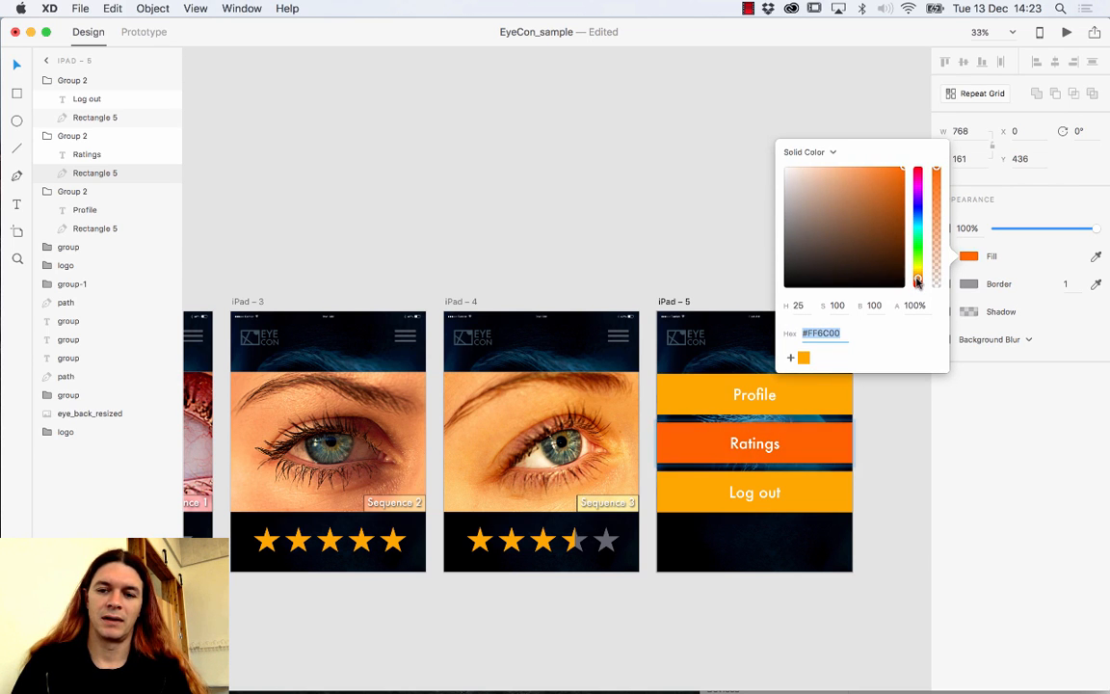
pyautogui.click(790, 360)
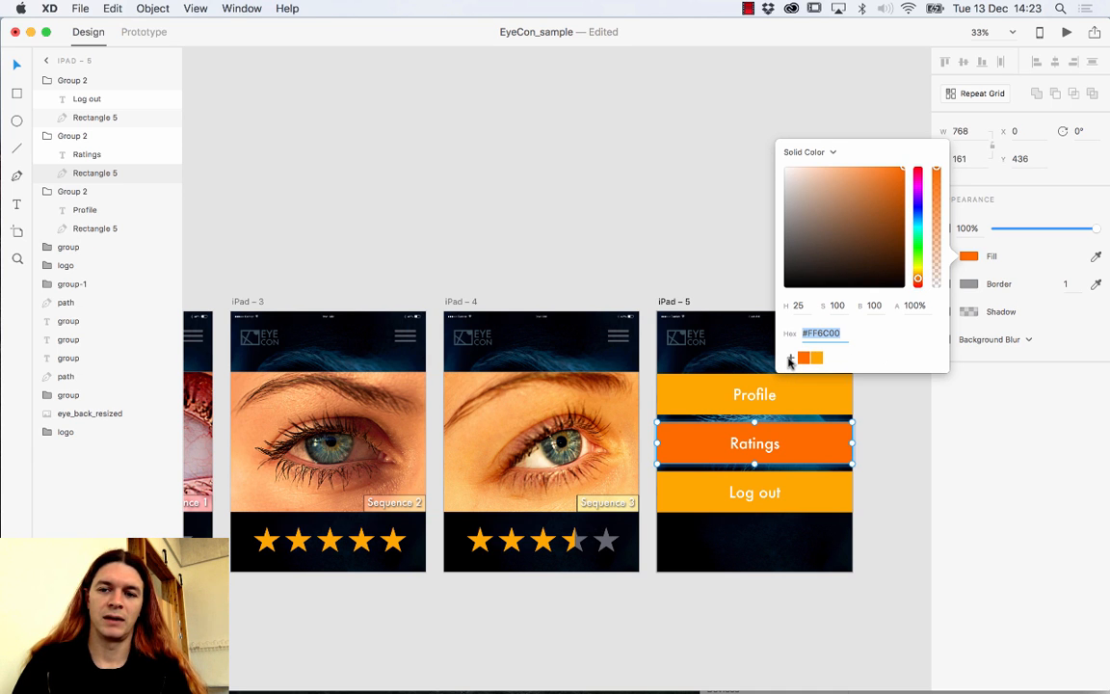
# Make the Log out bar a deeper red, #FF2700.
pyautogui.click(819, 488)
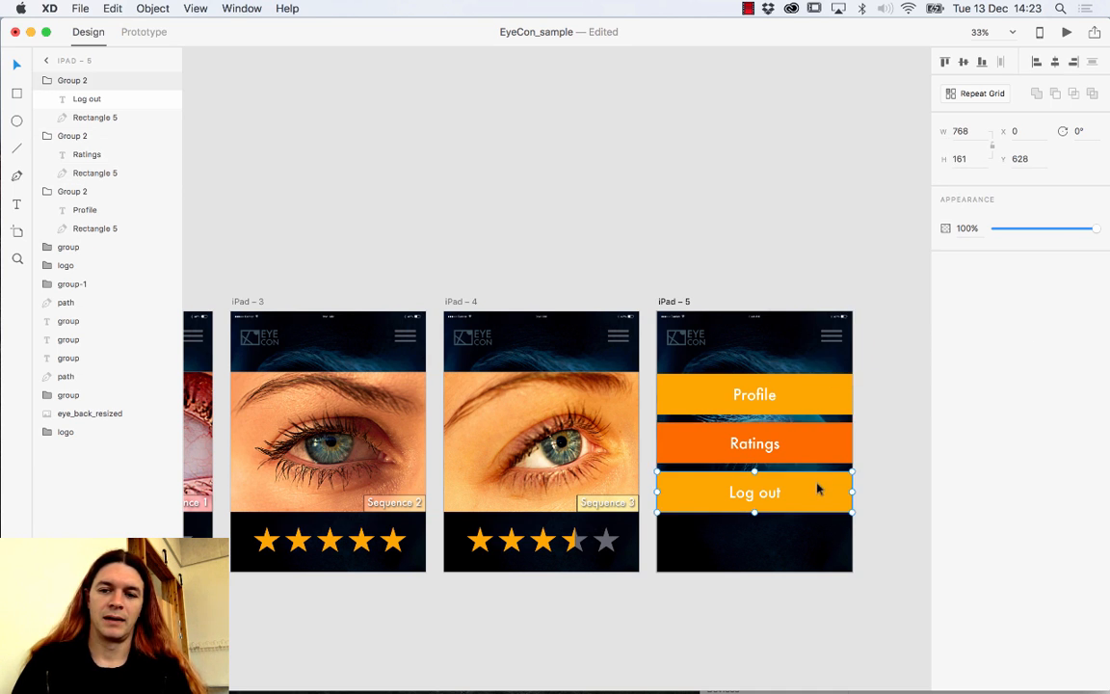
pyautogui.doubleClick(833, 484)
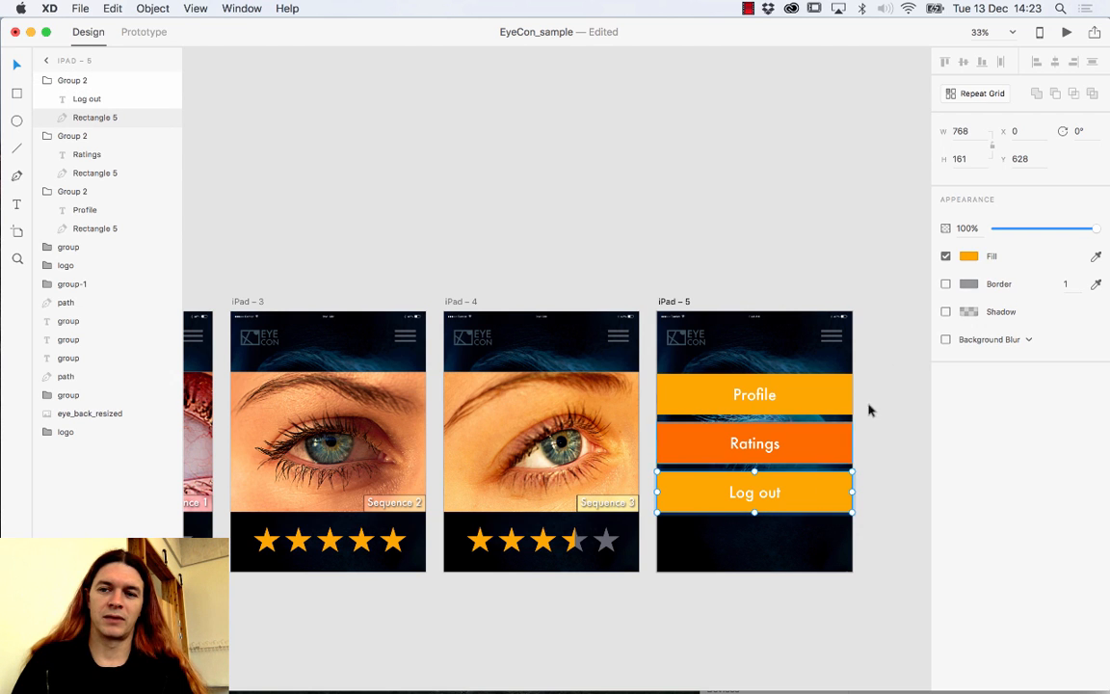
pyautogui.click(969, 255)
pyautogui.click(805, 358)
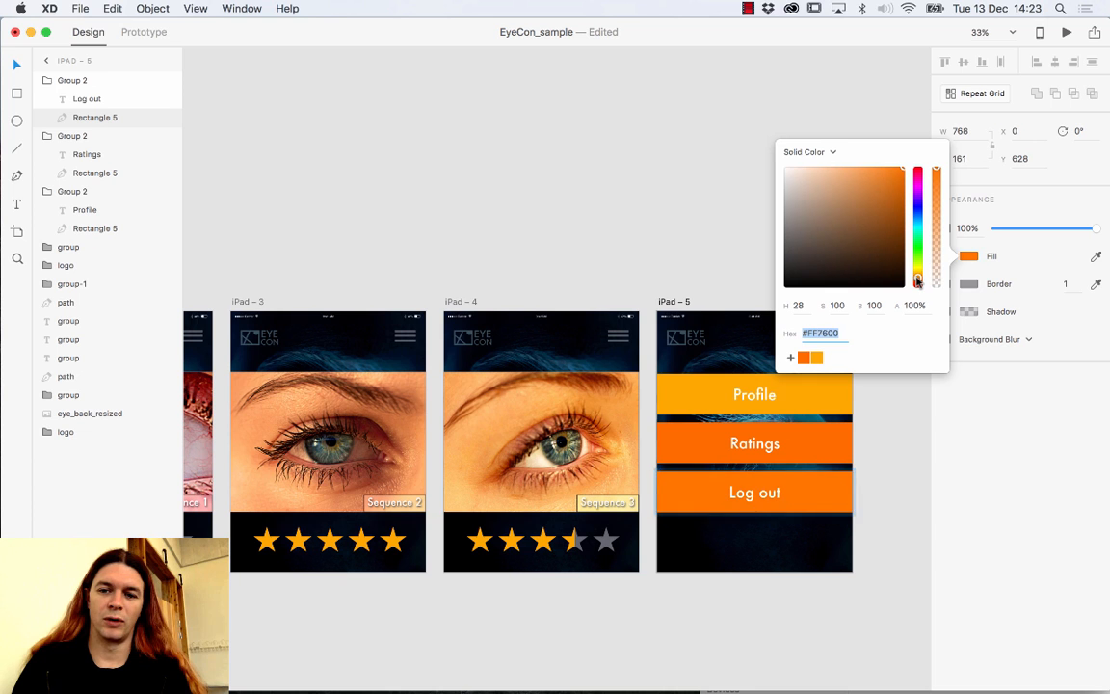
pyautogui.moveTo(918, 281); pyautogui.dragTo(917, 284)
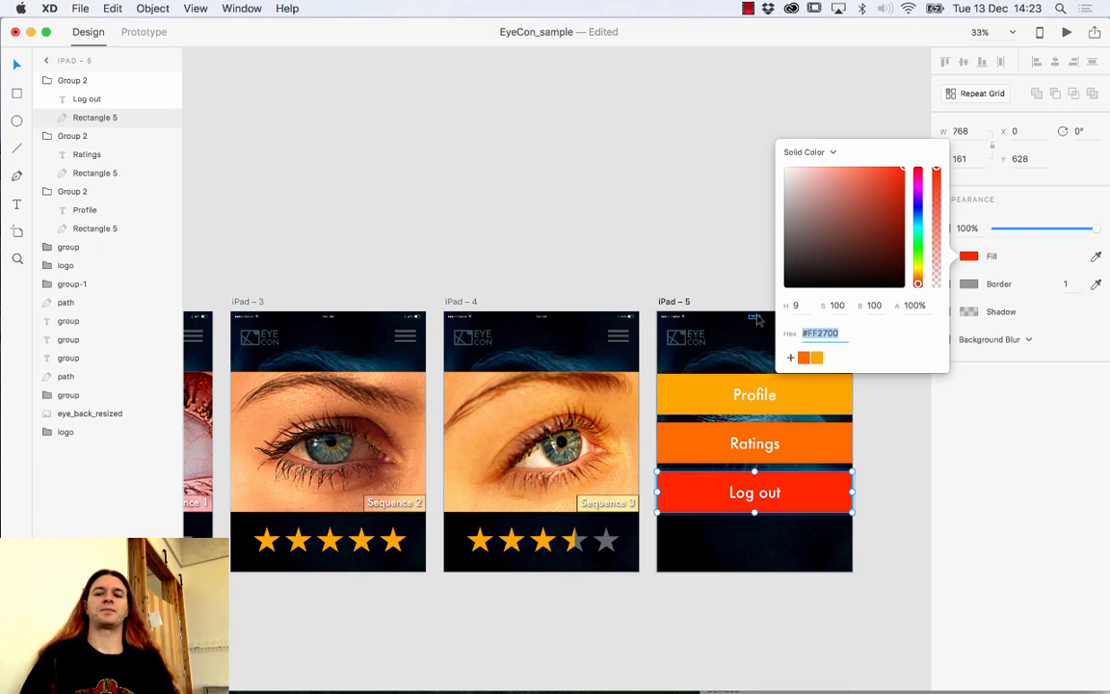
pyautogui.click(721, 286)
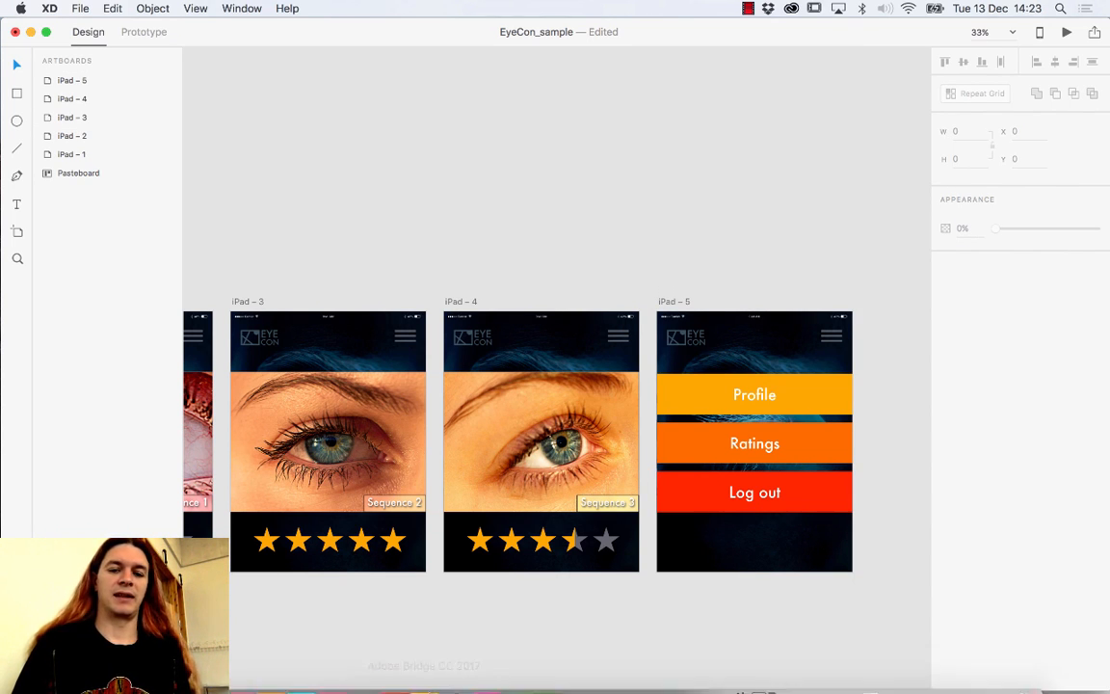
# Switch to Illustrator and create a new blank A4 document.
pyautogui.moveTo(393, 679)
pyautogui.click(274, 673)
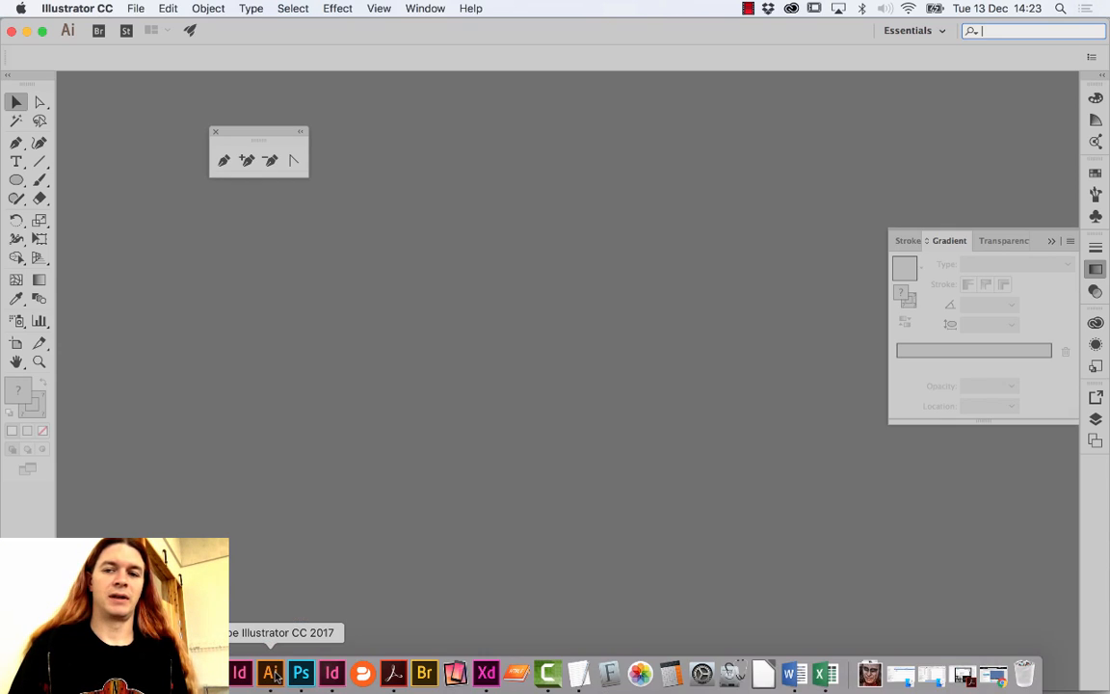
pyautogui.click(144, 8)
pyautogui.click(146, 27)
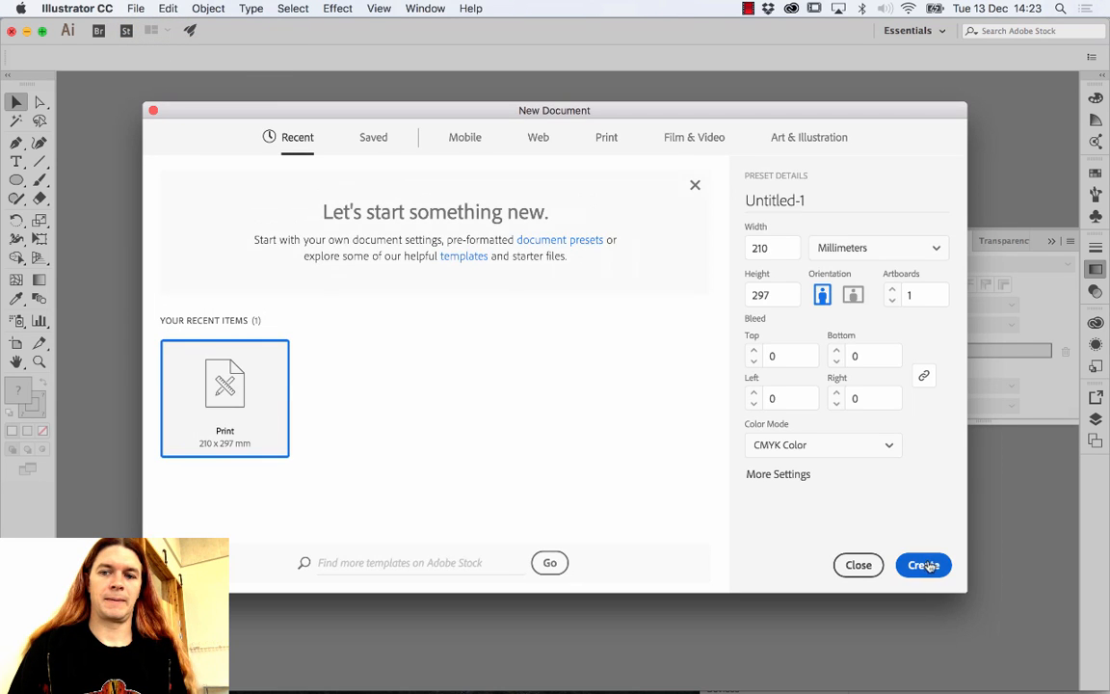
pyautogui.click(923, 564)
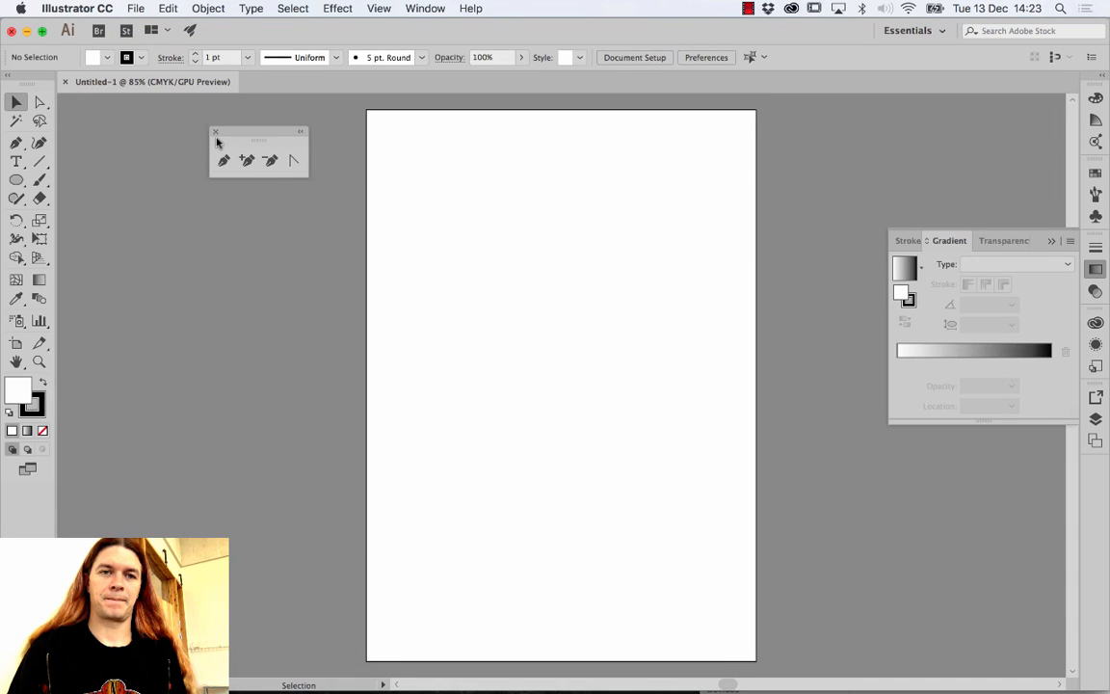
# Float and enlarge the Swatches panel over the page, then open the Neutral swatch library.
pyautogui.click(1096, 173)
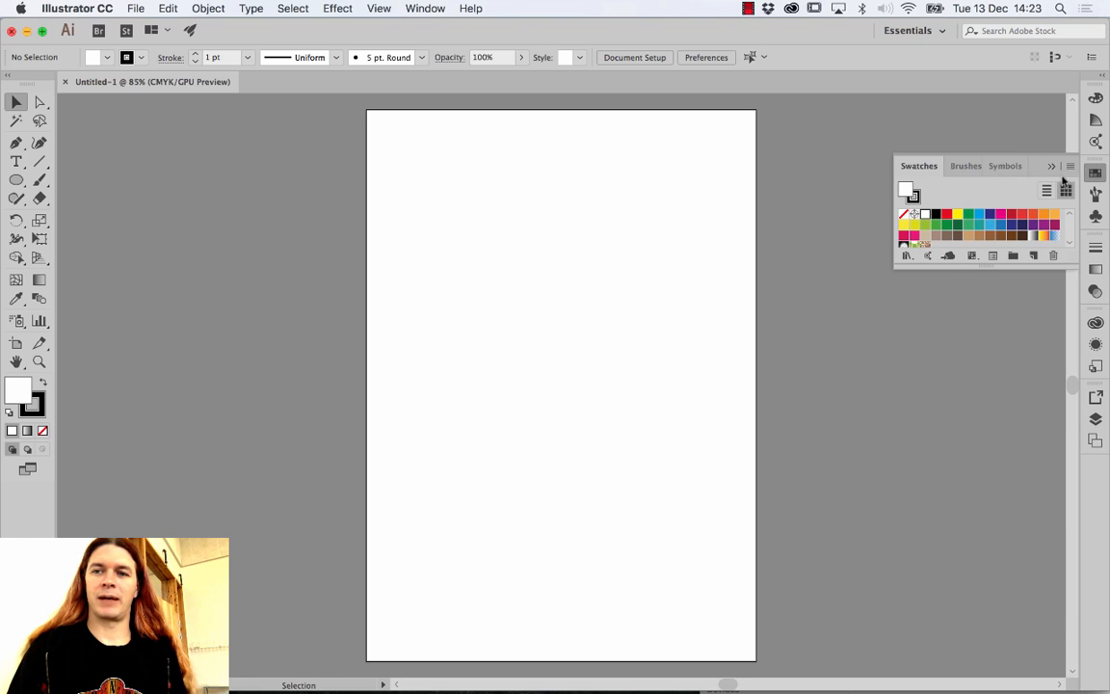
pyautogui.moveTo(915, 166); pyautogui.dragTo(378, 180)
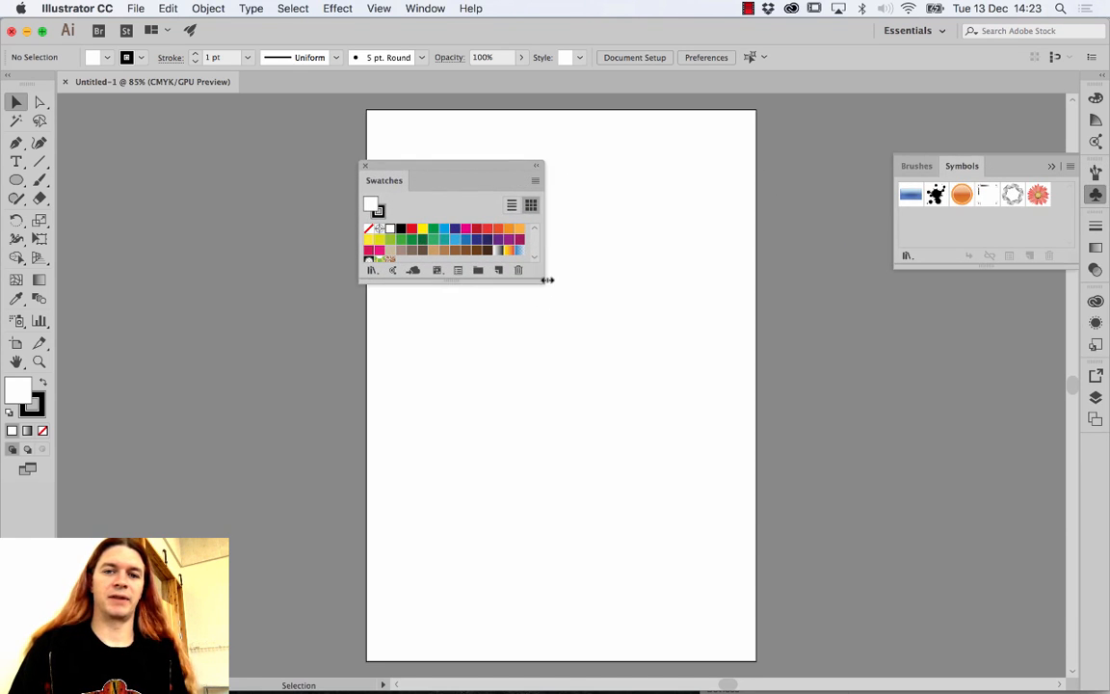
pyautogui.moveTo(541, 279); pyautogui.dragTo(638, 375)
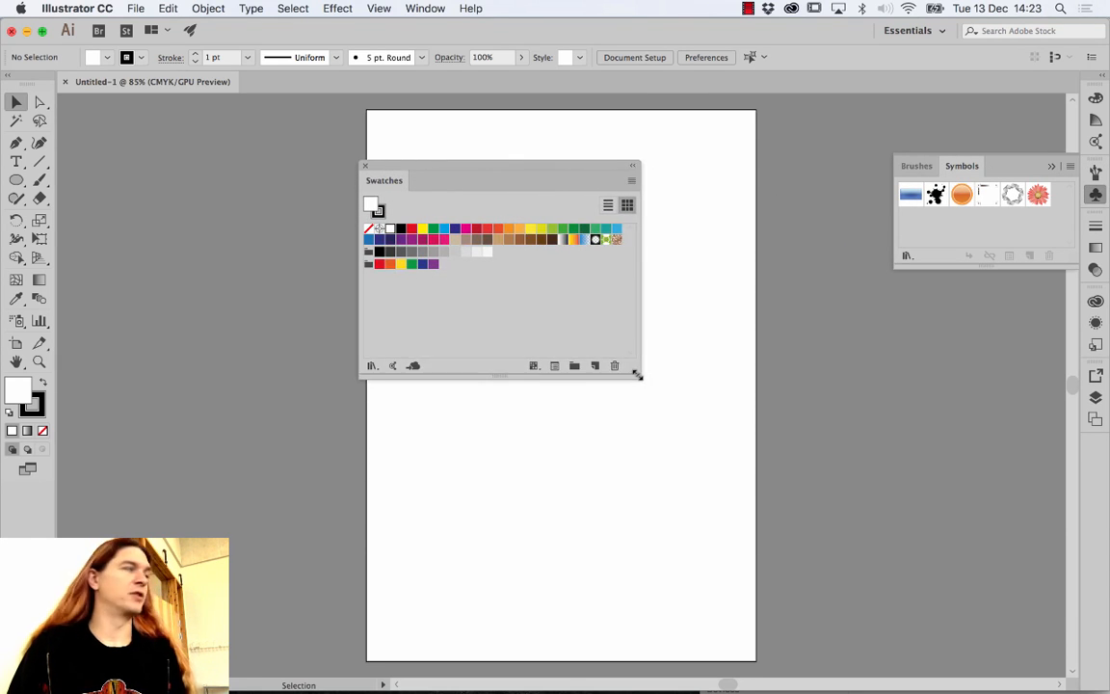
pyautogui.click(635, 180)
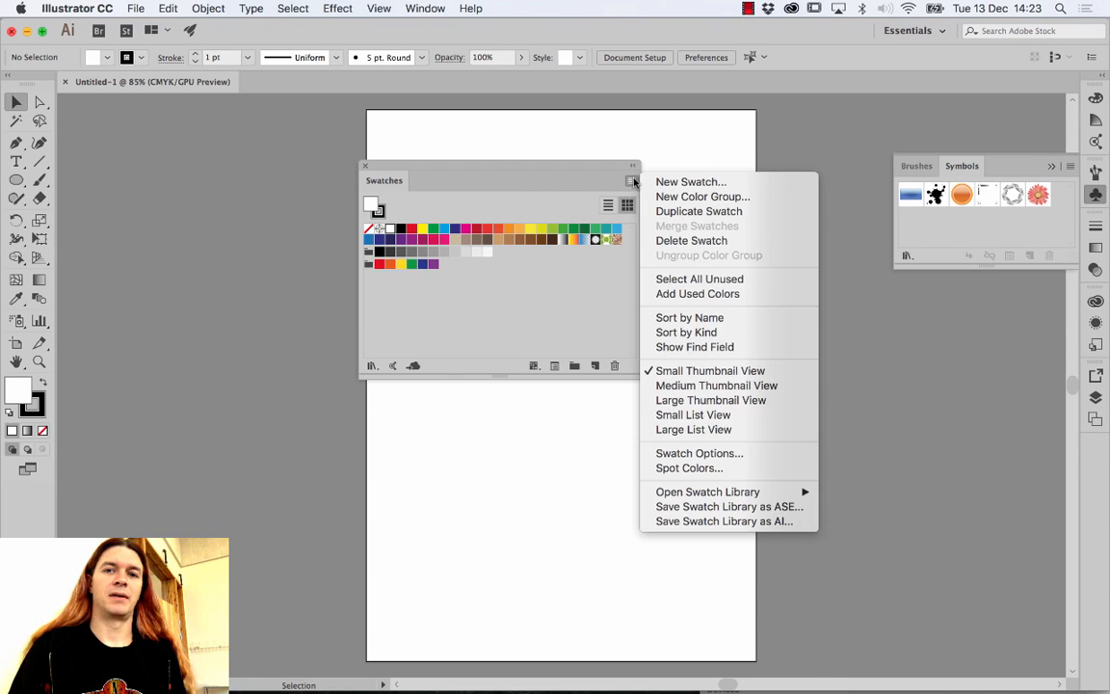
pyautogui.moveTo(713, 493)
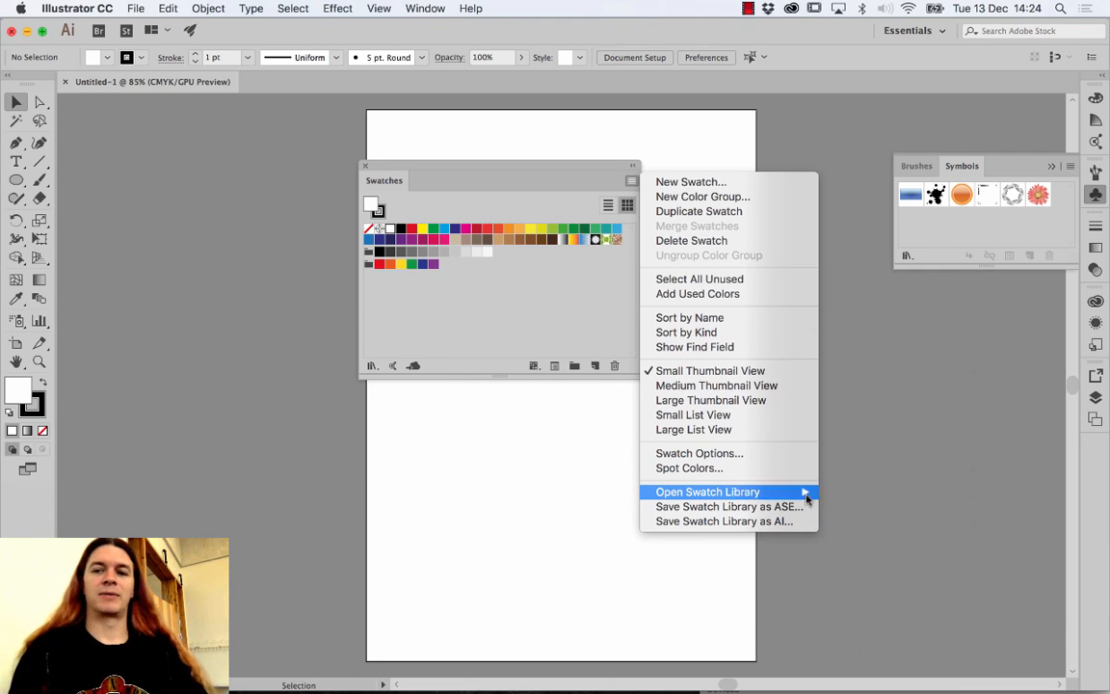
pyautogui.moveTo(757, 488)
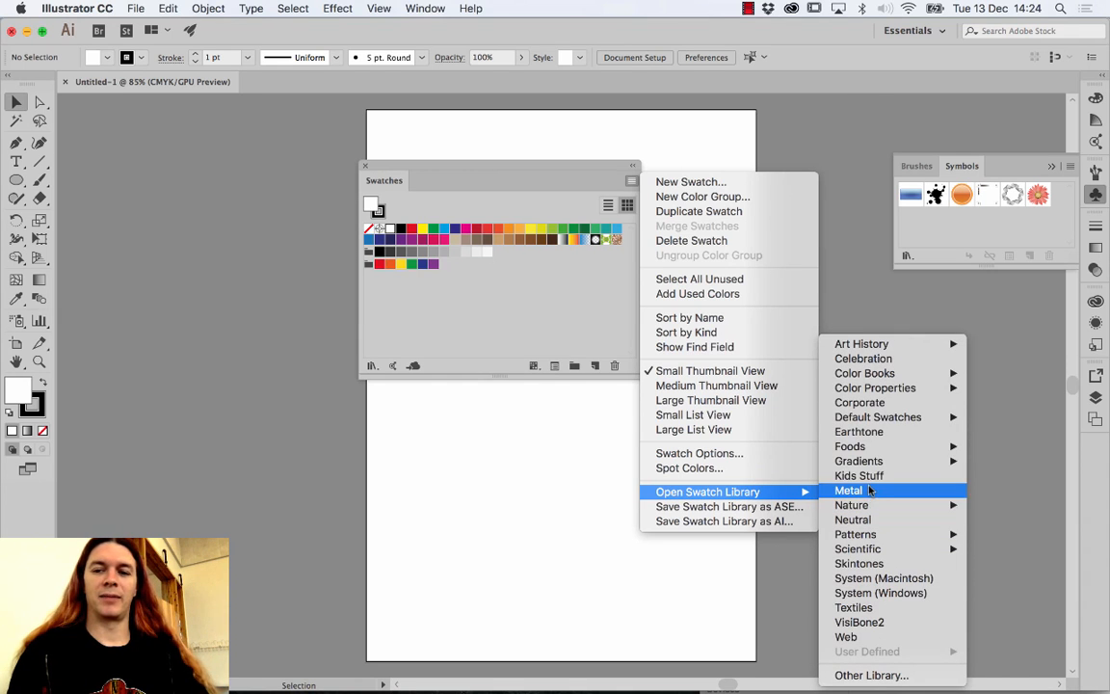
pyautogui.moveTo(884, 376)
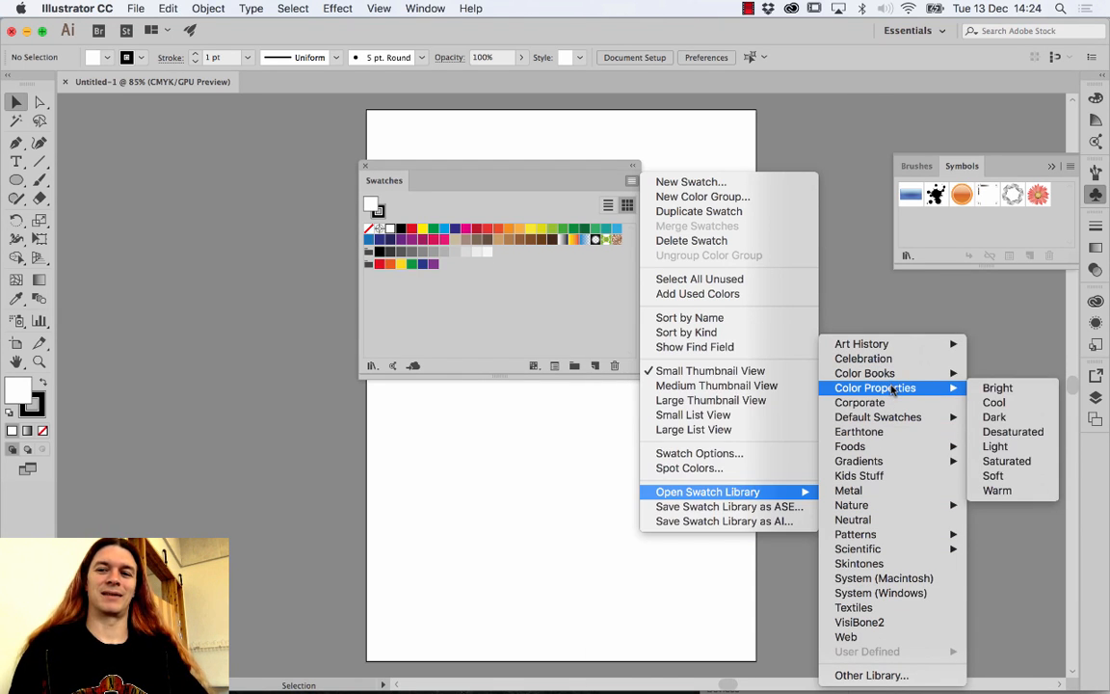
pyautogui.click(894, 522)
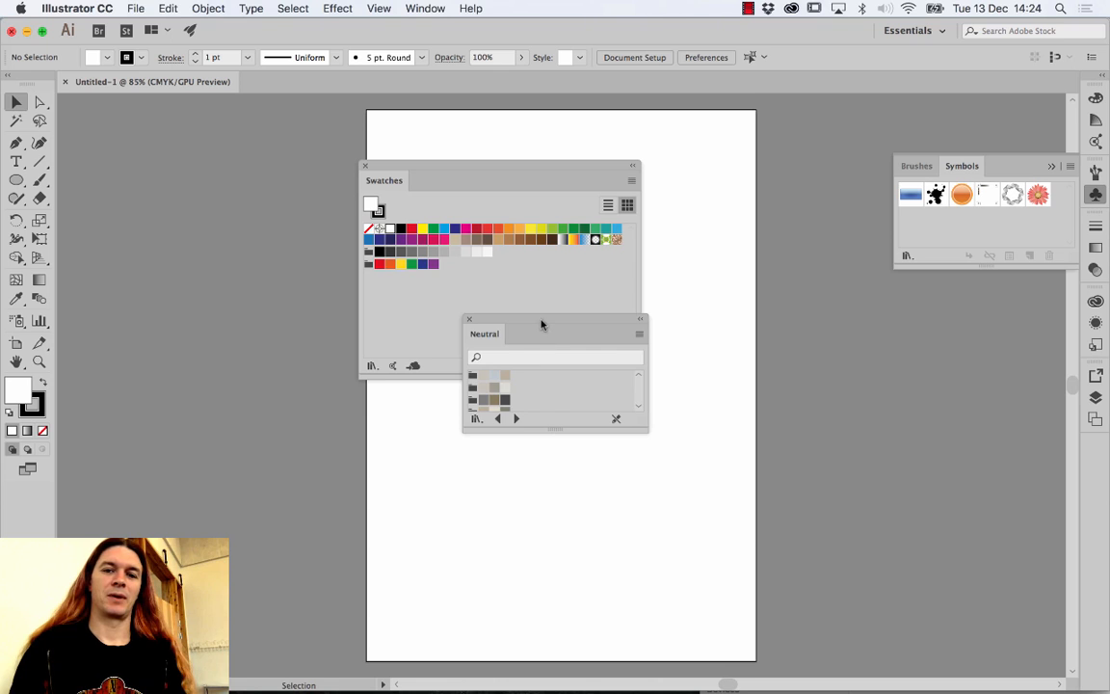
# Reposition and enlarge the Neutral library, settling on Large Thumbnail View after trying list views.
pyautogui.moveTo(541, 325); pyautogui.dragTo(757, 253)
pyautogui.moveTo(852, 348); pyautogui.dragTo(828, 470)
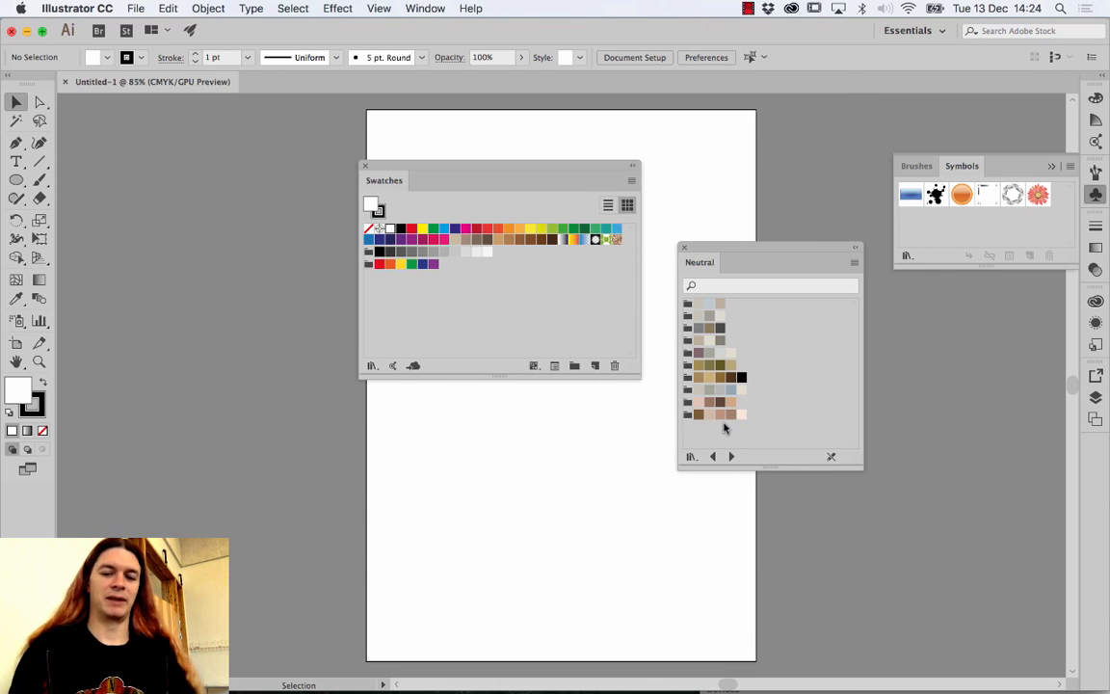
pyautogui.click(854, 263)
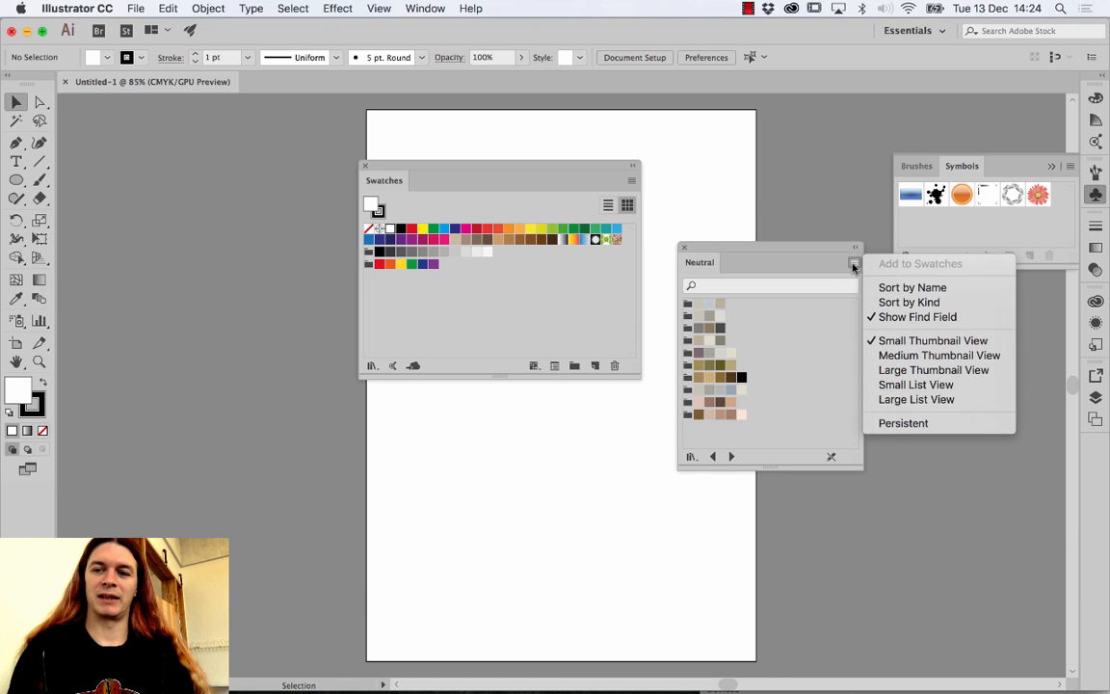
pyautogui.click(881, 399)
pyautogui.moveTo(768, 260); pyautogui.dragTo(709, 176)
pyautogui.moveTo(800, 397); pyautogui.dragTo(1002, 658)
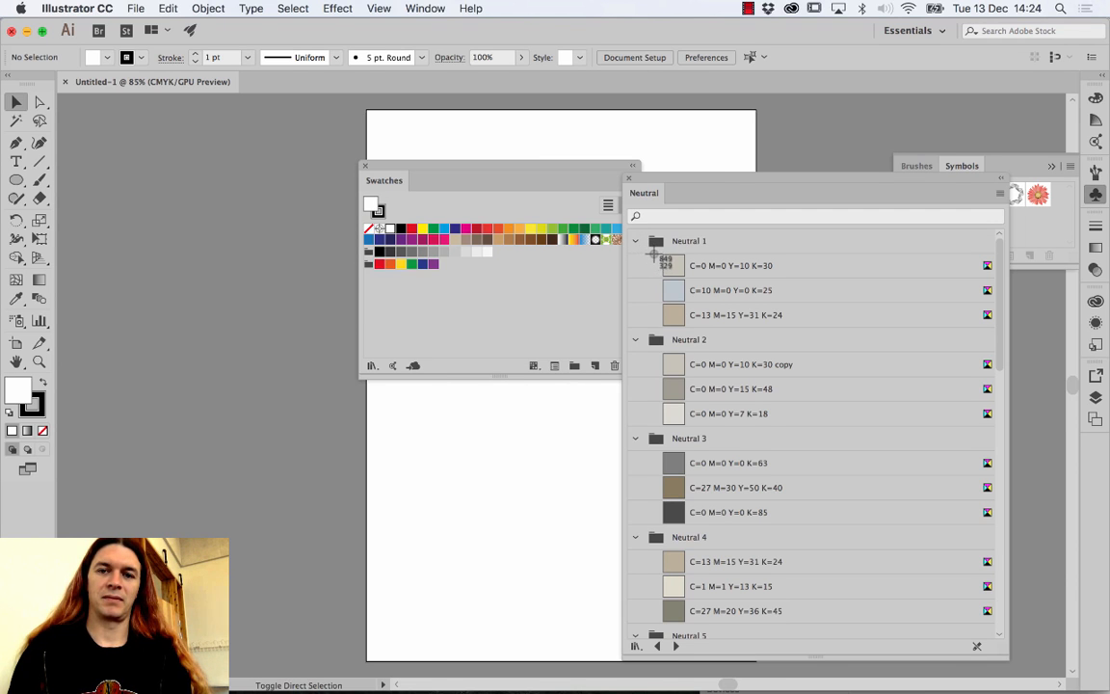
pyautogui.moveTo(658, 254); pyautogui.dragTo(690, 330)
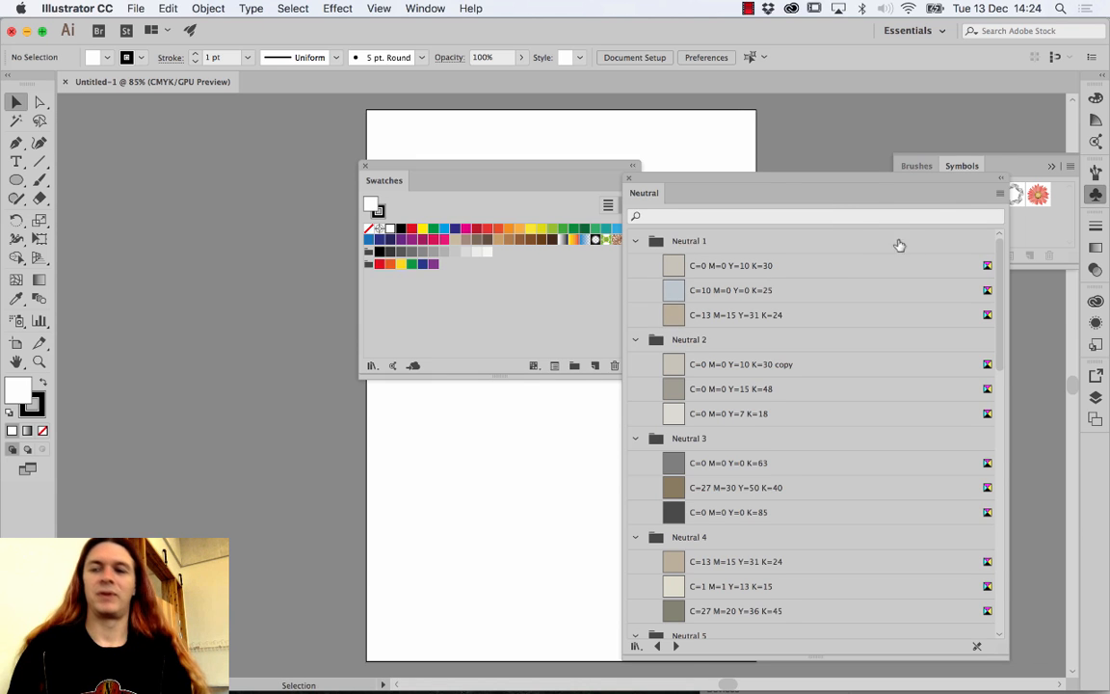
pyautogui.click(998, 194)
pyautogui.click(935, 315)
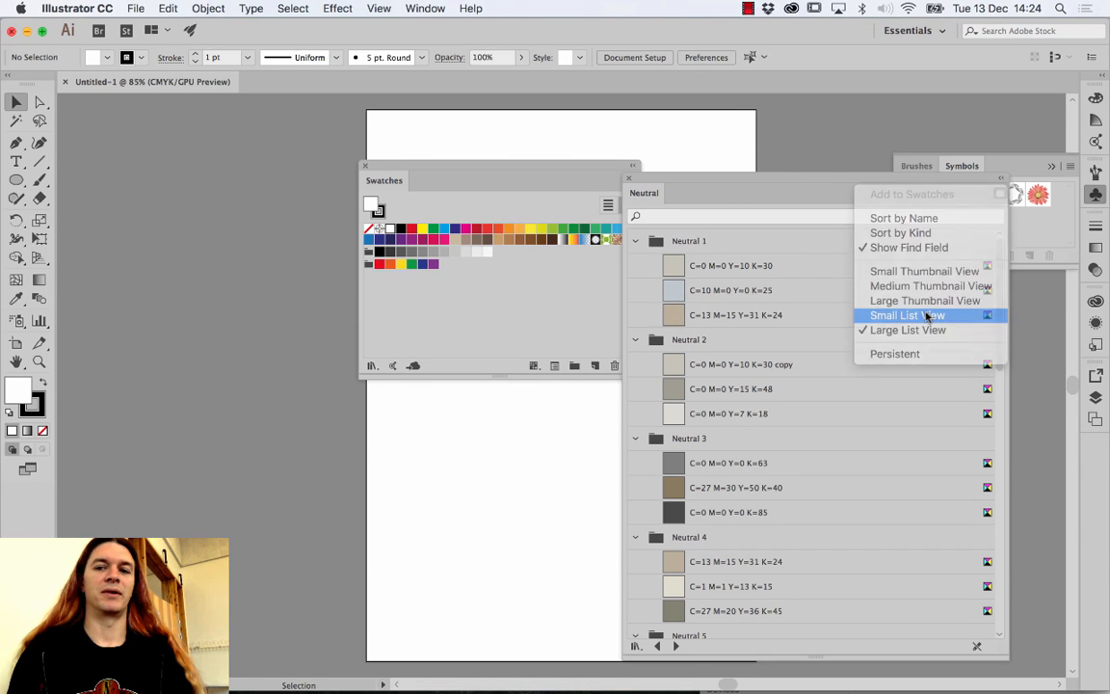
pyautogui.click(999, 194)
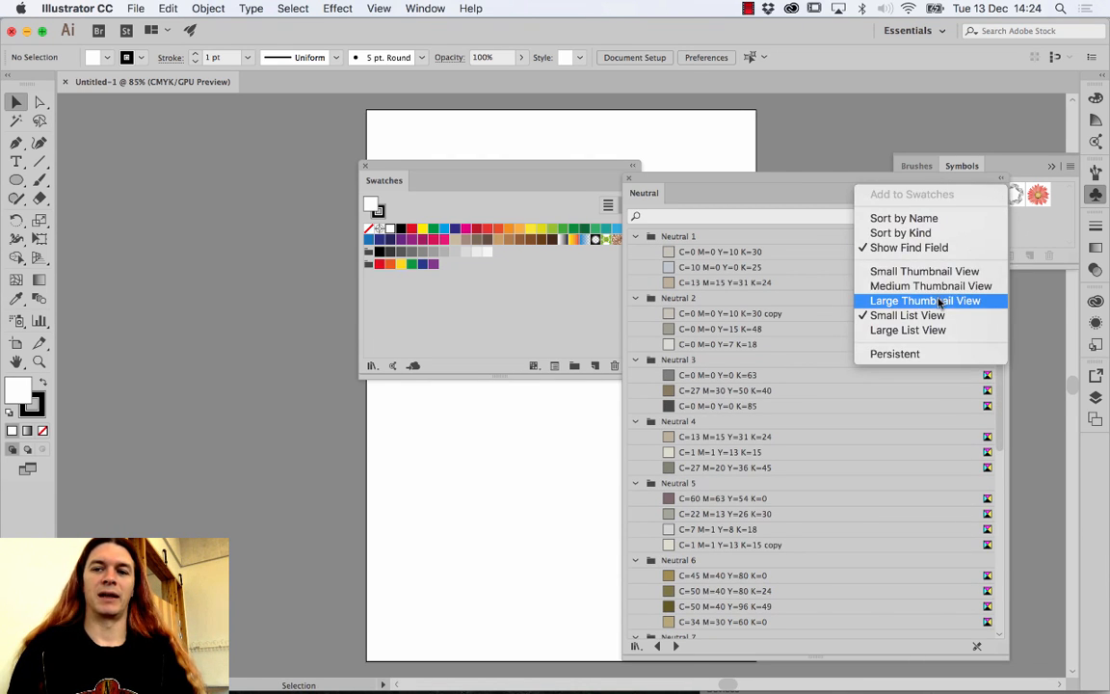
pyautogui.click(935, 301)
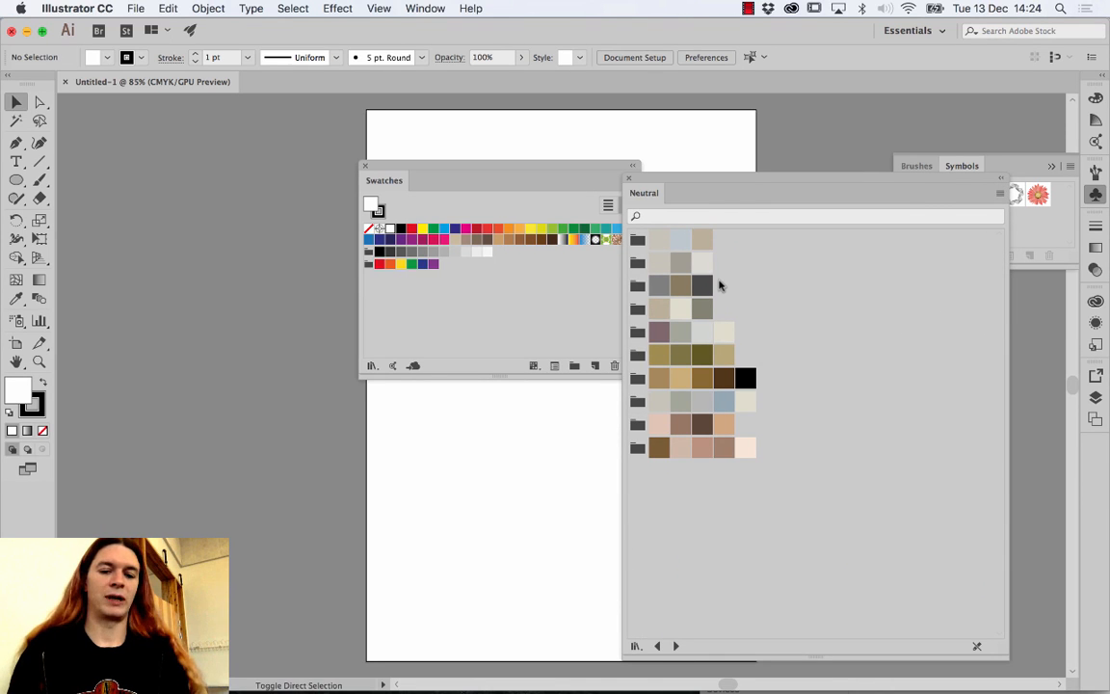
# Screenshot the Neutral swatch grid and minimize the Illustrator document.
pyautogui.press('super+shift+4')
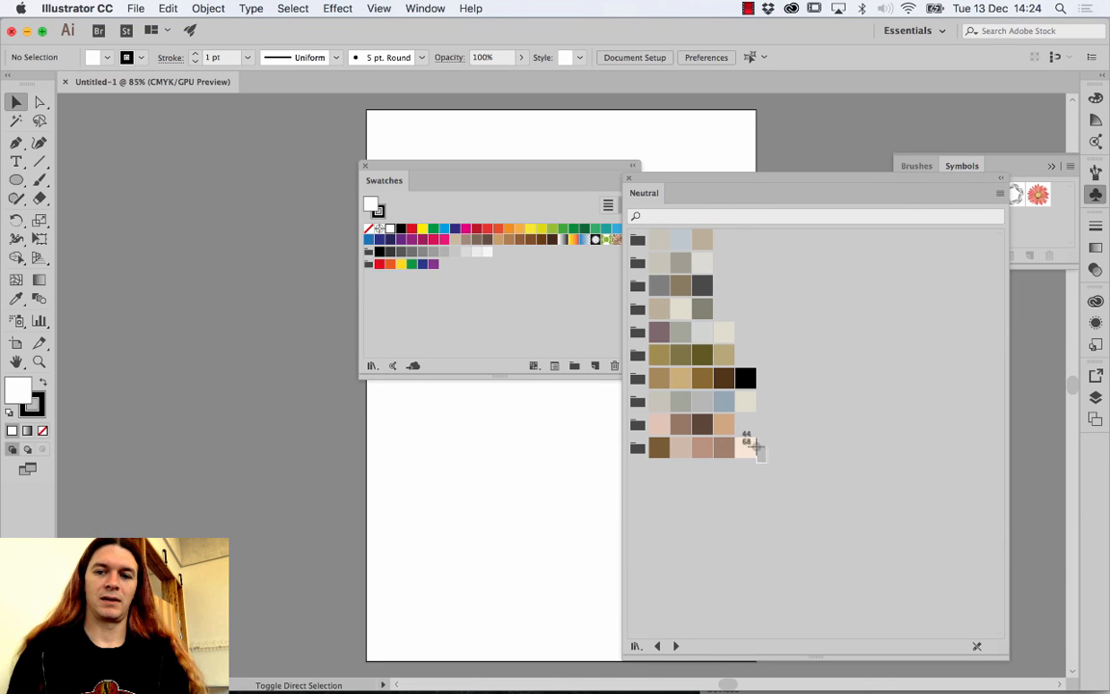
pyautogui.moveTo(767, 462); pyautogui.dragTo(646, 224)
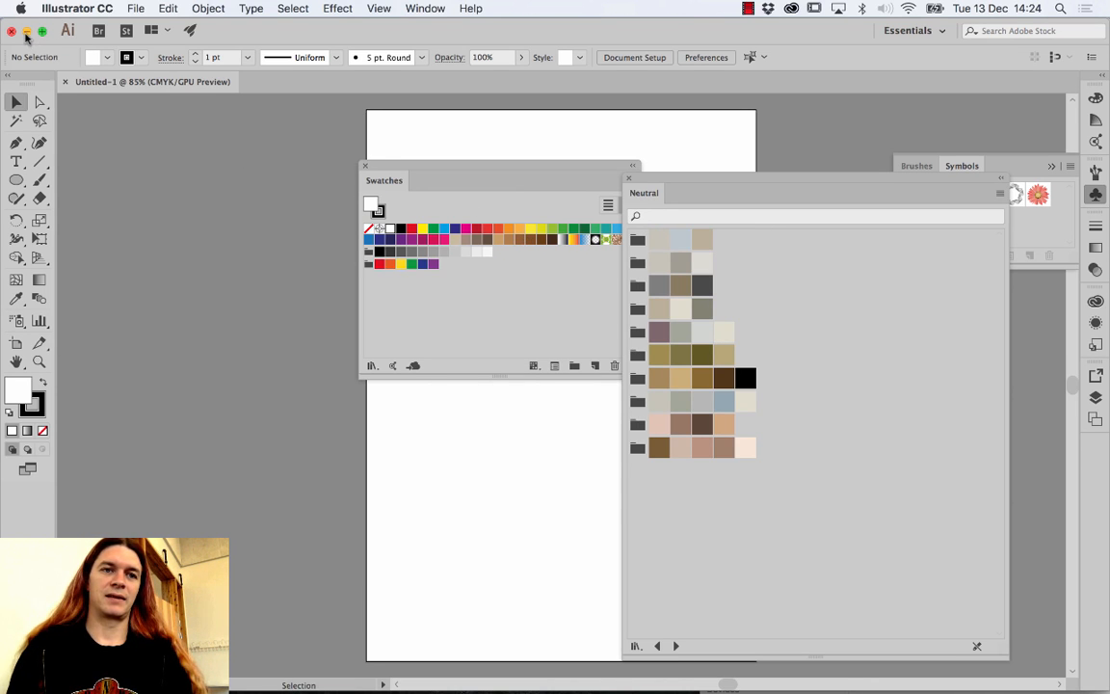
pyautogui.click(27, 31)
# Drop the Neutral swatch screenshot onto the XD canvas beside the iPad – 5 artboard.
pyautogui.click(452, 157)
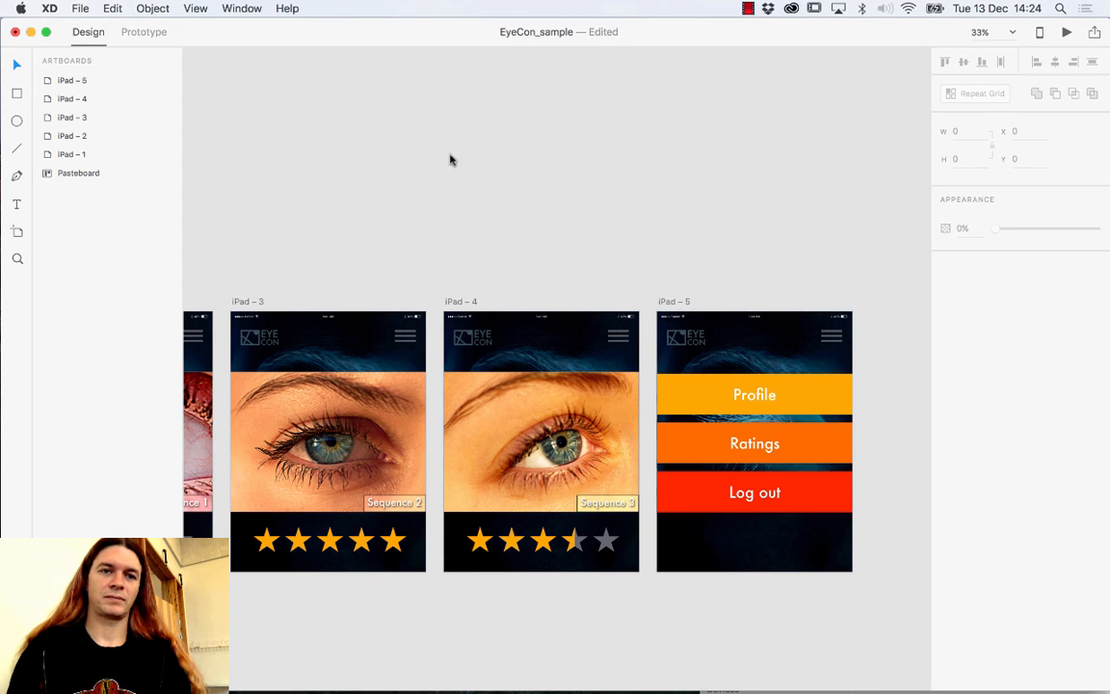
pyautogui.moveTo(220, 31); pyautogui.dragTo(268, 308)
pyautogui.moveTo(777, 220); pyautogui.dragTo(436, 525)
pyautogui.moveTo(534, 349); pyautogui.dragTo(681, 20)
pyautogui.moveTo(605, 265); pyautogui.dragTo(883, 494)
pyautogui.hscroll(5, 610, 392)
pyautogui.scroll(-3, 610, 392)
# Test sampling a tan-brown from the swatch image onto the Profile bar, then undo it.
pyautogui.click(637, 401)
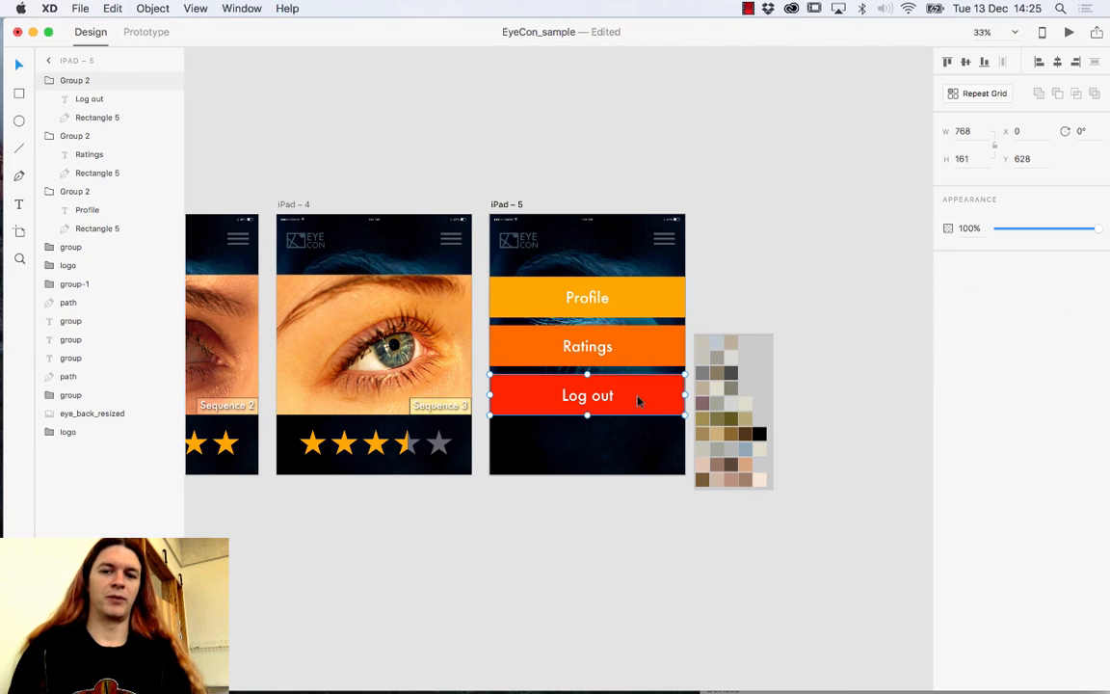
pyautogui.click(648, 352)
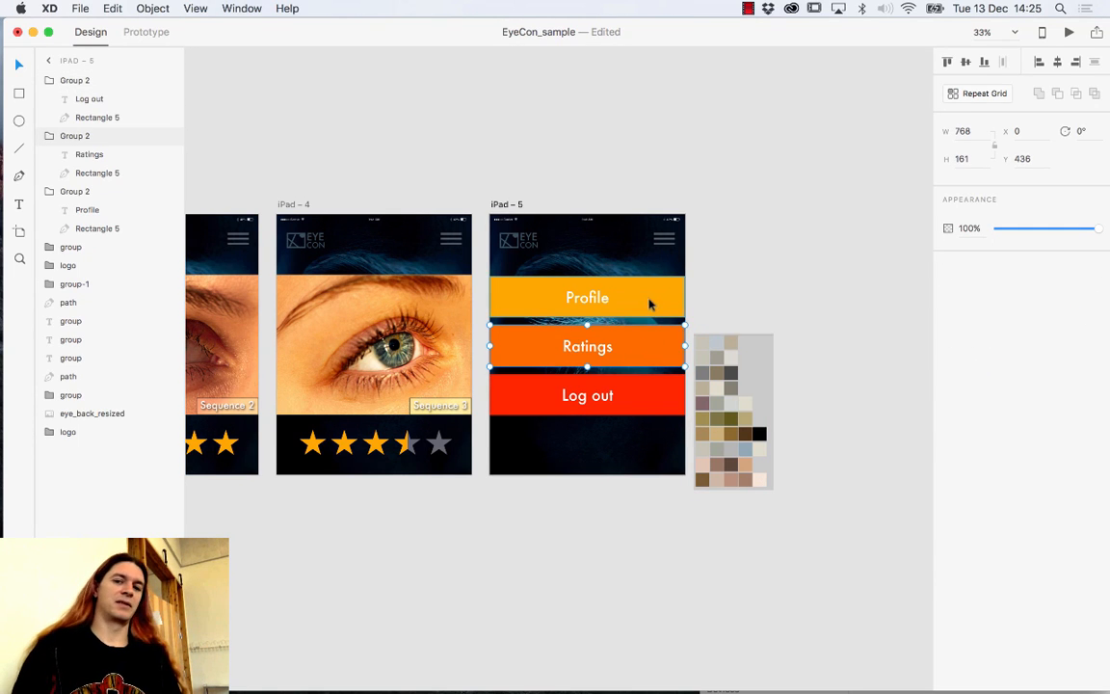
pyautogui.click(637, 387)
pyautogui.click(639, 354)
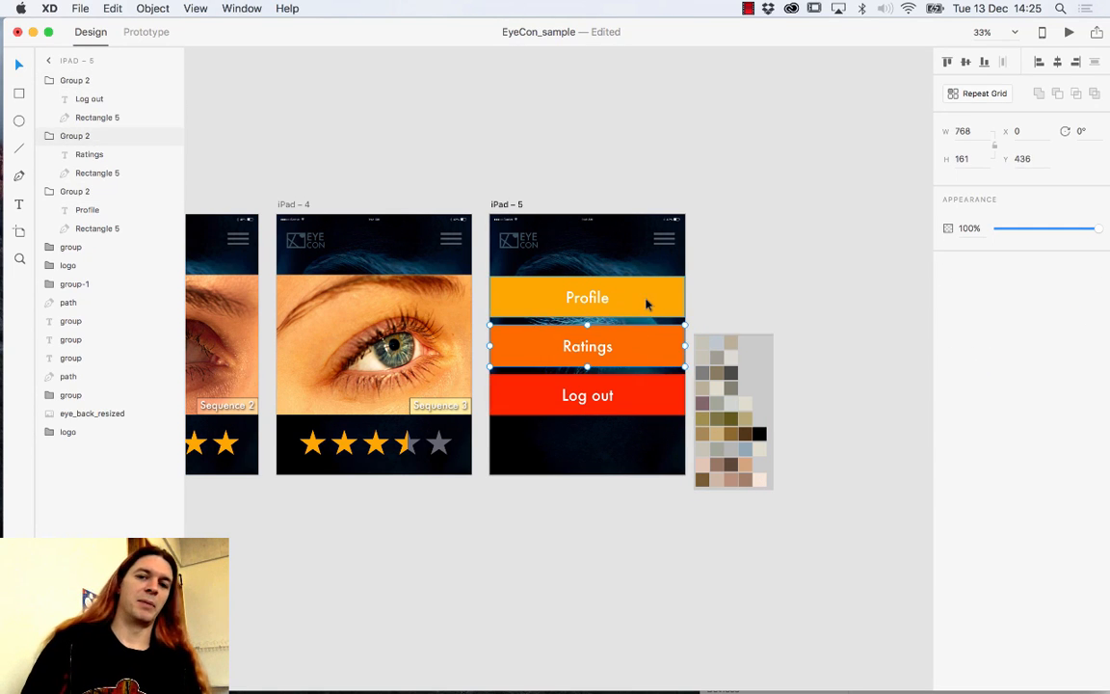
pyautogui.click(648, 304)
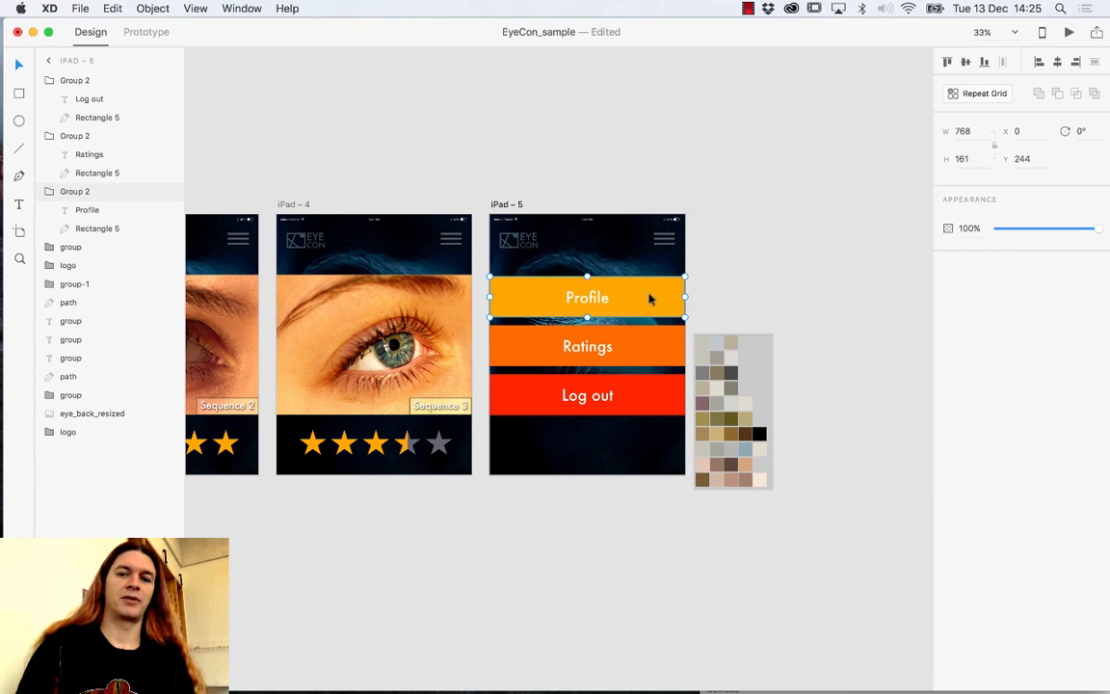
pyautogui.doubleClick(658, 288)
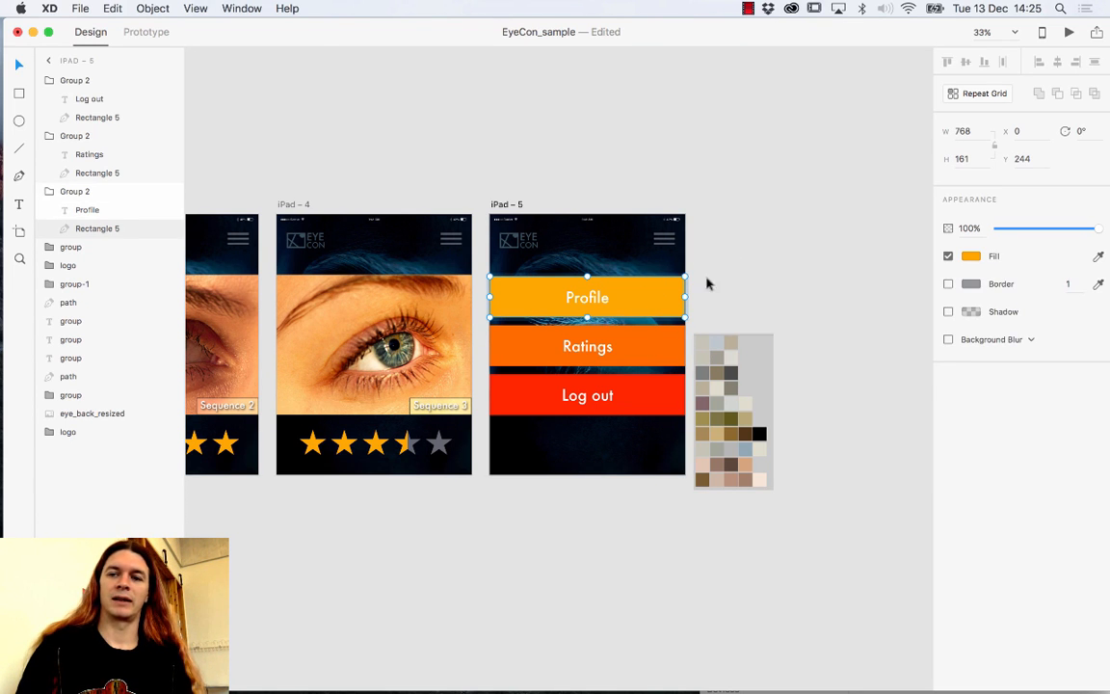
pyautogui.click(972, 257)
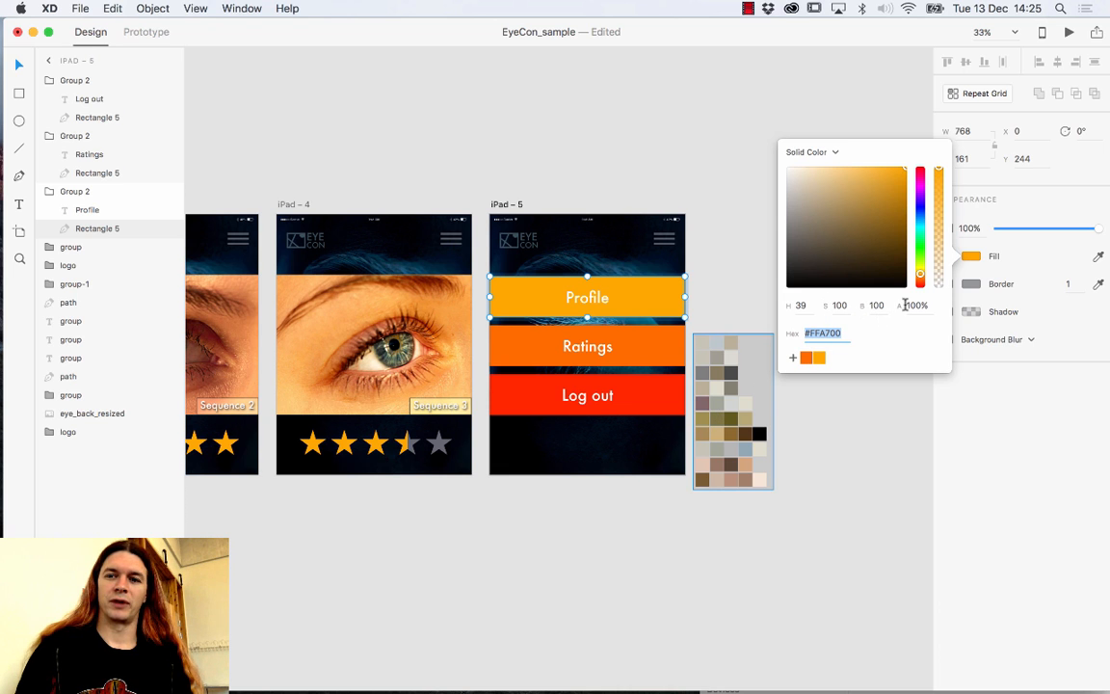
pyautogui.click(1098, 257)
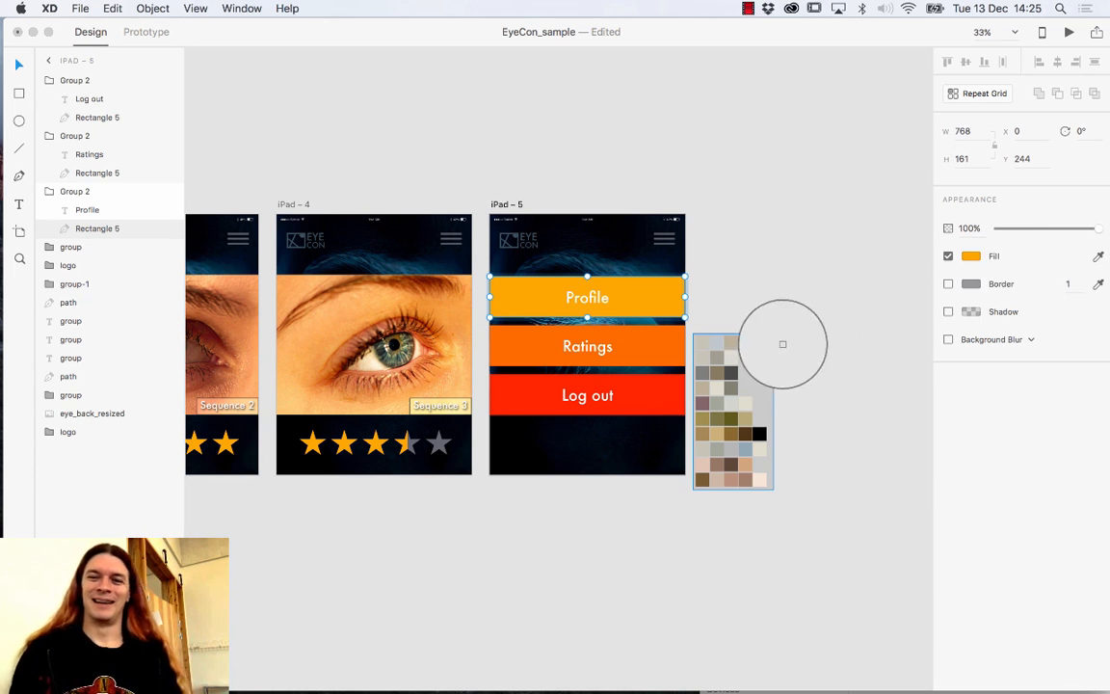
pyautogui.click(718, 376)
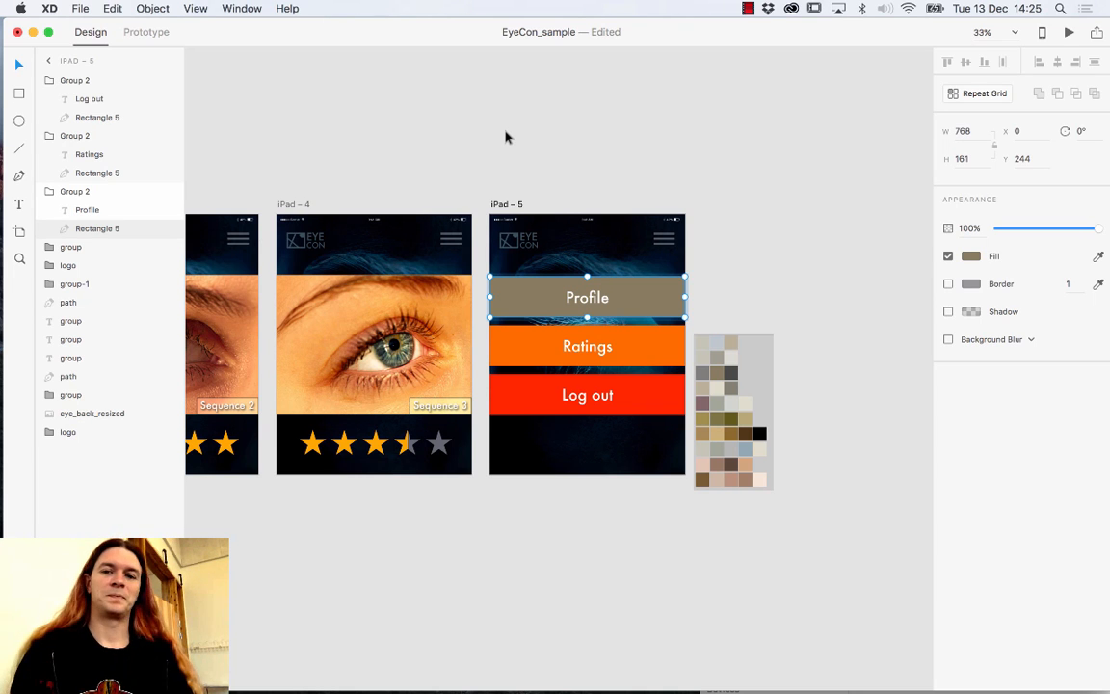
pyautogui.press('super+z')
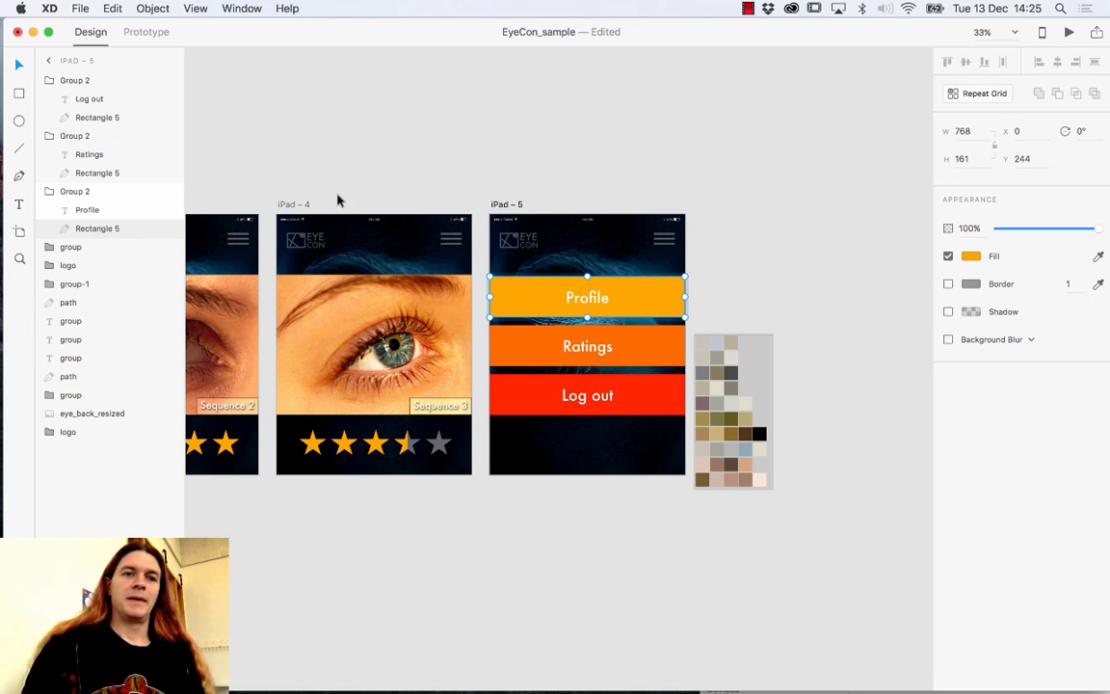
# Move the swatch image onto the pasteboard above the iPad – 5 artboard.
pyautogui.moveTo(734, 376); pyautogui.dragTo(646, 76)
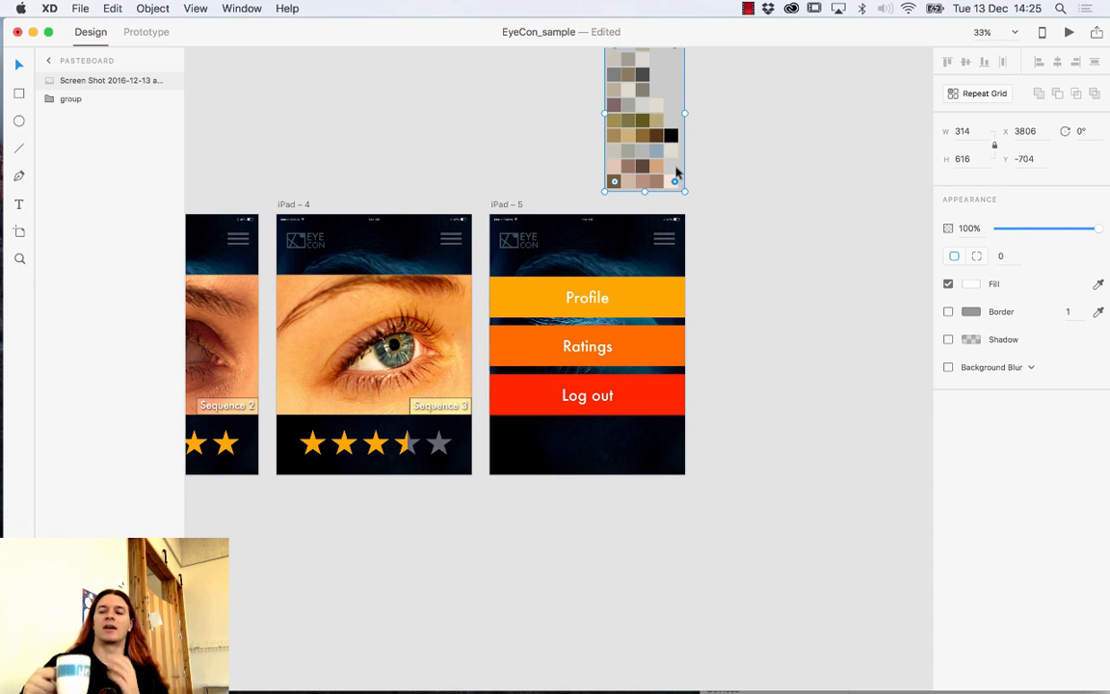
pyautogui.moveTo(675, 169); pyautogui.dragTo(659, 104)
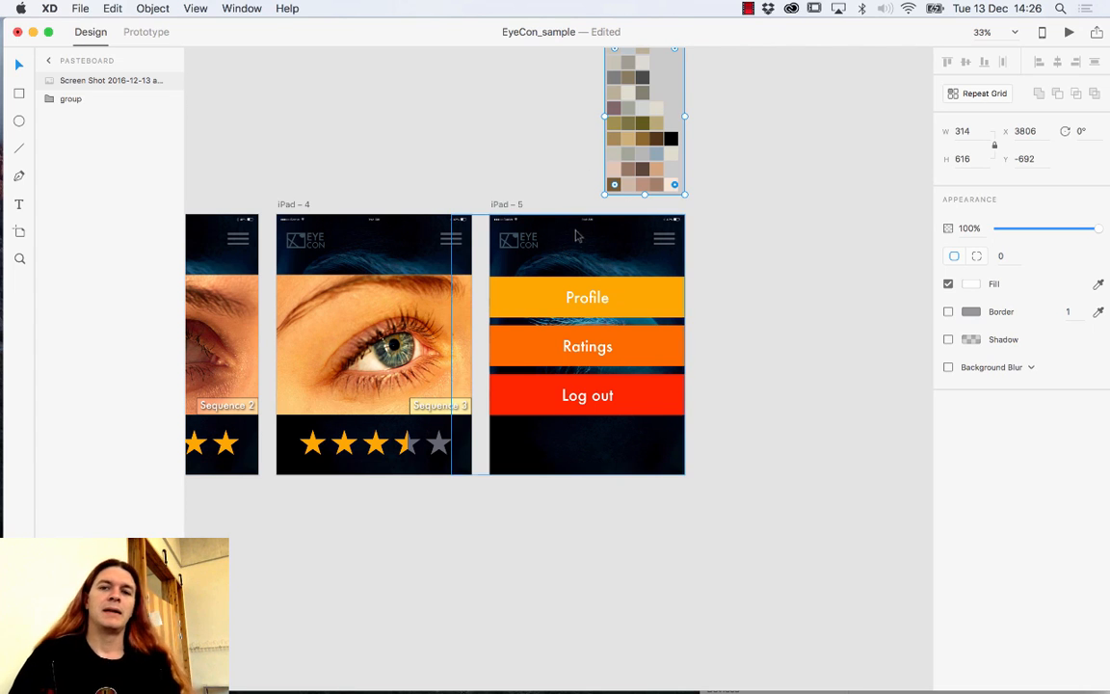
pyautogui.moveTo(510, 284); pyautogui.dragTo(578, 288)
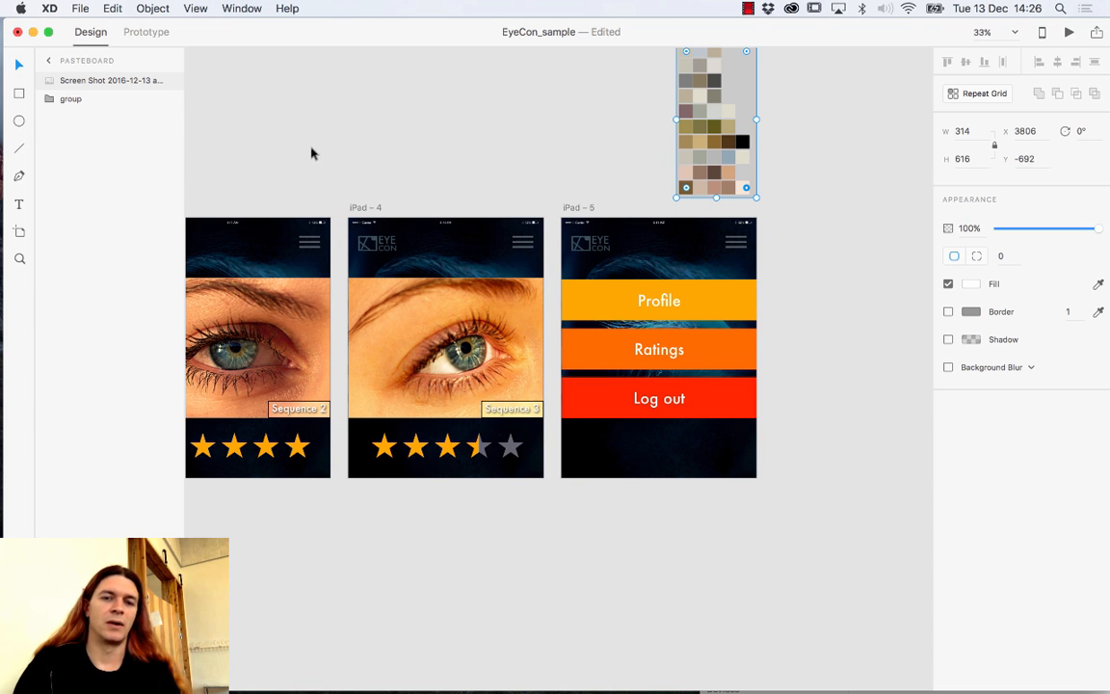
# Pan back across iPad – 1 to iPad – 4 to review the orange rating stars.
pyautogui.moveTo(284, 148); pyautogui.dragTo(621, 180)
pyautogui.moveTo(467, 197); pyautogui.dragTo(664, 196)
pyautogui.moveTo(551, 199); pyautogui.dragTo(336, 196)
pyautogui.moveTo(483, 211); pyautogui.dragTo(584, 299)
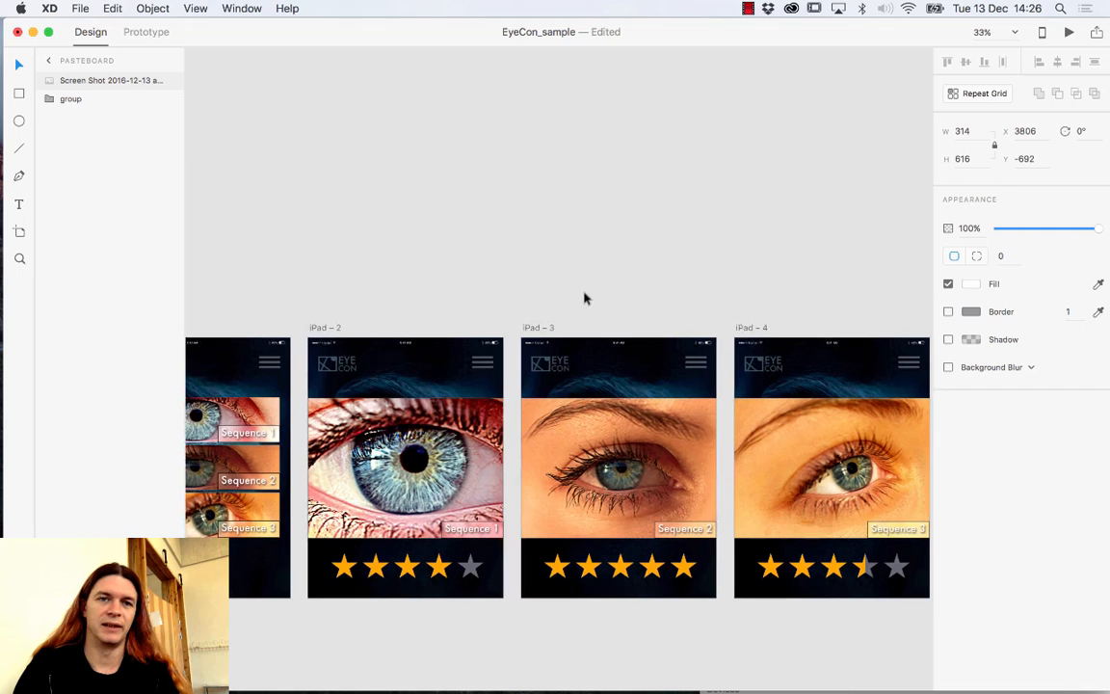
# Open the Apple iOS and Google Material starter UI kits.
pyautogui.click(81, 8)
pyautogui.moveTo(104, 72)
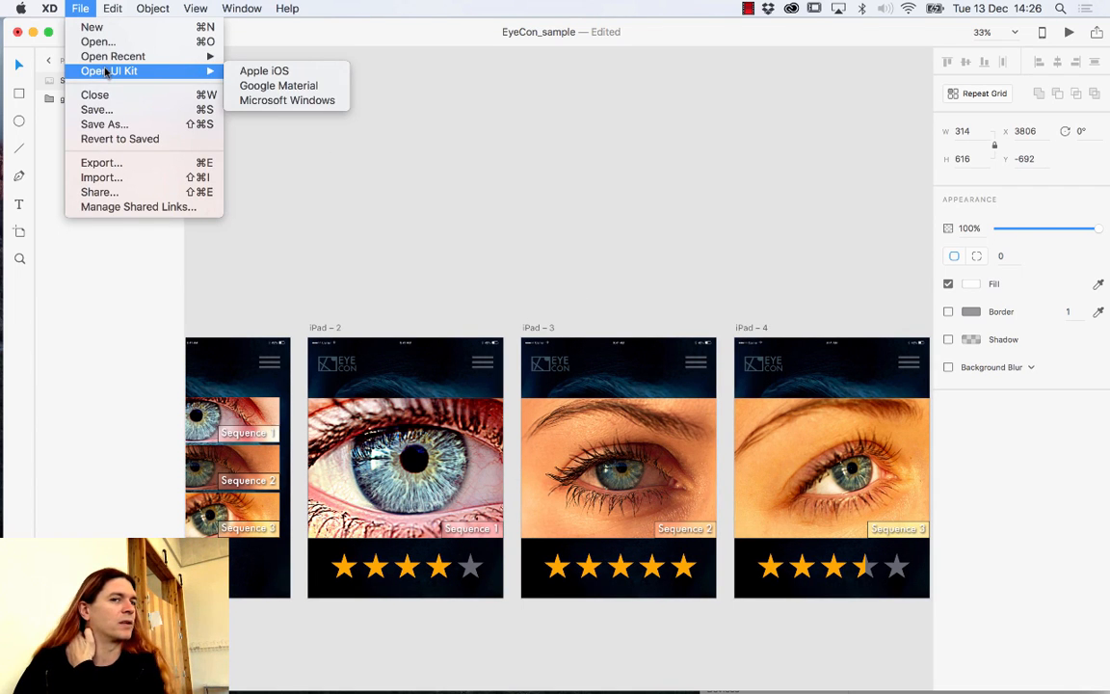
pyautogui.click(269, 77)
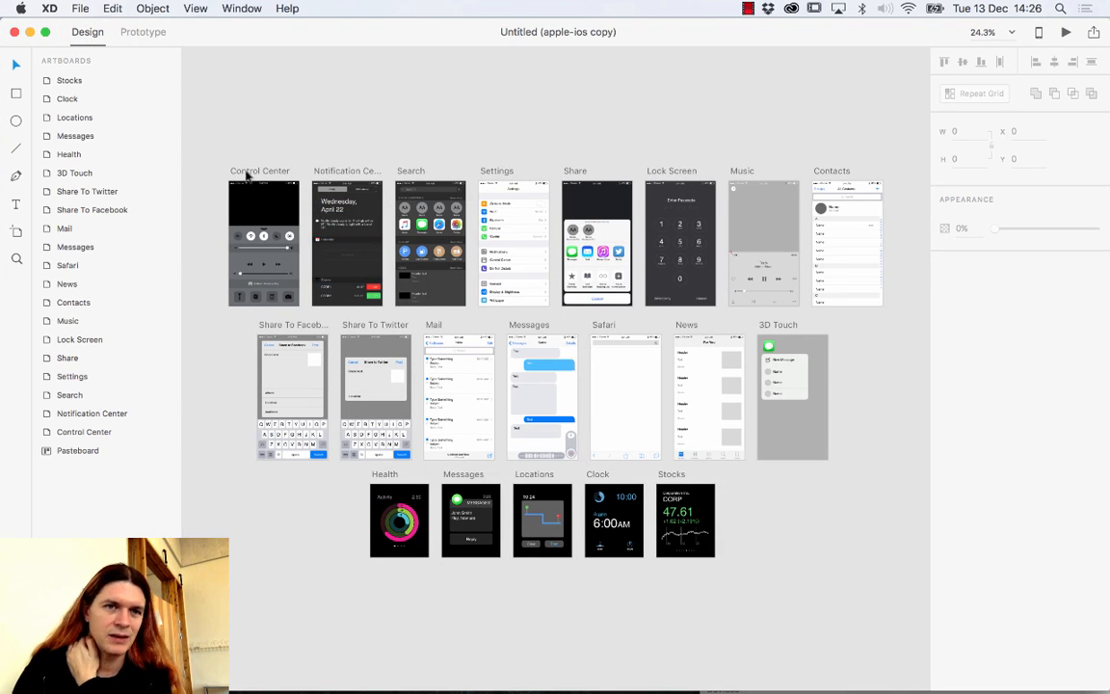
pyautogui.click(78, 8)
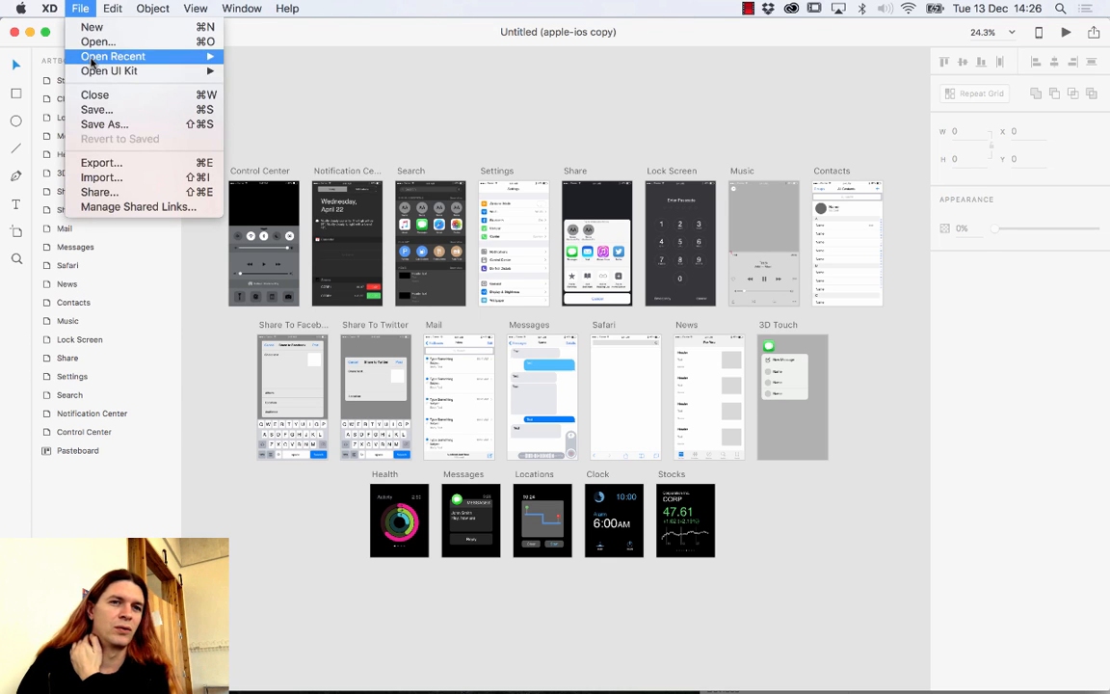
pyautogui.moveTo(101, 70)
pyautogui.click(322, 87)
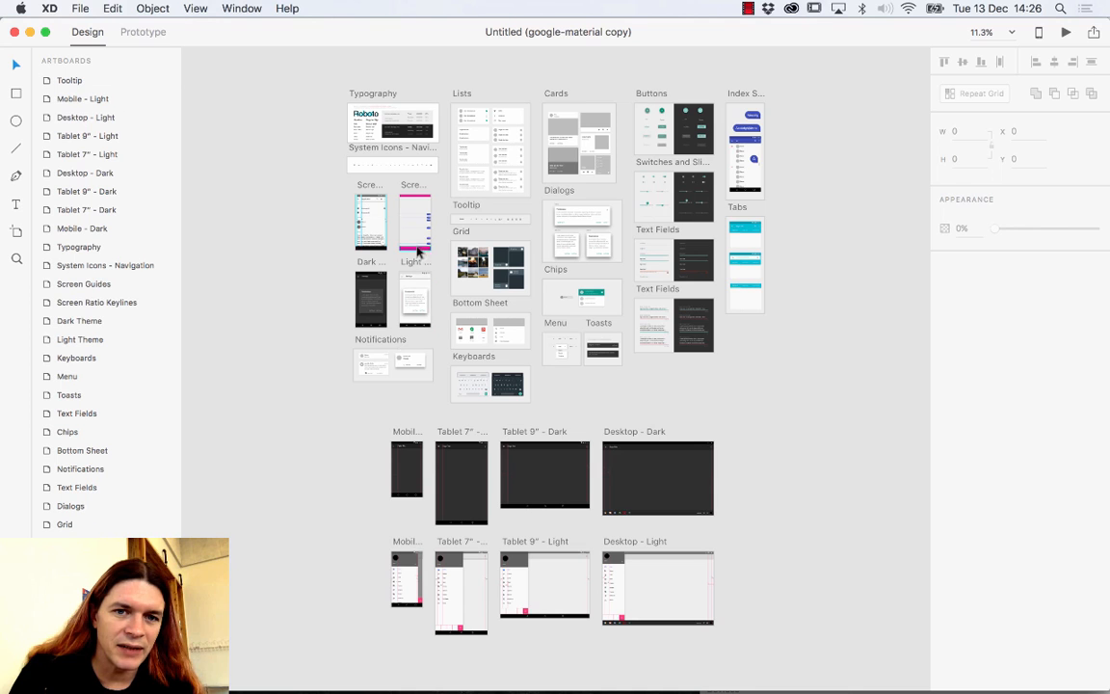
# Zoom into the System Icons - Navigation artboard and select the left chevron icon.
pyautogui.click(368, 145)
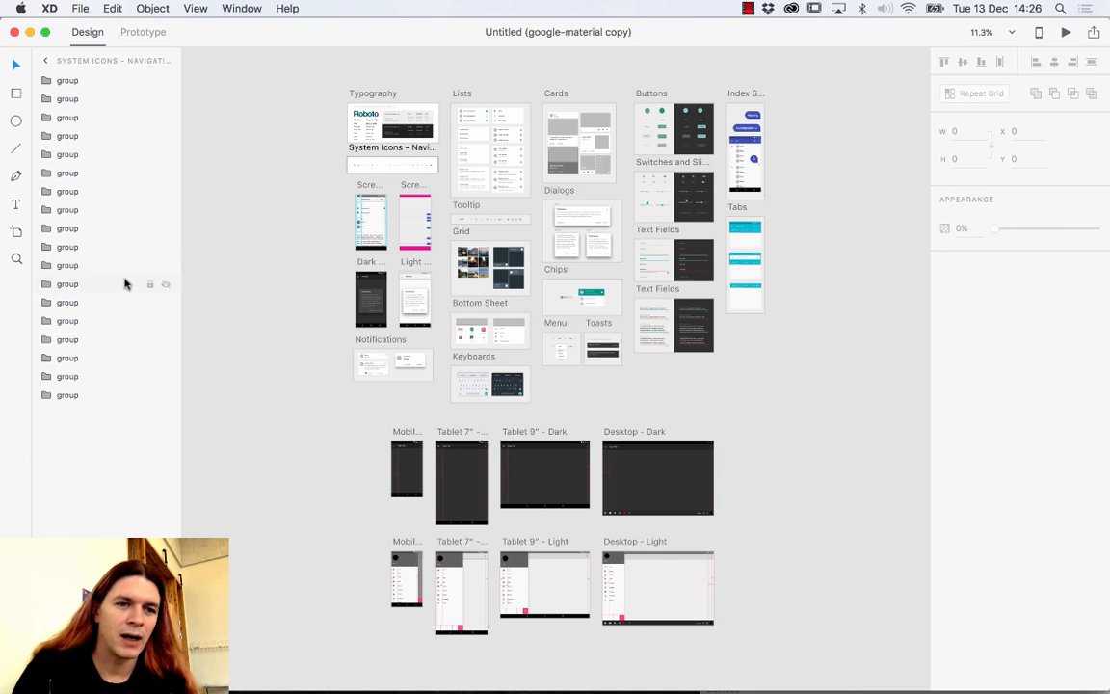
pyautogui.click(15, 260)
pyautogui.click(391, 179)
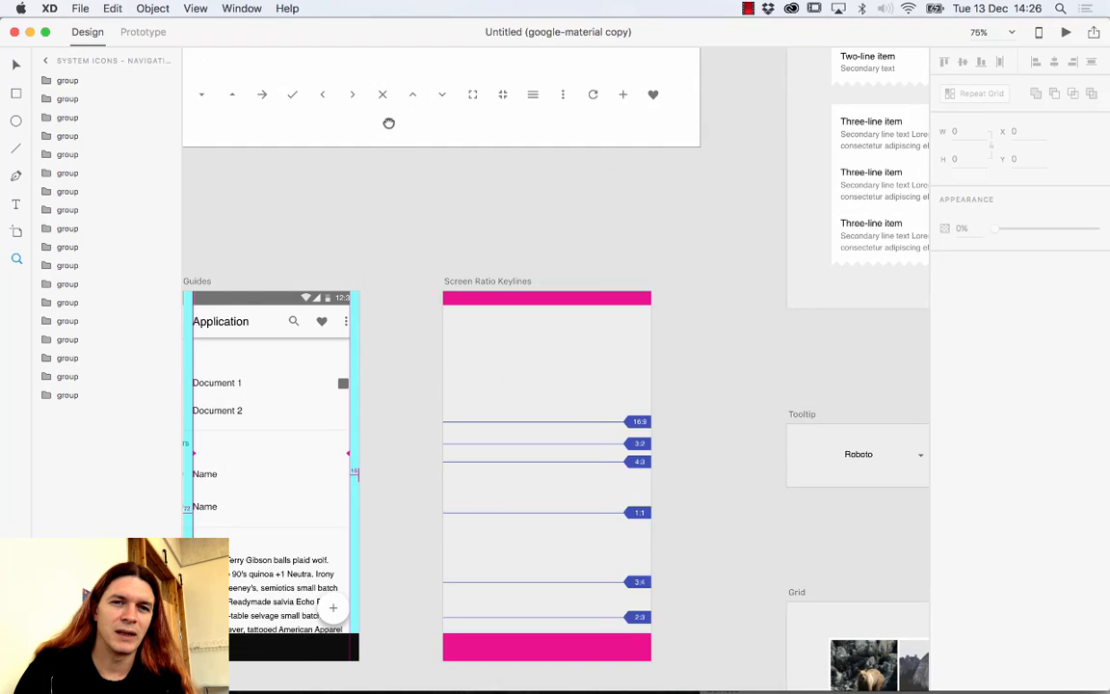
pyautogui.moveTo(389, 122); pyautogui.dragTo(403, 212)
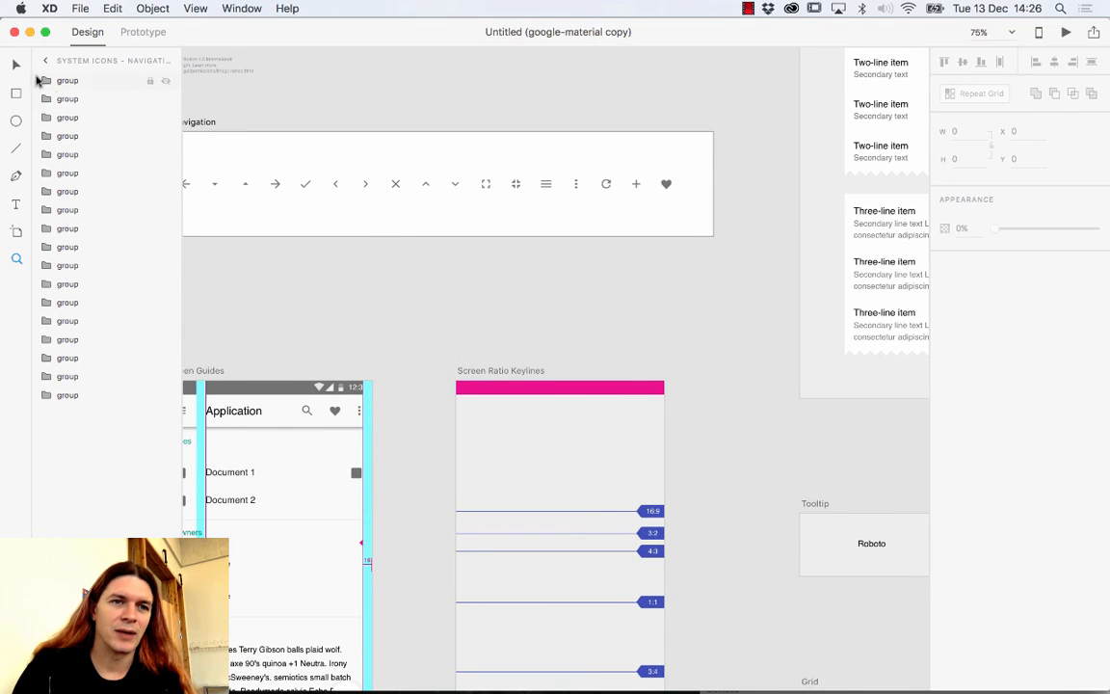
pyautogui.click(15, 64)
pyautogui.click(335, 186)
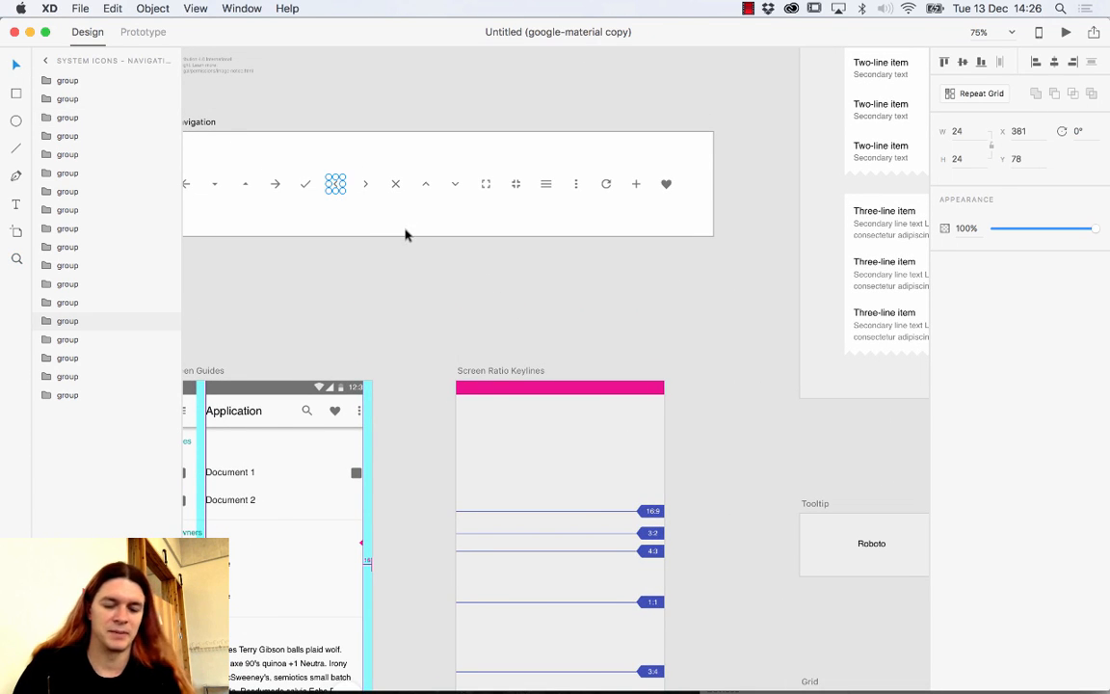
# Close the google-material and apple-ios copies, returning to EyeCon_sample.
pyautogui.click(14, 32)
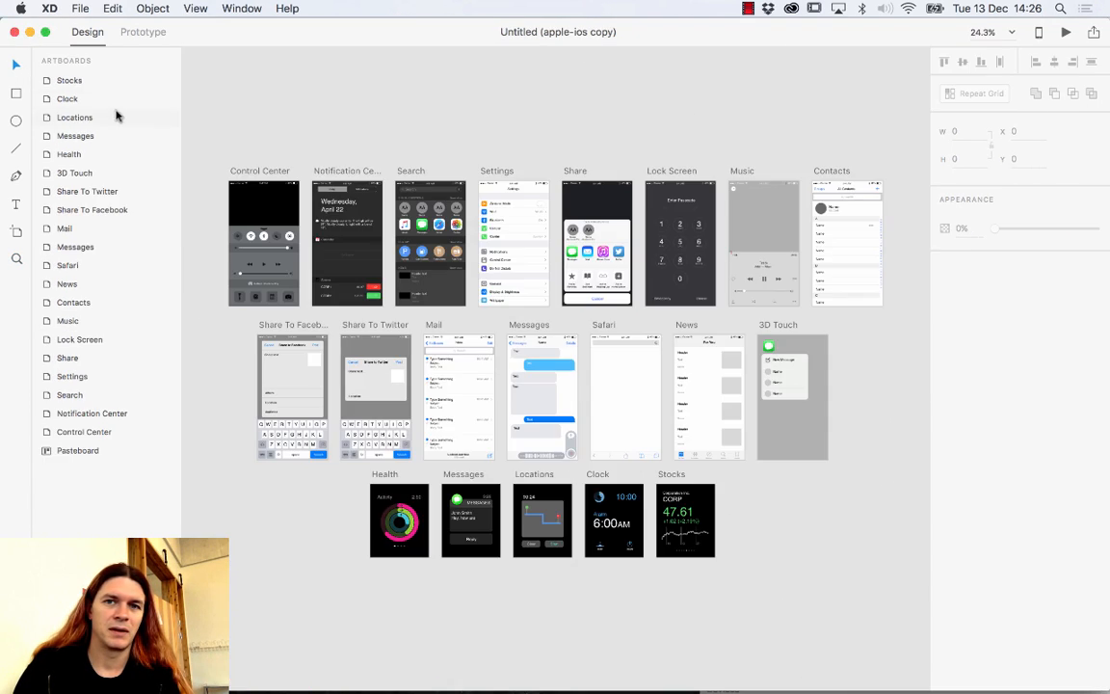
pyautogui.click(14, 31)
pyautogui.click(450, 244)
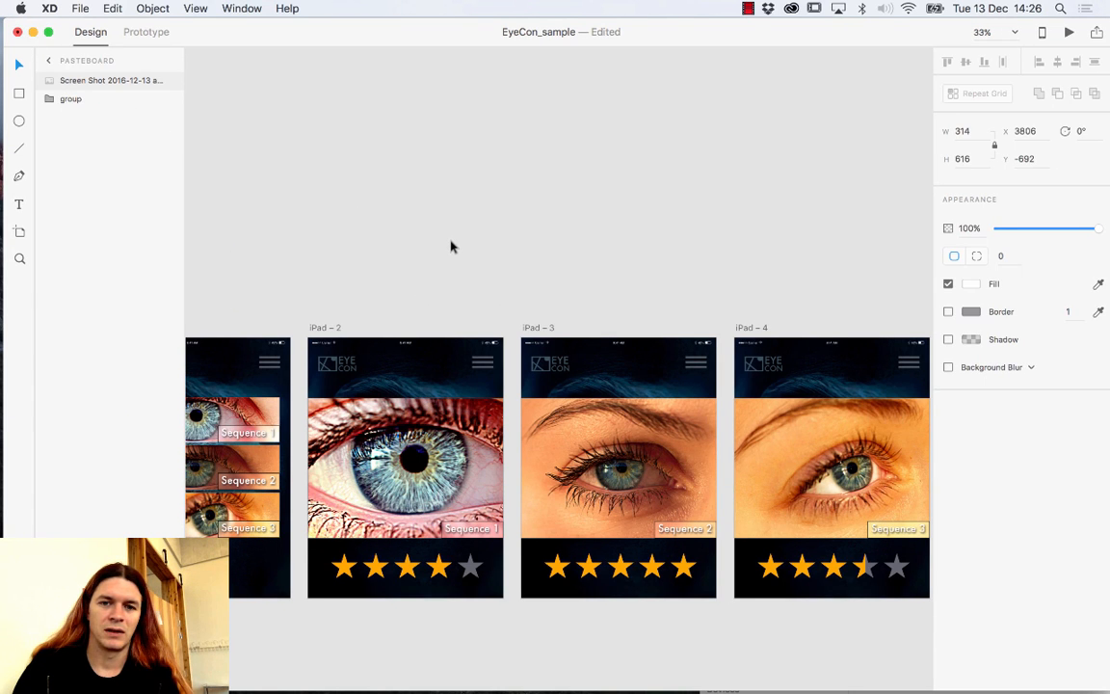
# Paste the chevron icon near iPad – 1, enlarge it, and fill its path white #FFFFFF.
pyautogui.moveTo(325, 283); pyautogui.dragTo(511, 191)
pyautogui.press('super+v')
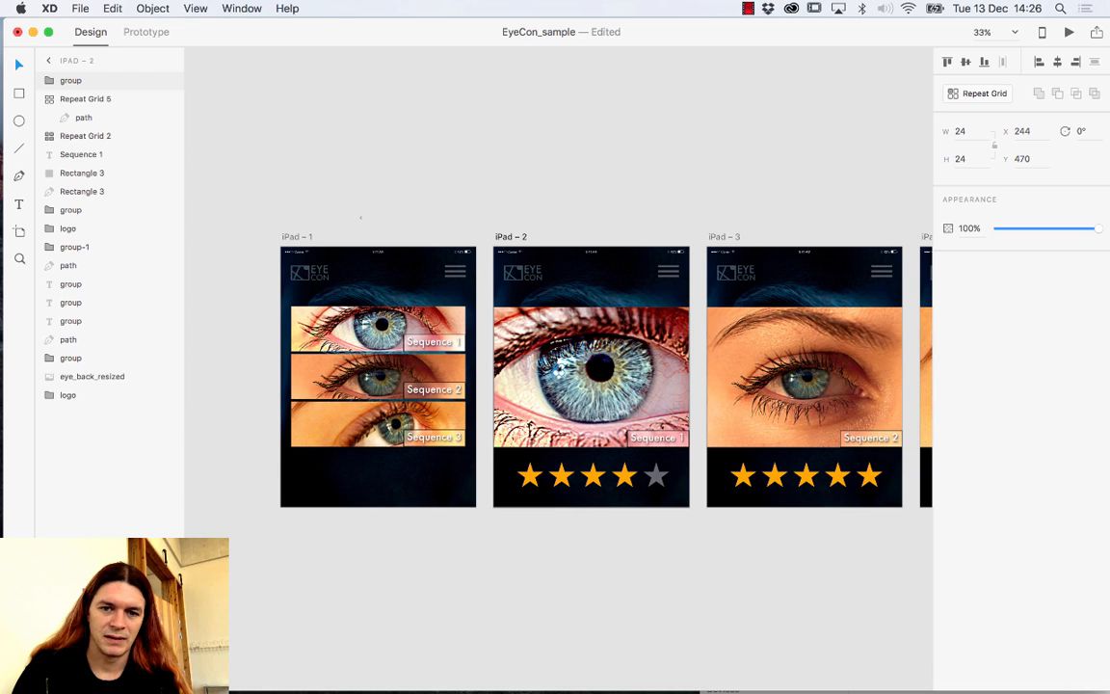
pyautogui.moveTo(555, 366); pyautogui.dragTo(326, 214)
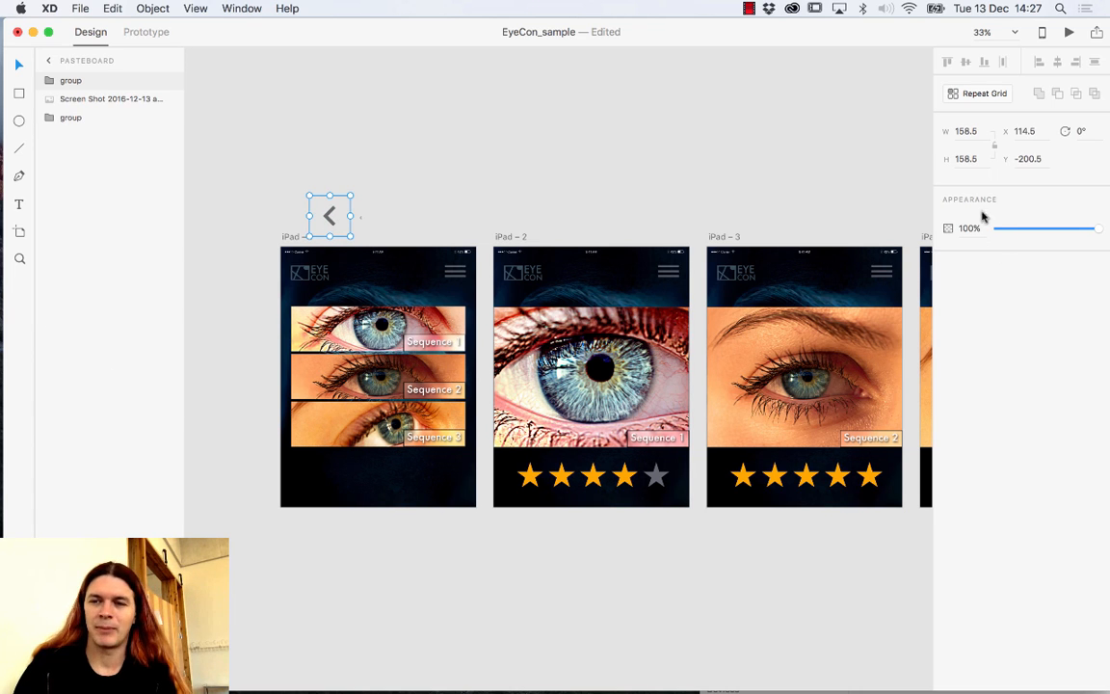
pyautogui.doubleClick(330, 213)
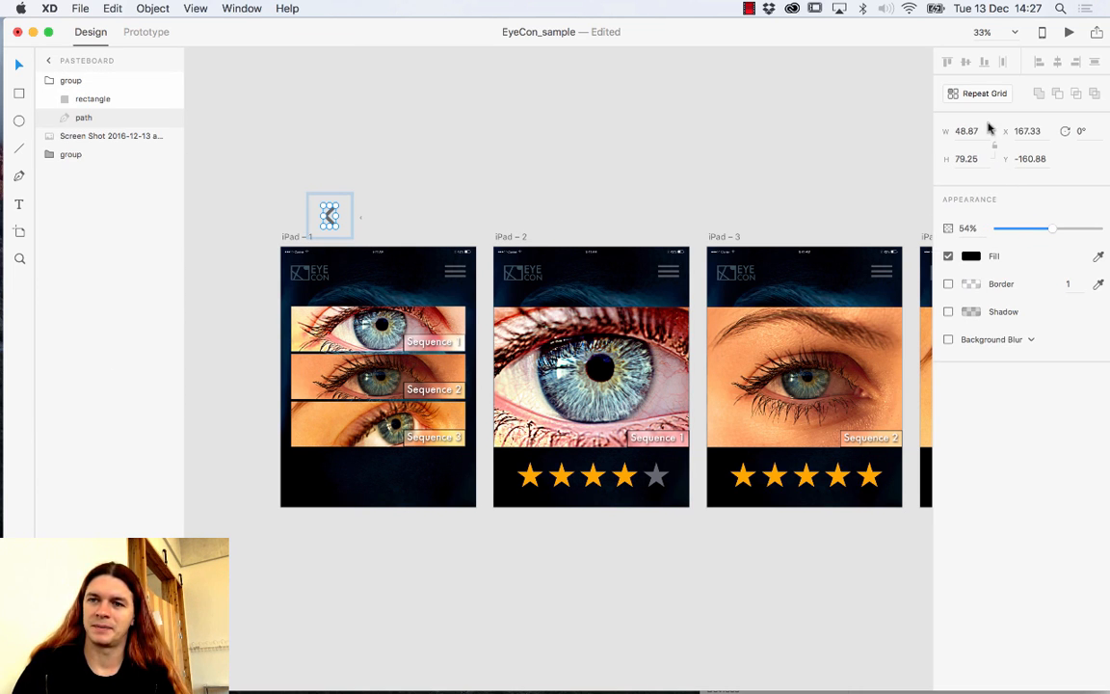
pyautogui.click(969, 258)
pyautogui.moveTo(818, 241); pyautogui.dragTo(766, 137)
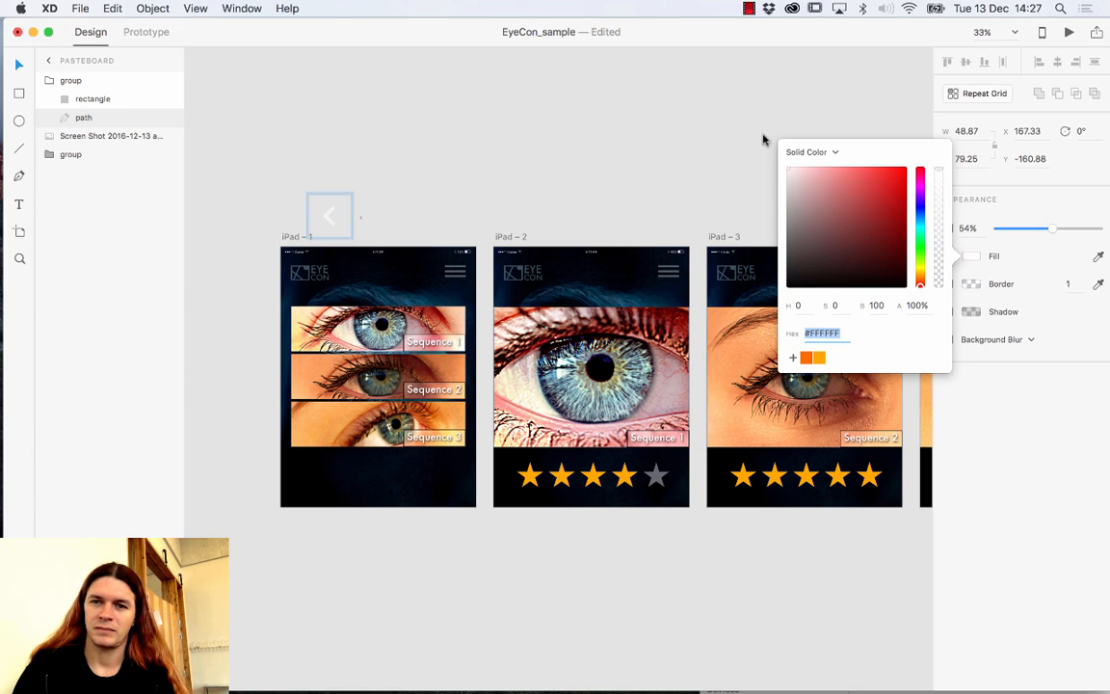
# Move the whole white back-arrow group to iPad – 1's top-left corner.
pyautogui.doubleClick(338, 216)
pyautogui.moveTo(331, 216); pyautogui.dragTo(304, 282)
pyautogui.press('super+z')
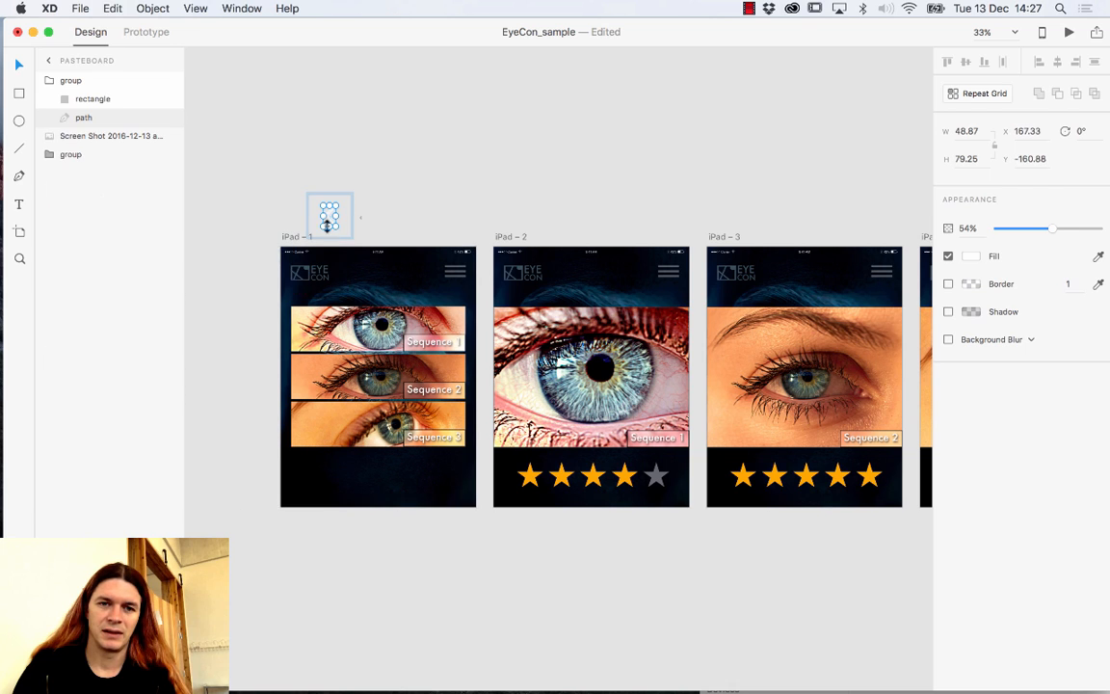
pyautogui.moveTo(330, 220); pyautogui.dragTo(267, 252)
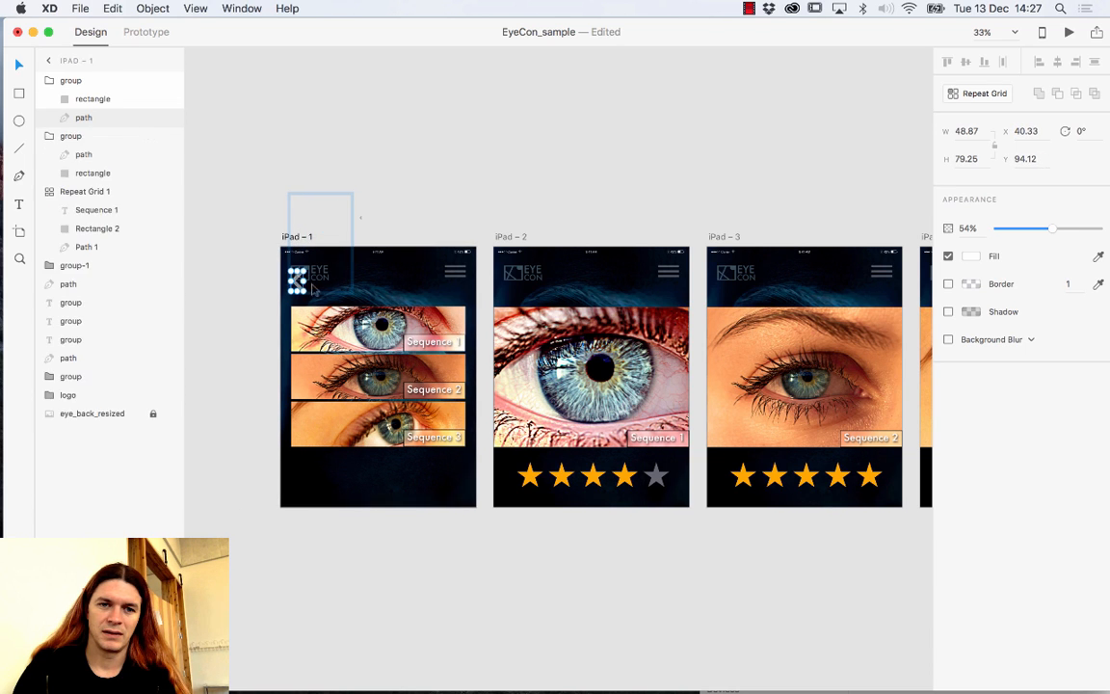
pyautogui.press('super+z')
pyautogui.click(372, 223)
pyautogui.click(331, 220)
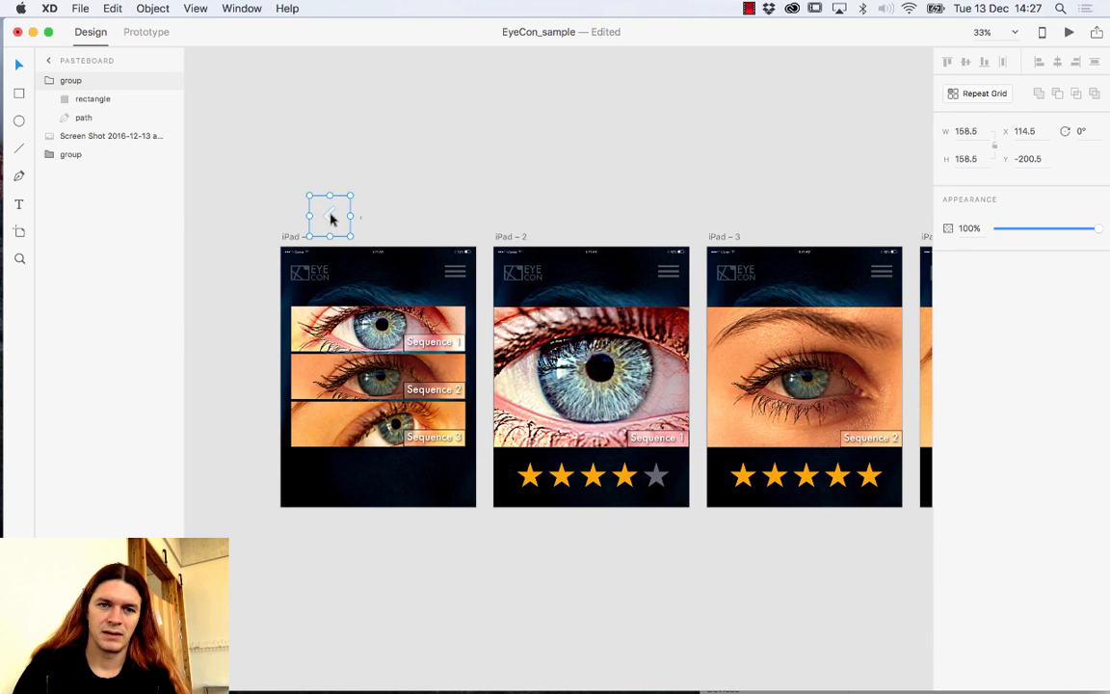
pyautogui.moveTo(330, 217); pyautogui.dragTo(298, 295)
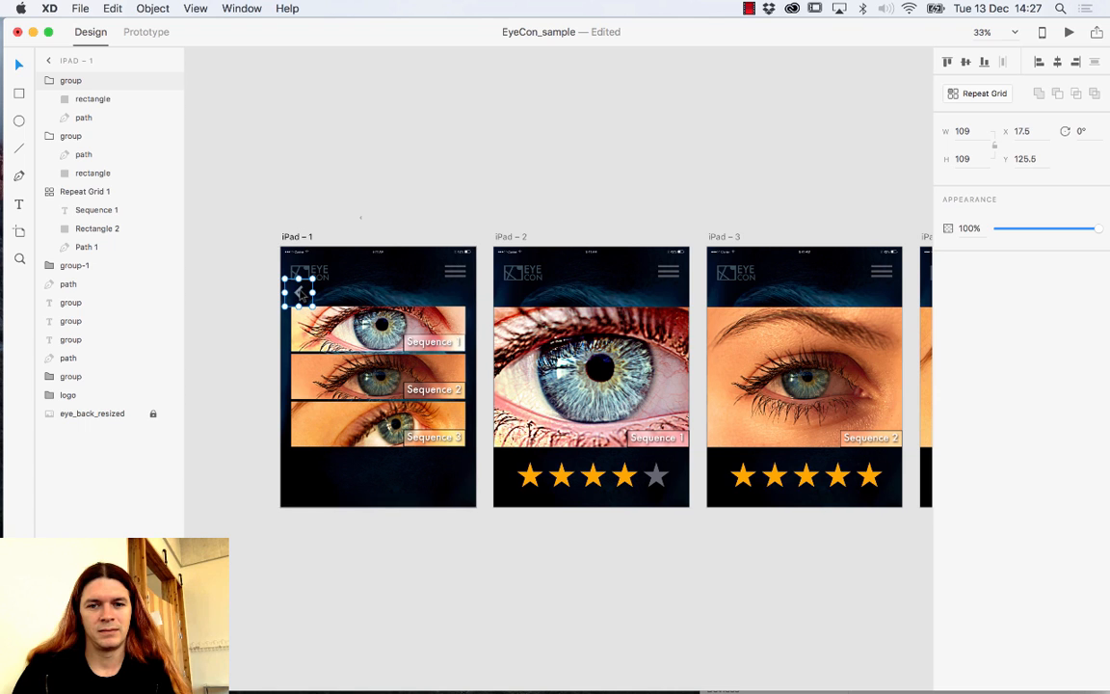
# Move the back arrow to iPad – 1's bottom-left and paste a copy onto iPad – 2.
pyautogui.moveTo(299, 293); pyautogui.dragTo(295, 497)
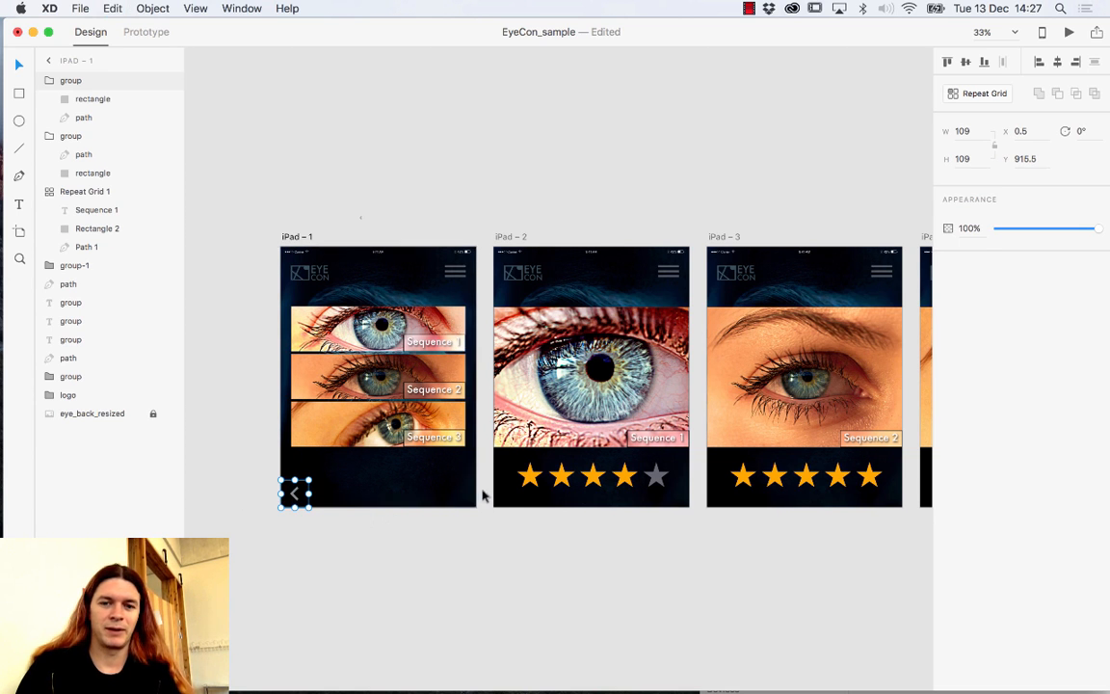
pyautogui.click(505, 494)
pyautogui.press('super+v')
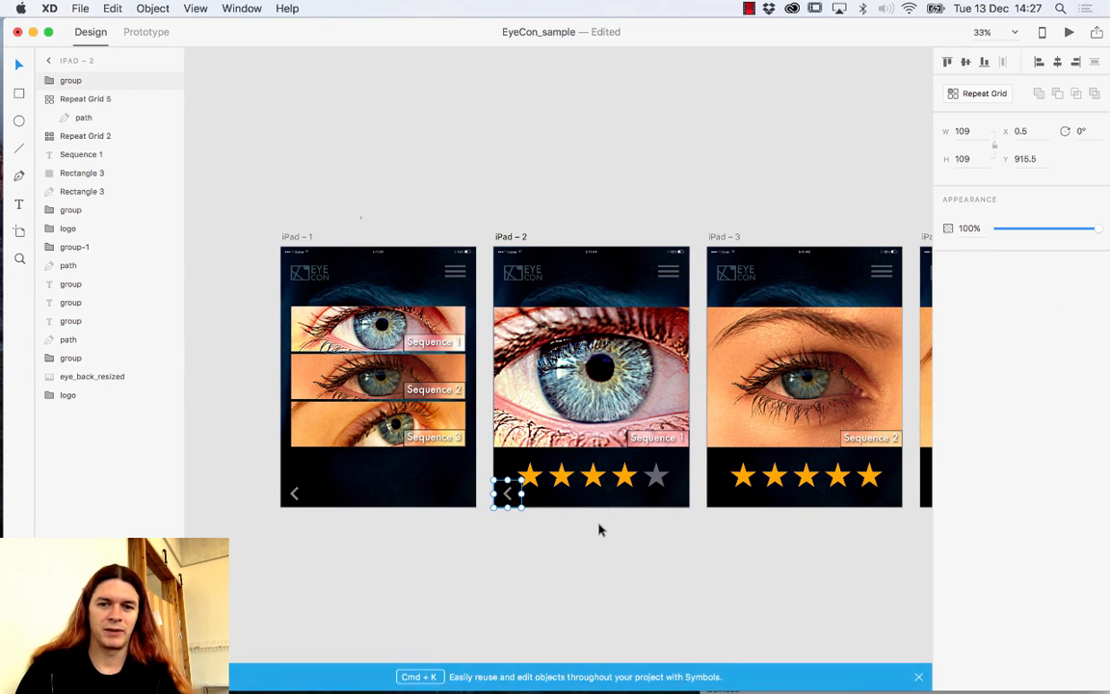
pyautogui.click(639, 533)
# Paste the back arrow onto iPad – 3, iPad – 4 and the iPad – 5 menu.
pyautogui.moveTo(679, 539); pyautogui.dragTo(562, 551)
pyautogui.click(605, 513)
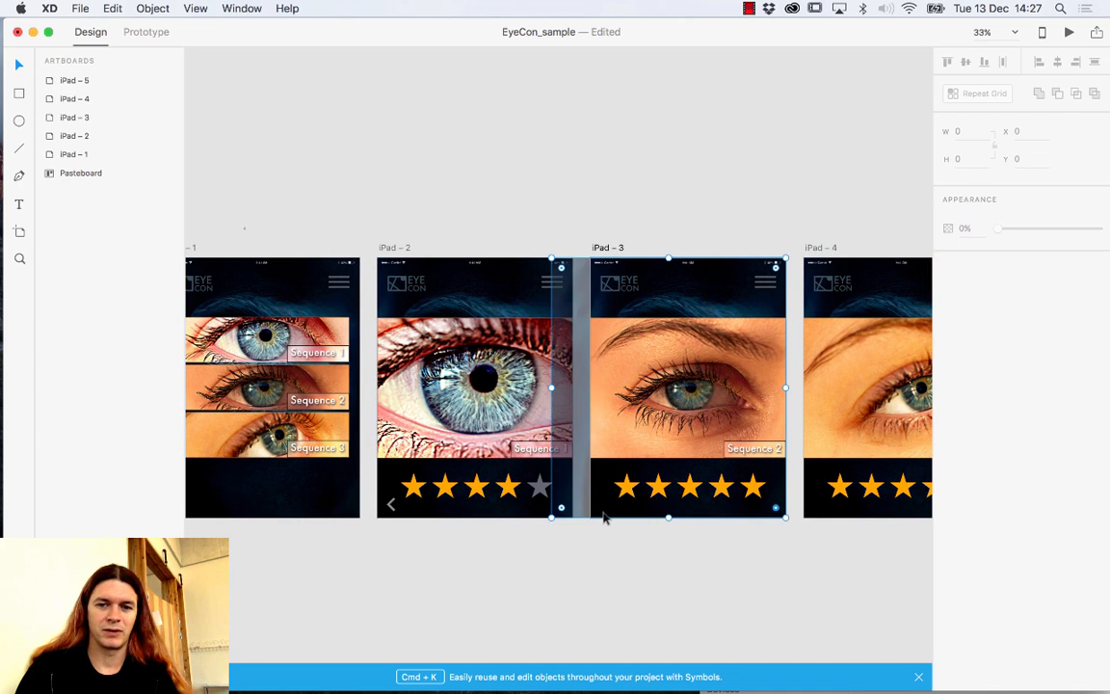
pyautogui.press('super+v')
pyautogui.click(674, 556)
pyautogui.moveTo(674, 555); pyautogui.dragTo(557, 550)
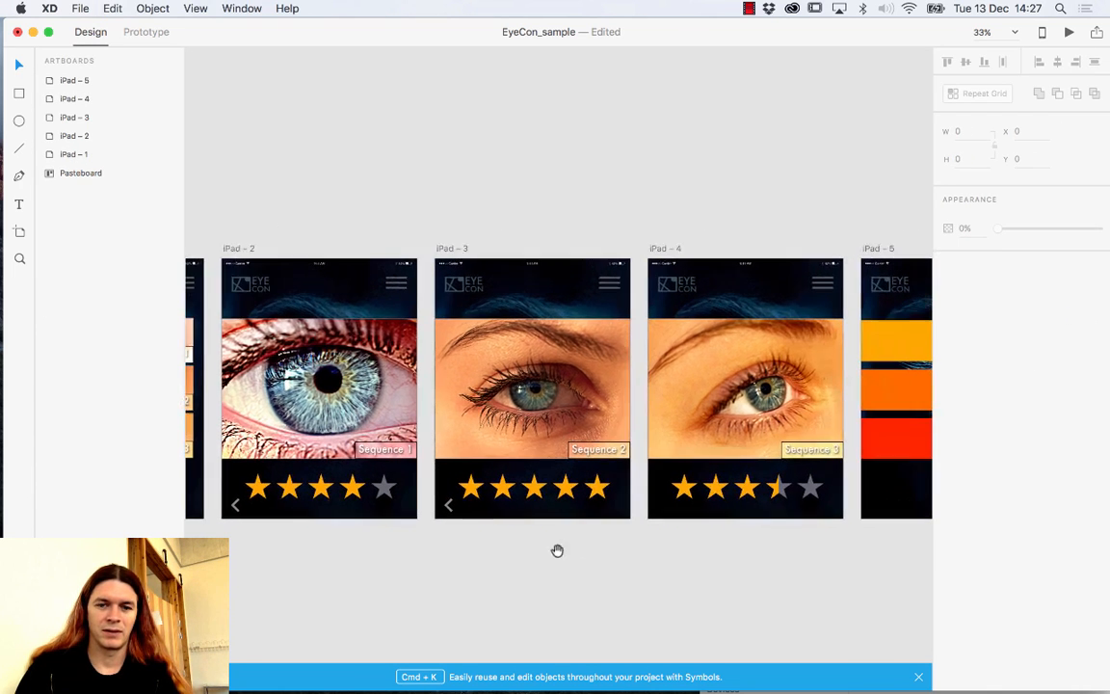
pyautogui.click(659, 512)
pyautogui.press('super+v')
pyautogui.hscroll(5, 674, 539)
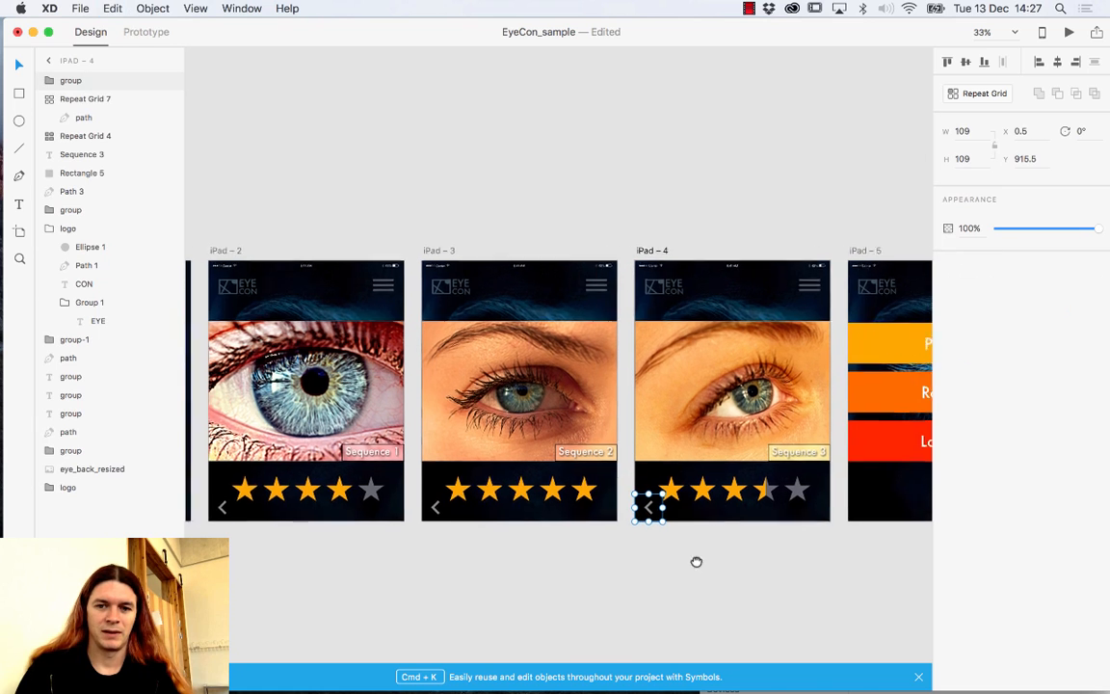
pyautogui.click(681, 521)
pyautogui.press('super+v')
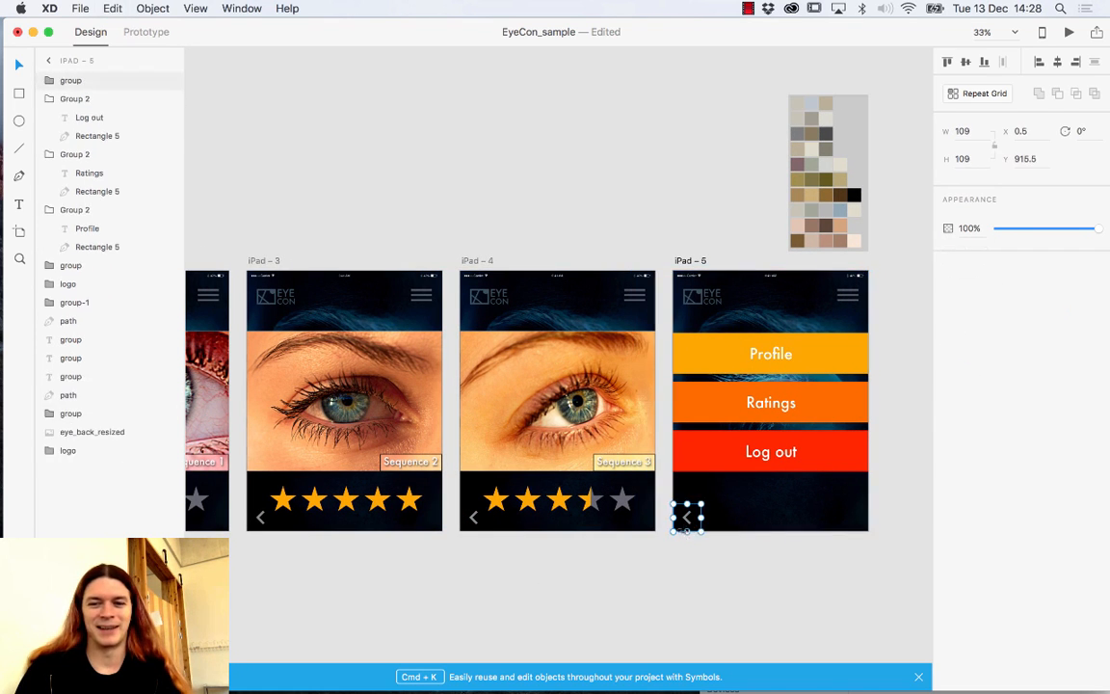
pyautogui.click(692, 574)
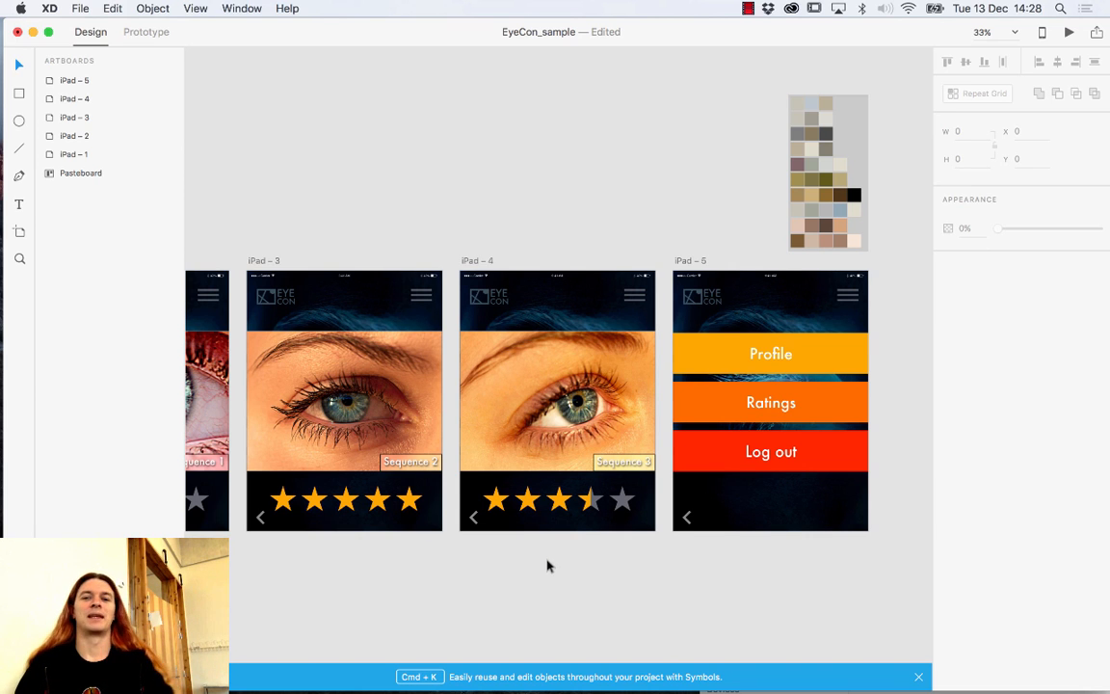
# Scroll across the artboards to check the back arrows on each iPad screen.
pyautogui.hscroll(-3, 550, 573)
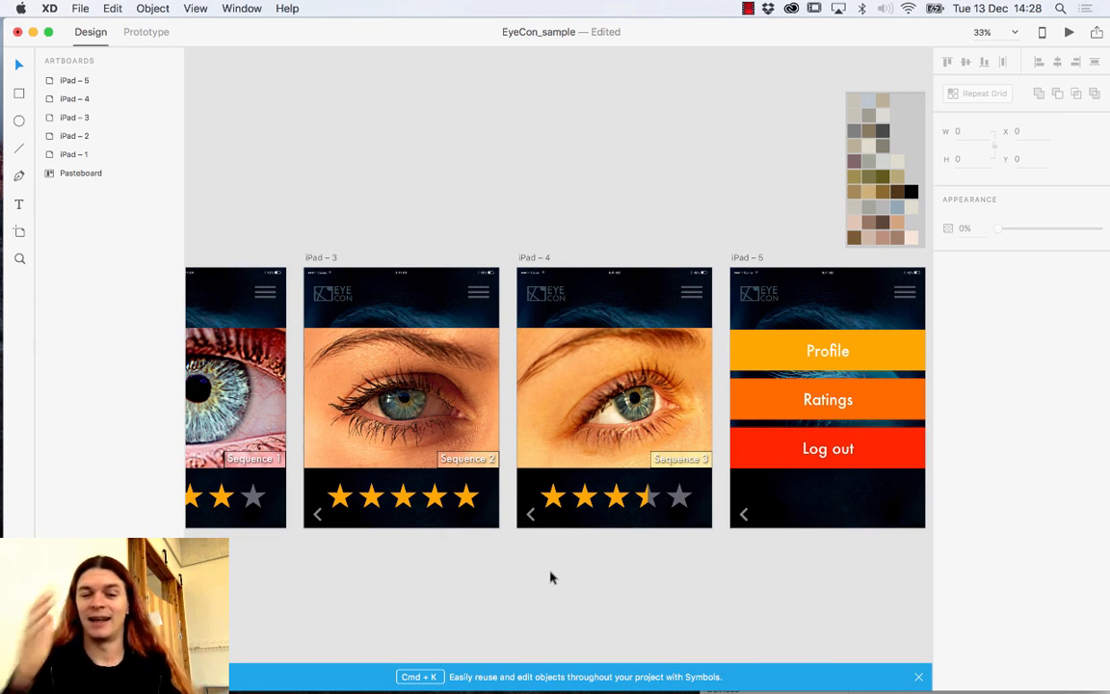
pyautogui.hscroll(-15, 463, 563)
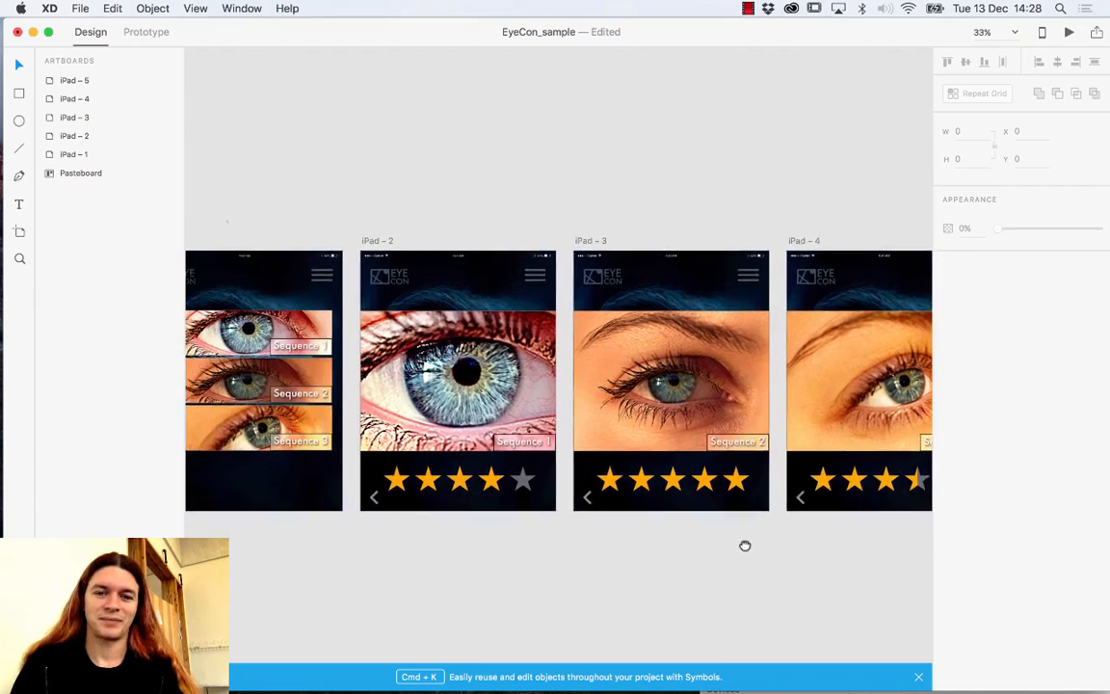
pyautogui.moveTo(637, 521); pyautogui.dragTo(719, 530)
pyautogui.moveTo(709, 462); pyautogui.dragTo(540, 461)
pyautogui.hscroll(15, 735, 460)
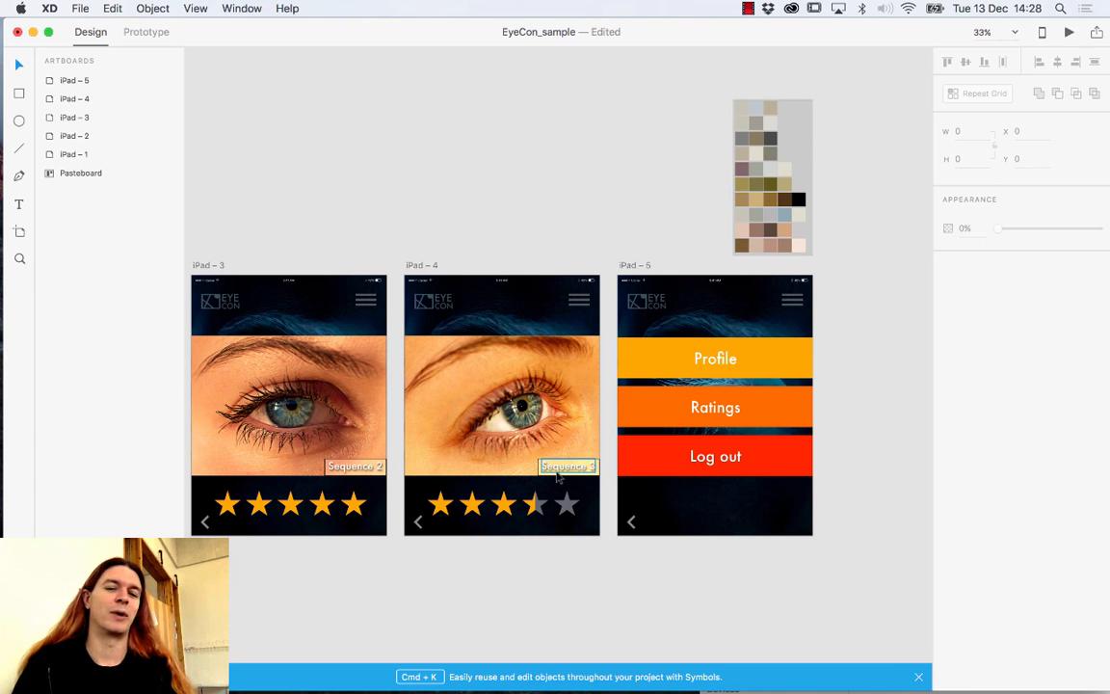
pyautogui.hscroll(-15, 535, 448)
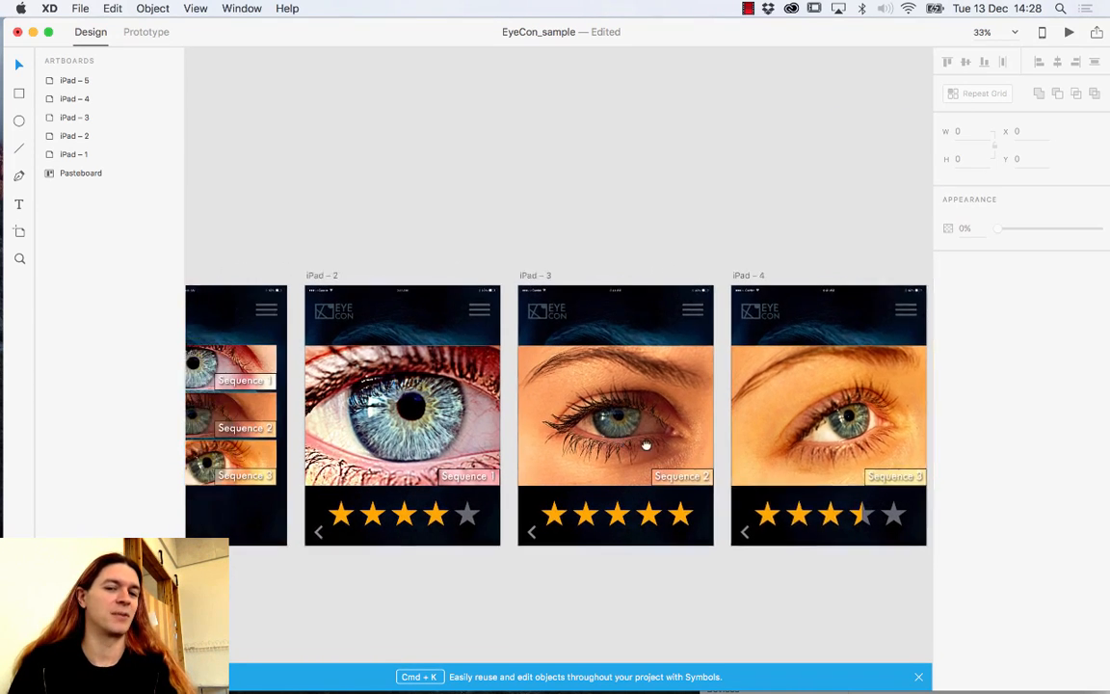
pyautogui.hscroll(-3, 646, 445)
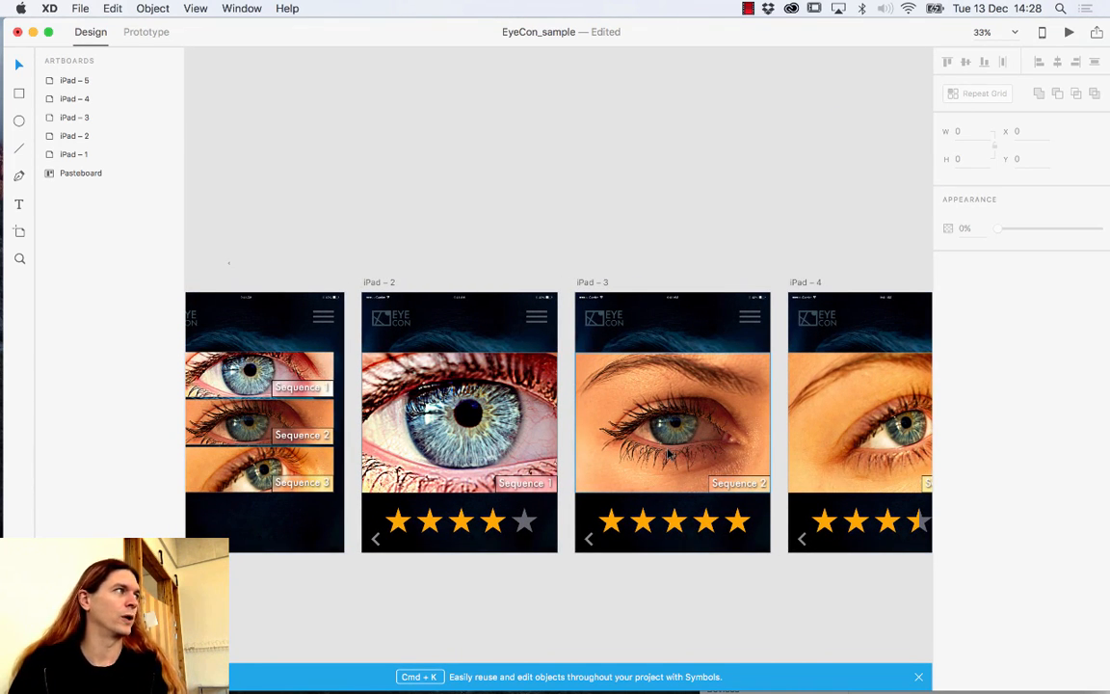
pyautogui.hscroll(18, 670, 453)
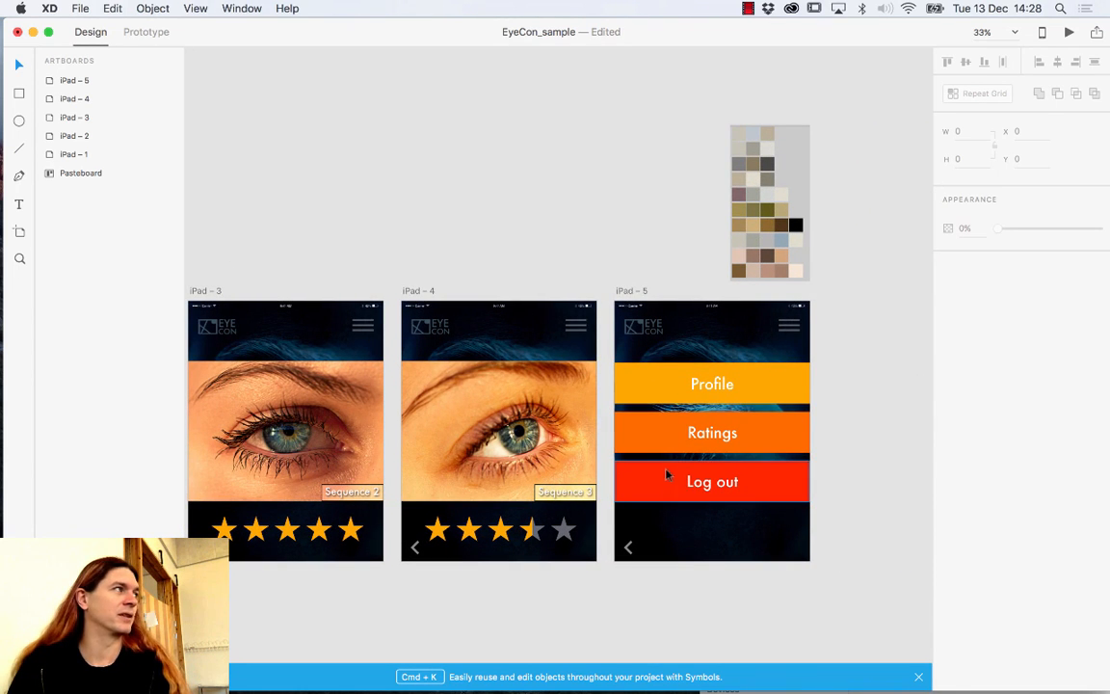
pyautogui.hscroll(8, 793, 446)
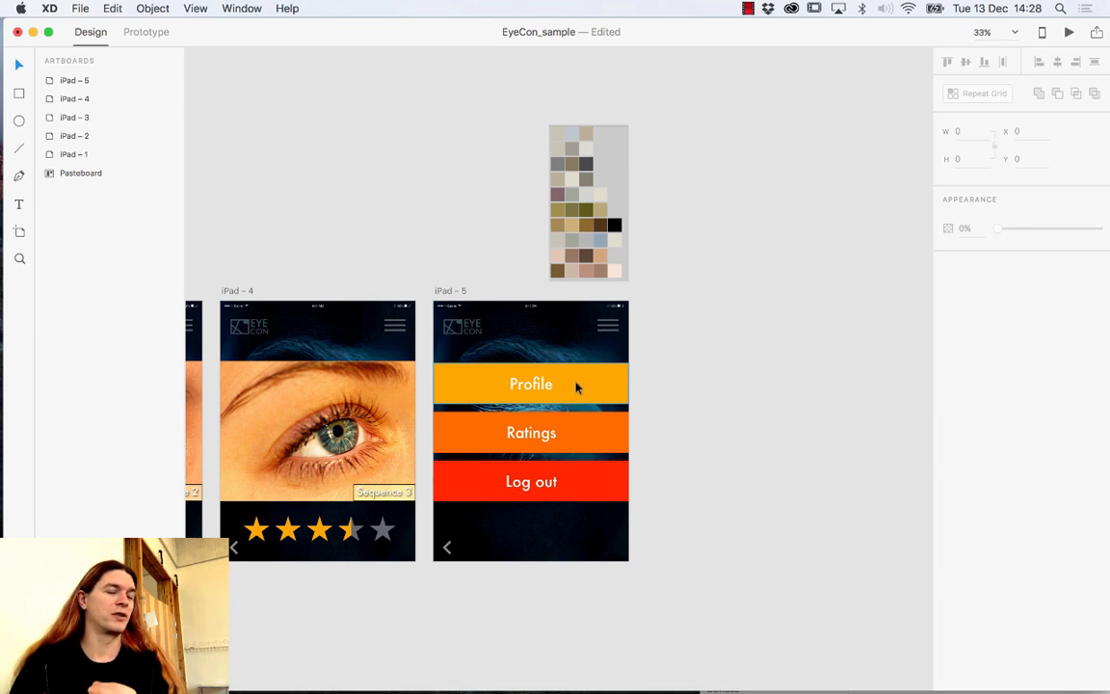
# Bring the Finder window forward and open the Profile_pictures folder inside Image_resources.
pyautogui.moveTo(145, 691)
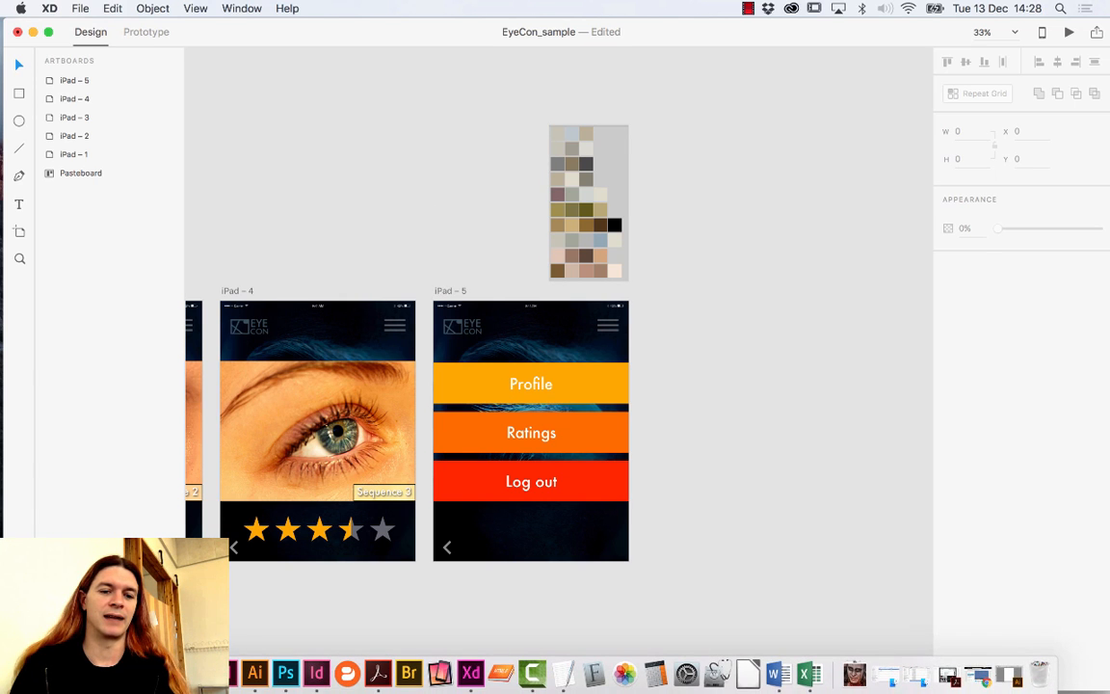
pyautogui.click(72, 675)
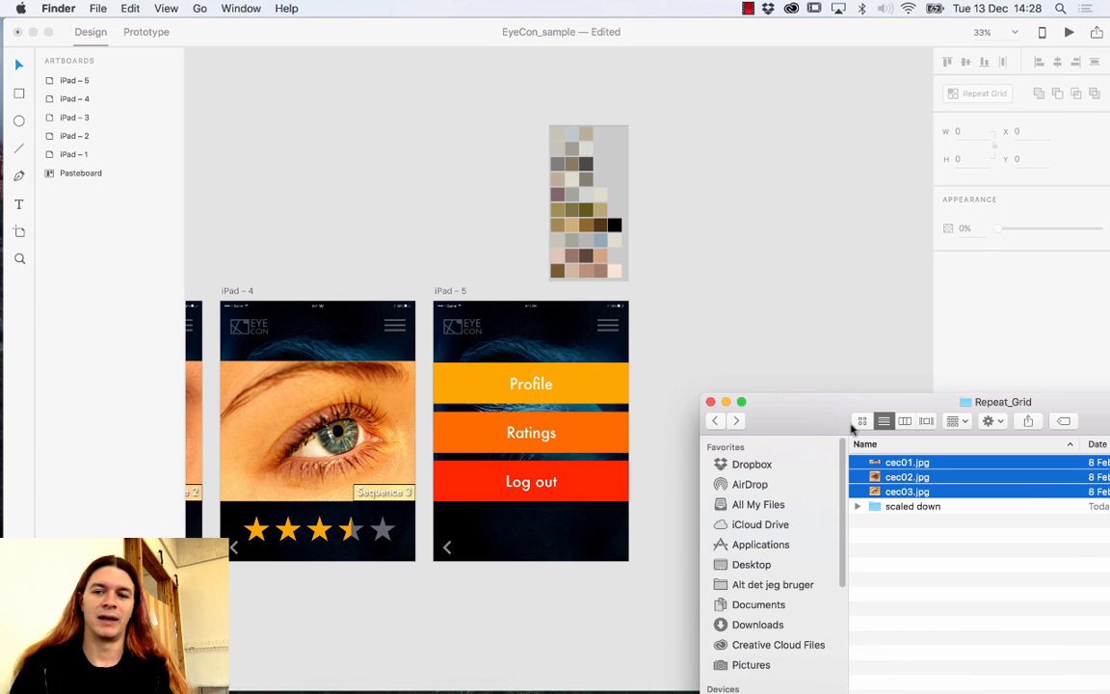
pyautogui.moveTo(804, 414); pyautogui.dragTo(648, 263)
pyautogui.click(564, 269)
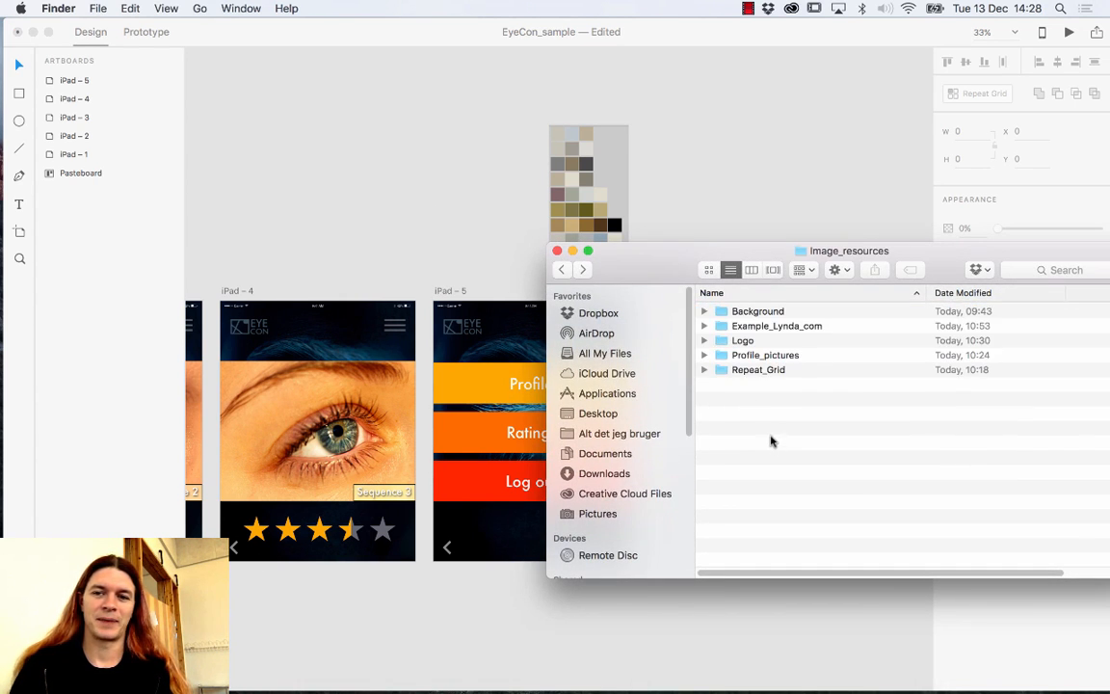
pyautogui.doubleClick(752, 355)
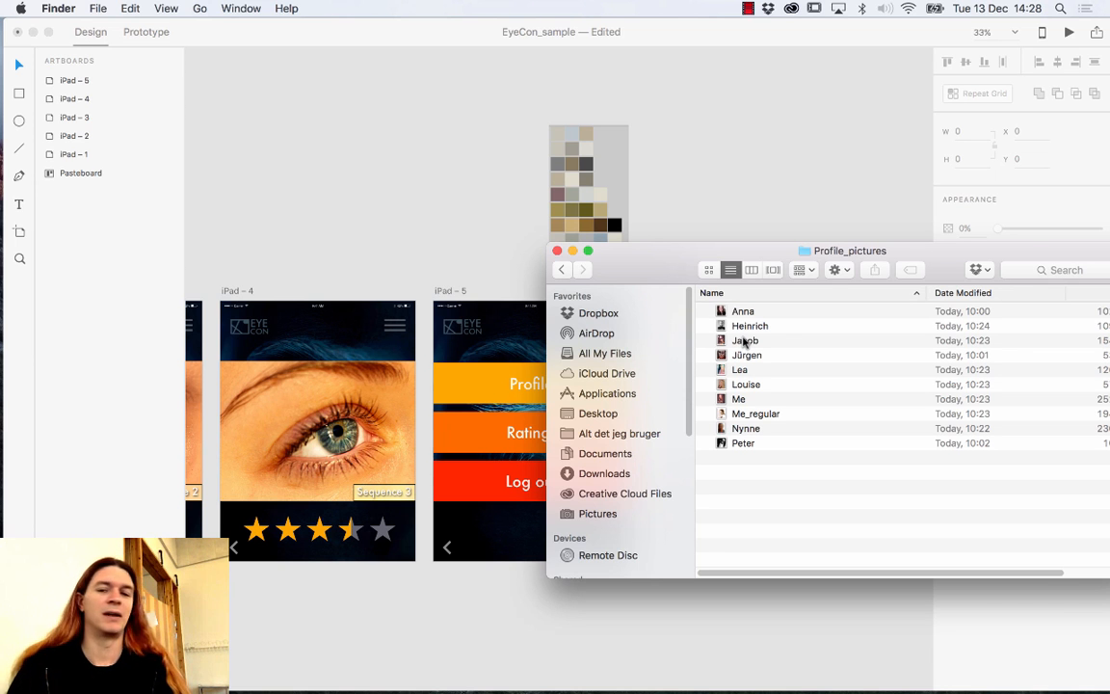
# Preview the profile pictures in Quick Look, comparing the Me and Me_regular photos.
pyautogui.click(750, 311)
pyautogui.press('space')
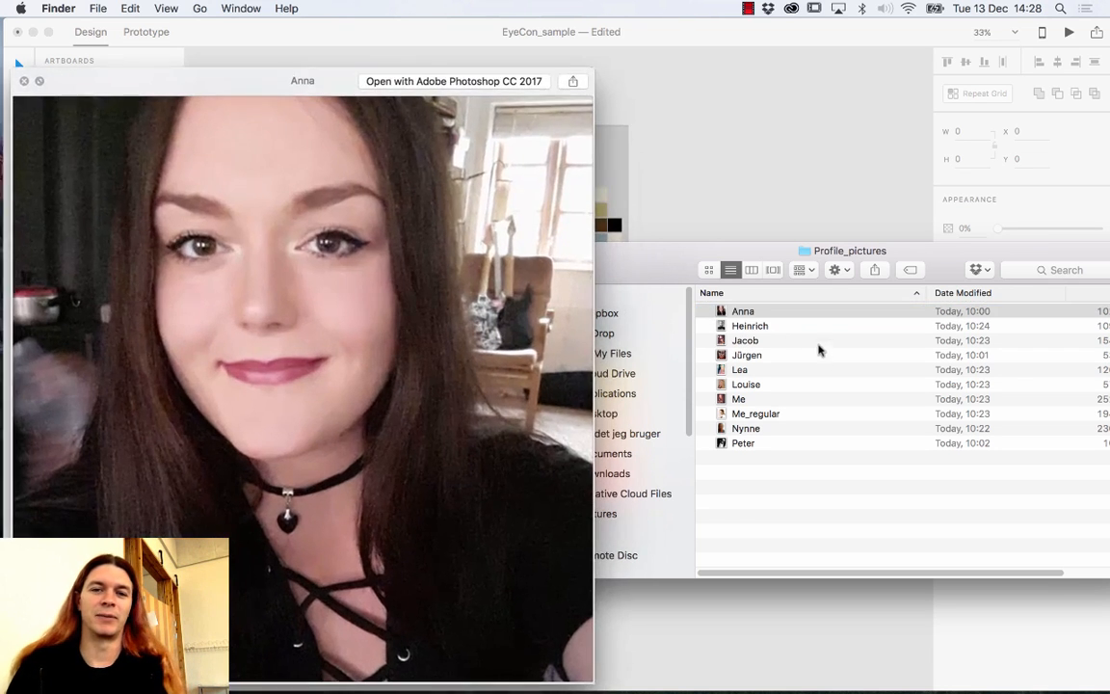
pyautogui.press('Down')
pyautogui.press('Down')
pyautogui.press('Down')
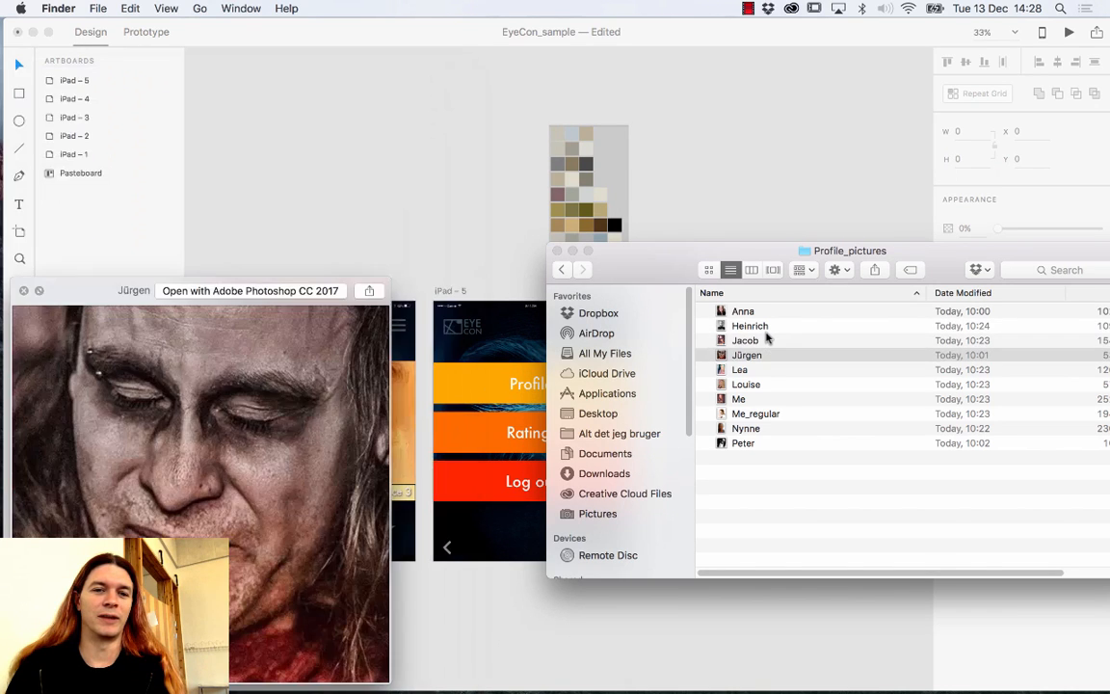
pyautogui.press('Down')
pyautogui.press('Down')
pyautogui.press('Down')
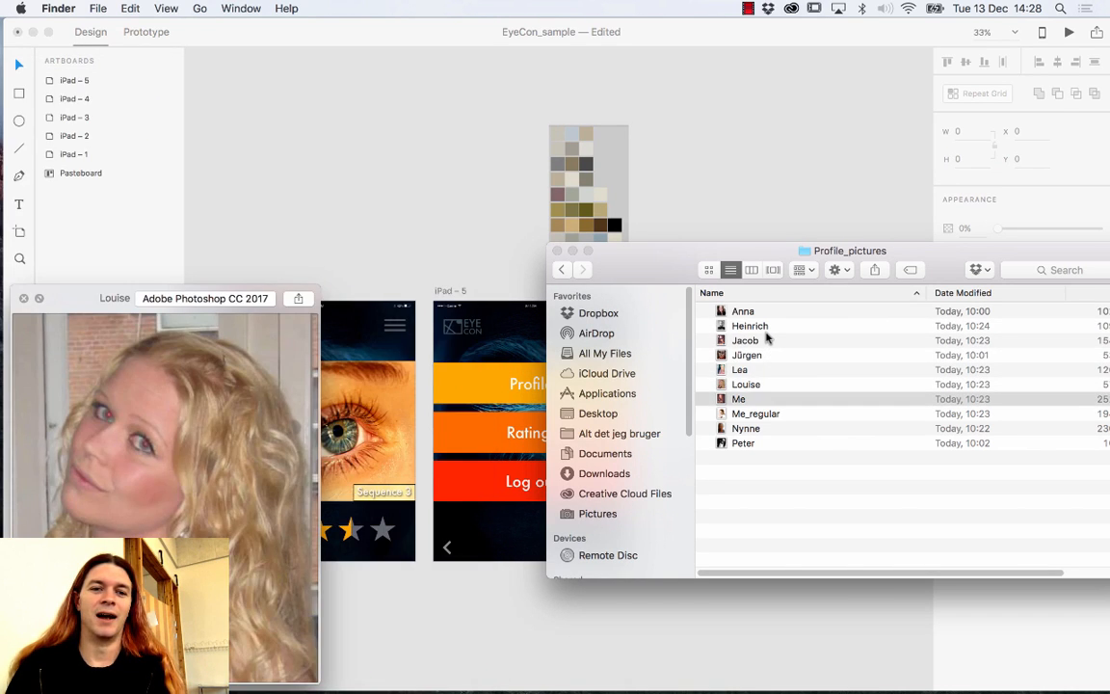
pyautogui.press('Down')
pyautogui.press('Up')
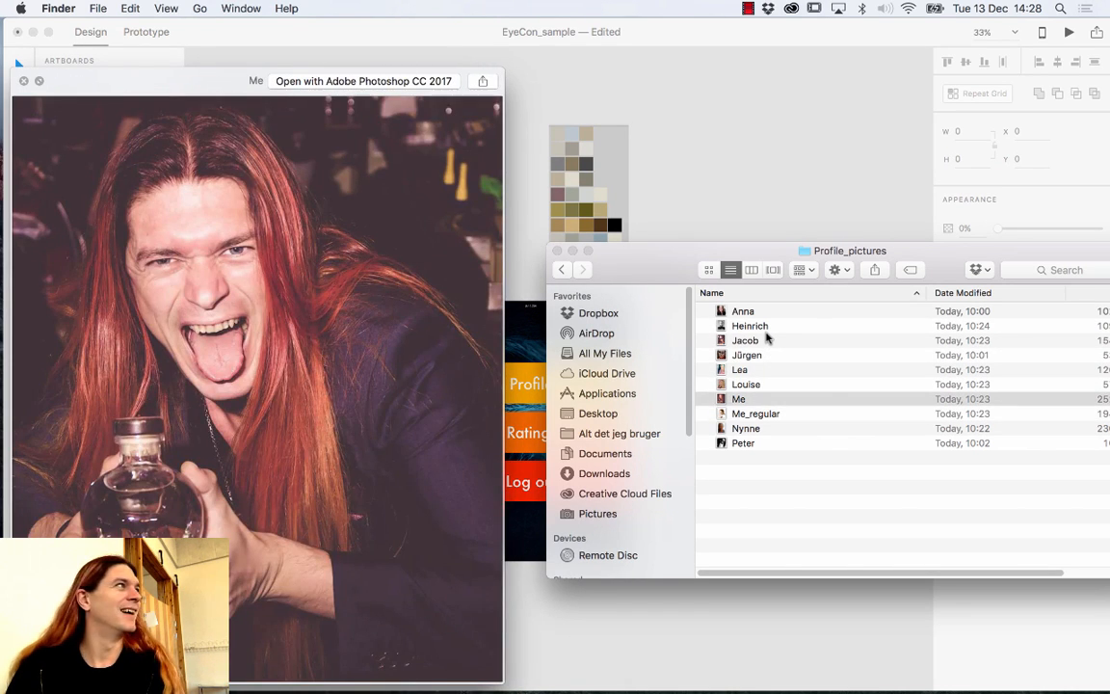
pyautogui.press('Down')
pyautogui.press('Up')
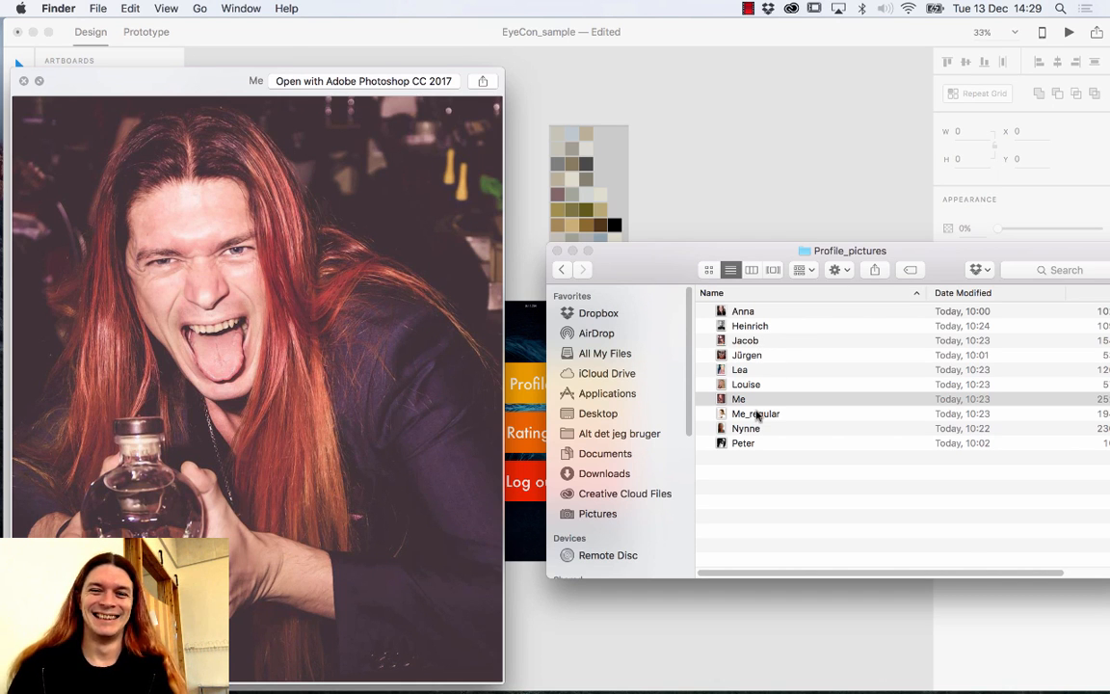
pyautogui.press('Down')
pyautogui.press('Up')
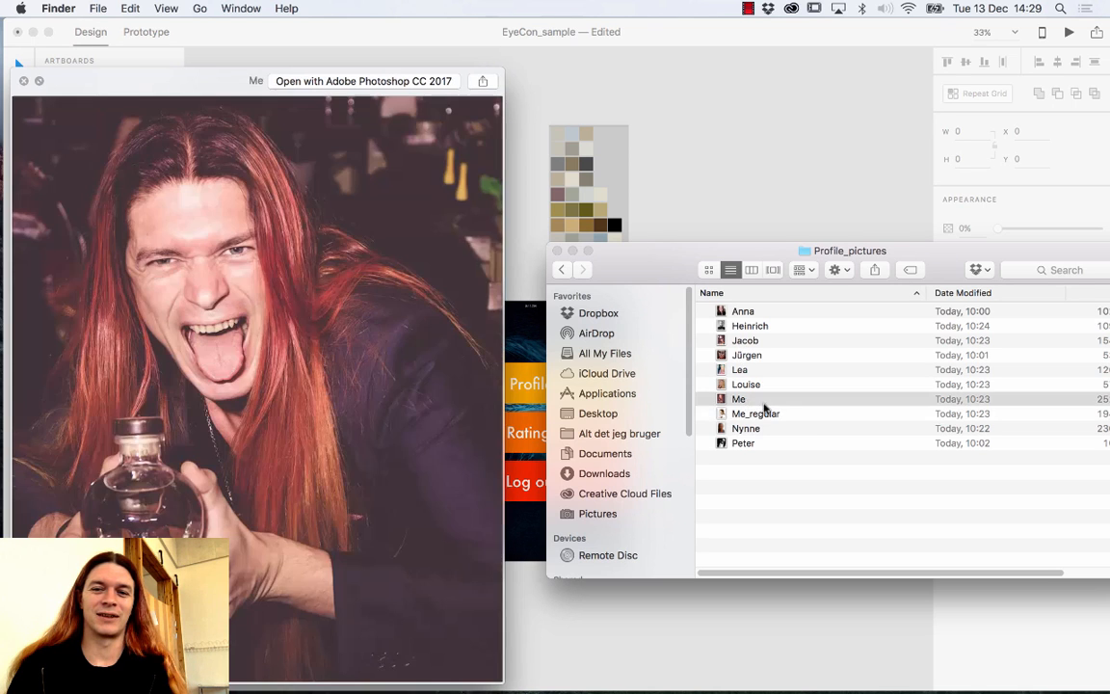
pyautogui.press('Down')
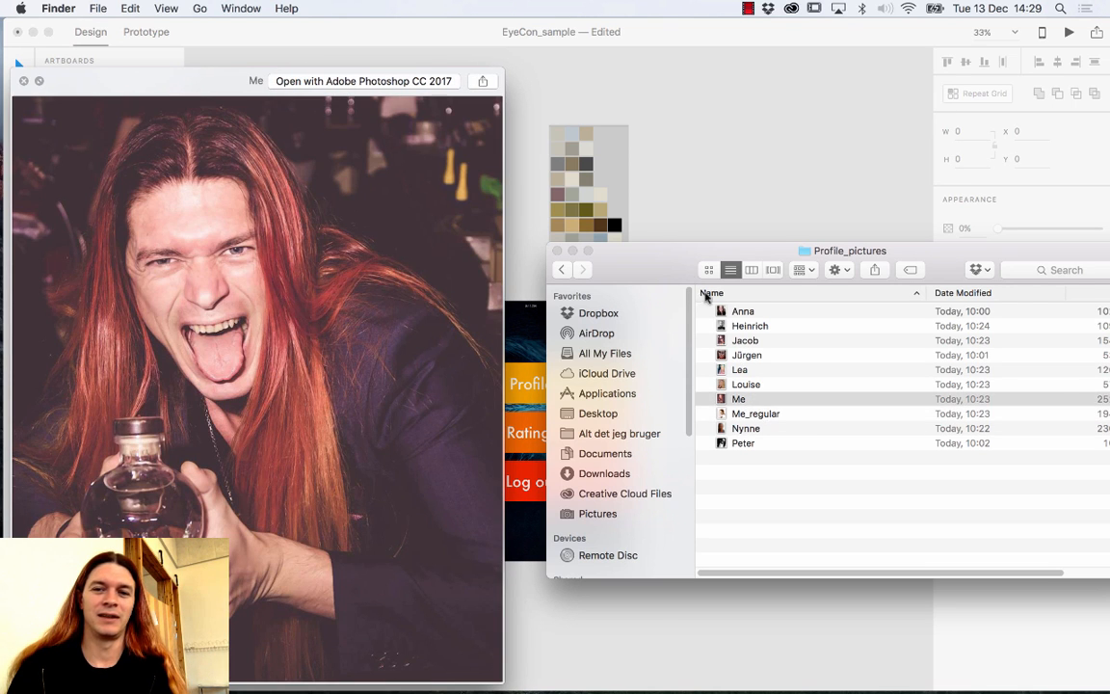
pyautogui.moveTo(684, 256); pyautogui.dragTo(690, 197)
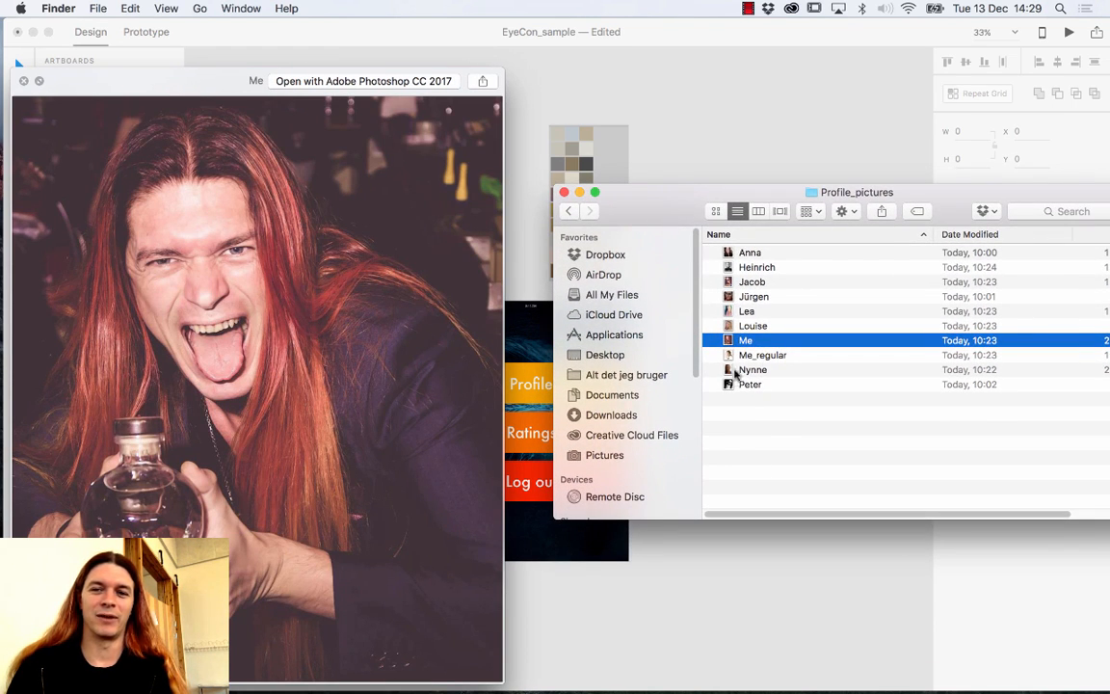
pyautogui.press('Down')
pyautogui.press('Down')
pyautogui.press('Down')
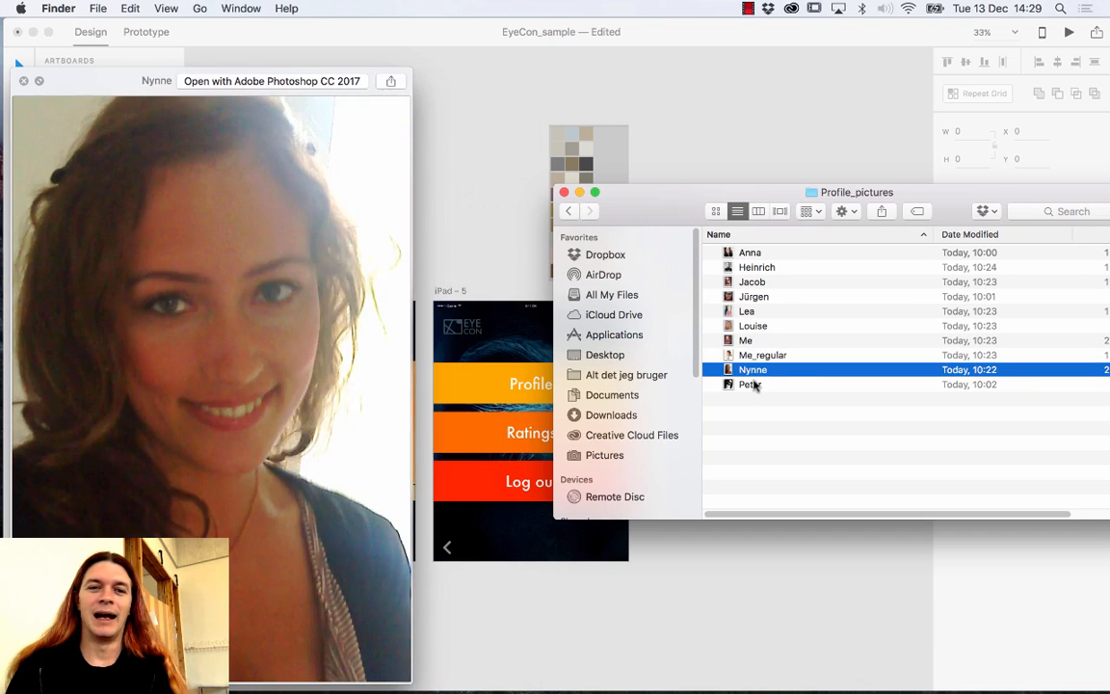
pyautogui.press('Up')
pyautogui.press('Up')
pyautogui.press('Up')
pyautogui.press('Up')
pyautogui.press('Up')
pyautogui.press('Up')
pyautogui.press('Up')
pyautogui.press('Up')
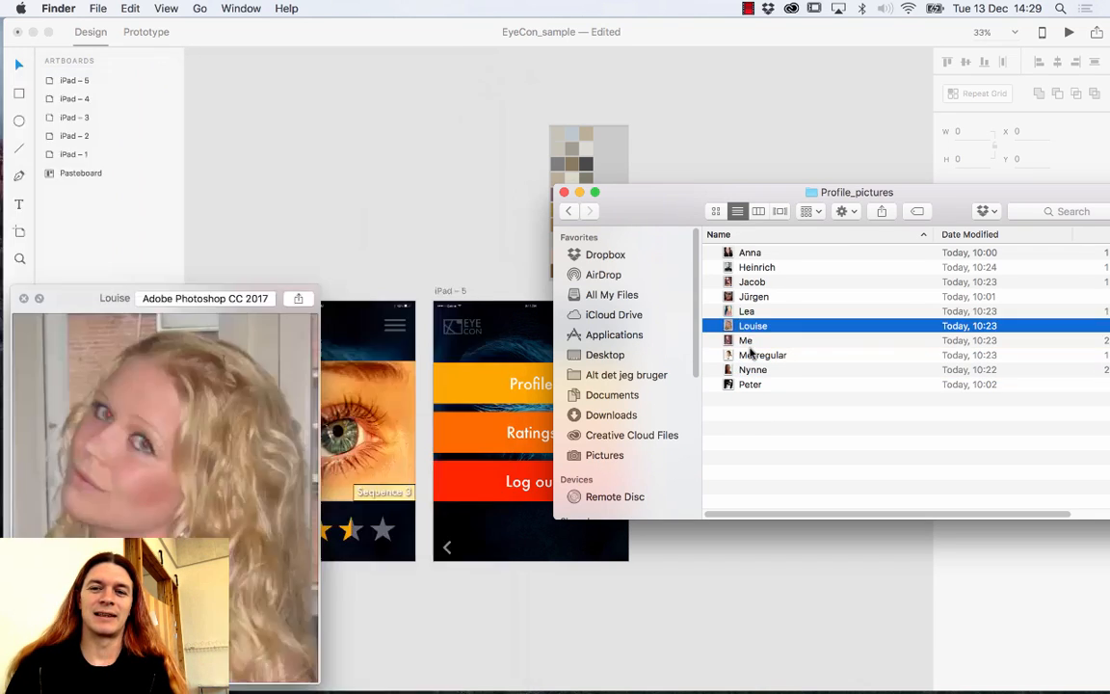
pyautogui.press('Up')
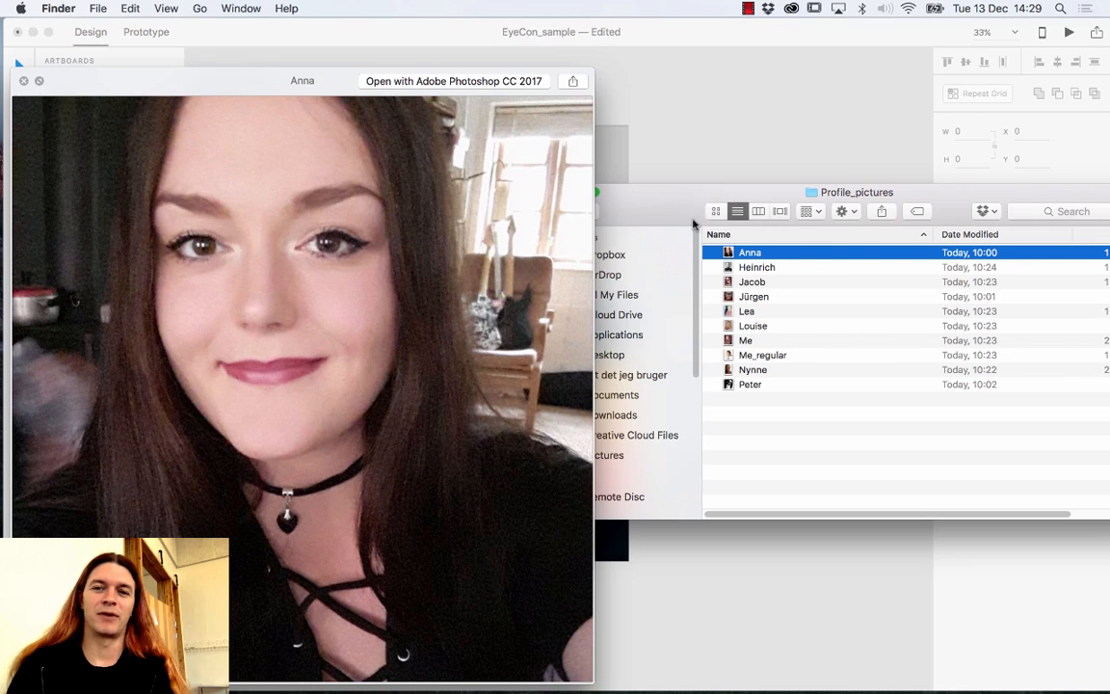
# Close the photo preview, move the Finder window aside, and return to the XD design.
pyautogui.click(25, 82)
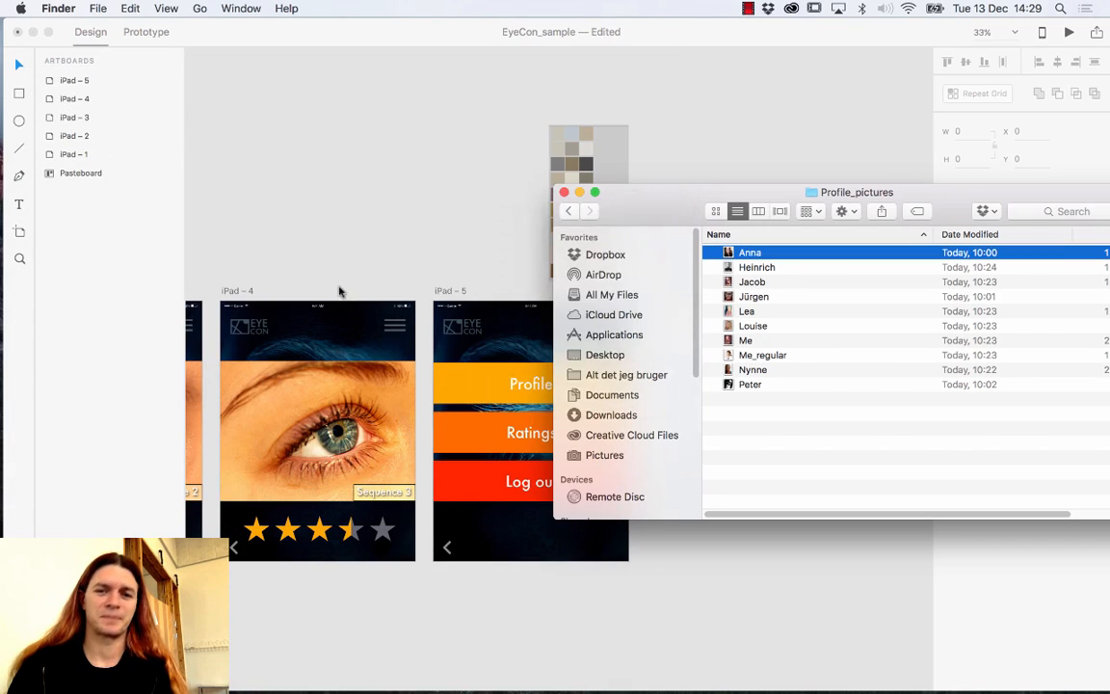
pyautogui.moveTo(647, 211); pyautogui.dragTo(799, 225)
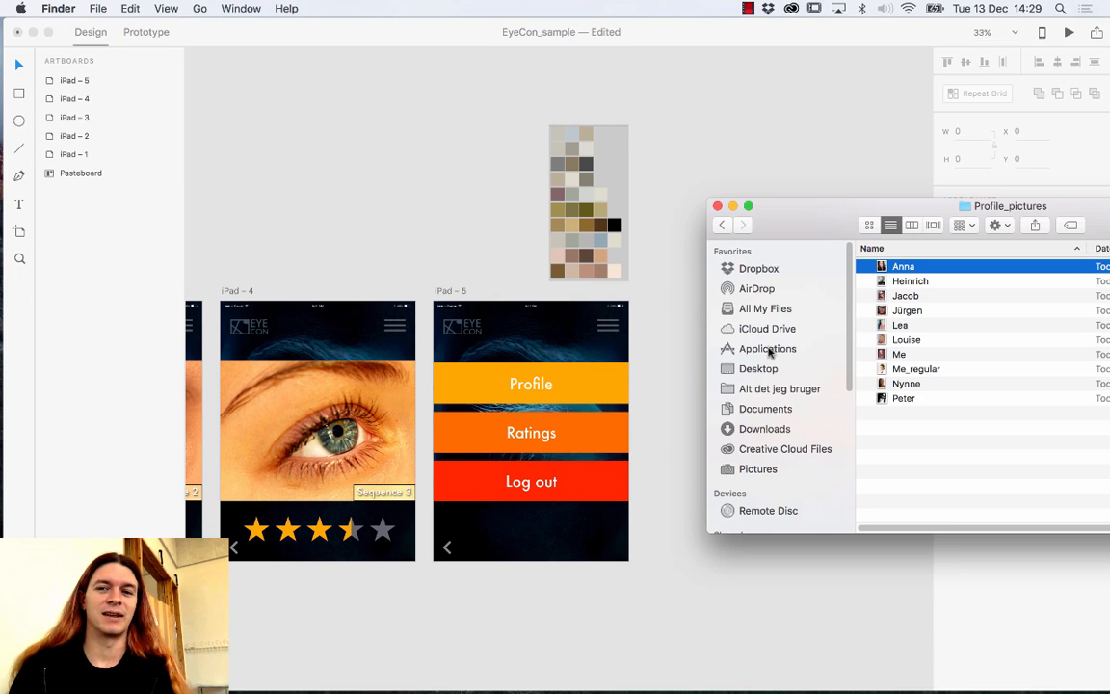
pyautogui.moveTo(787, 236); pyautogui.dragTo(801, 259)
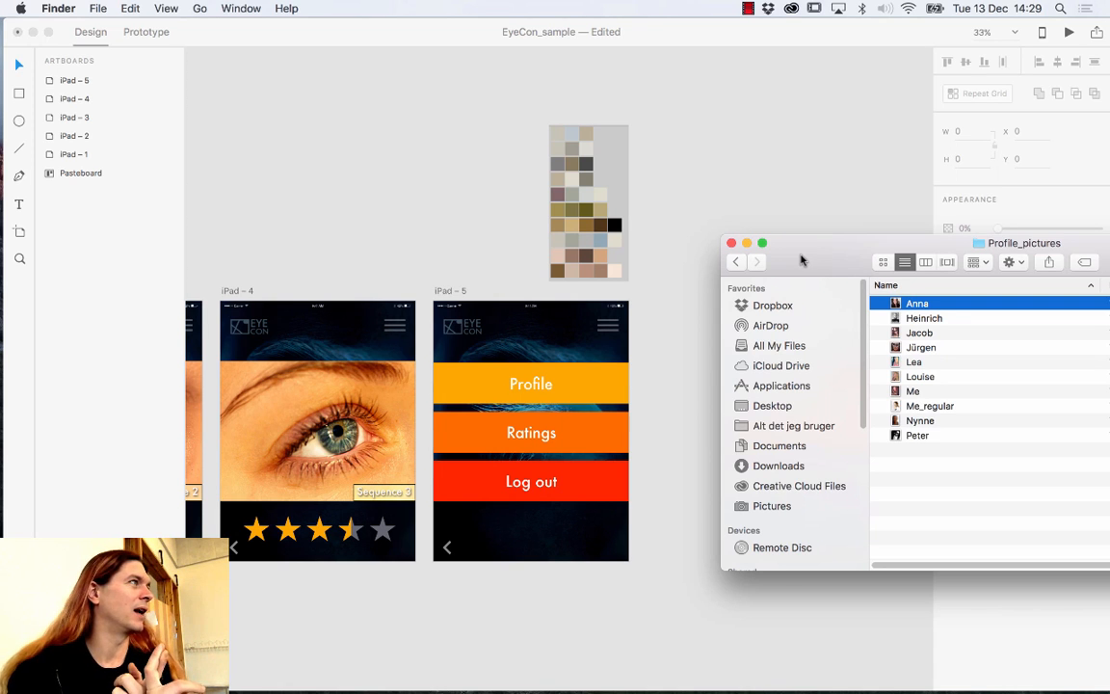
pyautogui.click(659, 505)
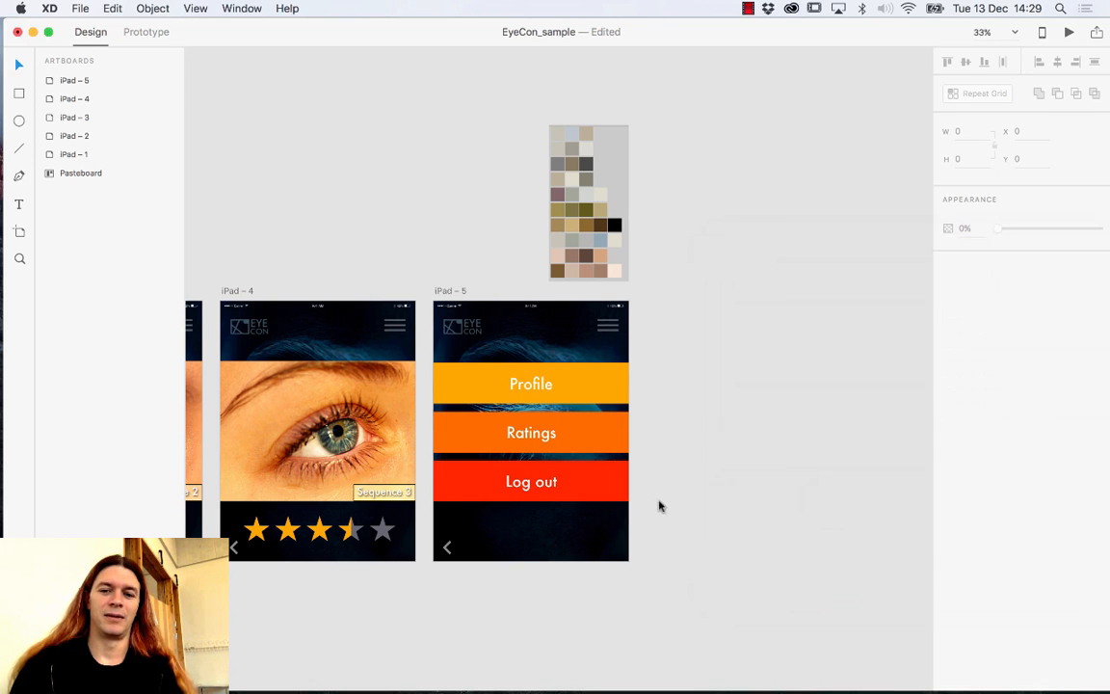
# Draw a white 184×184 square under Log out on iPad – 5 and round it into a circle (radius 92).
pyautogui.click(20, 122)
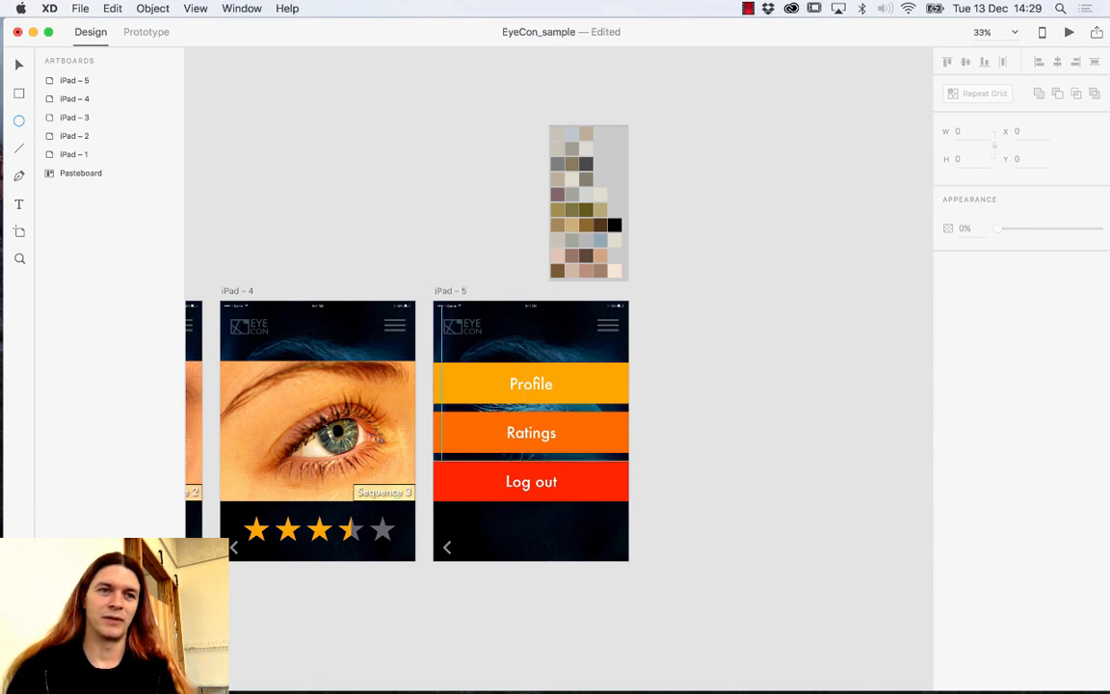
pyautogui.click(19, 93)
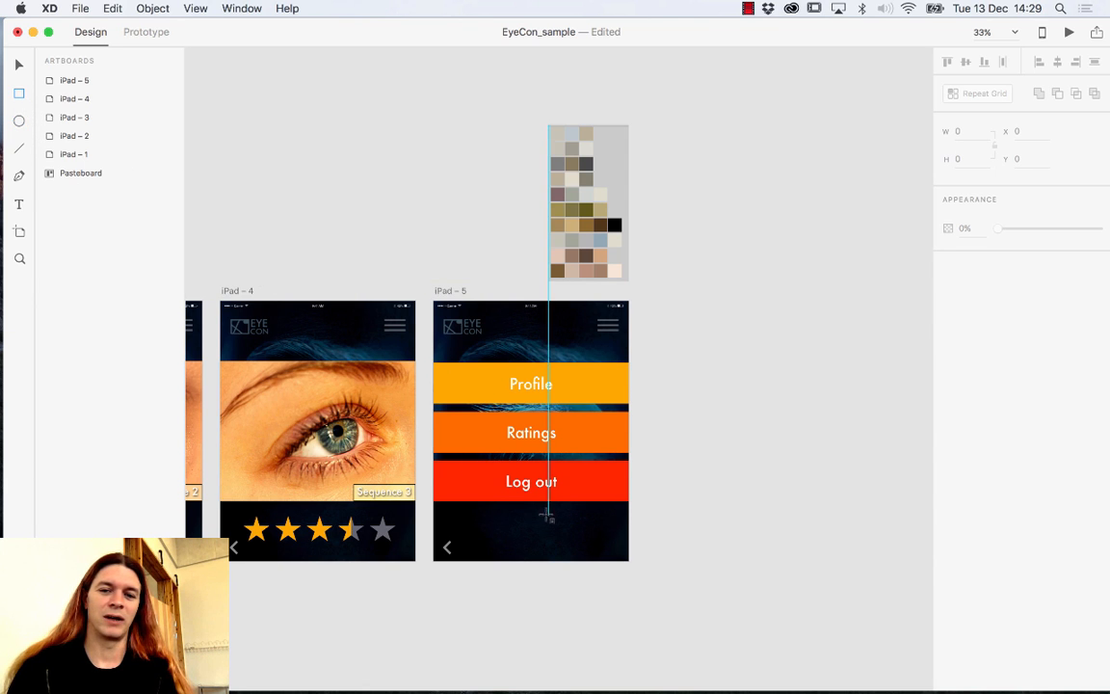
pyautogui.moveTo(537, 516); pyautogui.dragTo(592, 568)
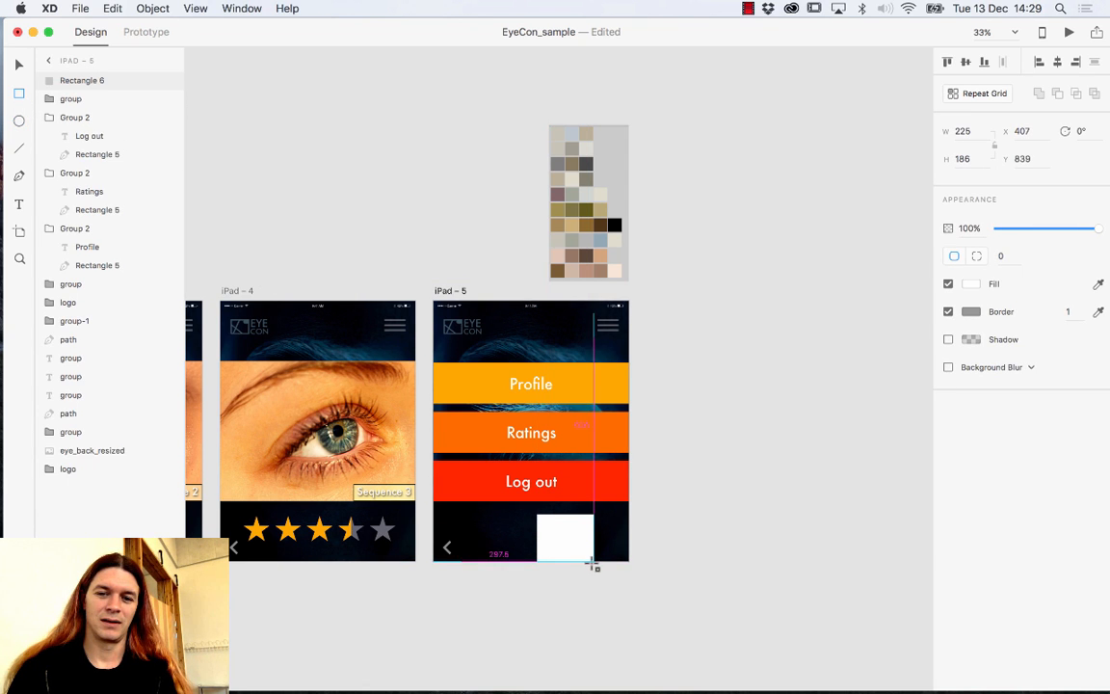
pyautogui.press('super+z')
pyautogui.moveTo(531, 506)
pyautogui.mouseDown()
pyautogui.moveTo(595, 564)
pyautogui.moveTo(575, 542)
pyautogui.moveTo(588, 559)
pyautogui.moveTo(579, 551)
pyautogui.mouseUp()
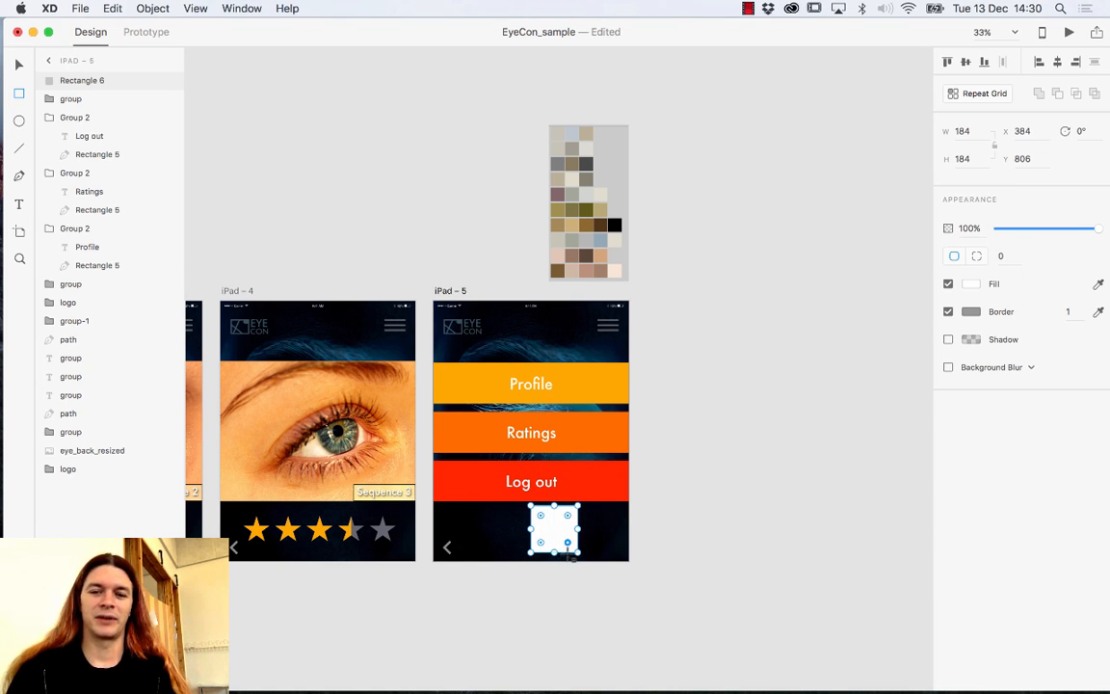
pyautogui.moveTo(569, 544); pyautogui.dragTo(555, 531)
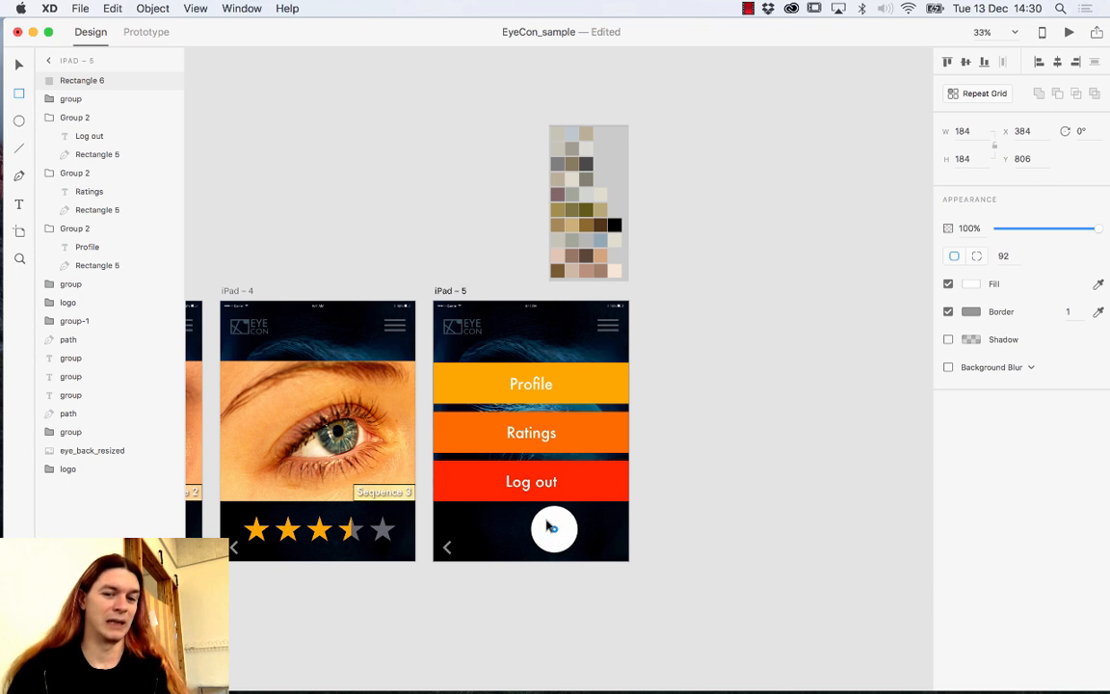
# Set the circle's bottom-left corner radius to 0 to form a teardrop shape.
pyautogui.click(547, 525)
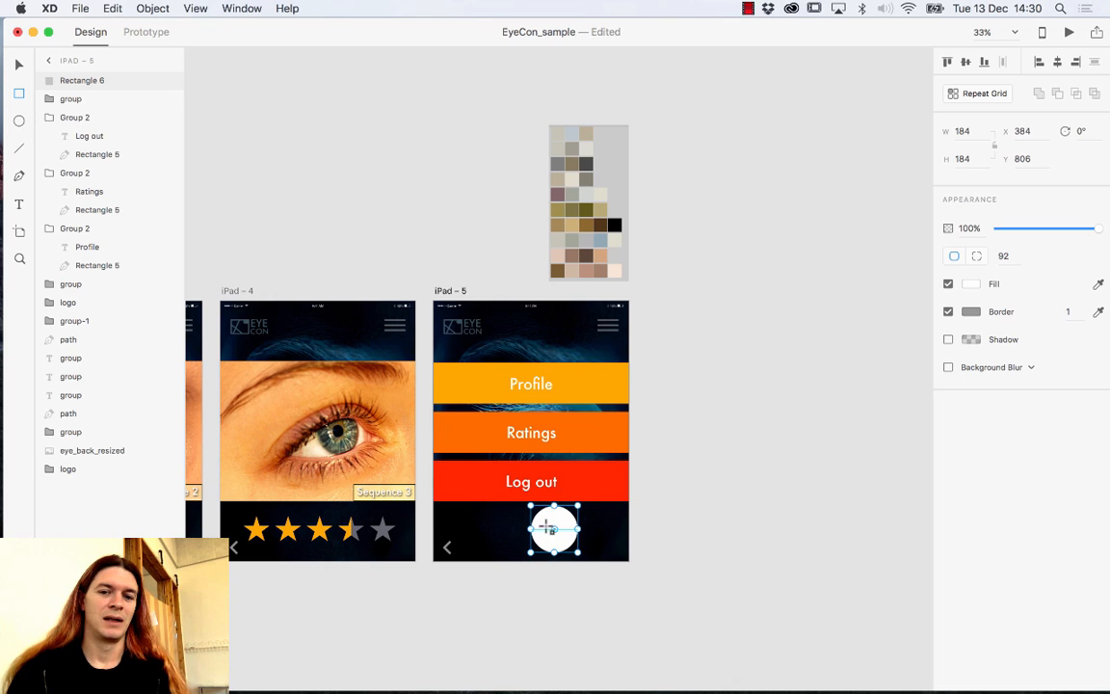
pyautogui.moveTo(555, 531); pyautogui.dragTo(520, 560)
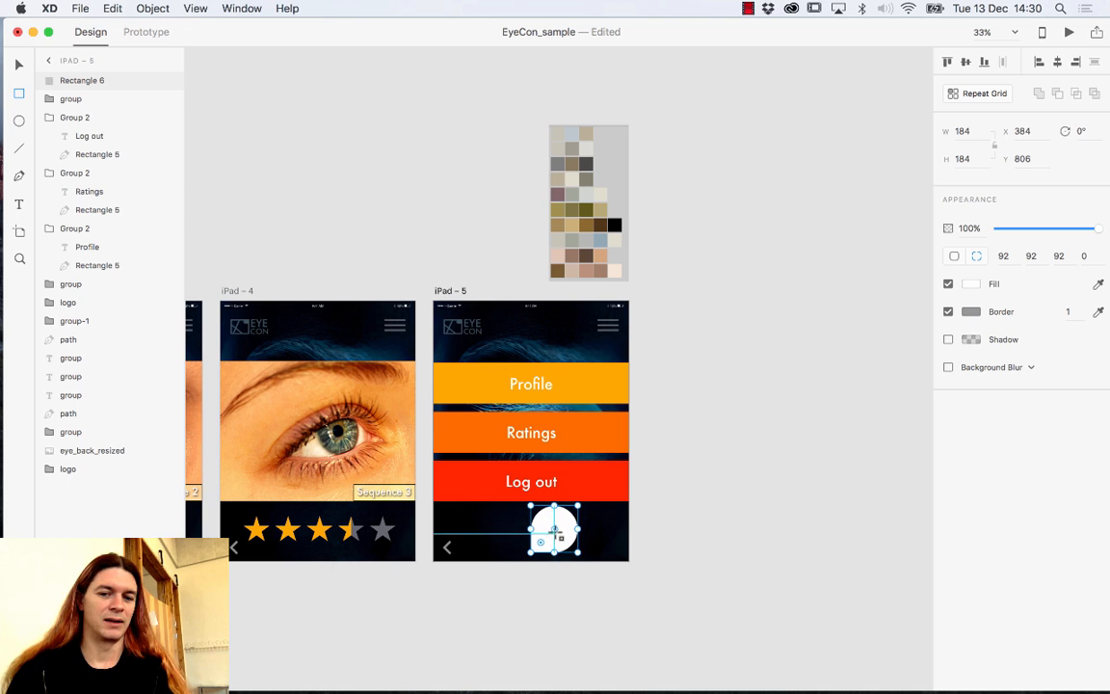
pyautogui.moveTo(554, 529); pyautogui.dragTo(596, 594)
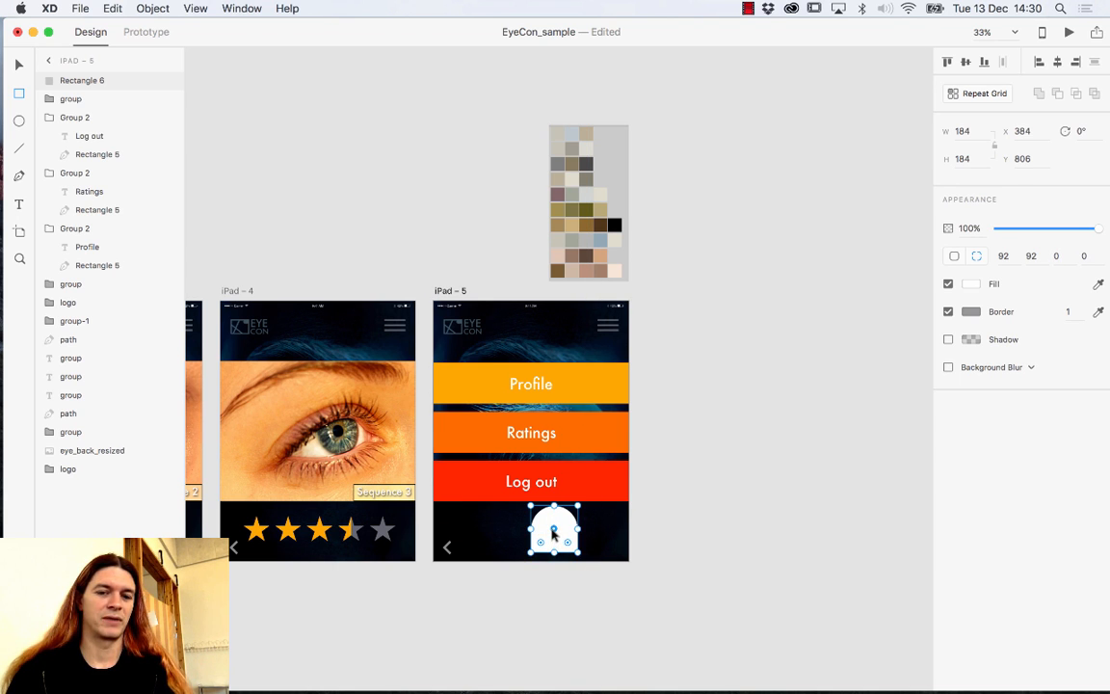
pyautogui.press('super+z')
pyautogui.press('super+z')
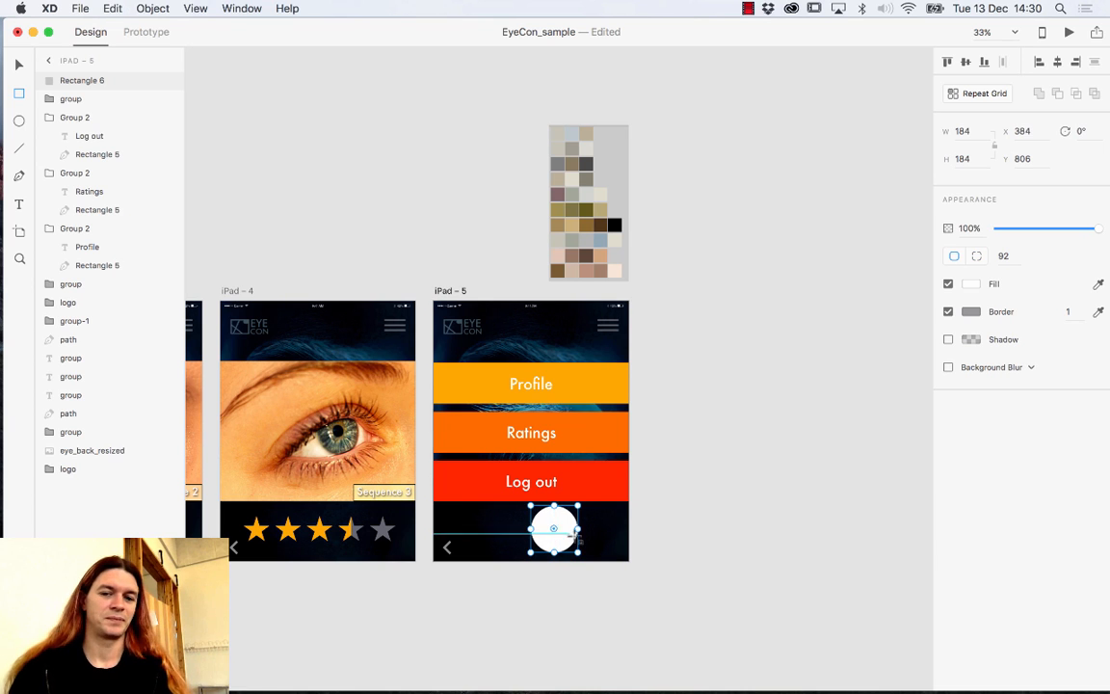
pyautogui.moveTo(555, 526); pyautogui.dragTo(529, 556)
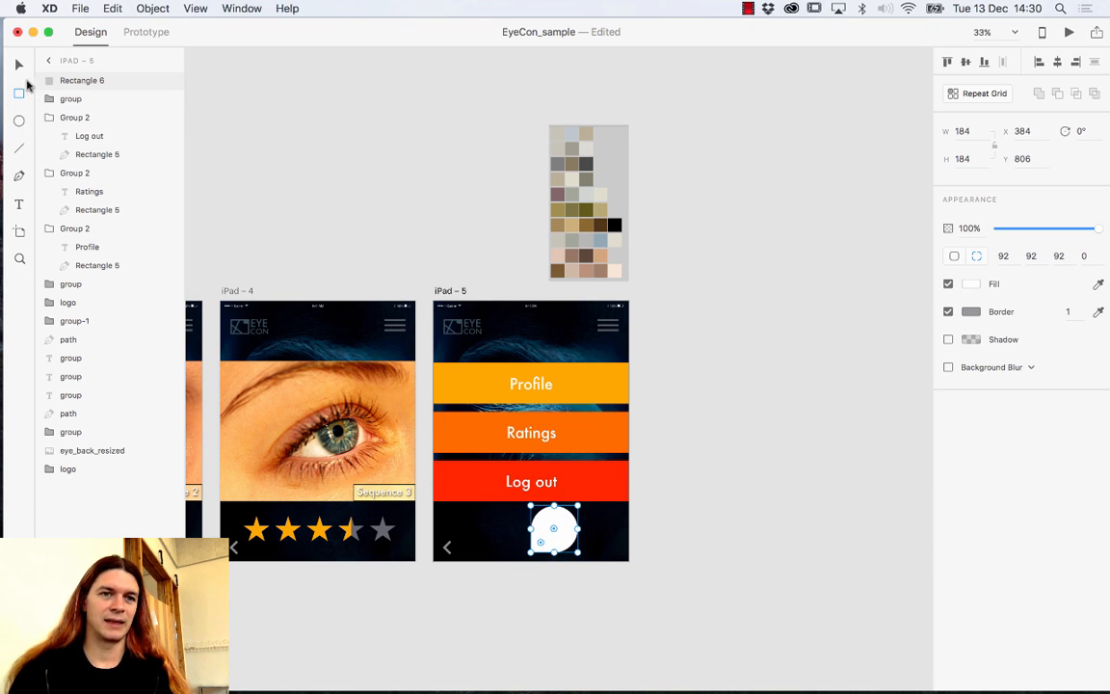
# Rotate the teardrop to 315° so it points down and move it up under the Log out bar.
pyautogui.click(18, 65)
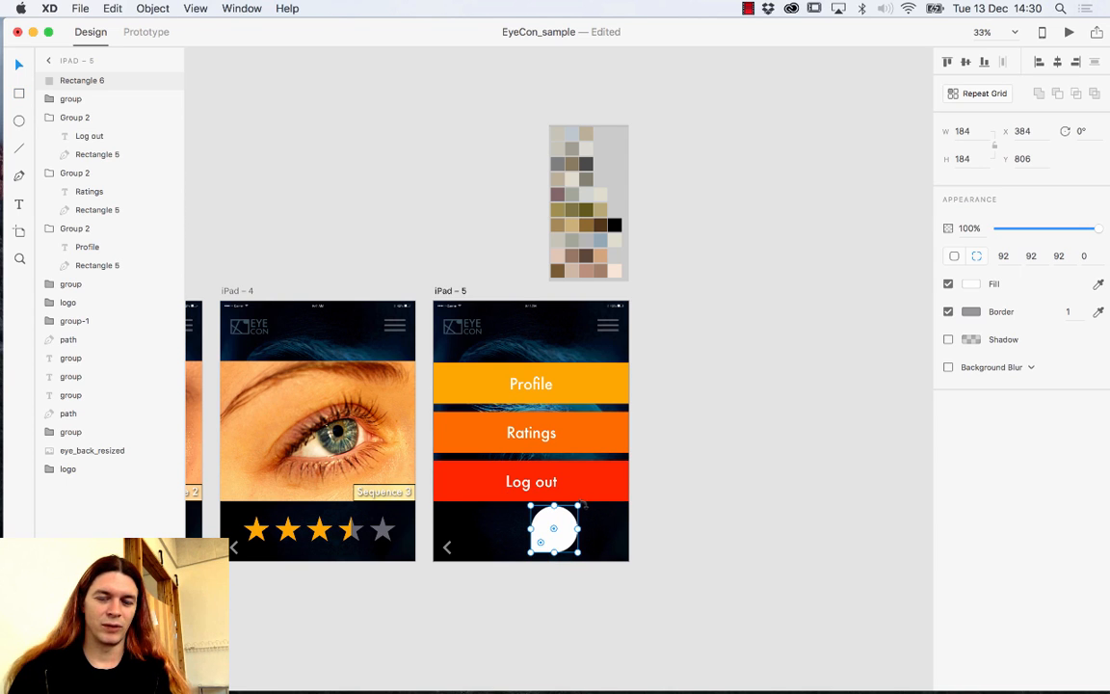
pyautogui.moveTo(585, 502); pyautogui.dragTo(541, 522)
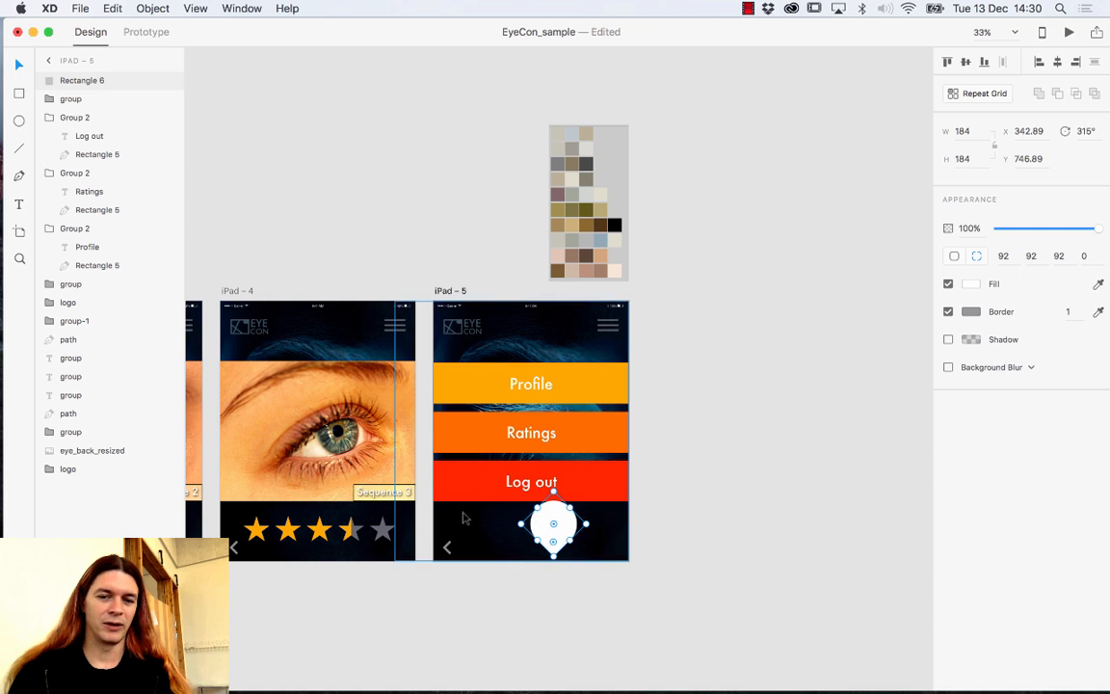
pyautogui.press('super+equal')
pyautogui.press('super+equal')
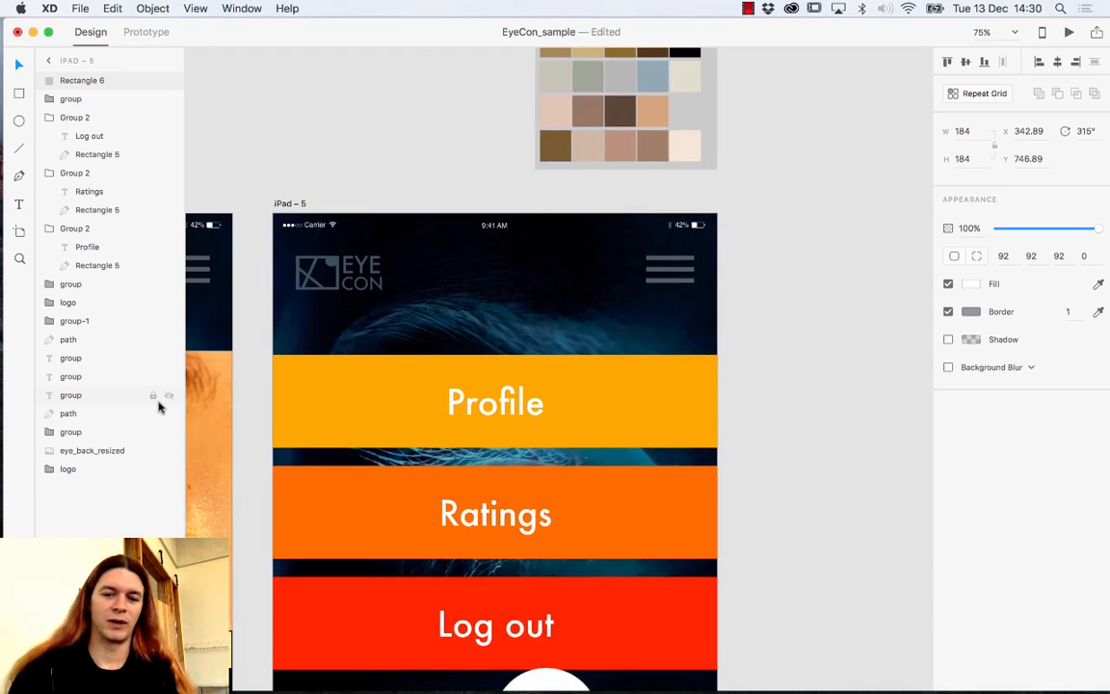
pyautogui.moveTo(479, 622); pyautogui.dragTo(451, 411)
pyautogui.scroll(-3, 495, 485)
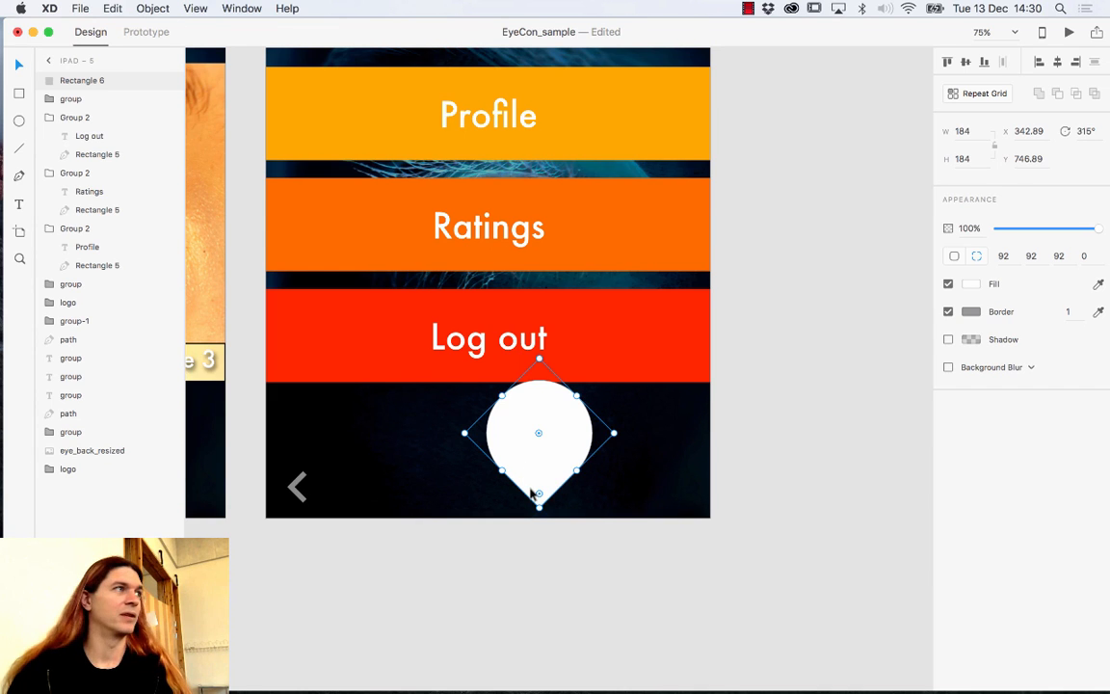
pyautogui.click(568, 559)
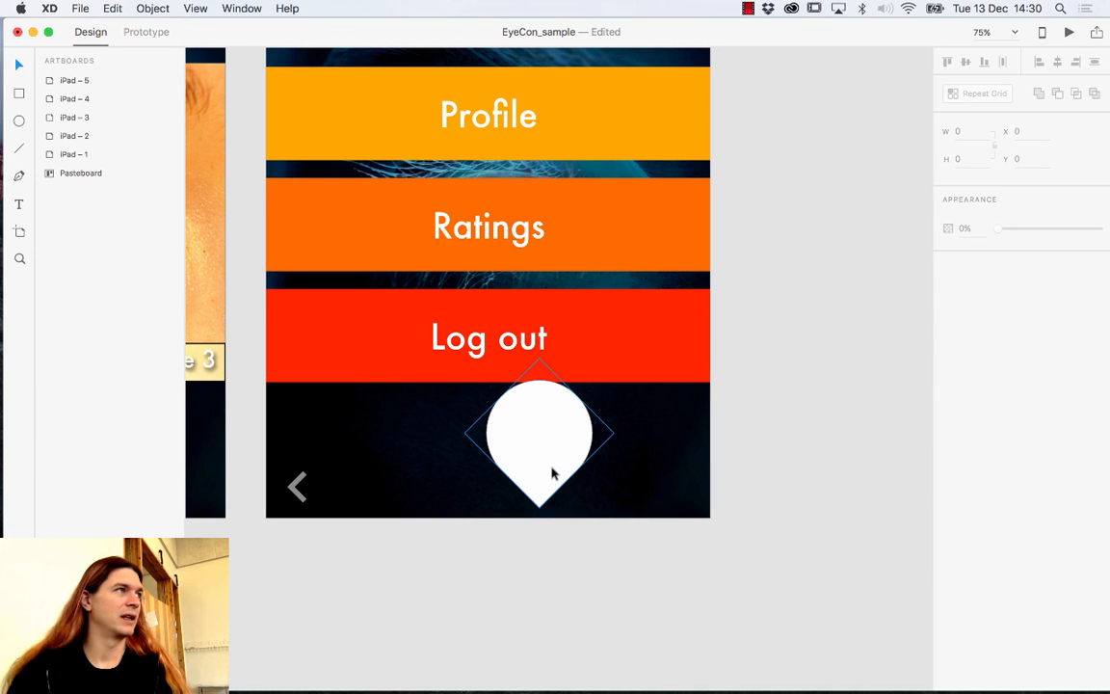
pyautogui.moveTo(552, 472); pyautogui.dragTo(550, 448)
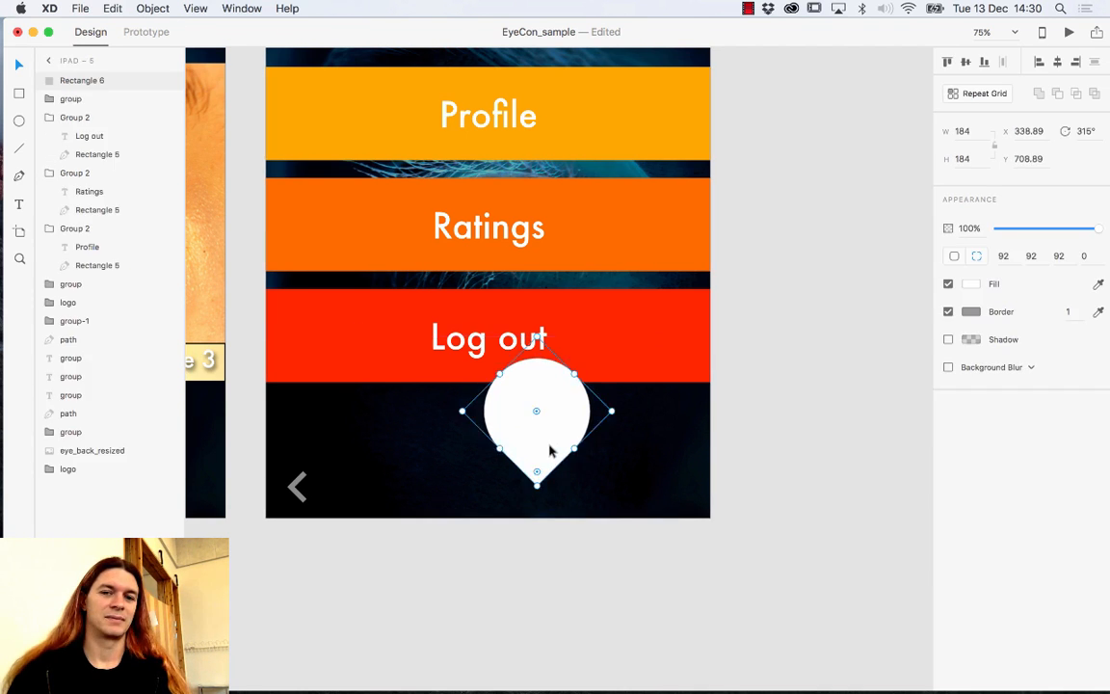
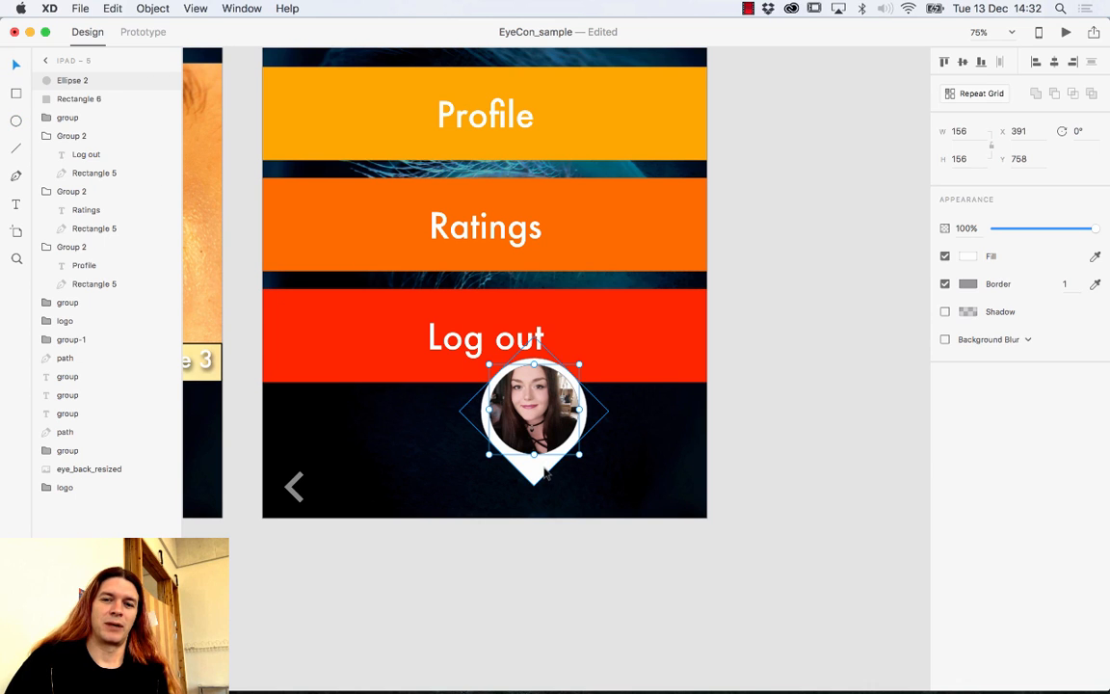
# Select the diamond tip (Rectangle 6) behind the profile photo circle.
pyautogui.click(543, 472)
# Fill the diamond tip with yellow-orange #FFA700.
pyautogui.click(973, 284)
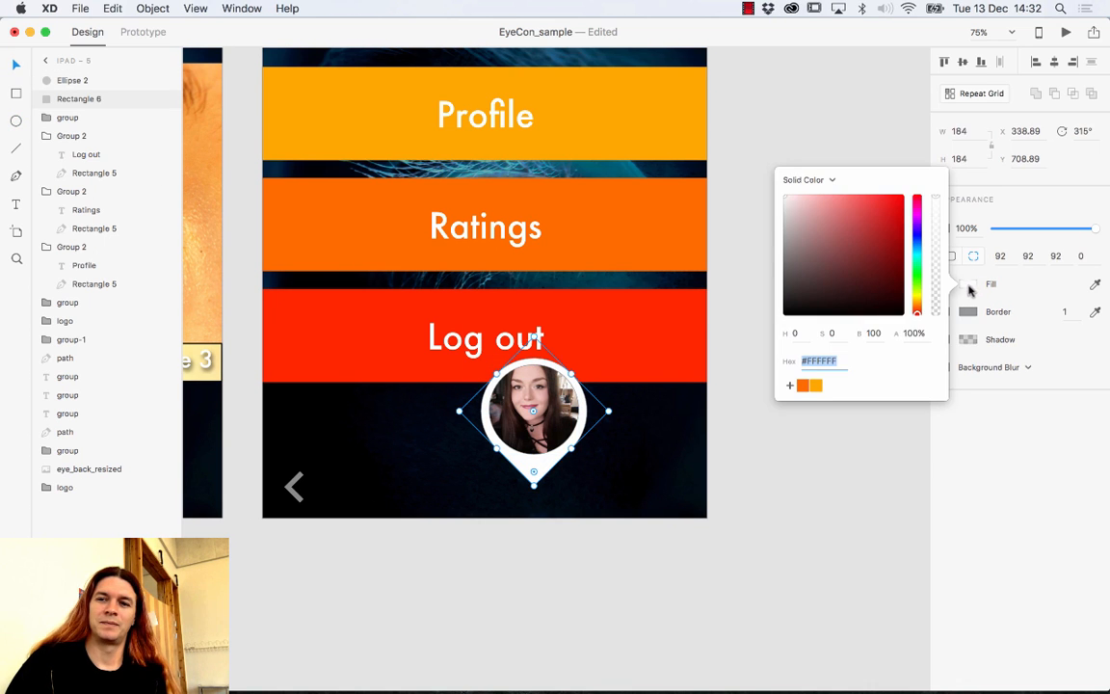
pyautogui.click(803, 385)
pyautogui.click(813, 387)
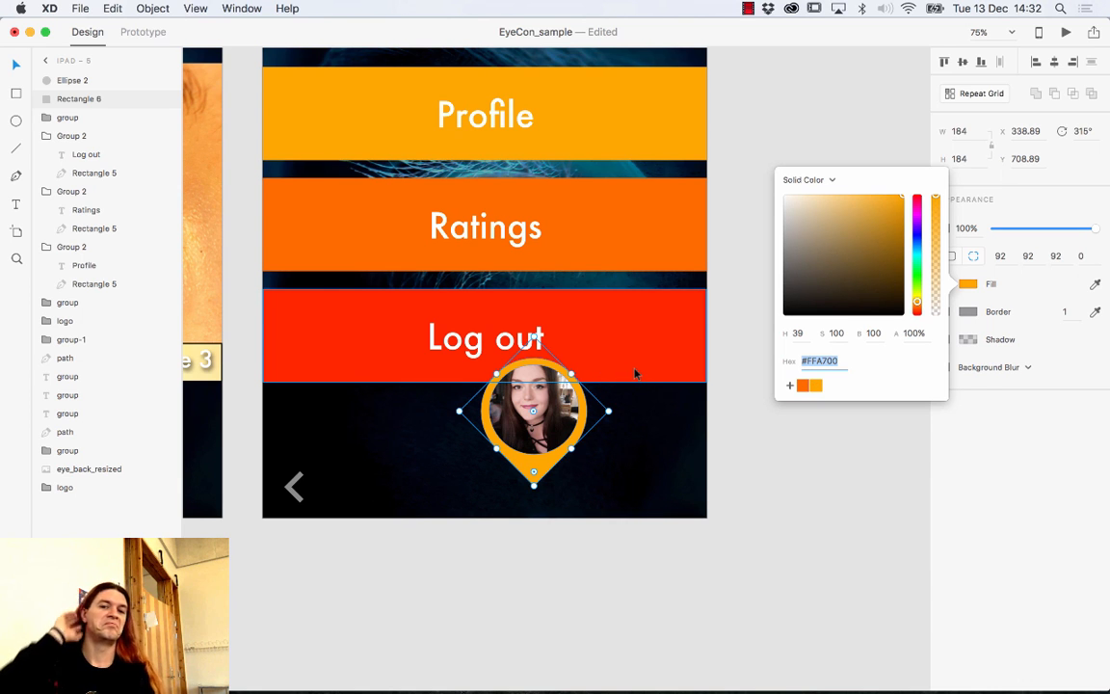
pyautogui.click(738, 439)
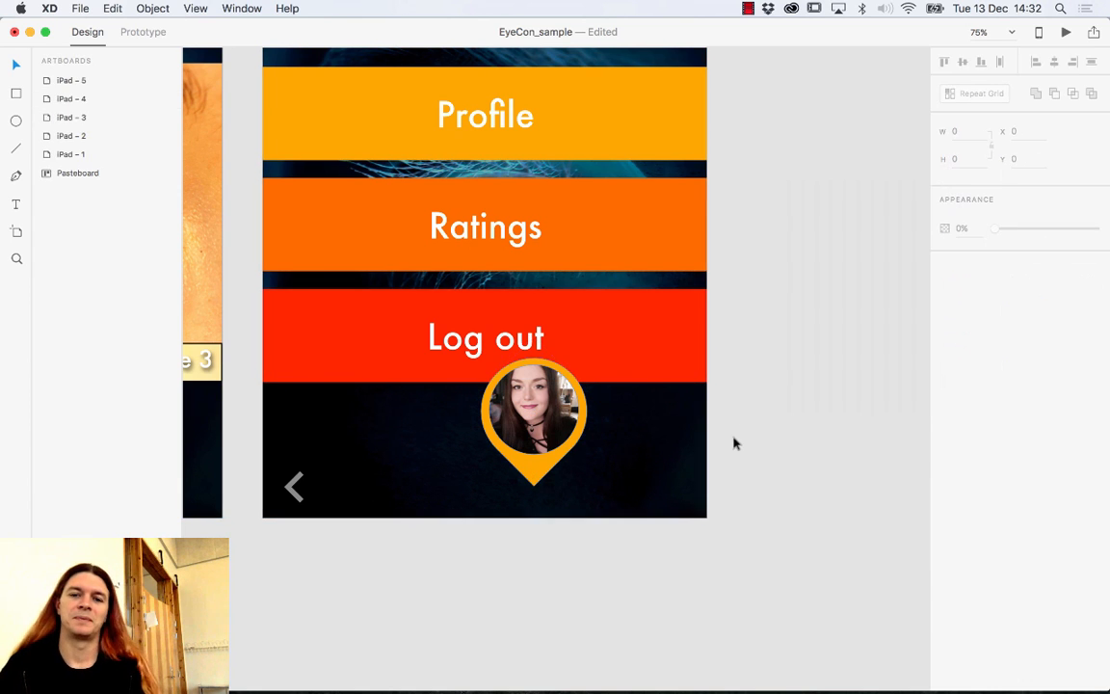
# Group the photo circle and orange tip into one pin (Group 3) and make it a repeat grid.
pyautogui.click(557, 440)
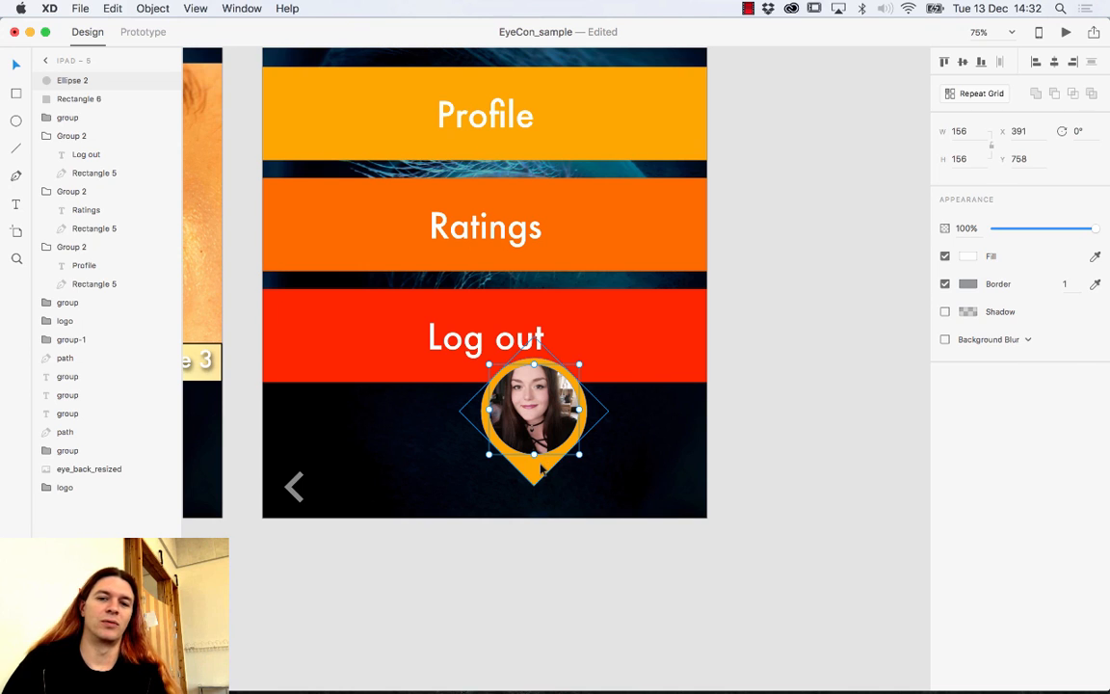
pyautogui.keyDown('shift'); pyautogui.click(543, 470); pyautogui.keyUp('shift')
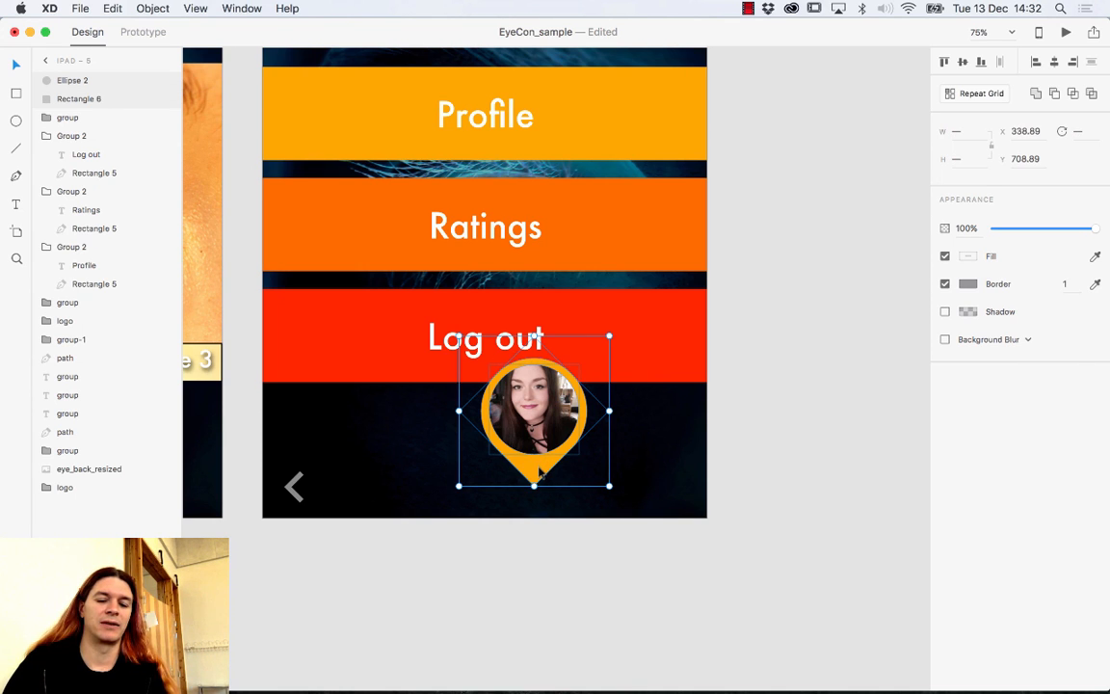
pyautogui.press('super+g')
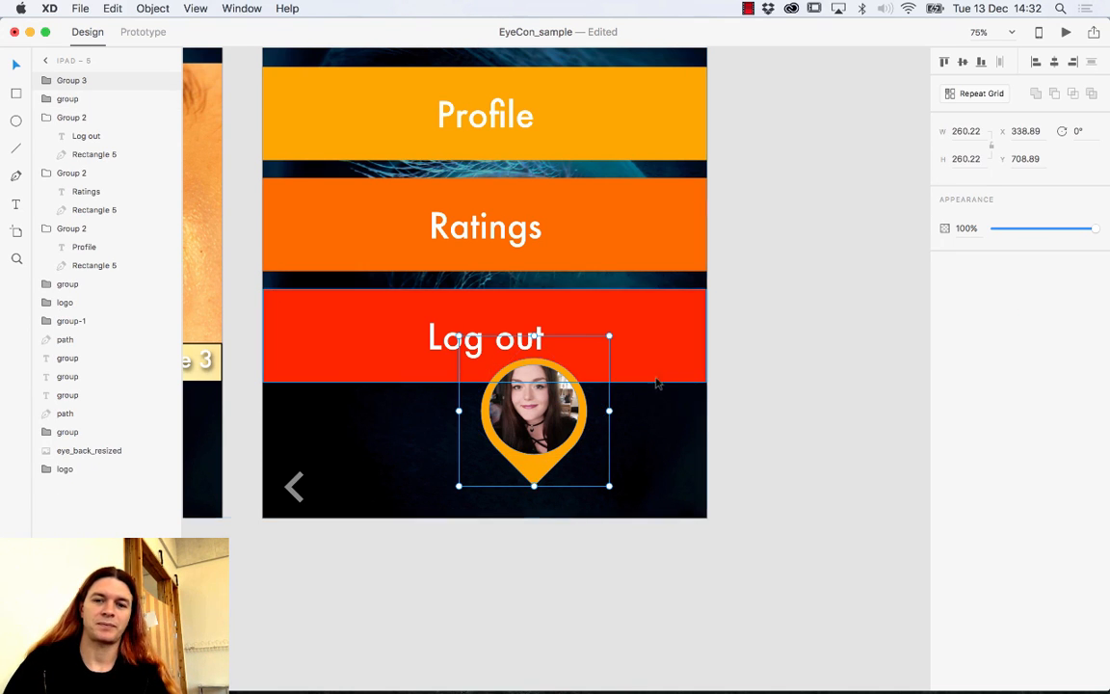
pyautogui.click(979, 94)
# Stretch the repeat grid to the right to add several pin copies.
pyautogui.moveTo(609, 411); pyautogui.dragTo(946, 426)
pyautogui.hscroll(5, 847, 474)
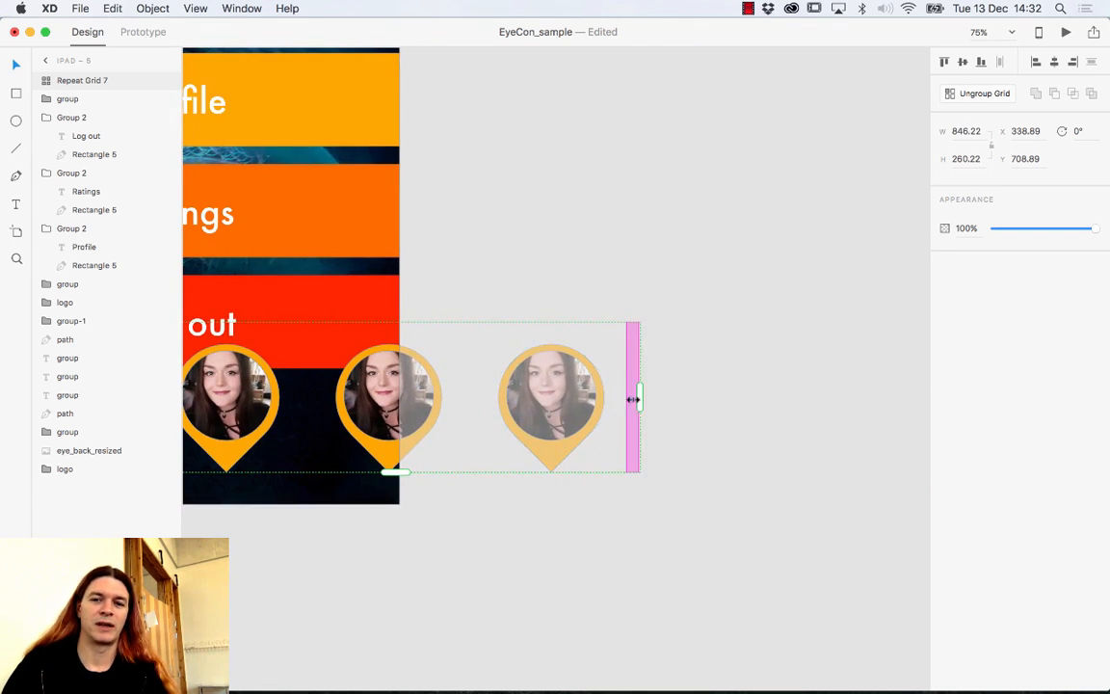
pyautogui.moveTo(638, 397); pyautogui.dragTo(959, 421)
pyautogui.hscroll(5, 429, 446)
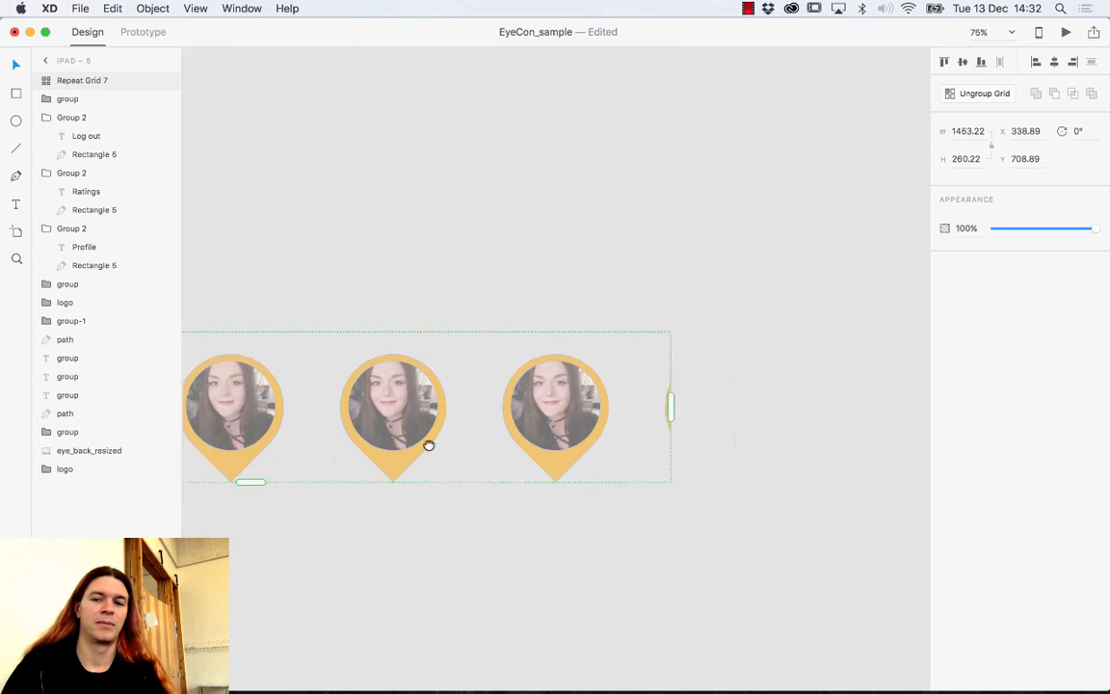
pyautogui.moveTo(651, 406); pyautogui.dragTo(775, 408)
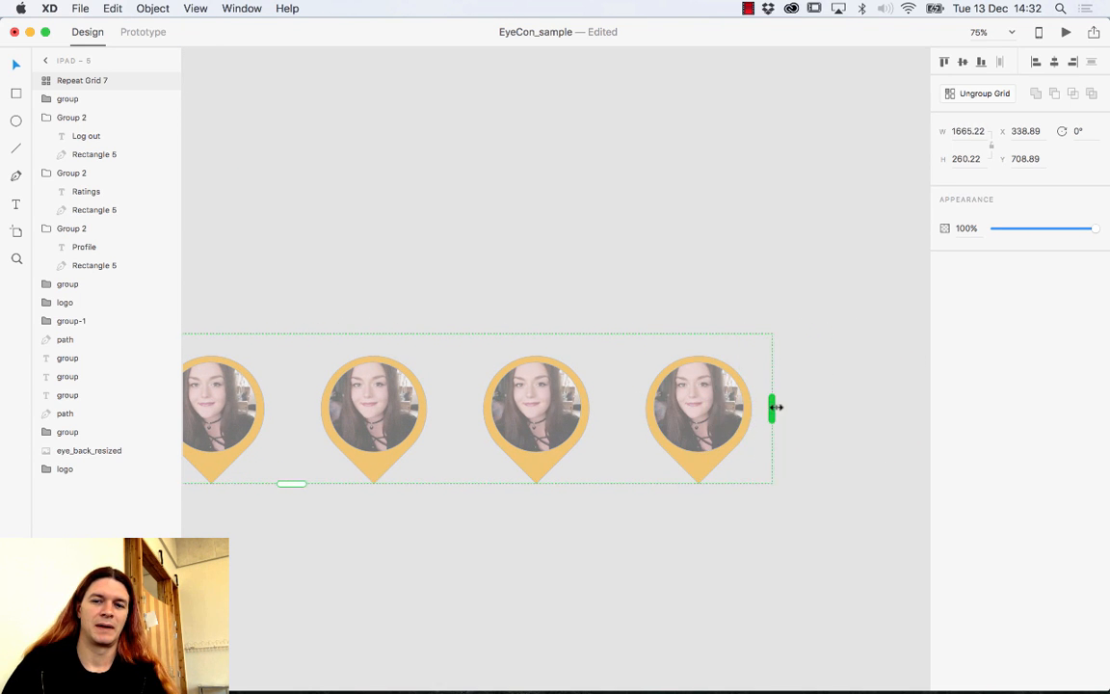
pyautogui.hscroll(-3, 324, 392)
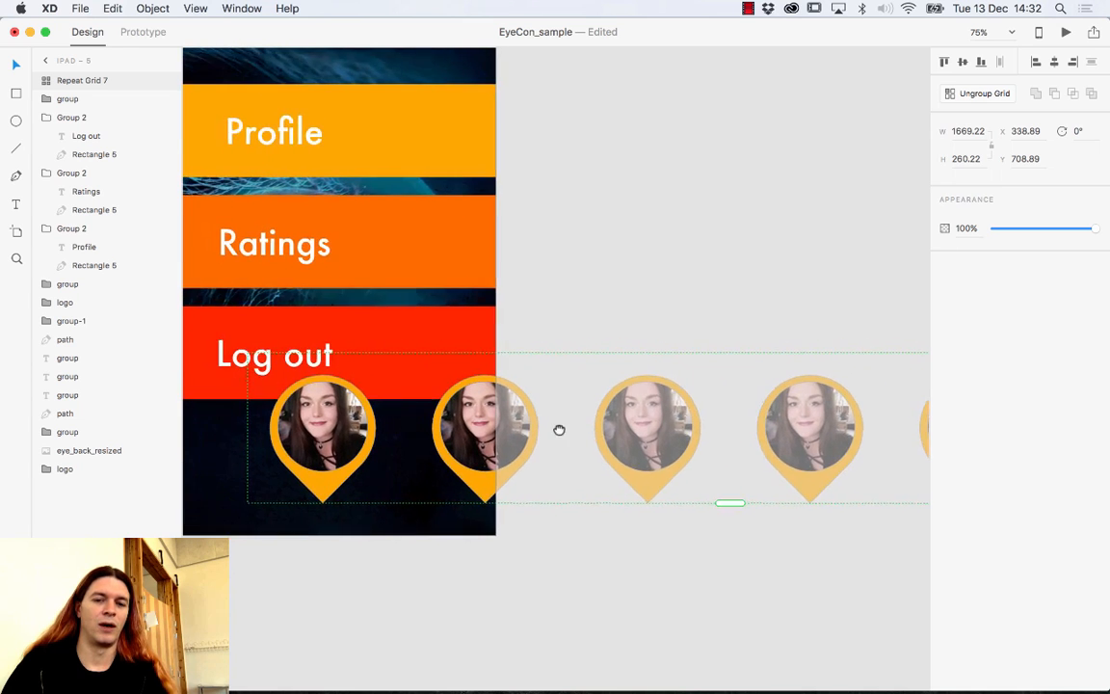
# Pan along the pin row back to the menu artboard and bring up the Profile_pictures folder.
pyautogui.moveTo(691, 461); pyautogui.dragTo(746, 424)
pyautogui.moveTo(313, 448); pyautogui.dragTo(461, 465)
pyautogui.moveTo(542, 470); pyautogui.dragTo(408, 478)
pyautogui.moveTo(588, 473); pyautogui.dragTo(416, 488)
pyautogui.moveTo(710, 470)
pyautogui.mouseDown()
pyautogui.moveTo(568, 476)
pyautogui.moveTo(746, 457)
pyautogui.mouseUp()
pyautogui.moveTo(418, 446)
pyautogui.mouseDown()
pyautogui.moveTo(573, 459)
pyautogui.moveTo(707, 444)
pyautogui.mouseUp()
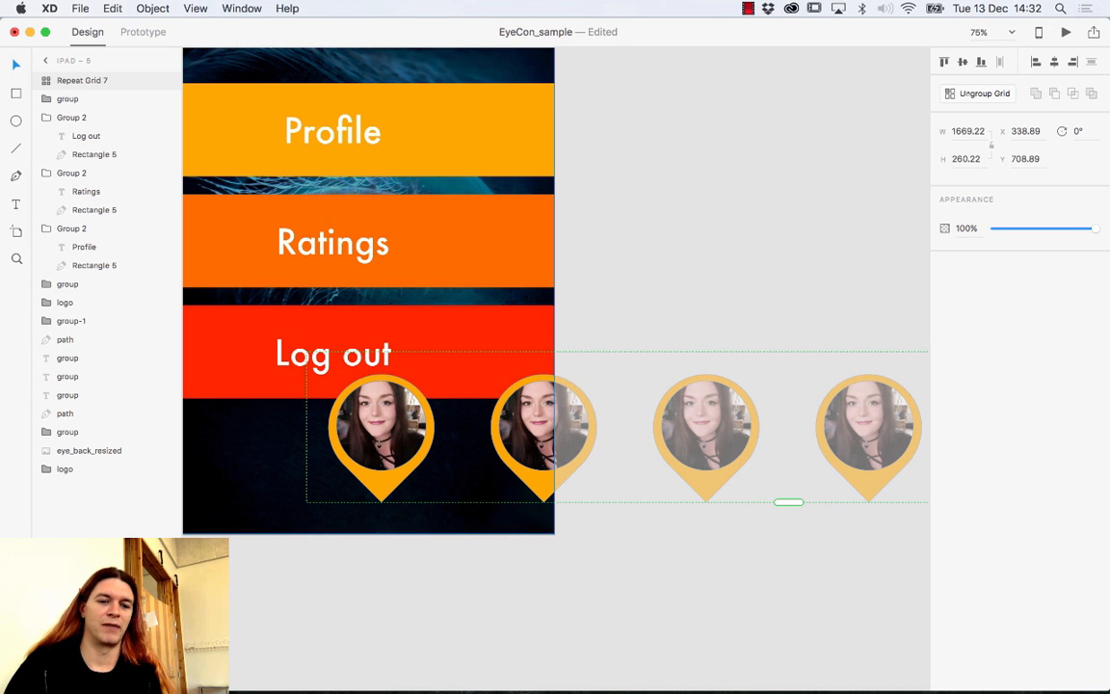
pyautogui.click(73, 674)
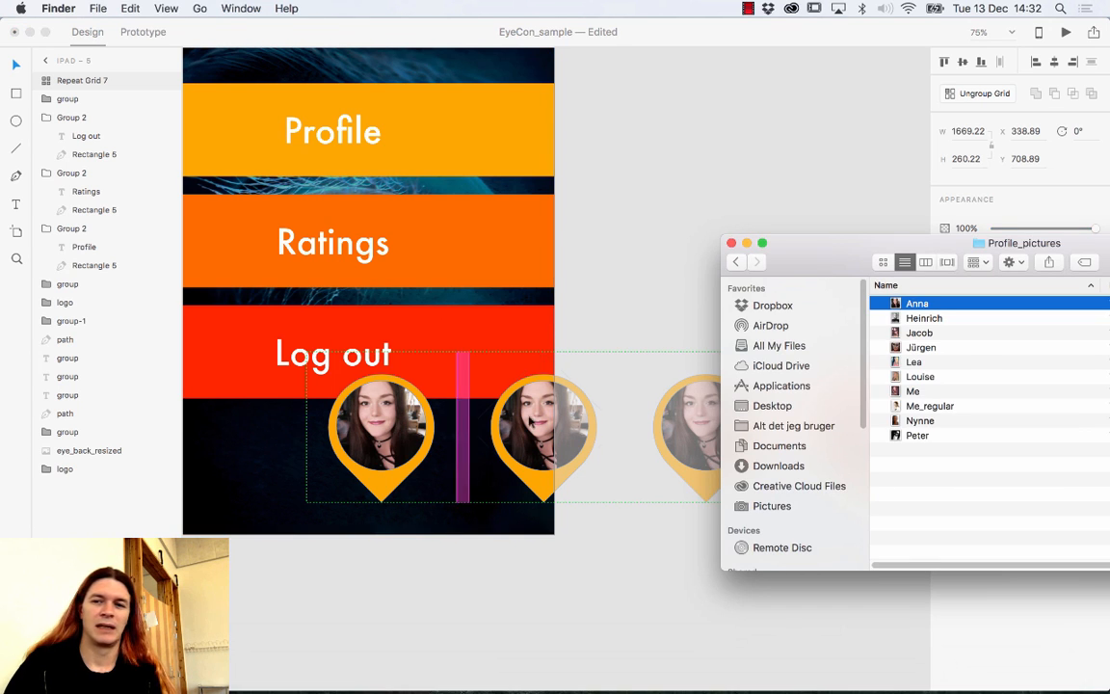
# Select the first six photos in Profile_pictures and drag them onto the first pin avatar.
pyautogui.keyDown('shift'); pyautogui.click(916, 380); pyautogui.keyUp('shift')
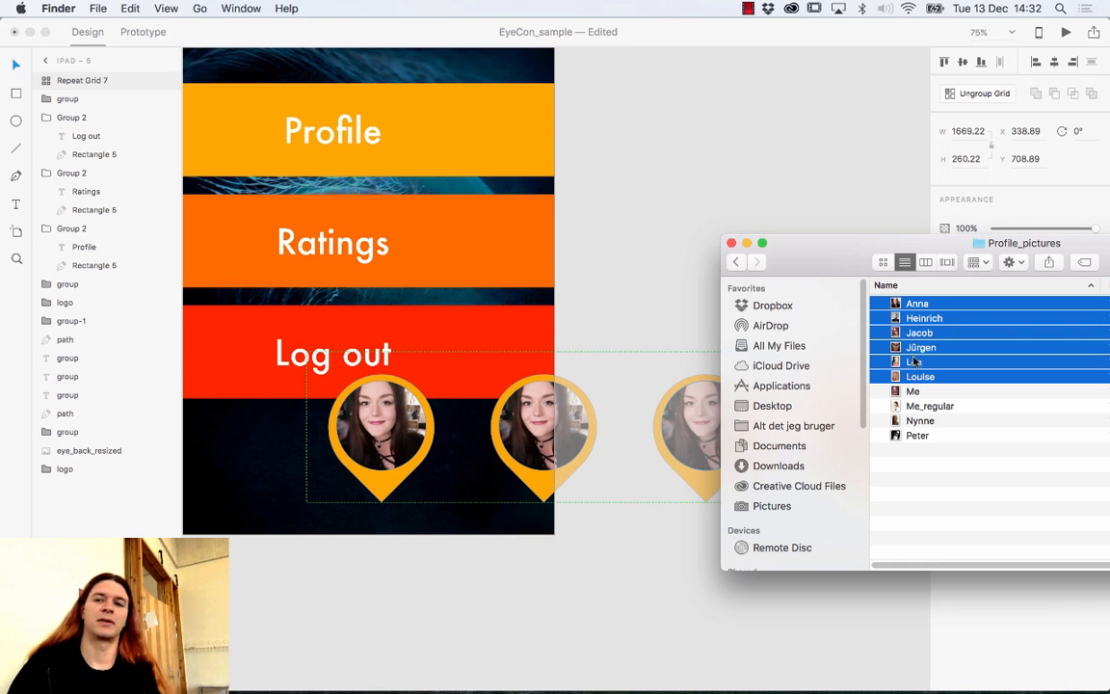
pyautogui.moveTo(907, 306); pyautogui.dragTo(386, 424)
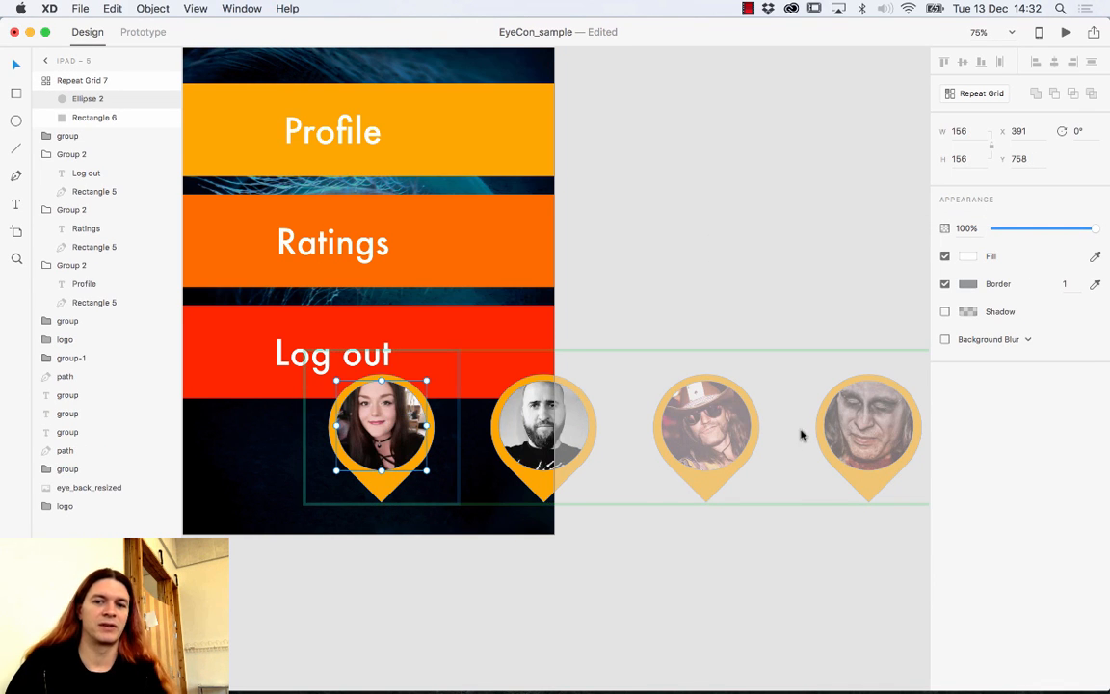
# Drop the six photos into the pin avatars so each shows a different face, then reselect Repeat Grid 7.
pyautogui.moveTo(797, 436); pyautogui.dragTo(578, 424)
pyautogui.hscroll(5, 577, 424)
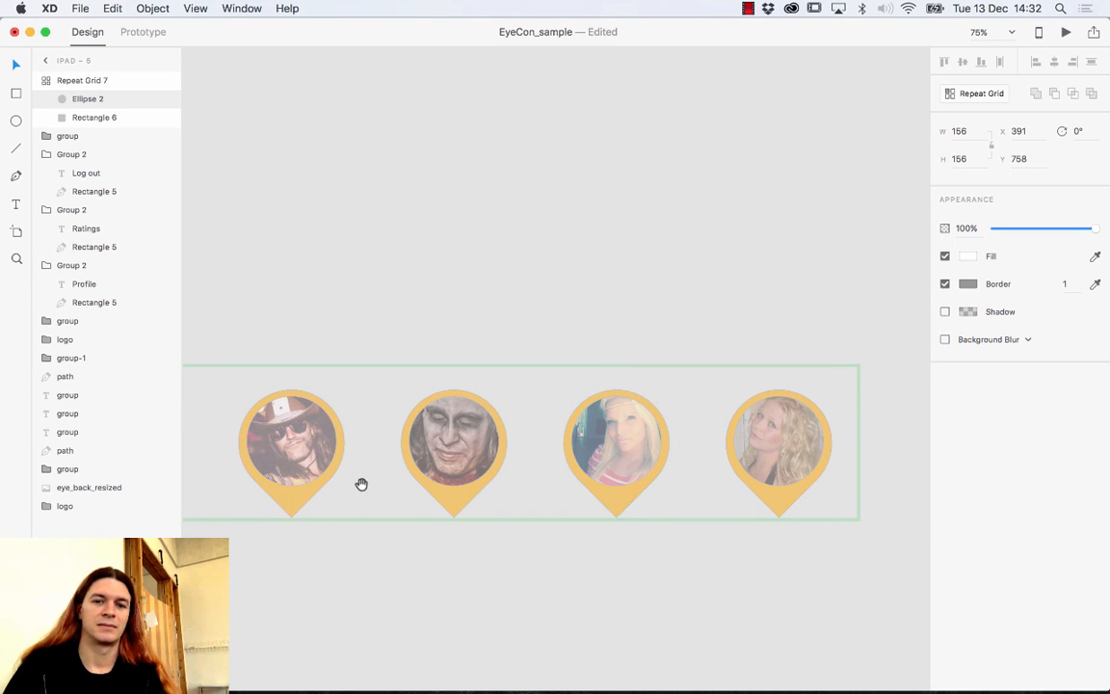
pyautogui.hscroll(-6, 501, 487)
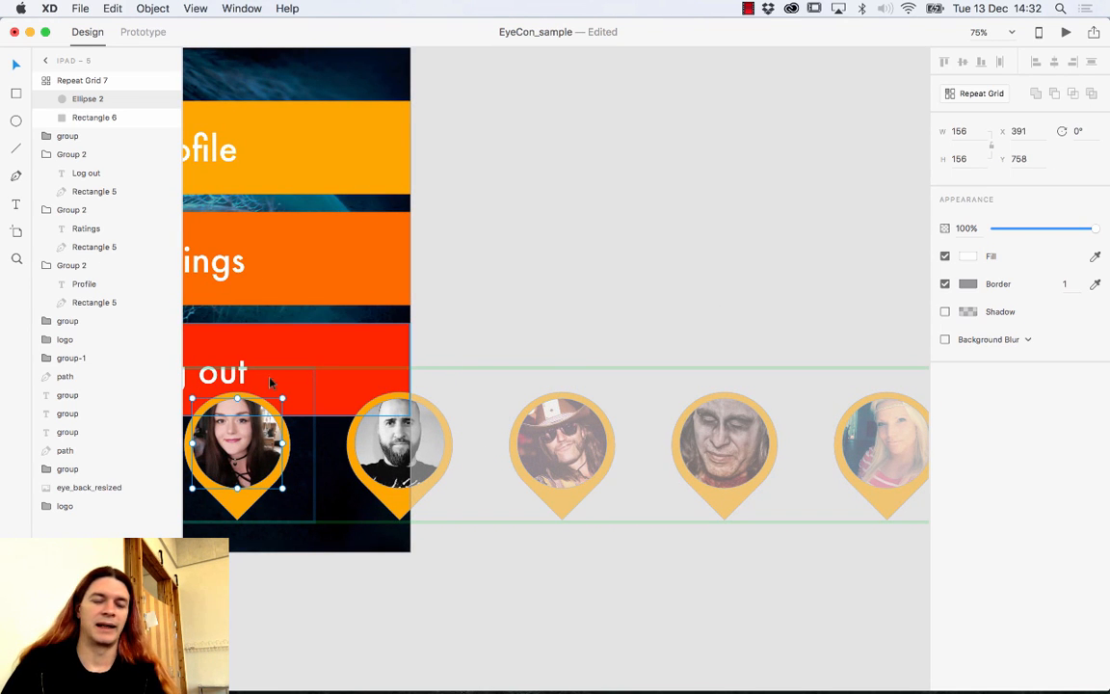
pyautogui.click(526, 212)
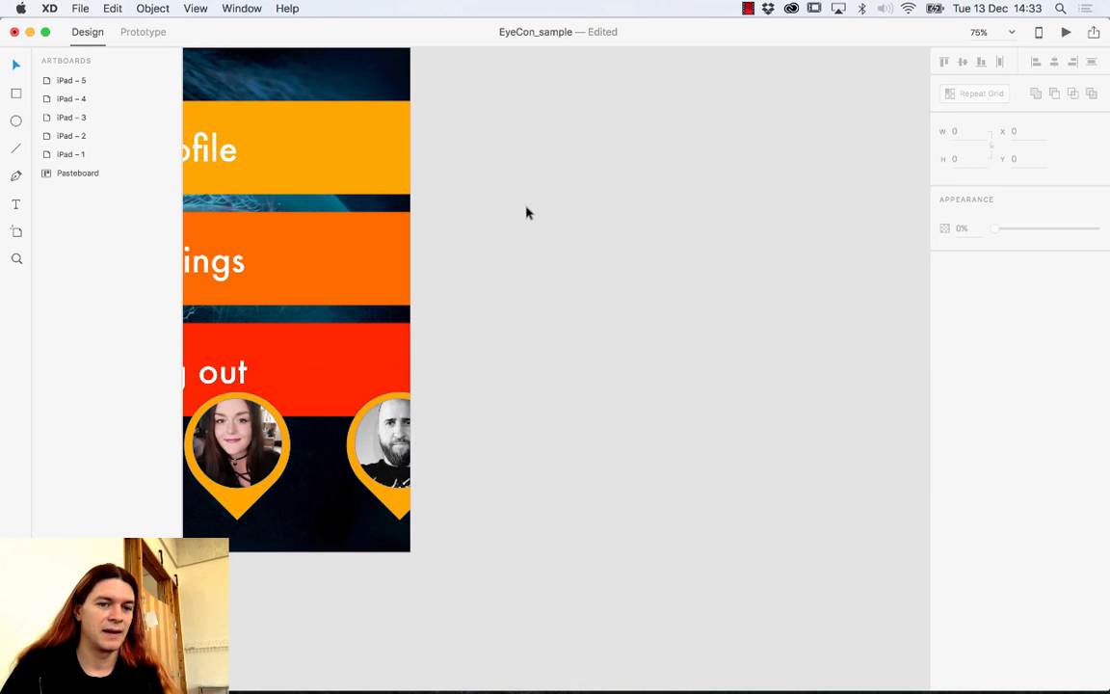
pyautogui.click(248, 496)
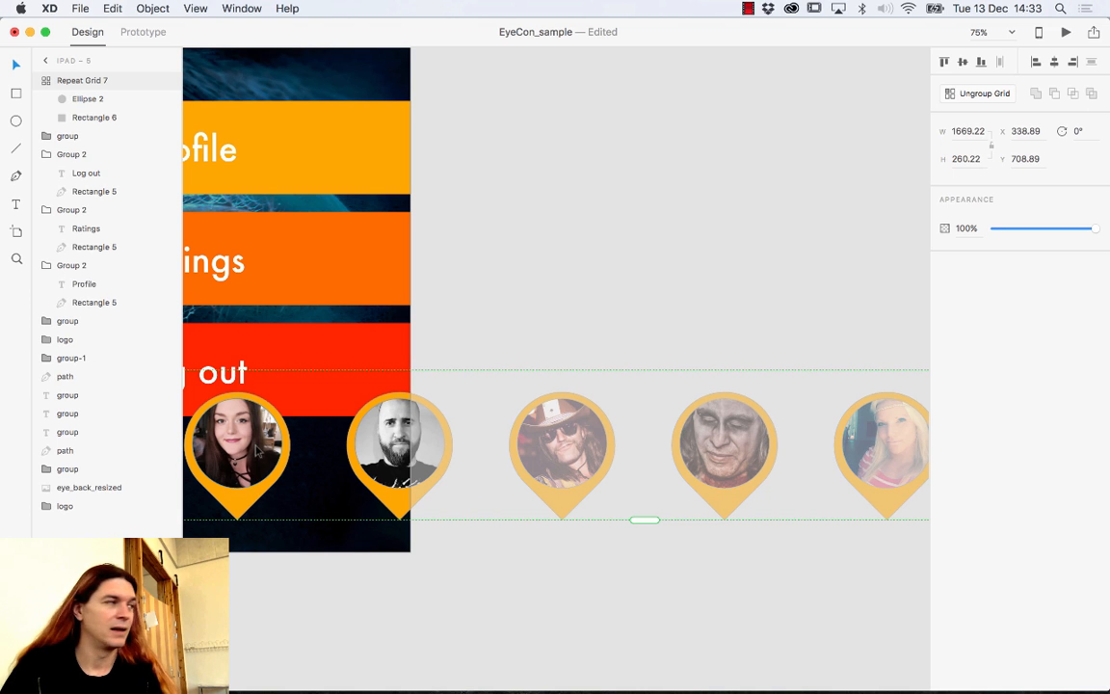
# Ungroup the grid and place the bearded, hat-wearing and painted-face pins on the menu screen.
pyautogui.click(968, 96)
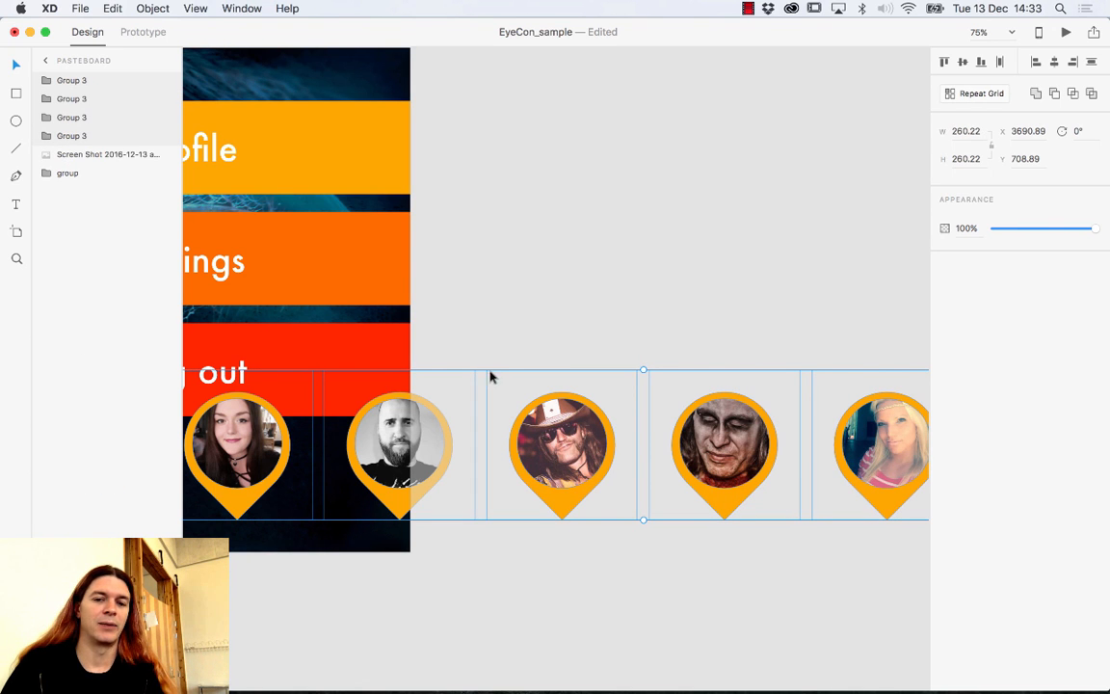
pyautogui.click(487, 338)
pyautogui.click(412, 438)
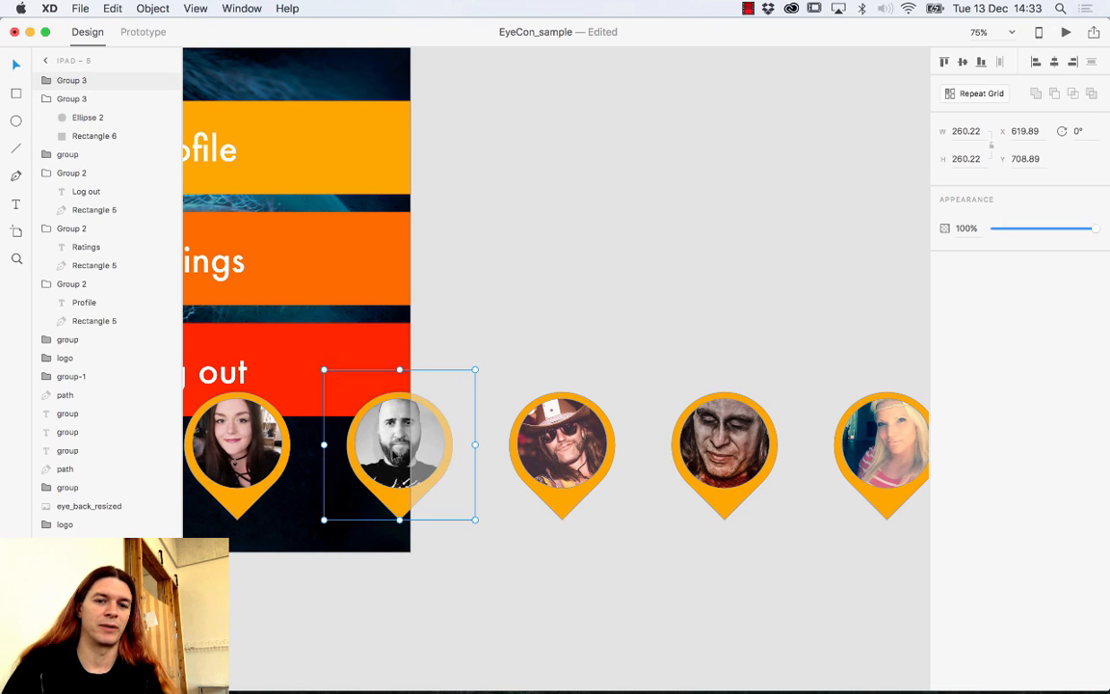
pyautogui.moveTo(397, 492); pyautogui.dragTo(337, 356)
pyautogui.moveTo(335, 455); pyautogui.dragTo(482, 458)
pyautogui.moveTo(671, 478); pyautogui.dragTo(455, 501)
pyautogui.moveTo(760, 496); pyautogui.dragTo(652, 481)
pyautogui.moveTo(760, 434)
pyautogui.mouseDown()
pyautogui.moveTo(639, 448)
pyautogui.moveTo(261, 295)
pyautogui.mouseUp()
# Move both blonde women's pins onto the screen, nudge the lower-left pin, and zoom out to 50%.
pyautogui.moveTo(872, 426); pyautogui.dragTo(218, 172)
pyautogui.moveTo(660, 466); pyautogui.dragTo(508, 468)
pyautogui.moveTo(872, 435); pyautogui.dragTo(350, 221)
pyautogui.moveTo(366, 381); pyautogui.dragTo(628, 389)
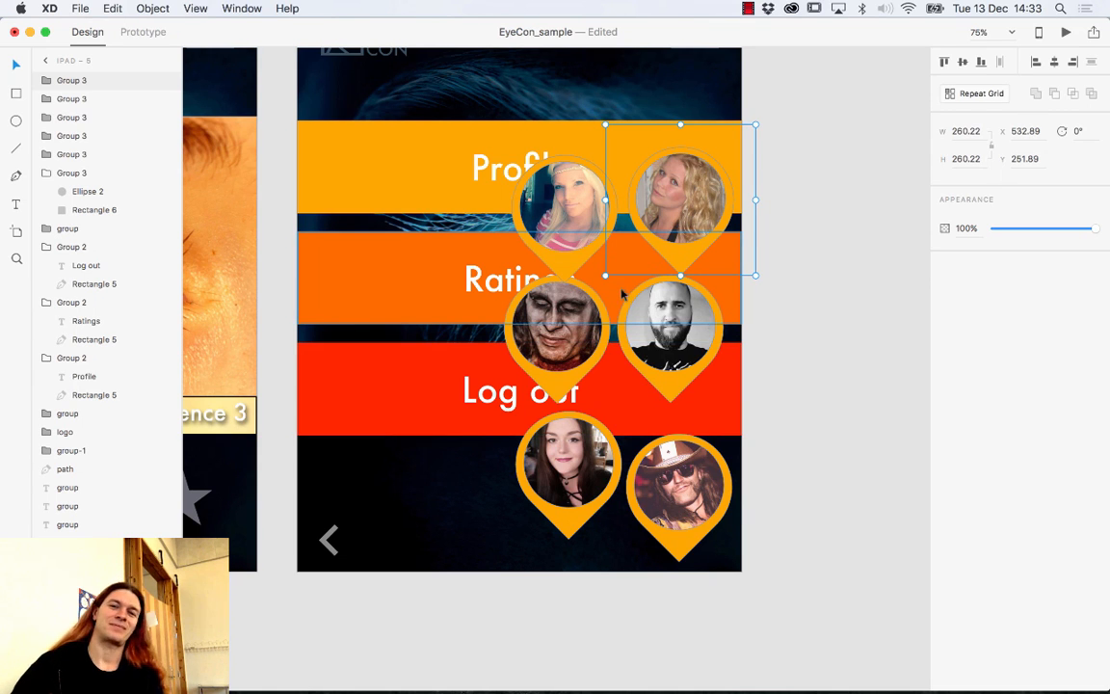
pyautogui.click(568, 244)
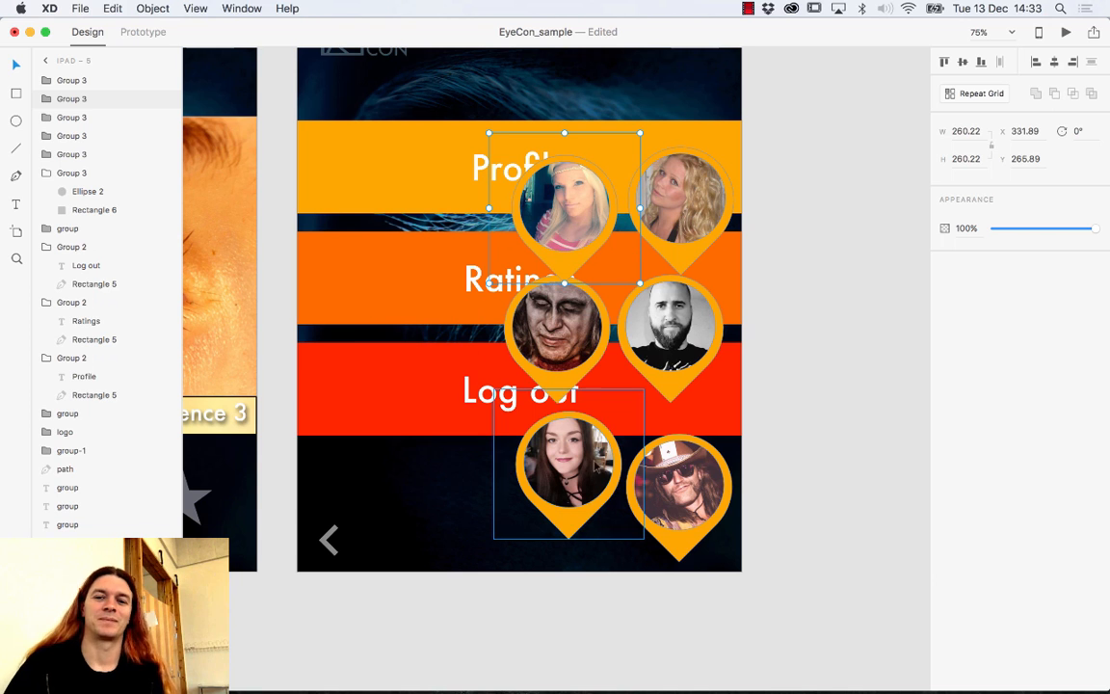
pyautogui.moveTo(594, 494); pyautogui.dragTo(515, 503)
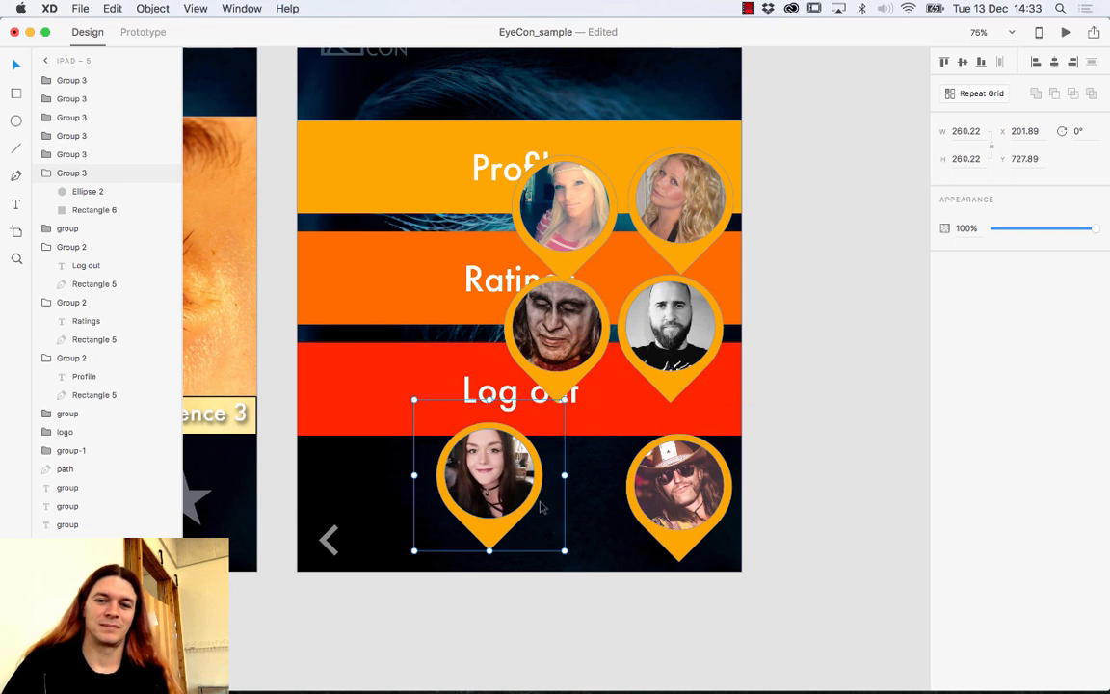
pyautogui.press('super+minus')
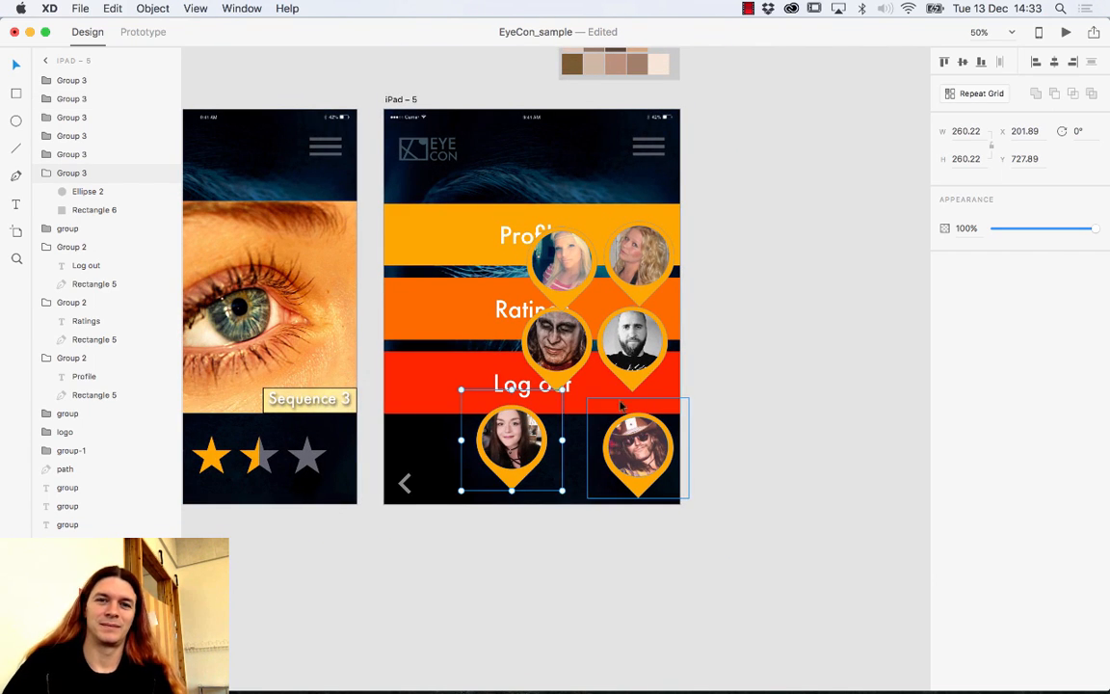
# Duplicate iPad – 5 as iPad – 6 and delete its Profile, Ratings and Log out bars.
pyautogui.click(414, 99)
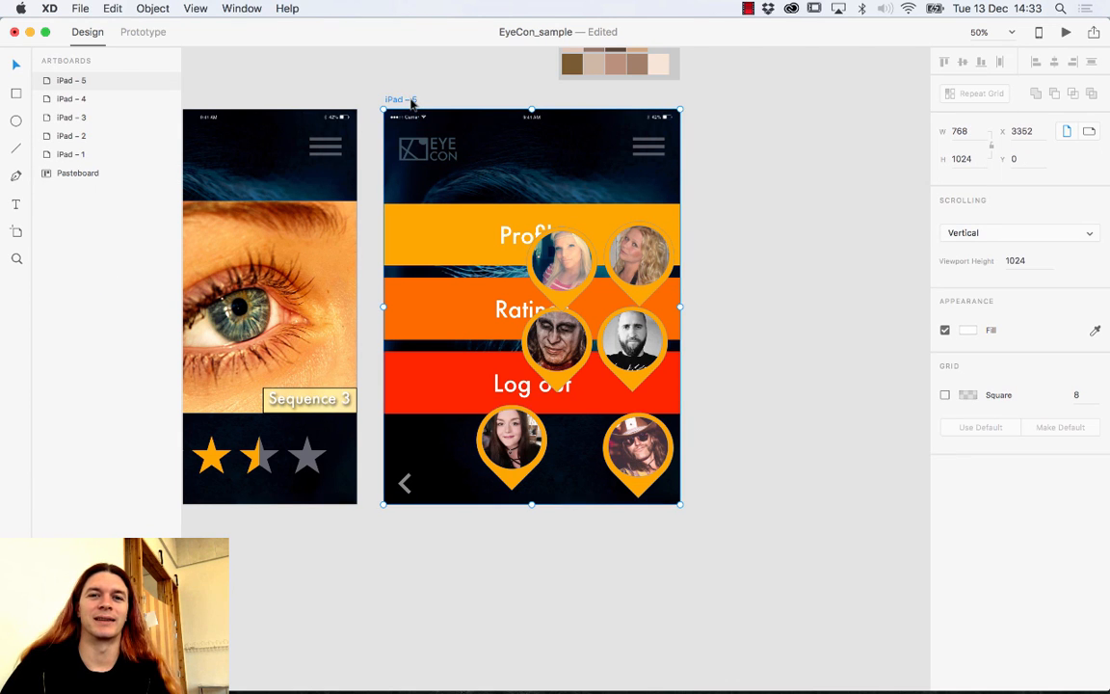
pyautogui.press('super+d')
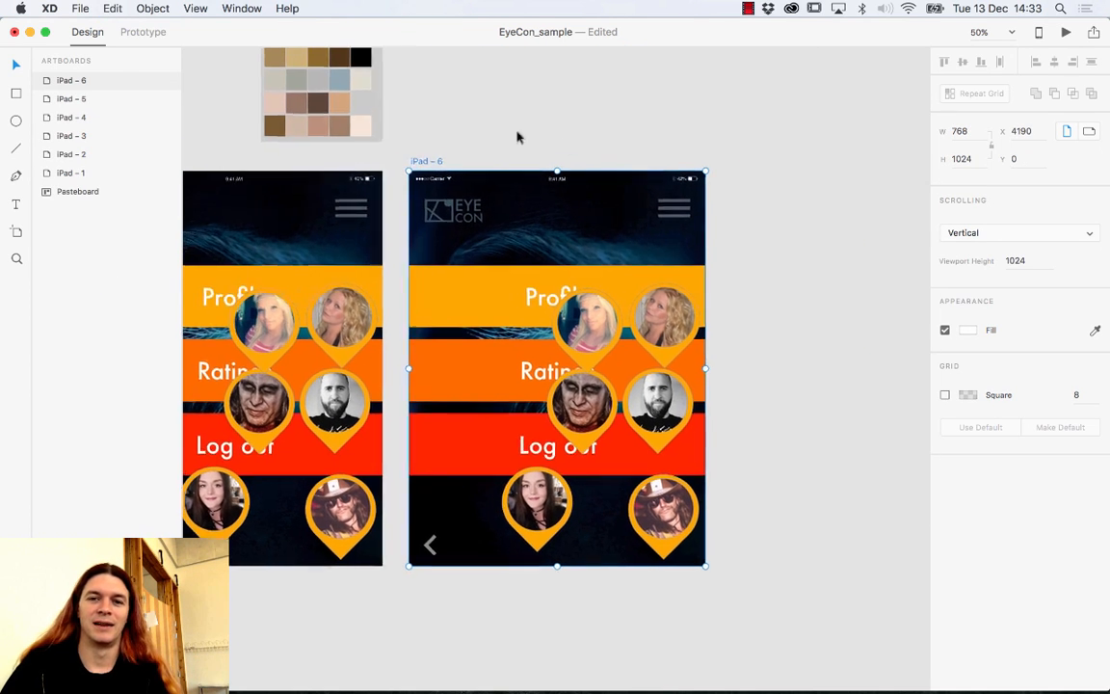
pyautogui.click(522, 297)
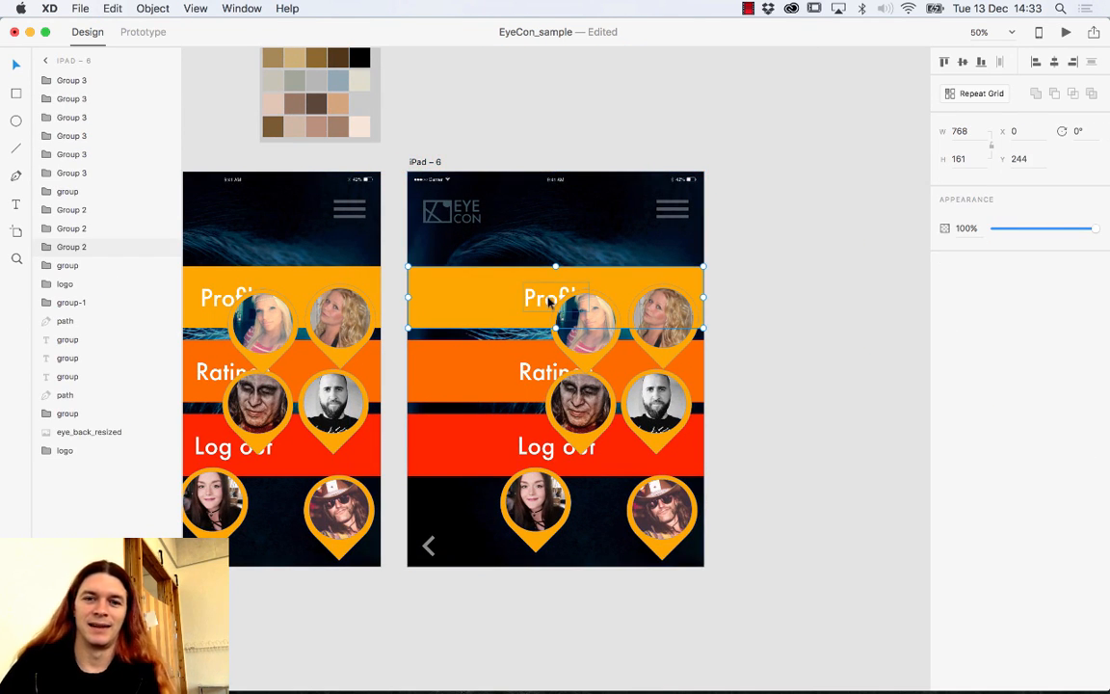
pyautogui.press('Escape')
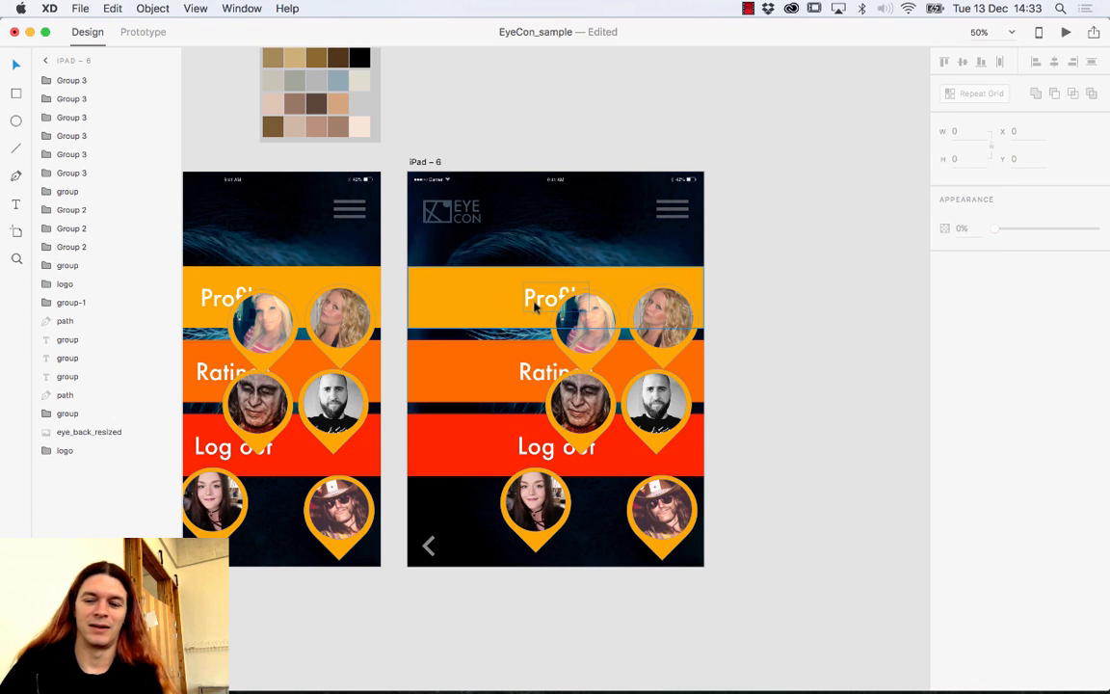
pyautogui.click(503, 309)
pyautogui.press('Delete')
pyautogui.click(459, 374)
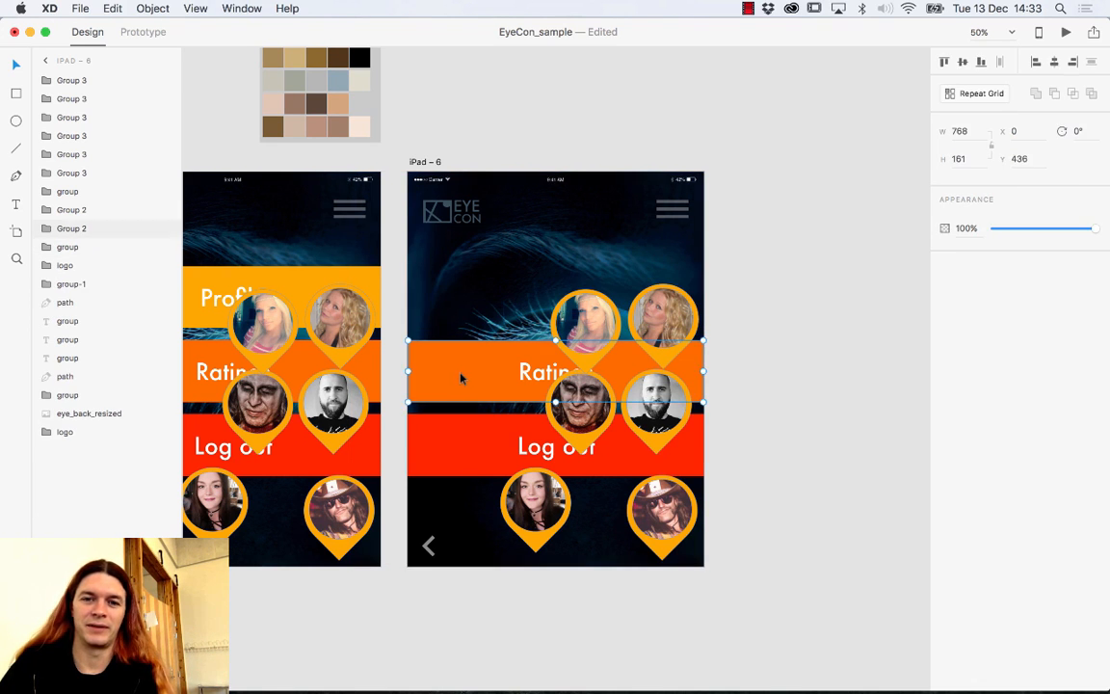
pyautogui.press('Delete')
pyautogui.click(483, 435)
pyautogui.press('Delete')
# Move the blonde and painted-face pins toward the top-left of iPad – 6.
pyautogui.click(605, 332)
pyautogui.moveTo(605, 332); pyautogui.dragTo(484, 304)
pyautogui.moveTo(580, 405); pyautogui.dragTo(545, 294)
# Shrink the painted-face and both blonde pins and line them up as the top row.
pyautogui.moveTo(599, 341); pyautogui.dragTo(576, 326)
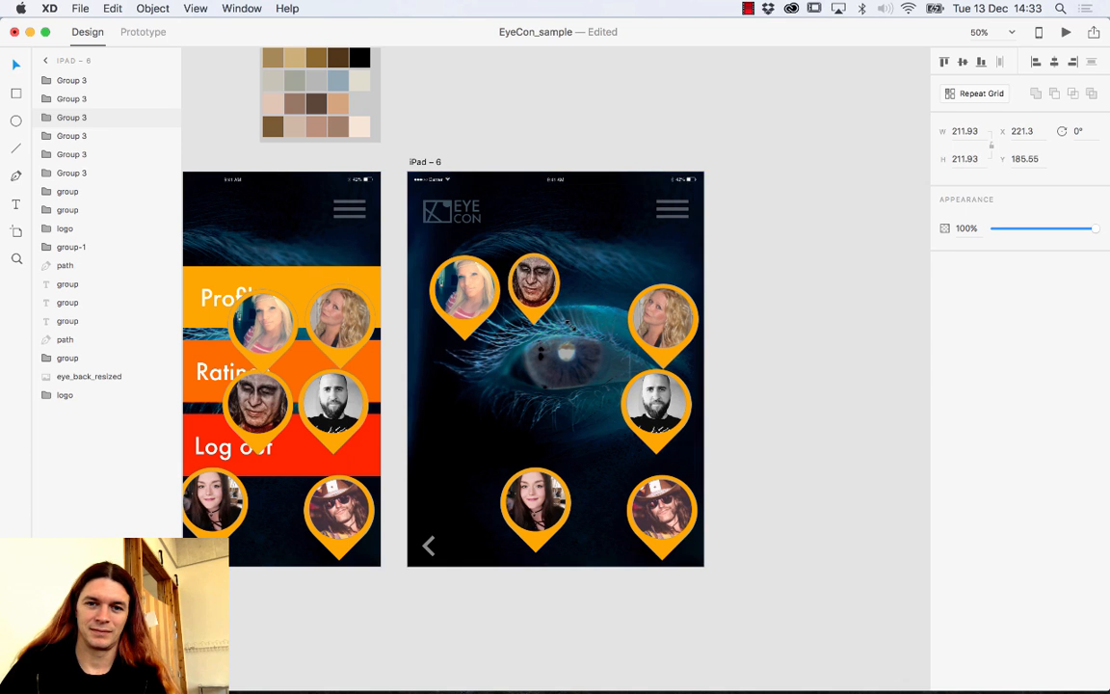
pyautogui.click(576, 326)
pyautogui.click(802, 330)
pyautogui.hotkey('ctrl', 'z')
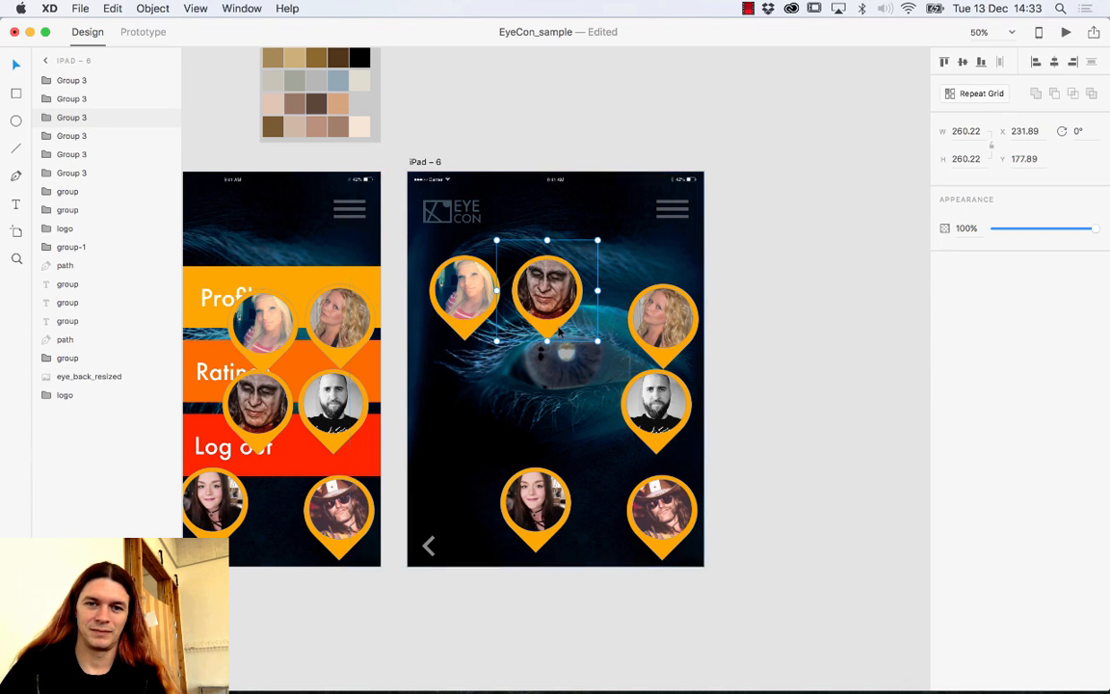
pyautogui.moveTo(597, 341); pyautogui.dragTo(575, 318)
pyautogui.click(463, 289)
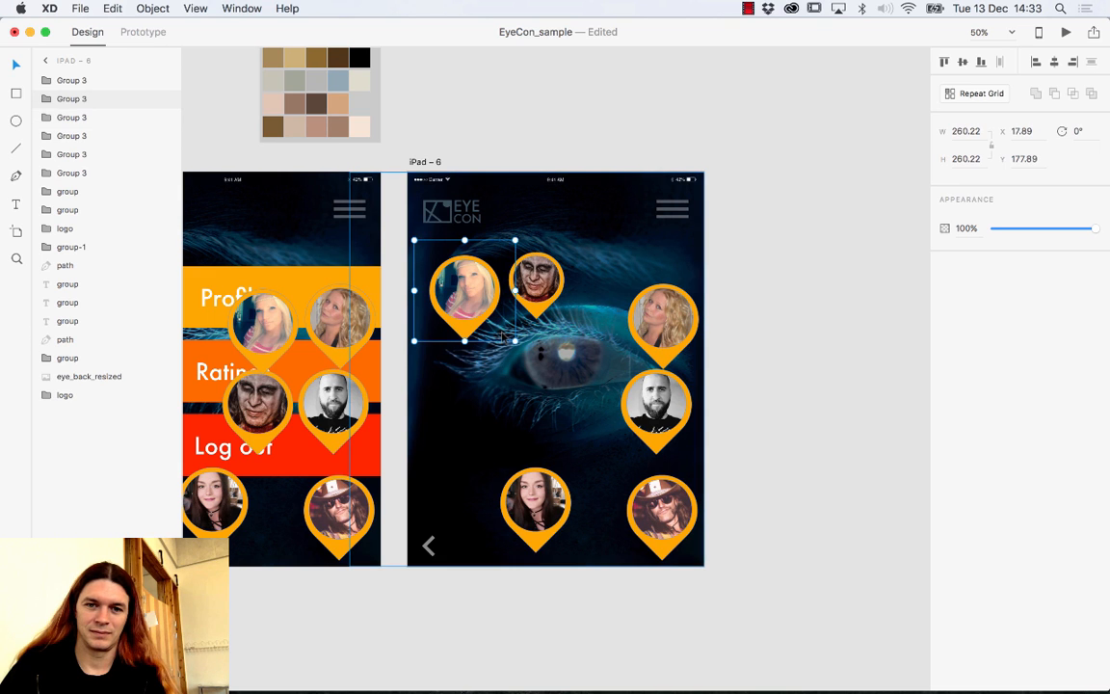
pyautogui.moveTo(497, 326); pyautogui.dragTo(491, 309)
pyautogui.click(665, 328)
pyautogui.moveTo(665, 327); pyautogui.dragTo(614, 294)
pyautogui.moveTo(661, 336); pyautogui.dragTo(642, 296)
# Move the bald man's and girl's pins left beside the eye and shrink them.
pyautogui.moveTo(656, 405); pyautogui.dragTo(464, 373)
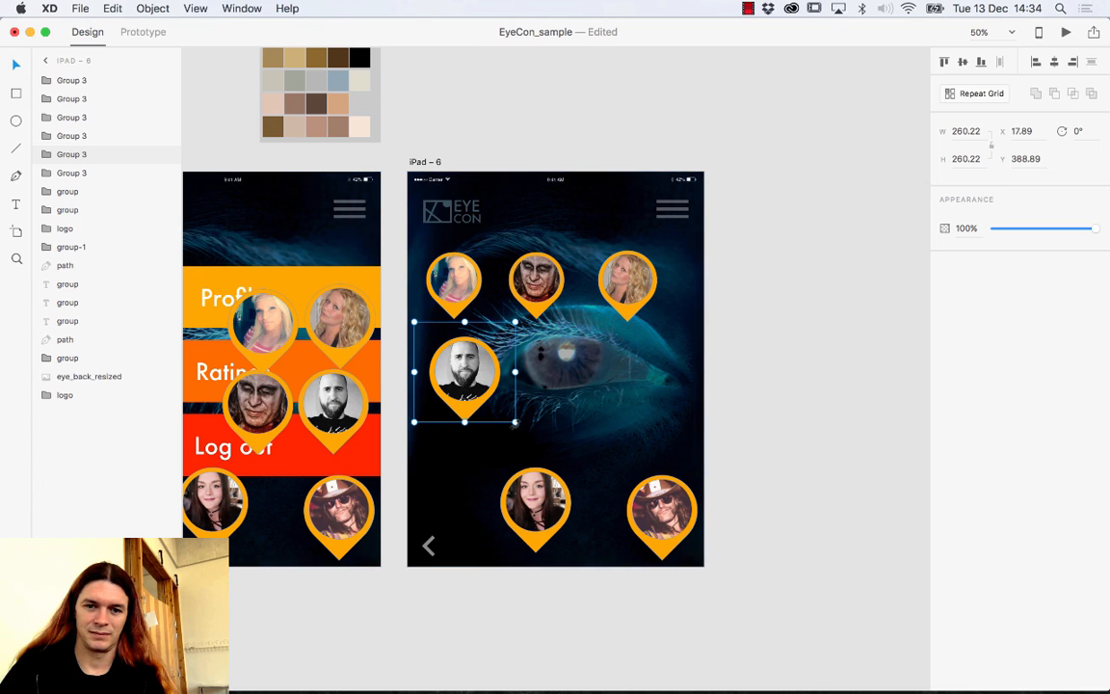
pyautogui.moveTo(514, 420); pyautogui.dragTo(491, 396)
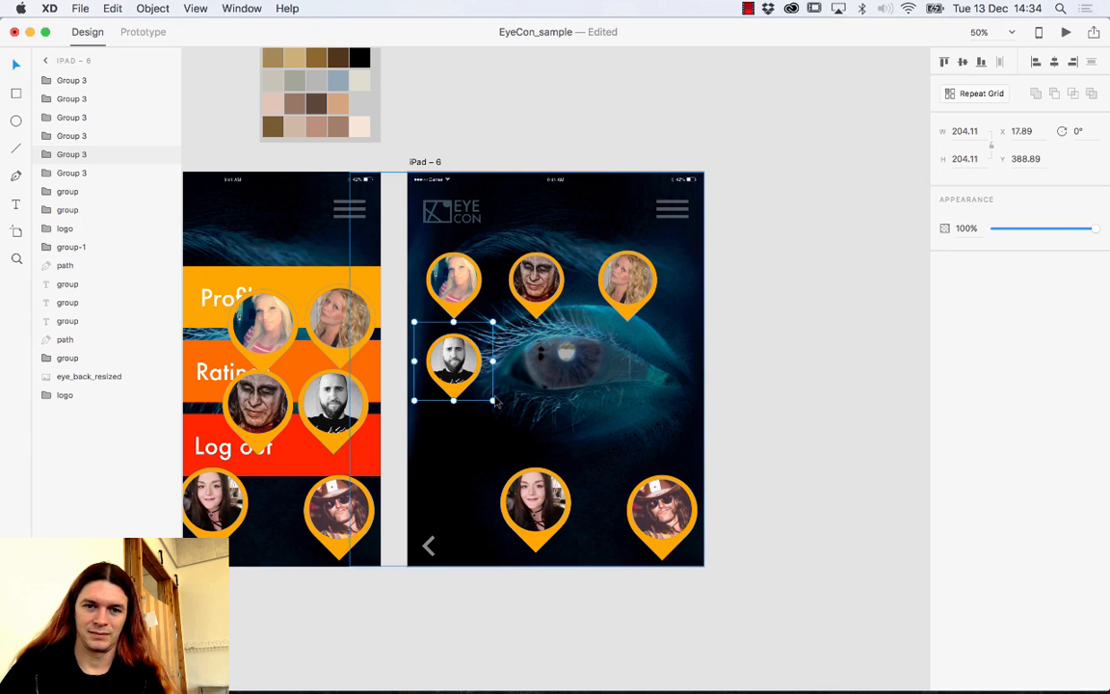
pyautogui.moveTo(530, 506); pyautogui.dragTo(537, 371)
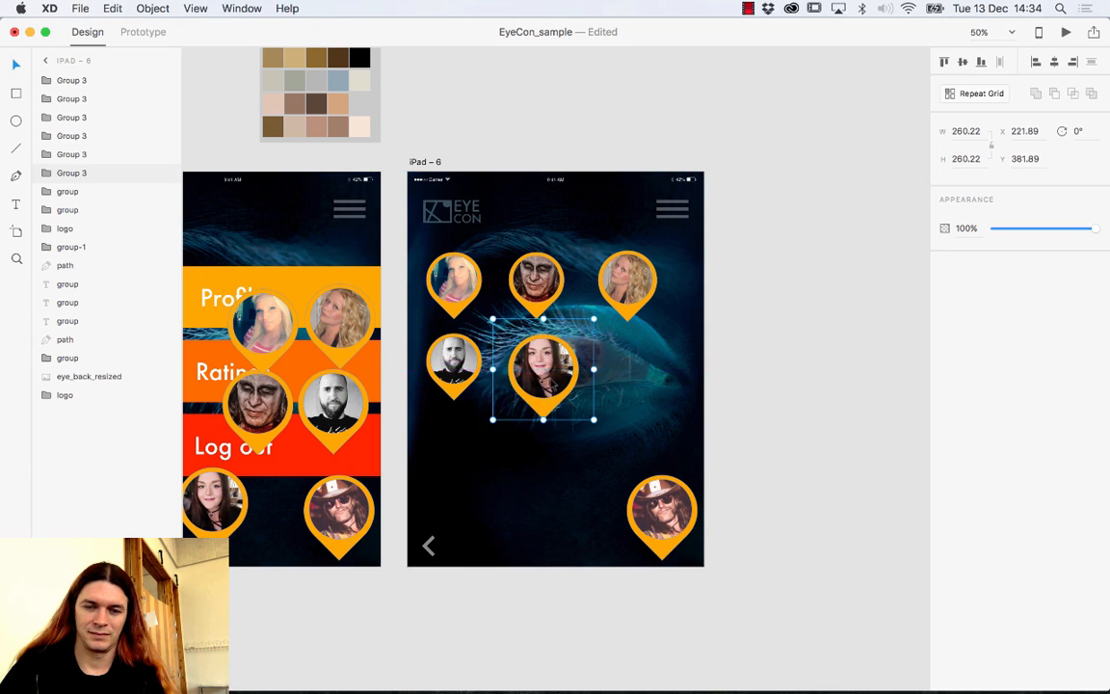
pyautogui.click(462, 379)
pyautogui.moveTo(463, 379); pyautogui.dragTo(463, 378)
pyautogui.moveTo(554, 375); pyautogui.dragTo(546, 368)
pyautogui.moveTo(587, 412); pyautogui.dragTo(561, 378)
# Place the cowboy pin beside the girl's and lower the bald man's pin into the second row.
pyautogui.moveTo(657, 500); pyautogui.dragTo(628, 410)
pyautogui.click(724, 441)
pyautogui.moveTo(537, 364); pyautogui.dragTo(545, 397)
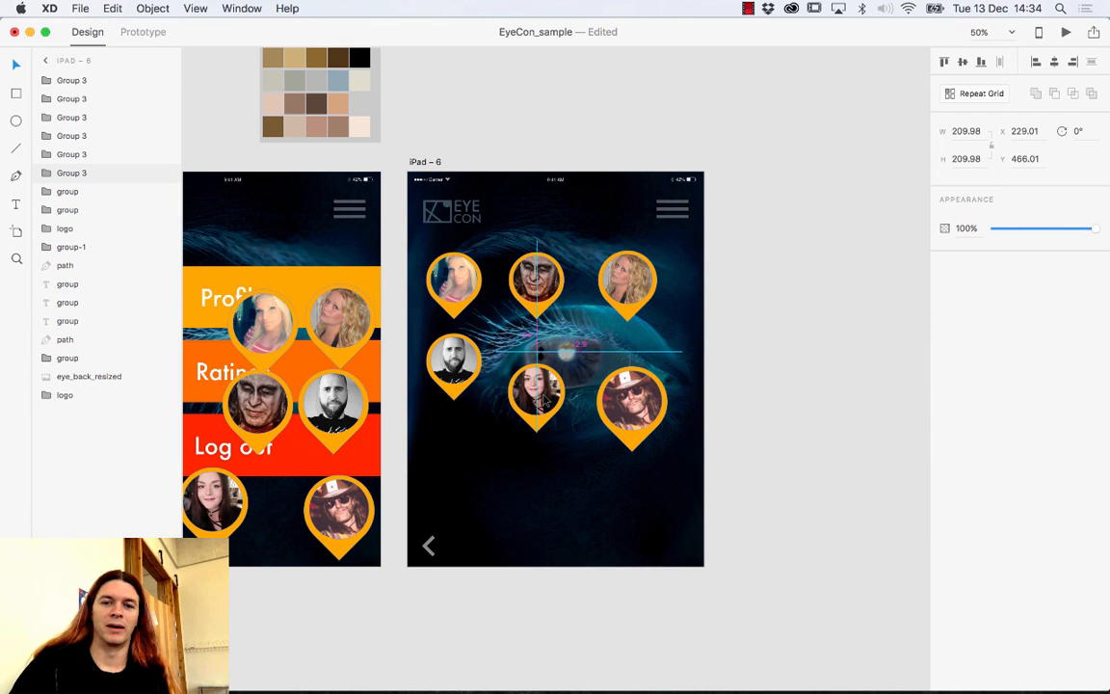
pyautogui.click(451, 362)
pyautogui.moveTo(451, 362); pyautogui.dragTo(450, 392)
pyautogui.click(540, 392)
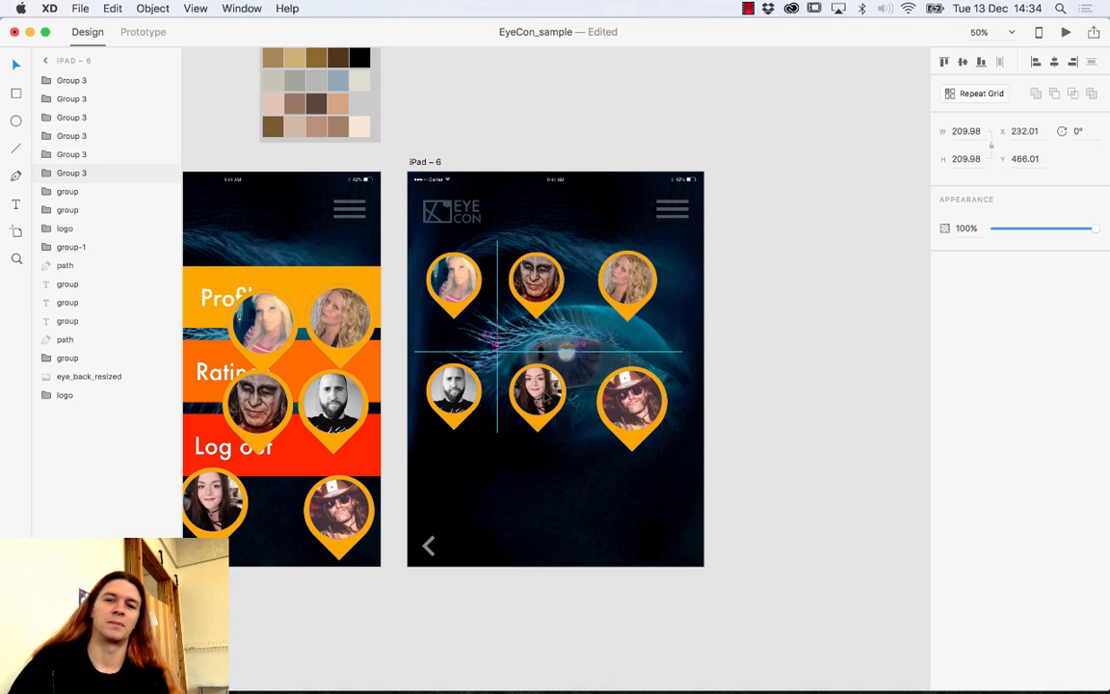
pyautogui.hscroll(-5, 549, 440)
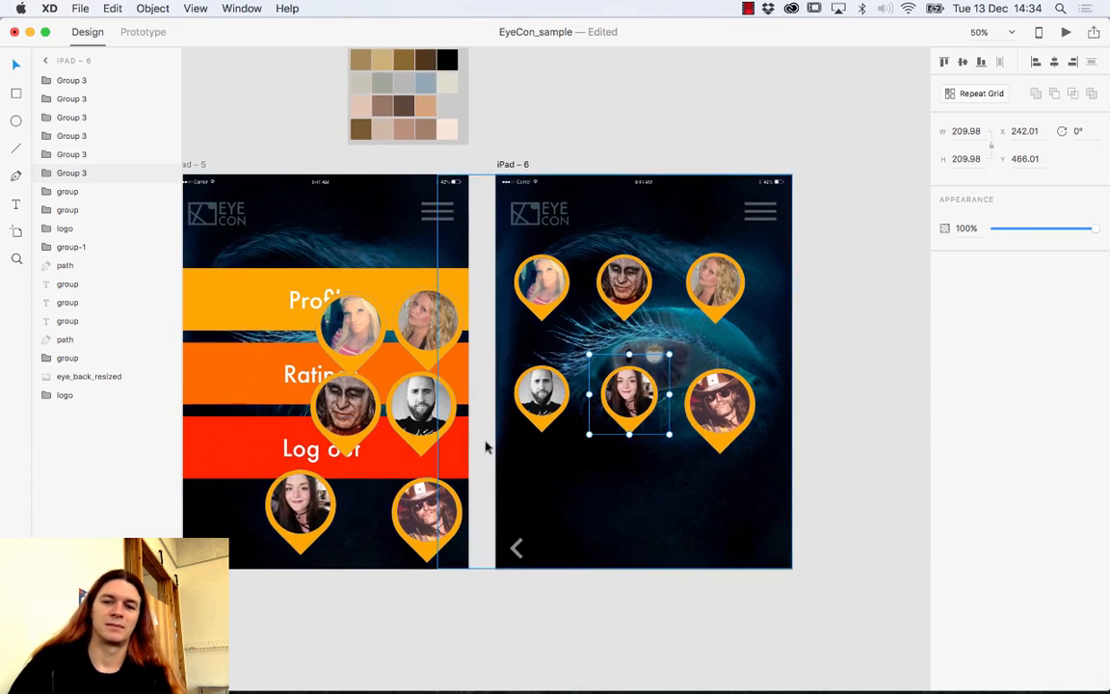
pyautogui.click(811, 350)
pyautogui.moveTo(724, 411)
pyautogui.mouseDown()
pyautogui.moveTo(724, 463)
pyautogui.moveTo(719, 430)
pyautogui.mouseUp()
pyautogui.click(17, 94)
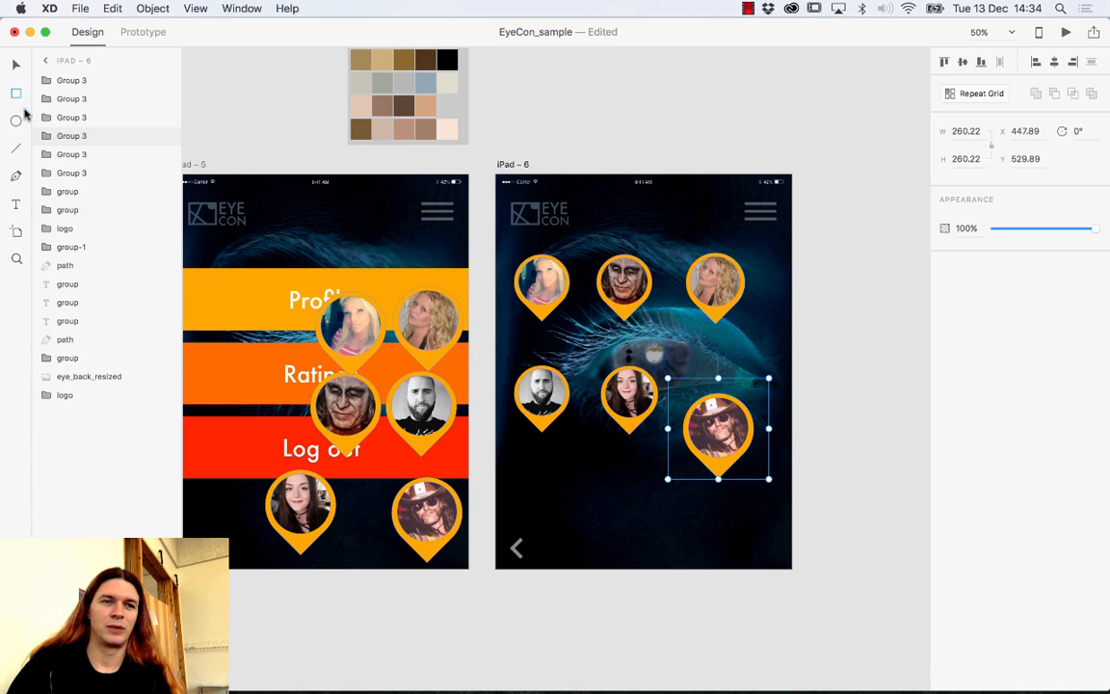
# Draw a white 544 × 134 rectangle near the bottom of iPad – 6.
pyautogui.moveTo(534, 498); pyautogui.dragTo(745, 552)
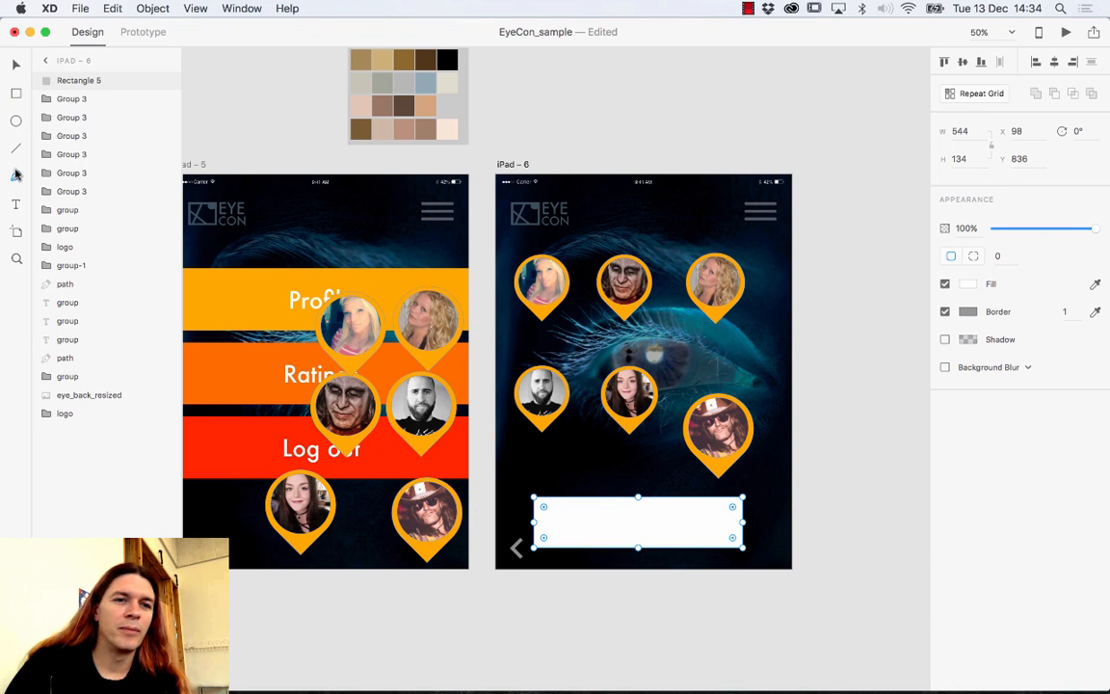
pyautogui.click(16, 63)
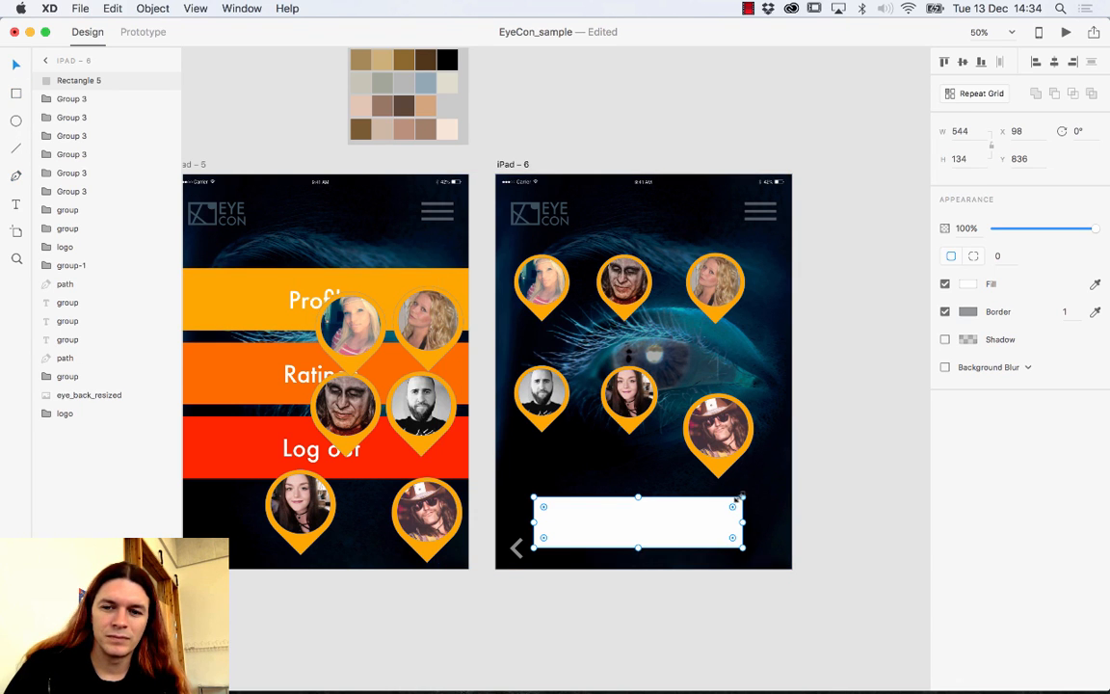
pyautogui.click(17, 176)
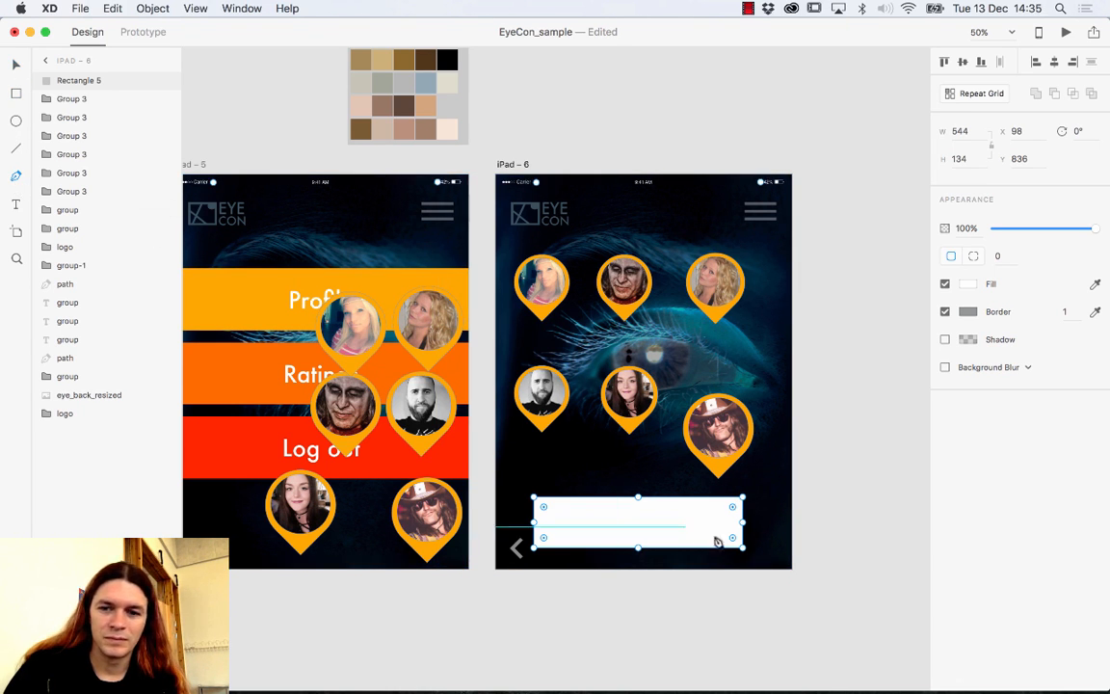
# Remove a stray path point and delete the white rectangle.
pyautogui.click(718, 498)
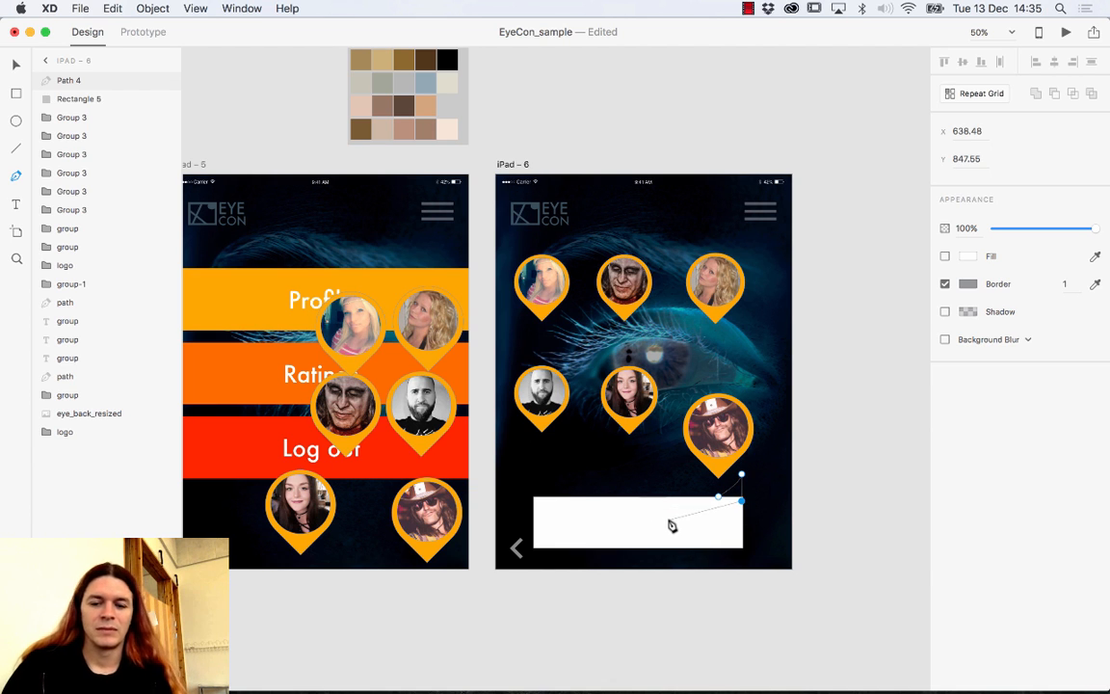
pyautogui.press('Delete')
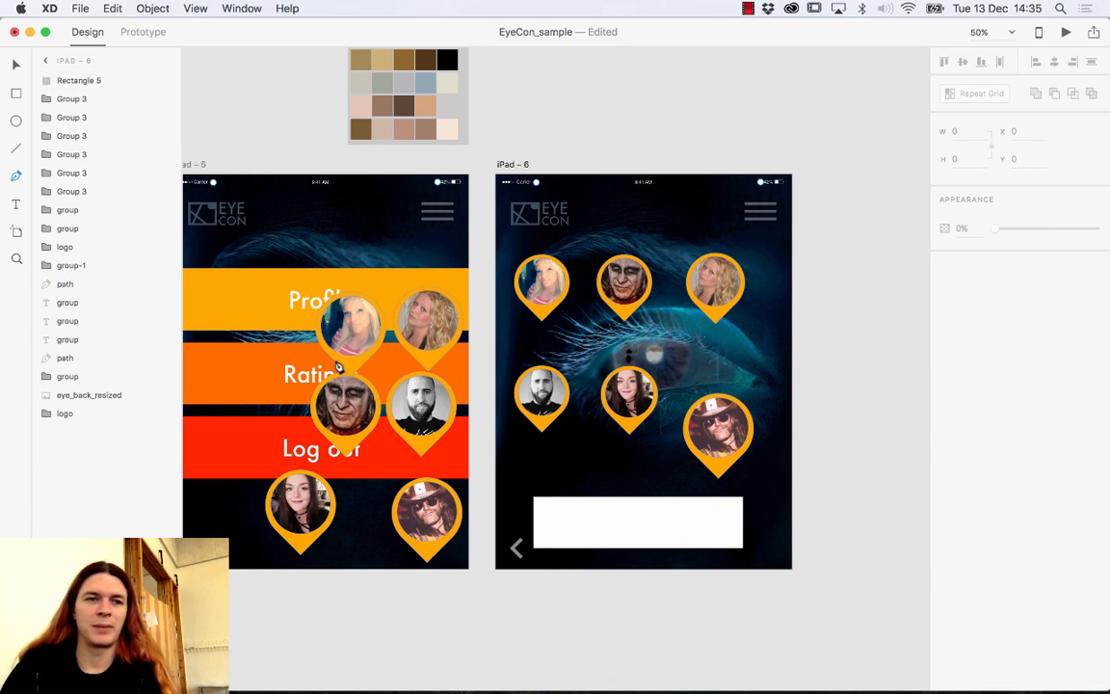
pyautogui.click(607, 533)
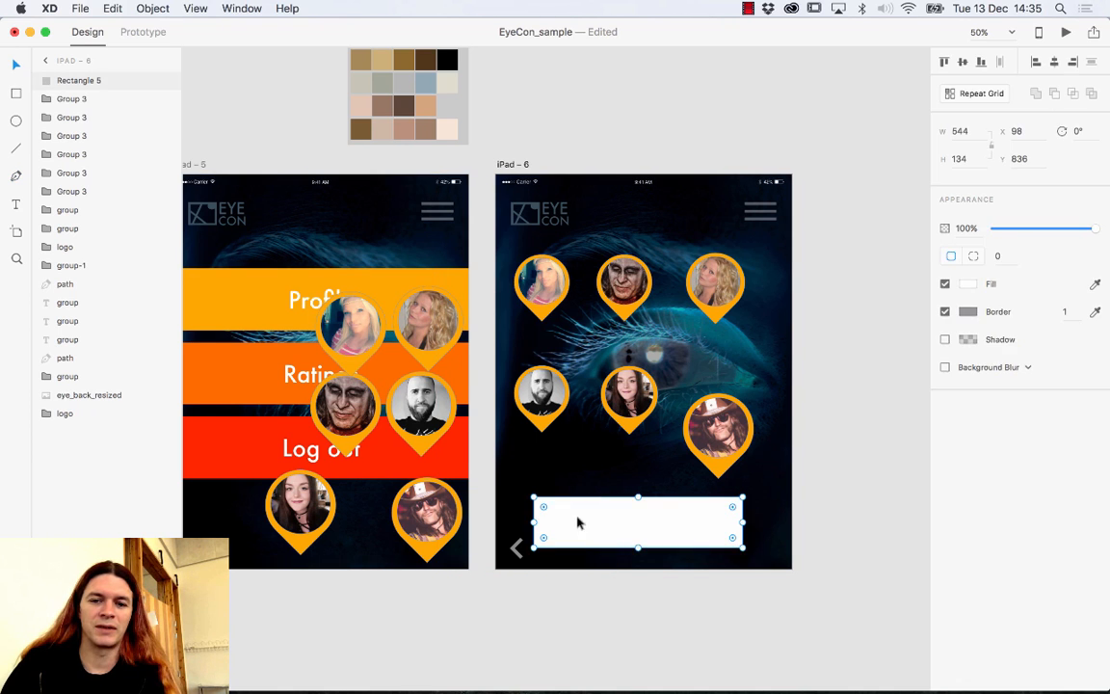
pyautogui.press('Delete')
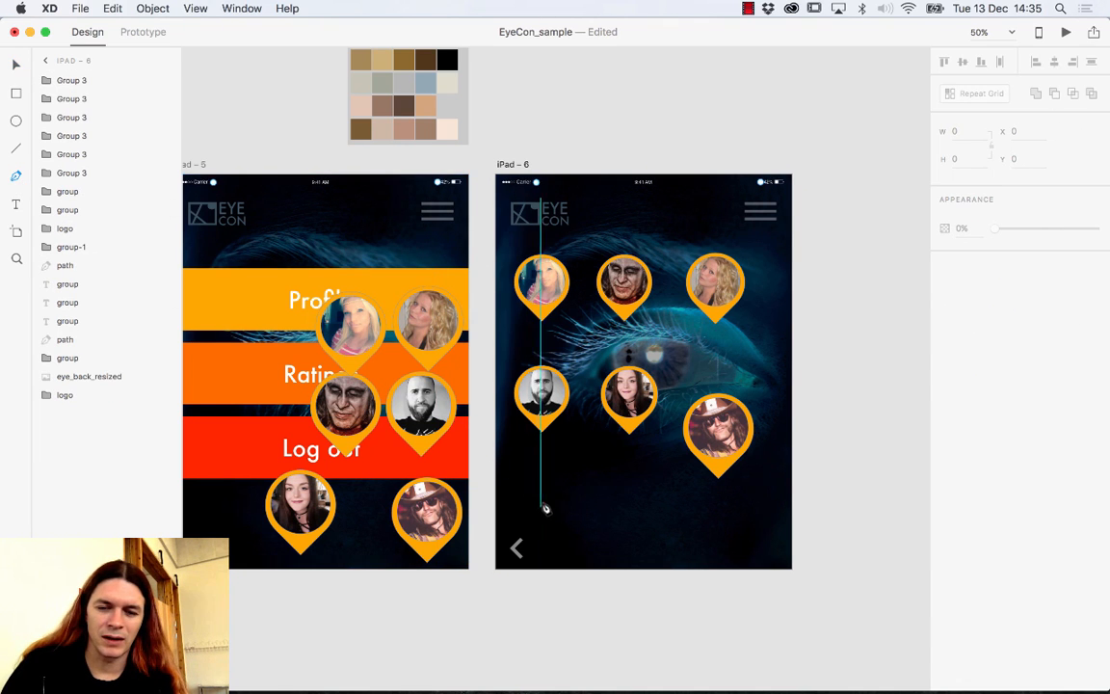
# Draw a speech-bubble outline with the Pen tool, its curved tail rising toward the cowboy pin.
pyautogui.click(539, 505)
pyautogui.click(541, 545)
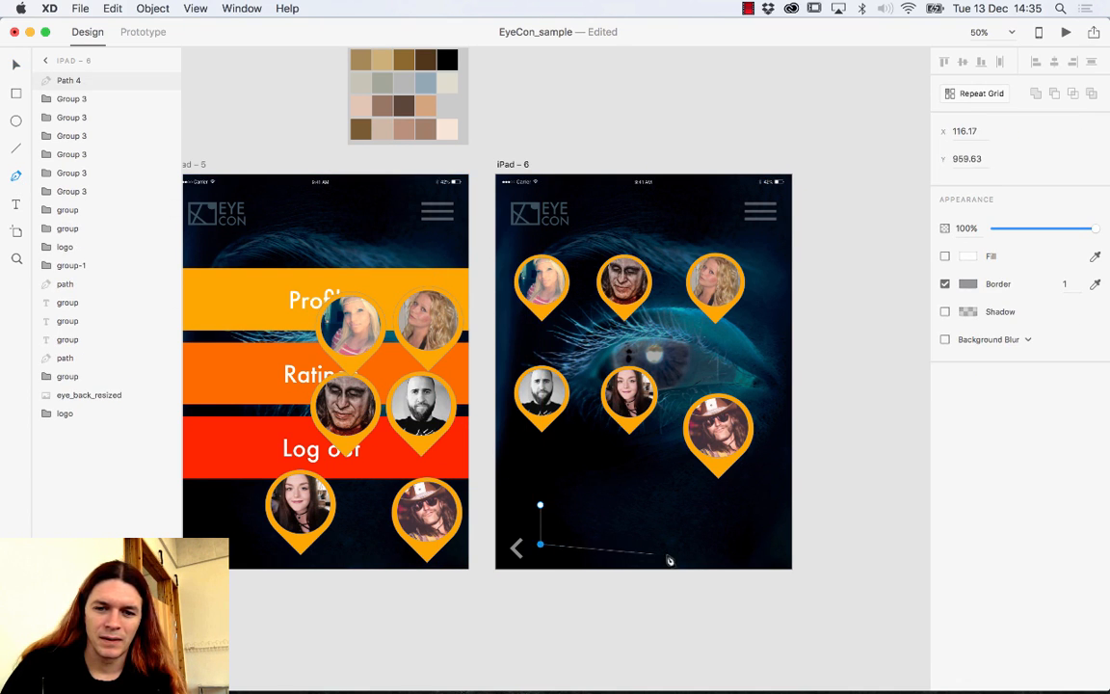
pyautogui.click(758, 546)
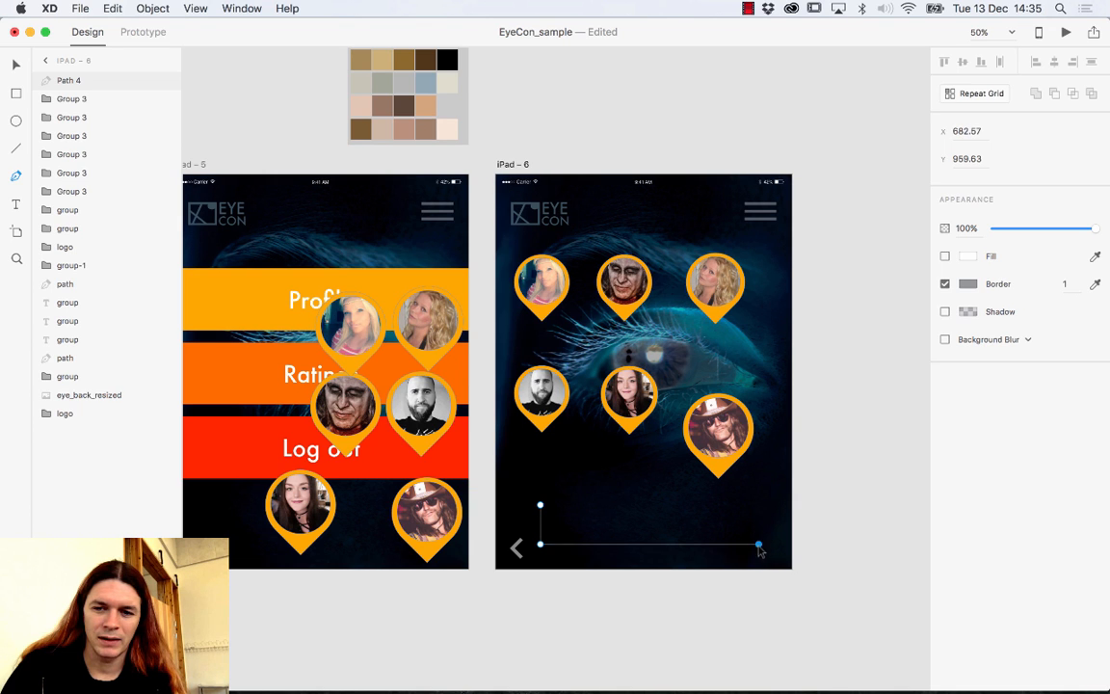
pyautogui.click(758, 472)
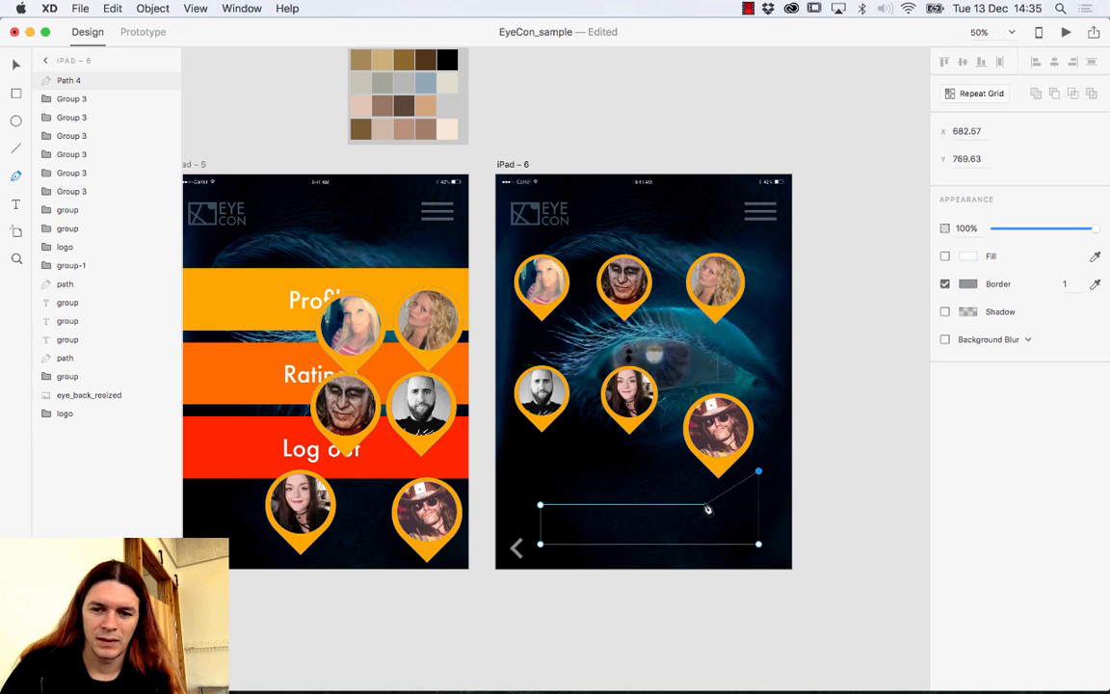
pyautogui.moveTo(700, 504); pyautogui.dragTo(659, 509)
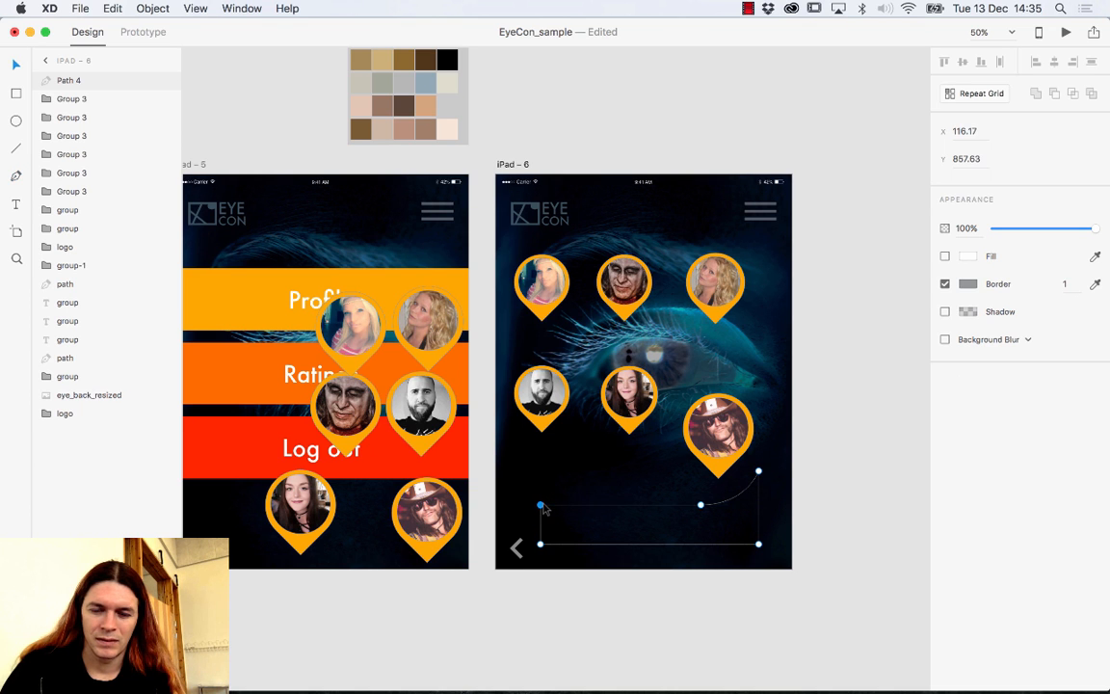
pyautogui.click(11, 67)
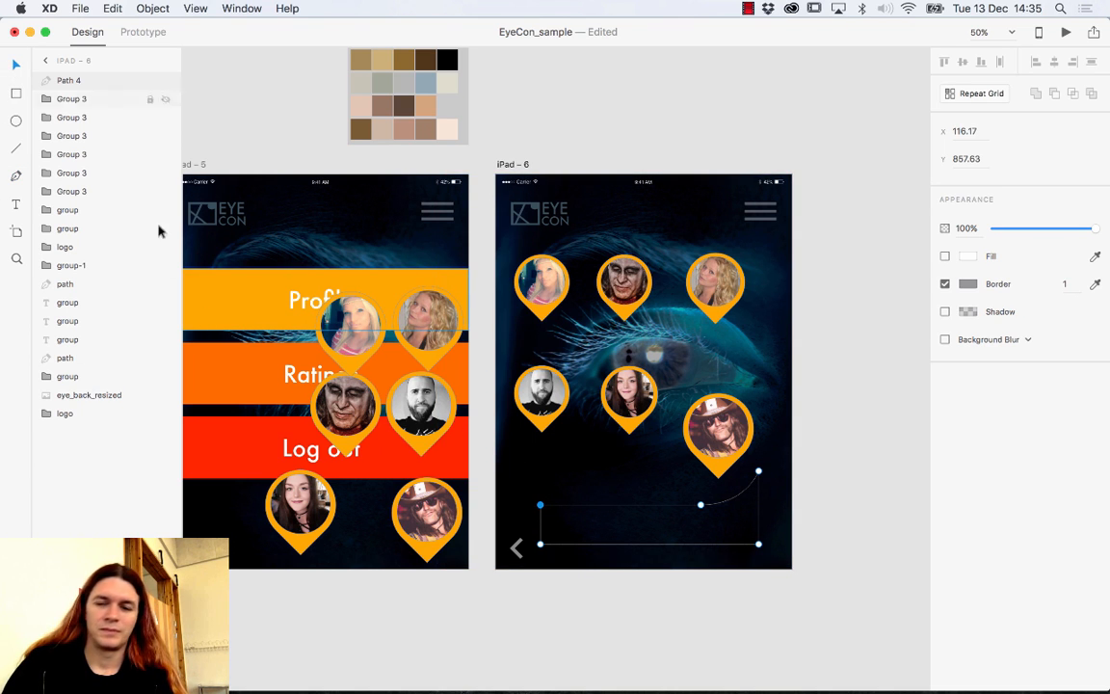
pyautogui.click(745, 493)
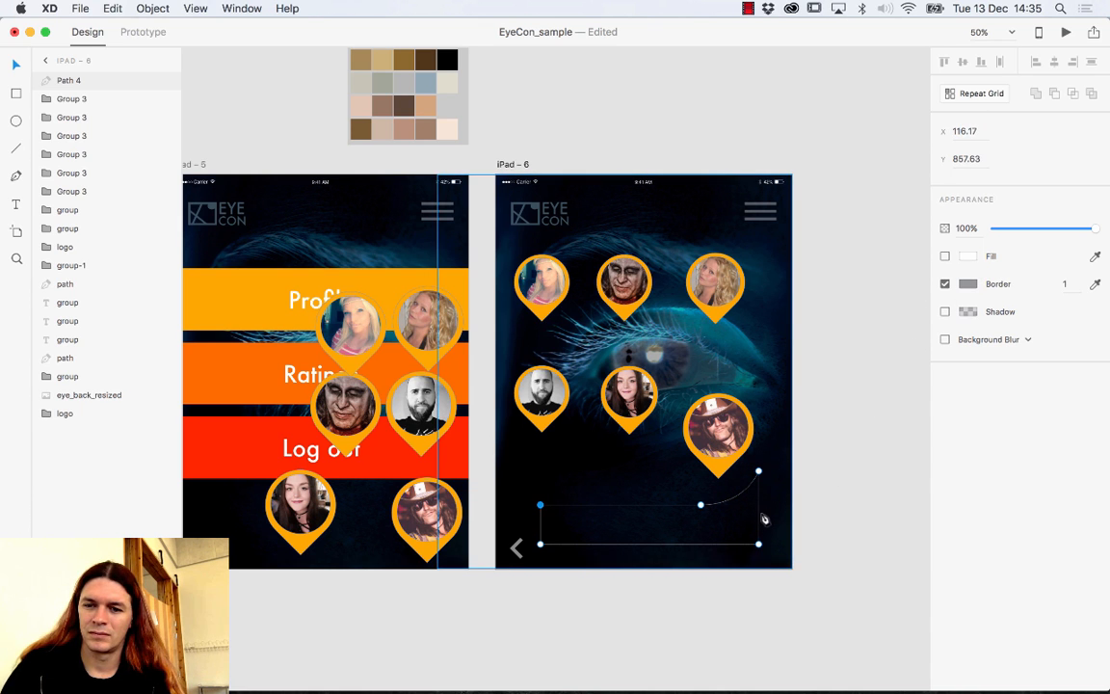
pyautogui.press('Delete')
pyautogui.moveTo(822, 500); pyautogui.dragTo(776, 548)
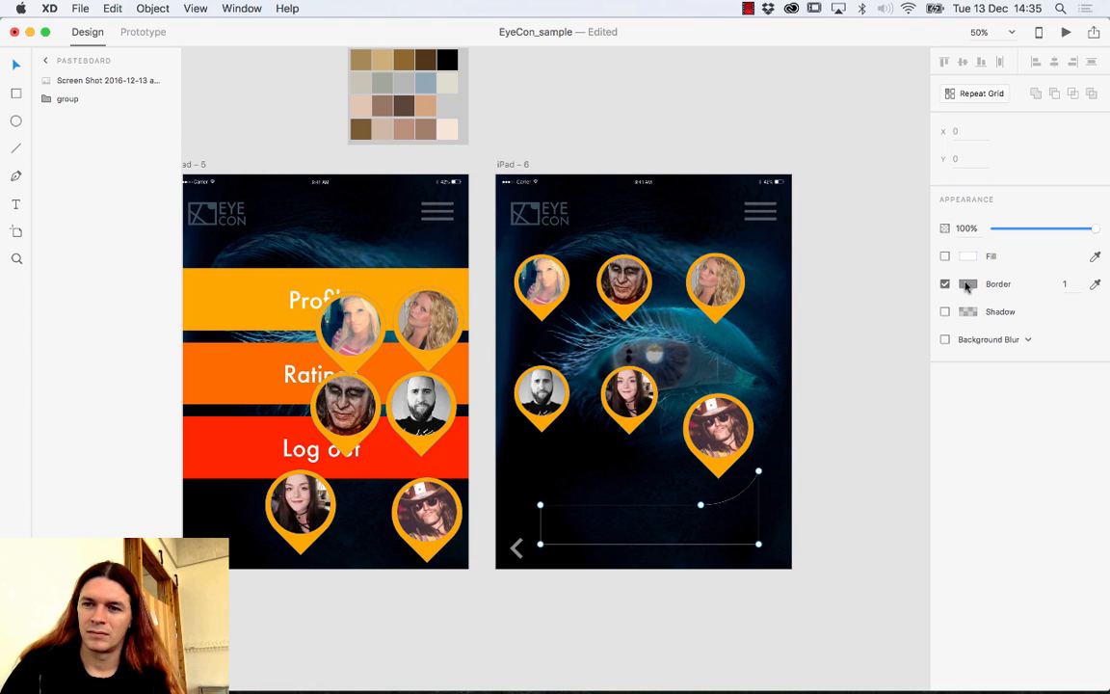
# Fill the bubble white and position it under the cowboy pin, setting the pin on its tail.
pyautogui.click(944, 256)
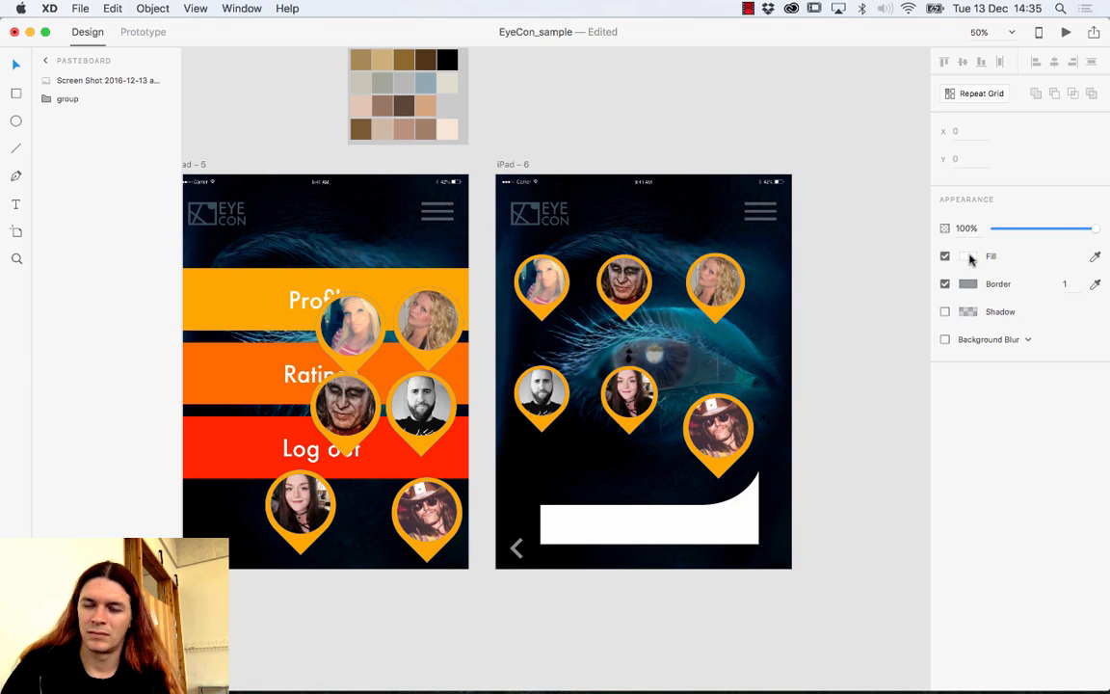
pyautogui.click(702, 513)
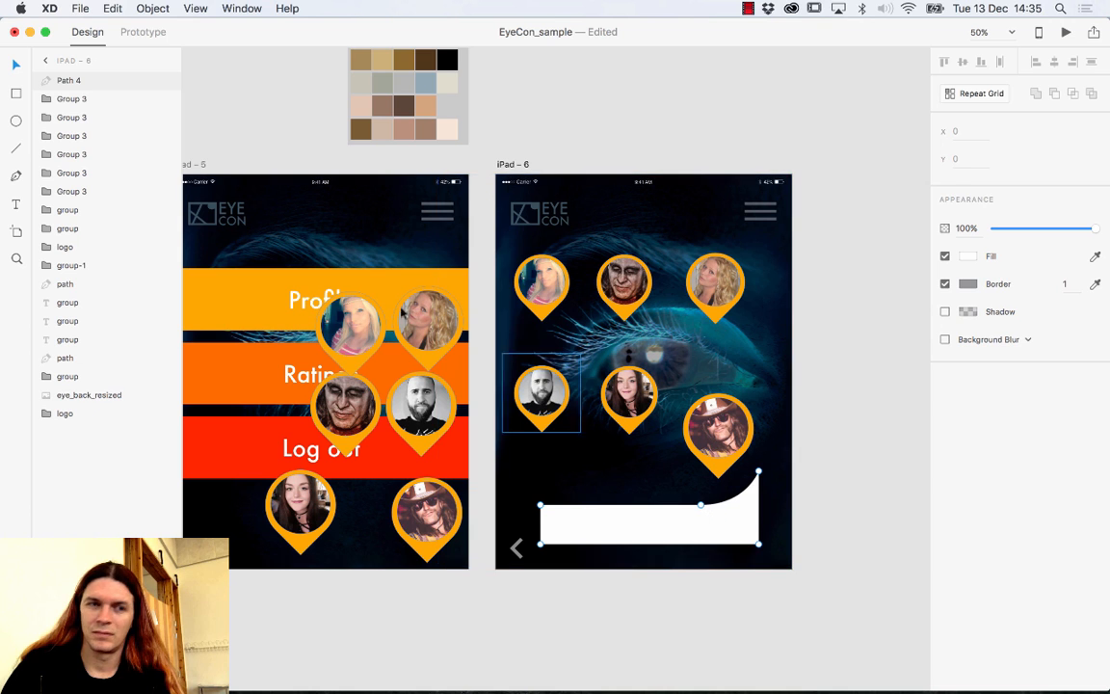
pyautogui.click(852, 510)
pyautogui.moveTo(737, 528)
pyautogui.mouseDown()
pyautogui.moveTo(713, 504)
pyautogui.moveTo(713, 515)
pyautogui.moveTo(728, 513)
pyautogui.mouseUp()
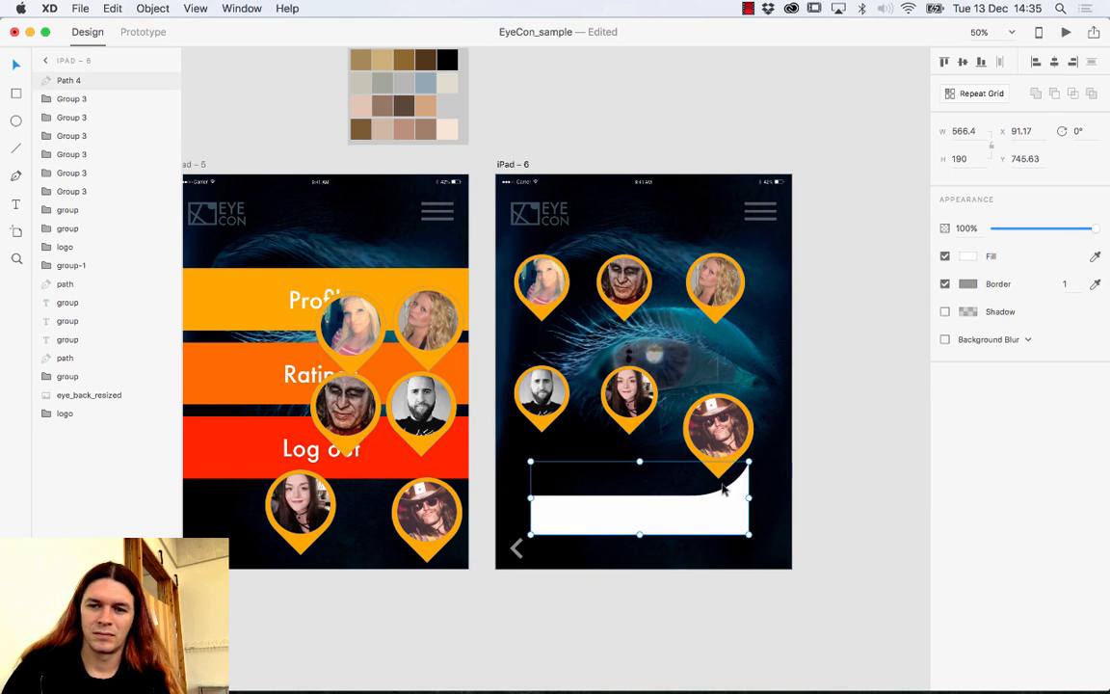
pyautogui.click(728, 441)
pyautogui.moveTo(728, 441); pyautogui.dragTo(750, 451)
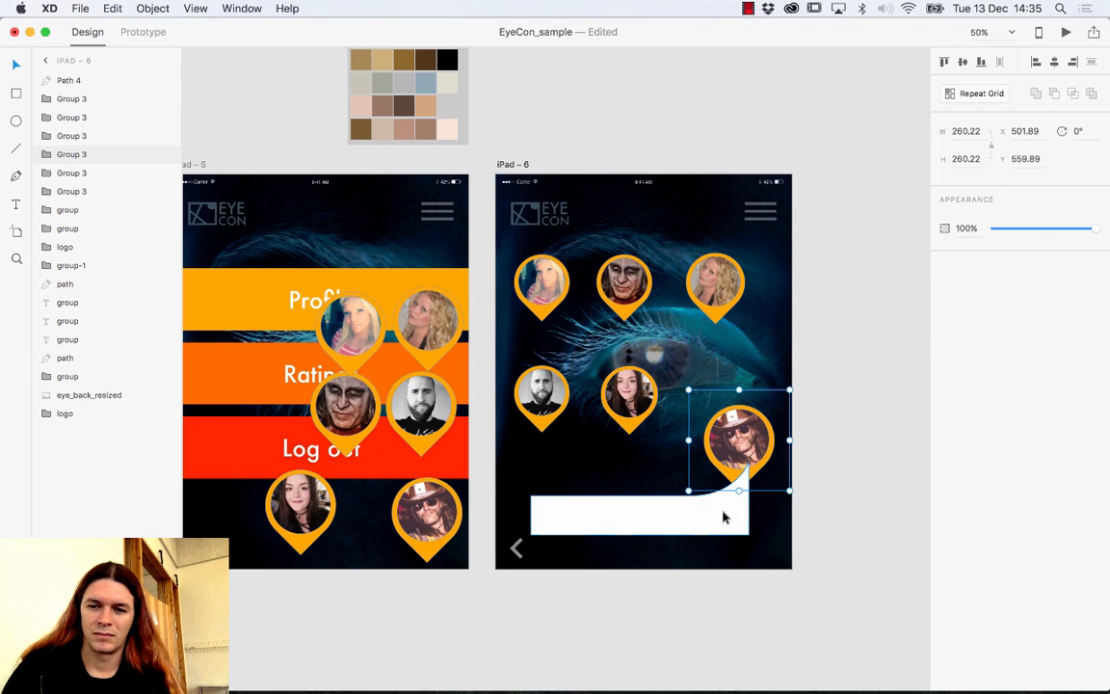
pyautogui.click(722, 535)
pyautogui.moveTo(722, 535)
pyautogui.mouseDown()
pyautogui.moveTo(731, 525)
pyautogui.moveTo(723, 557)
pyautogui.mouseUp()
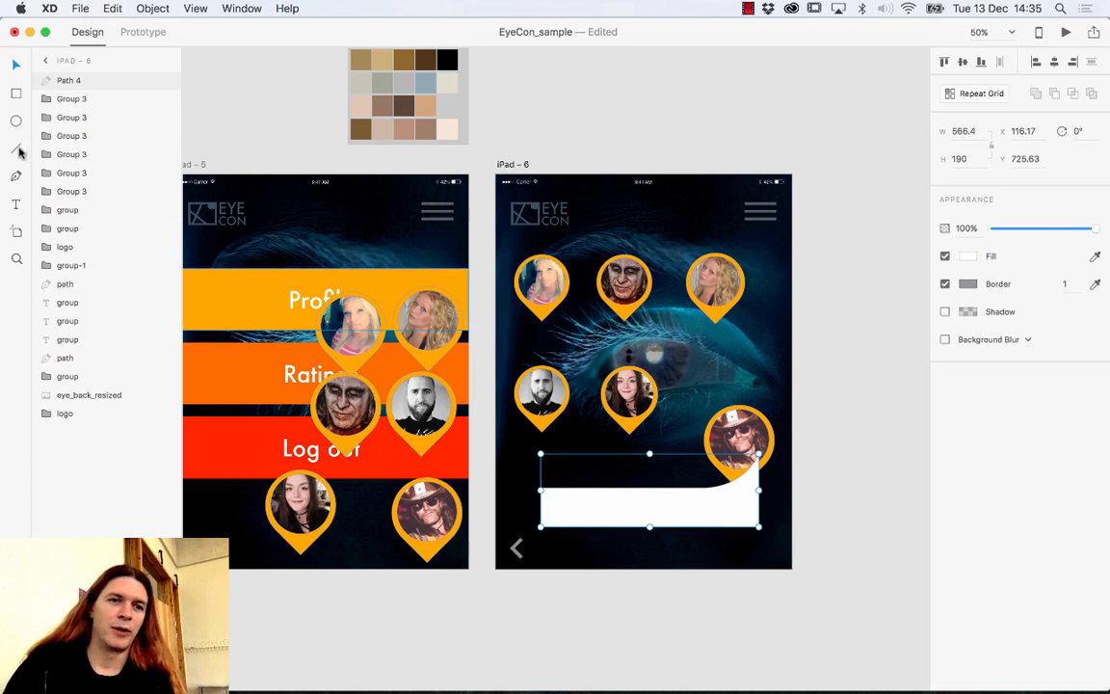
pyautogui.click(16, 205)
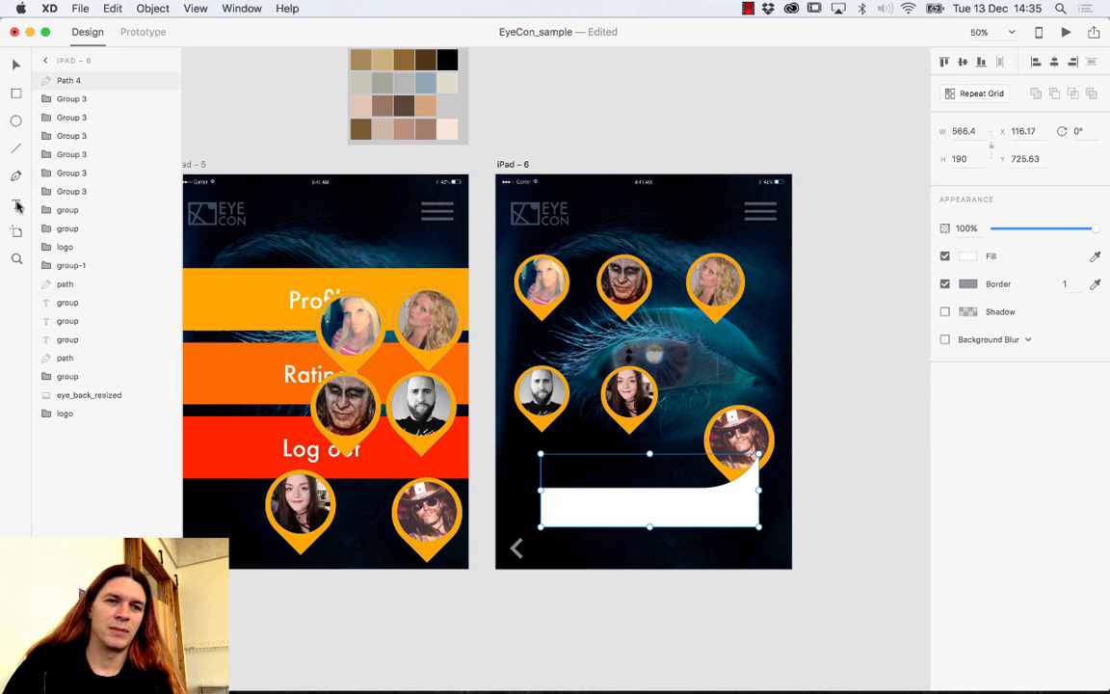
# Type a two-line note about today's drinks on sale at the Rock Café inside the bubble.
pyautogui.click(557, 505)
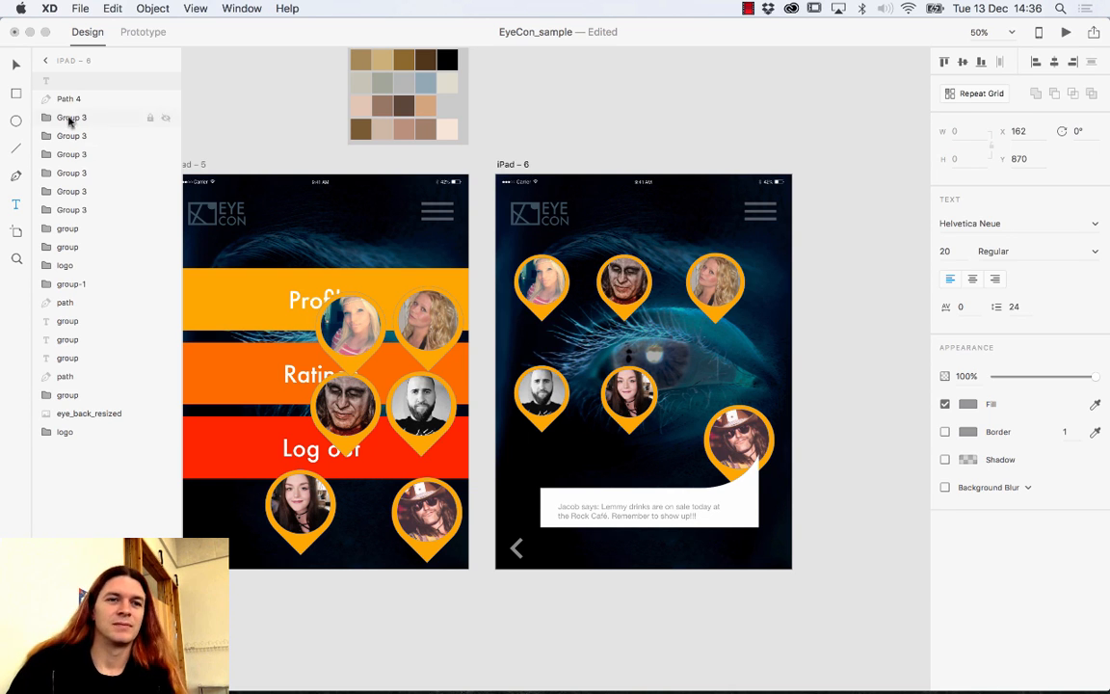
pyautogui.click(16, 65)
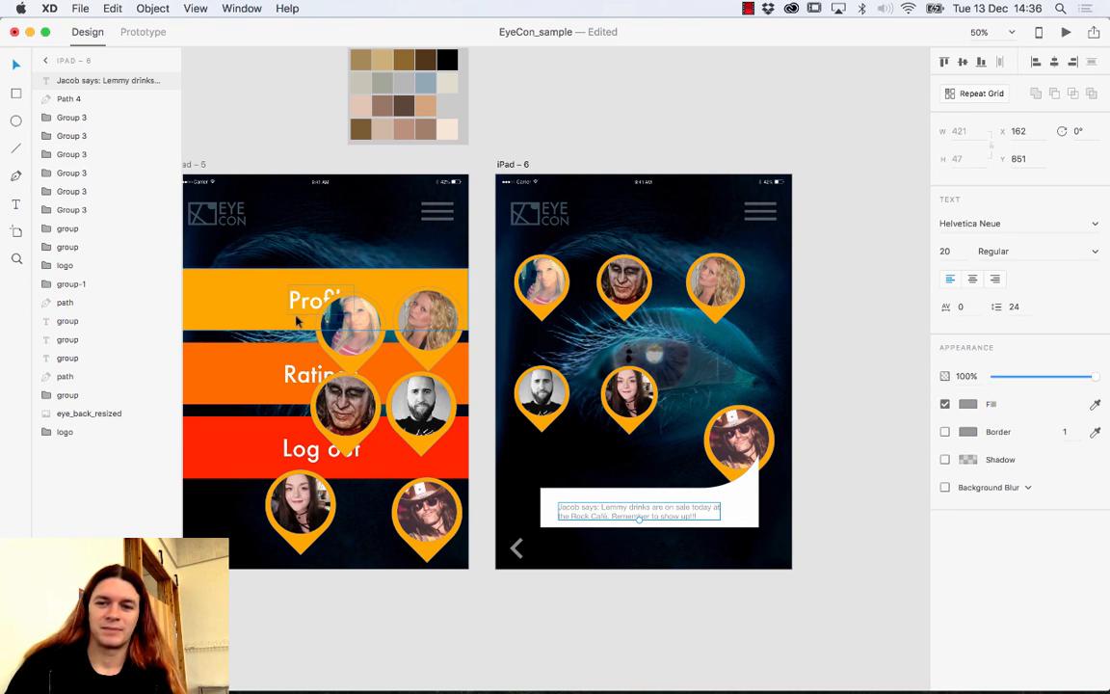
pyautogui.click(747, 489)
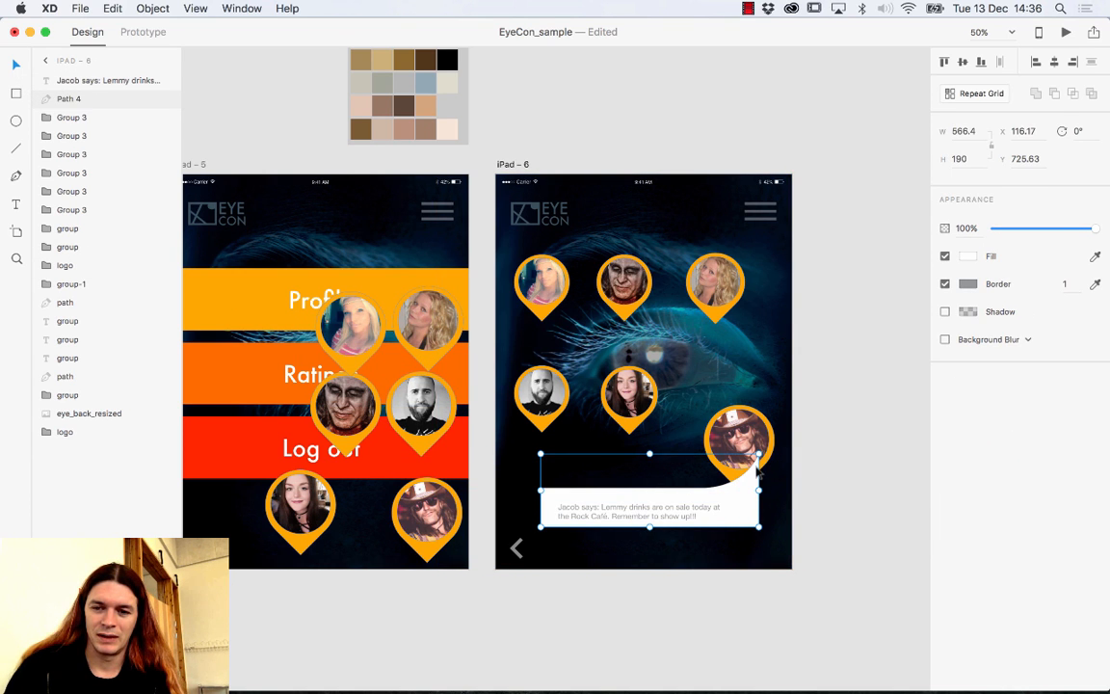
# Bend Path 4's top edge and turn its top-left anchor into a smooth curve.
pyautogui.doubleClick(715, 495)
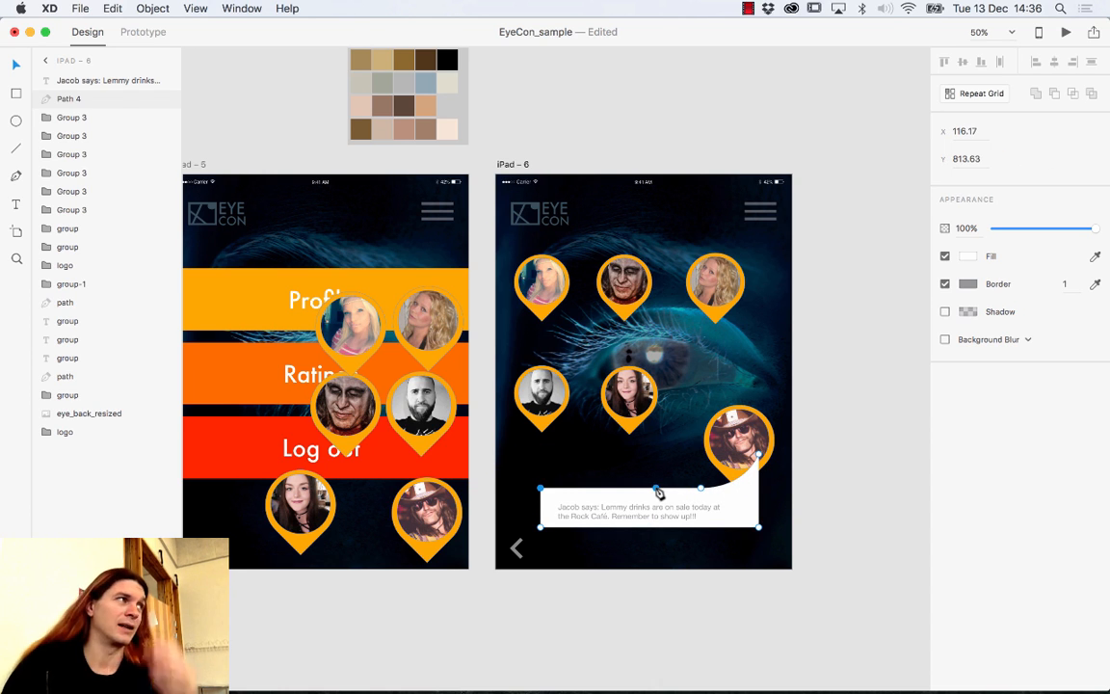
pyautogui.click(701, 489)
pyautogui.moveTo(692, 489); pyautogui.dragTo(747, 492)
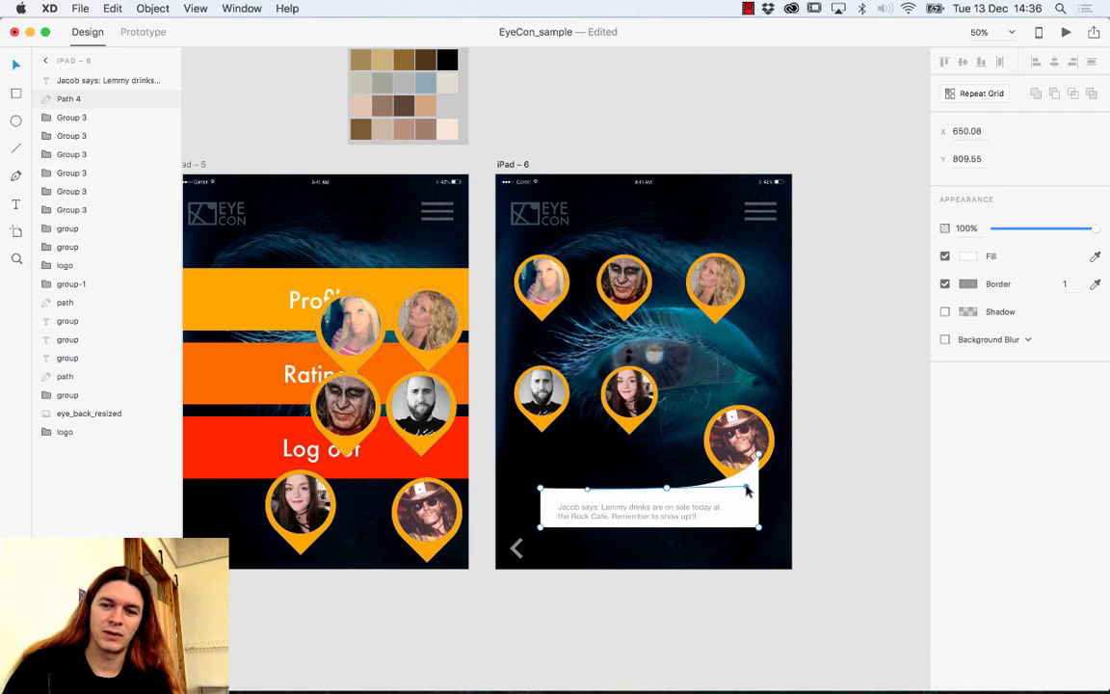
pyautogui.click(546, 489)
pyautogui.moveTo(547, 492)
pyautogui.mouseDown()
pyautogui.moveTo(555, 500)
pyautogui.moveTo(546, 494)
pyautogui.moveTo(566, 483)
pyautogui.mouseUp()
pyautogui.doubleClick(546, 495)
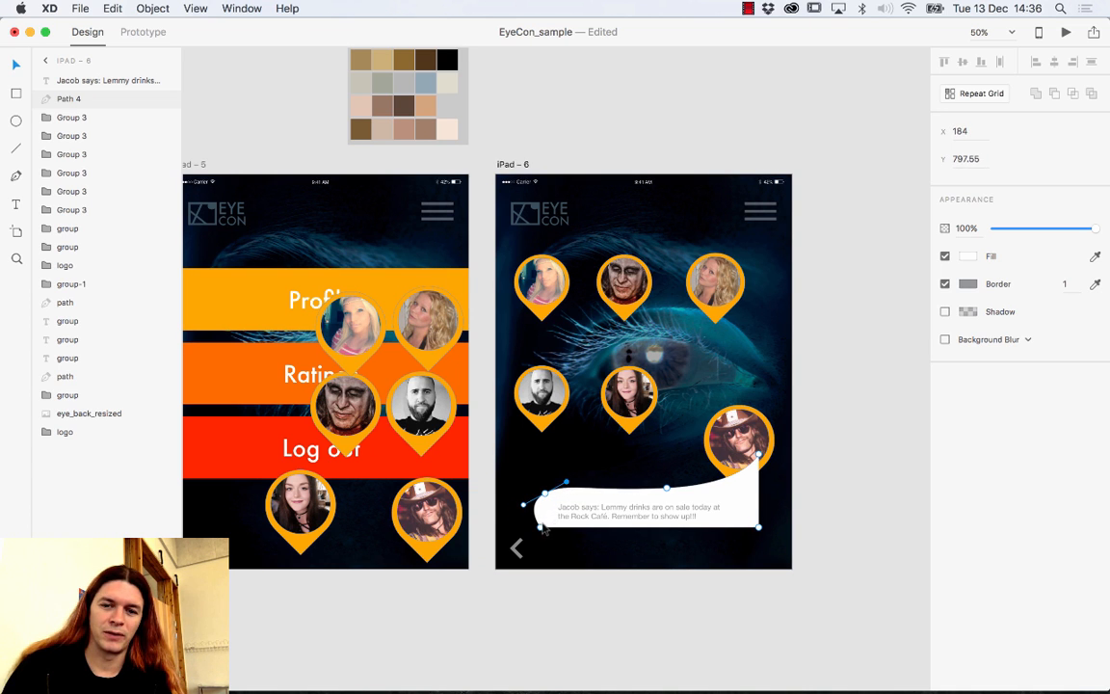
# Stretch the bubble's bottom corners and shift the top-middle anchor left for a hand-drawn outline.
pyautogui.moveTo(542, 528); pyautogui.dragTo(566, 559)
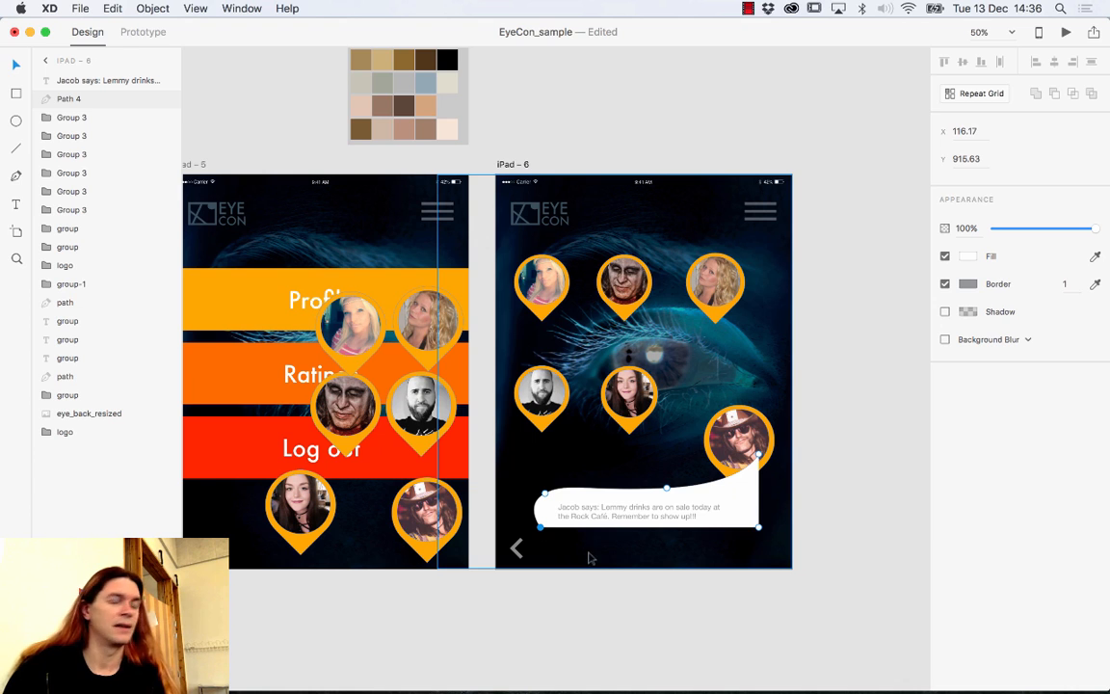
pyautogui.moveTo(758, 530)
pyautogui.mouseDown()
pyautogui.moveTo(747, 526)
pyautogui.moveTo(818, 522)
pyautogui.moveTo(793, 512)
pyautogui.moveTo(738, 528)
pyautogui.mouseUp()
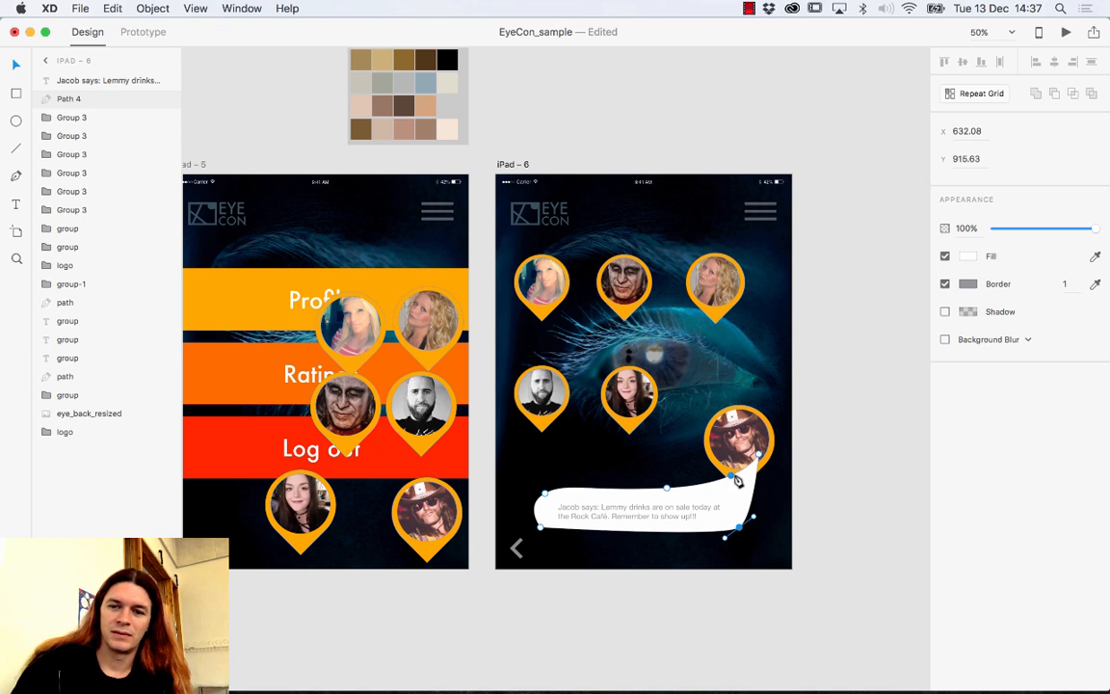
pyautogui.click(724, 493)
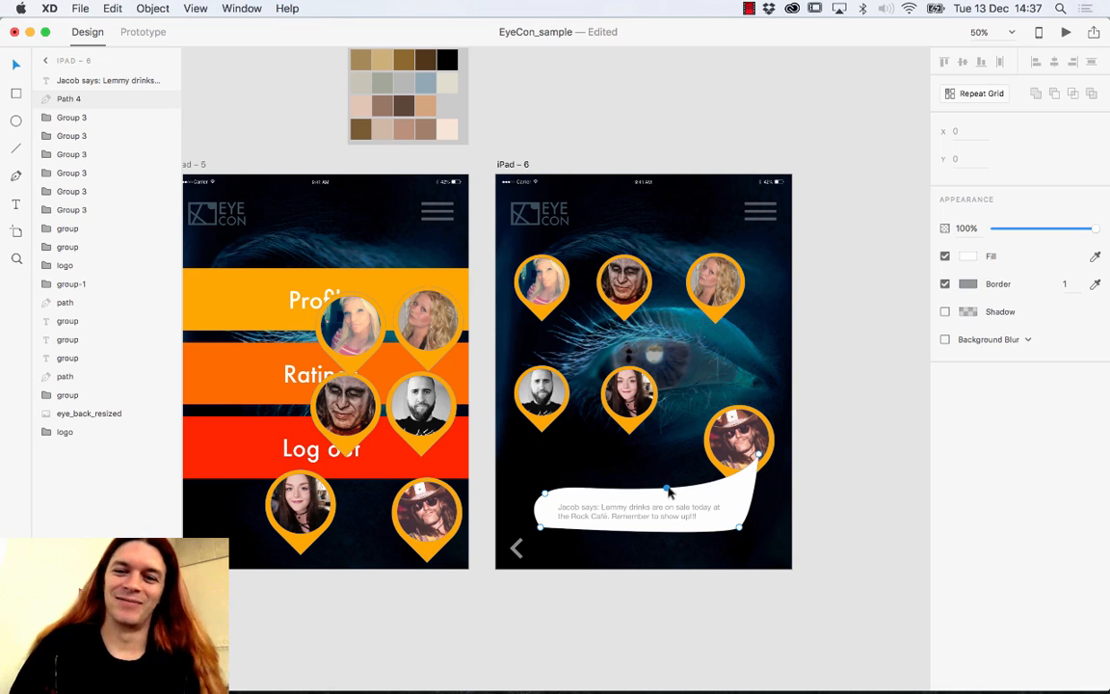
pyautogui.click(673, 493)
pyautogui.moveTo(673, 493); pyautogui.dragTo(552, 492)
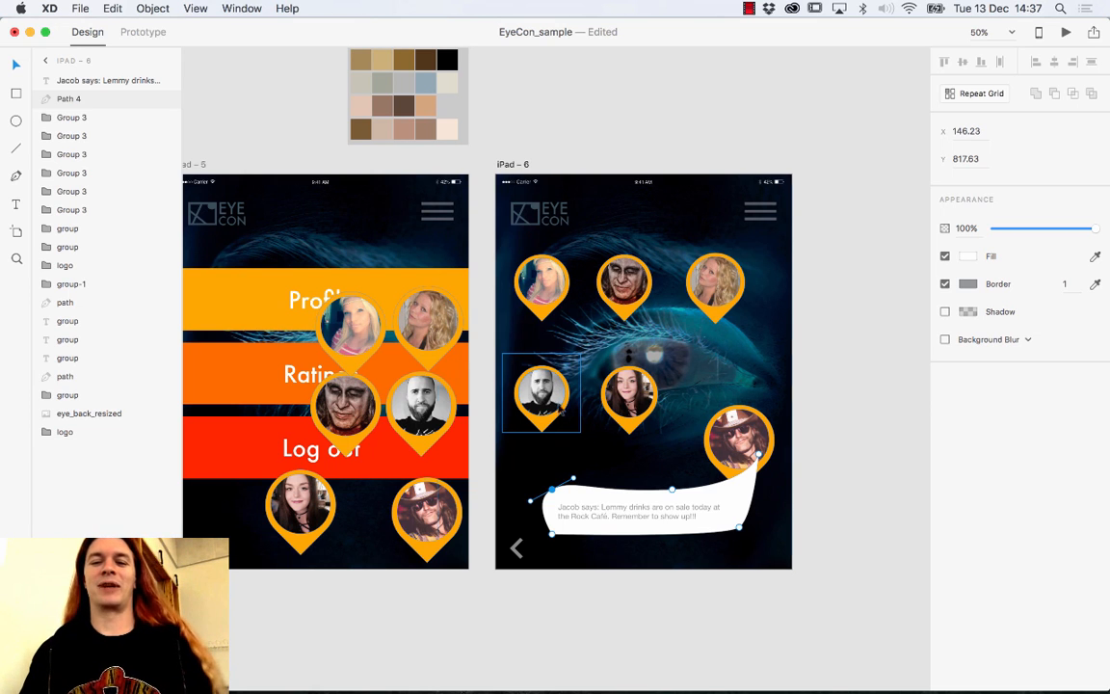
pyautogui.moveTo(553, 492); pyautogui.dragTo(555, 499)
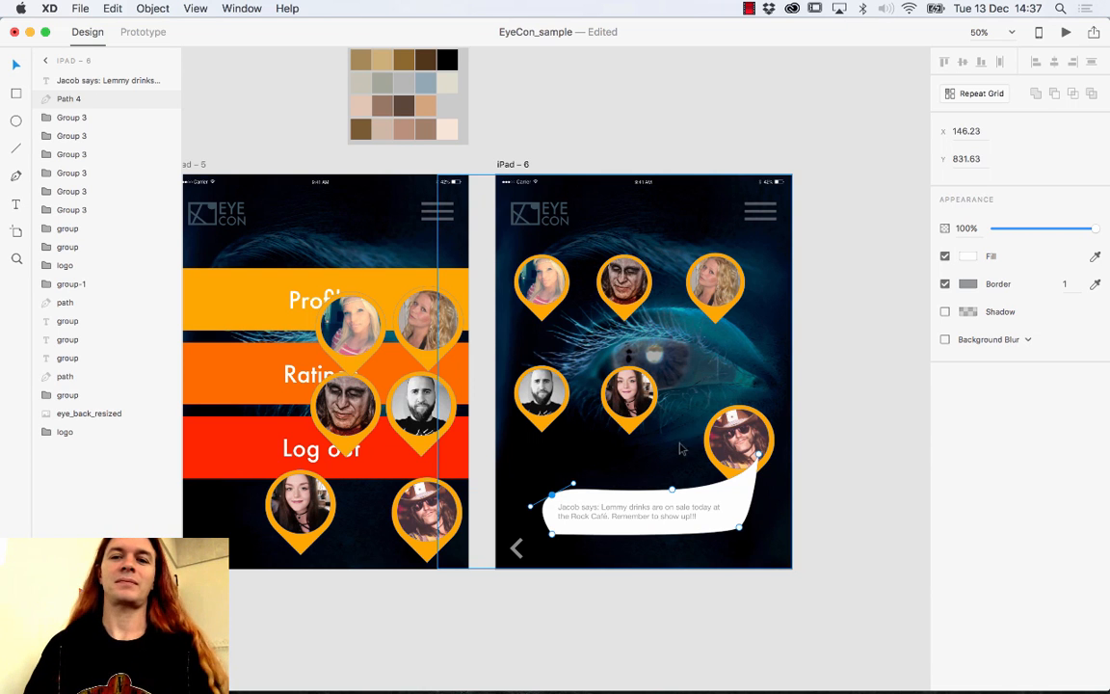
# Delete all six avatar pins from iPad – 5 and switch to Prototype mode.
pyautogui.hscroll(-6, 474, 354)
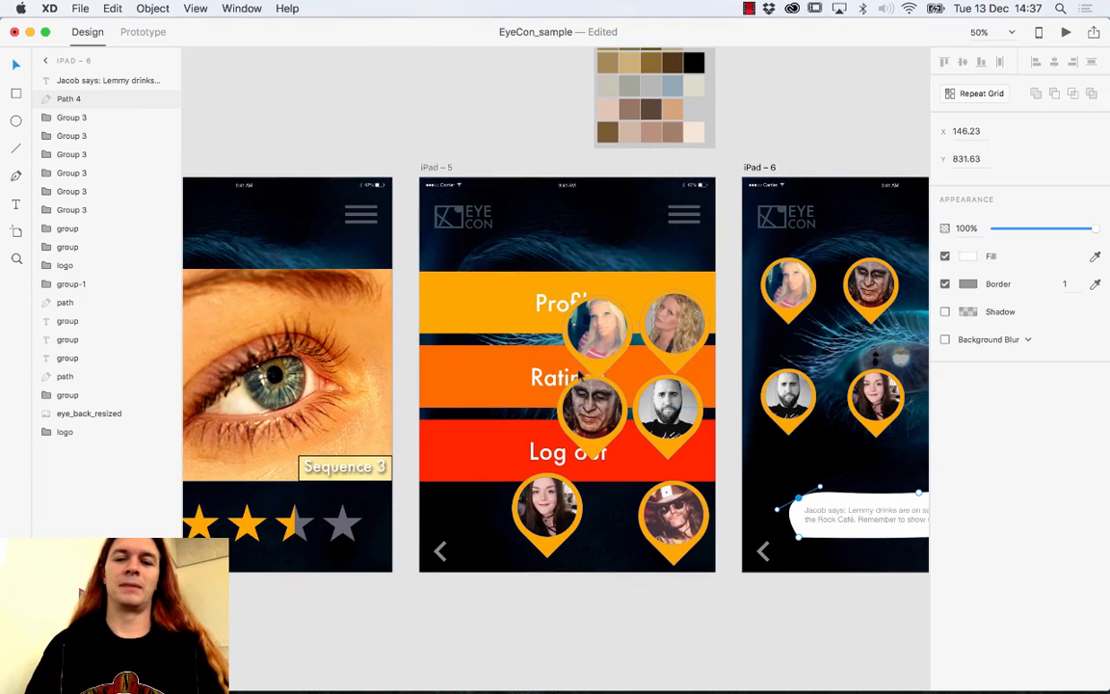
pyautogui.click(588, 340)
pyautogui.press('Delete')
pyautogui.click(683, 322)
pyautogui.press('Delete')
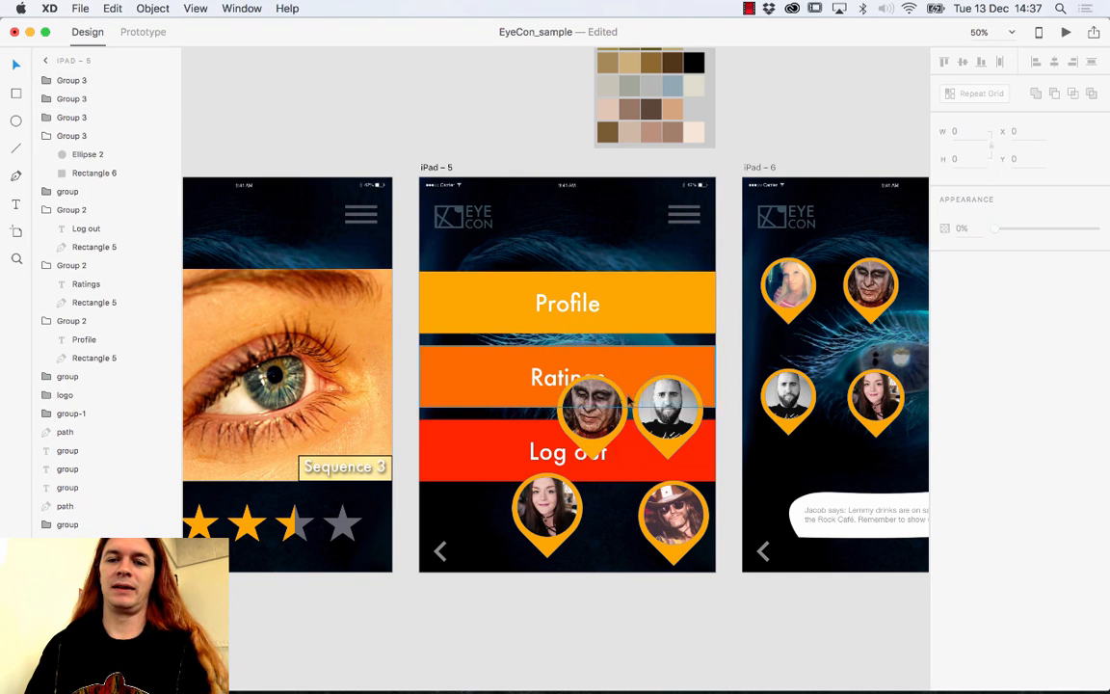
pyautogui.click(607, 407)
pyautogui.press('Delete')
pyautogui.click(669, 407)
pyautogui.press('Delete')
pyautogui.click(546, 508)
pyautogui.press('Delete')
pyautogui.click(672, 518)
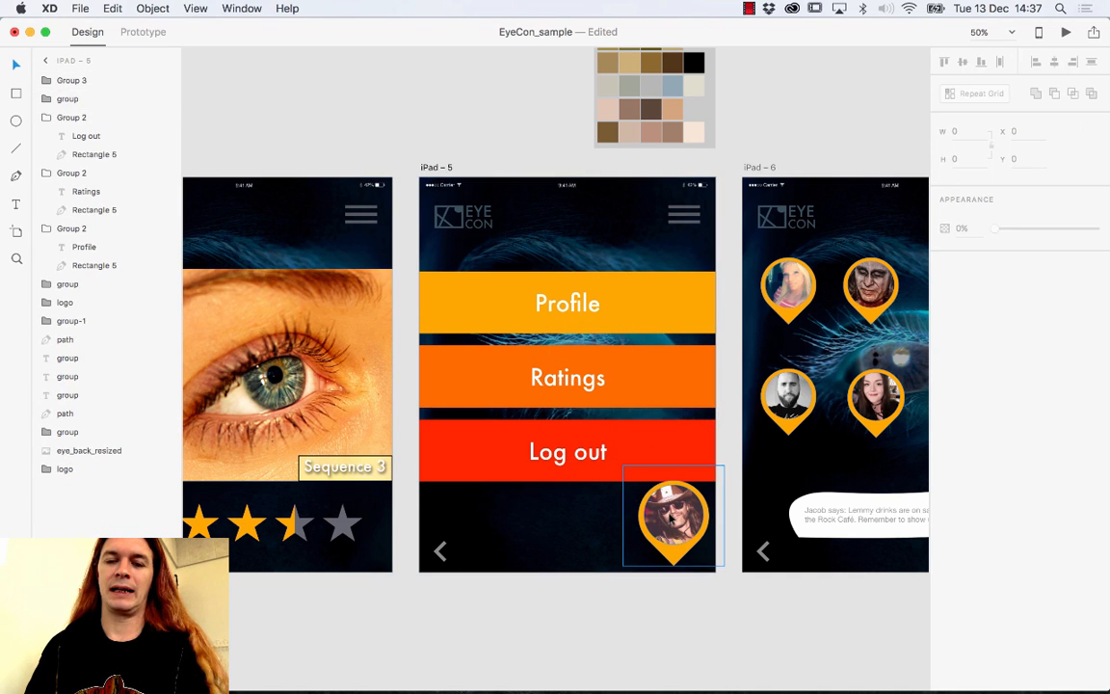
pyautogui.press('Delete')
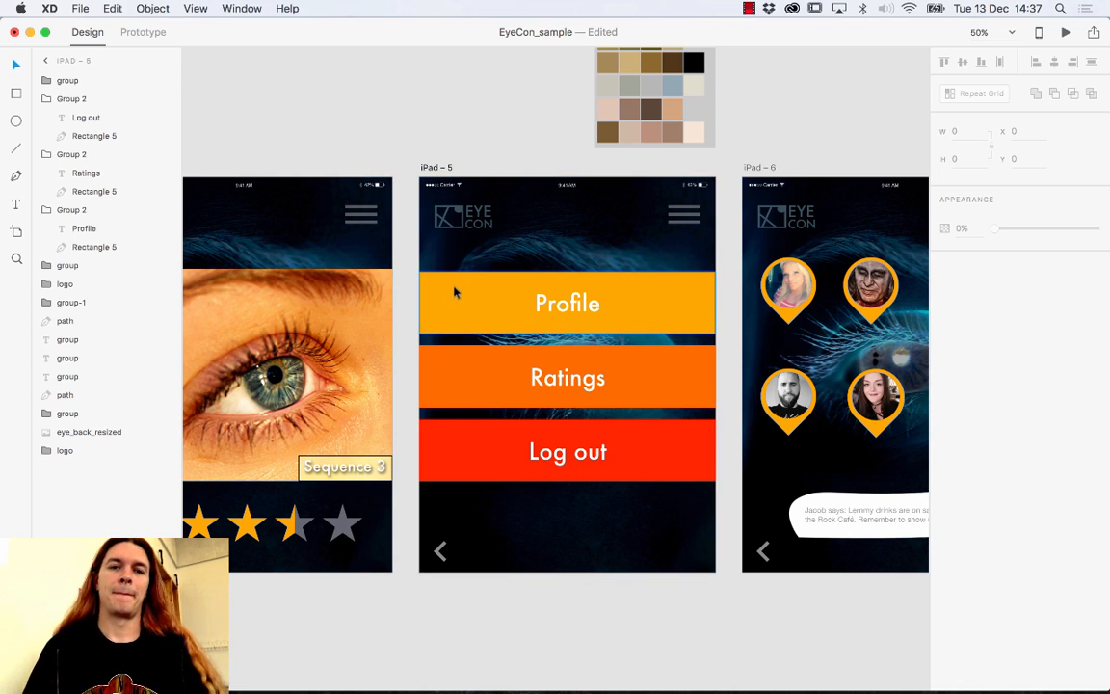
pyautogui.click(151, 37)
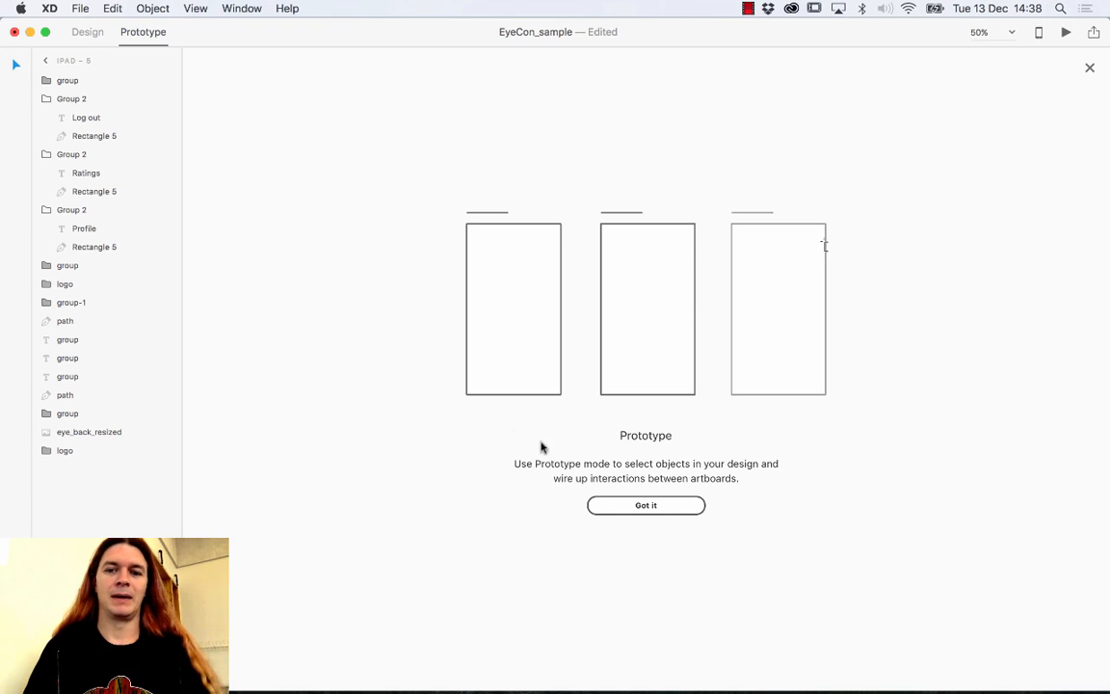
# Dismiss the prototype introduction and zoom out to frame the iPad artboards.
pyautogui.click(639, 503)
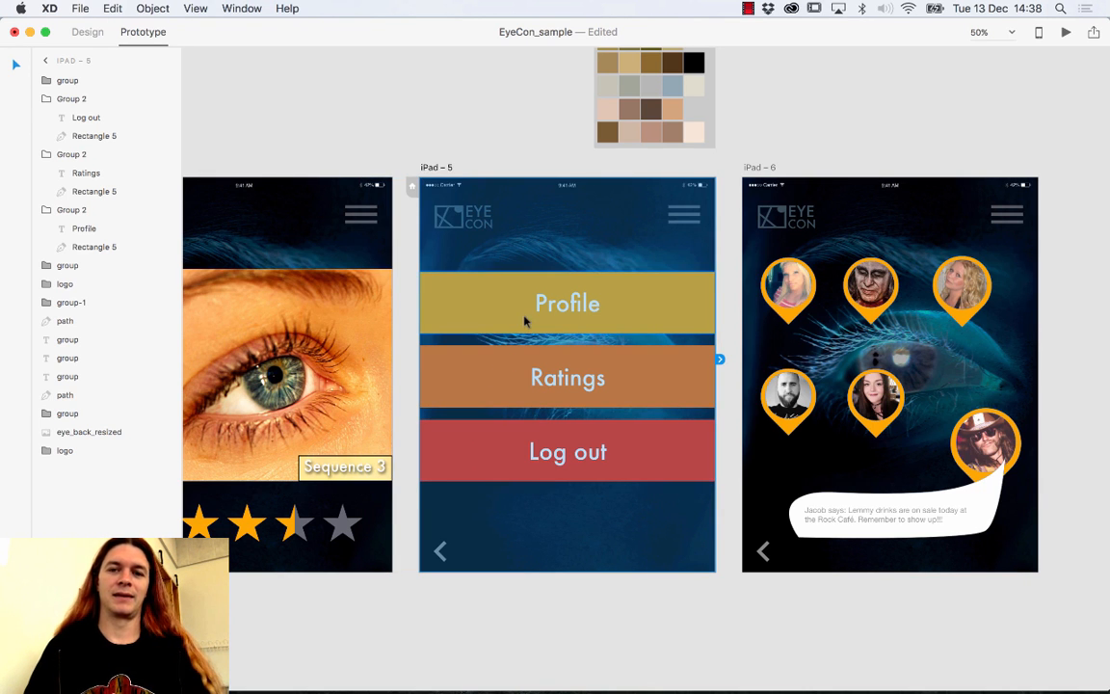
pyautogui.press('super+minus')
pyautogui.press('super+minus')
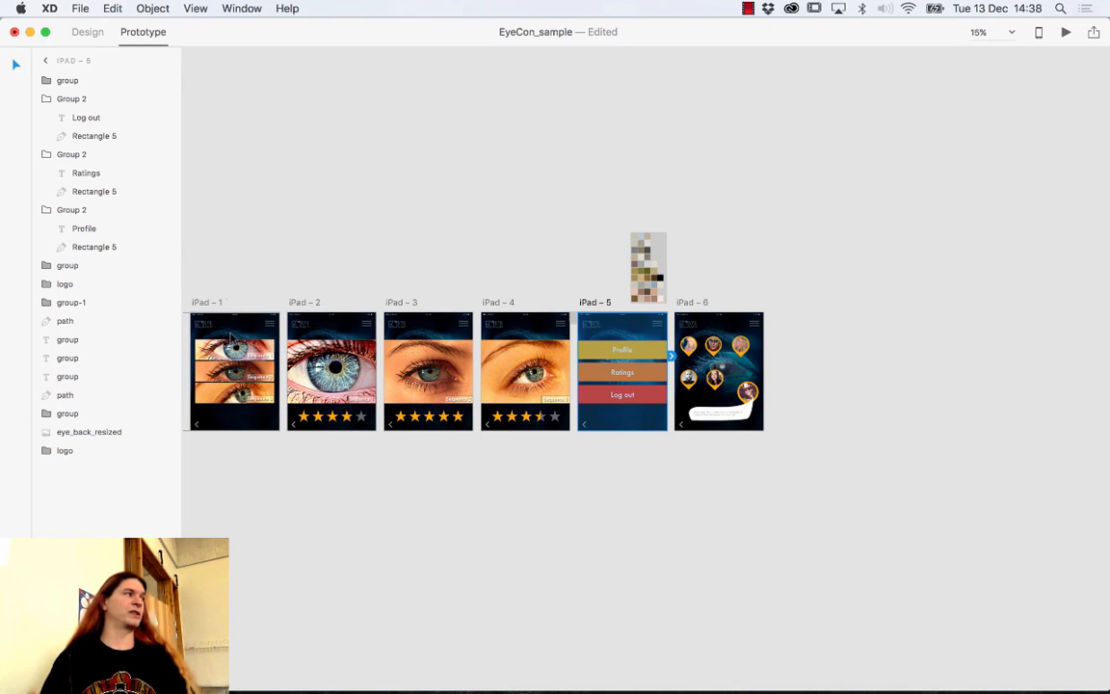
pyautogui.click(231, 336)
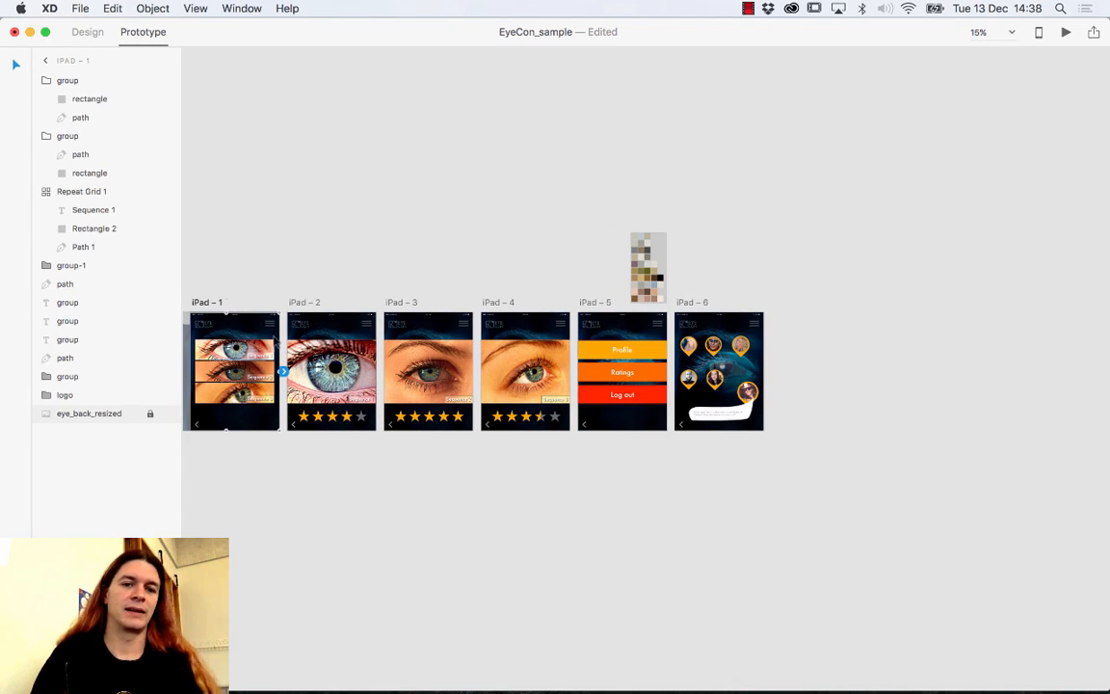
pyautogui.hscroll(-2, 274, 341)
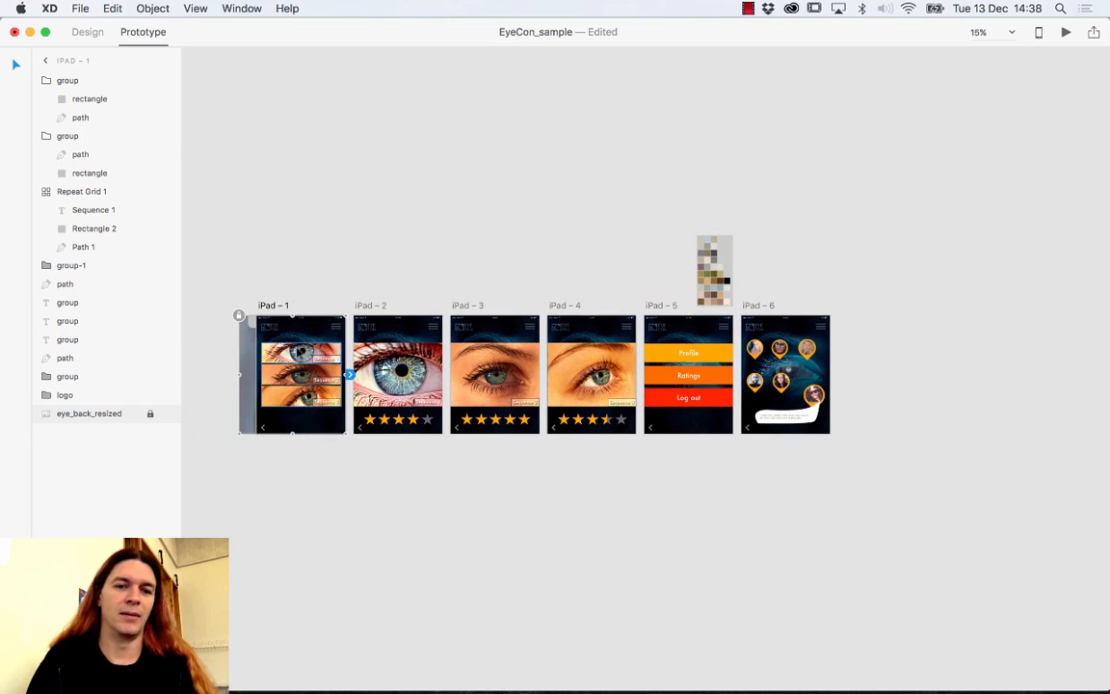
pyautogui.click(271, 307)
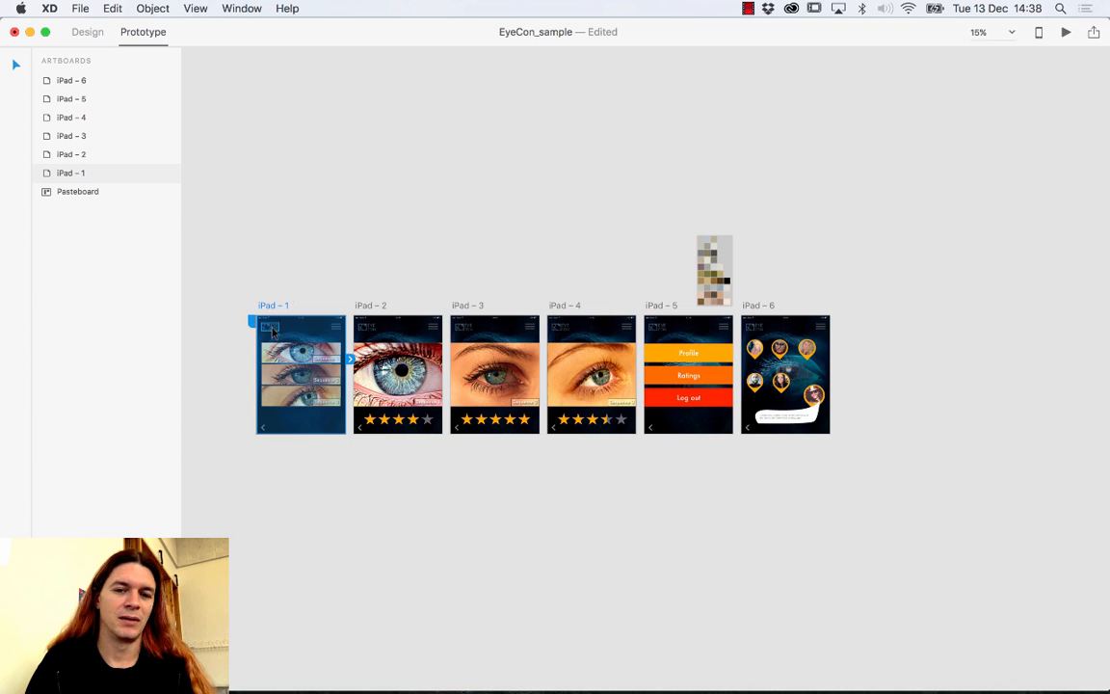
pyautogui.click(271, 342)
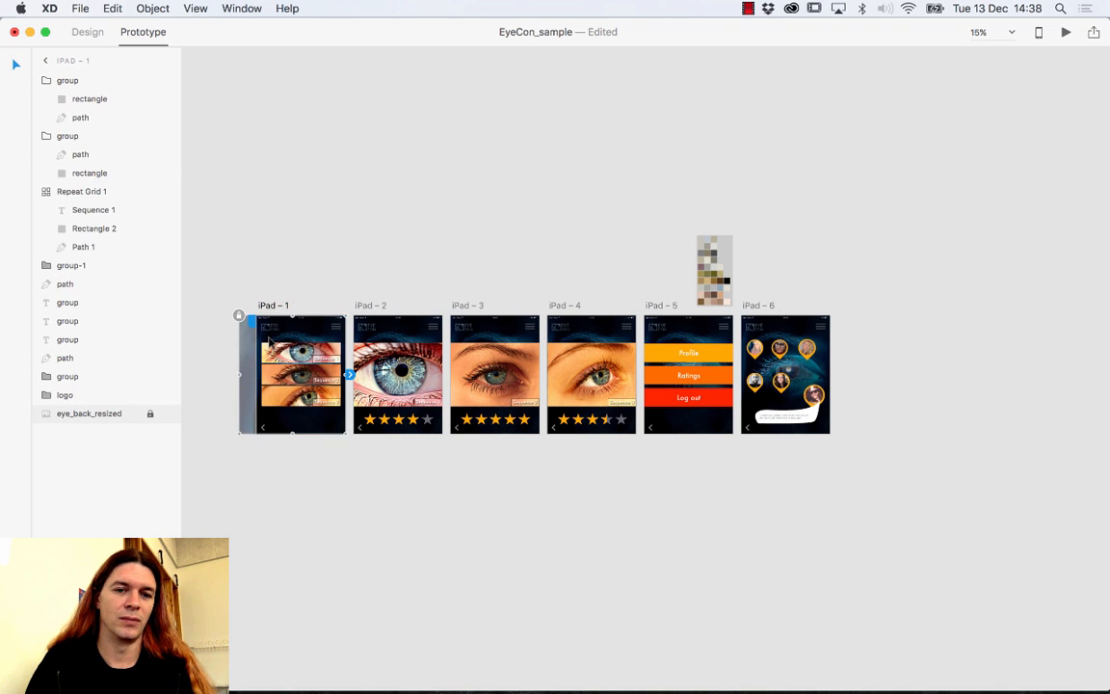
pyautogui.click(361, 289)
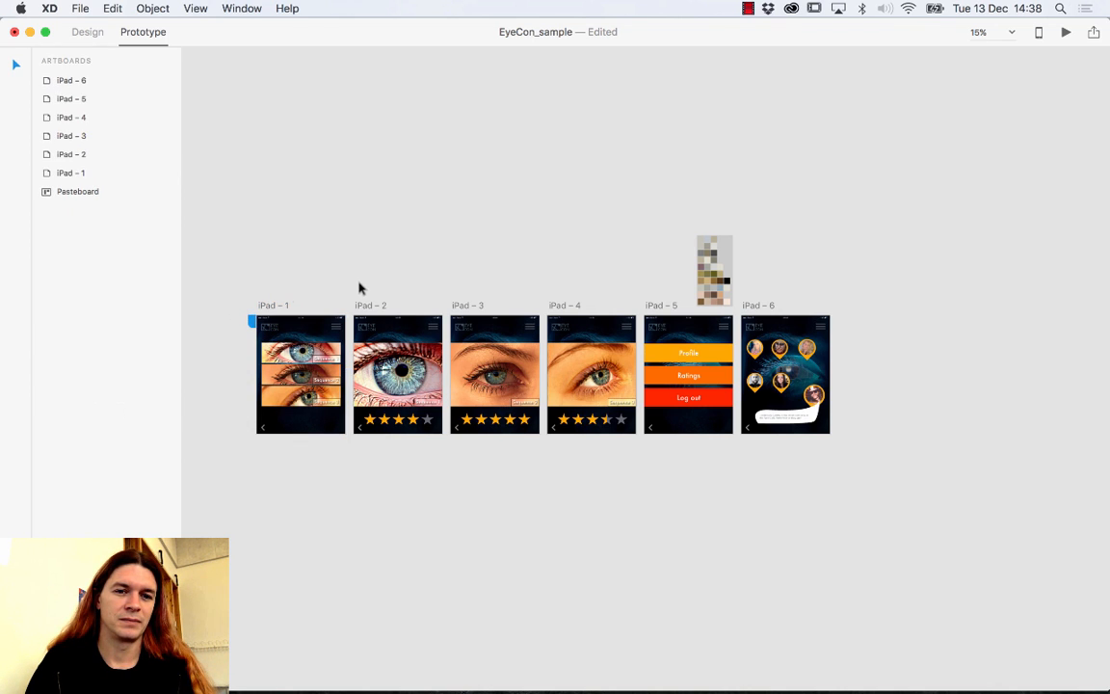
# Select each artboard in turn, iPad – 2 through iPad – 6, then revisit iPad – 1 to 3.
pyautogui.click(376, 338)
pyautogui.click(480, 337)
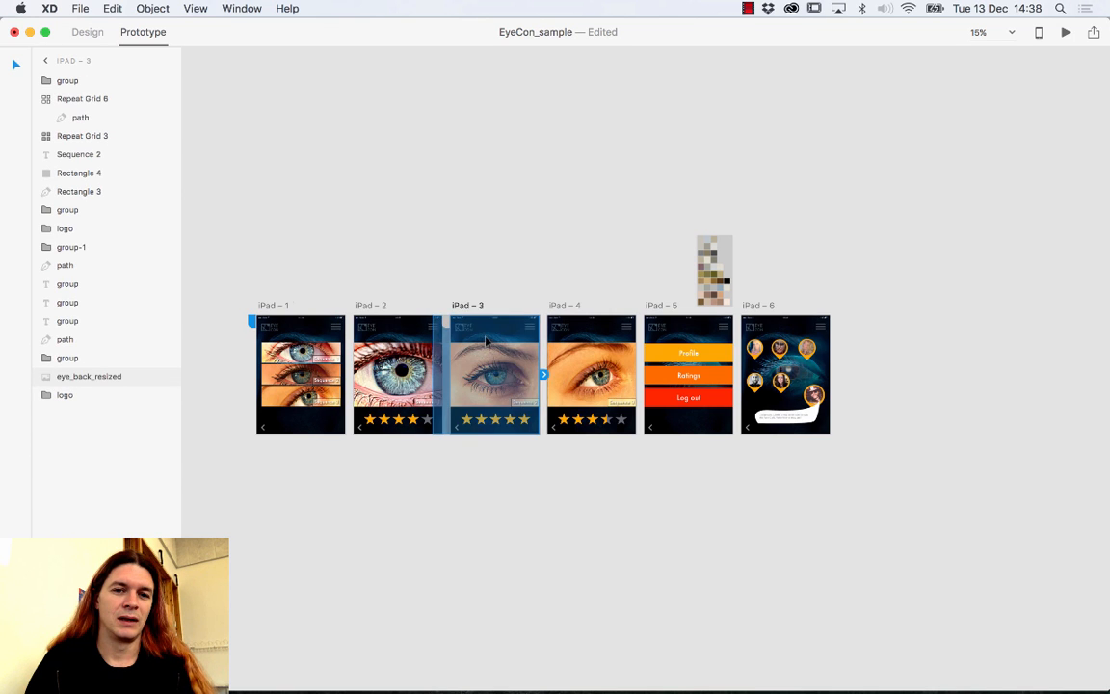
pyautogui.click(583, 339)
pyautogui.click(682, 350)
pyautogui.click(782, 342)
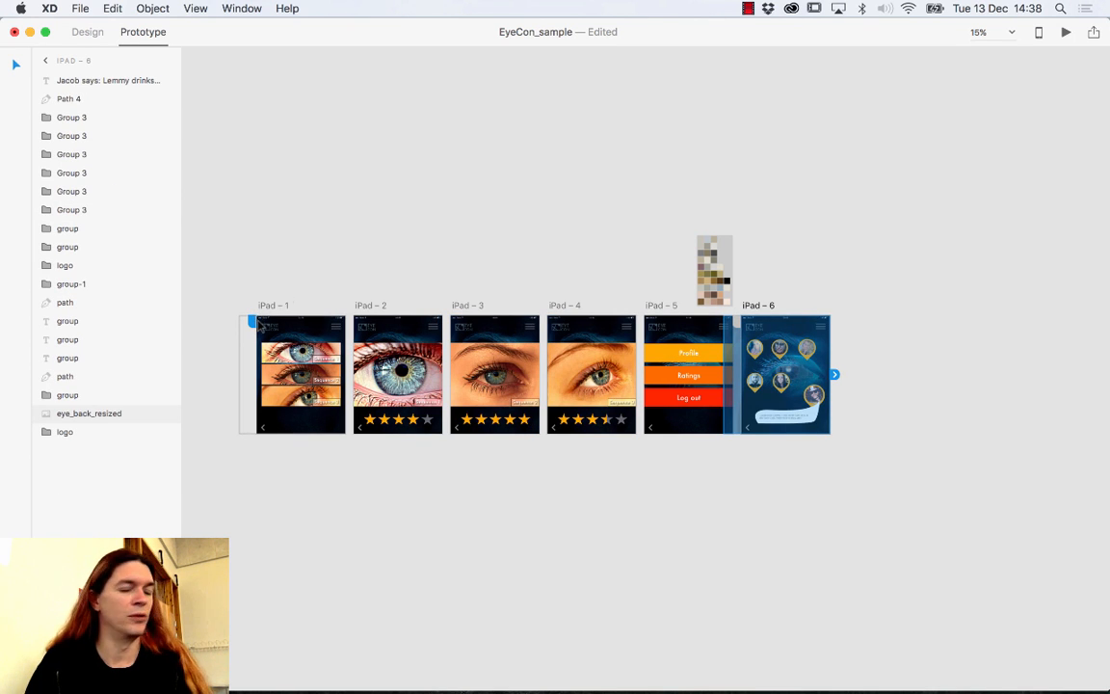
pyautogui.click(309, 332)
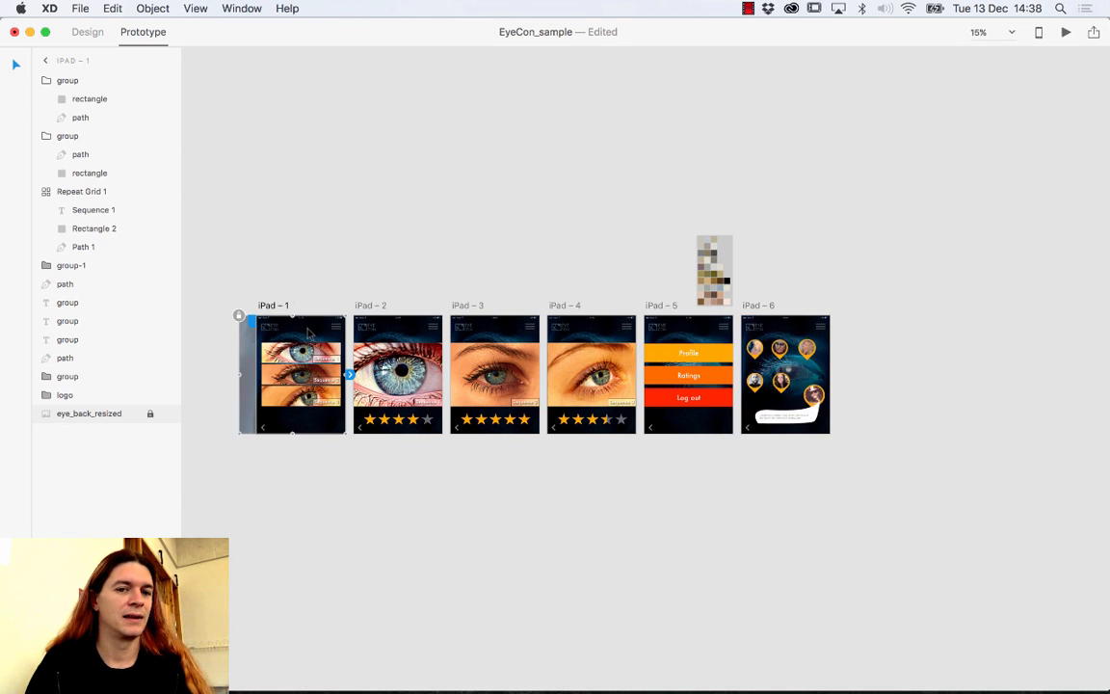
pyautogui.click(371, 332)
pyautogui.click(482, 355)
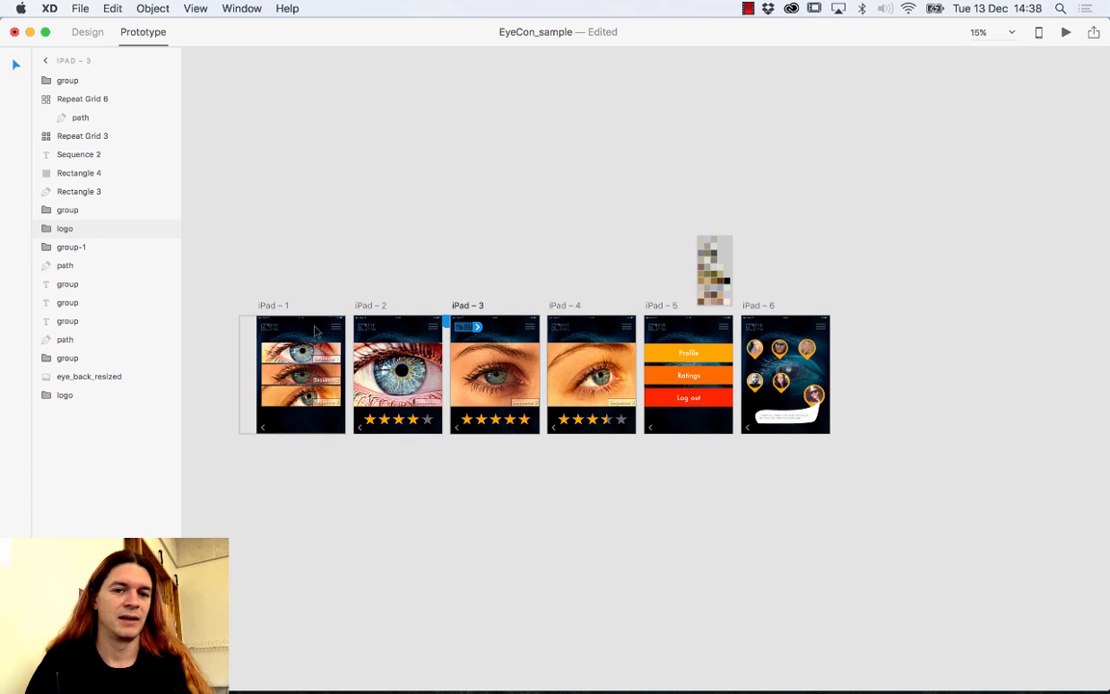
pyautogui.click(249, 347)
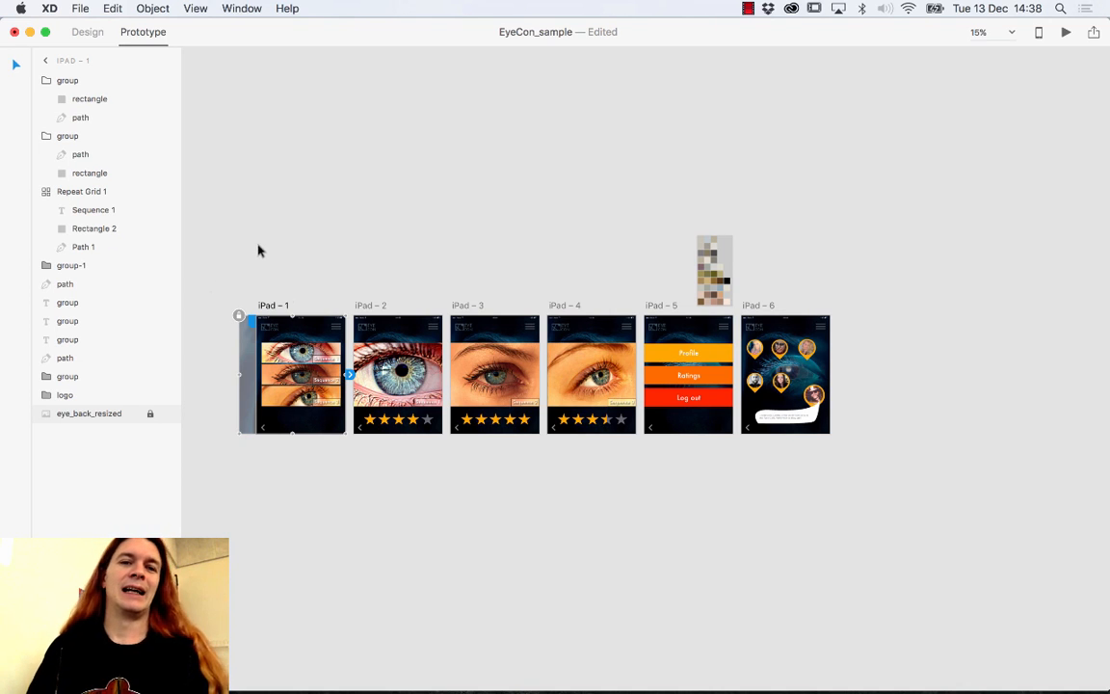
pyautogui.click(233, 222)
pyautogui.click(277, 321)
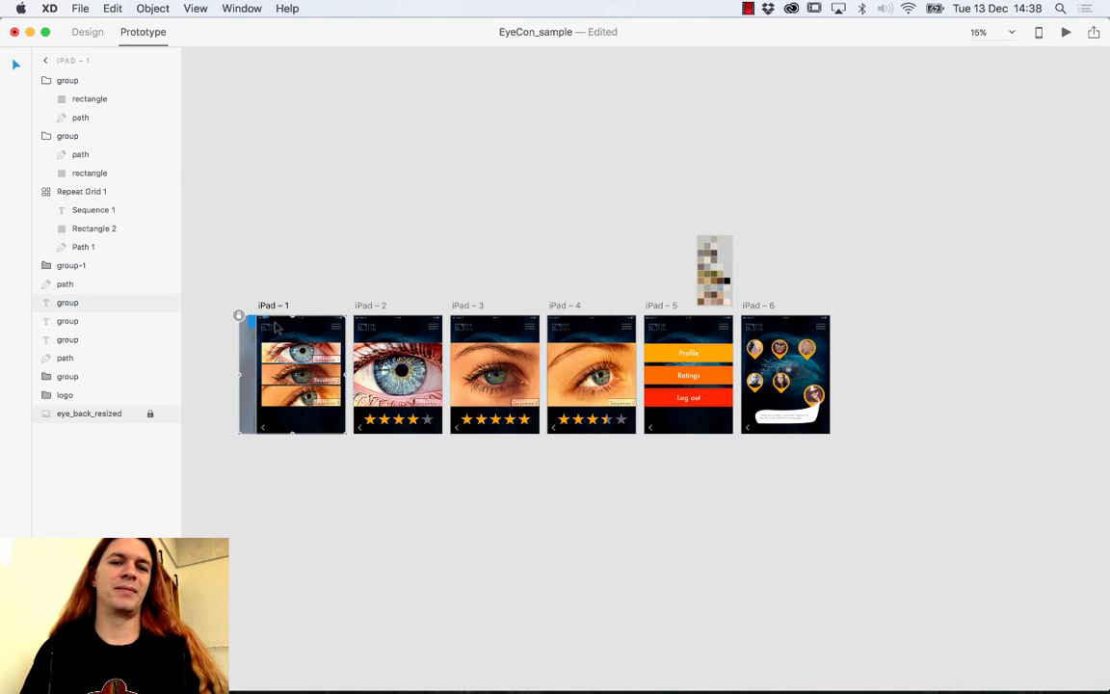
pyautogui.click(218, 253)
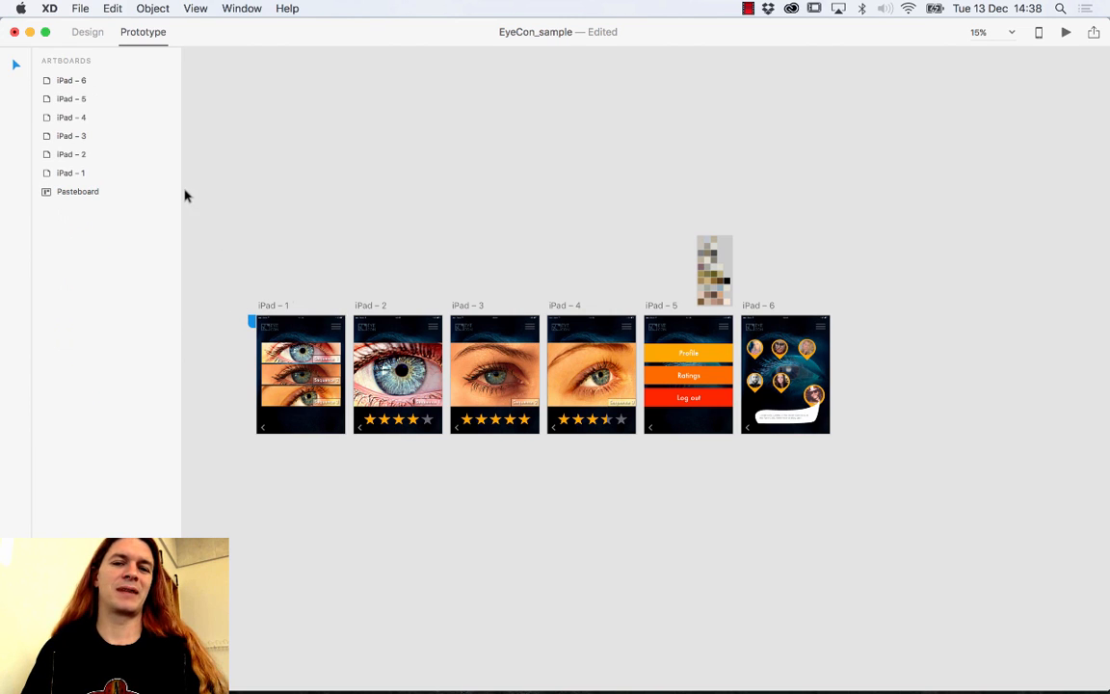
# In Design mode, lift iPad – 1 above the row and delete the stray pasteboard screenshot.
pyautogui.click(85, 34)
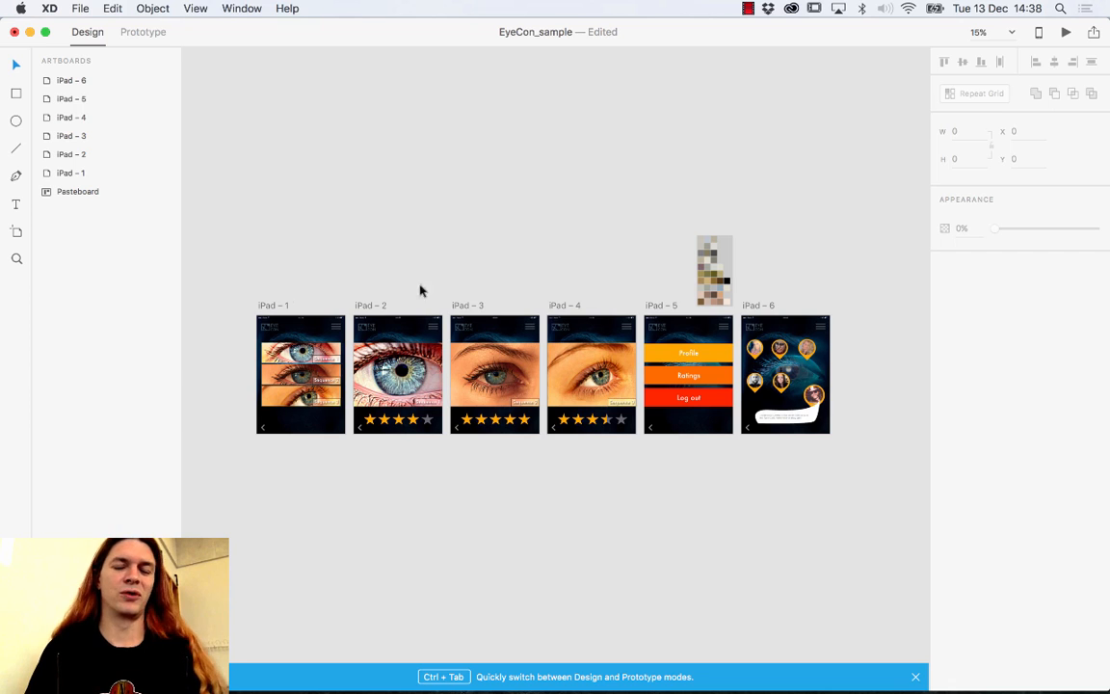
pyautogui.click(282, 327)
pyautogui.click(274, 333)
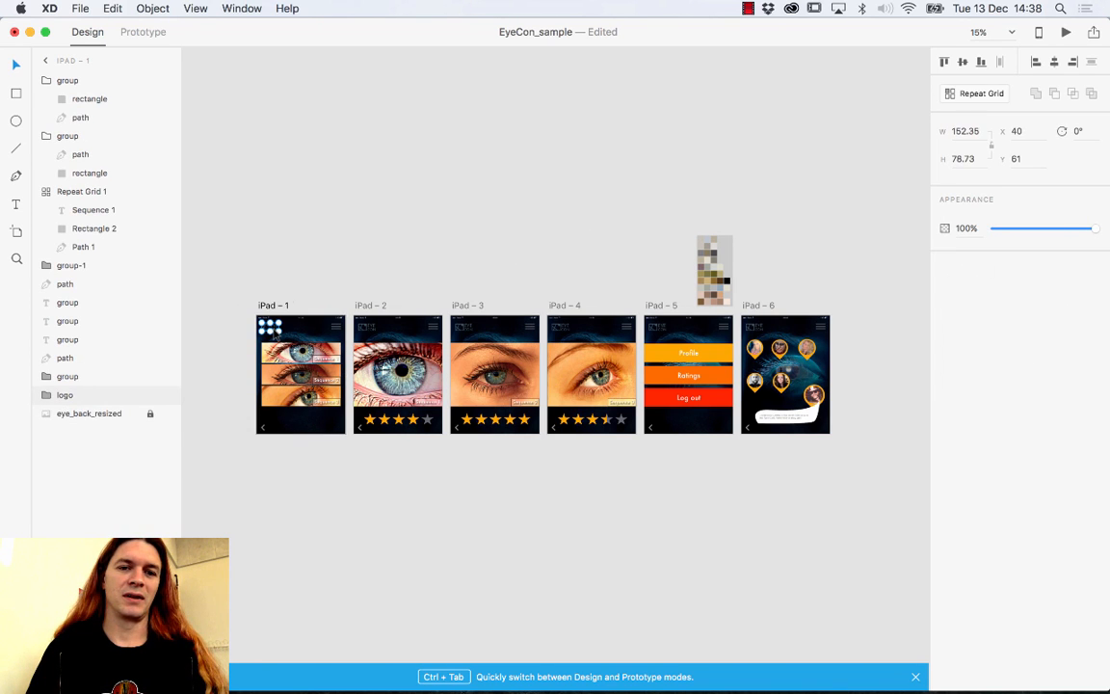
pyautogui.moveTo(275, 334); pyautogui.dragTo(372, 153)
pyautogui.click(309, 279)
pyautogui.click(268, 306)
pyautogui.moveTo(714, 263); pyautogui.dragTo(827, 157)
pyautogui.press('Delete')
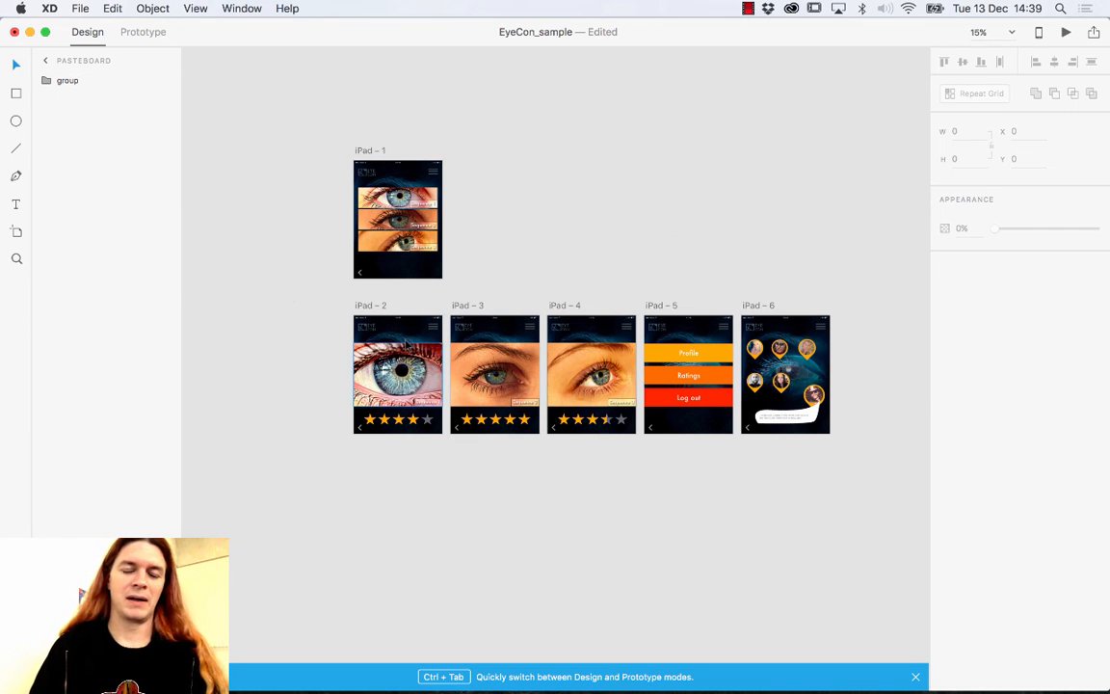
# Close the gaps between iPad – 2 to iPad – 6 and centre iPad – 1 above iPad – 4.
pyautogui.click(416, 355)
pyautogui.click(385, 306)
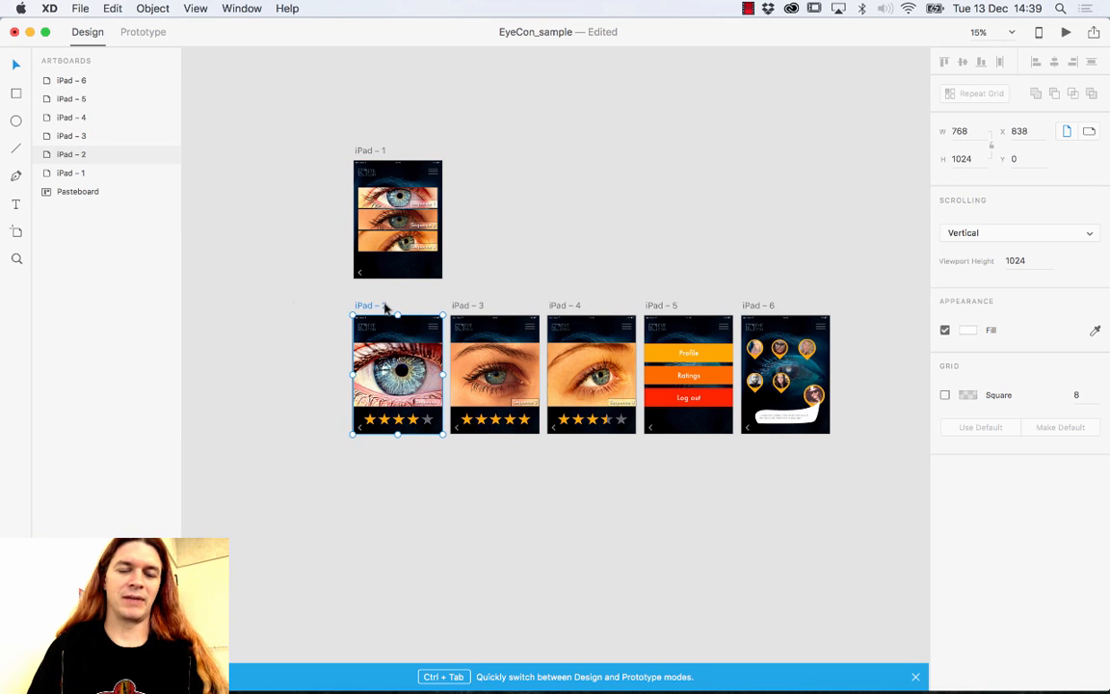
pyautogui.moveTo(385, 307); pyautogui.dragTo(295, 307)
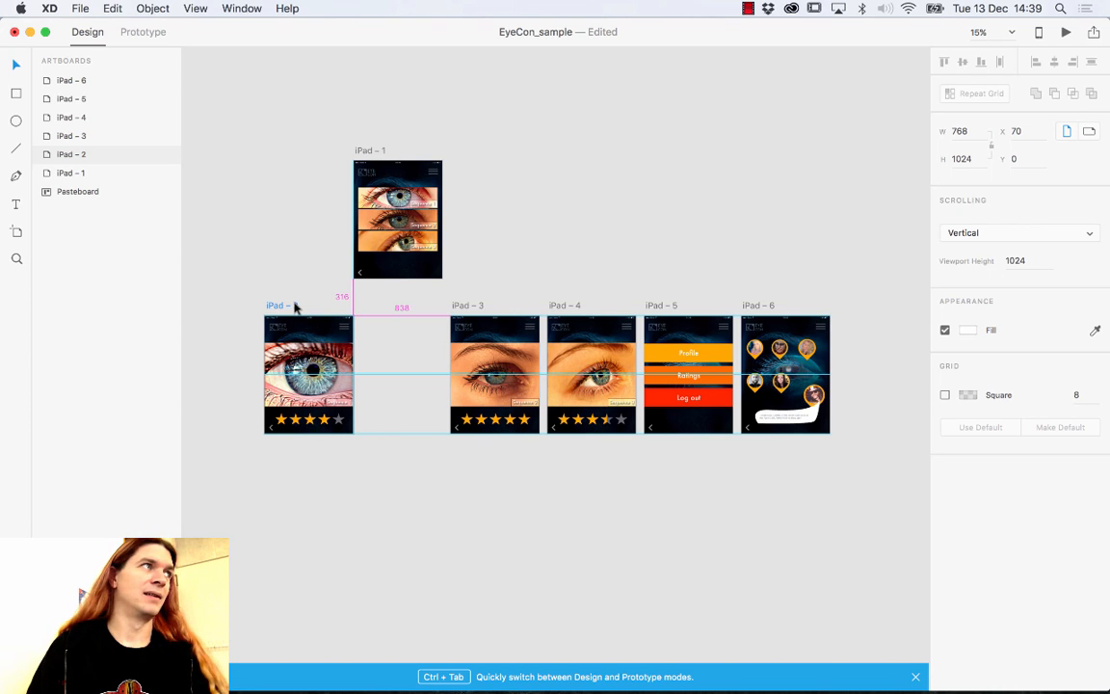
pyautogui.moveTo(295, 306); pyautogui.dragTo(295, 307)
pyautogui.moveTo(476, 309); pyautogui.dragTo(412, 304)
pyautogui.moveTo(574, 304); pyautogui.dragTo(529, 307)
pyautogui.moveTo(659, 305); pyautogui.dragTo(640, 306)
pyautogui.moveTo(748, 307); pyautogui.dragTo(758, 305)
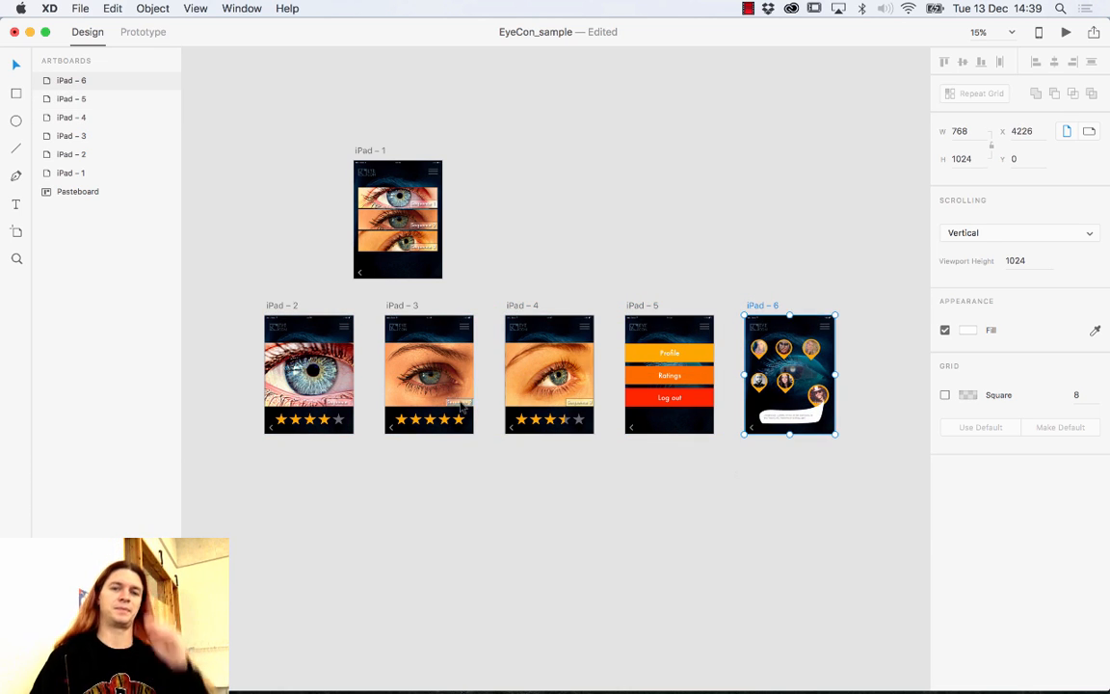
pyautogui.moveTo(358, 157); pyautogui.dragTo(510, 134)
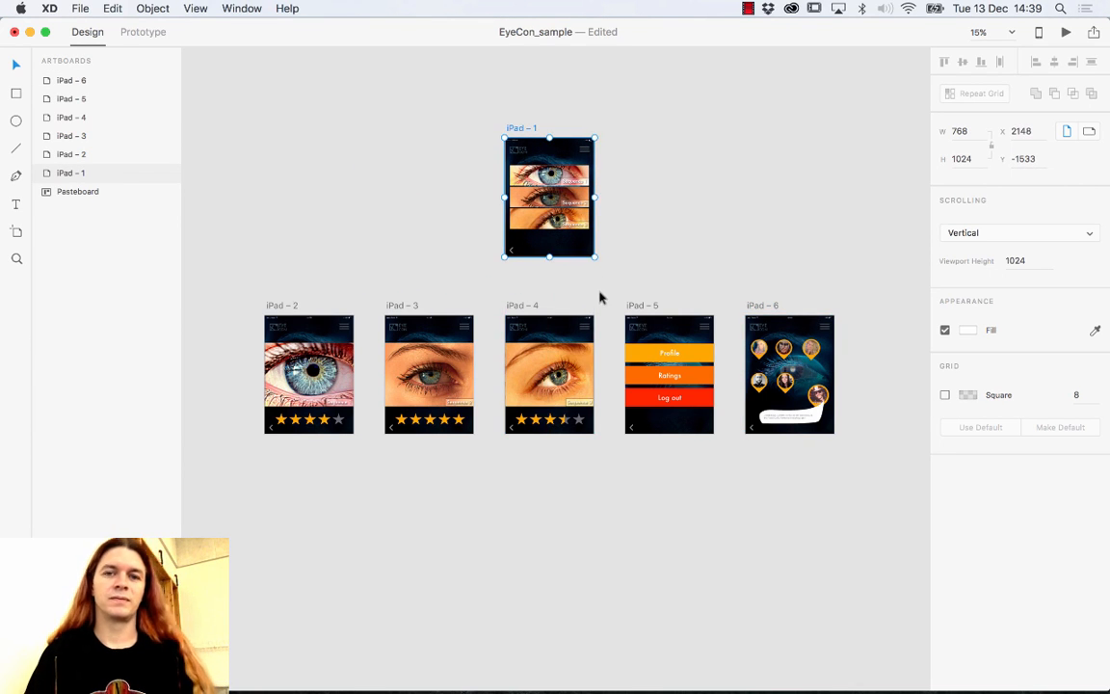
pyautogui.click(642, 238)
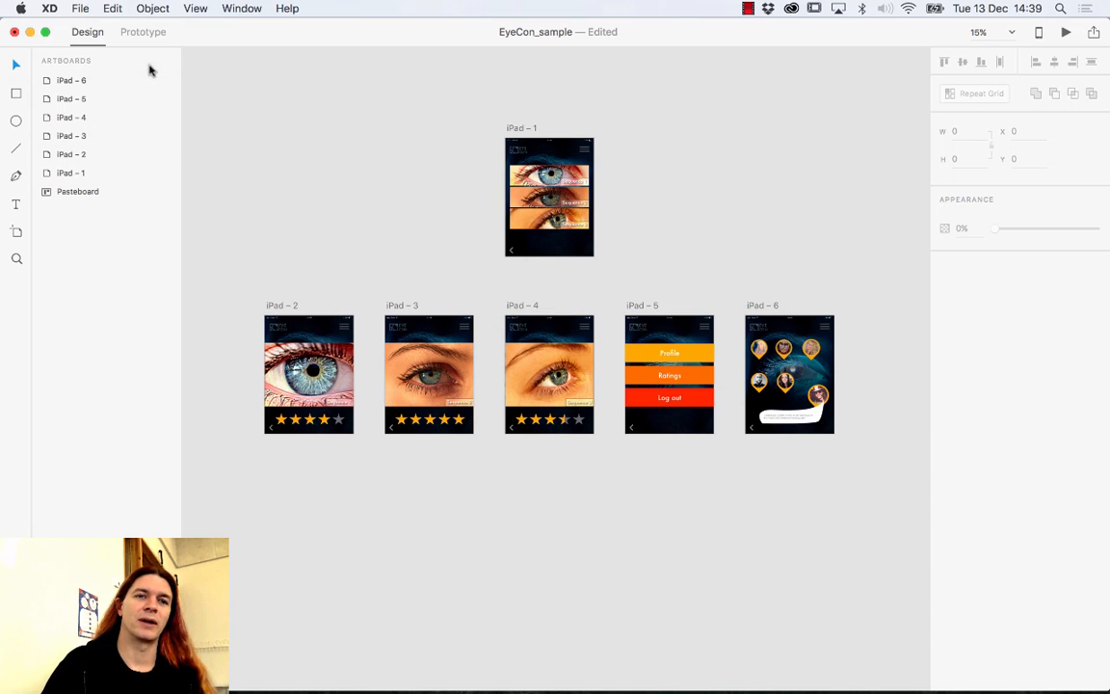
# In Prototype mode, select the menu icon group on iPad – 1 and frame it in view.
pyautogui.click(142, 36)
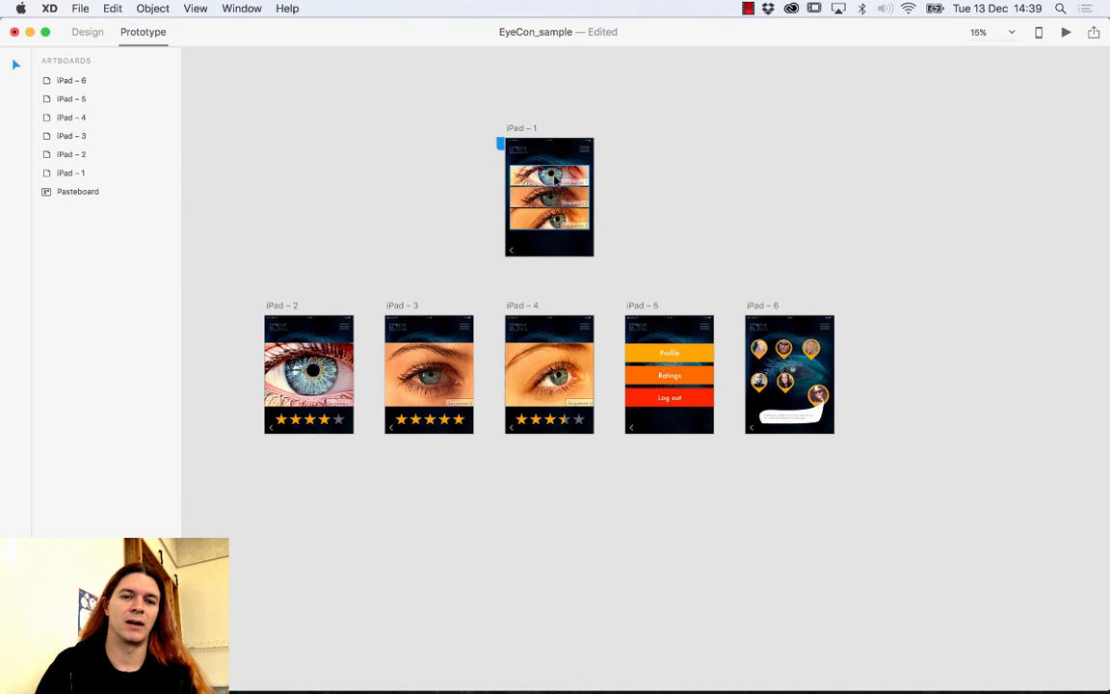
pyautogui.click(550, 175)
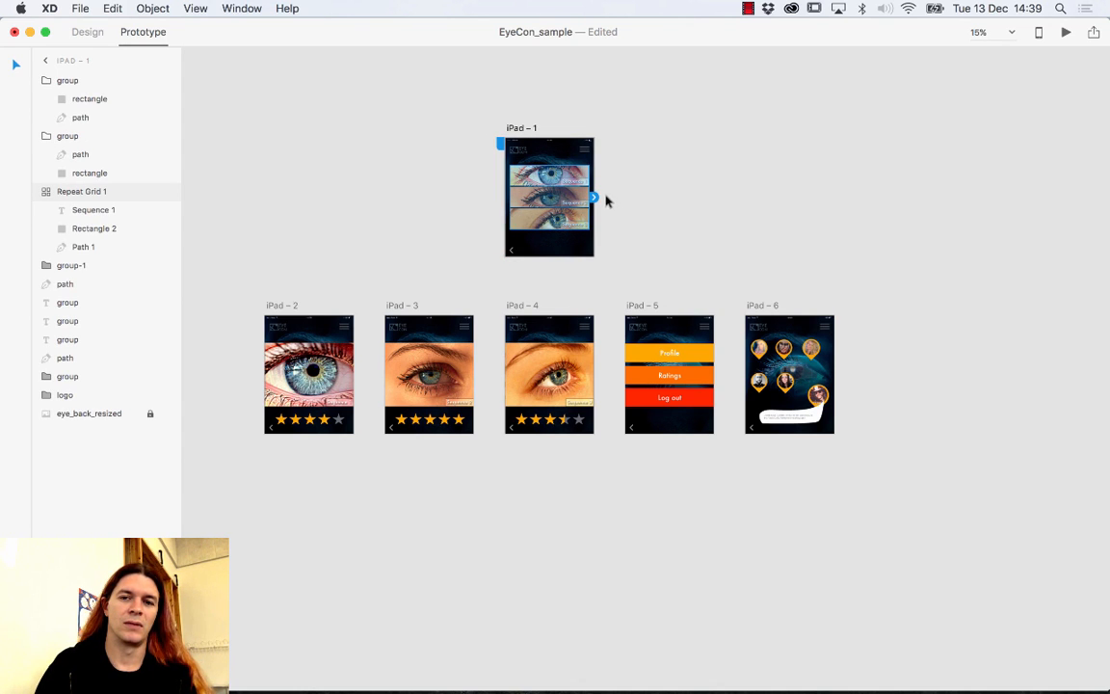
pyautogui.click(585, 153)
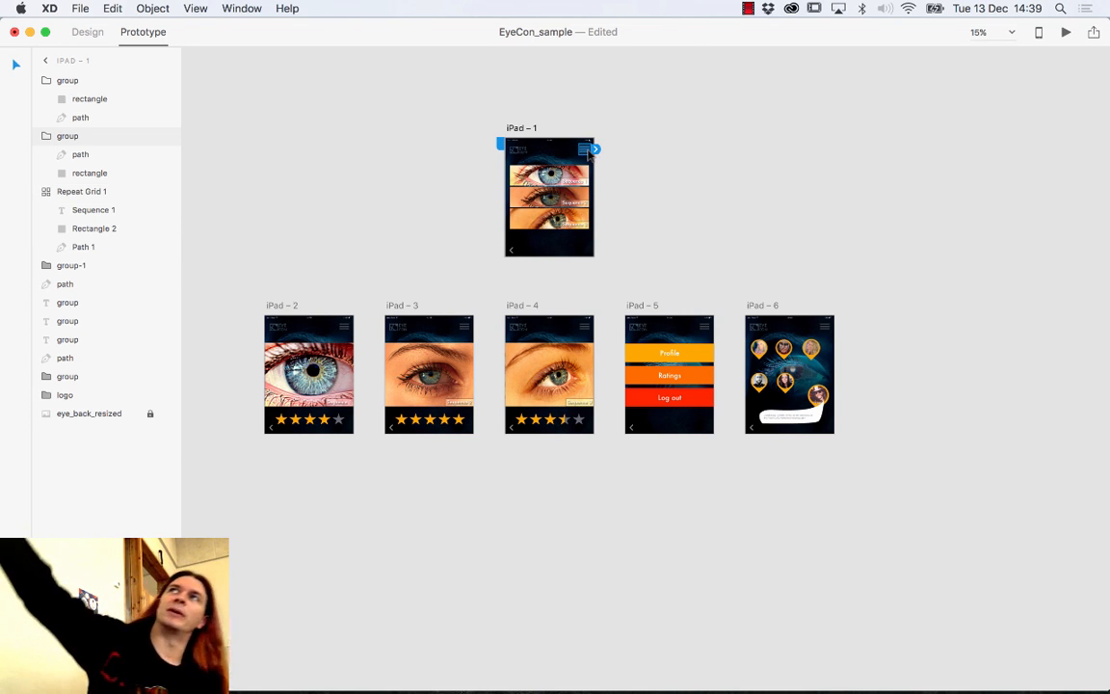
pyautogui.press('super+equal')
pyautogui.moveTo(569, 136); pyautogui.dragTo(761, 522)
pyautogui.moveTo(636, 230); pyautogui.dragTo(626, 384)
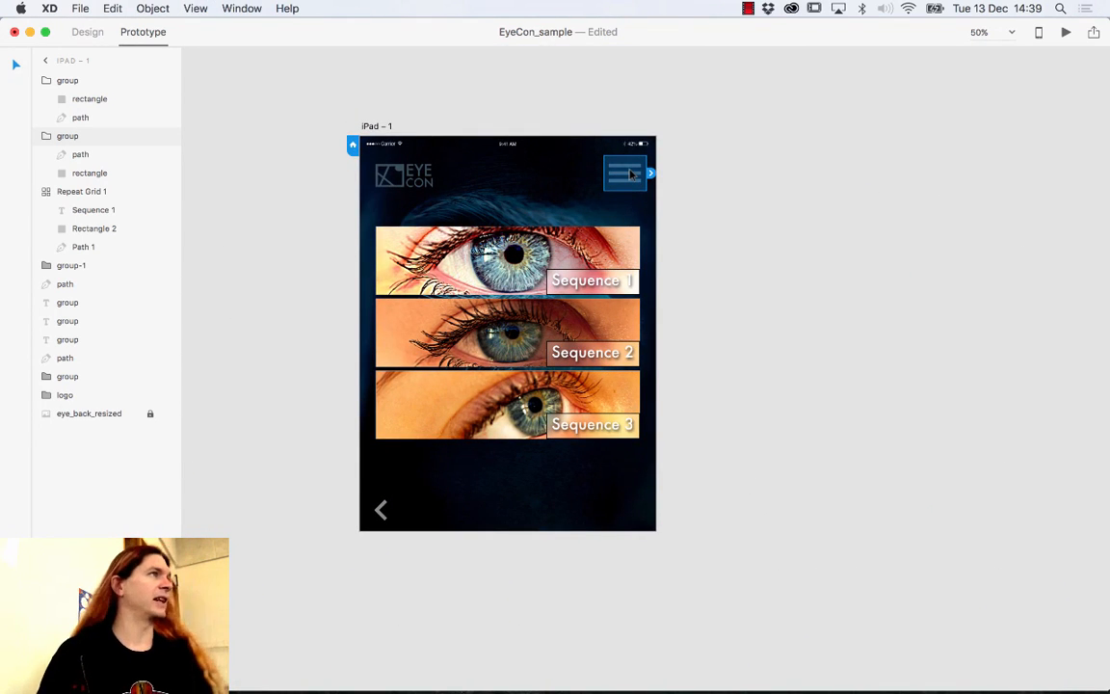
pyautogui.scroll(-10, 827, 394)
pyautogui.hscroll(2, 828, 394)
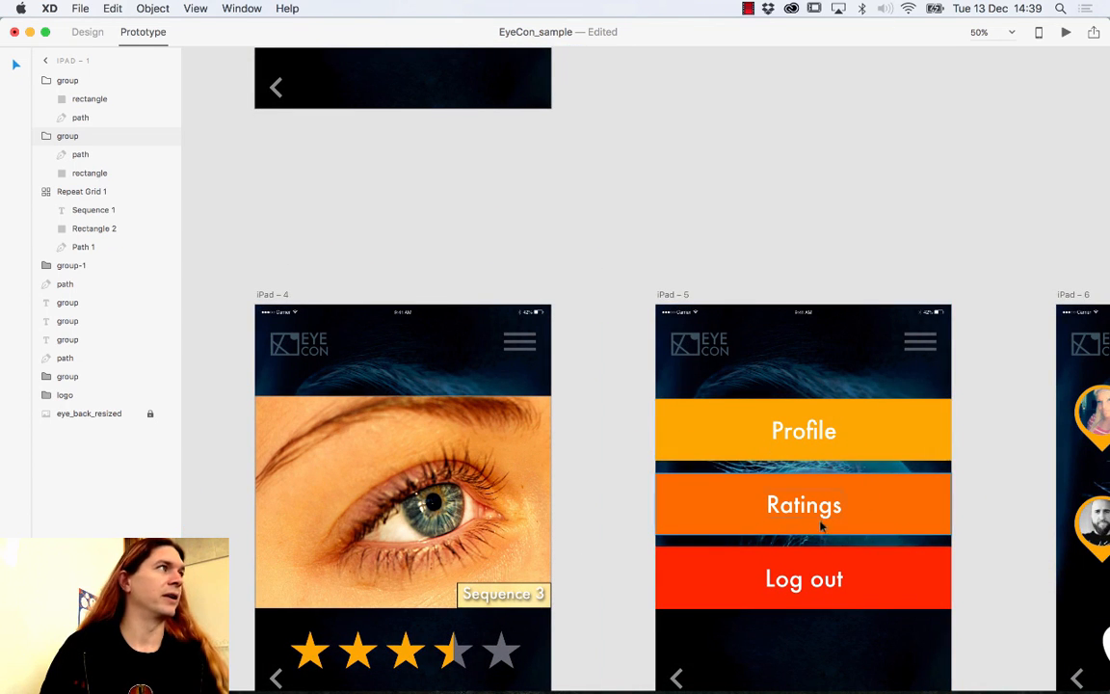
pyautogui.moveTo(634, 228); pyautogui.dragTo(637, 494)
pyautogui.scroll(3, 631, 434)
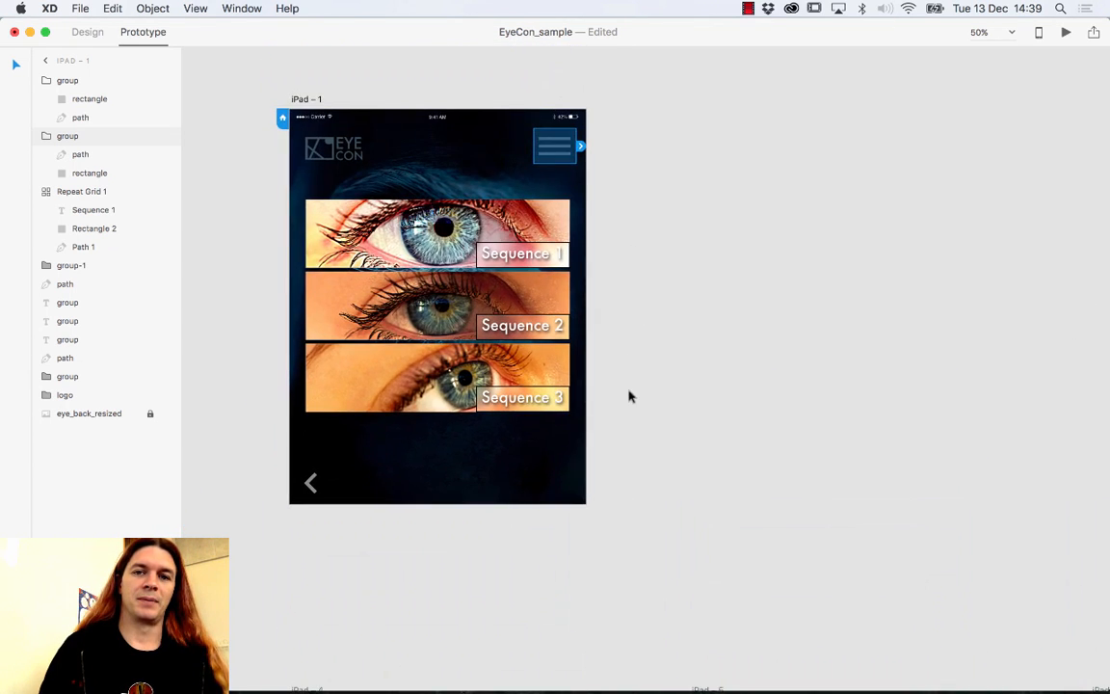
pyautogui.press('super+minus')
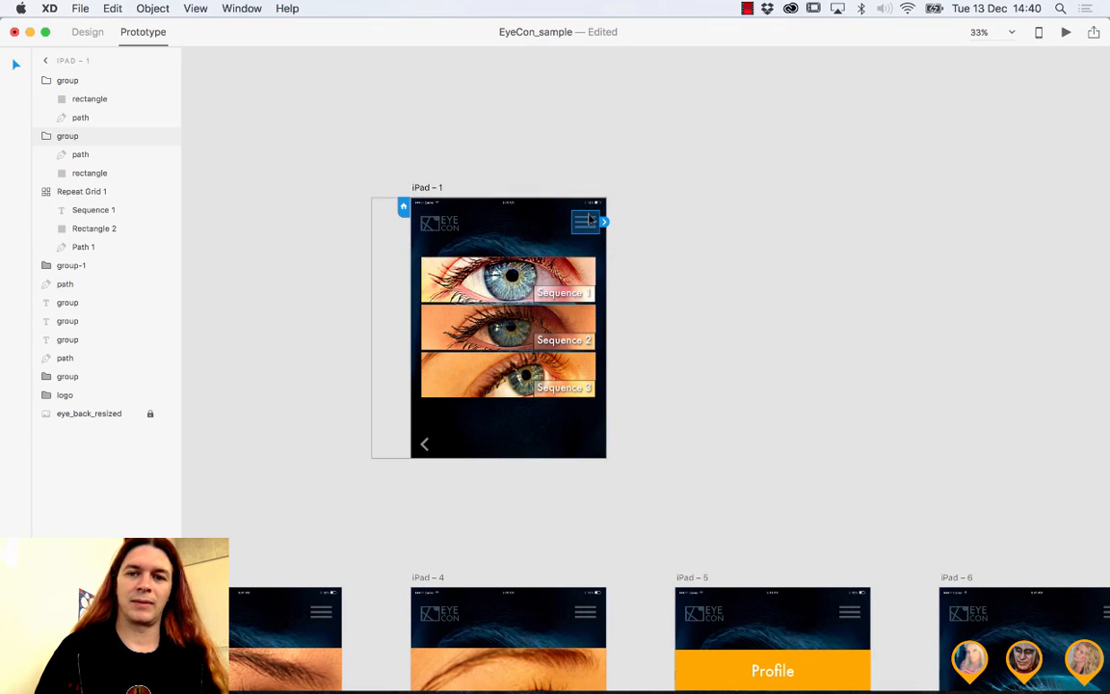
# Drag the menu icon's connector onto iPad – 5, creating a 0.2 s Dissolve, Ease Out link.
pyautogui.click(604, 222)
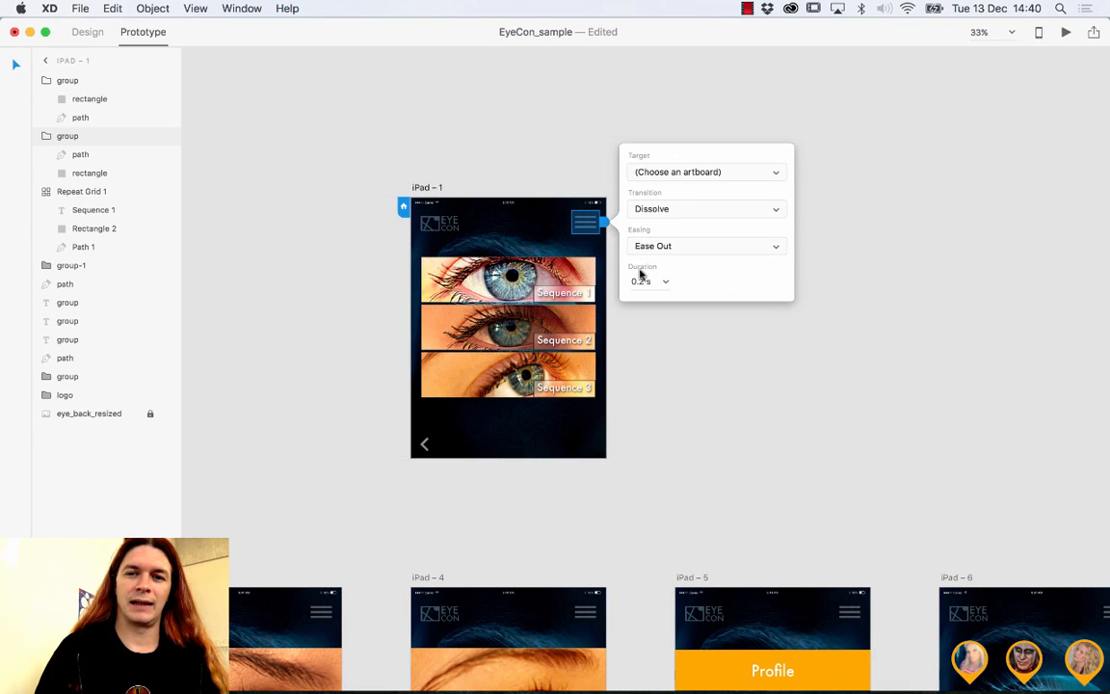
pyautogui.click(594, 227)
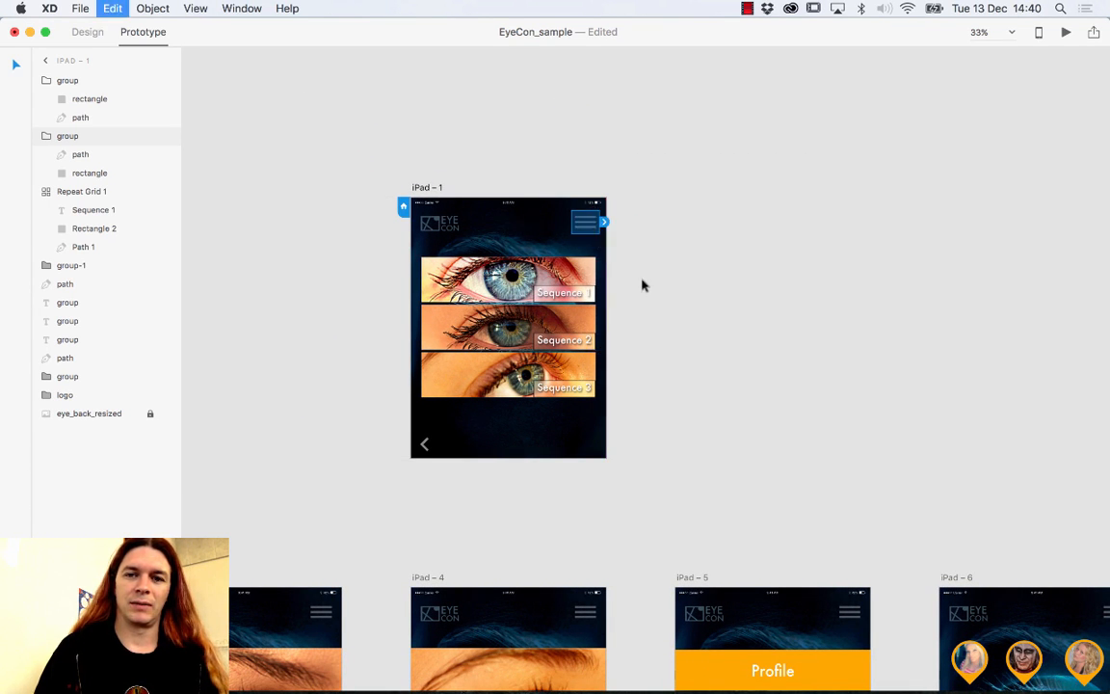
pyautogui.moveTo(605, 221); pyautogui.dragTo(651, 269)
pyautogui.press('super+z')
pyautogui.moveTo(404, 341); pyautogui.dragTo(637, 299)
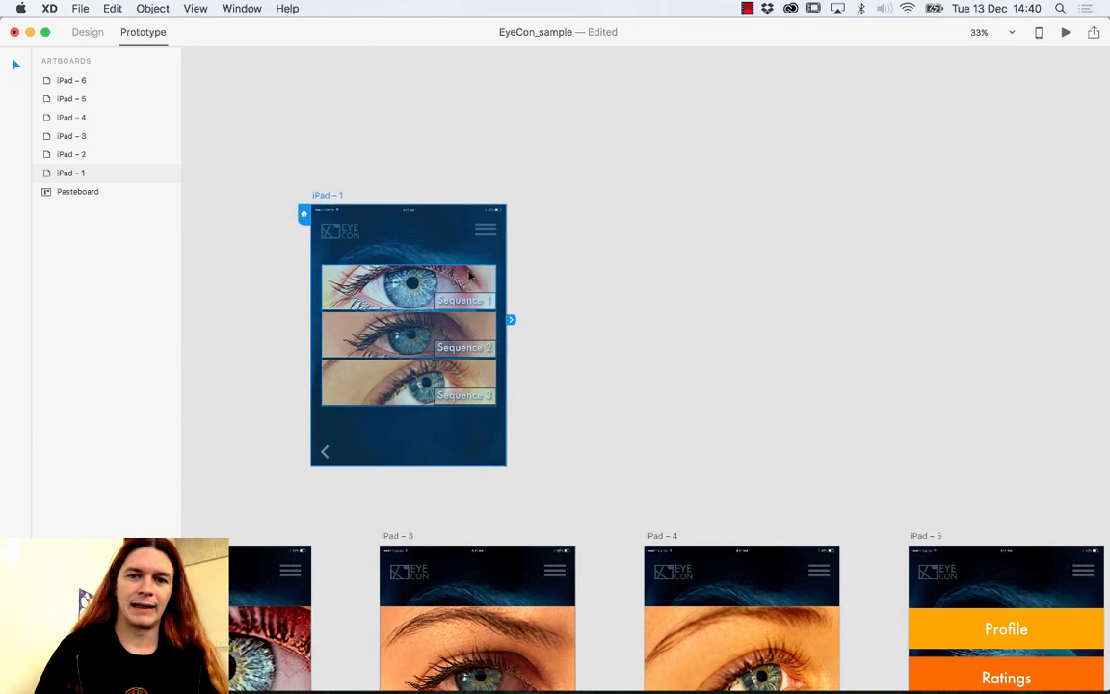
pyautogui.click(487, 232)
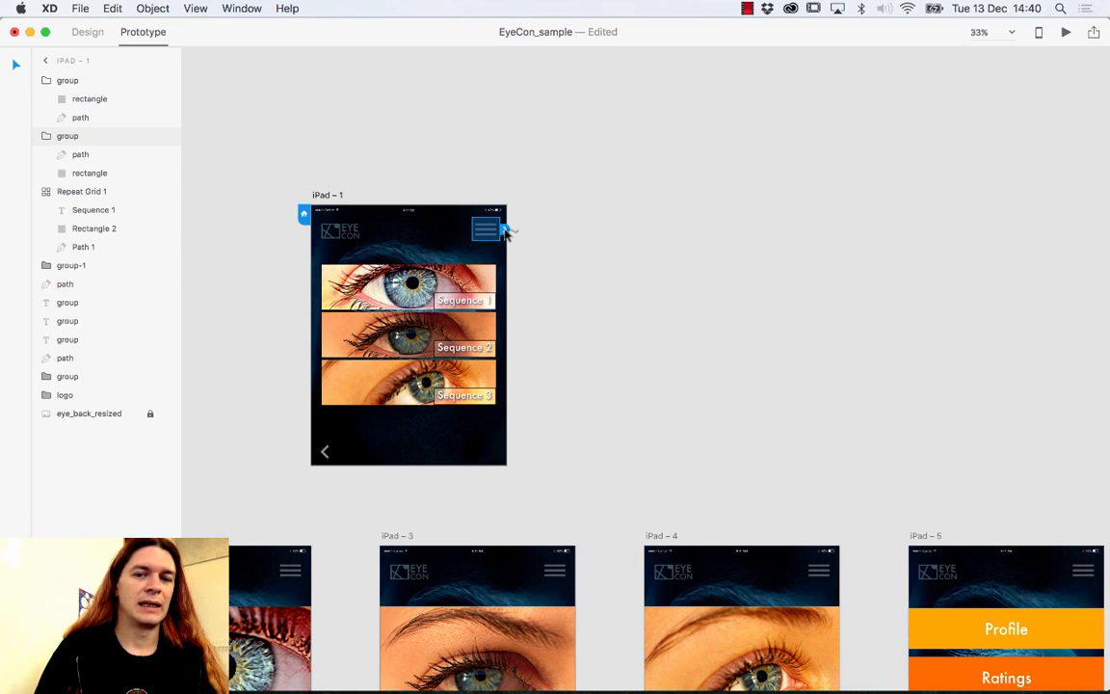
pyautogui.moveTo(504, 231); pyautogui.dragTo(998, 588)
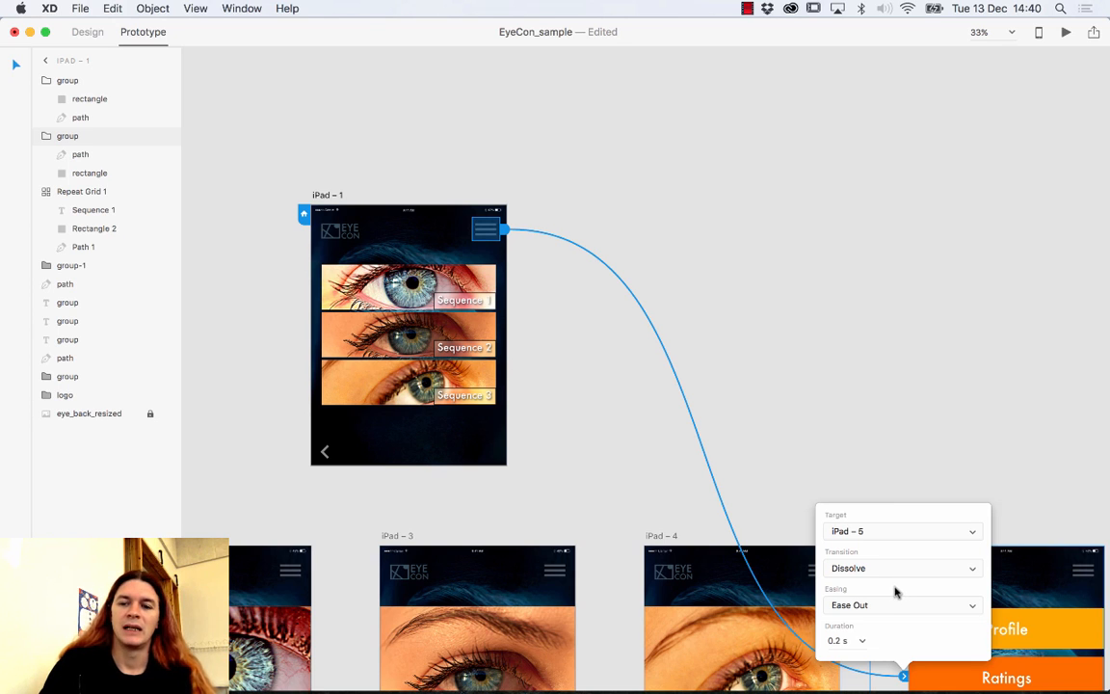
# Change the menu link's transition to Slide Down, leaving easing on Ease Out.
pyautogui.click(914, 574)
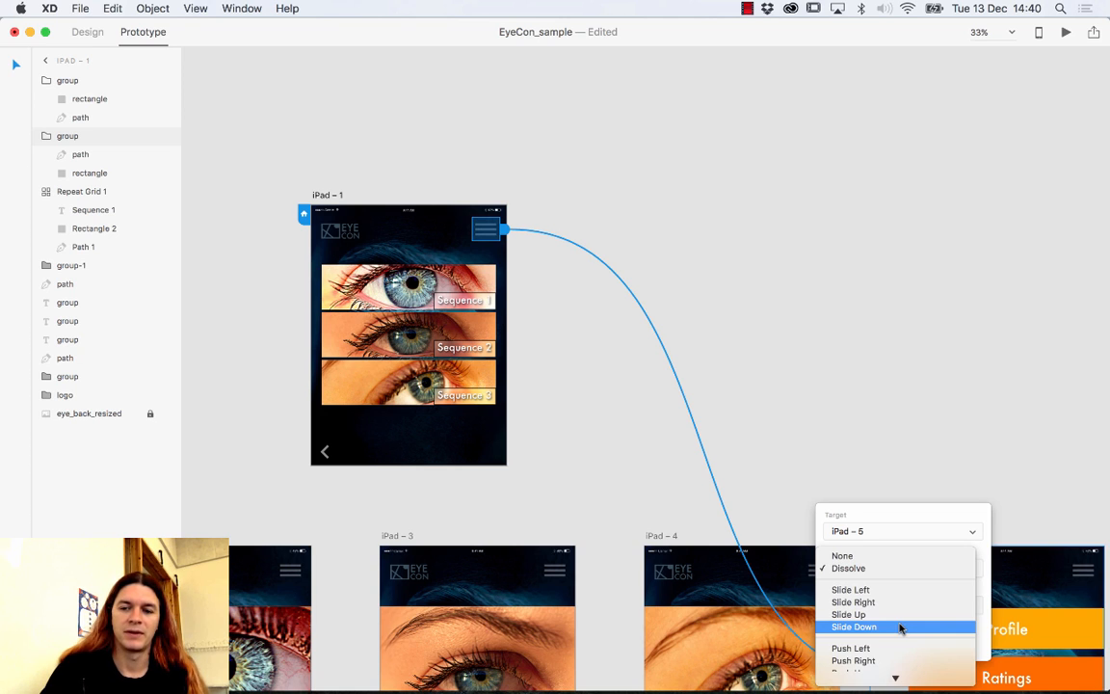
pyautogui.click(900, 628)
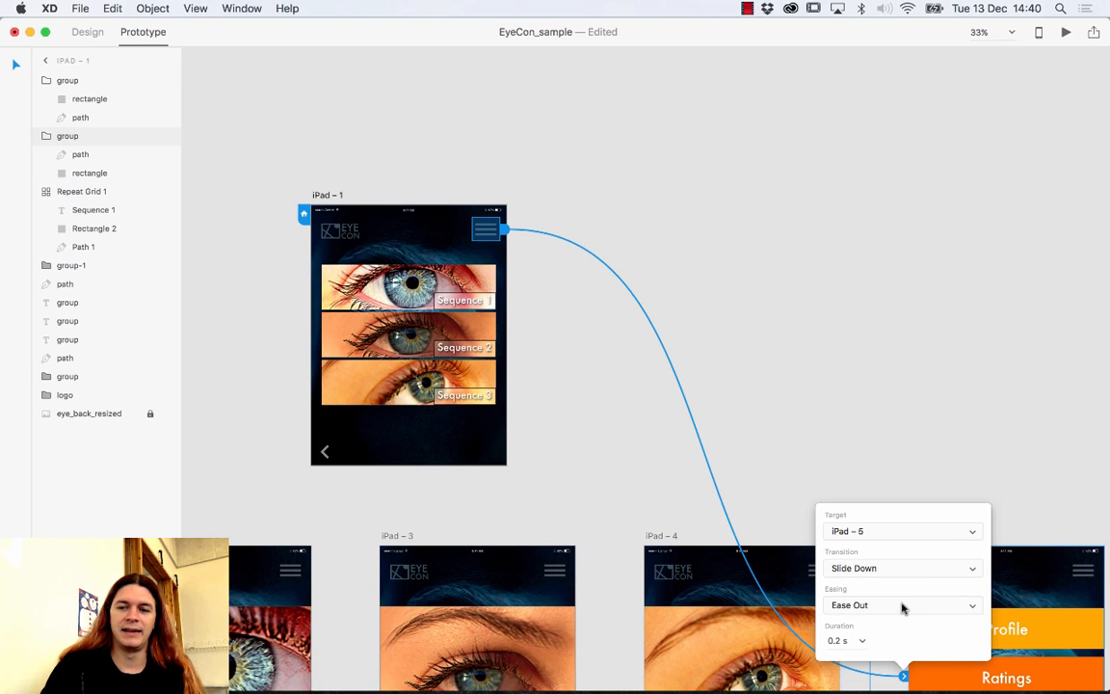
pyautogui.click(902, 607)
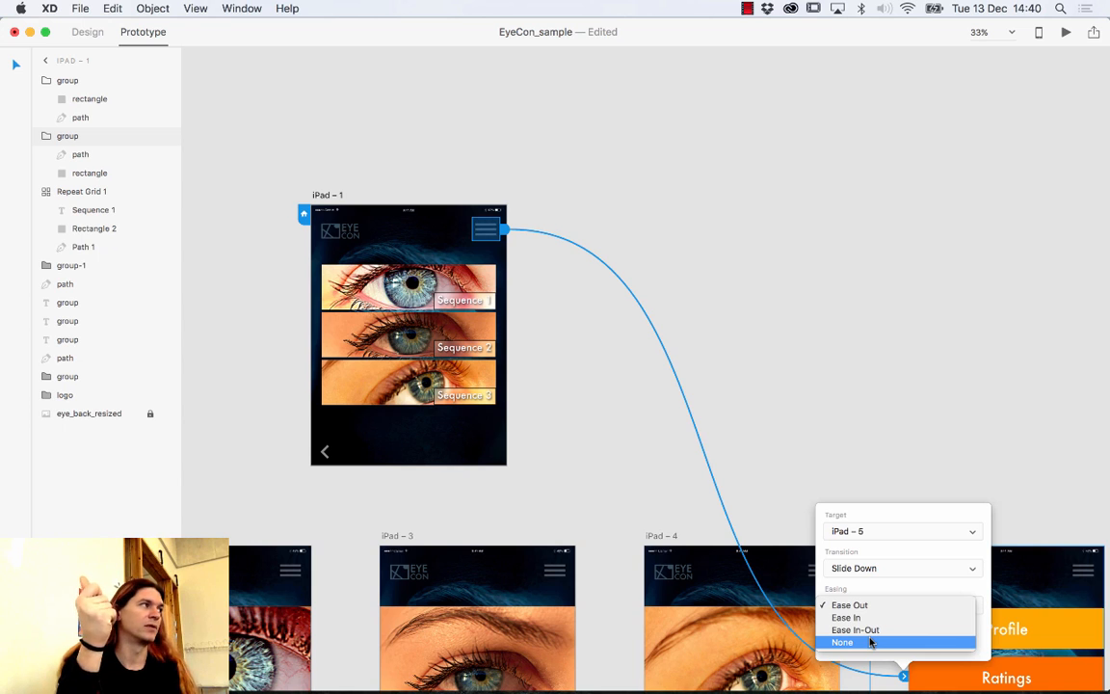
pyautogui.click(884, 604)
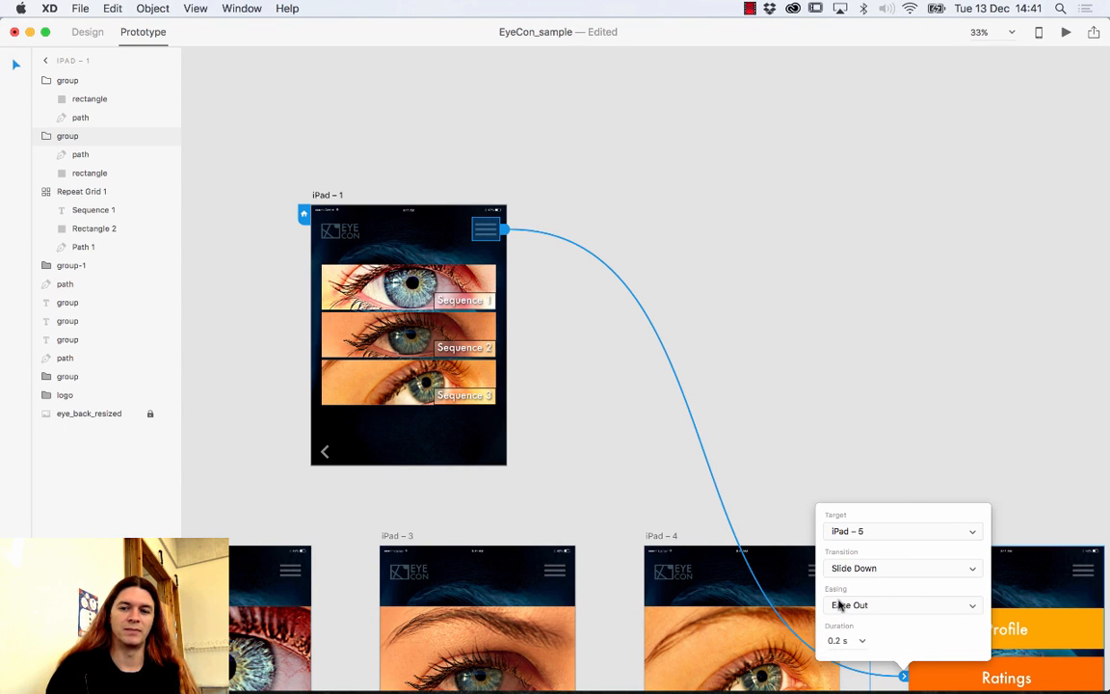
pyautogui.click(852, 606)
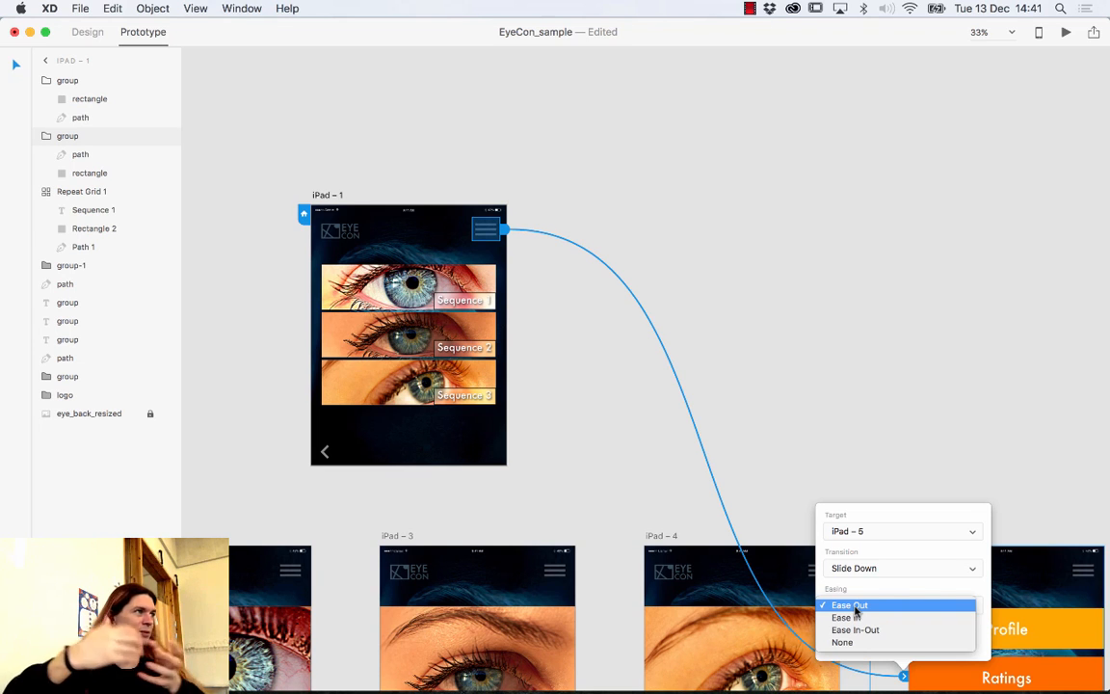
# Edit the link's Duration field, changing it from 0.2 s to 0.1 s.
pyautogui.click(854, 604)
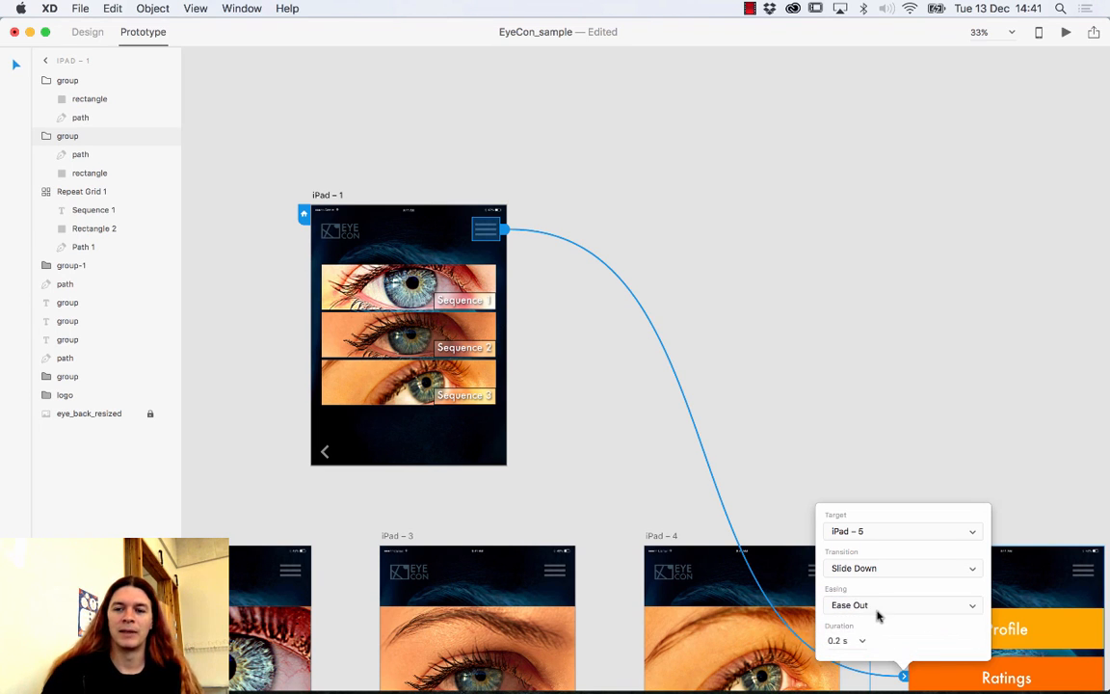
pyautogui.click(838, 641)
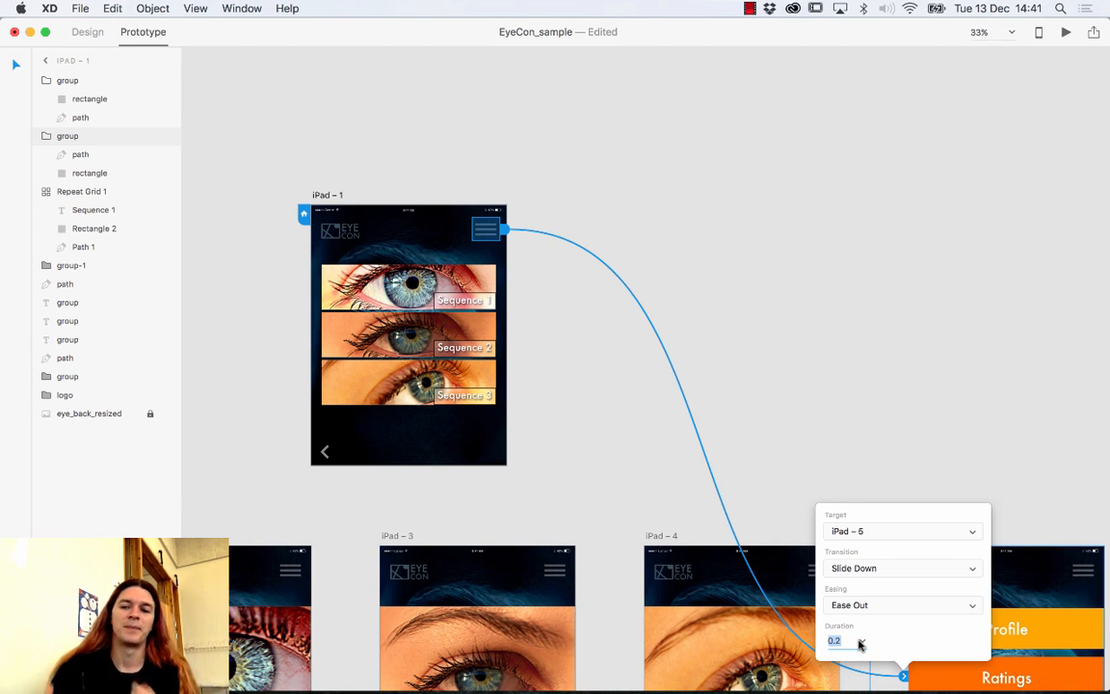
pyautogui.click(863, 643)
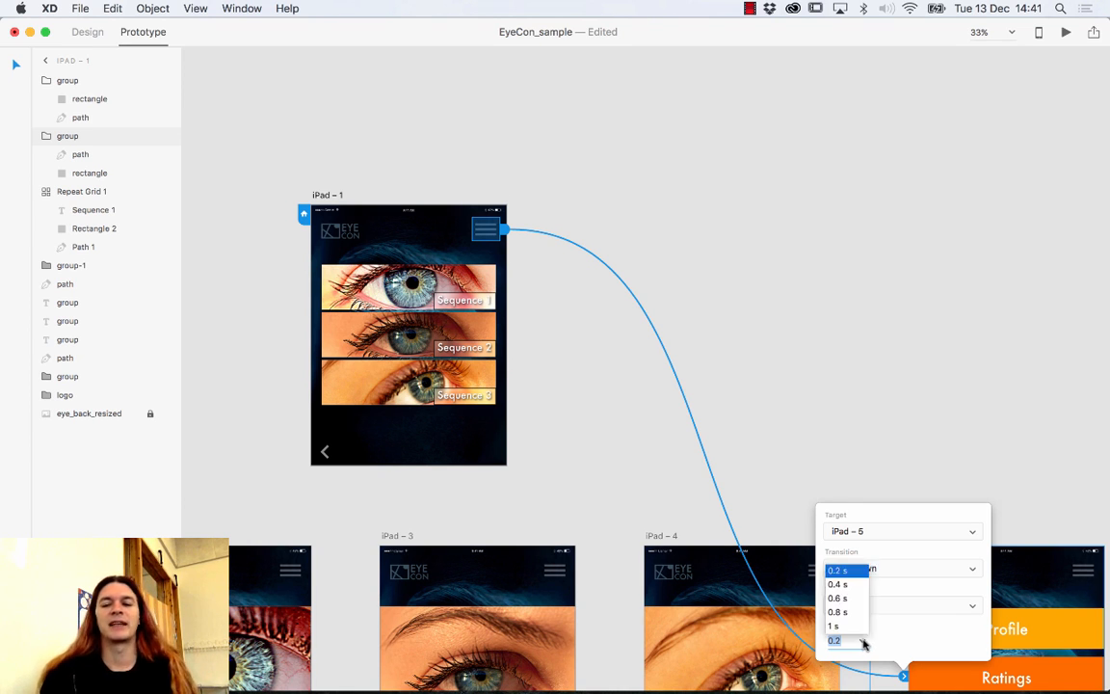
pyautogui.click(911, 633)
pyautogui.moveTo(847, 640); pyautogui.dragTo(811, 649)
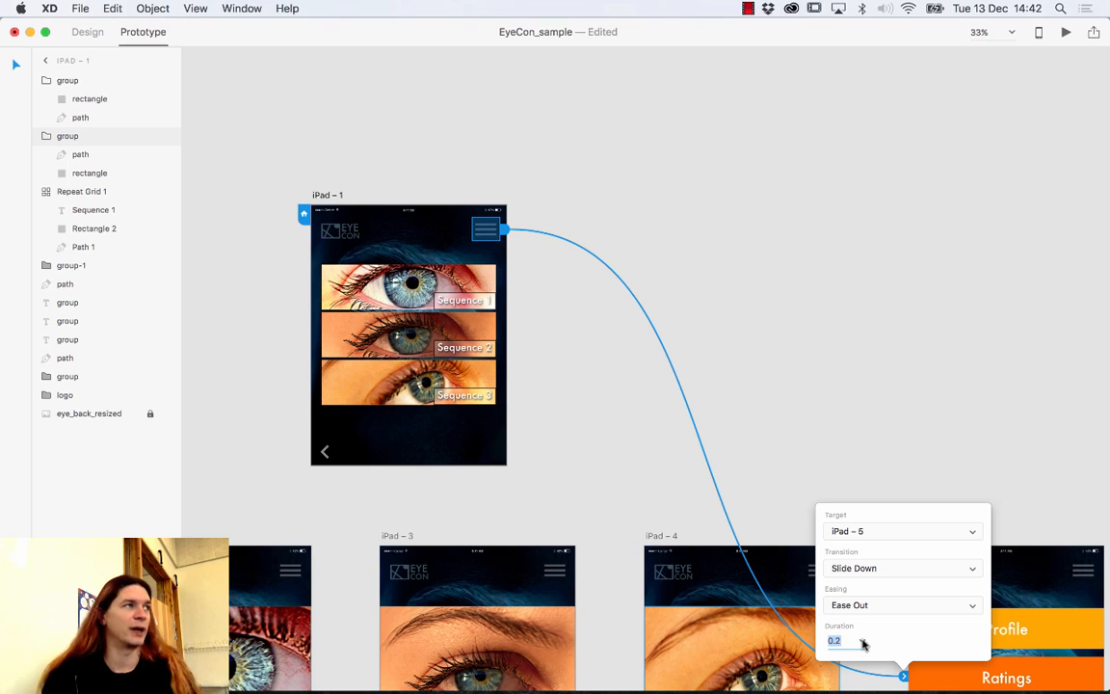
pyautogui.click(864, 644)
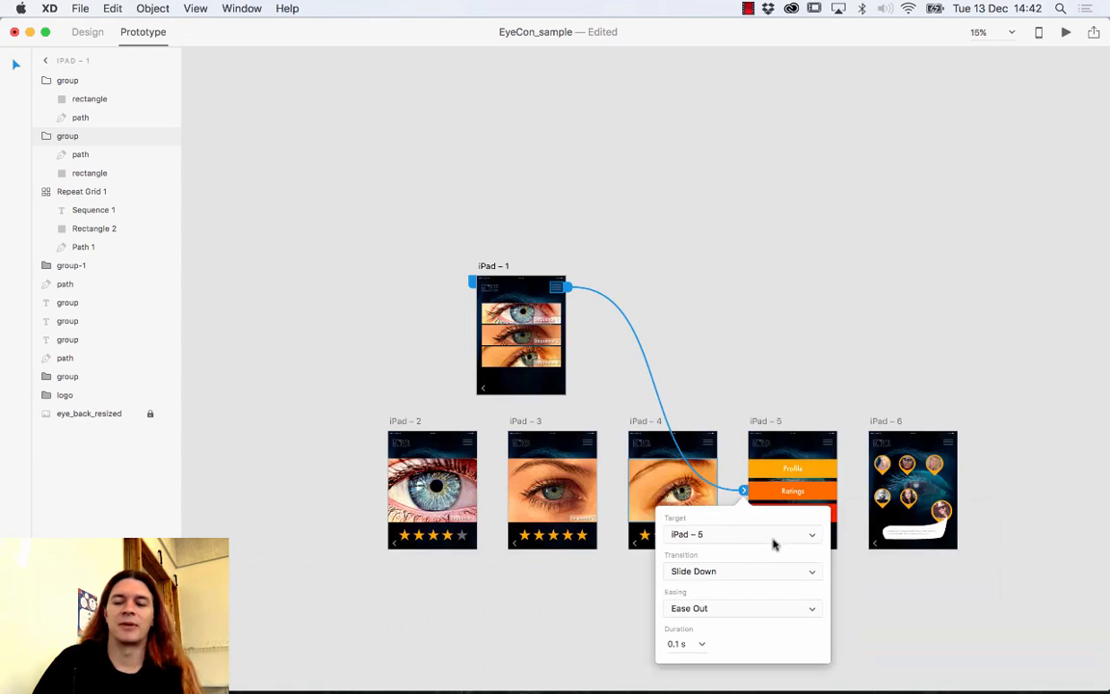
pyautogui.click(776, 537)
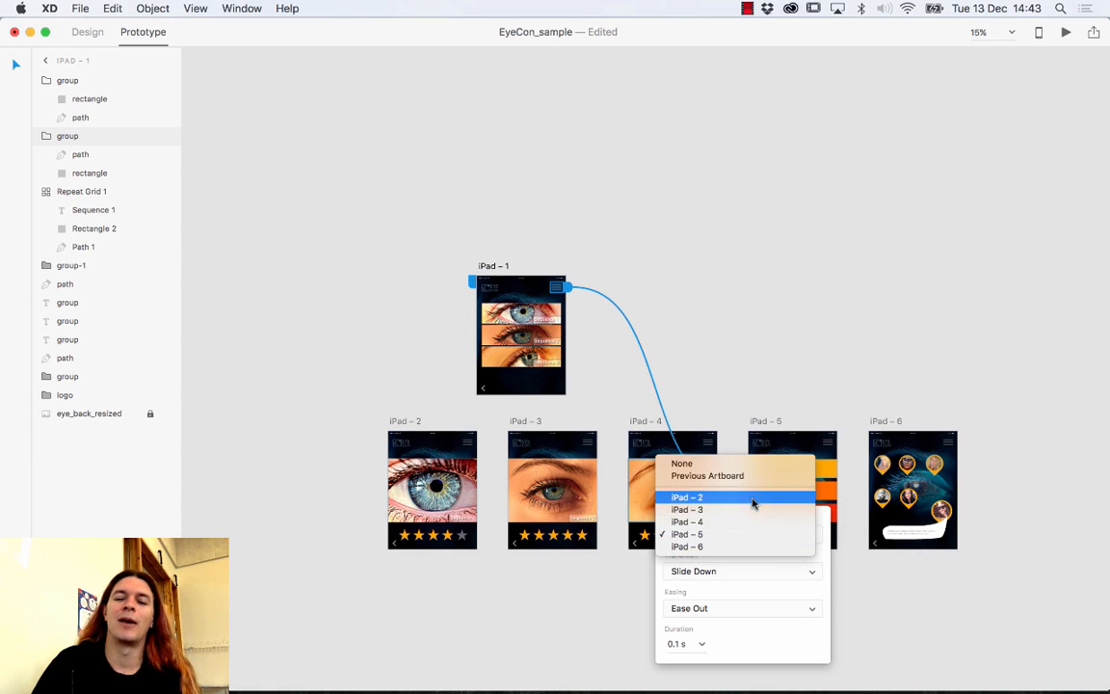
# Keep the menu link's target set to iPad – 5 after trying iPad – 4.
pyautogui.click(721, 523)
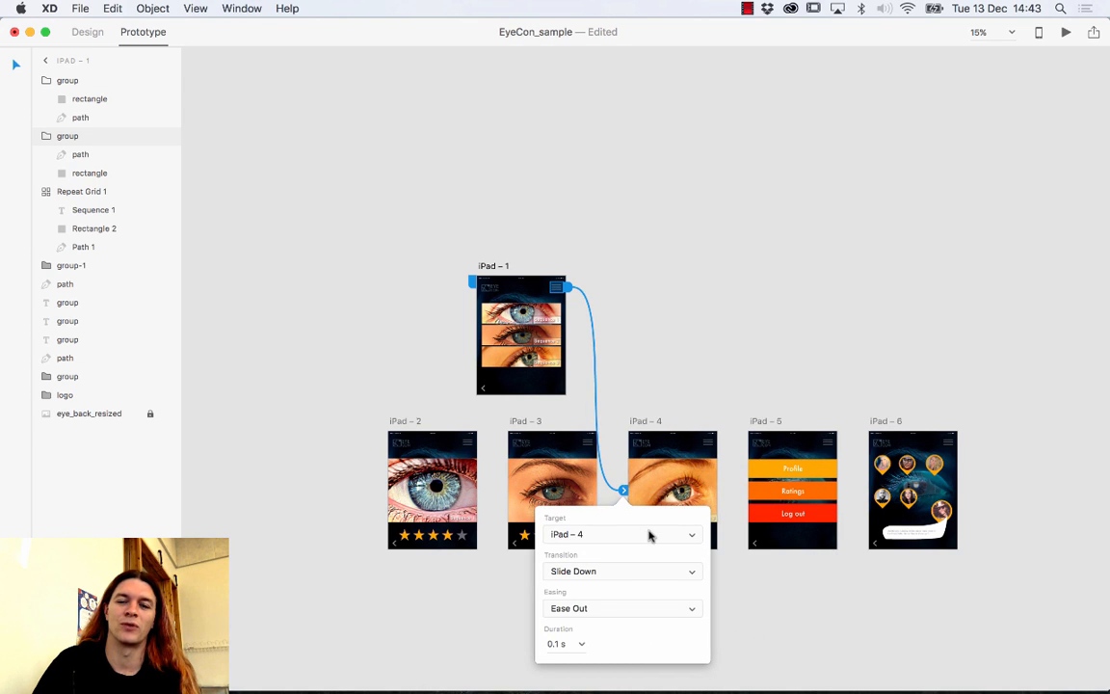
pyautogui.click(649, 537)
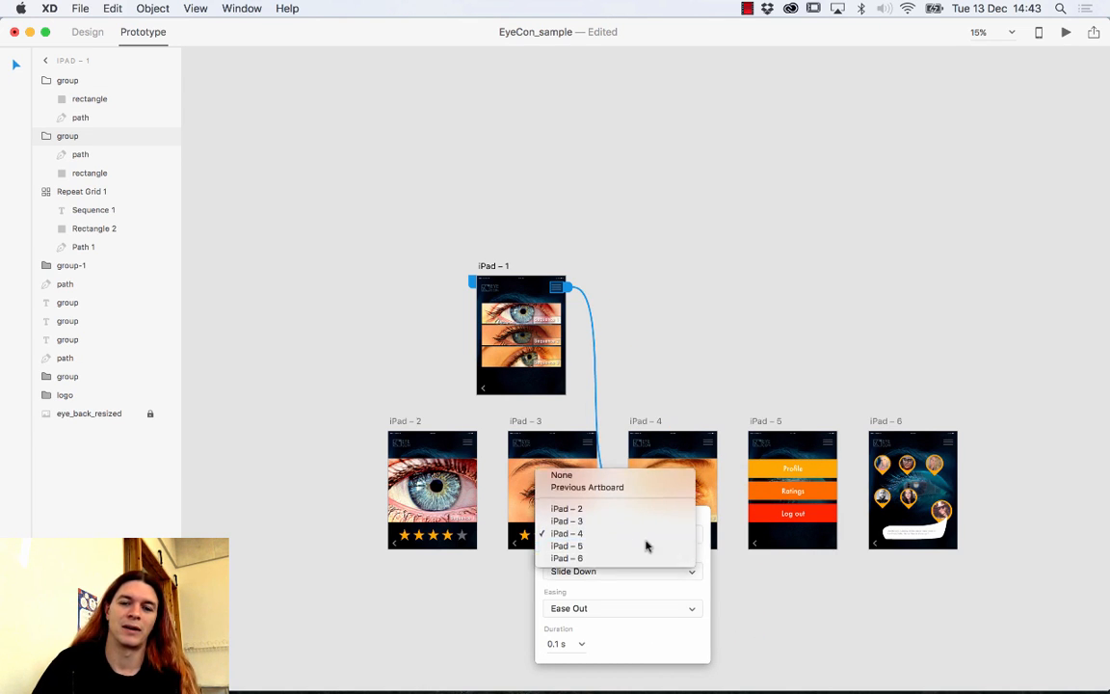
pyautogui.click(650, 545)
pyautogui.moveTo(741, 490)
pyautogui.mouseDown()
pyautogui.moveTo(632, 491)
pyautogui.moveTo(694, 479)
pyautogui.moveTo(743, 491)
pyautogui.mouseUp()
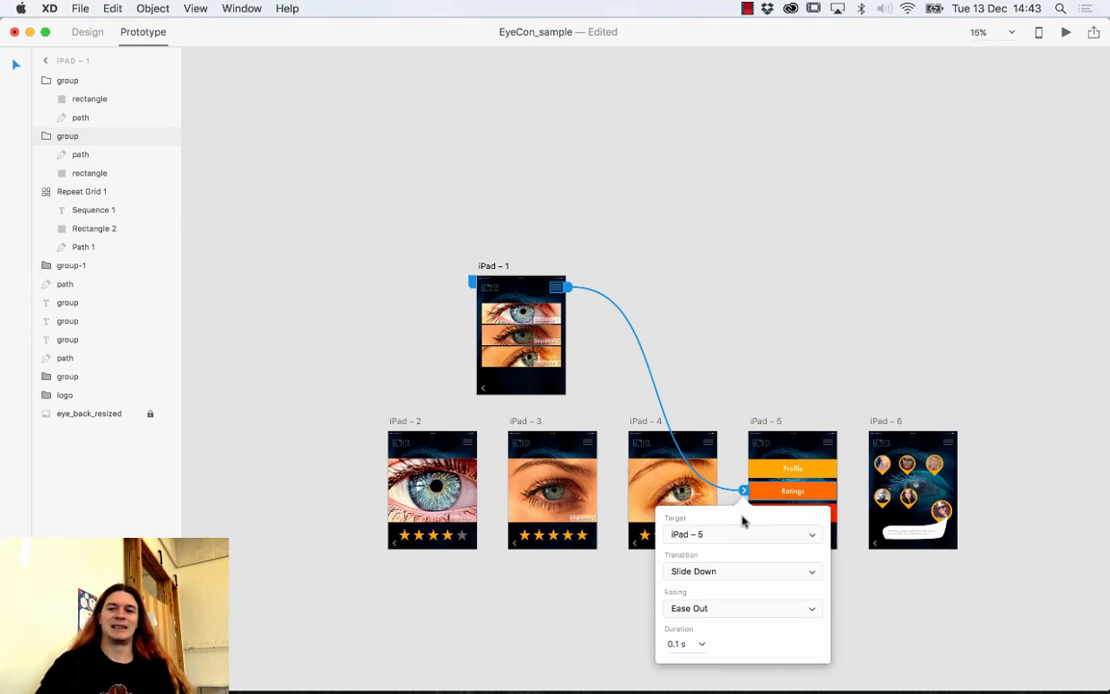
# Save EyeCon_sample and select the first eye row inside iPad – 1's Repeat Grid.
pyautogui.press('super+s')
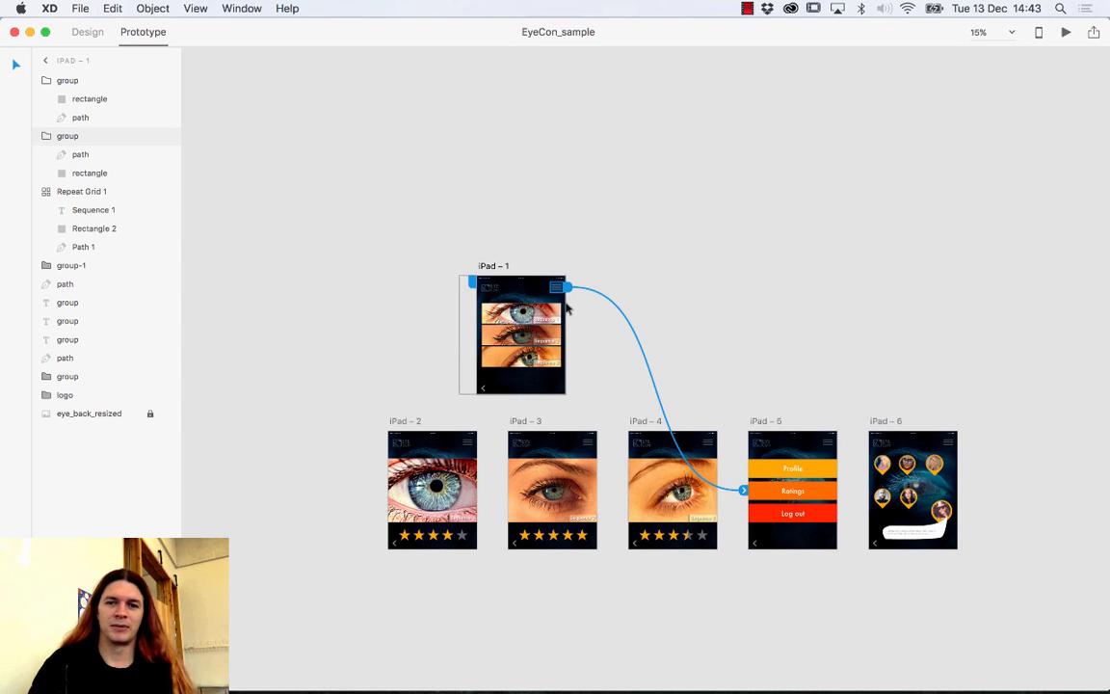
pyautogui.click(522, 315)
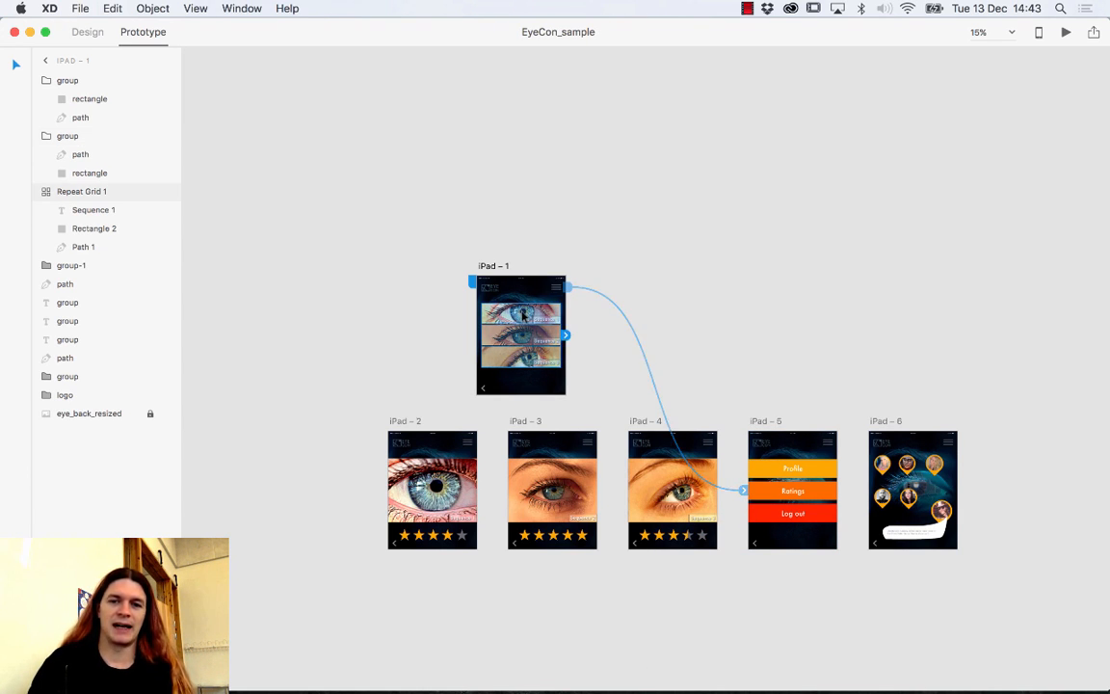
pyautogui.doubleClick(525, 318)
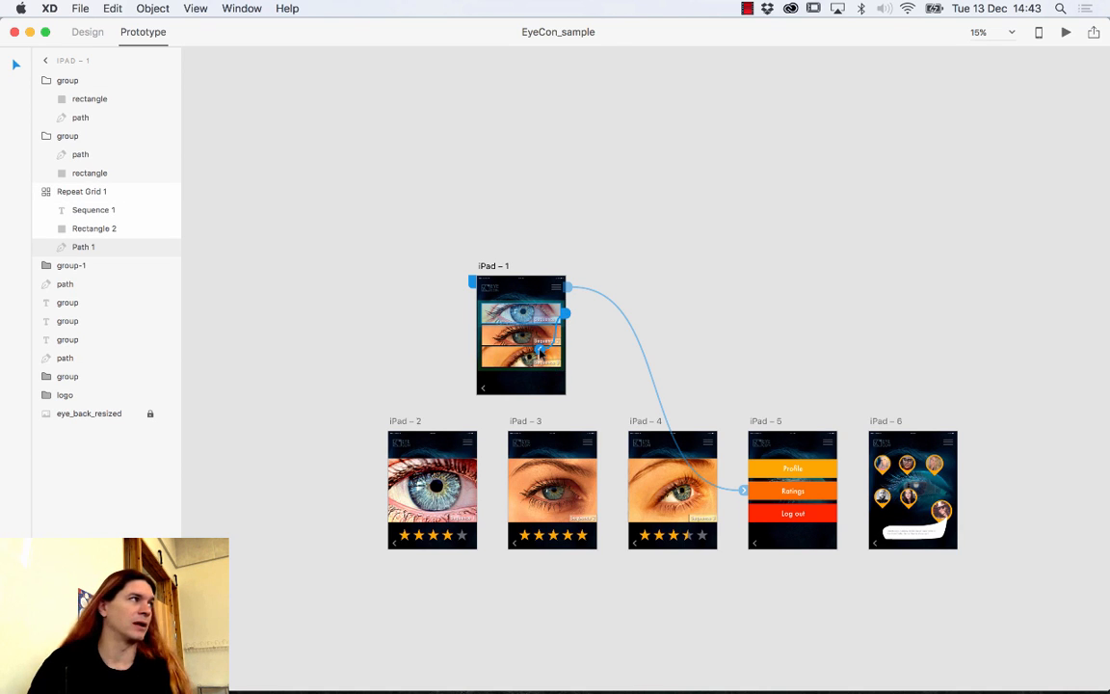
# Drag connectors from the first, middle and third eye rows onto iPad – 2, 3 and 4.
pyautogui.moveTo(564, 313); pyautogui.dragTo(470, 446)
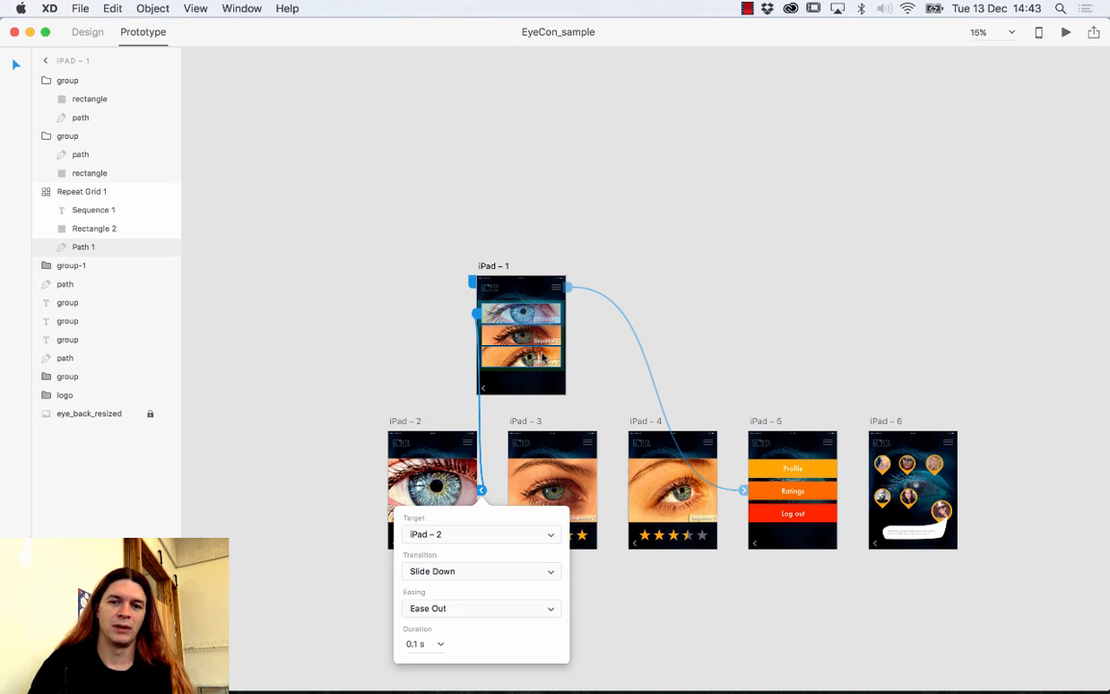
pyautogui.click(549, 340)
pyautogui.click(545, 337)
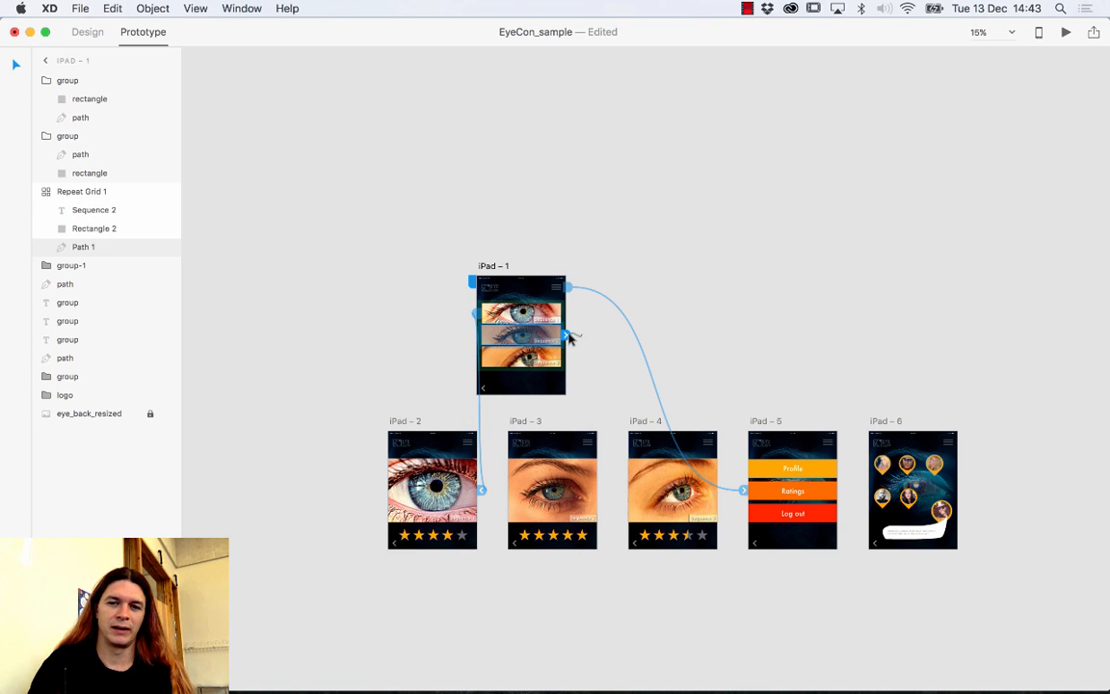
pyautogui.moveTo(567, 336); pyautogui.dragTo(555, 479)
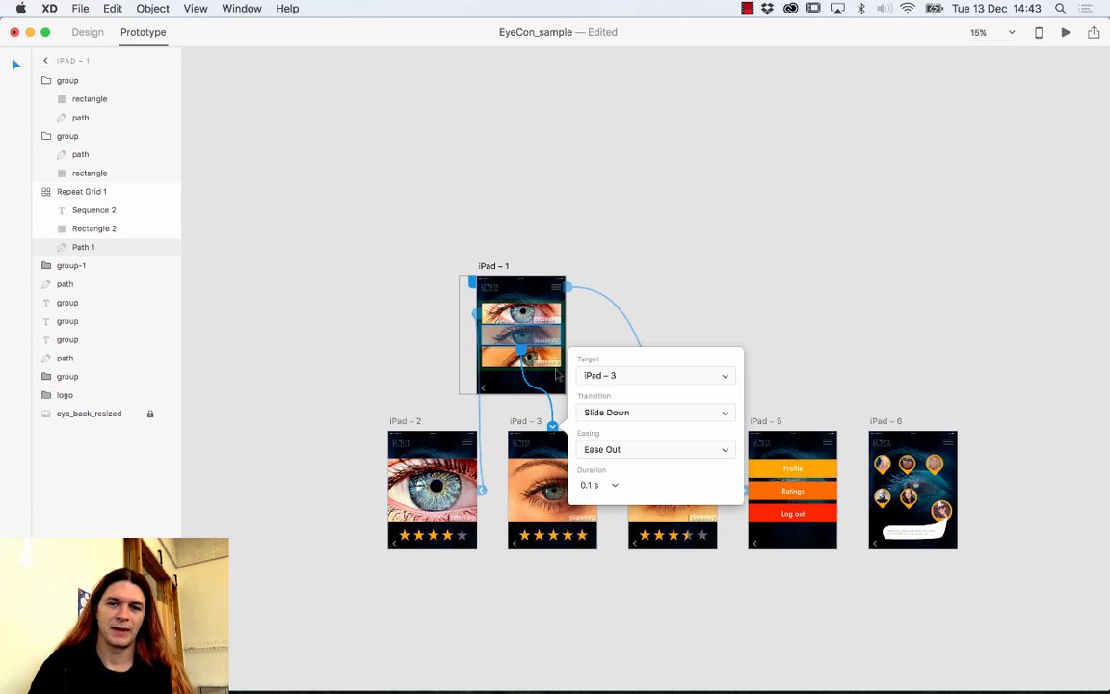
pyautogui.click(502, 358)
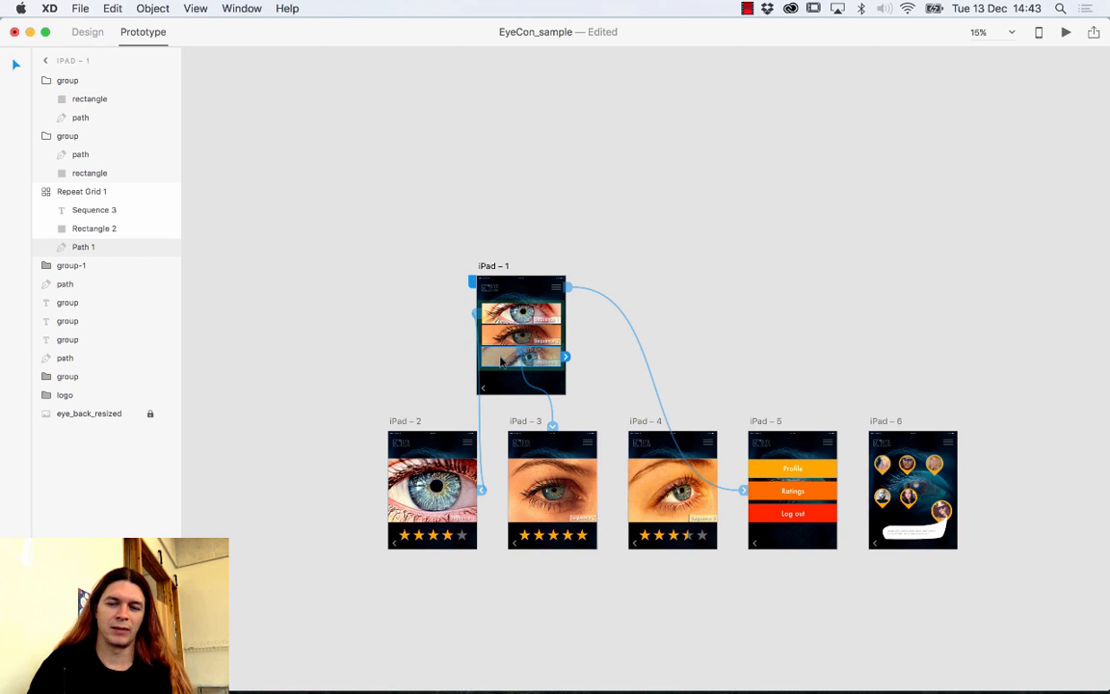
pyautogui.moveTo(566, 356); pyautogui.dragTo(655, 453)
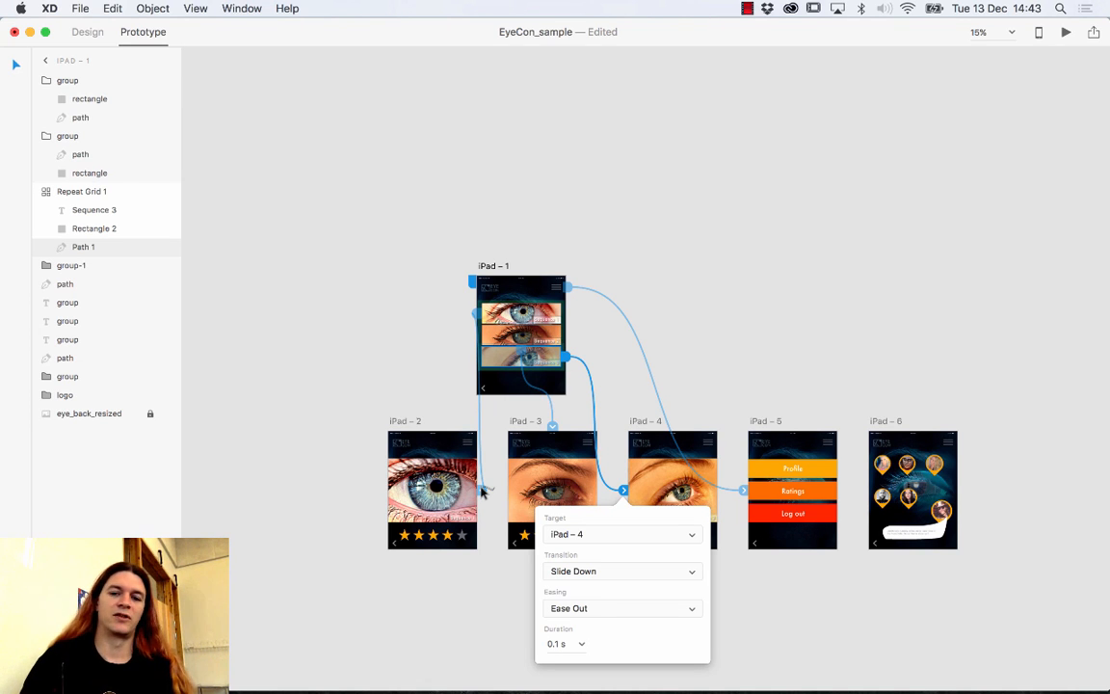
pyautogui.moveTo(485, 491); pyautogui.dragTo(482, 490)
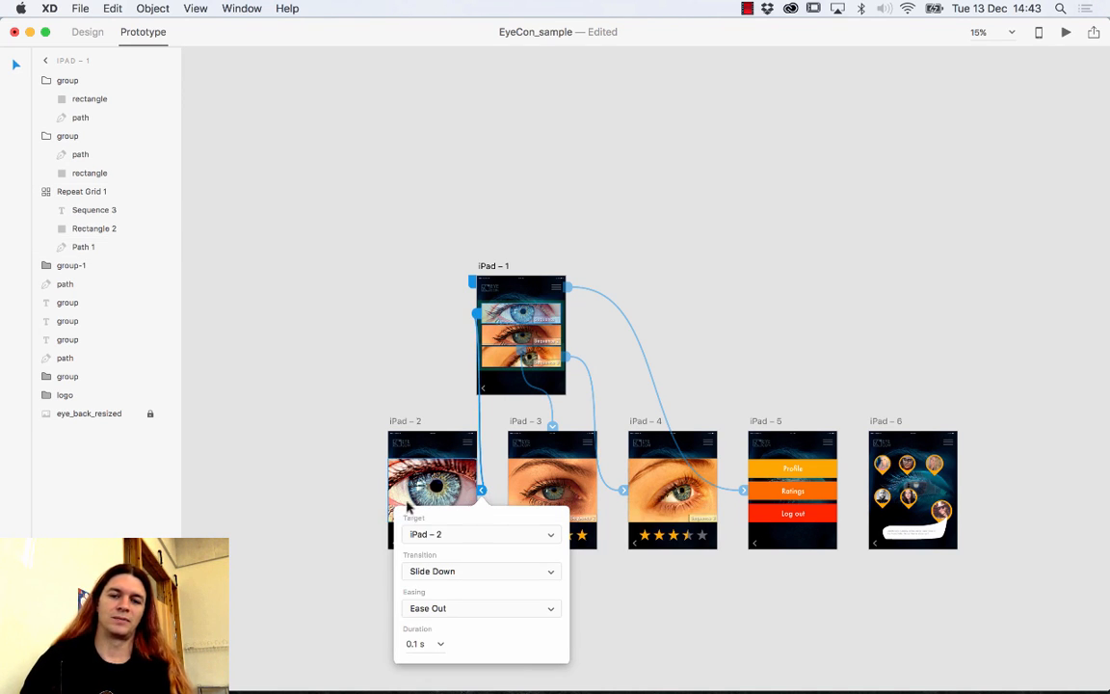
# Give the iPad – 2 link a Dissolve transition, 0.2 s duration and Ease In easing.
pyautogui.click(470, 573)
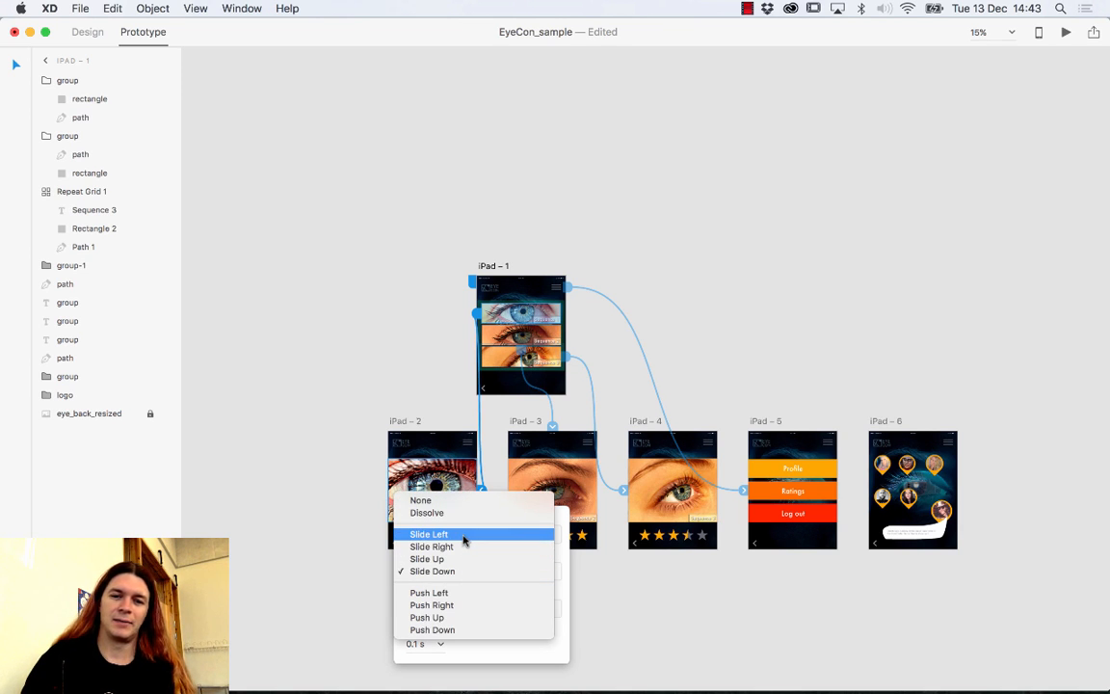
pyautogui.click(463, 513)
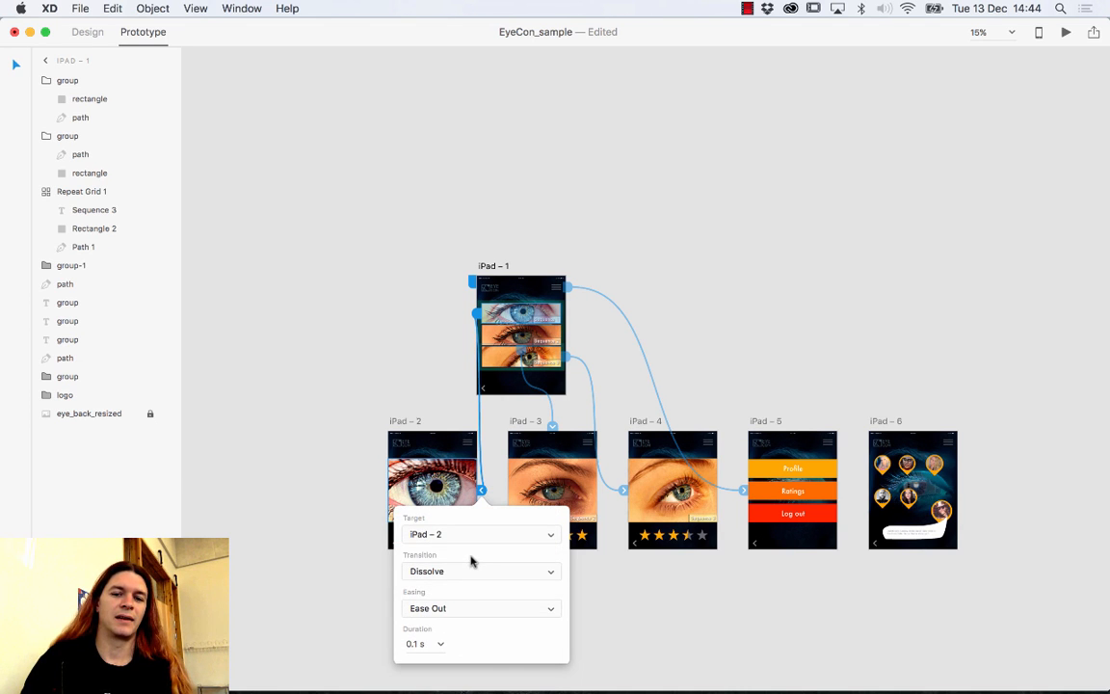
pyautogui.click(471, 570)
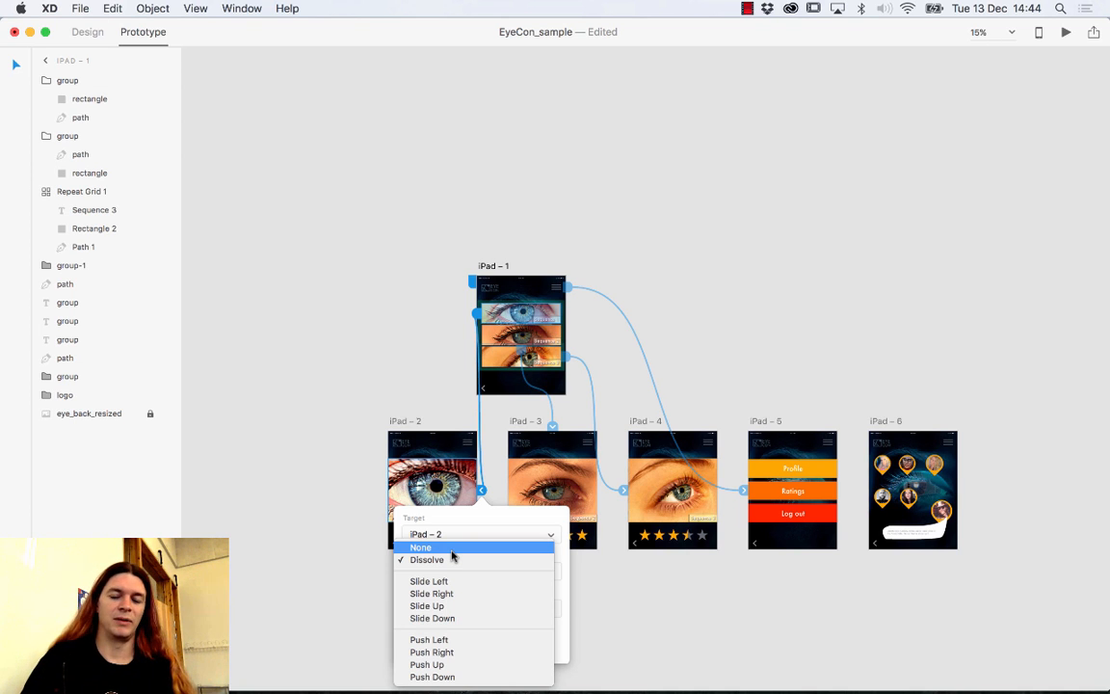
pyautogui.click(452, 535)
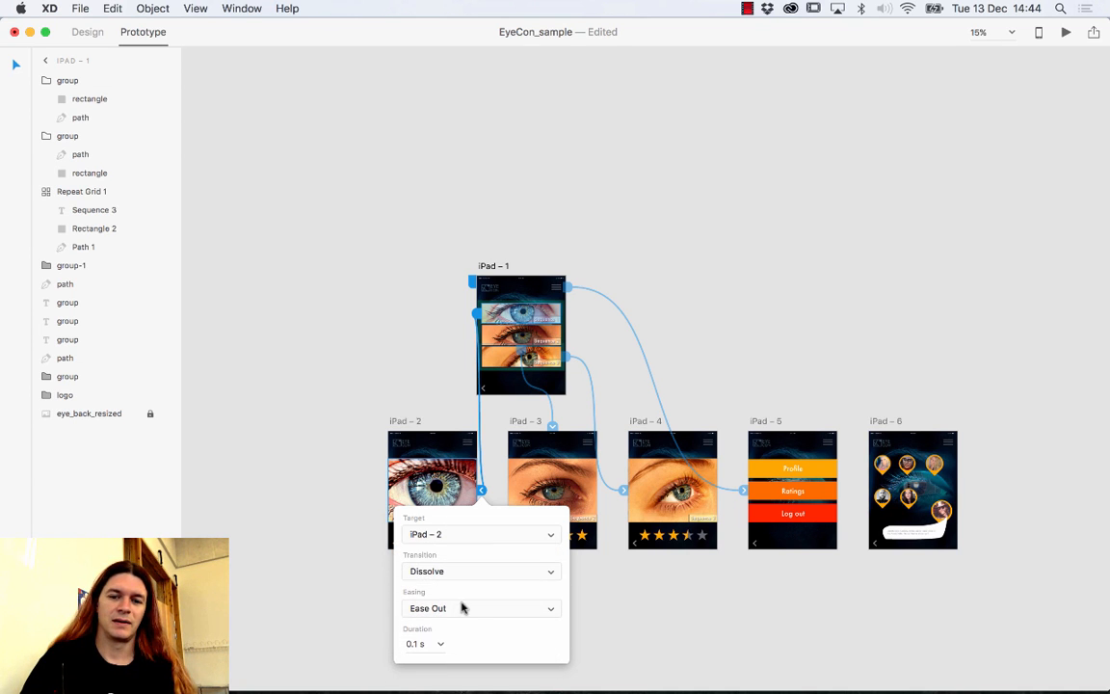
pyautogui.click(441, 644)
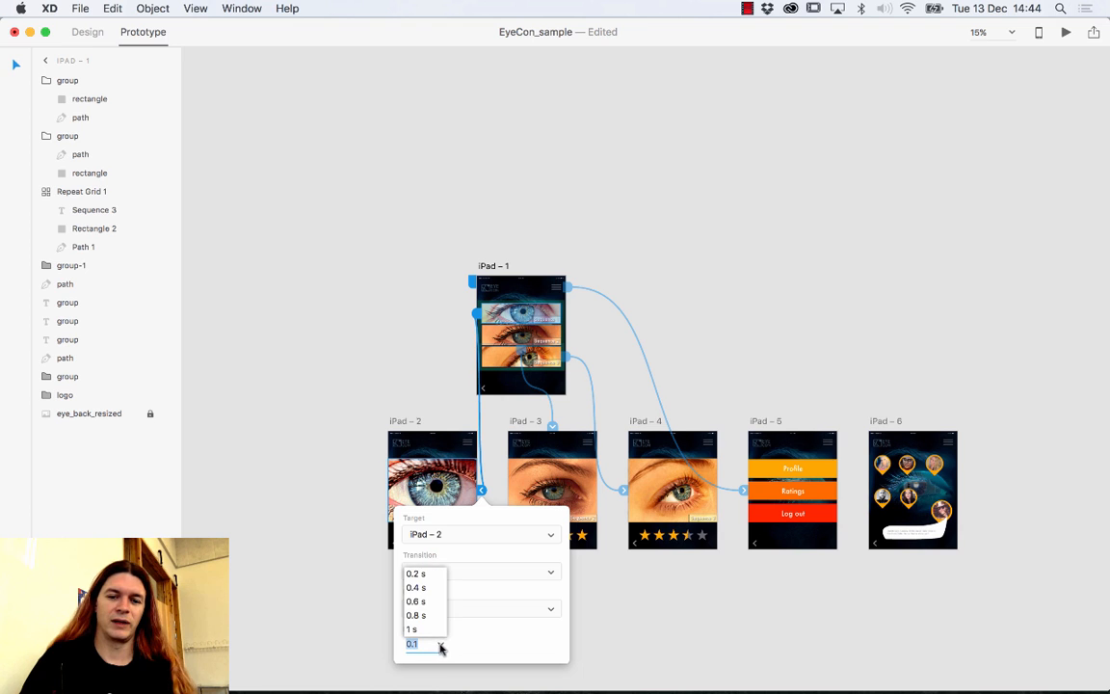
pyautogui.click(428, 576)
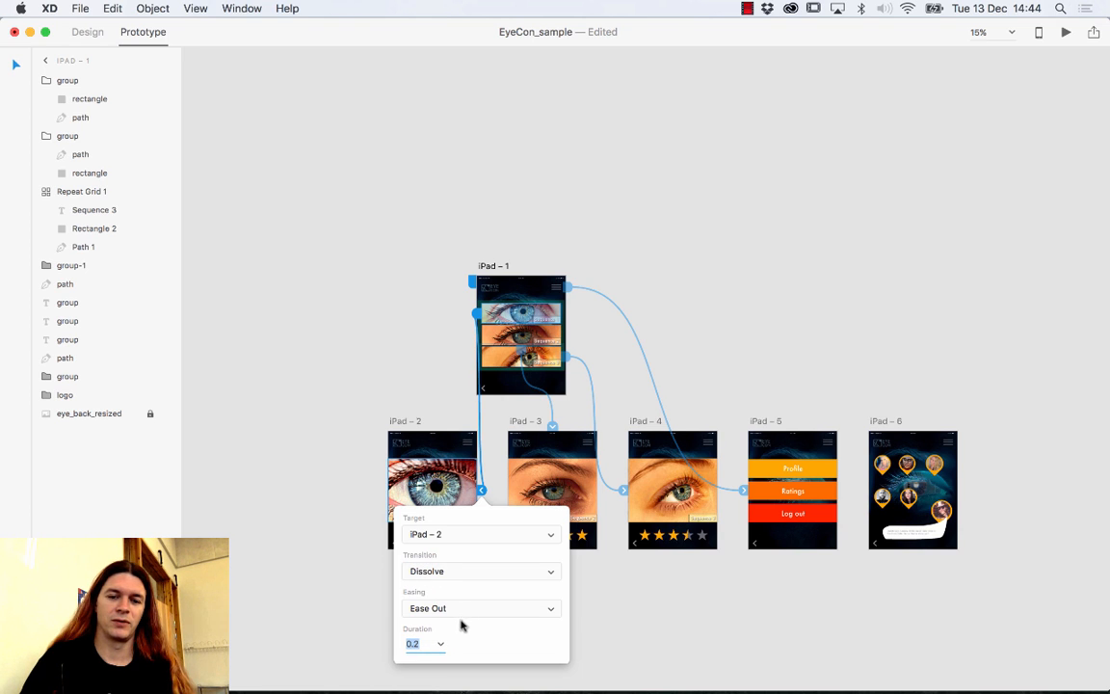
pyautogui.click(469, 609)
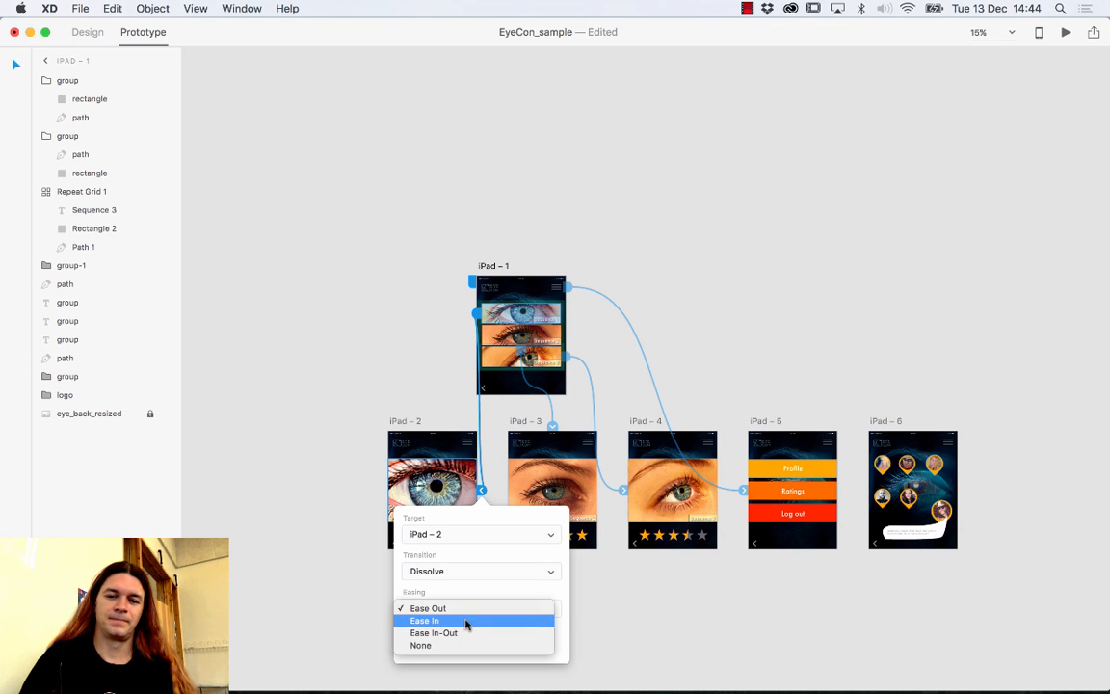
pyautogui.click(466, 621)
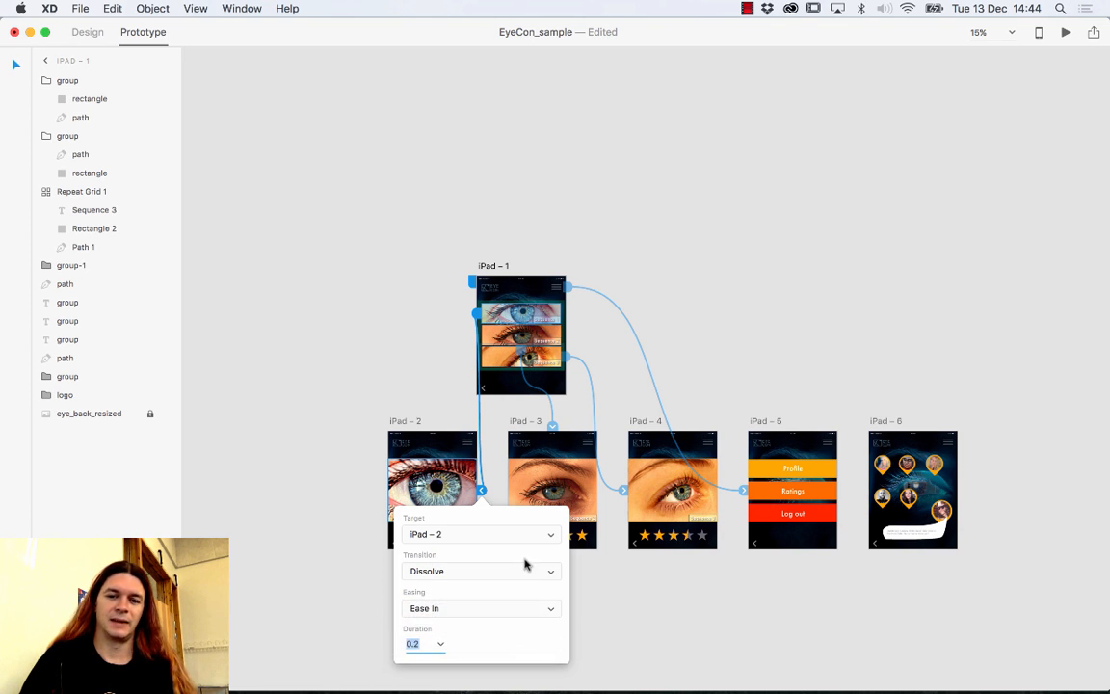
# Give the iPad – 3 link a 0.2 s duration, Ease In easing and Dissolve transition.
pyautogui.click(555, 426)
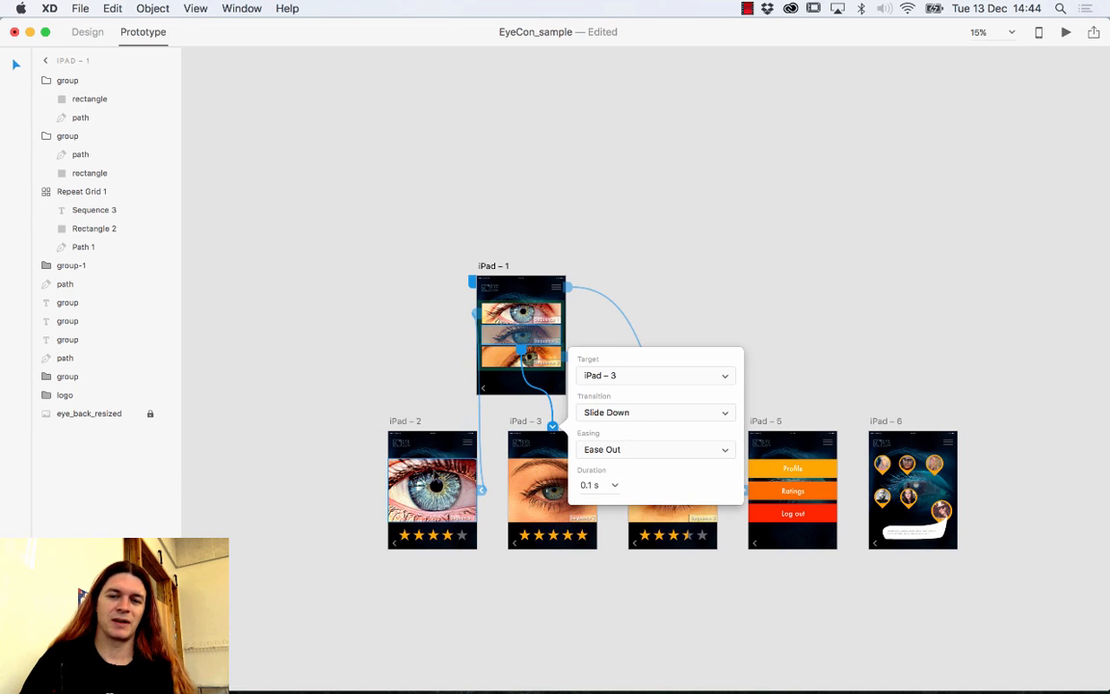
pyautogui.click(618, 489)
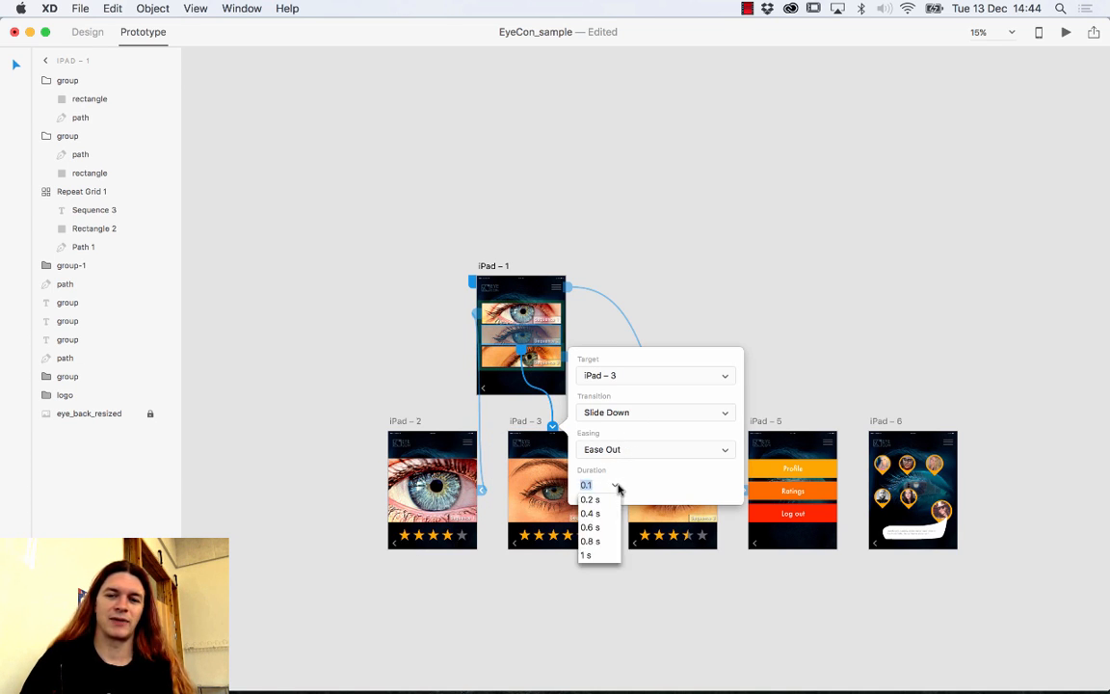
pyautogui.click(592, 499)
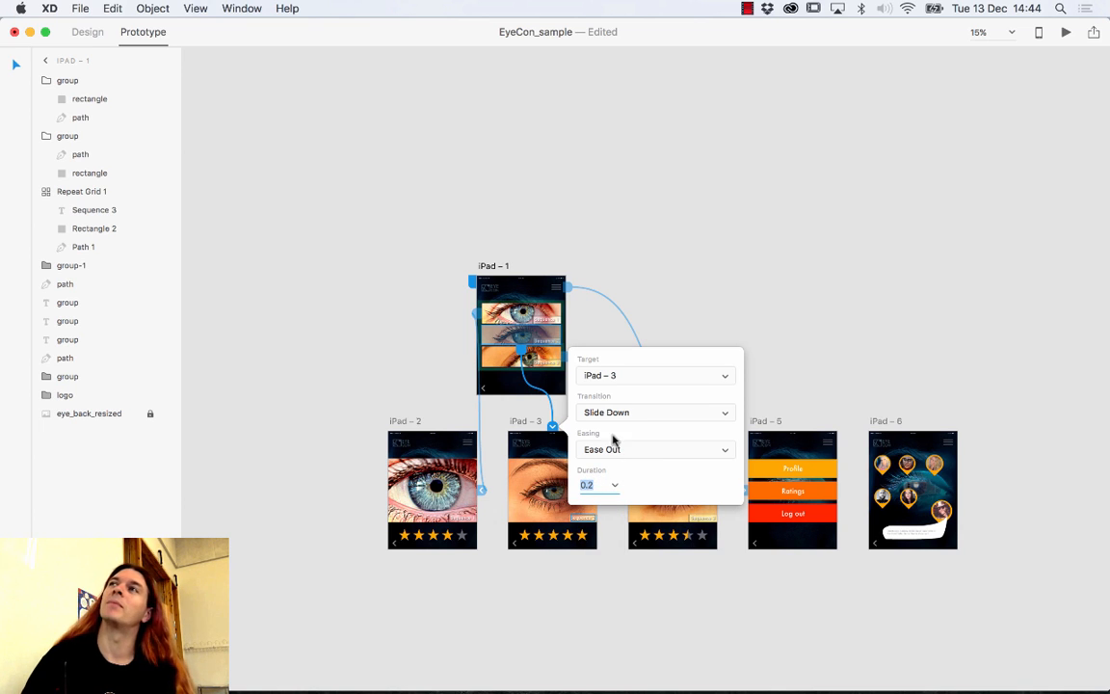
pyautogui.click(637, 450)
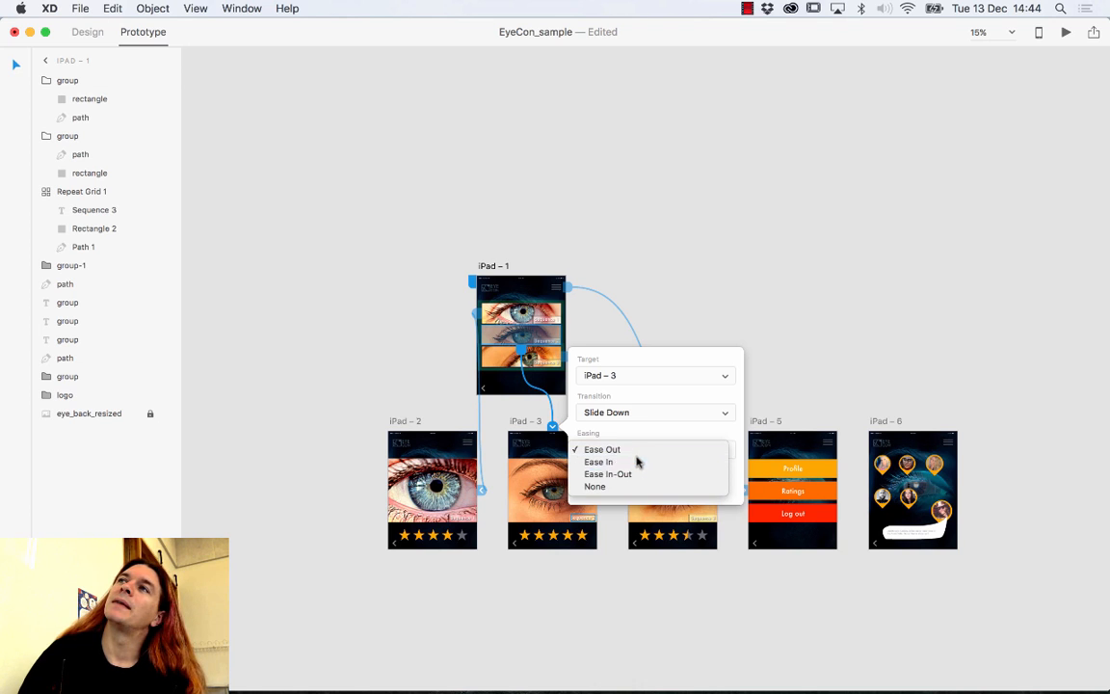
pyautogui.click(637, 463)
pyautogui.click(644, 412)
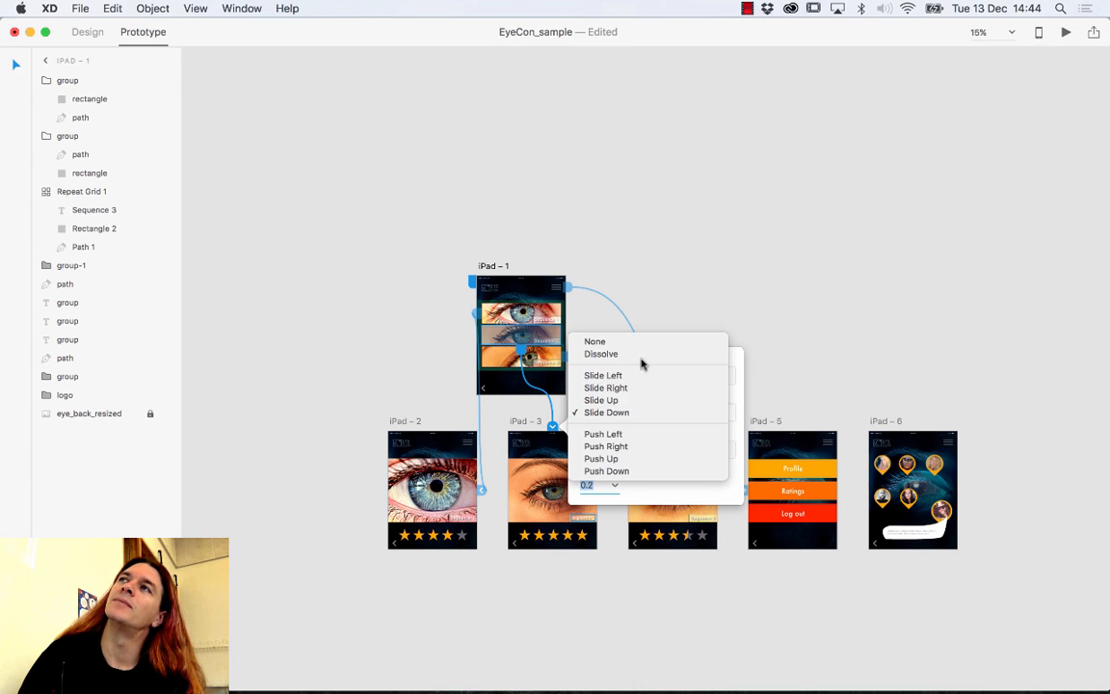
pyautogui.click(638, 358)
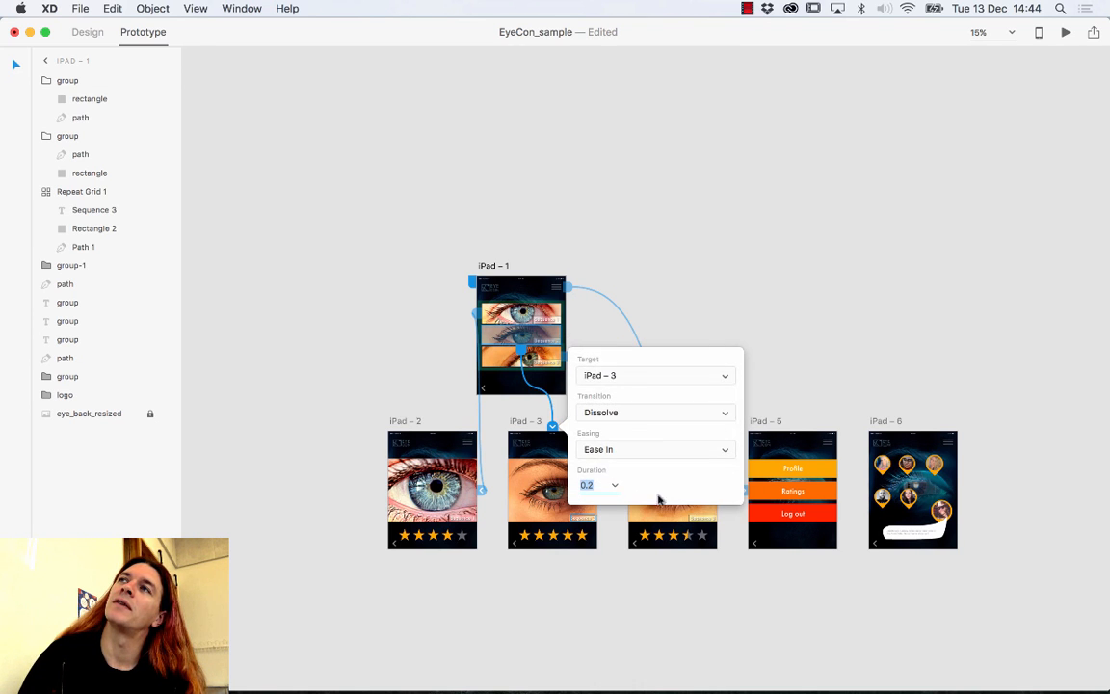
pyautogui.click(720, 421)
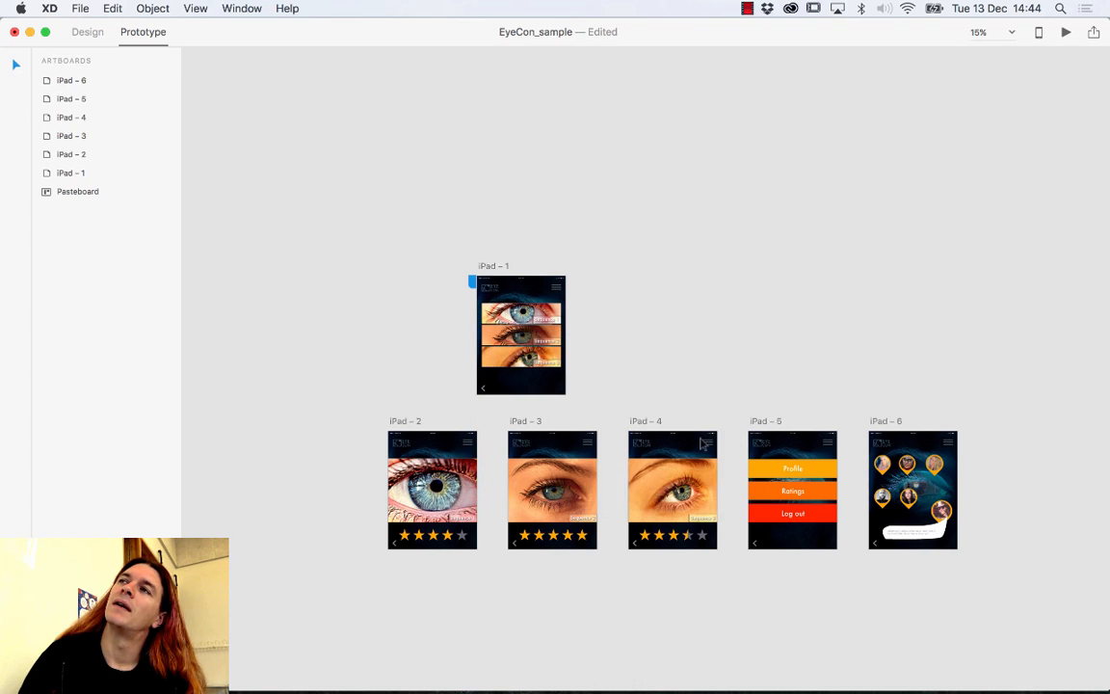
# Give the iPad – 4 link a 0.2 s duration, Dissolve transition and Ease In easing.
pyautogui.click(511, 337)
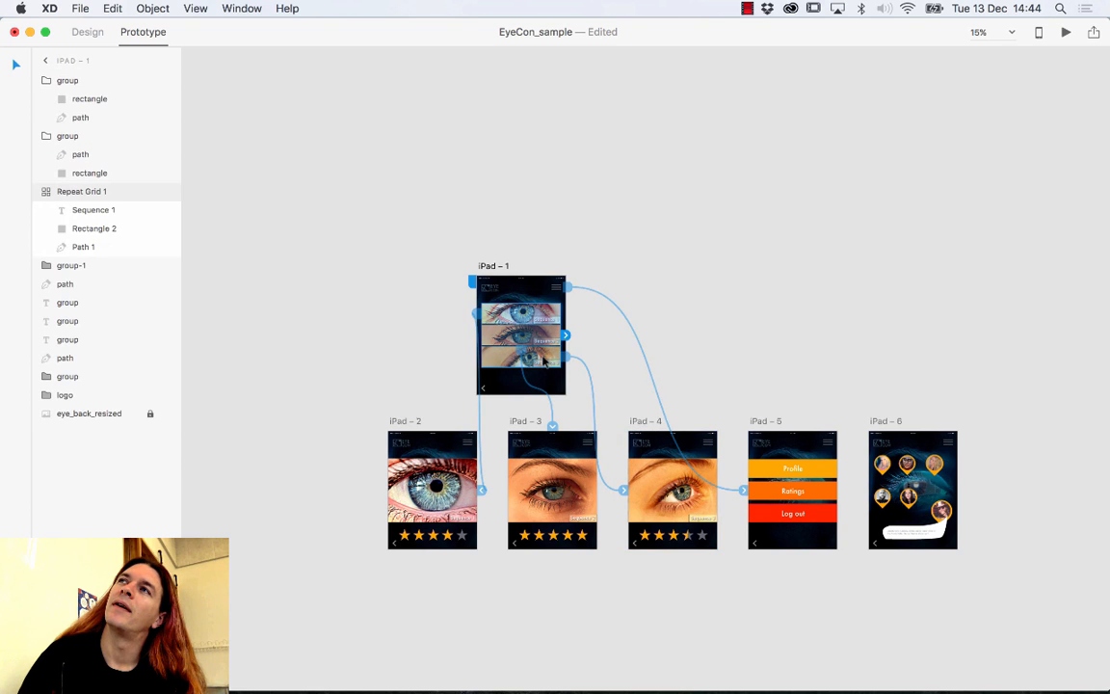
pyautogui.click(624, 491)
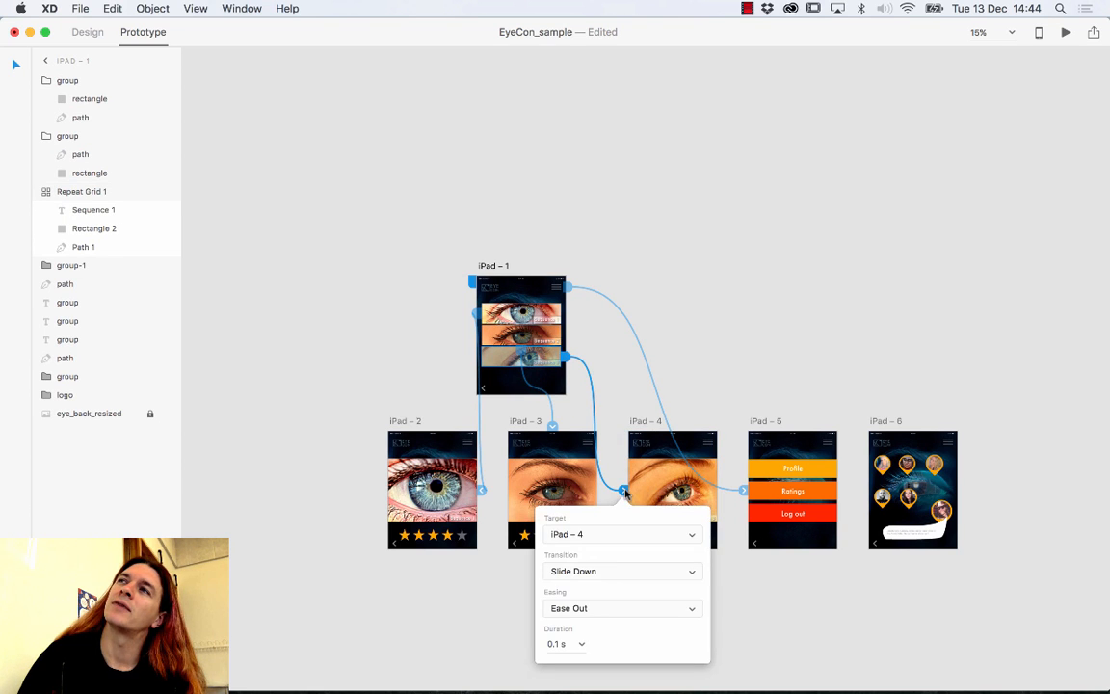
pyautogui.click(580, 646)
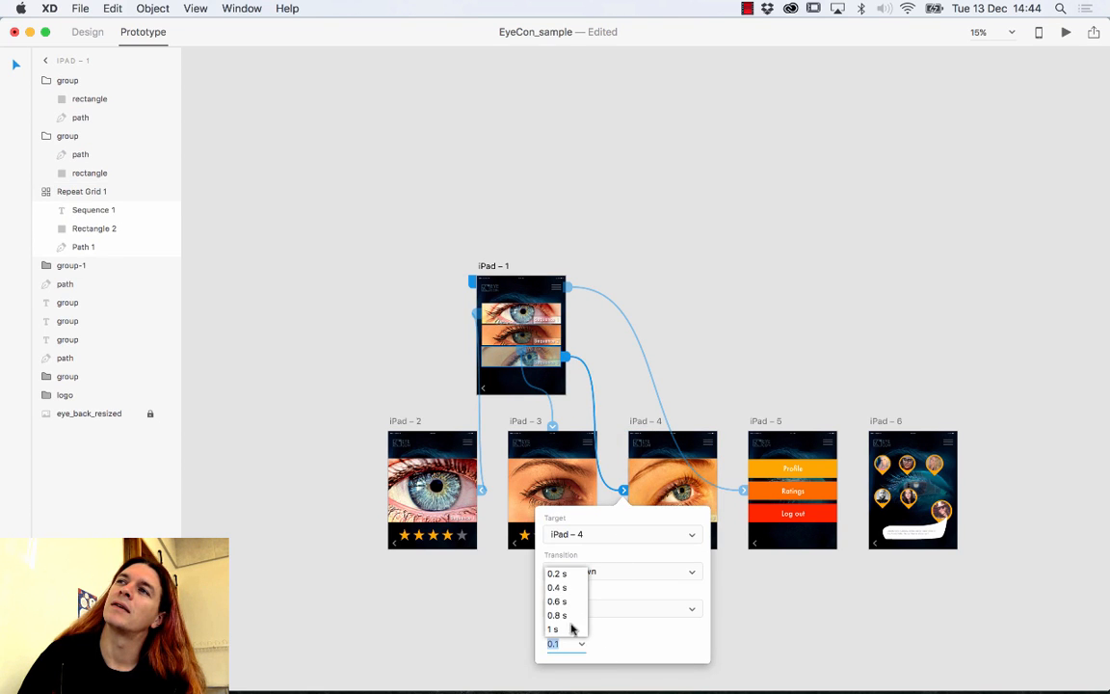
pyautogui.click(553, 573)
pyautogui.click(612, 571)
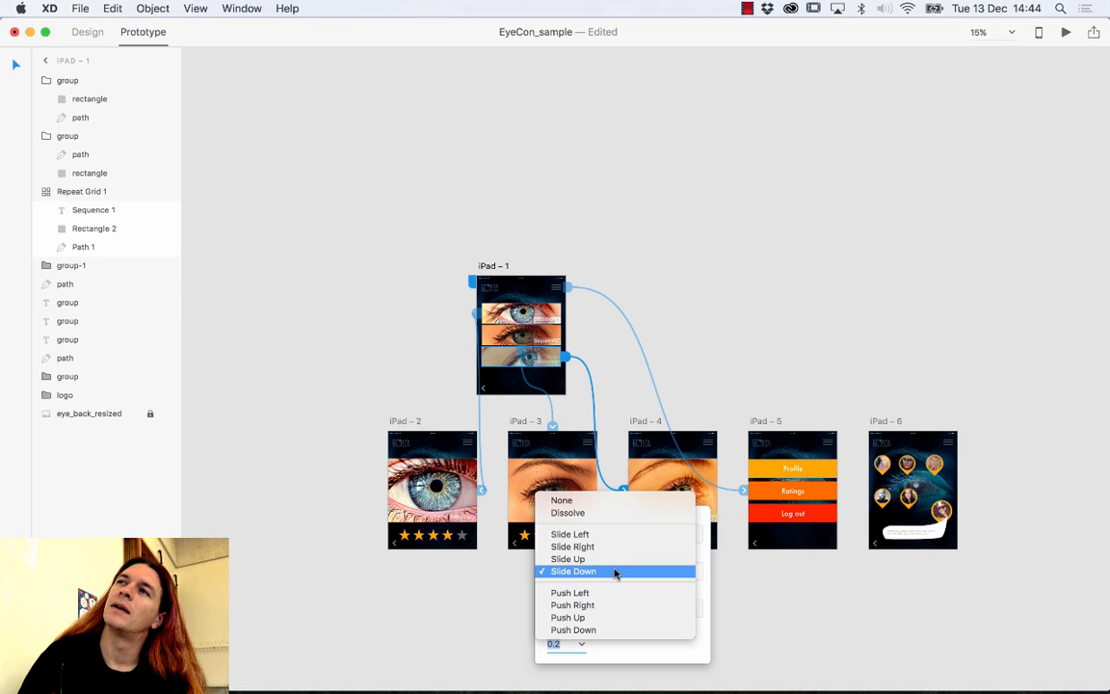
pyautogui.click(605, 514)
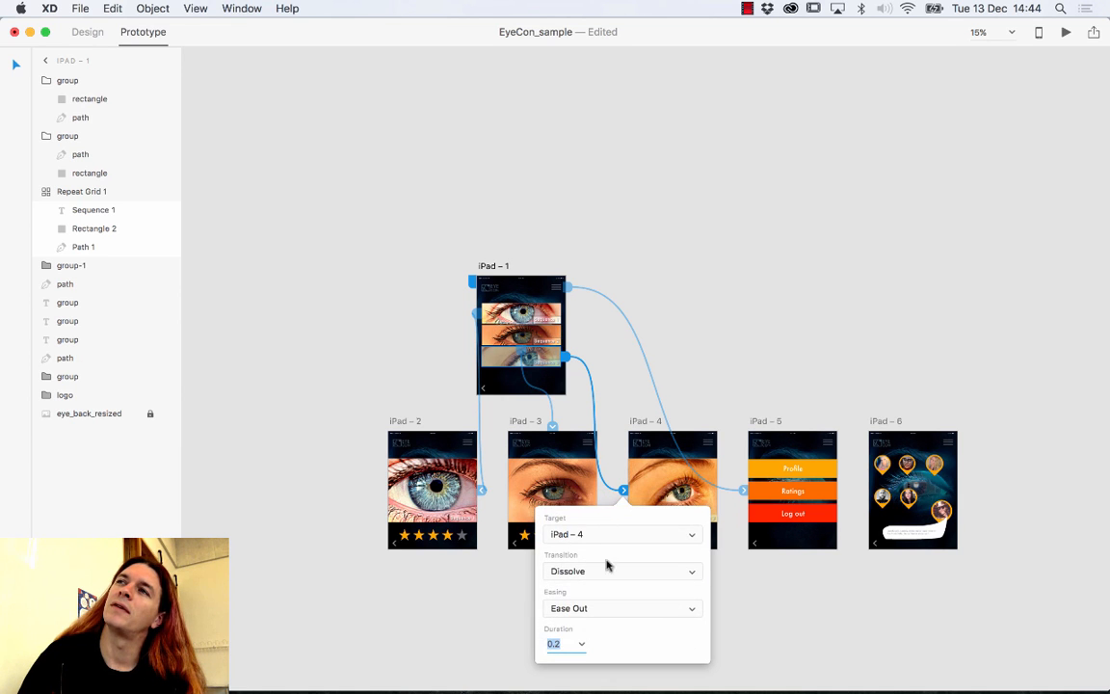
pyautogui.click(618, 604)
pyautogui.click(626, 623)
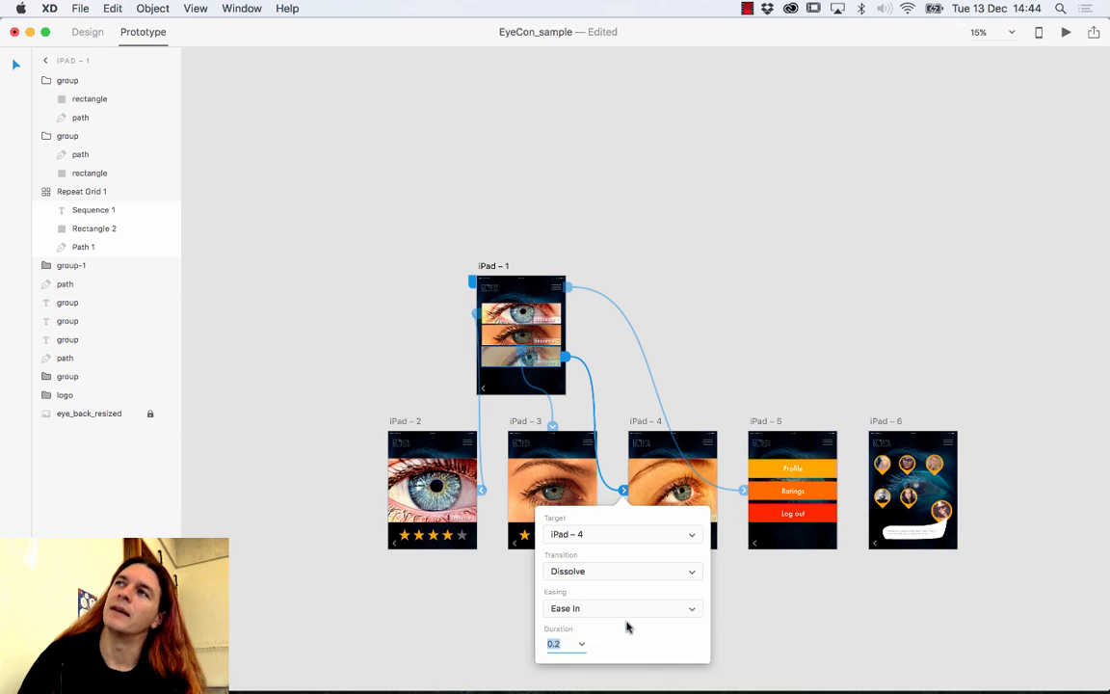
pyautogui.click(790, 582)
# Link iPad – 5's Profile button to the iPad – 6 avatar screen.
pyautogui.click(790, 515)
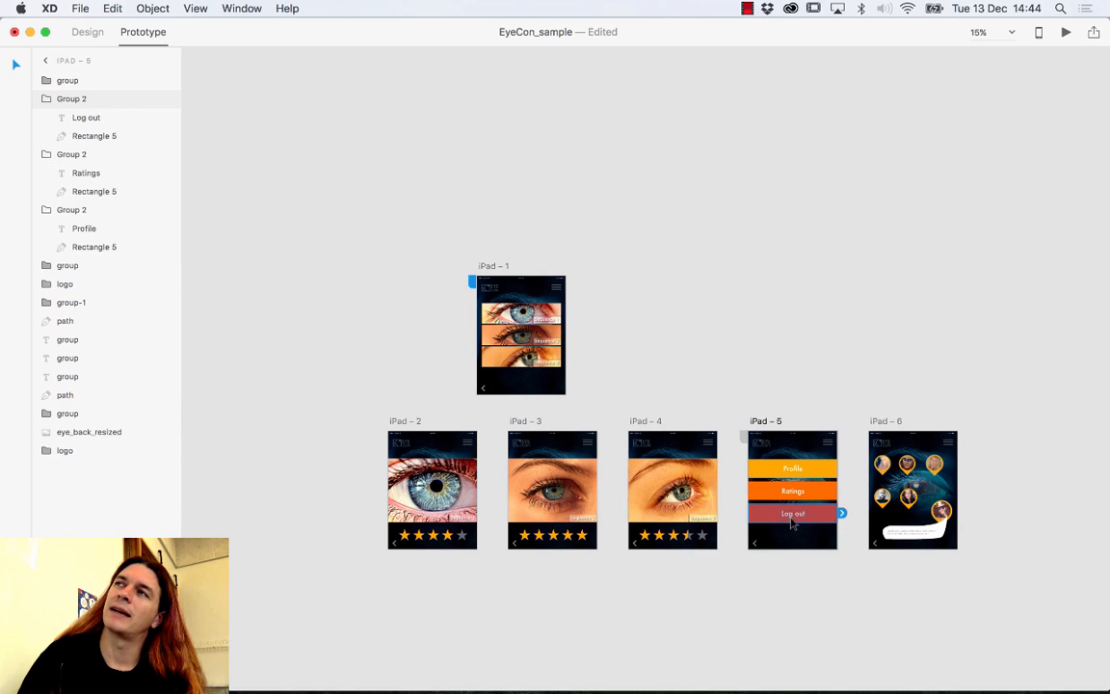
pyautogui.click(806, 491)
pyautogui.click(810, 471)
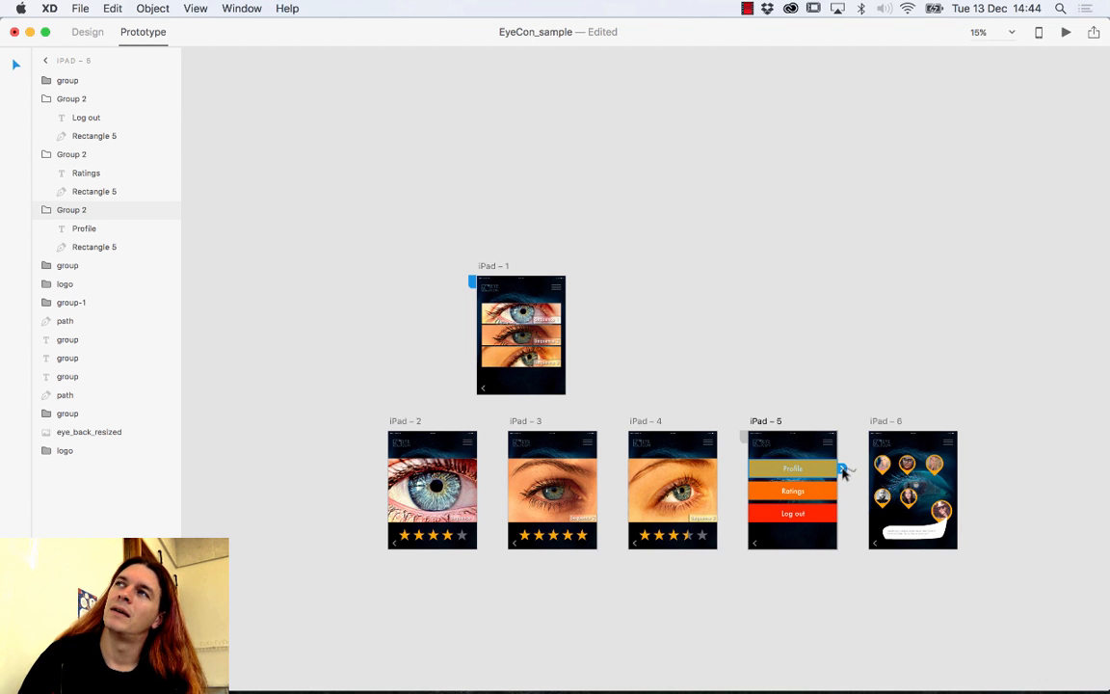
pyautogui.moveTo(842, 470); pyautogui.dragTo(866, 494)
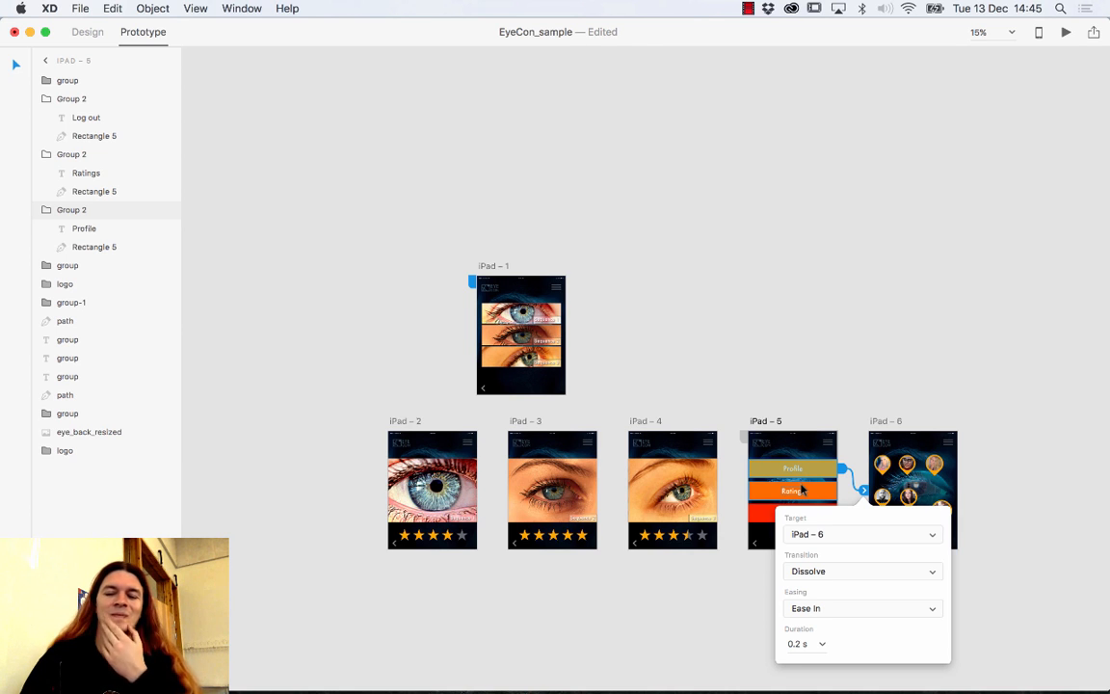
# Check the Ratings and Log out links, then select iPad – 1's back arrow.
pyautogui.click(817, 492)
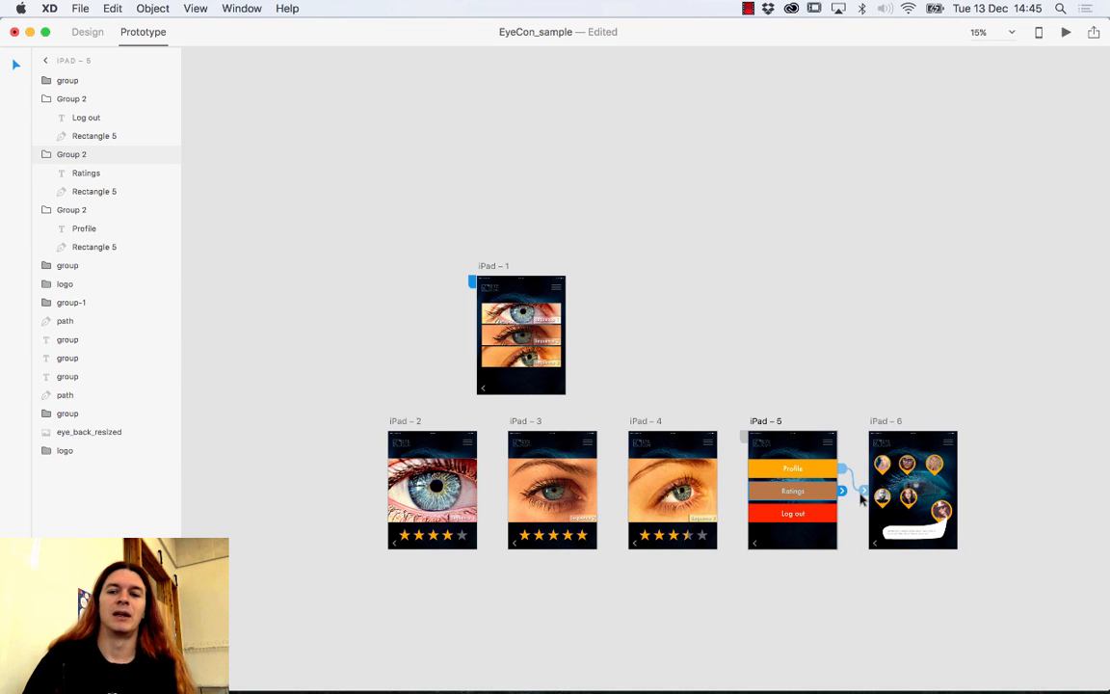
pyautogui.click(811, 513)
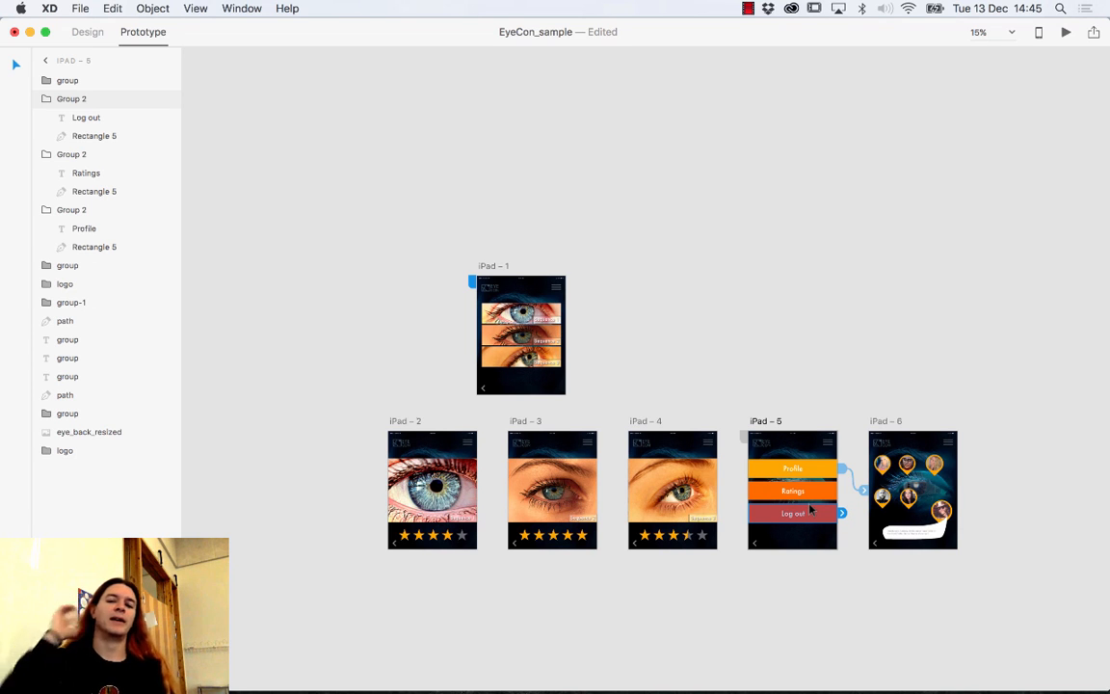
pyautogui.click(484, 391)
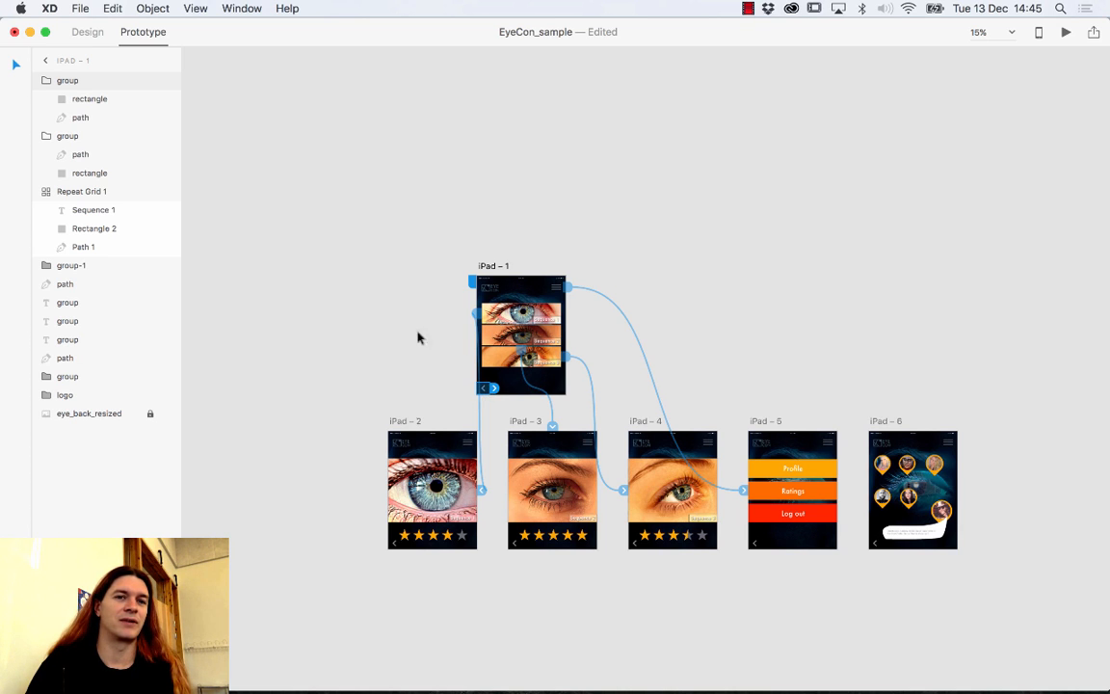
# Delete iPad – 1's back-arrow group in Design mode, then return to Prototype mode.
pyautogui.click(83, 35)
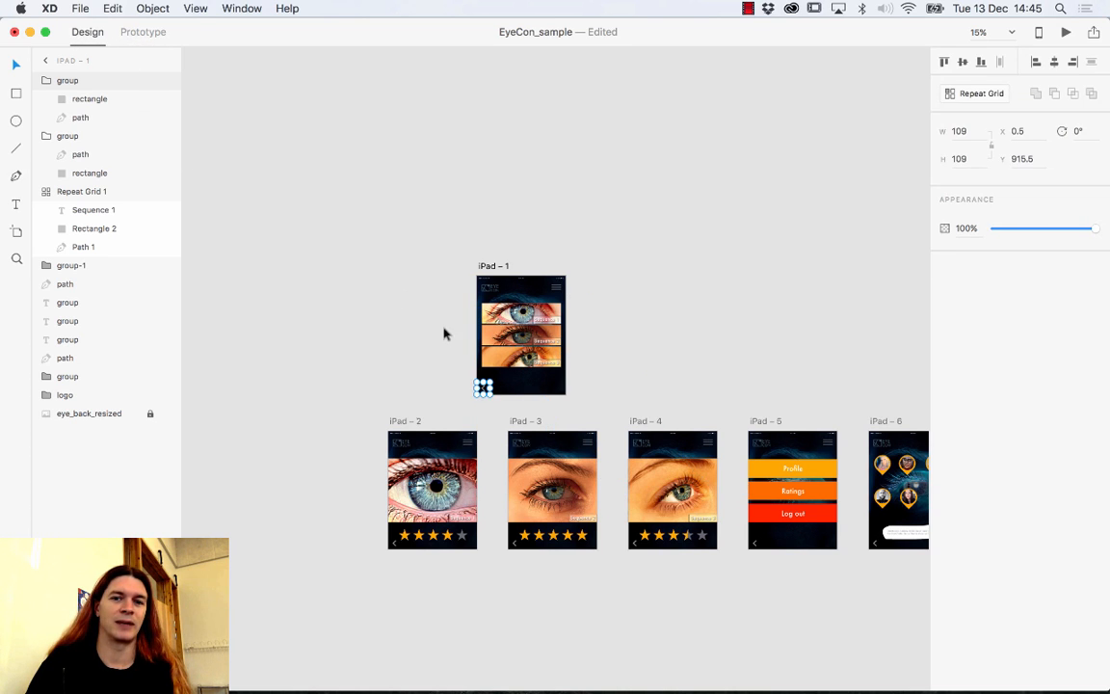
pyautogui.click(463, 387)
pyautogui.click(483, 388)
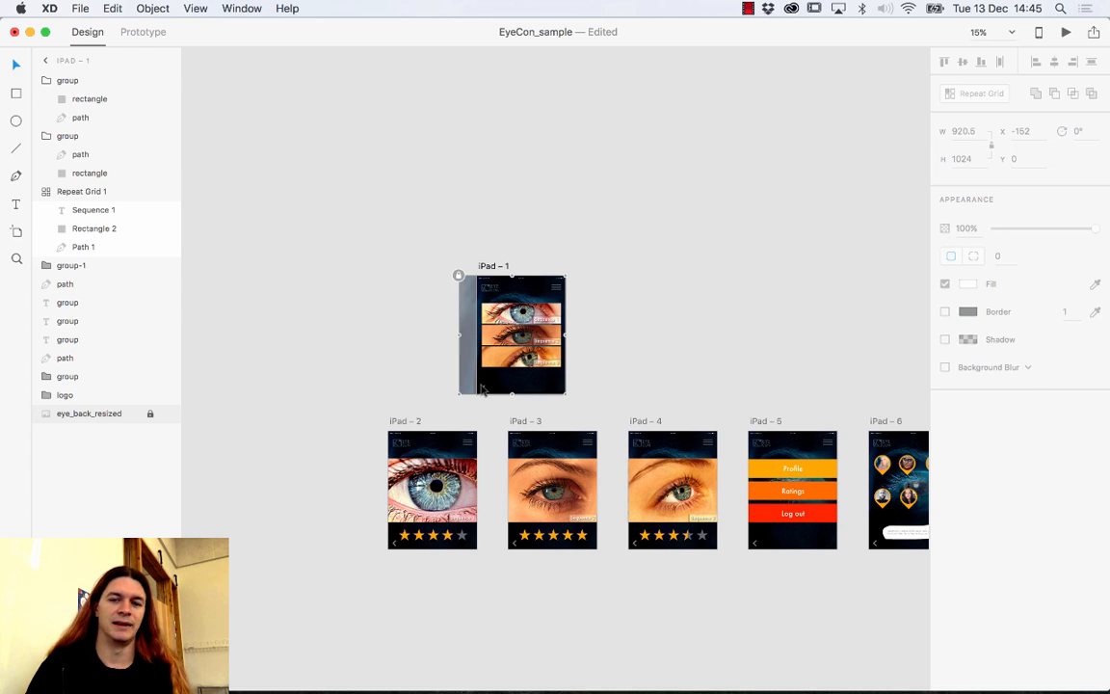
pyautogui.press('Delete')
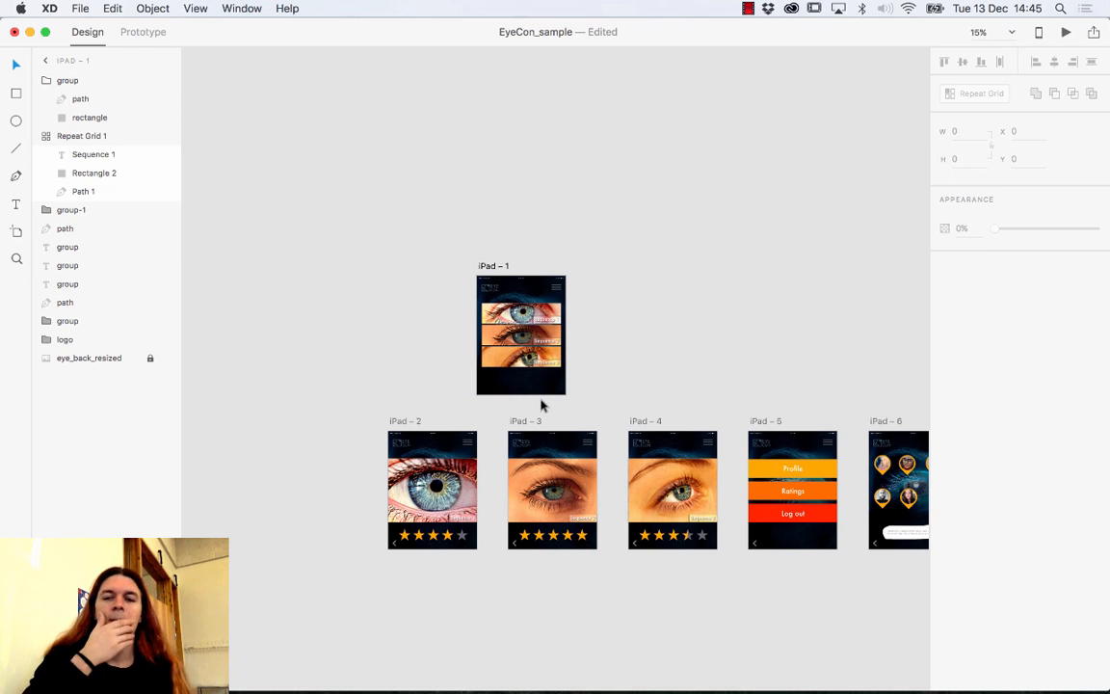
pyautogui.click(156, 36)
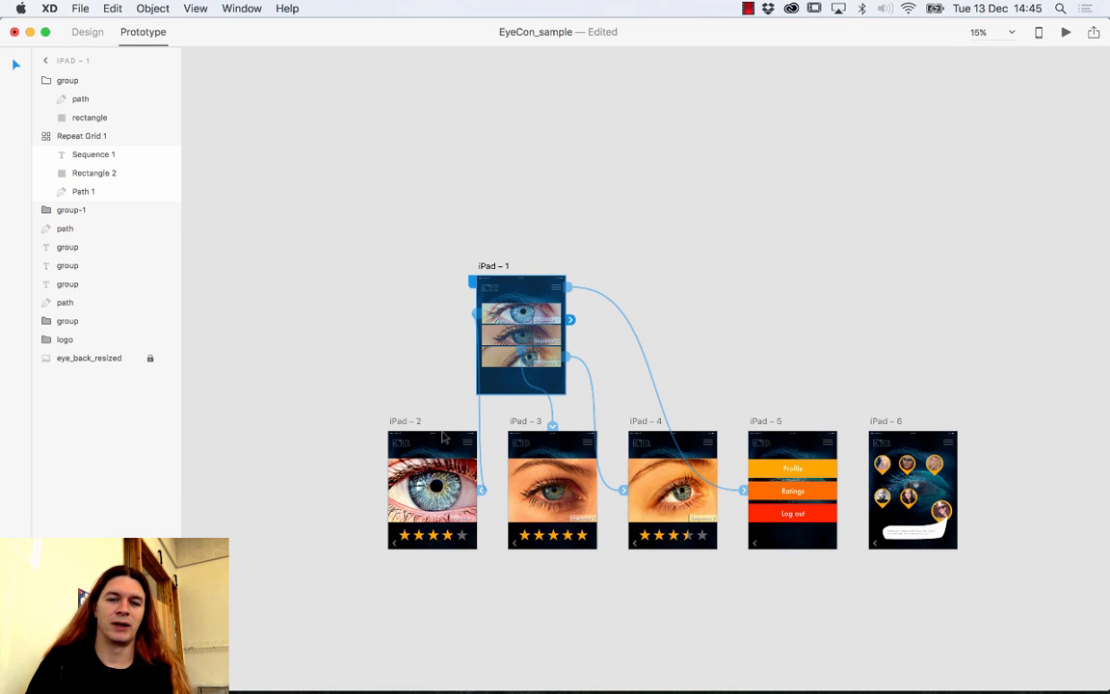
pyautogui.click(396, 542)
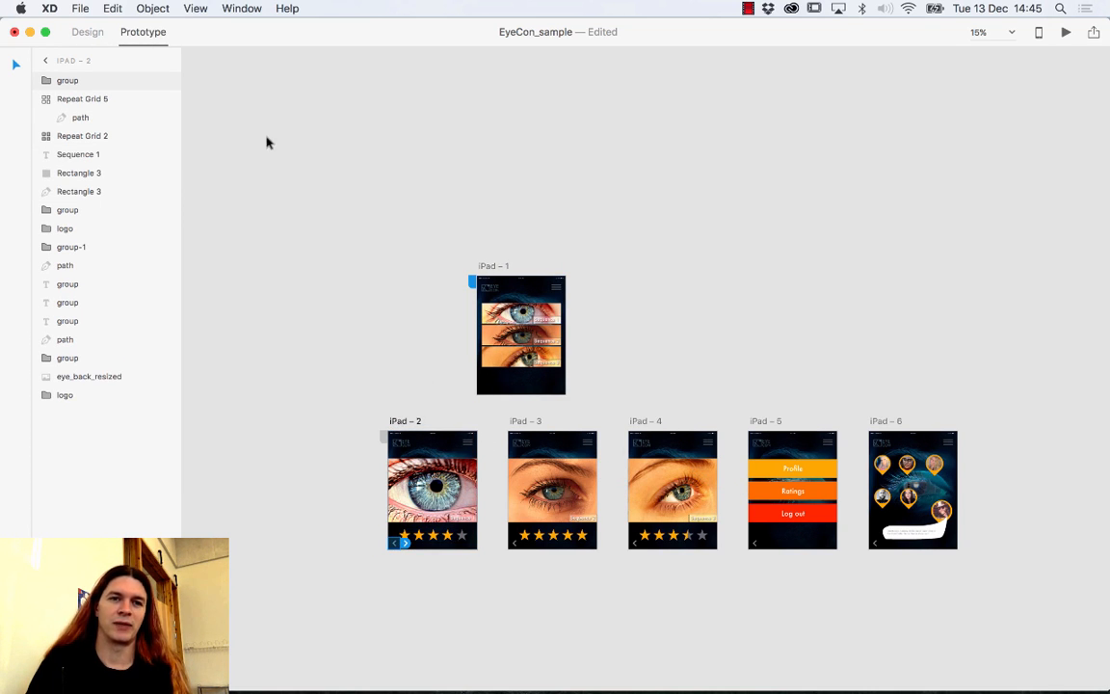
# Link the back arrows on iPad – 2, 3 and 4 to iPad – 1 with Slide Right.
pyautogui.moveTo(401, 541); pyautogui.dragTo(487, 390)
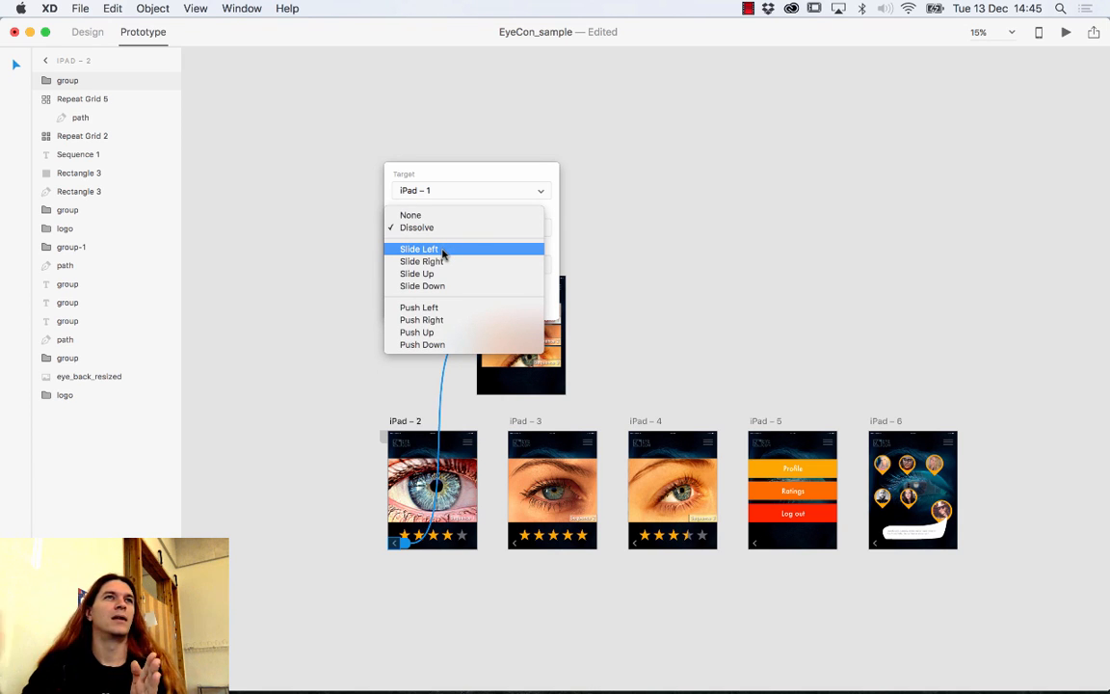
pyautogui.click(439, 262)
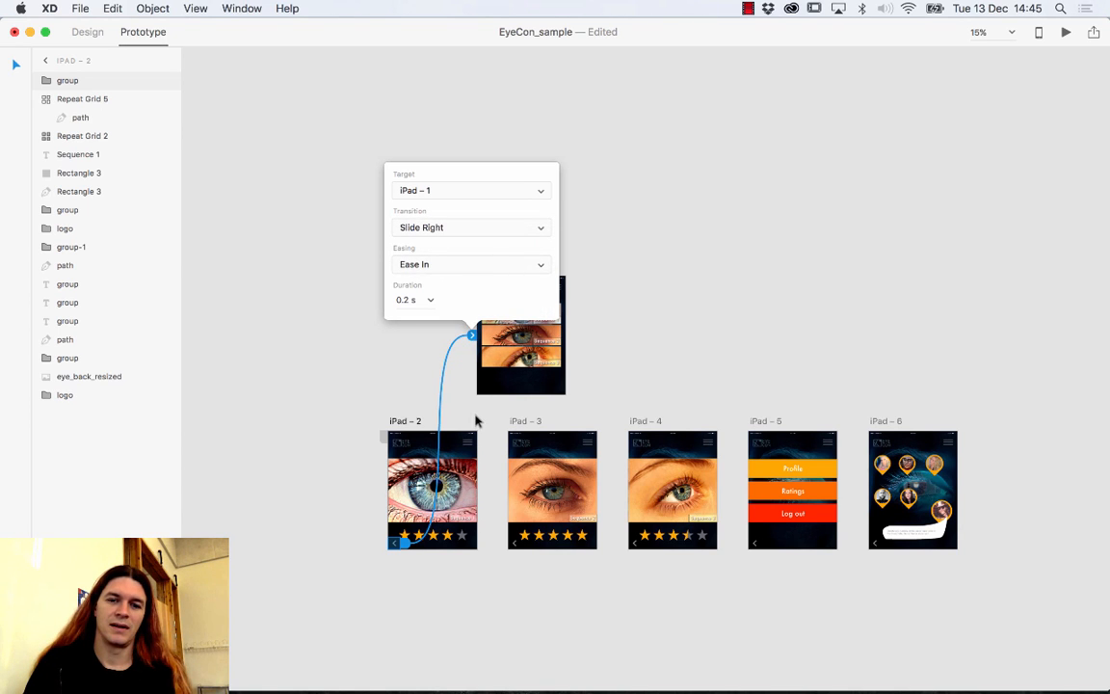
pyautogui.click(517, 544)
pyautogui.moveTo(527, 545); pyautogui.dragTo(540, 380)
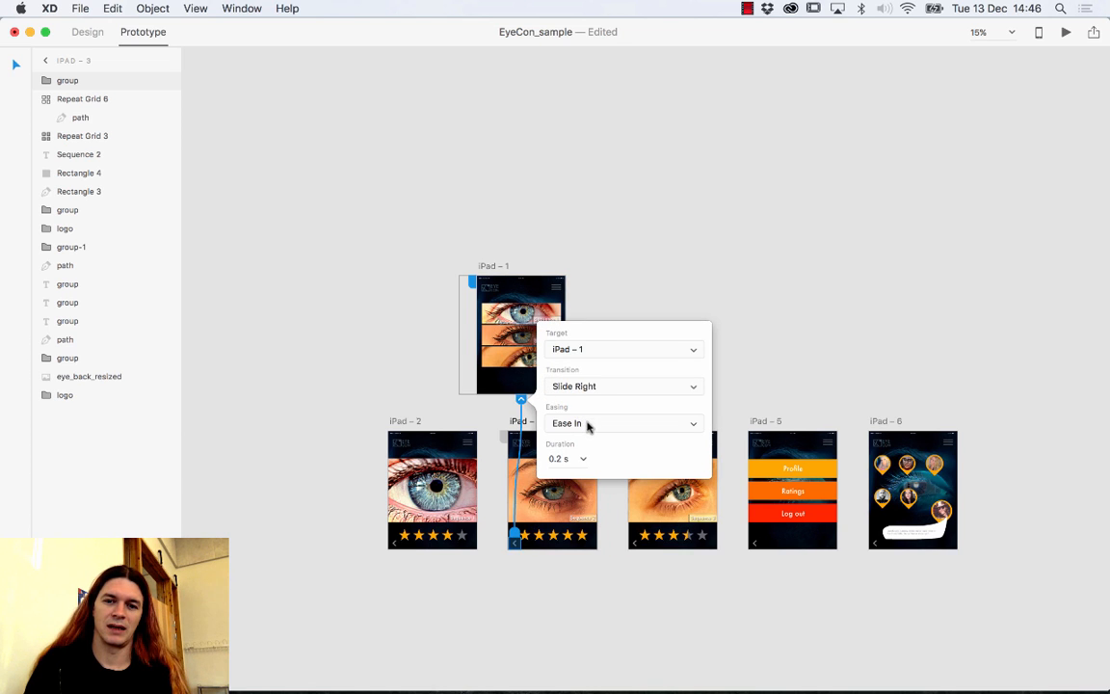
pyautogui.click(636, 545)
pyautogui.moveTo(644, 543); pyautogui.dragTo(525, 343)
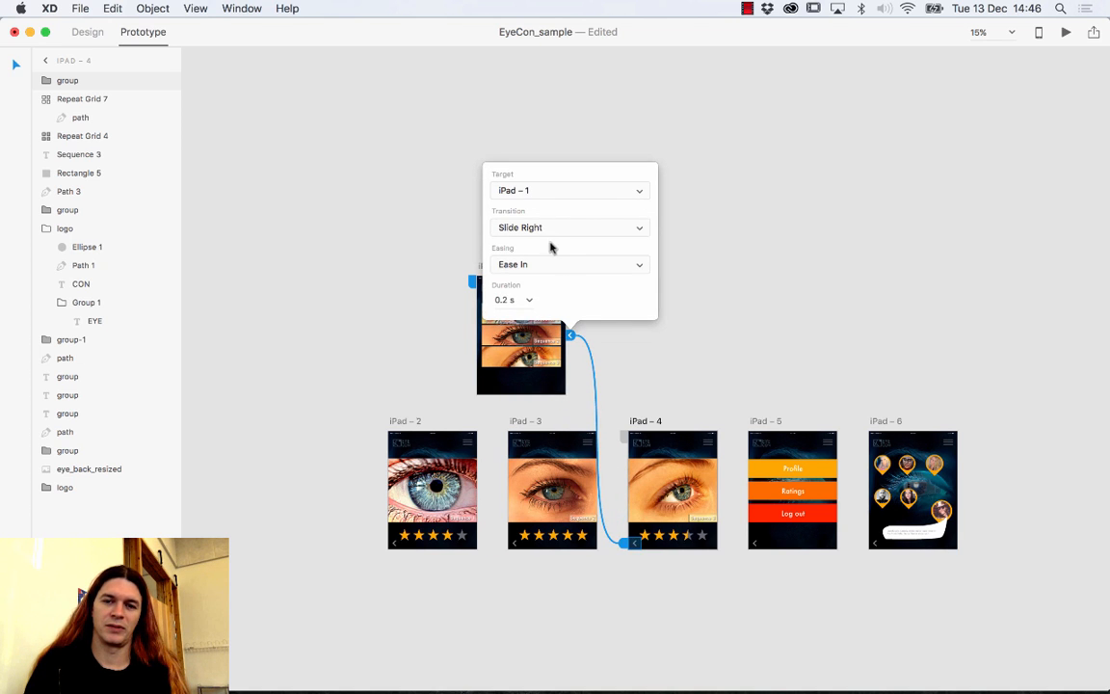
# Link the iPad – 5 and iPad – 6 back arrows to iPad – 1, then launch a desktop preview.
pyautogui.click(761, 544)
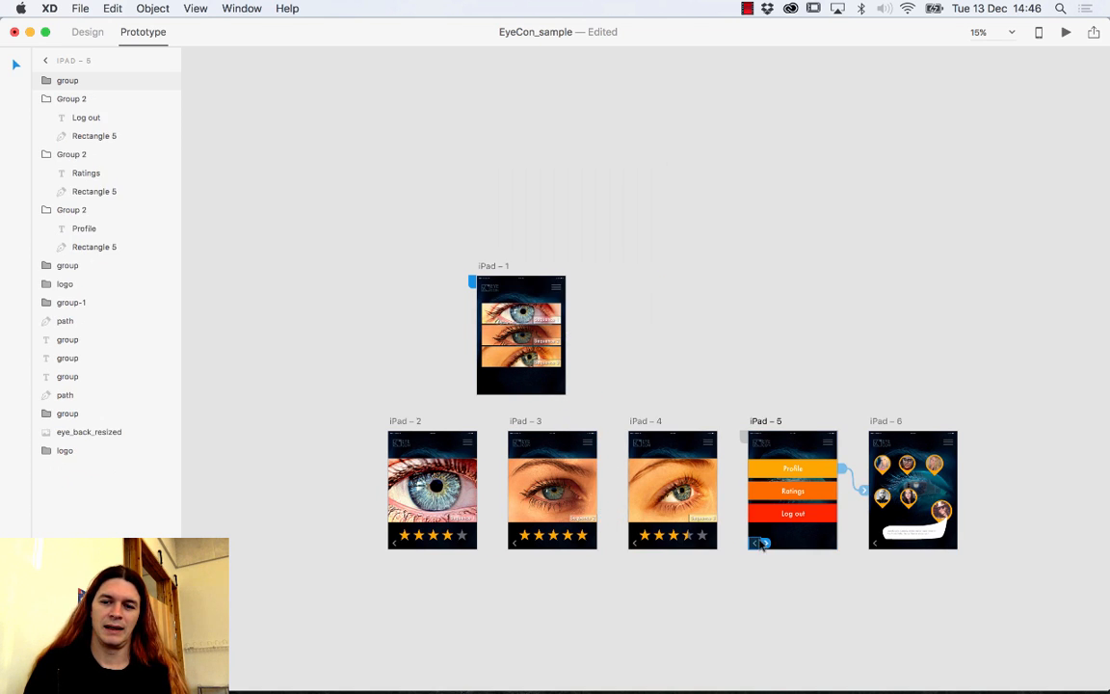
pyautogui.moveTo(764, 546); pyautogui.dragTo(559, 337)
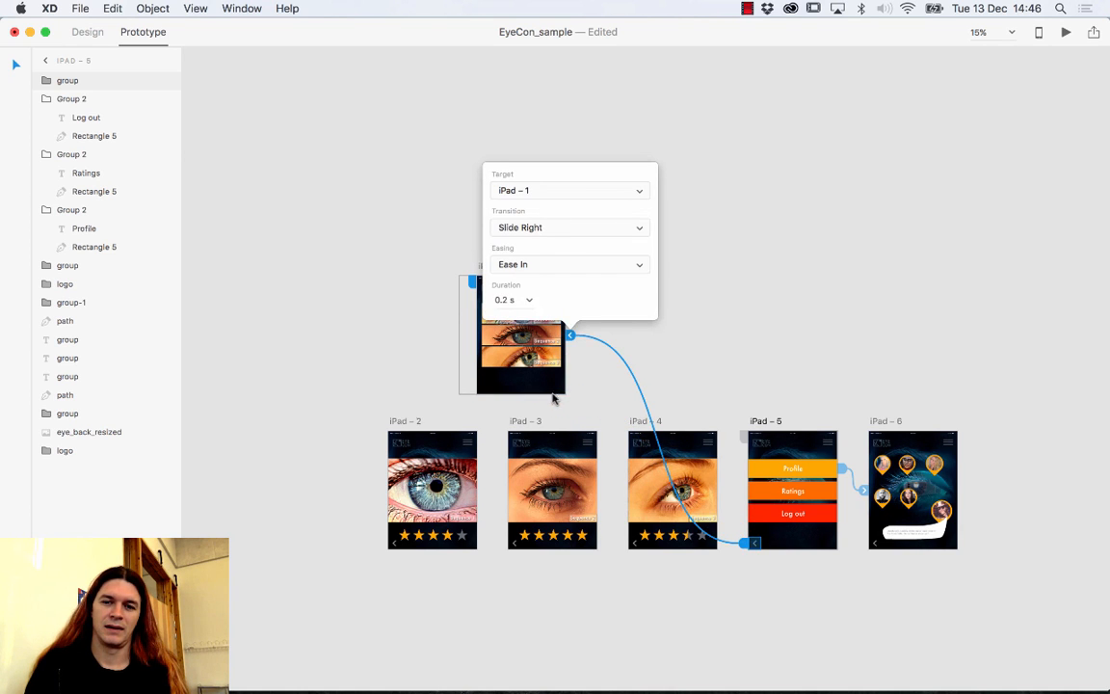
pyautogui.click(878, 545)
pyautogui.moveTo(884, 547); pyautogui.dragTo(554, 376)
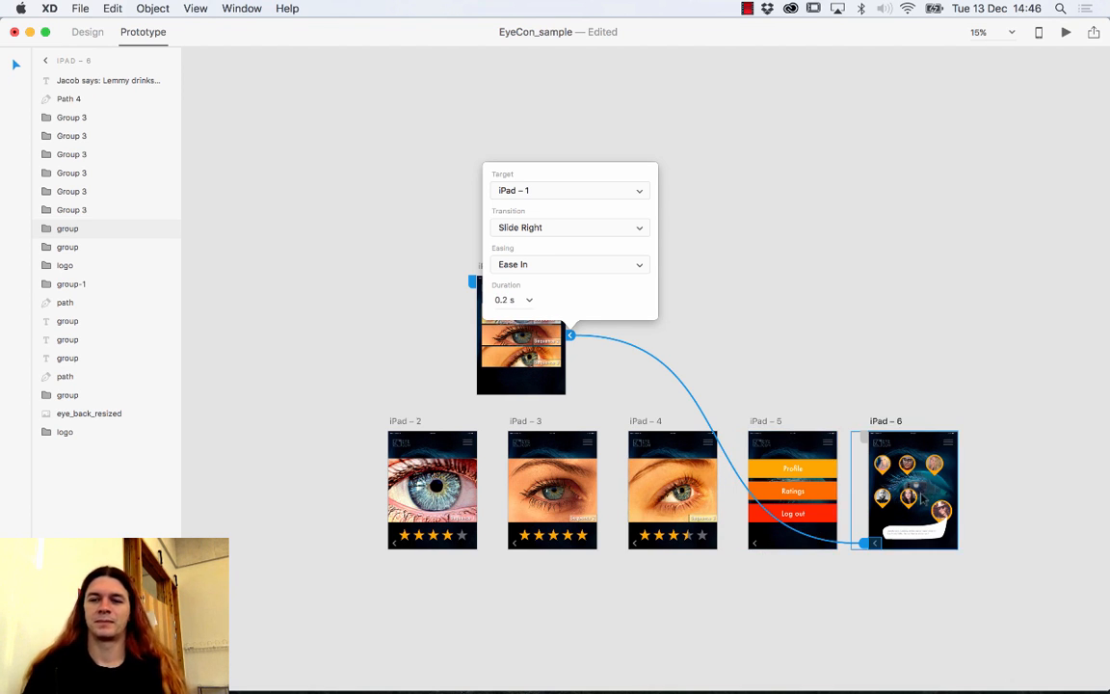
pyautogui.click(786, 403)
pyautogui.click(787, 403)
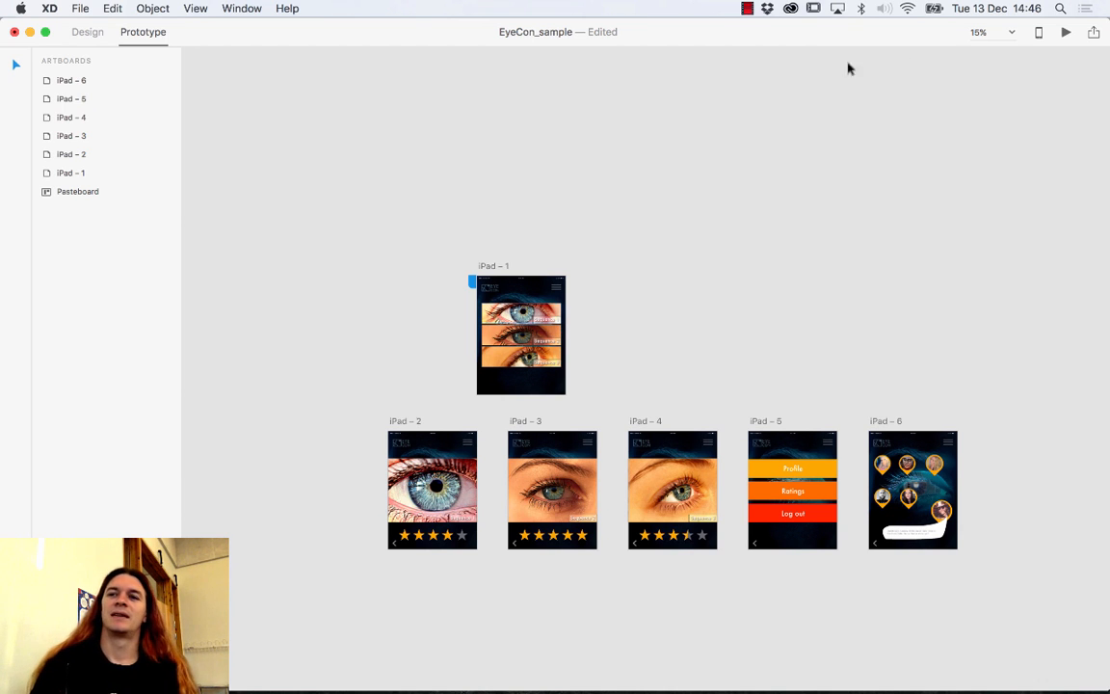
pyautogui.click(1066, 33)
pyautogui.moveTo(808, 35); pyautogui.dragTo(580, 10)
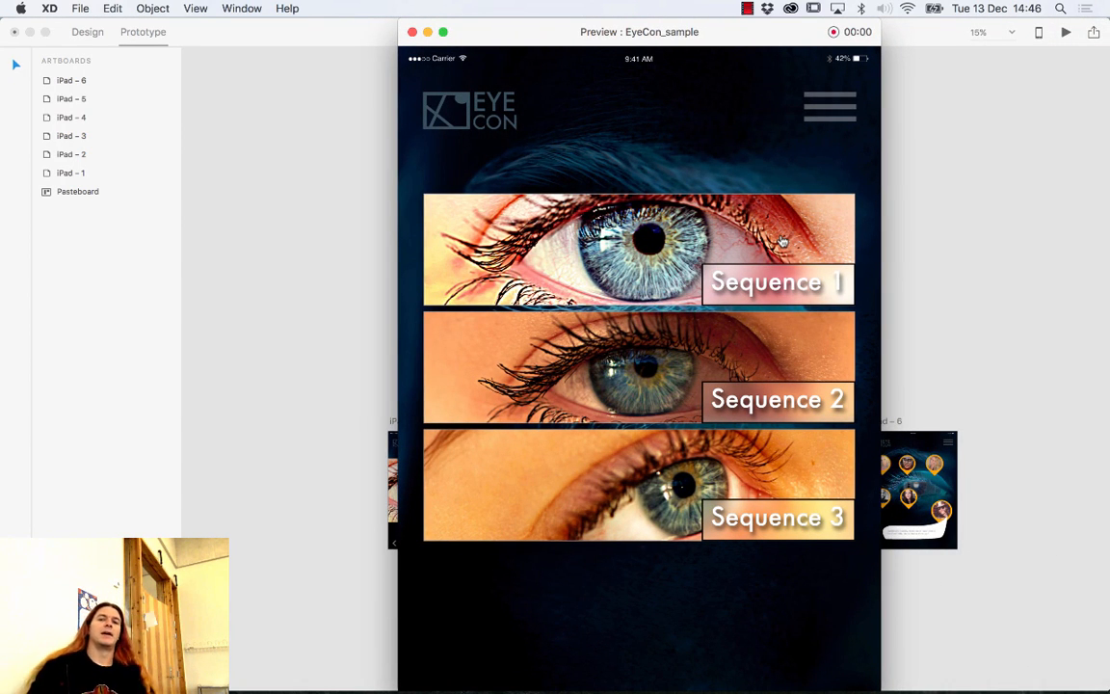
pyautogui.click(822, 111)
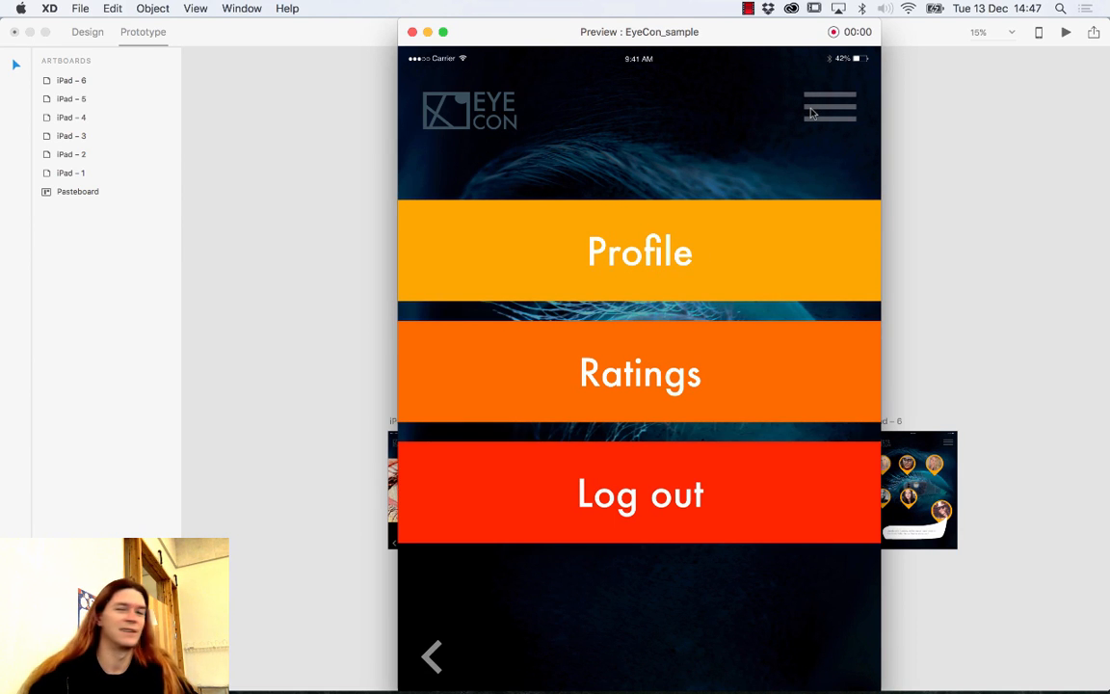
pyautogui.click(433, 653)
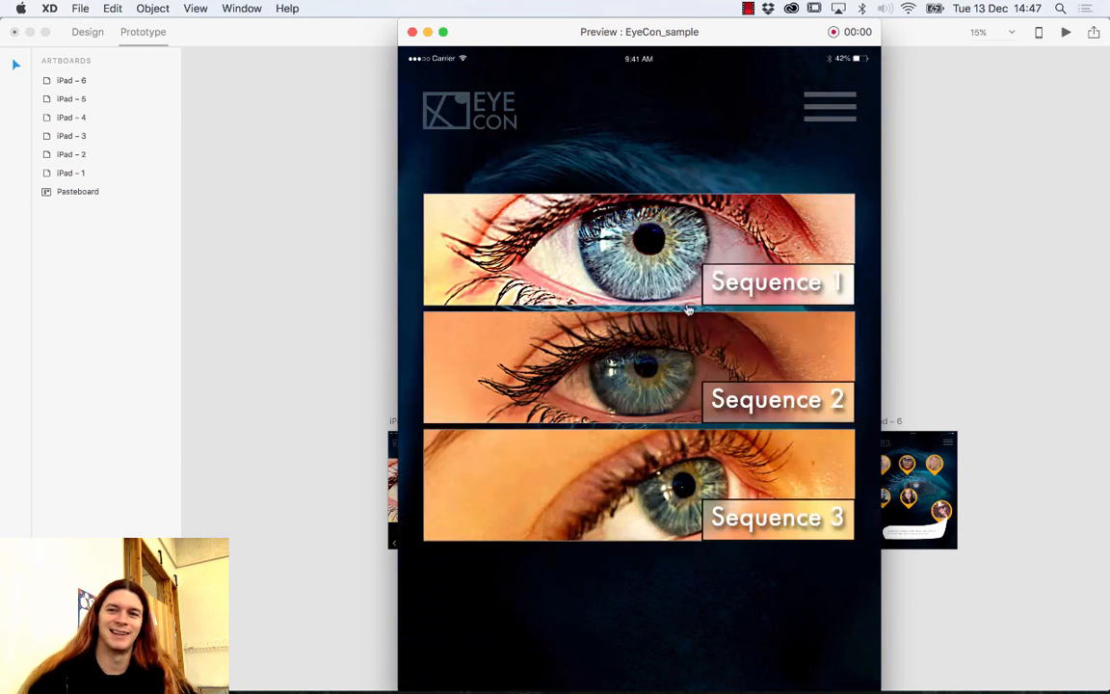
pyautogui.click(824, 112)
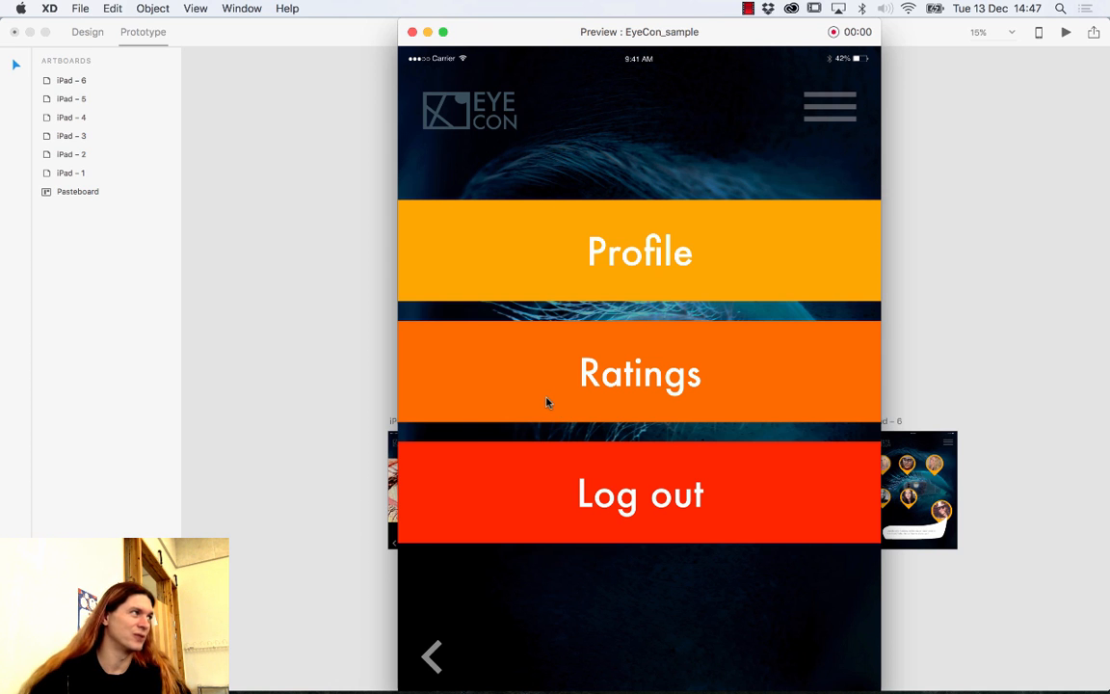
pyautogui.click(433, 653)
pyautogui.click(819, 106)
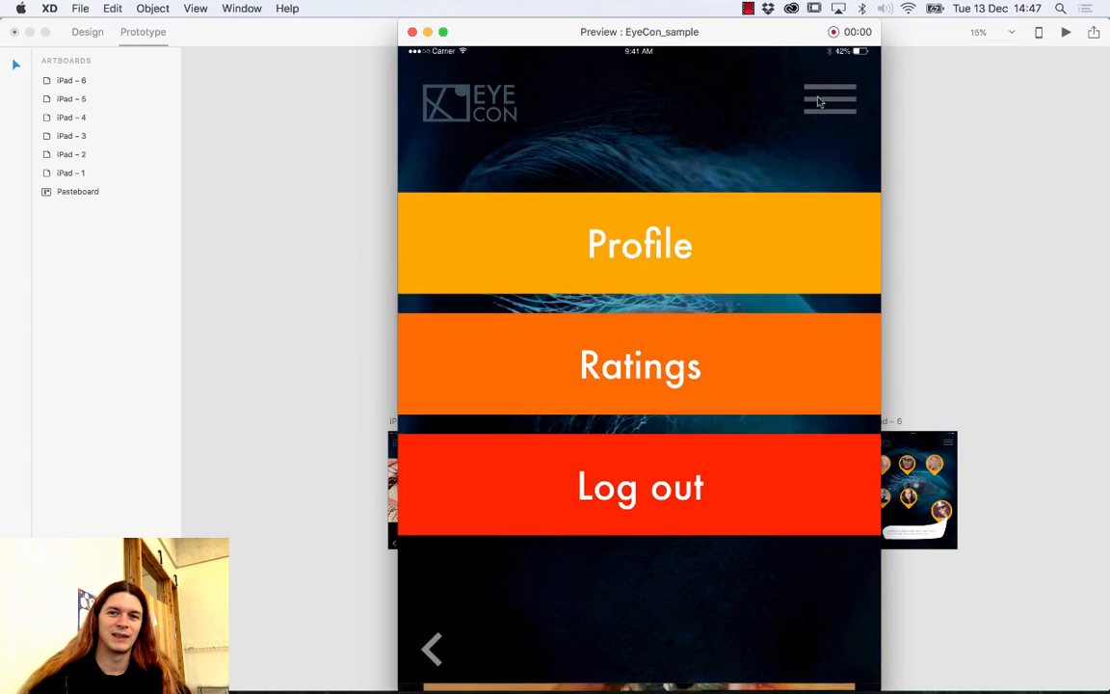
pyautogui.click(433, 653)
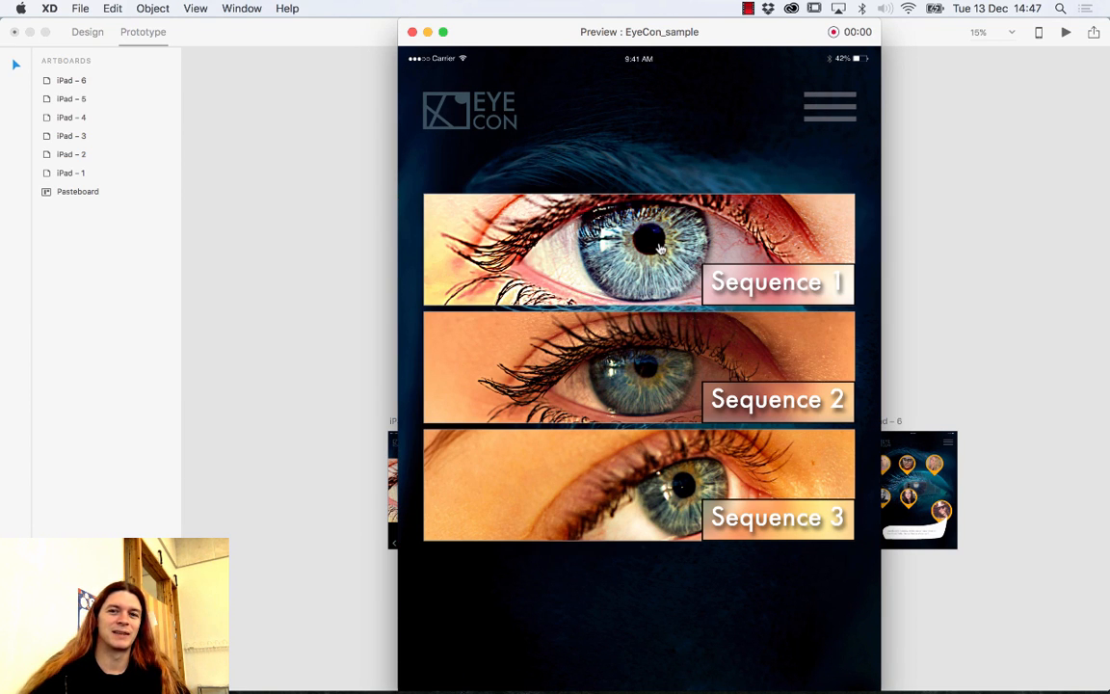
pyautogui.click(660, 236)
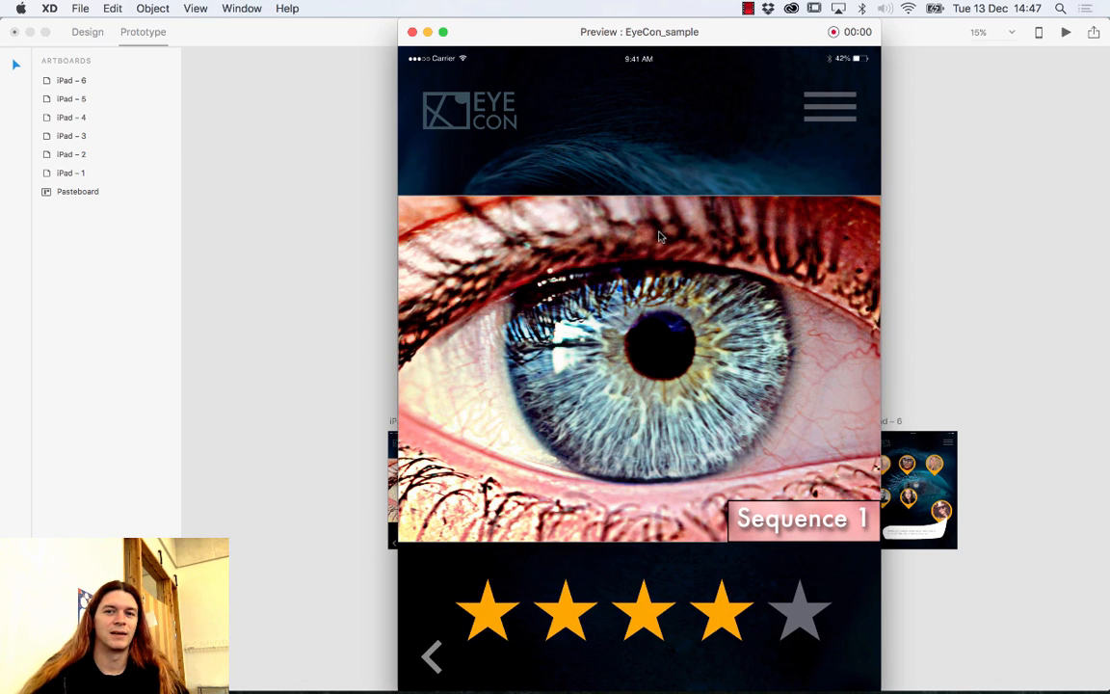
pyautogui.click(432, 653)
pyautogui.click(650, 371)
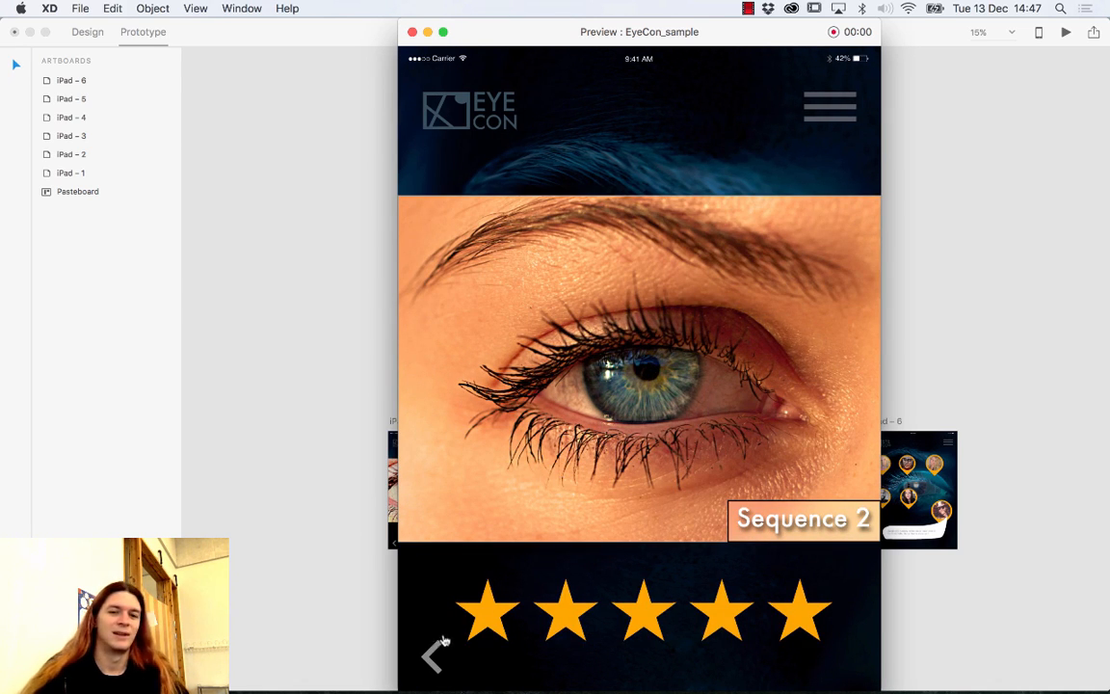
pyautogui.click(435, 653)
pyautogui.click(557, 451)
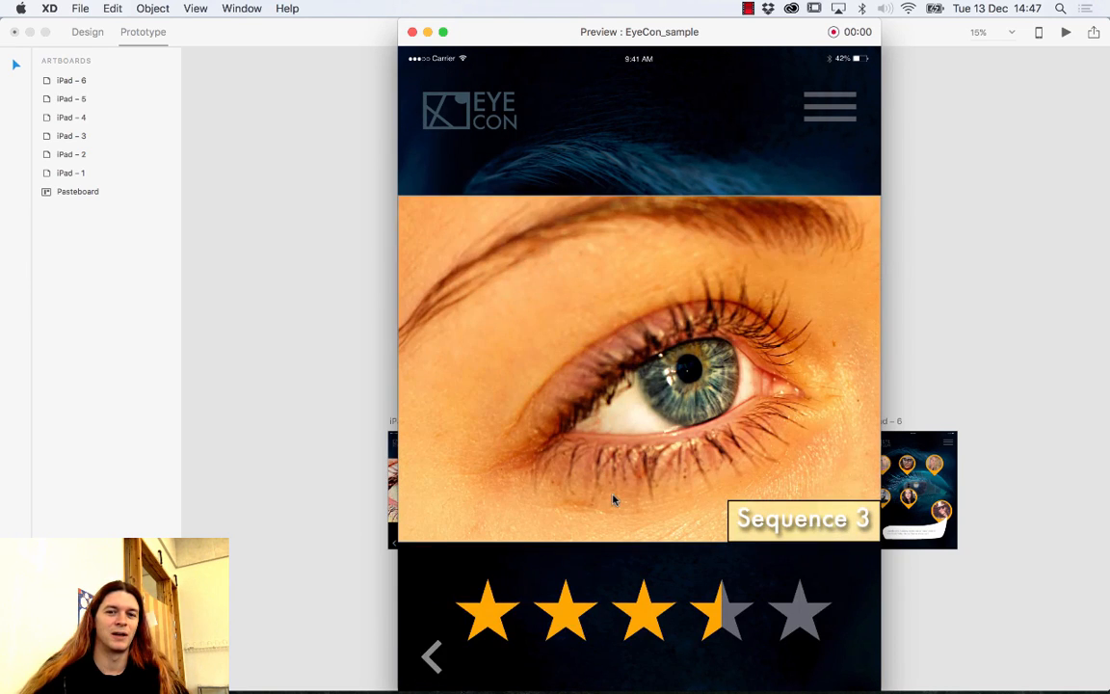
pyautogui.click(433, 653)
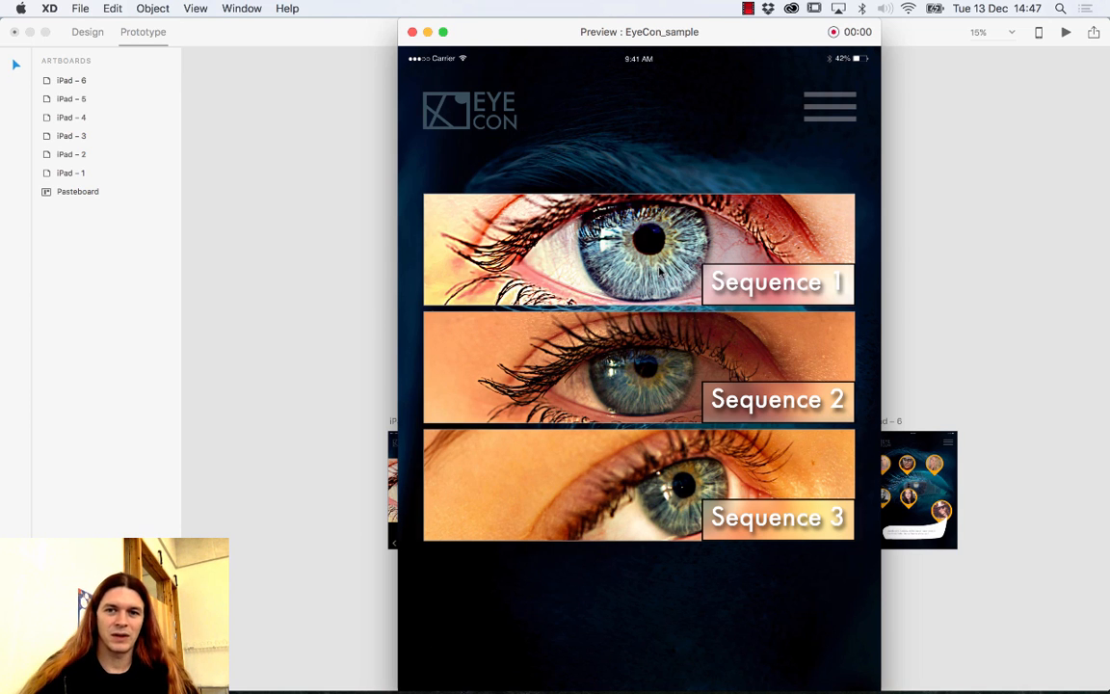
pyautogui.click(661, 273)
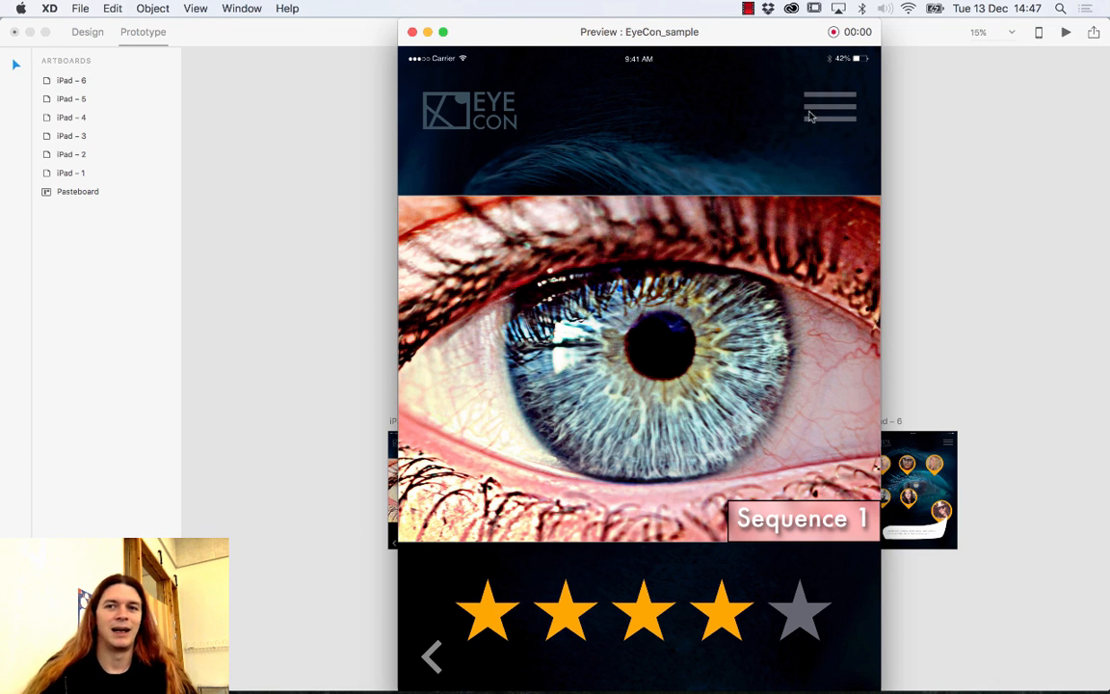
pyautogui.click(411, 33)
# Link the menu buttons on iPad – 2, 3, 4 and 6 to the iPad – 5 menu screen.
pyautogui.click(470, 443)
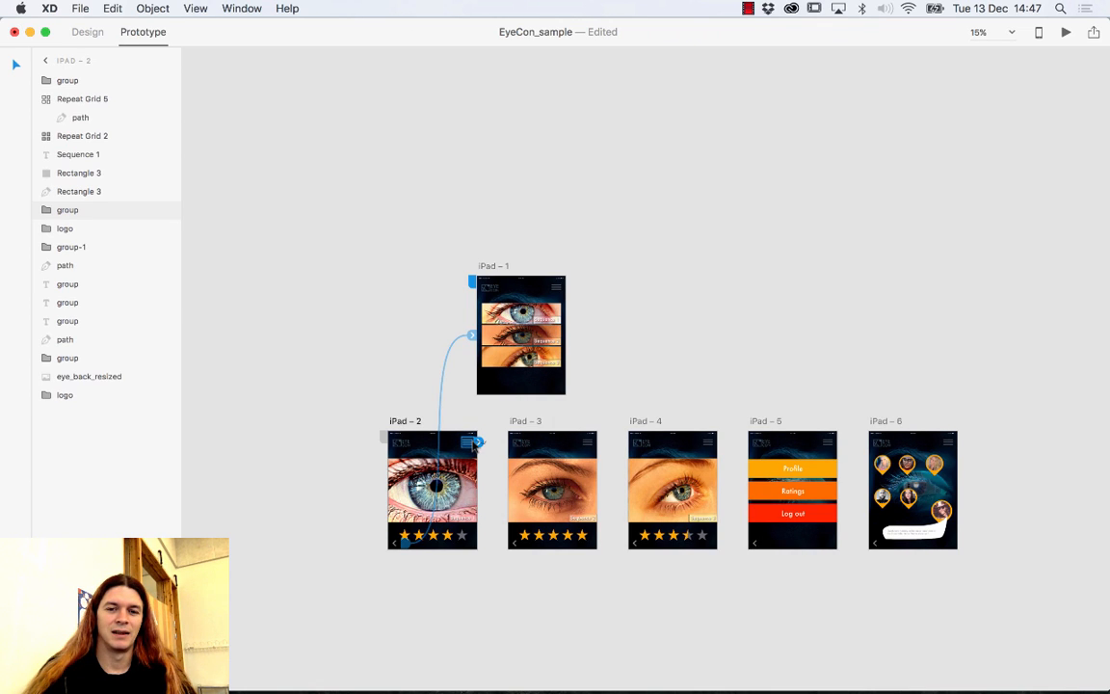
pyautogui.moveTo(478, 442); pyautogui.dragTo(795, 484)
pyautogui.click(585, 443)
pyautogui.moveTo(597, 442); pyautogui.dragTo(793, 462)
pyautogui.click(708, 442)
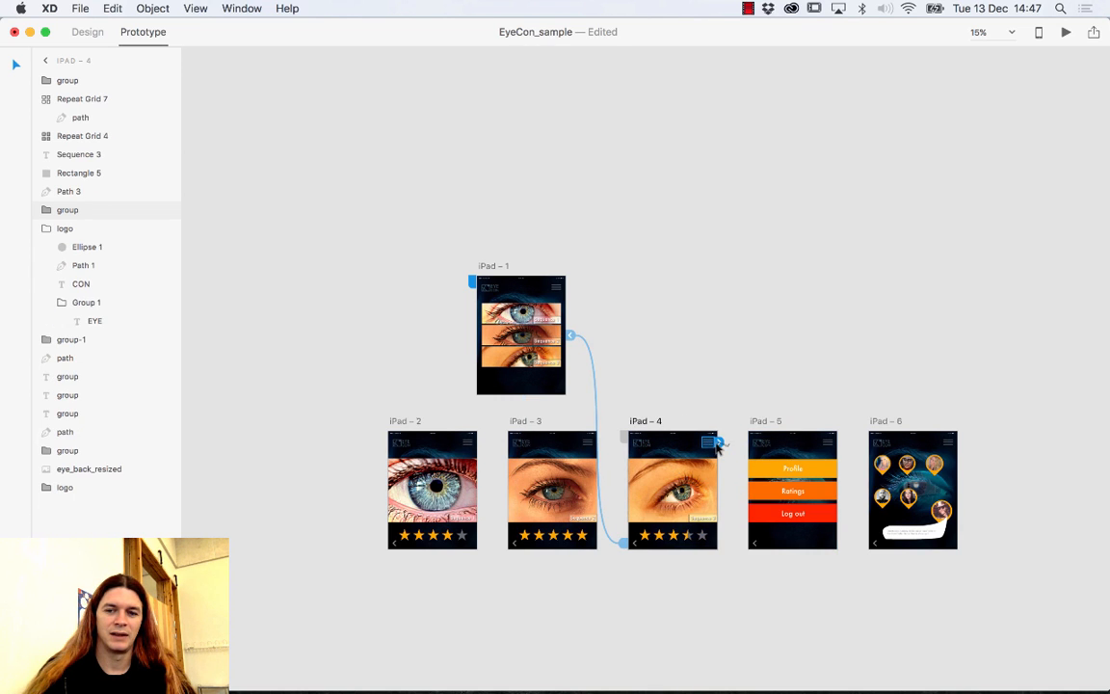
pyautogui.moveTo(718, 442); pyautogui.dragTo(783, 464)
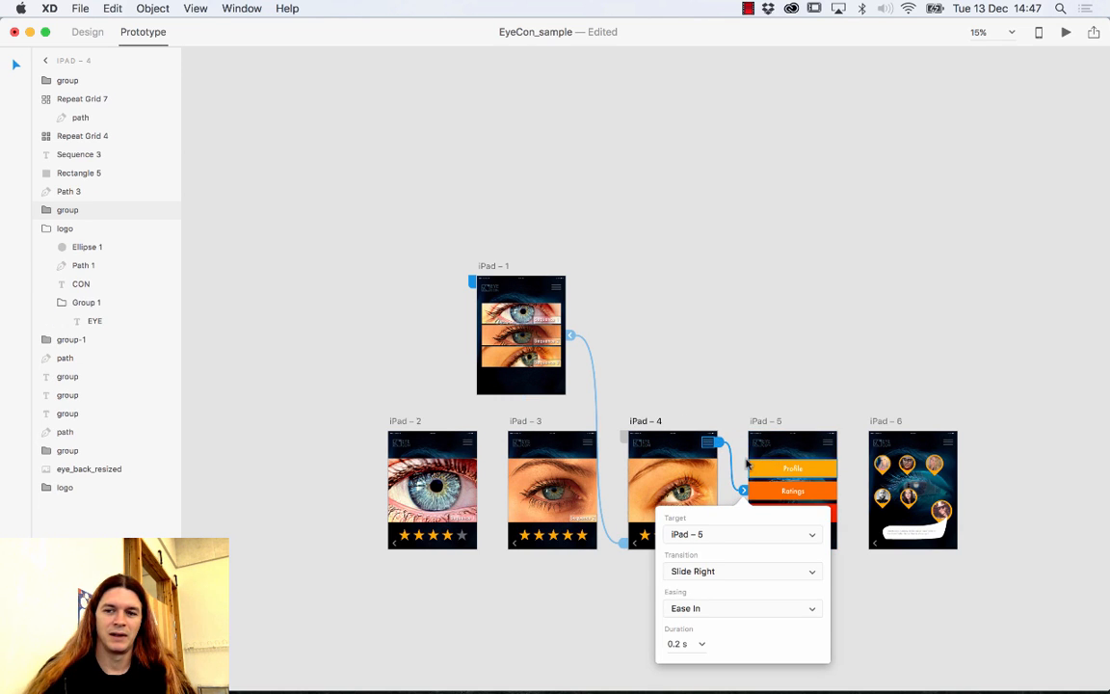
pyautogui.click(950, 444)
pyautogui.moveTo(958, 443); pyautogui.dragTo(792, 472)
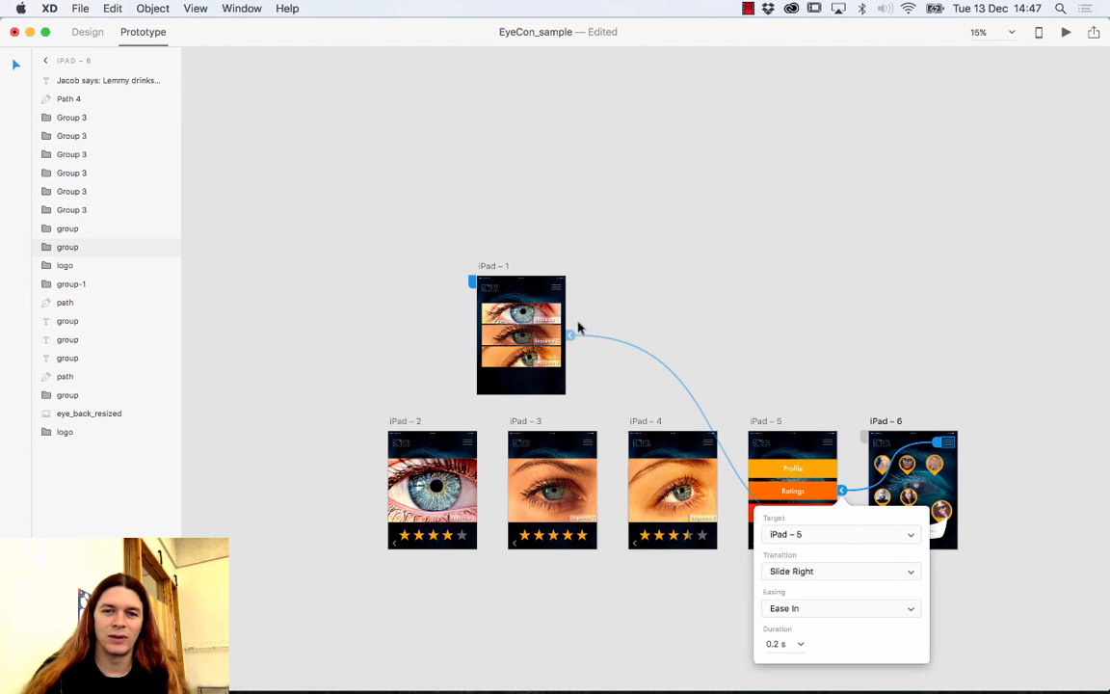
# Set the link into iPad – 5 to a 0.2 s duration and start the desktop preview.
pyautogui.click(557, 288)
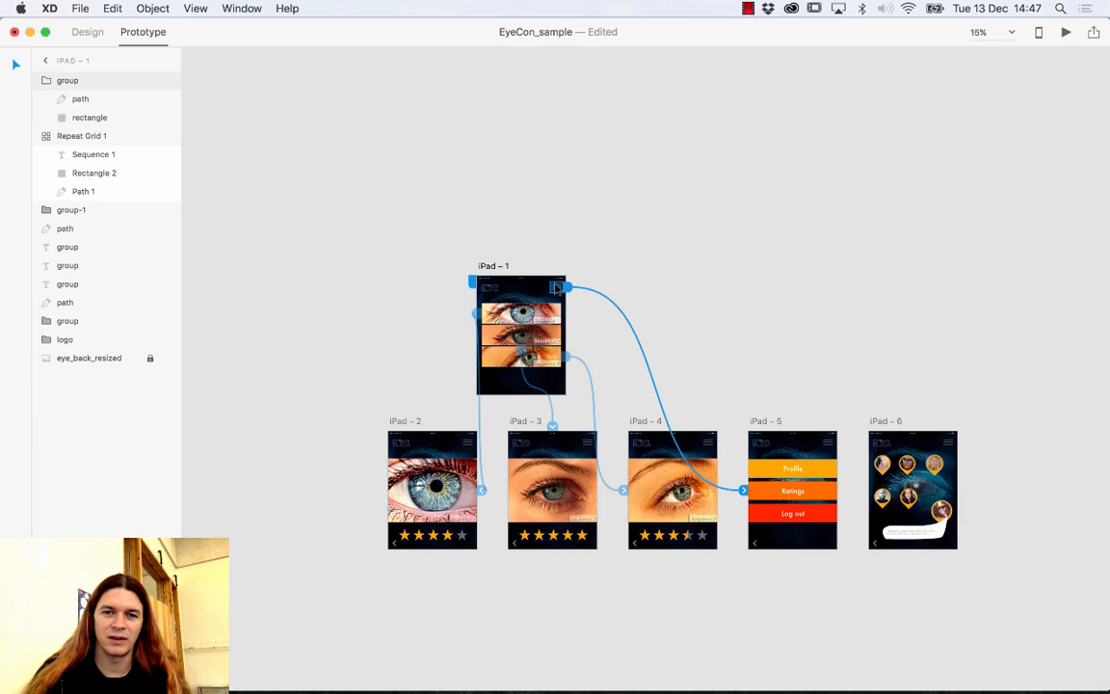
pyautogui.click(745, 492)
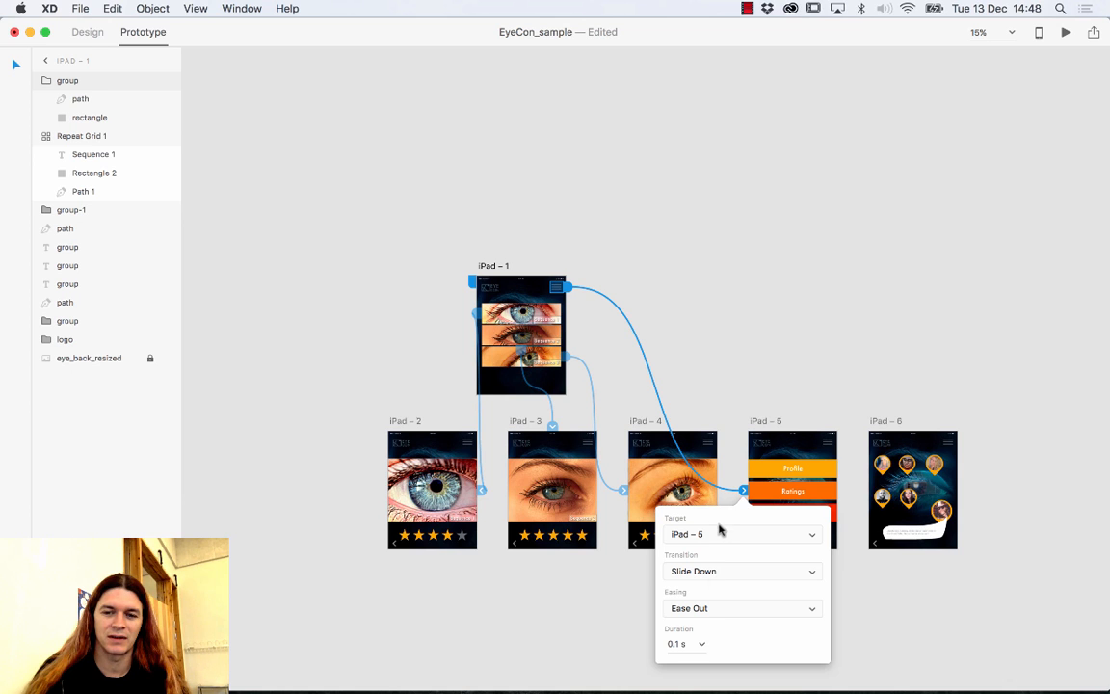
pyautogui.click(700, 644)
pyautogui.click(693, 575)
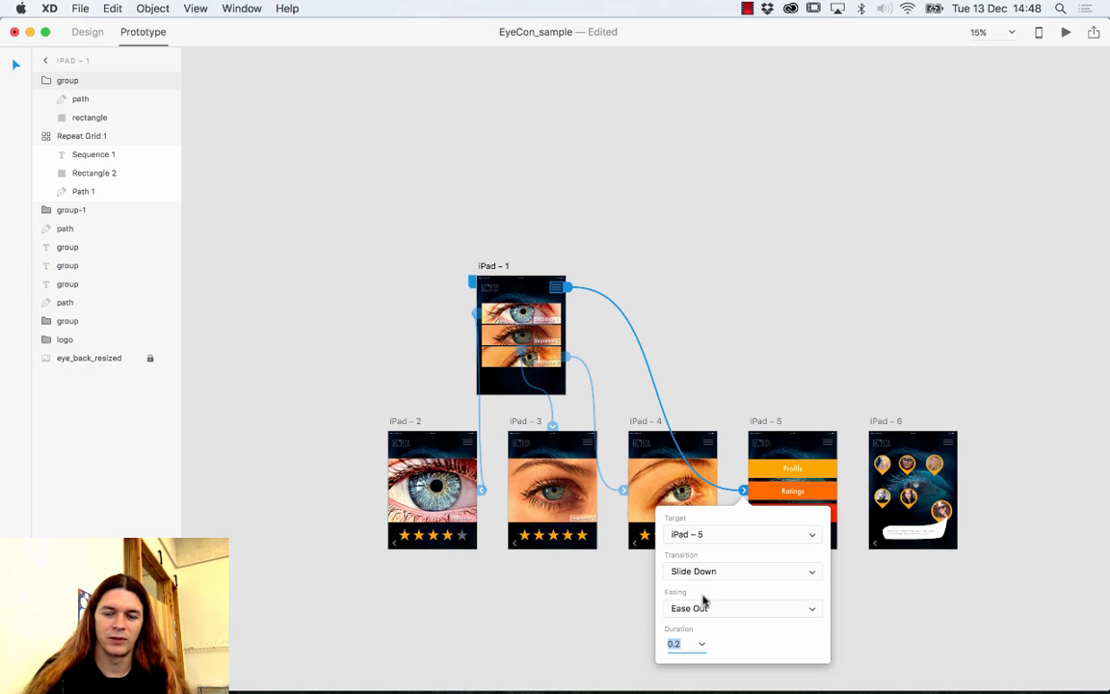
pyautogui.click(1065, 31)
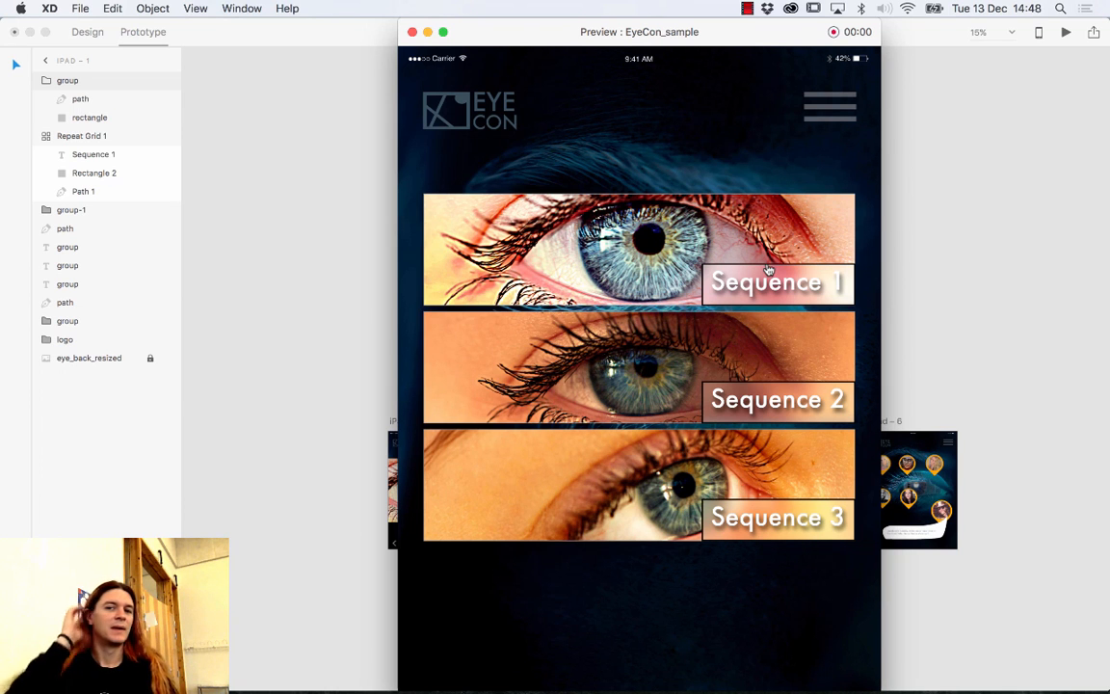
# In the preview, visit the menu and the Sequence 1, 3 and 2 screens, using the back arrow each time.
pyautogui.click(828, 106)
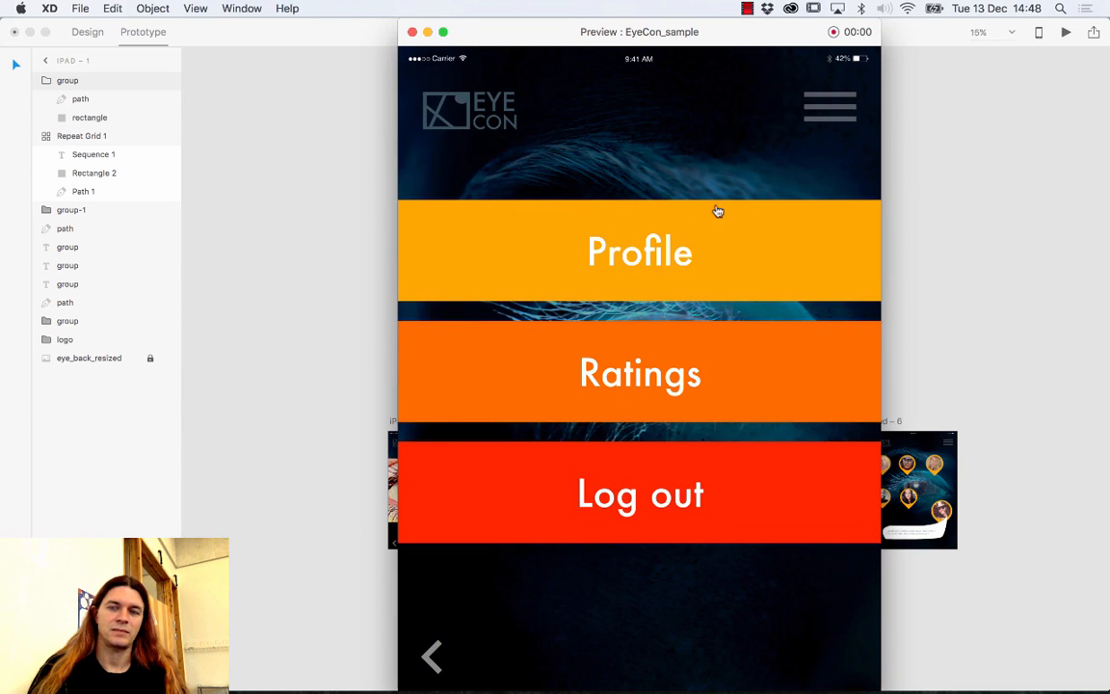
pyautogui.click(431, 653)
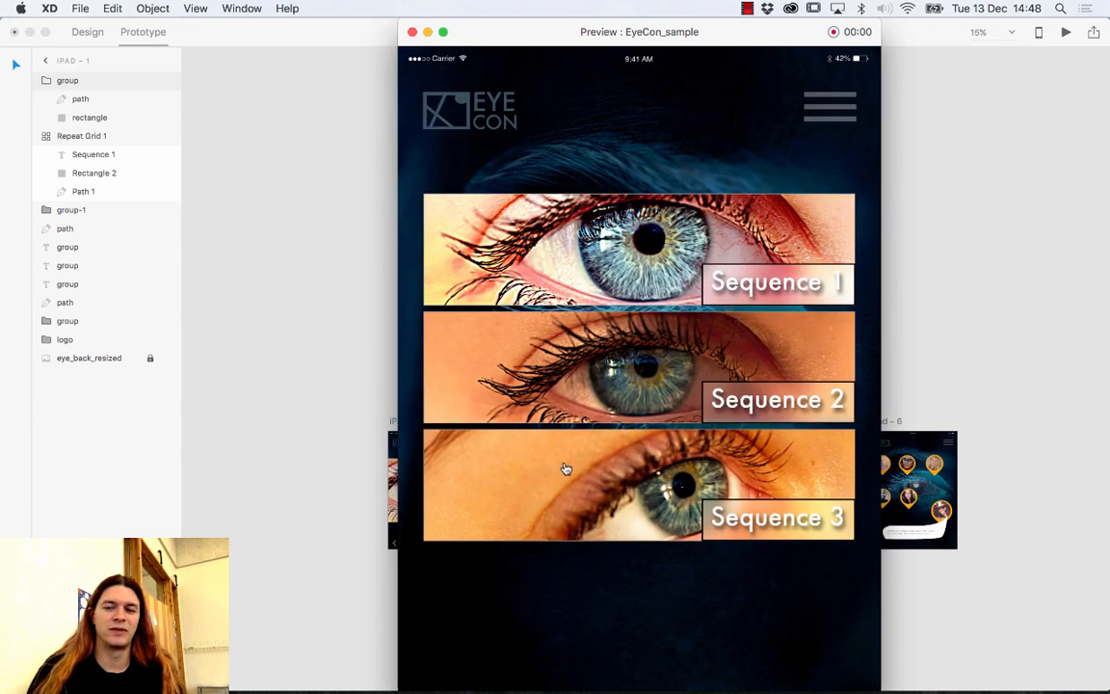
pyautogui.click(566, 267)
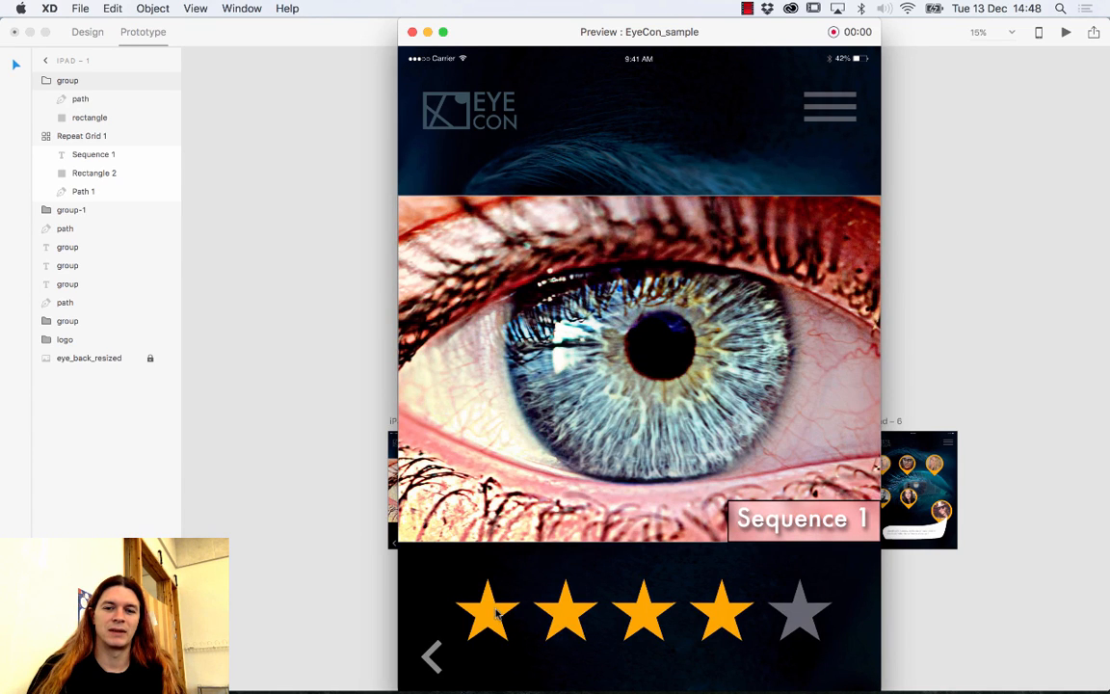
pyautogui.click(431, 655)
pyautogui.click(598, 524)
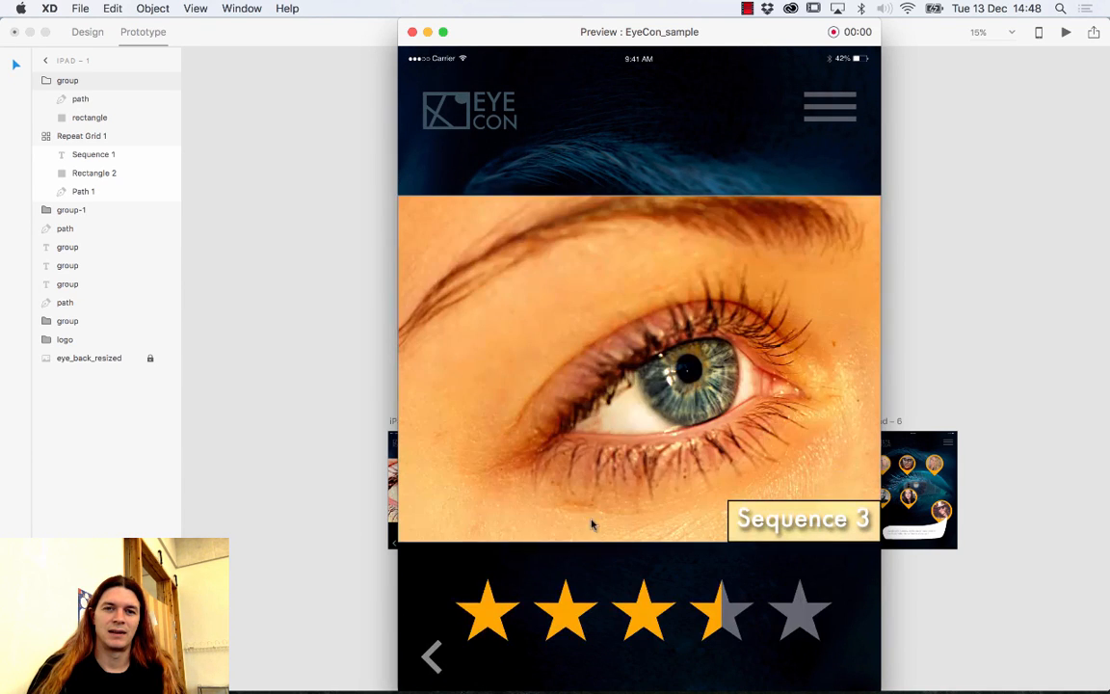
pyautogui.click(431, 655)
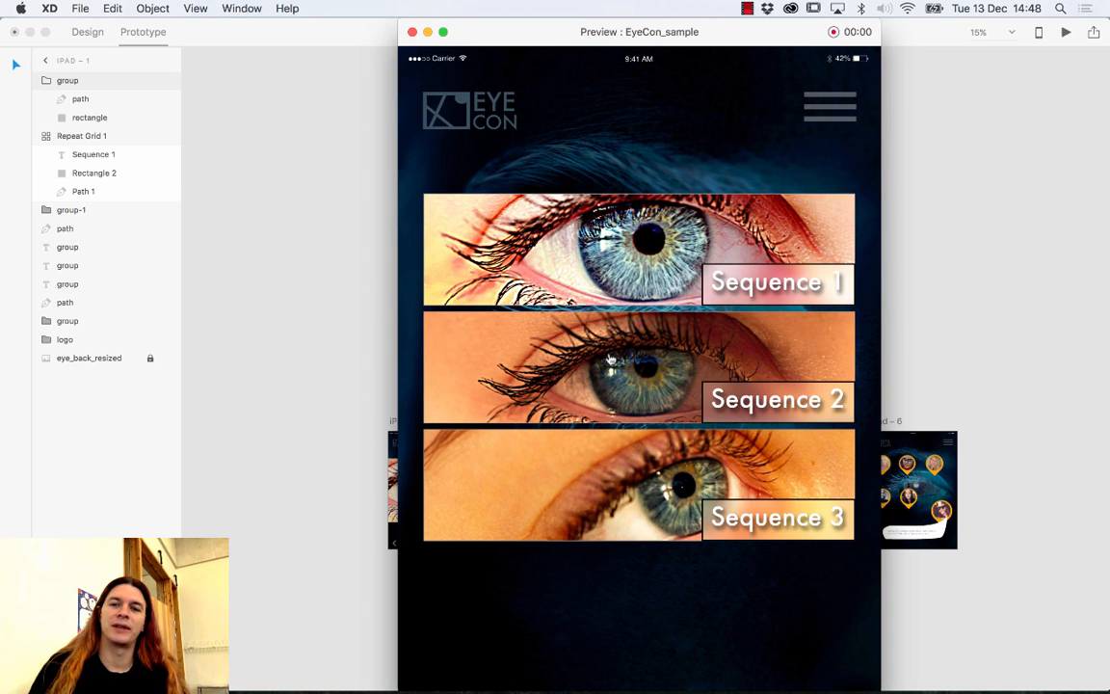
pyautogui.click(551, 328)
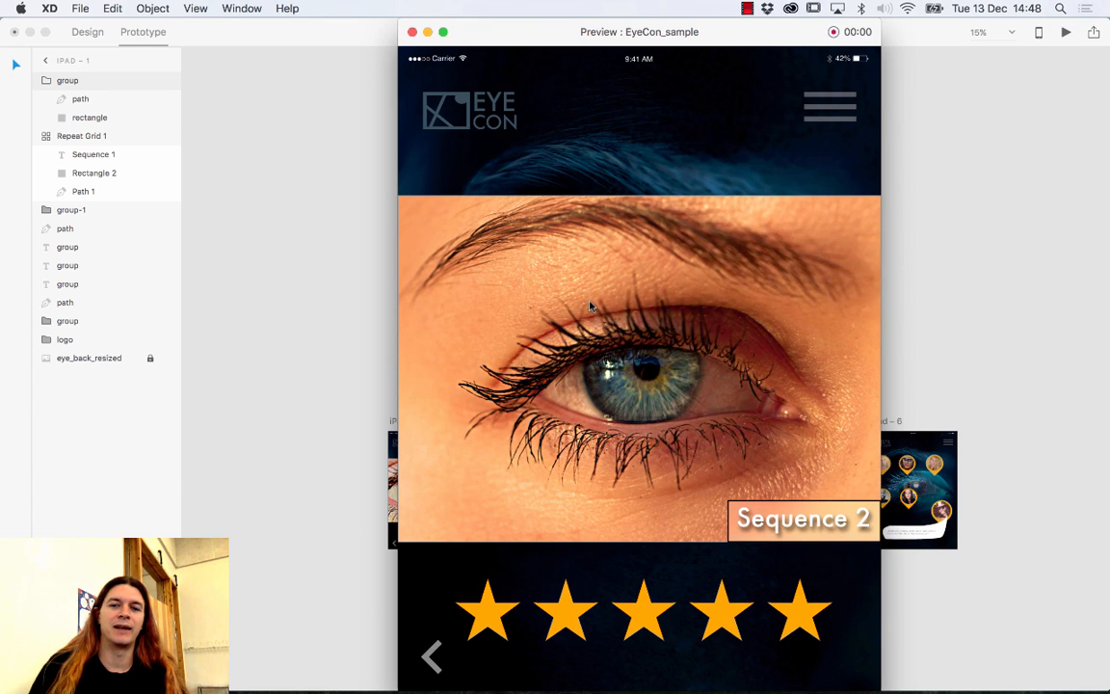
pyautogui.click(430, 655)
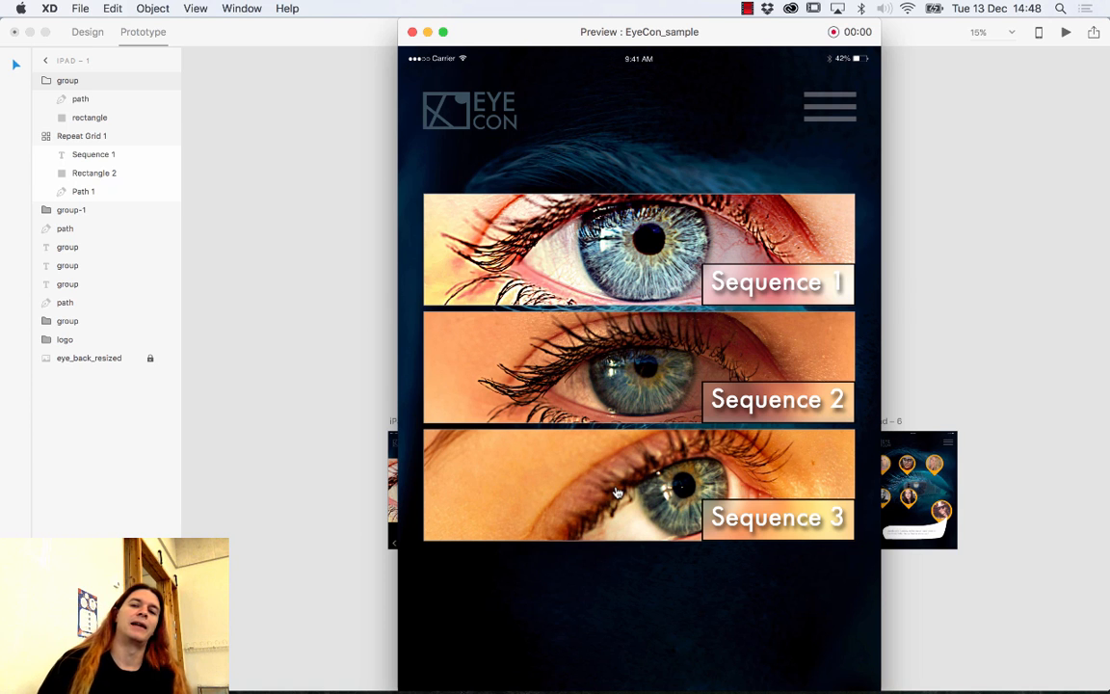
pyautogui.click(545, 208)
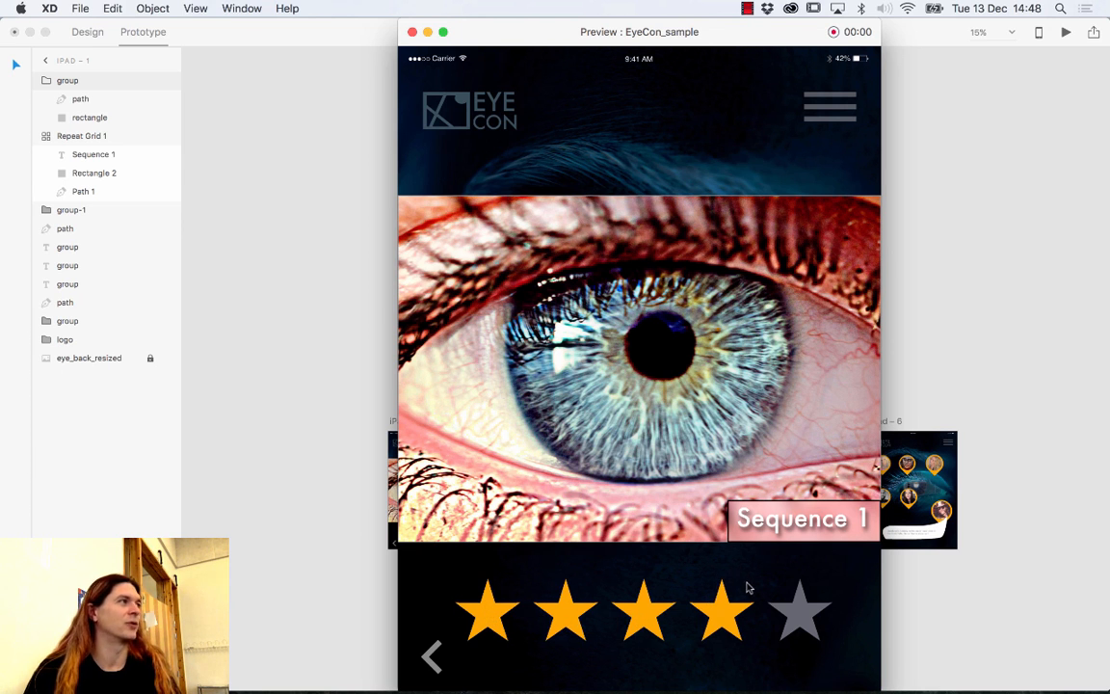
pyautogui.click(431, 658)
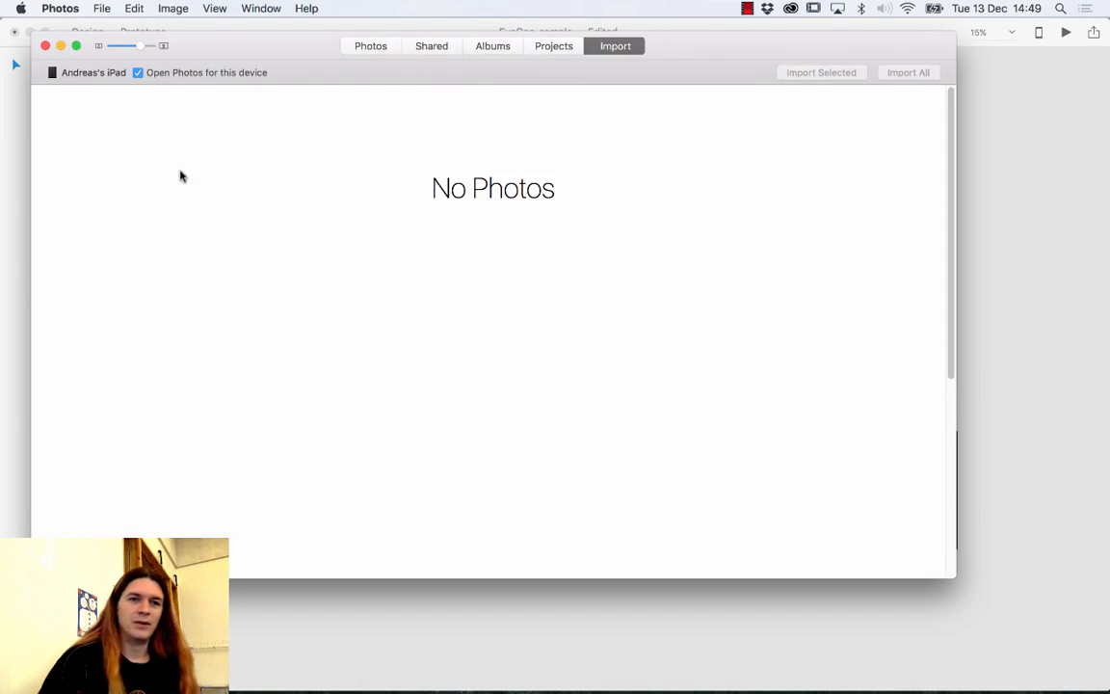
# Close the Photos import window.
pyautogui.click(44, 46)
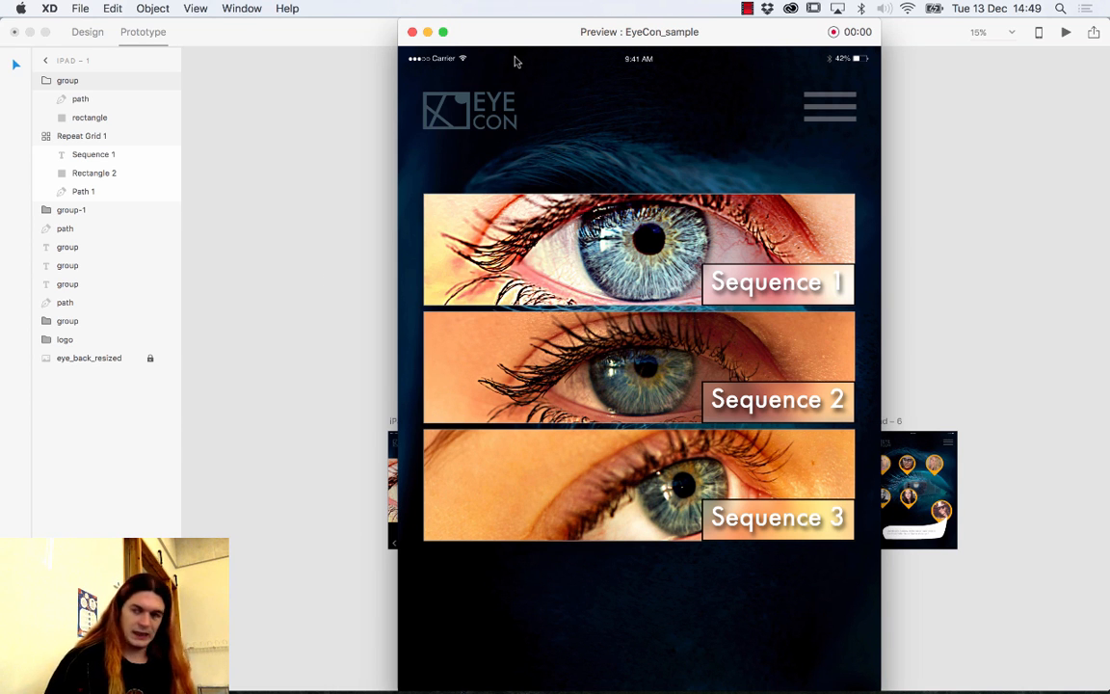
# Close the desktop preview window and show the live-preview device list with the connected iPad.
pyautogui.moveTo(736, 35); pyautogui.dragTo(733, 41)
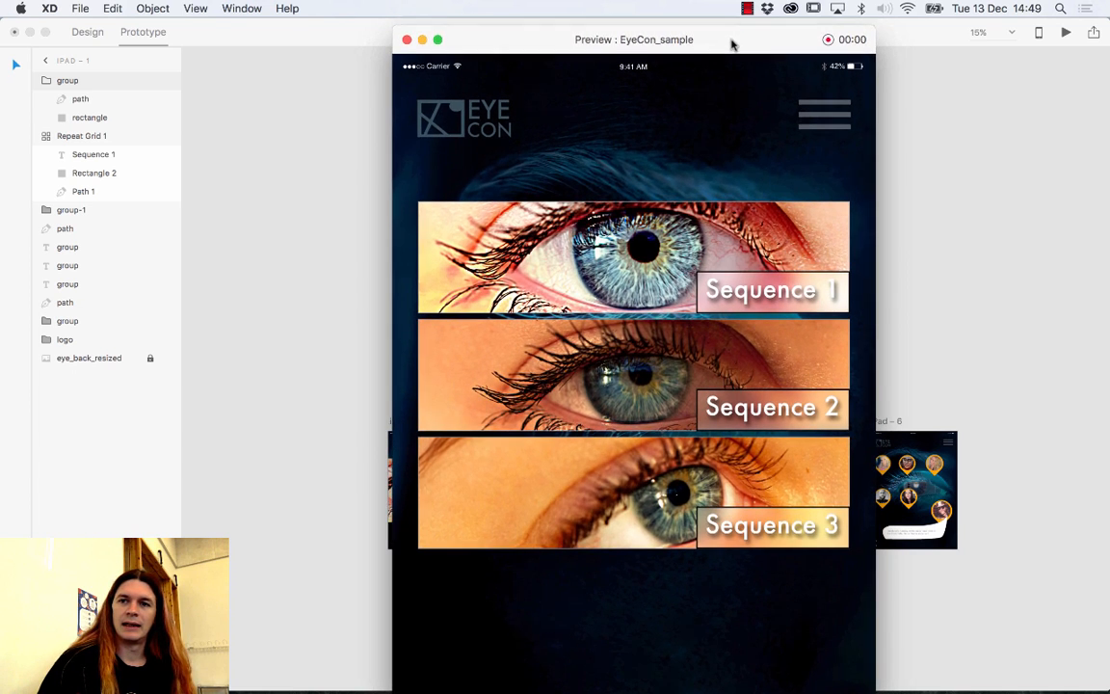
pyautogui.click(410, 39)
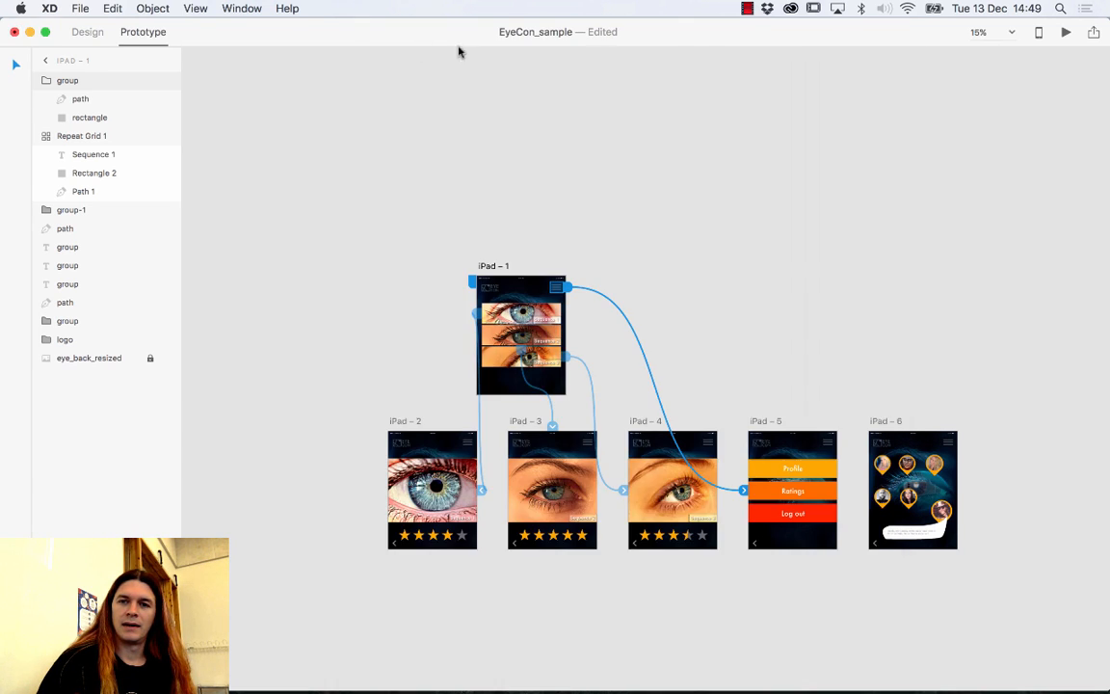
pyautogui.click(1041, 33)
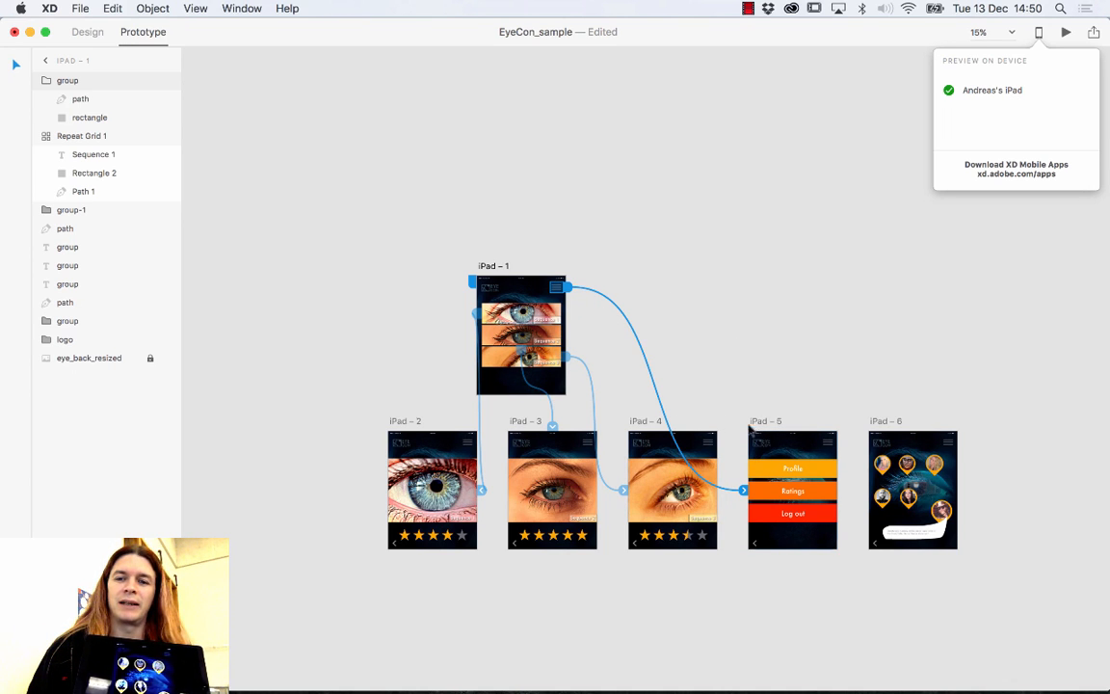
# Inspect the Profile, iPad – 4 menu and iPad – 2 star-row links.
pyautogui.click(780, 465)
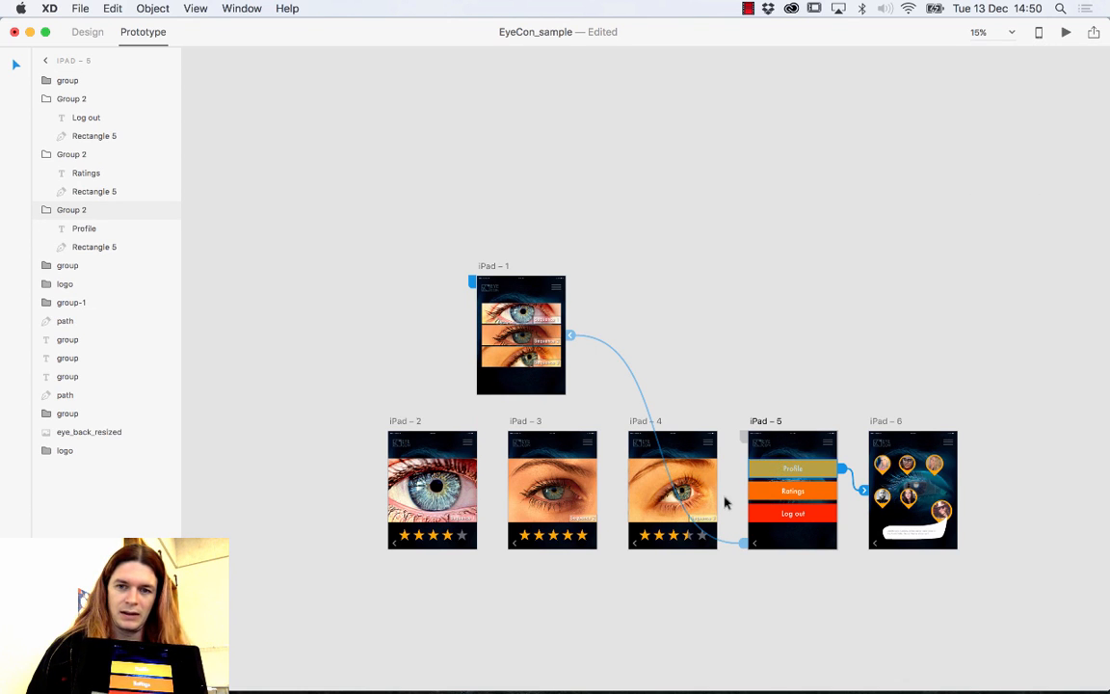
pyautogui.click(692, 493)
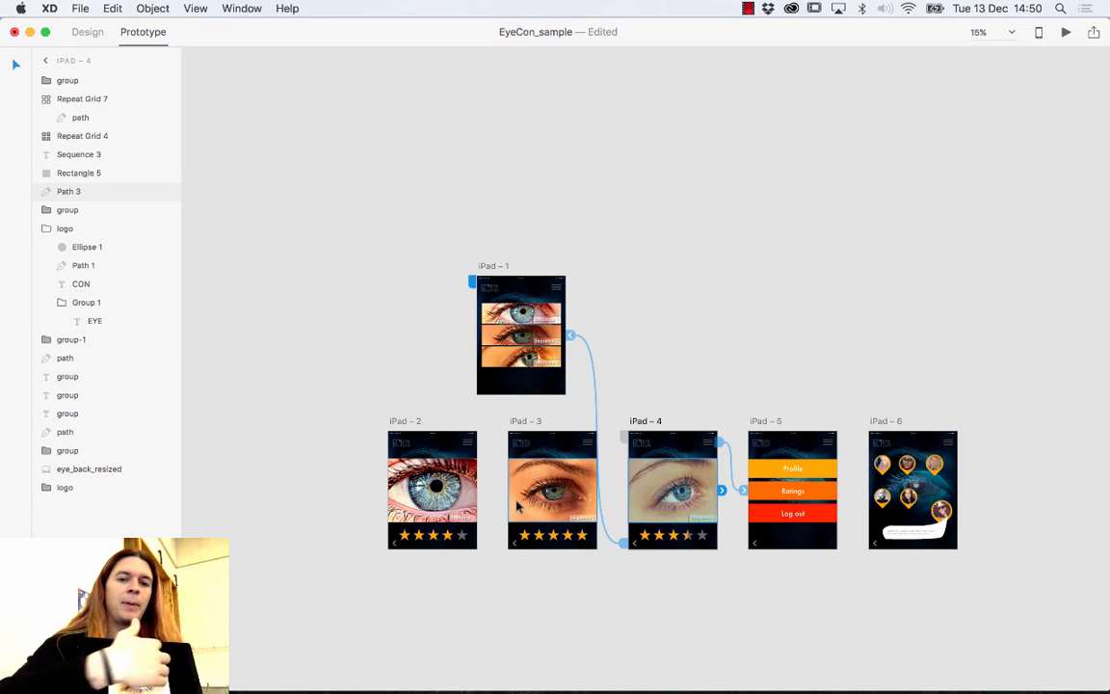
pyautogui.click(451, 538)
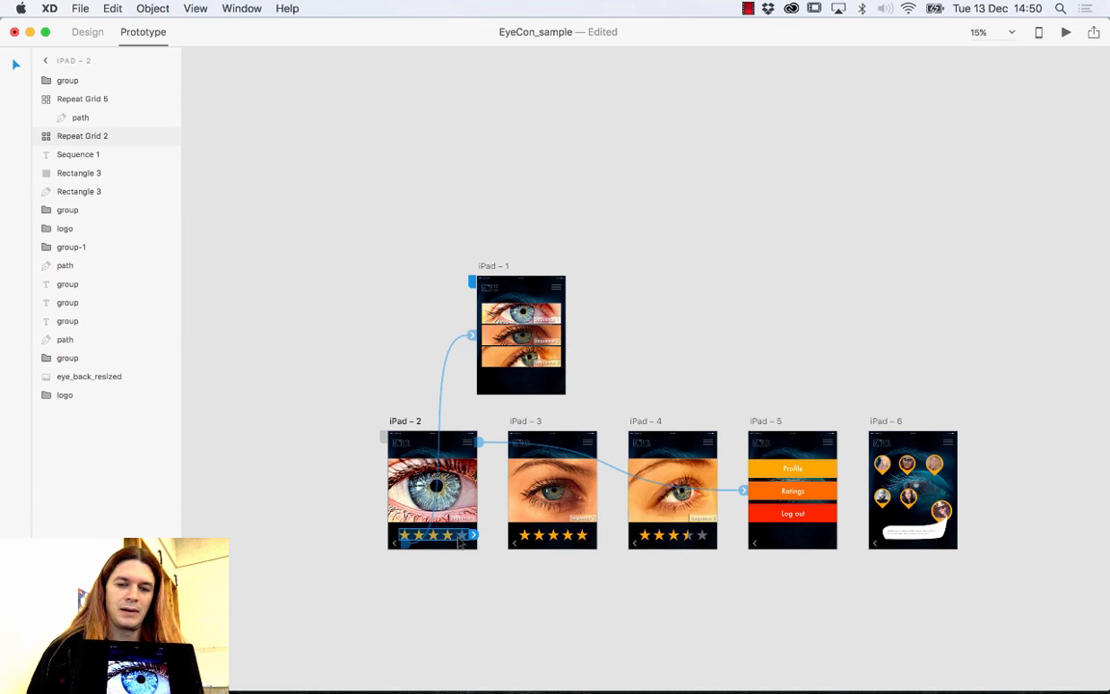
# Align iPad – 2's eye image with the other artboards' images, then deselect everything.
pyautogui.click(460, 509)
pyautogui.moveTo(458, 504)
pyautogui.mouseDown()
pyautogui.moveTo(459, 513)
pyautogui.moveTo(460, 486)
pyautogui.mouseUp()
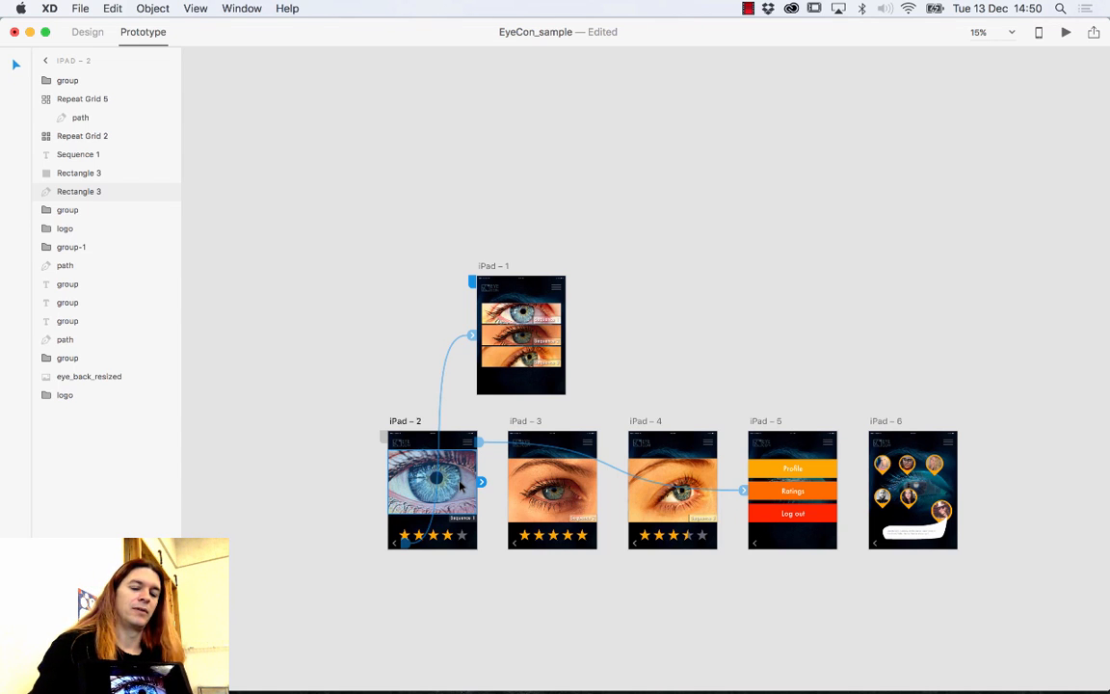
pyautogui.press('super+z')
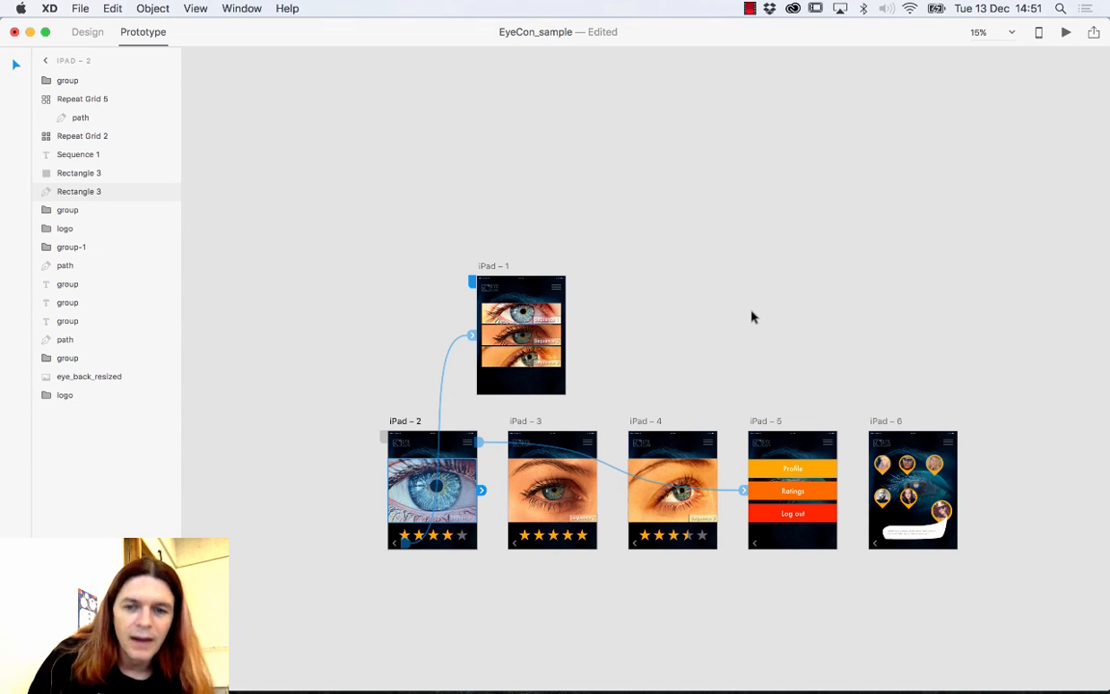
pyautogui.click(937, 132)
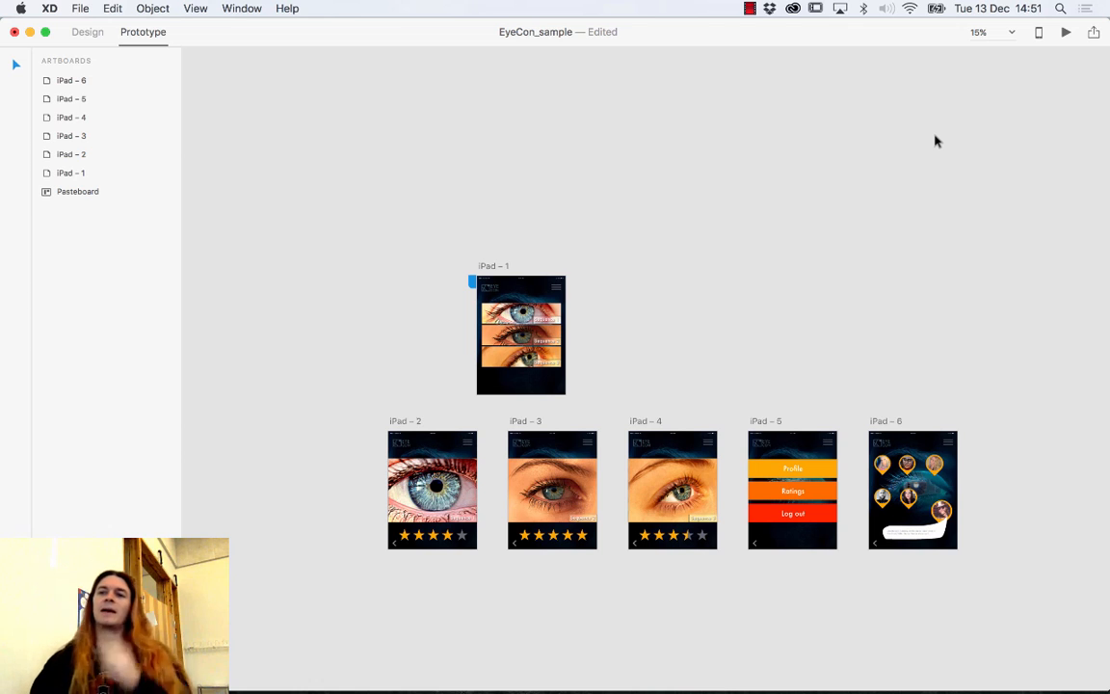
# Open the Share Online panel and browse Finder to the Image_resources Logo folder.
pyautogui.click(1094, 33)
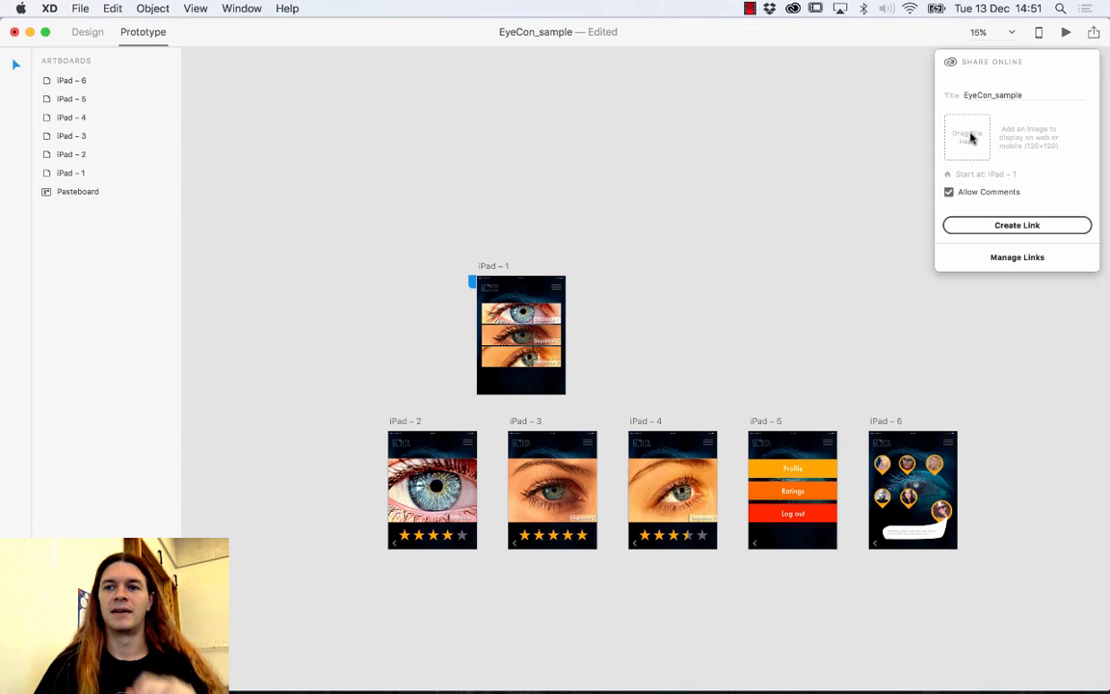
pyautogui.moveTo(414, 689)
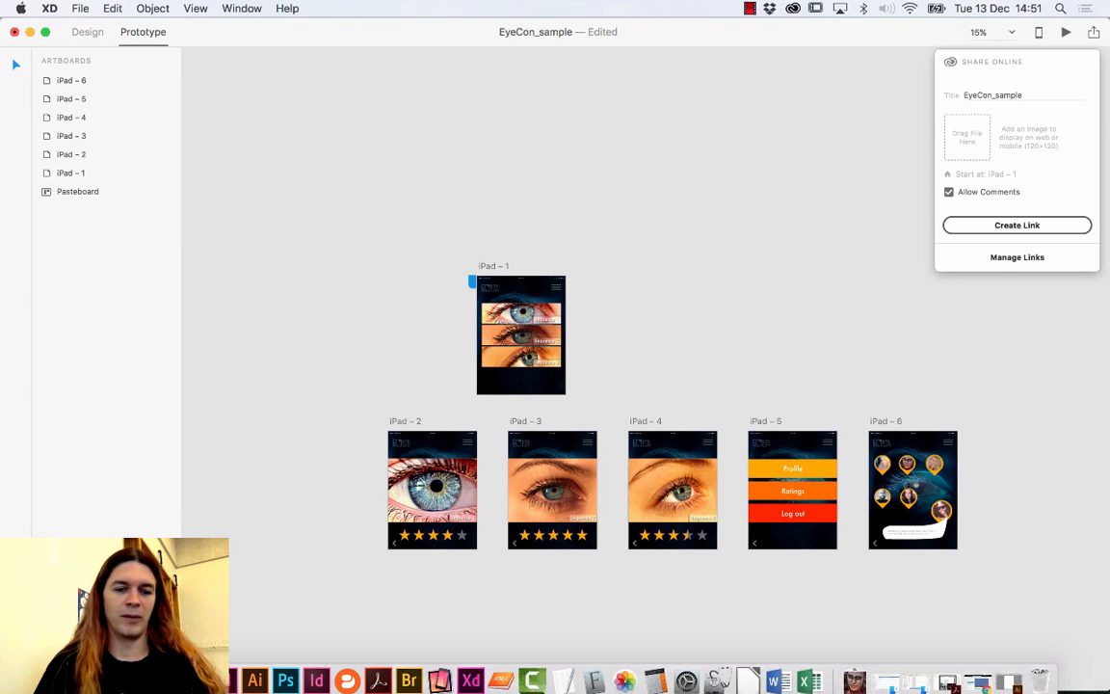
pyautogui.click(77, 672)
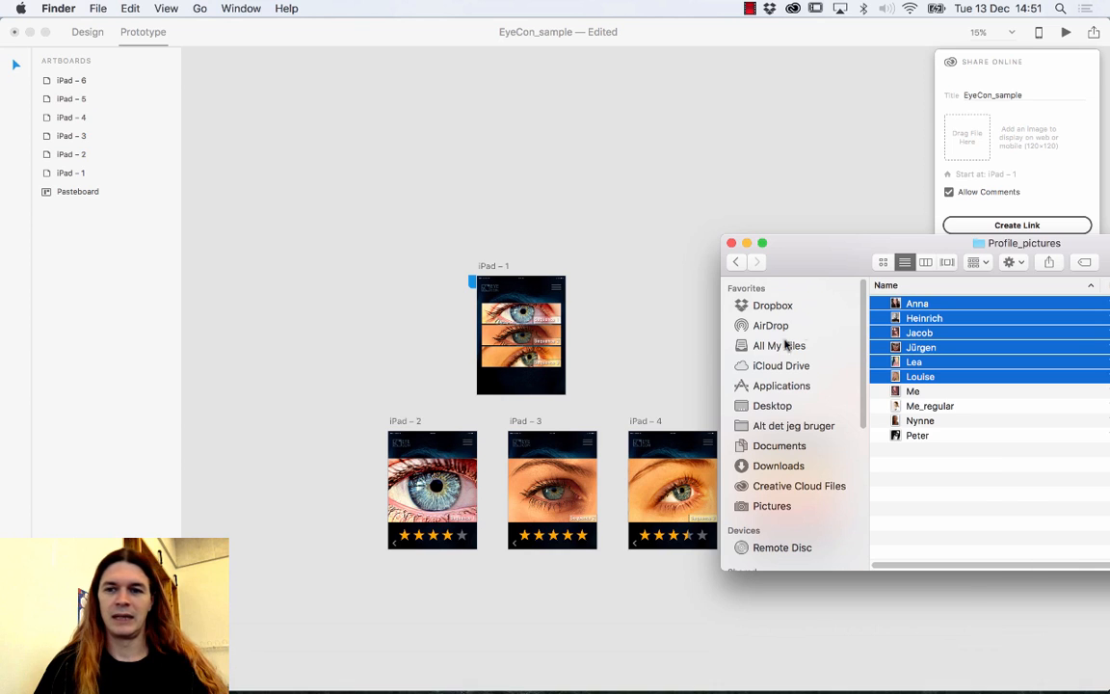
pyautogui.moveTo(830, 266); pyautogui.dragTo(594, 374)
pyautogui.click(739, 572)
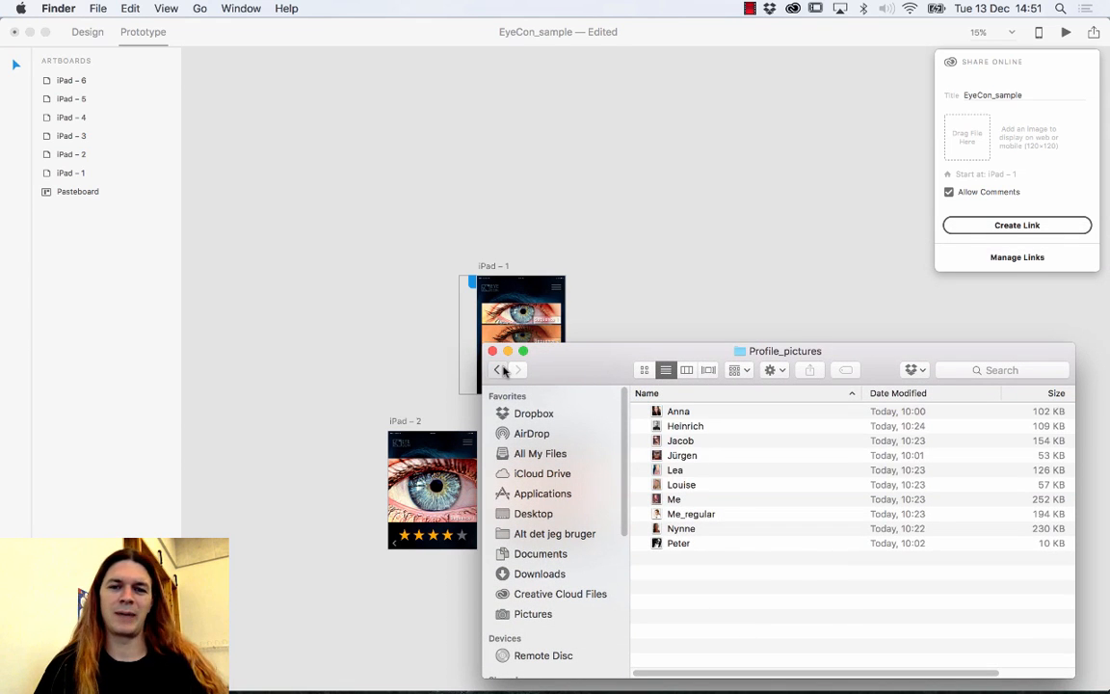
pyautogui.click(497, 370)
pyautogui.doubleClick(676, 441)
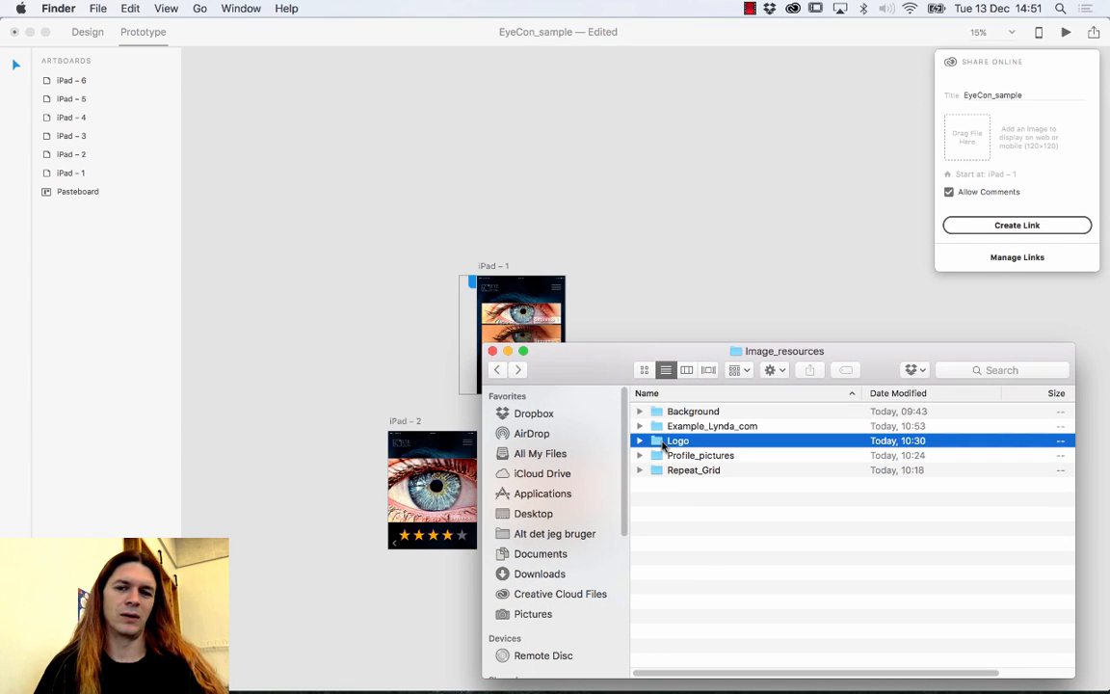
# Use cec02.jpg from Repeat_Grid as the share thumbnail after logo.svg fails, and toggle Allow Comments.
pyautogui.moveTo(687, 432); pyautogui.dragTo(964, 152)
pyautogui.moveTo(685, 436); pyautogui.dragTo(966, 137)
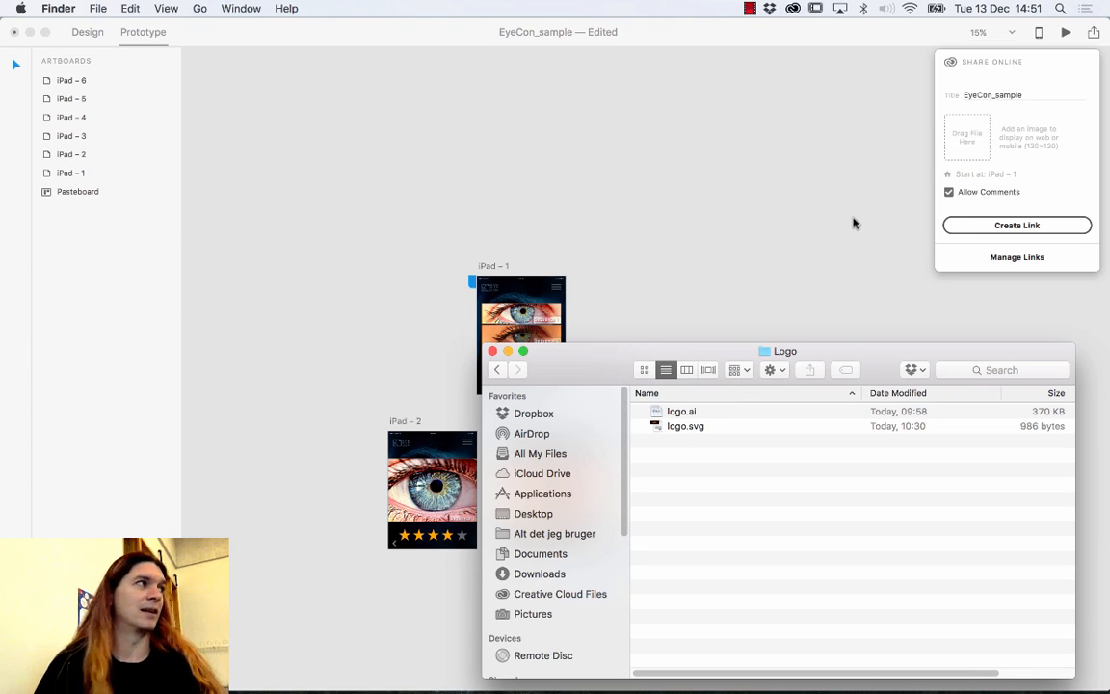
pyautogui.click(496, 370)
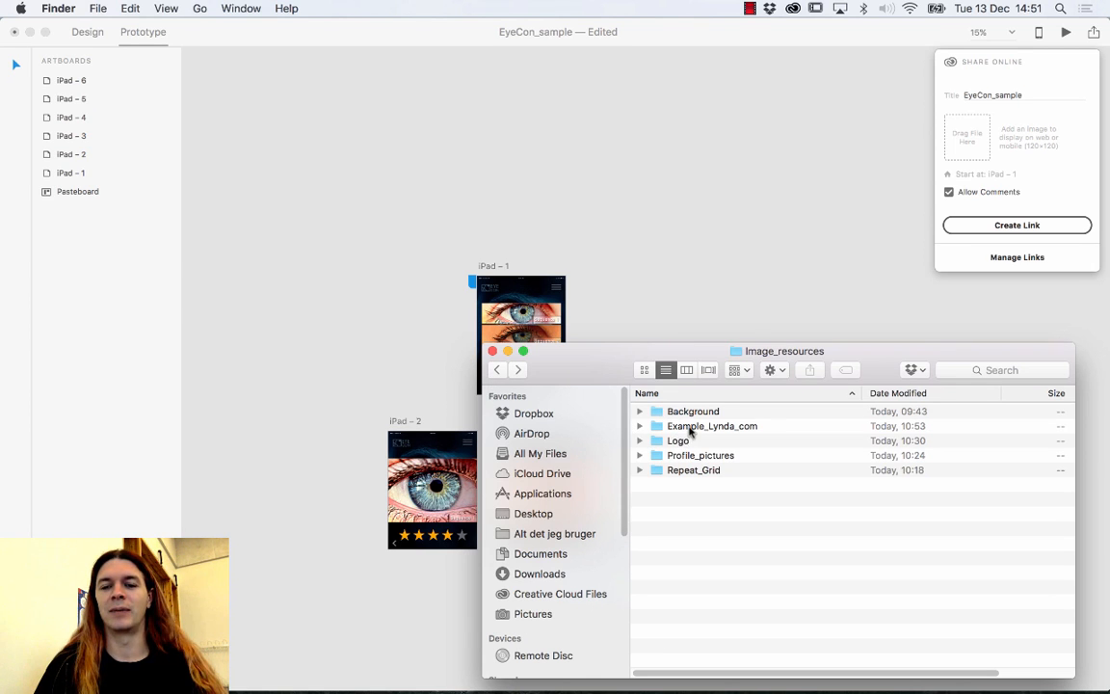
pyautogui.doubleClick(687, 470)
pyautogui.moveTo(681, 426); pyautogui.dragTo(960, 171)
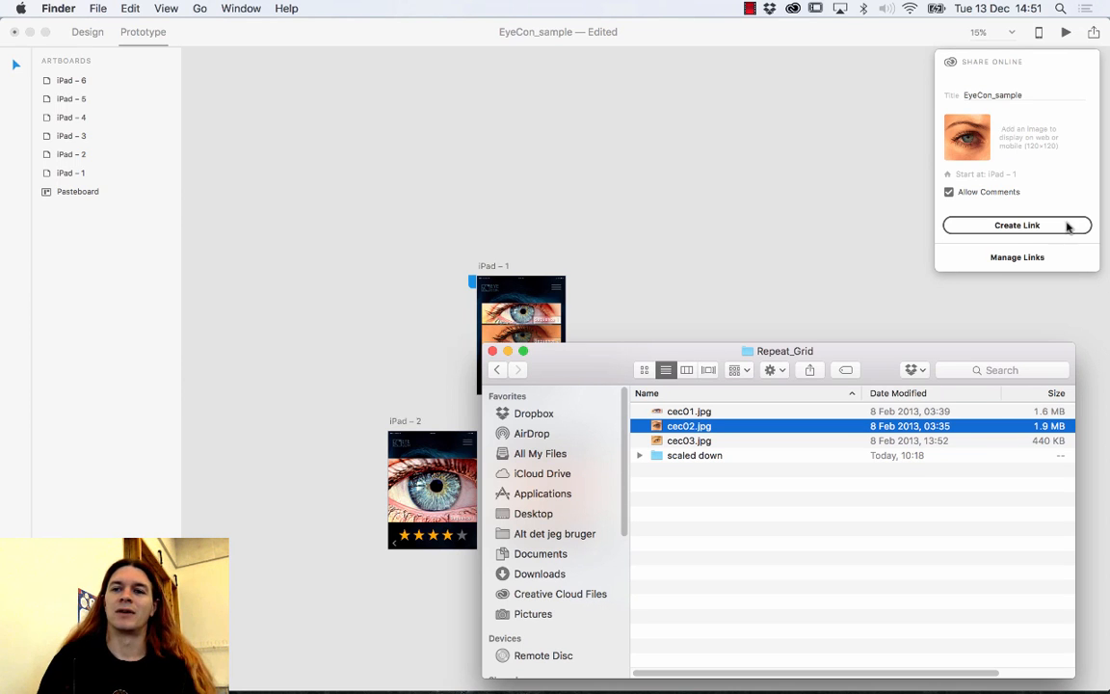
pyautogui.click(949, 193)
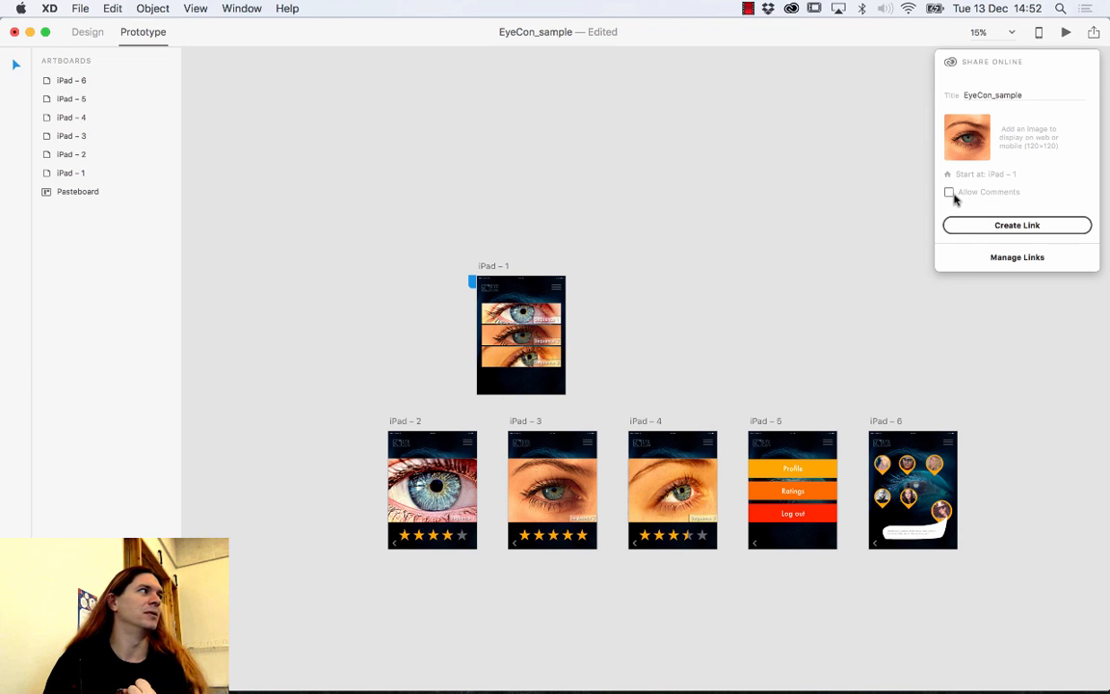
# Allow comments on the shared EyeCon_sample prototype and create its xd.adobe.com link.
pyautogui.click(950, 194)
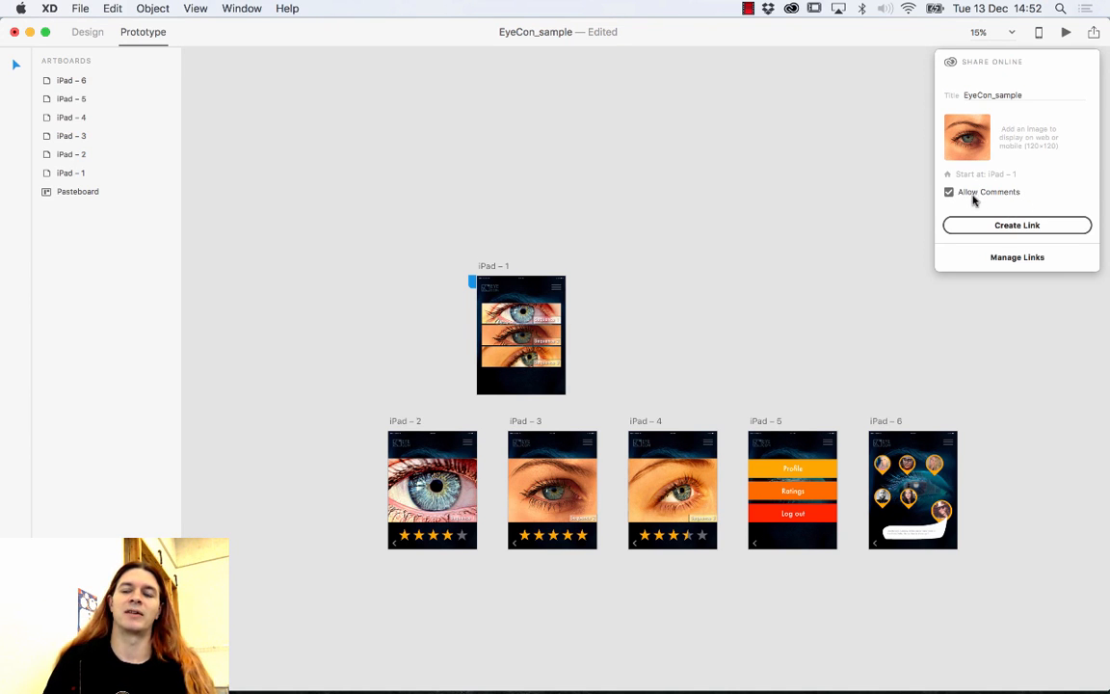
pyautogui.click(1003, 223)
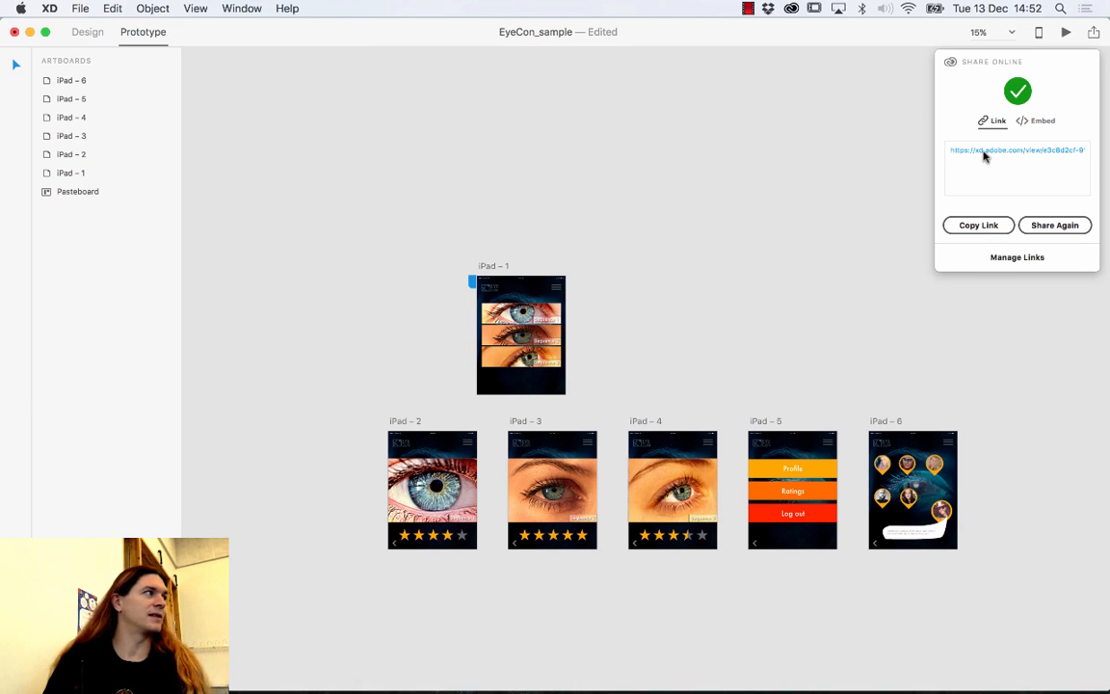
# Copy the EyeCon_sample share link and view the shared prototype in Chrome.
pyautogui.click(965, 227)
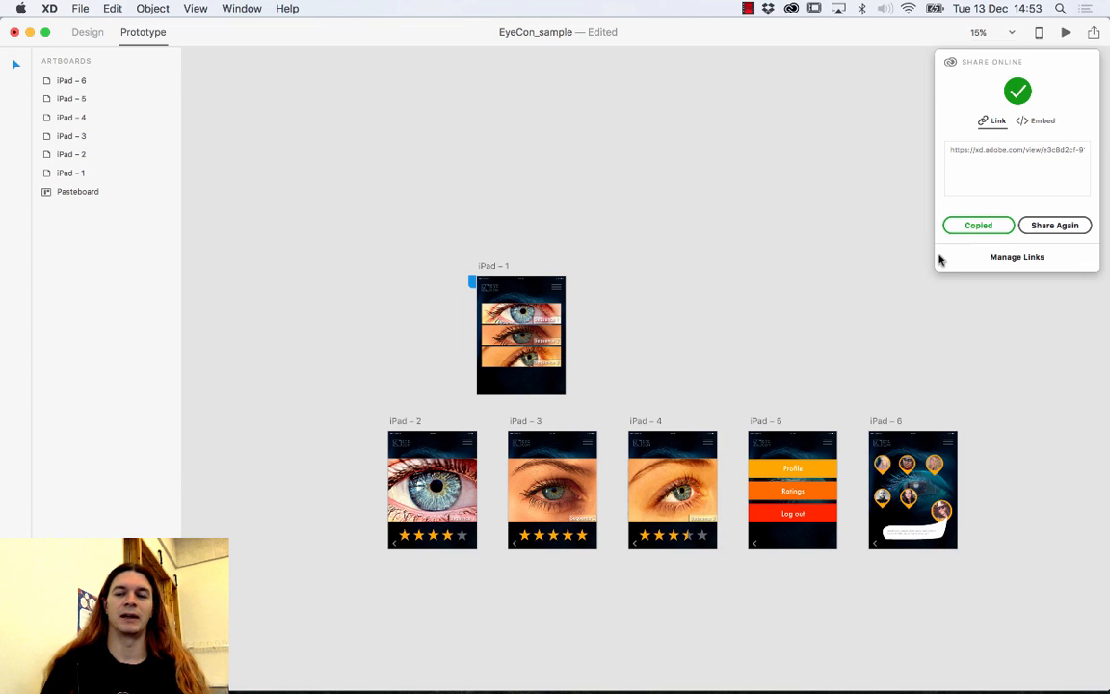
pyautogui.moveTo(316, 686)
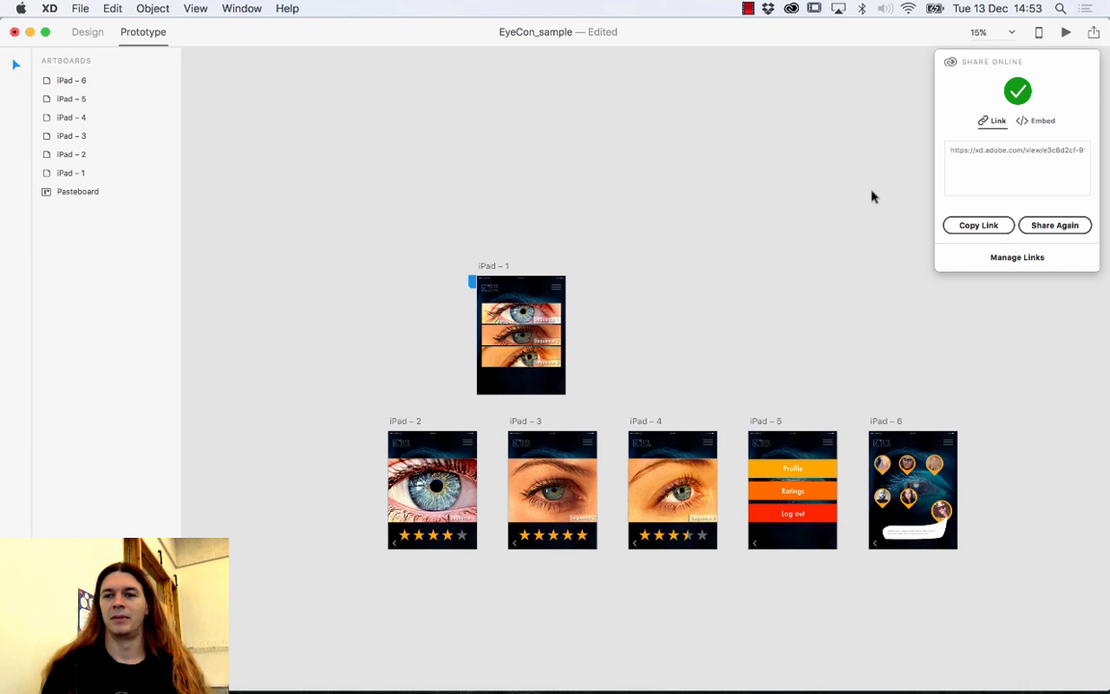
pyautogui.click(992, 156)
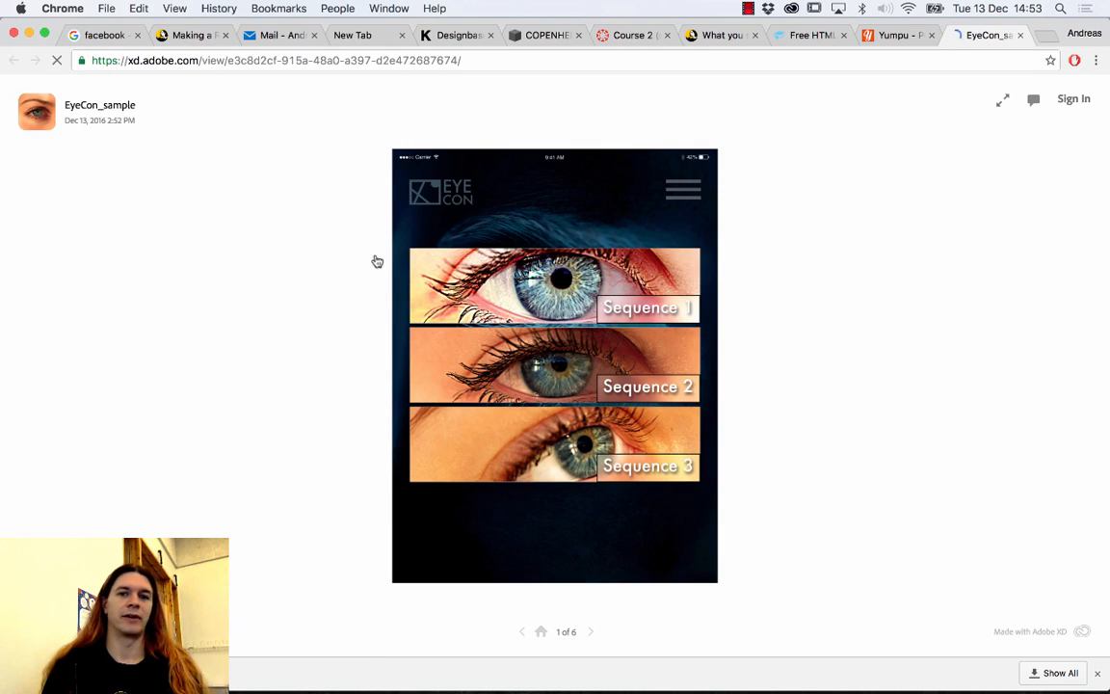
# Test the Sequence 1 link, then load the share URL again in a new Chrome tab.
pyautogui.click(505, 280)
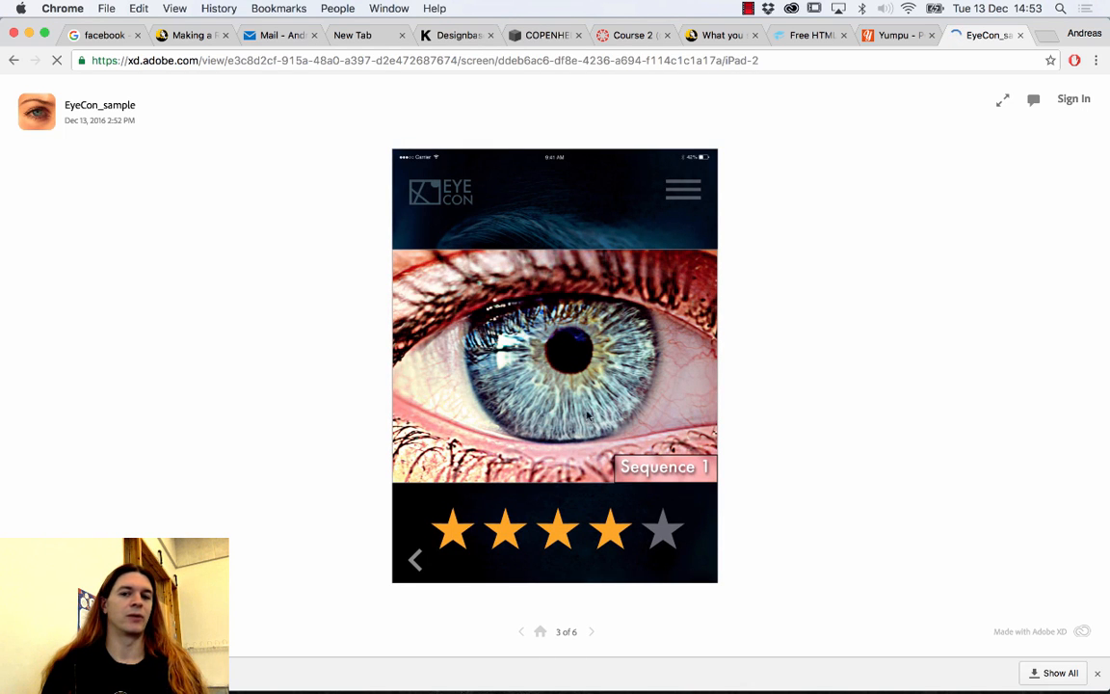
pyautogui.click(415, 564)
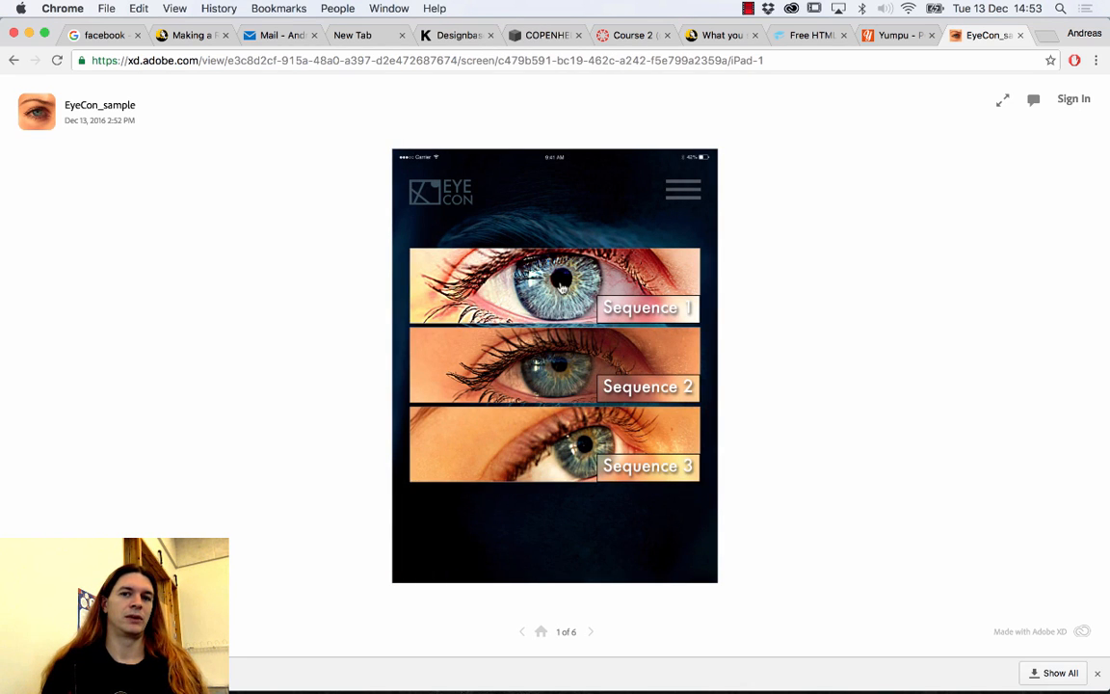
pyautogui.click(537, 61)
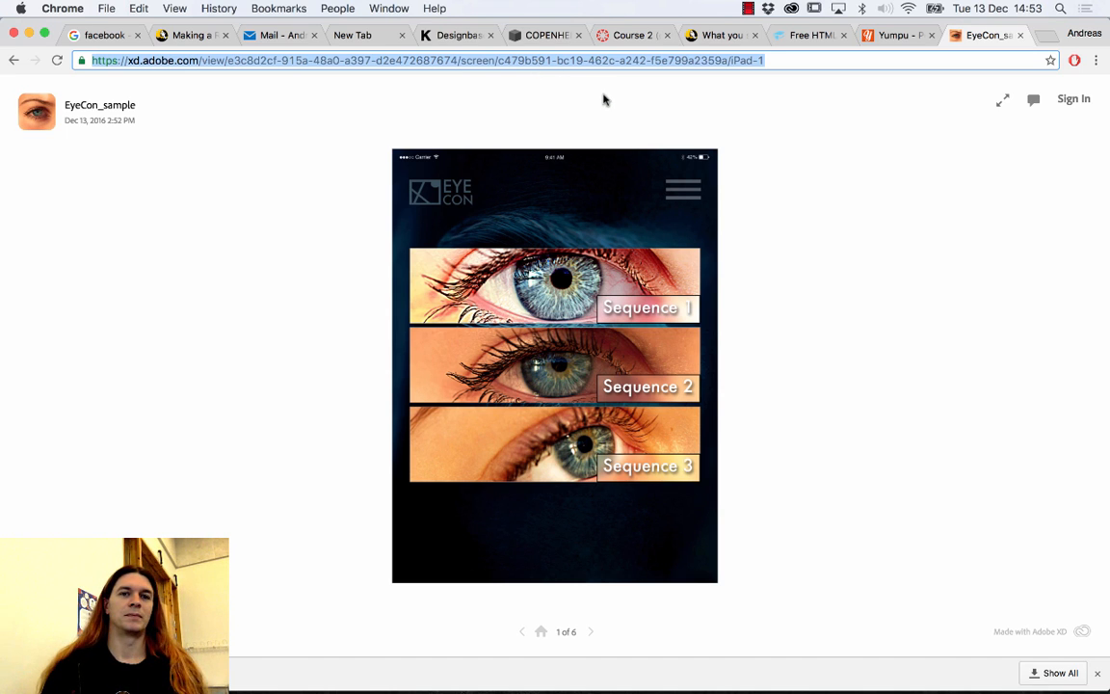
pyautogui.click(1045, 37)
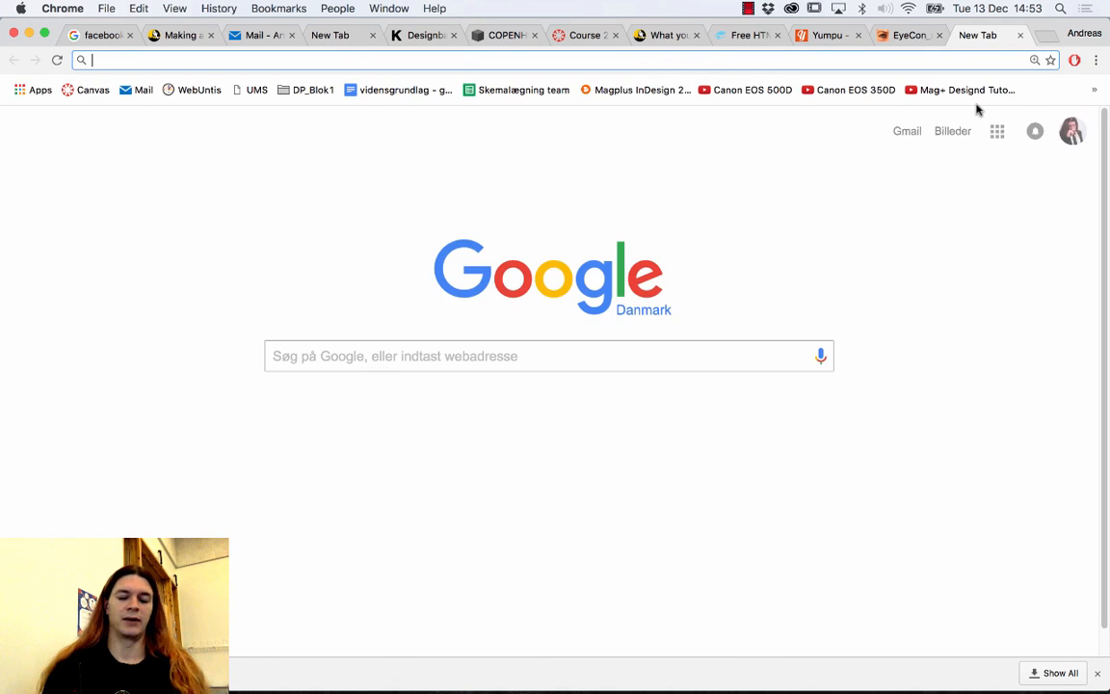
pyautogui.press('super+v')
pyautogui.press('Return')
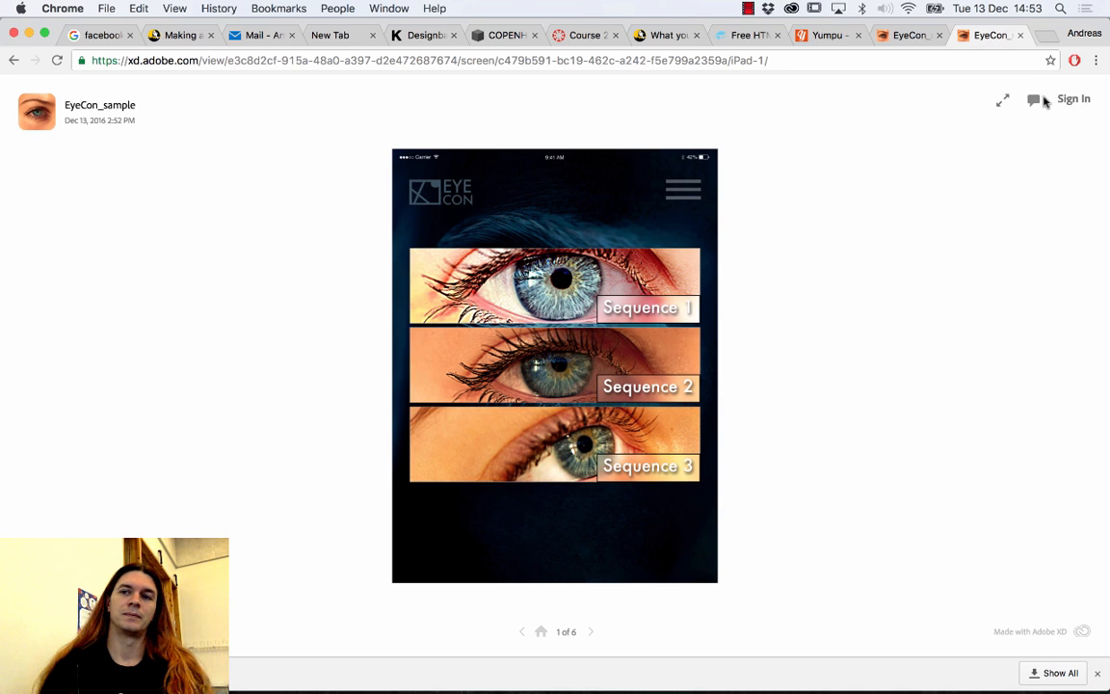
pyautogui.click(1033, 100)
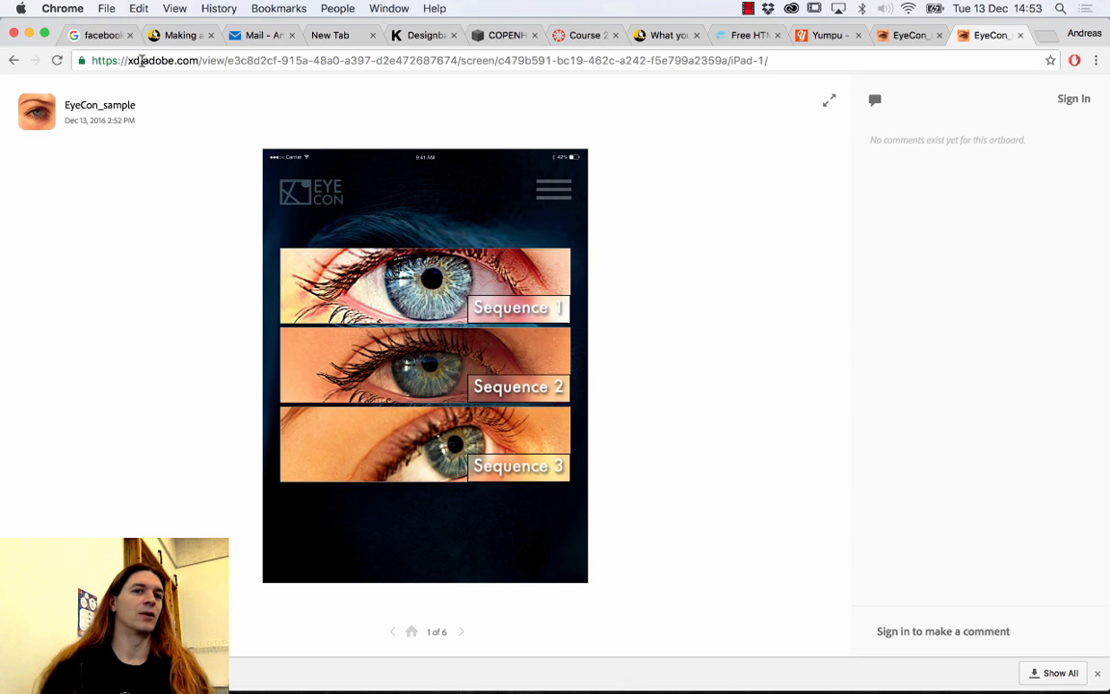
pyautogui.click(128, 59)
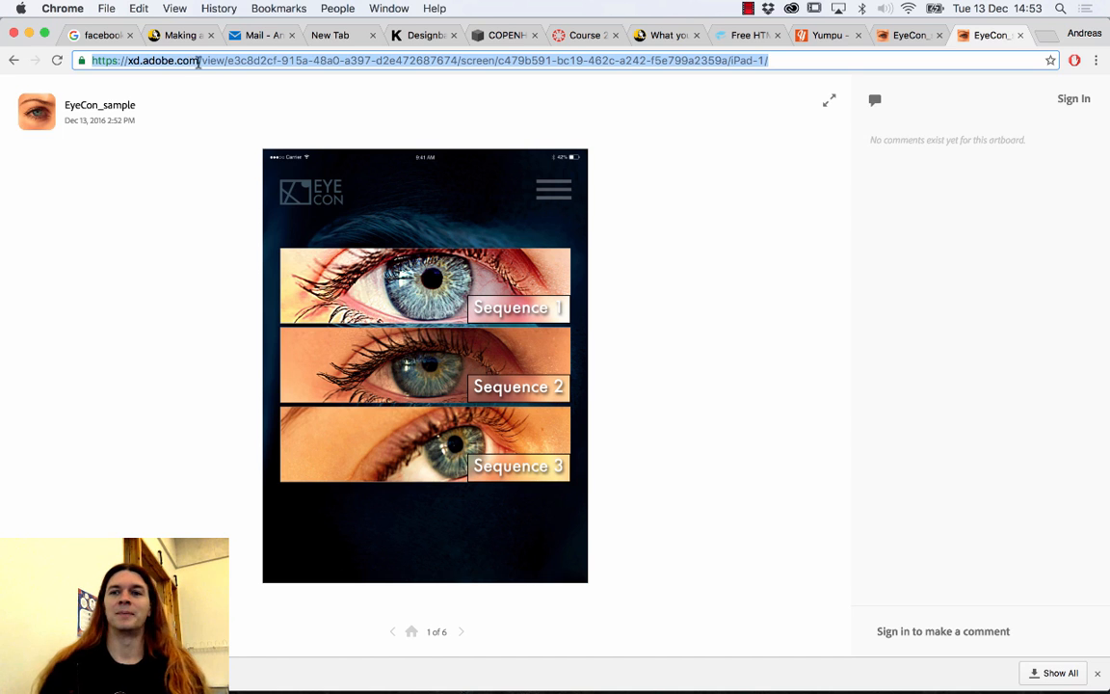
pyautogui.click(911, 140)
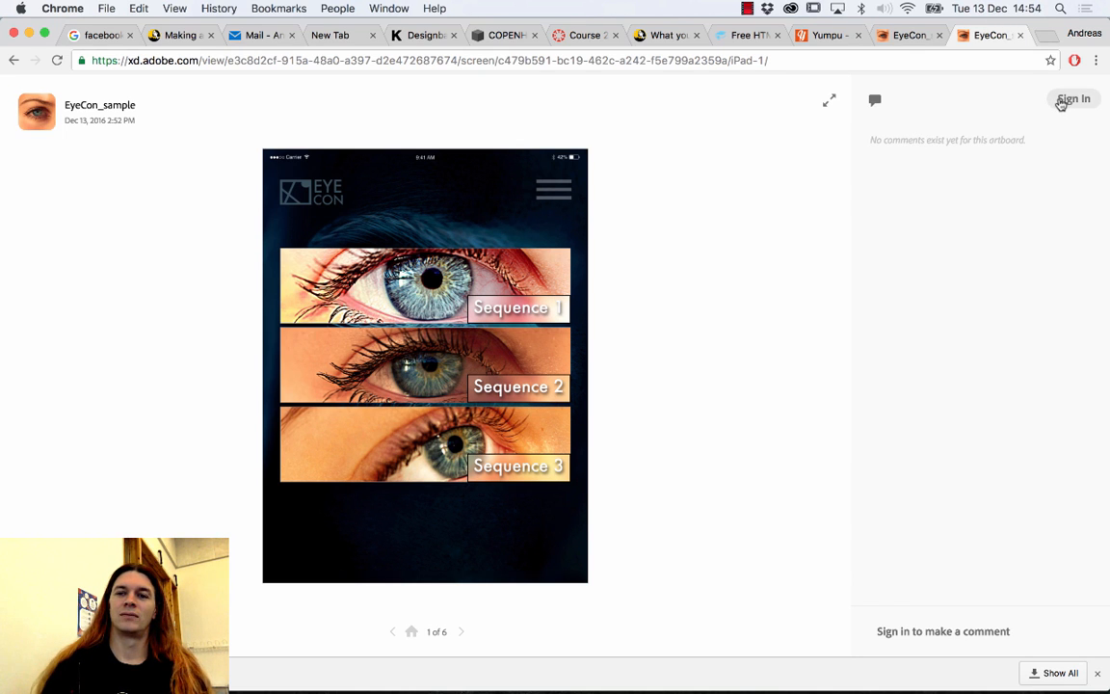
pyautogui.click(875, 100)
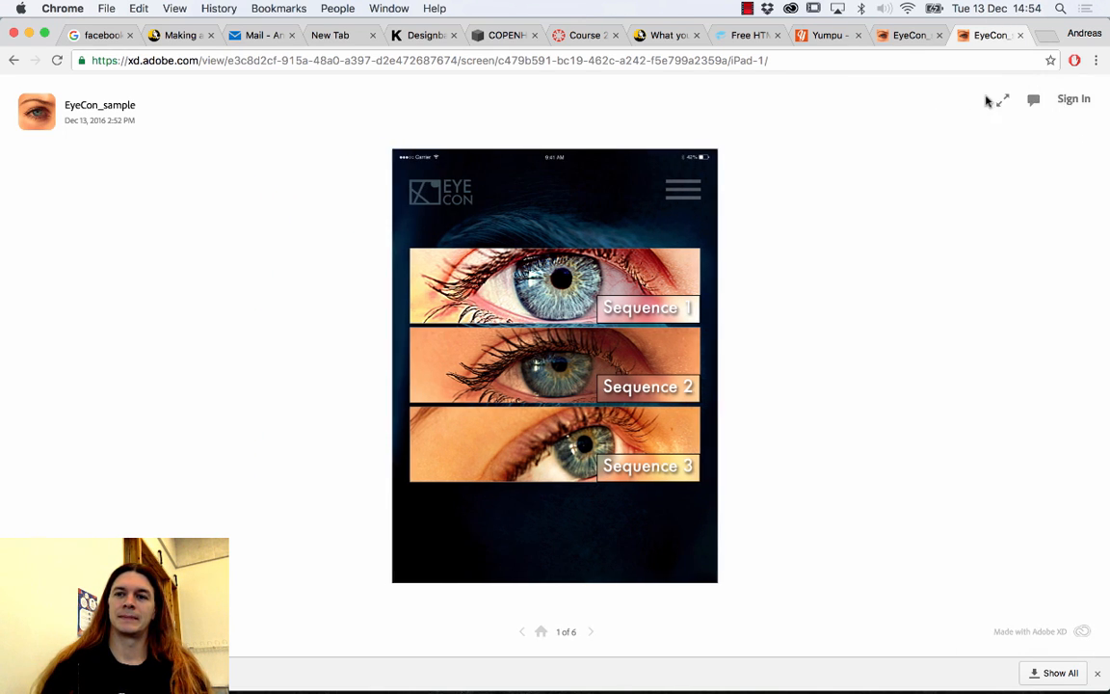
# Sign in from the comments panel with the Adobe ID e-mail and account password.
pyautogui.click(1033, 100)
pyautogui.click(1069, 101)
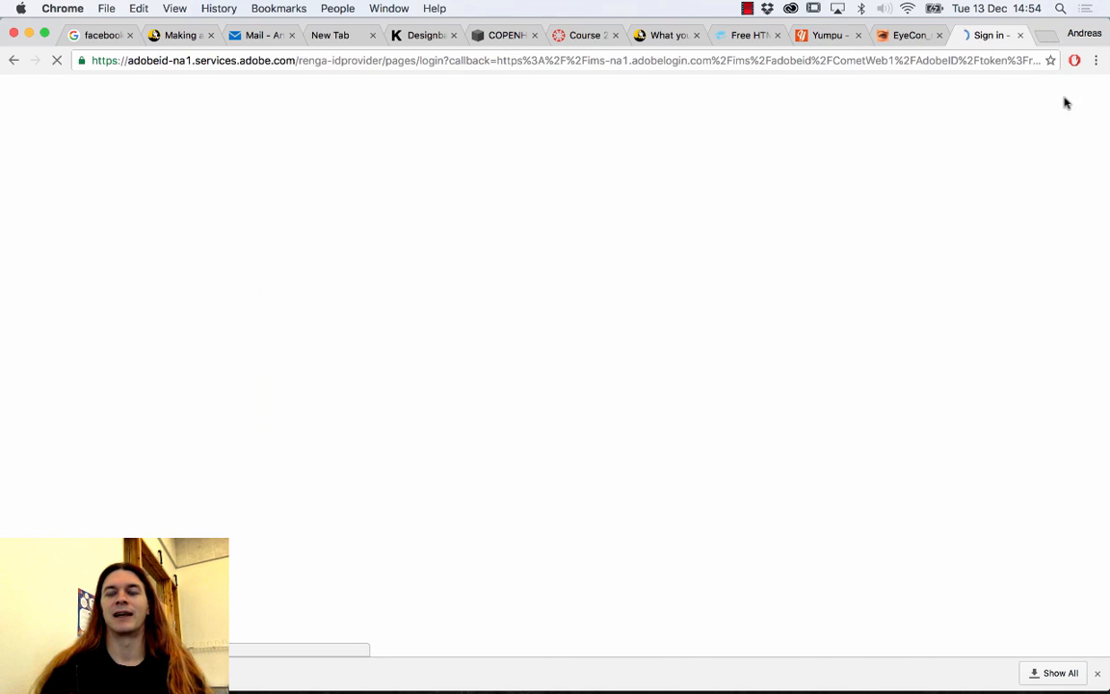
pyautogui.press('Tab')
pyautogui.write('••••••••••')
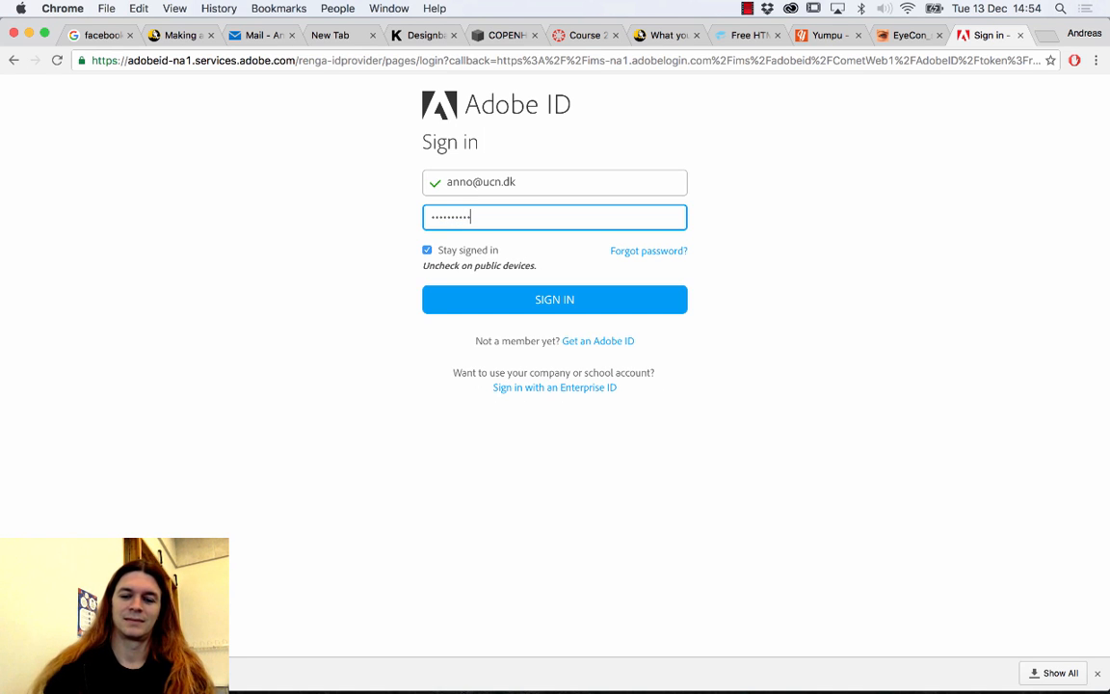
pyautogui.press('Return')
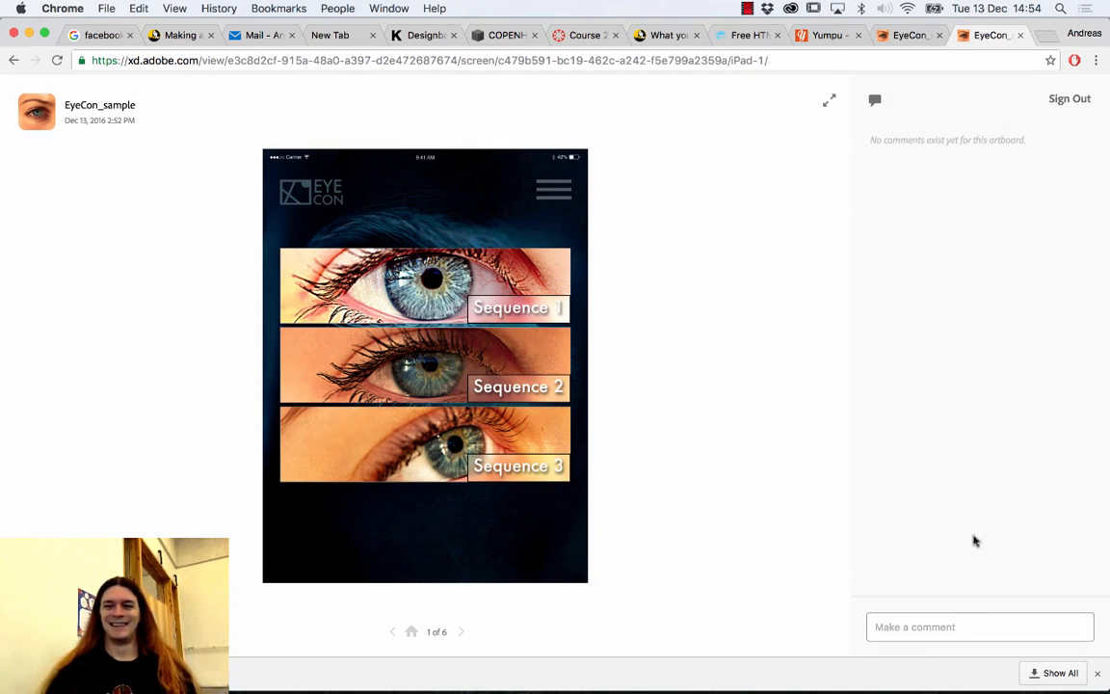
# Post the comment 'This looks absolutely amazing. Thank you God!' on screen 1.
pyautogui.click(945, 625)
pyautogui.write('This looks absolutely amazing. Thank you God!')
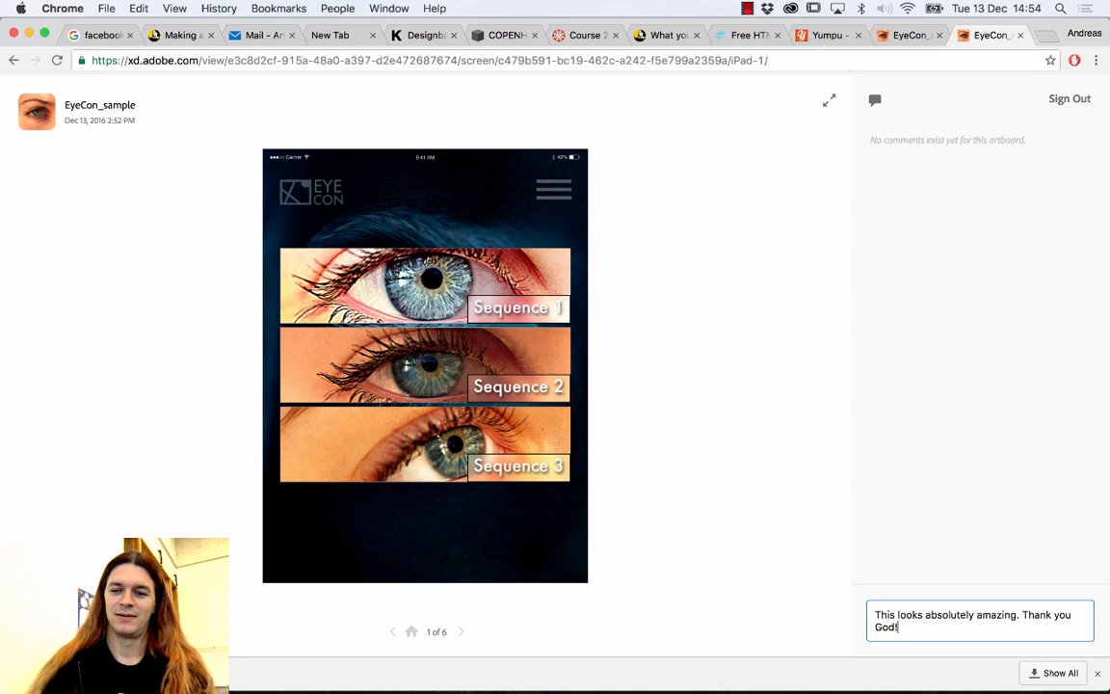
pyautogui.press('Return')
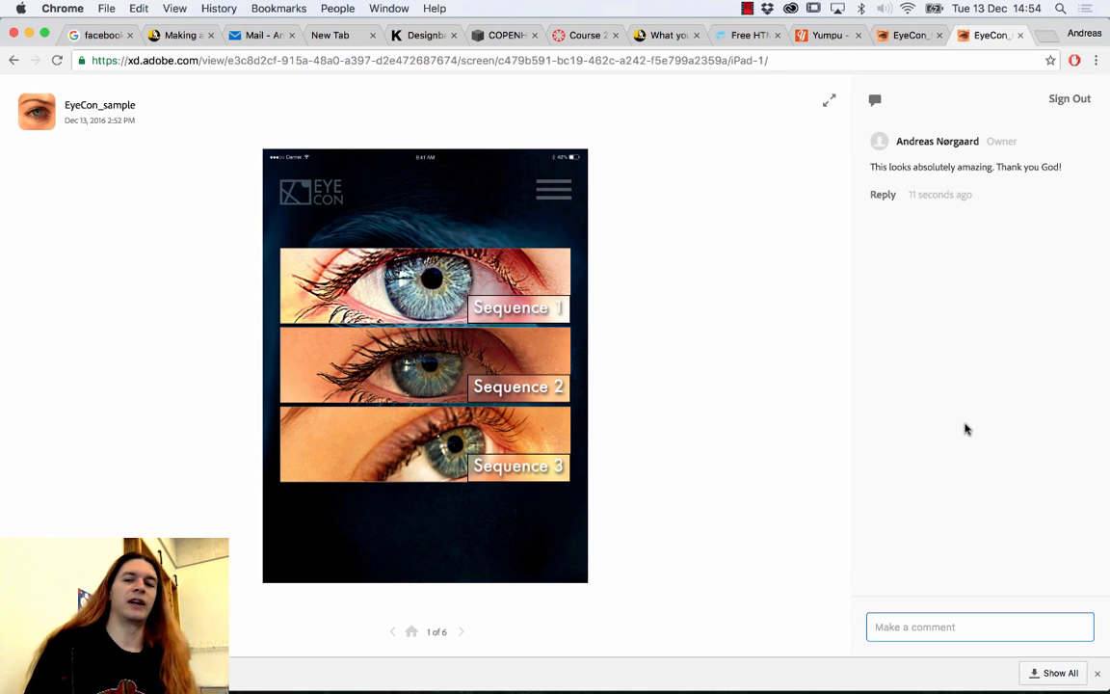
# Test the Sequence 1, menu, Log out and Profile hotspots, then return to the first screen.
pyautogui.click(410, 256)
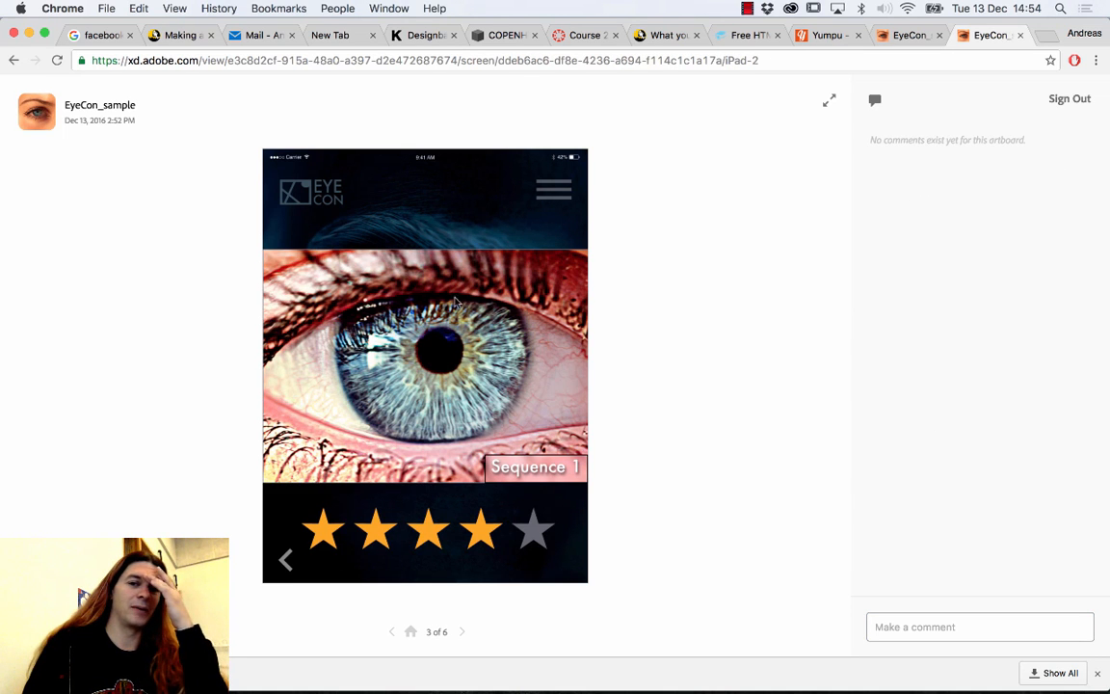
pyautogui.click(545, 185)
pyautogui.click(524, 446)
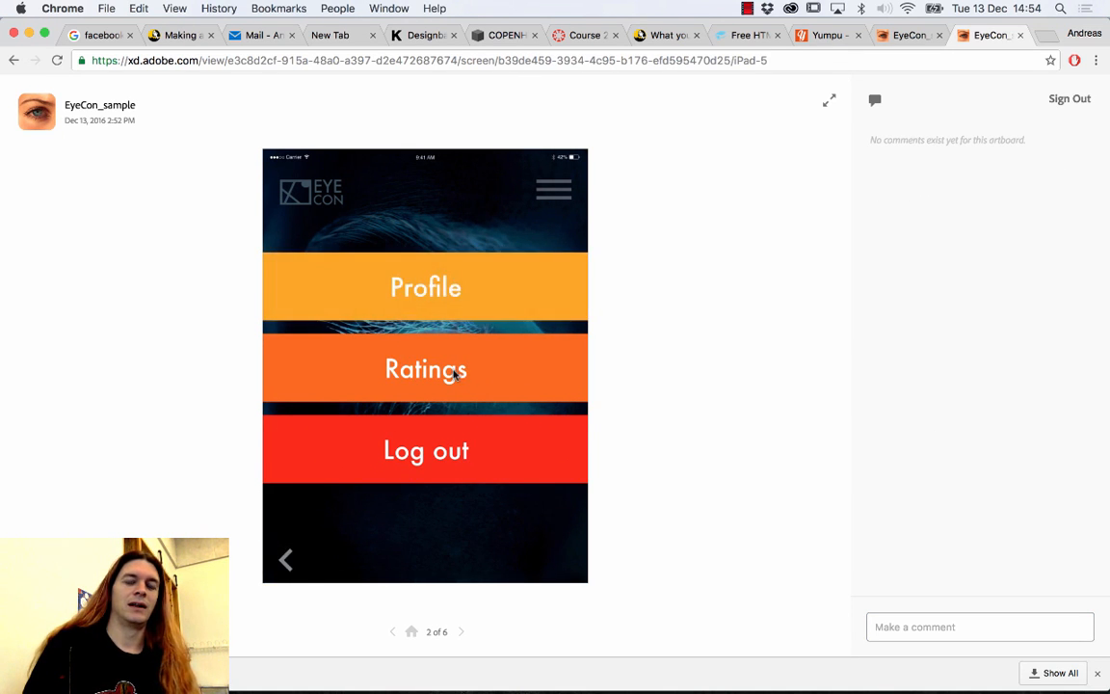
pyautogui.click(400, 273)
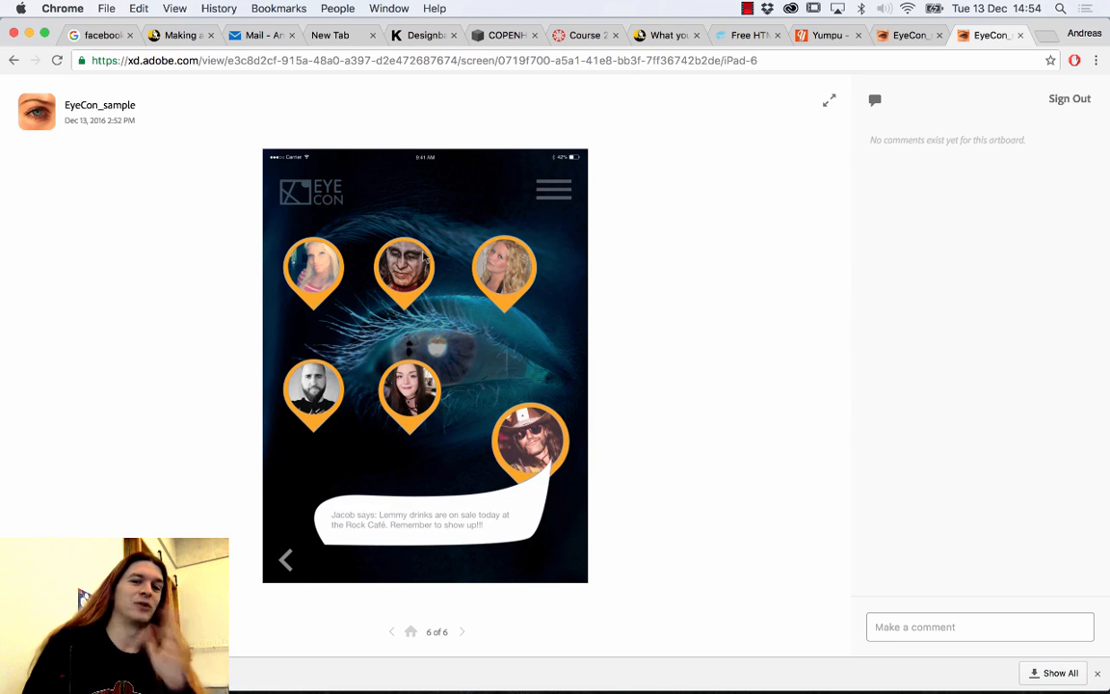
pyautogui.click(403, 165)
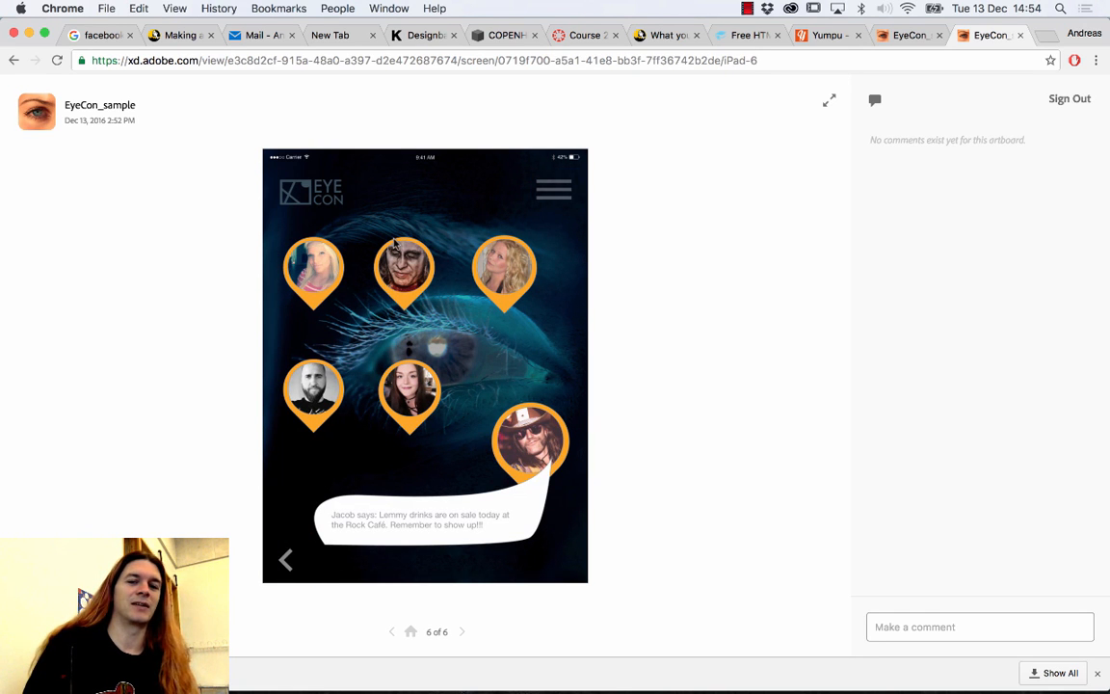
pyautogui.click(286, 560)
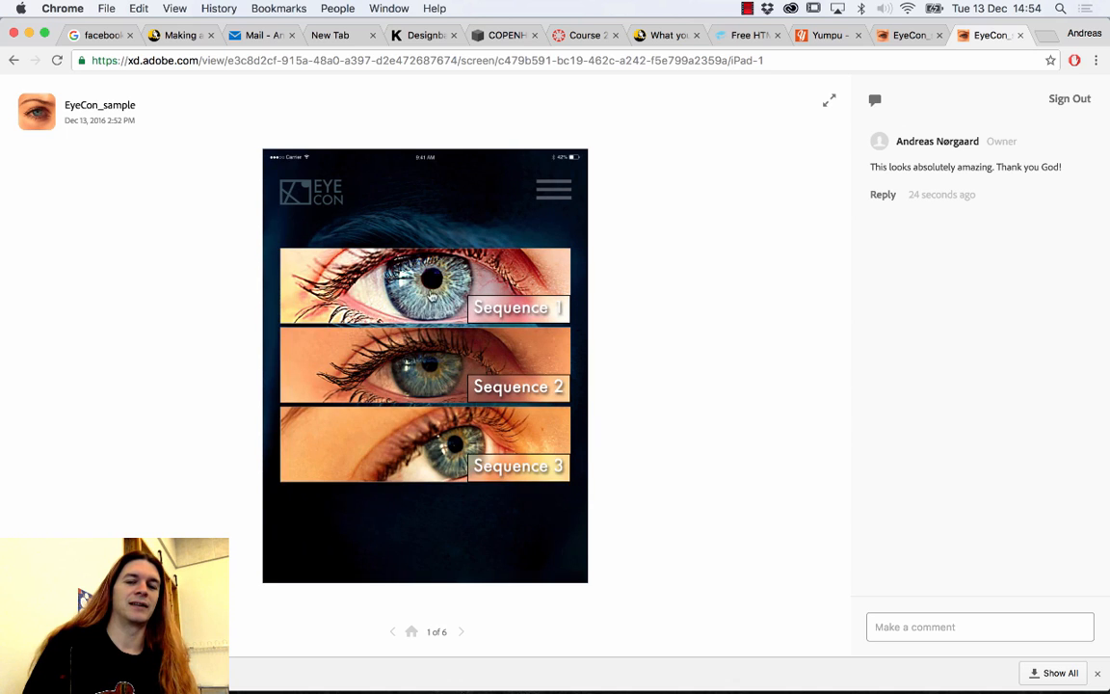
# Reopen the Profile, Ratings and Log out menu screen and reveal its hotspot links.
pyautogui.click(431, 303)
pyautogui.click(421, 390)
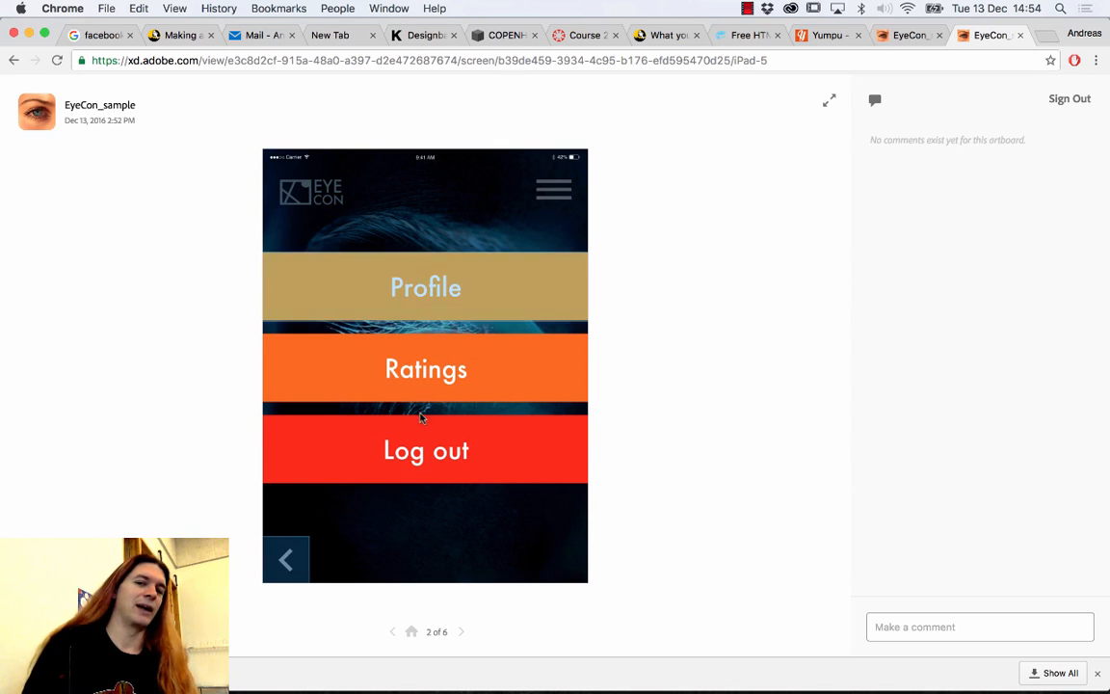
pyautogui.click(422, 461)
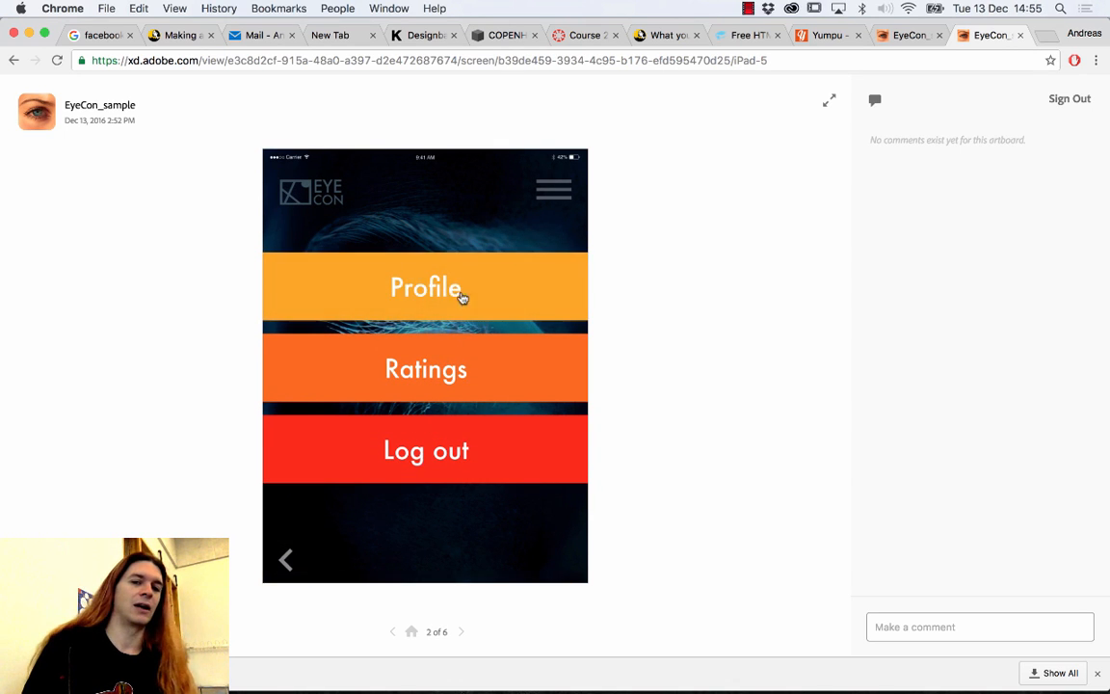
pyautogui.click(452, 188)
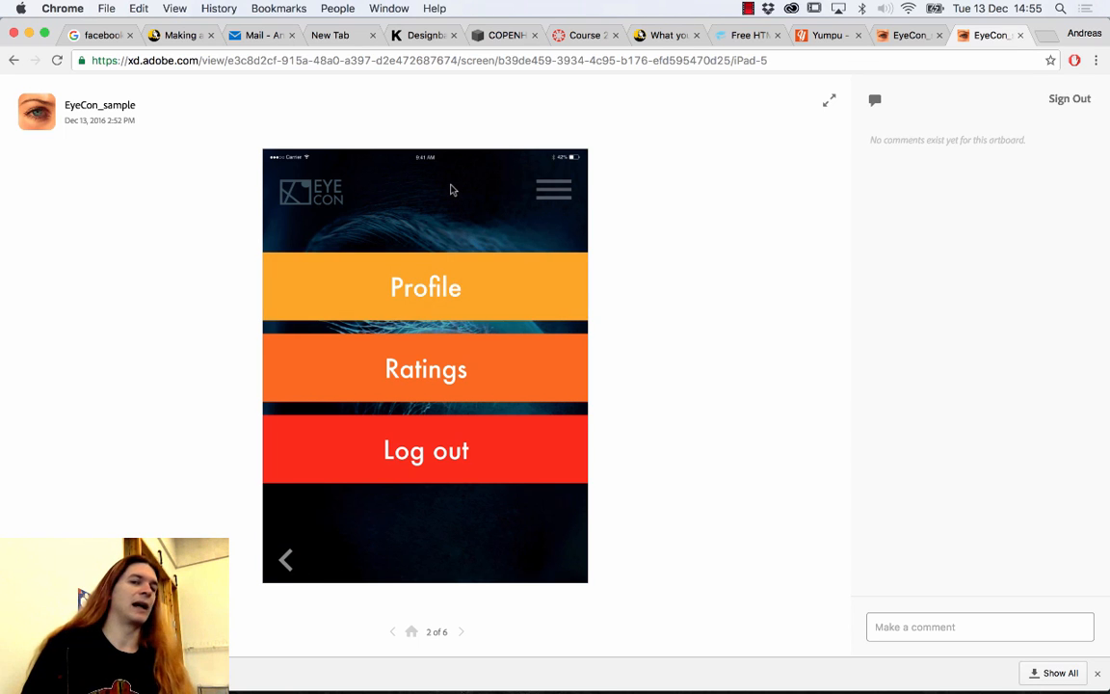
pyautogui.click(452, 189)
pyautogui.click(452, 189)
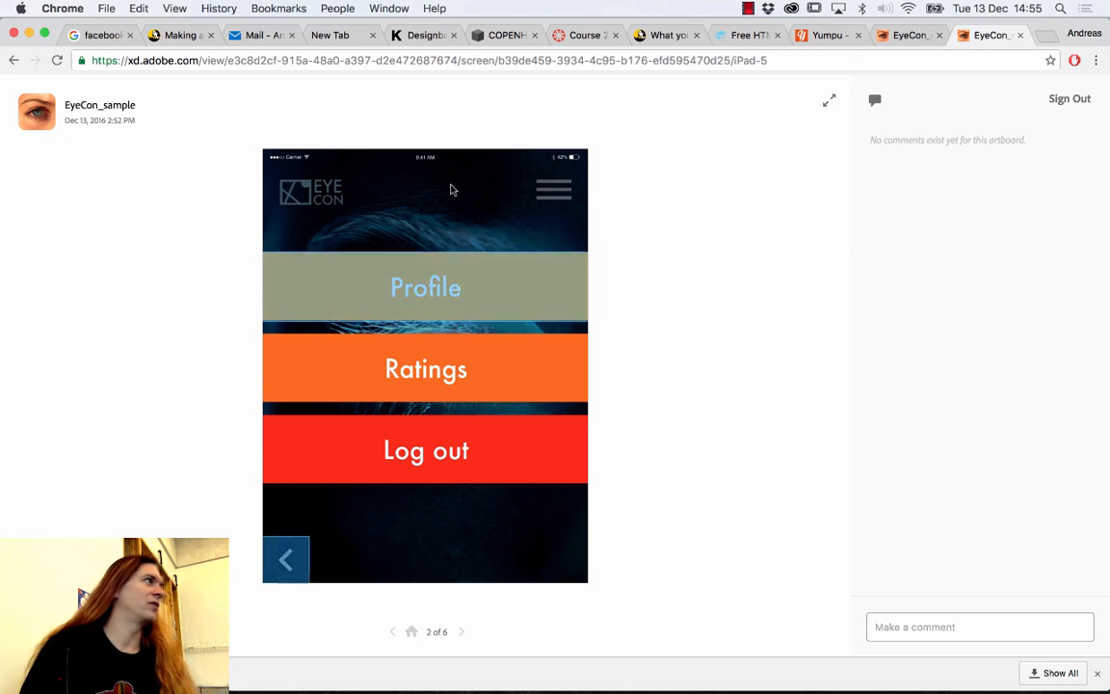
pyautogui.click(452, 189)
pyautogui.click(452, 189)
pyautogui.click(451, 190)
pyautogui.click(451, 189)
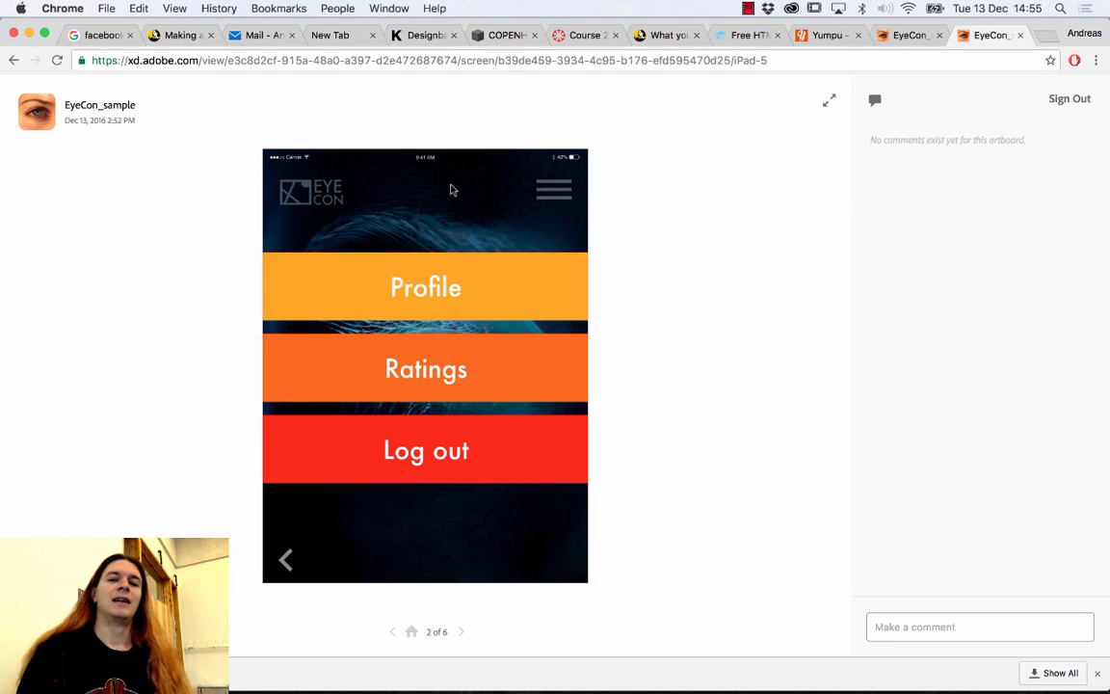